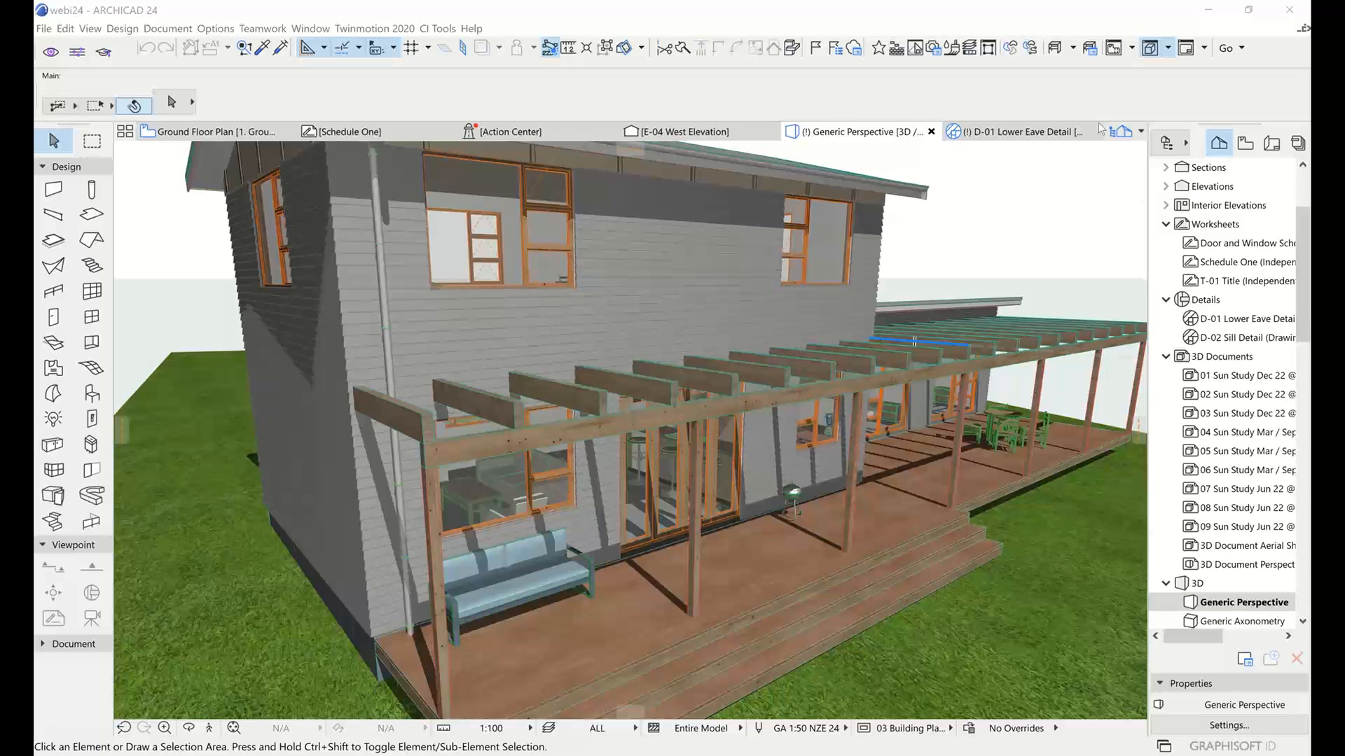
Orbit the 3D view to the gable end and select the wall covering on the gable wall
click(741, 20)
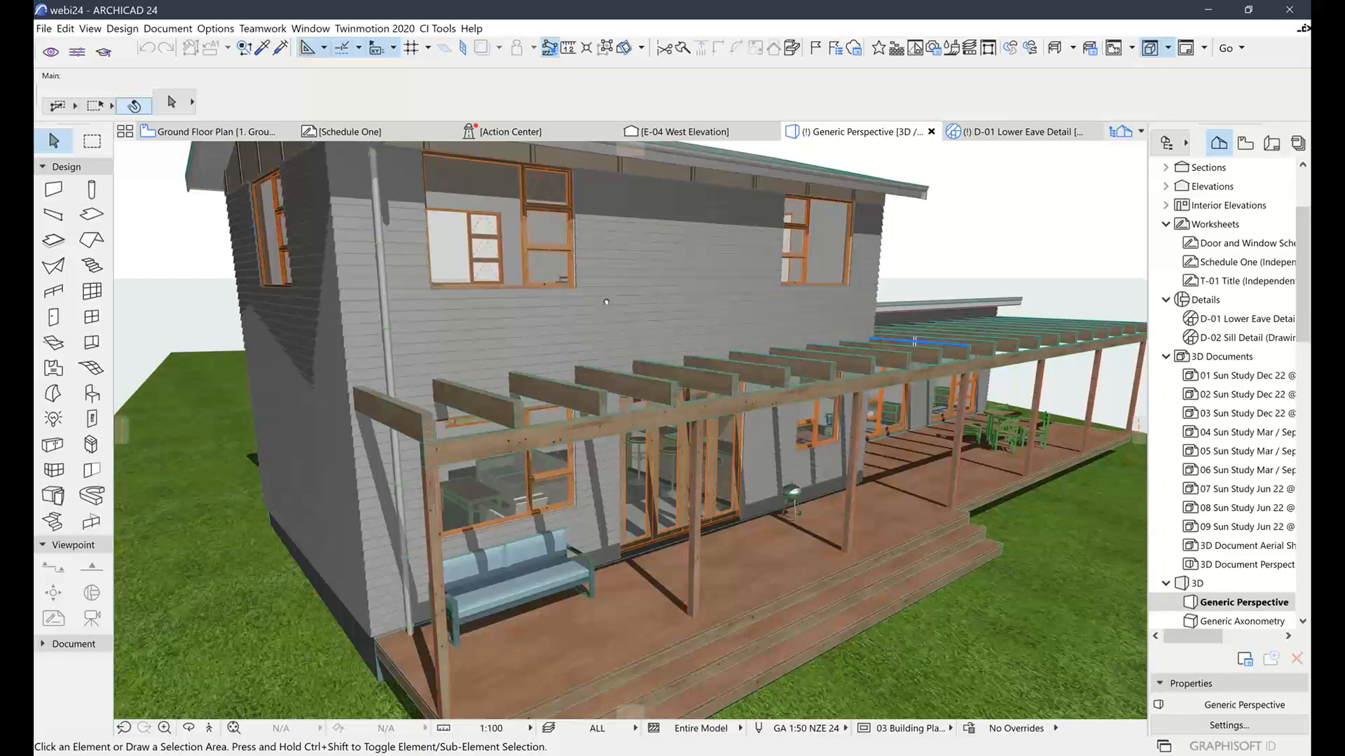
scroll(655, 326, up, 3)
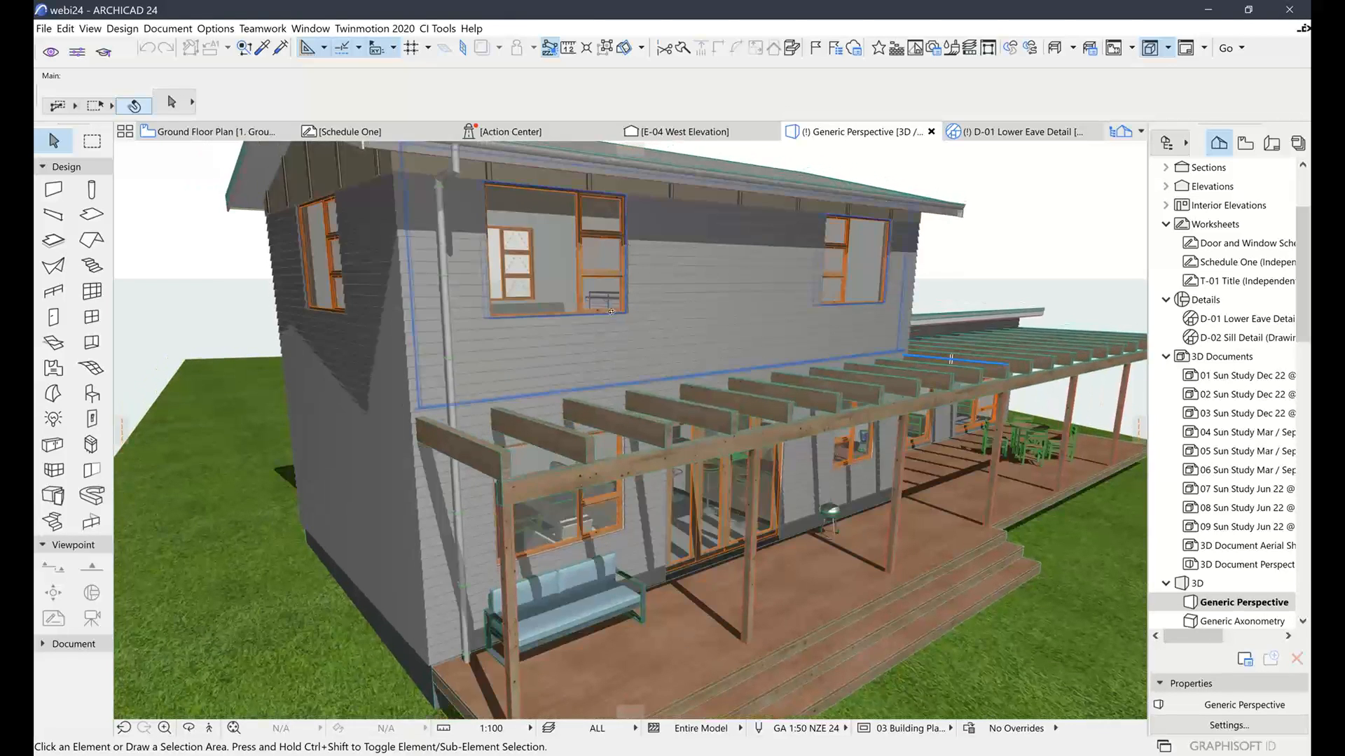
shift+middle_drag(616, 315, 841, 339)
shift+middle_drag(701, 319, 827, 399)
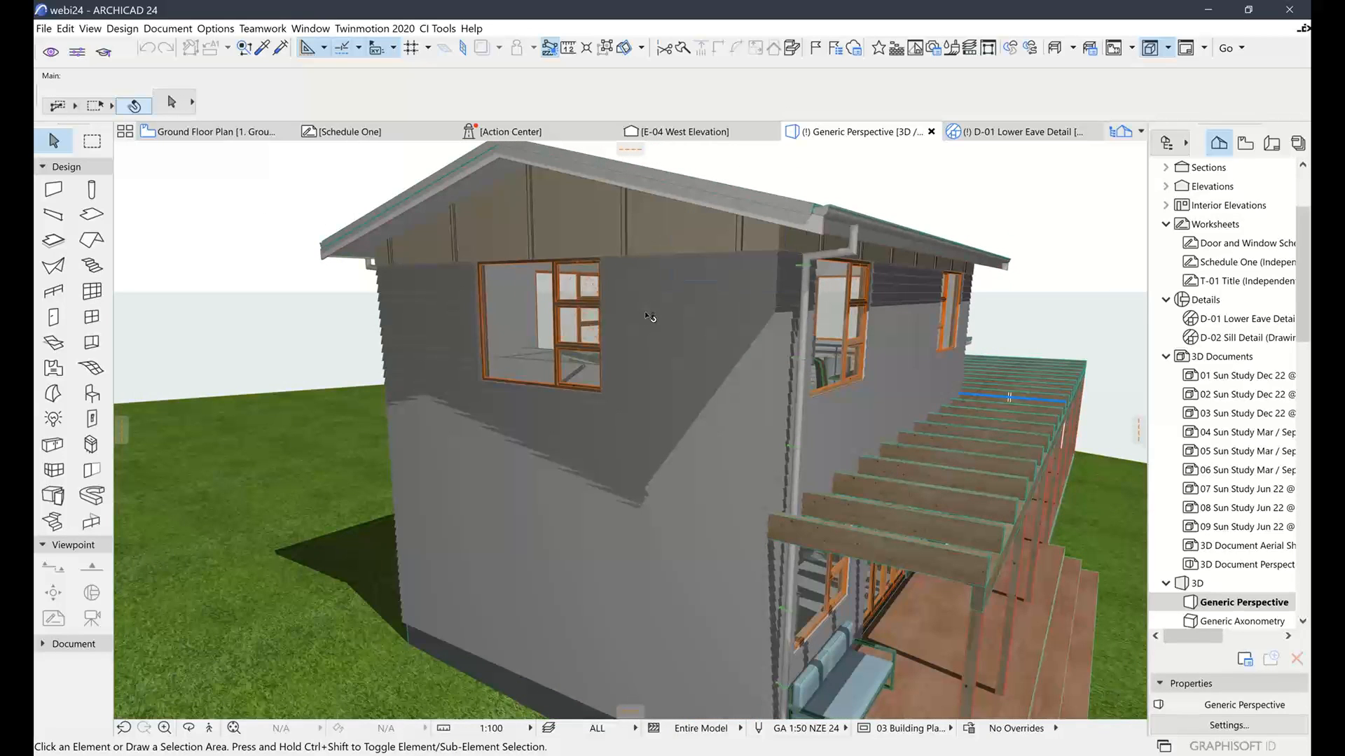
click(703, 412)
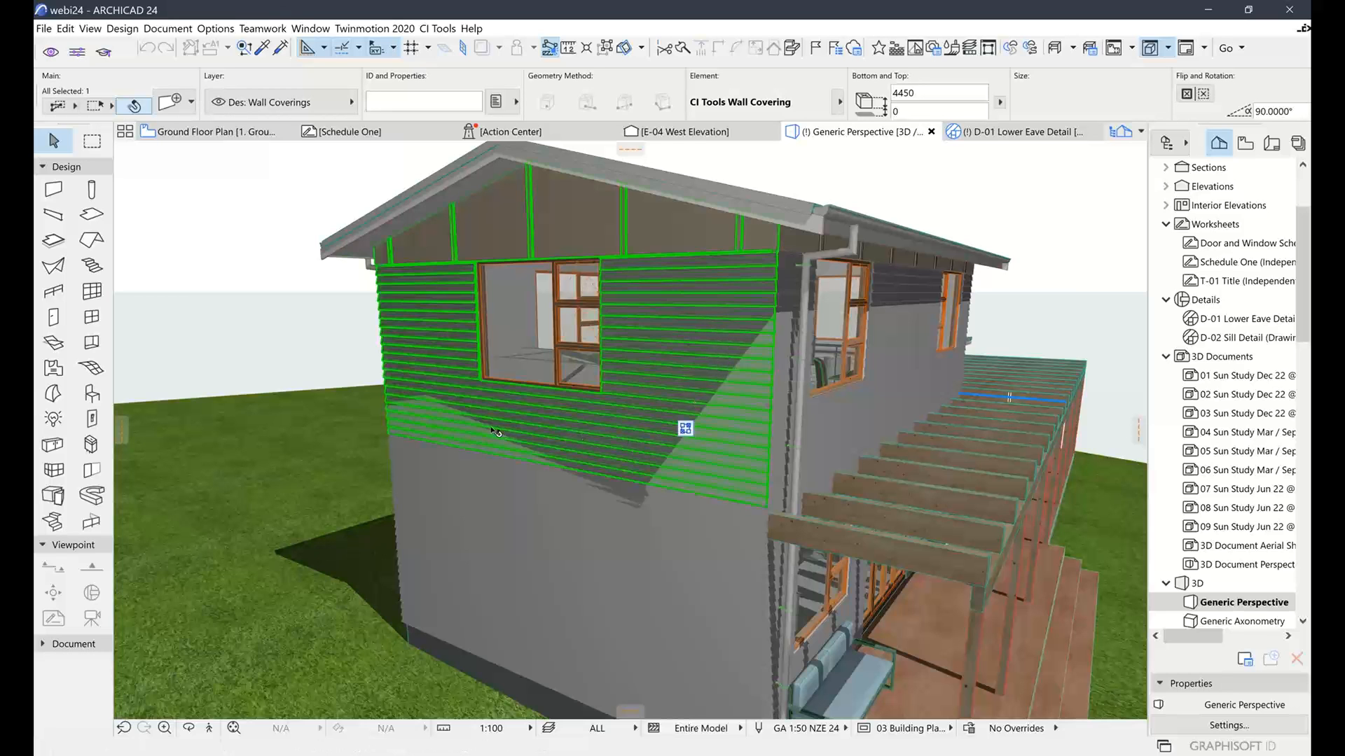
Orbit around to the house's left side, close to the wall and window, with the roof showing
shift+middle_drag(655, 411, 861, 459)
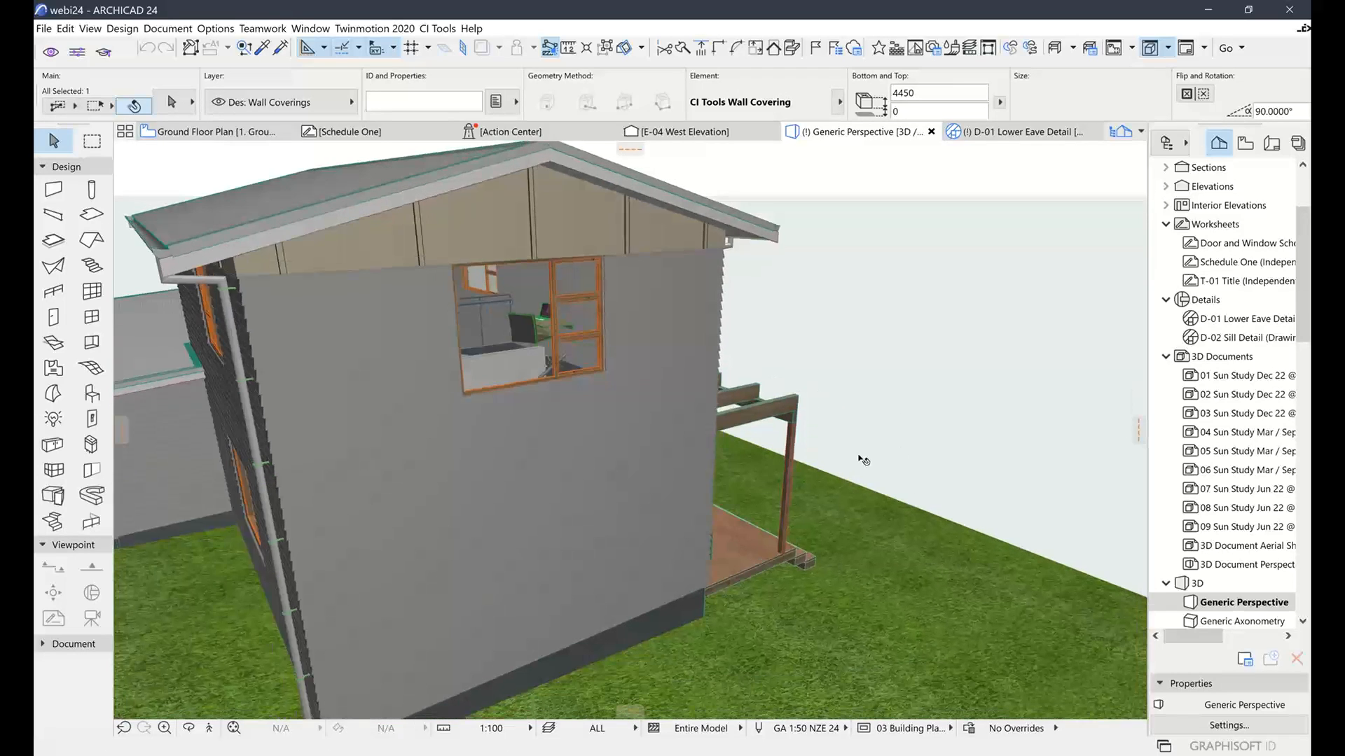
shift+middle_drag(688, 465, 522, 435)
shift+middle_drag(711, 425, 482, 428)
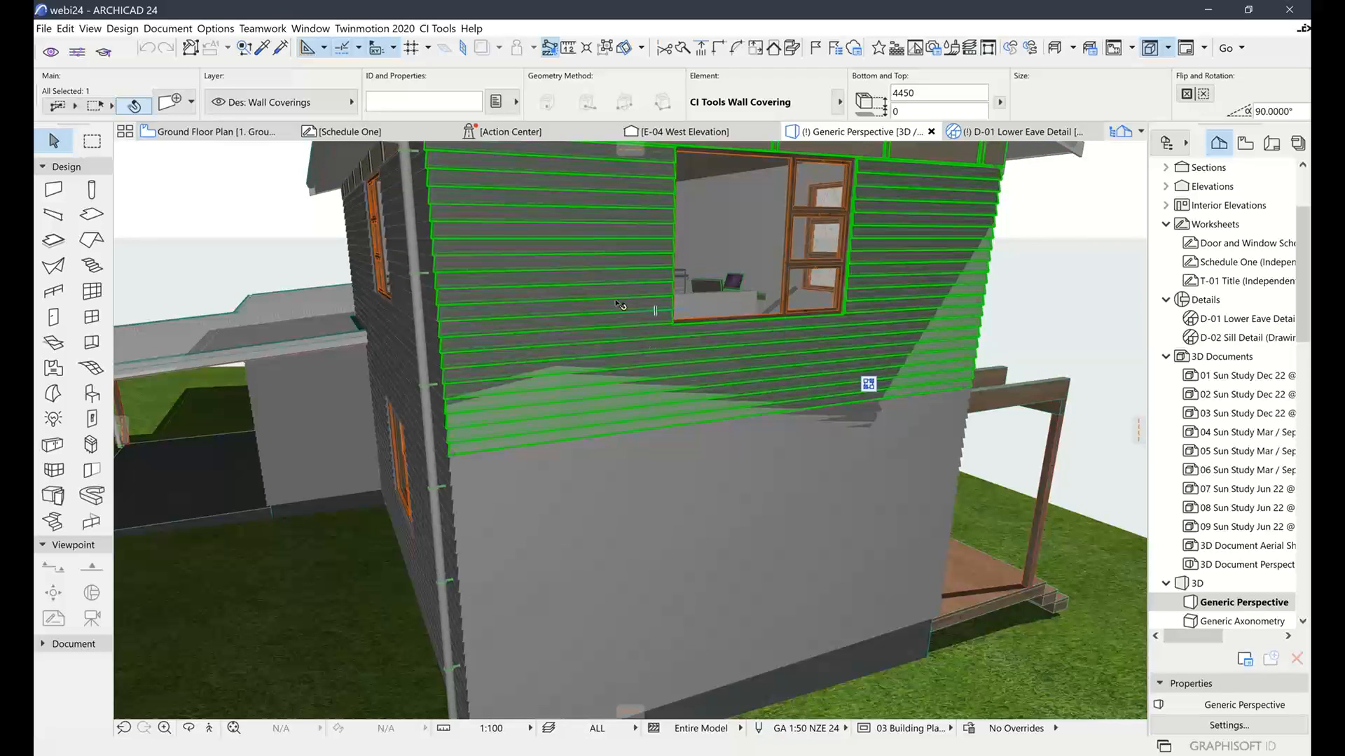
middle_drag(592, 364, 593, 373)
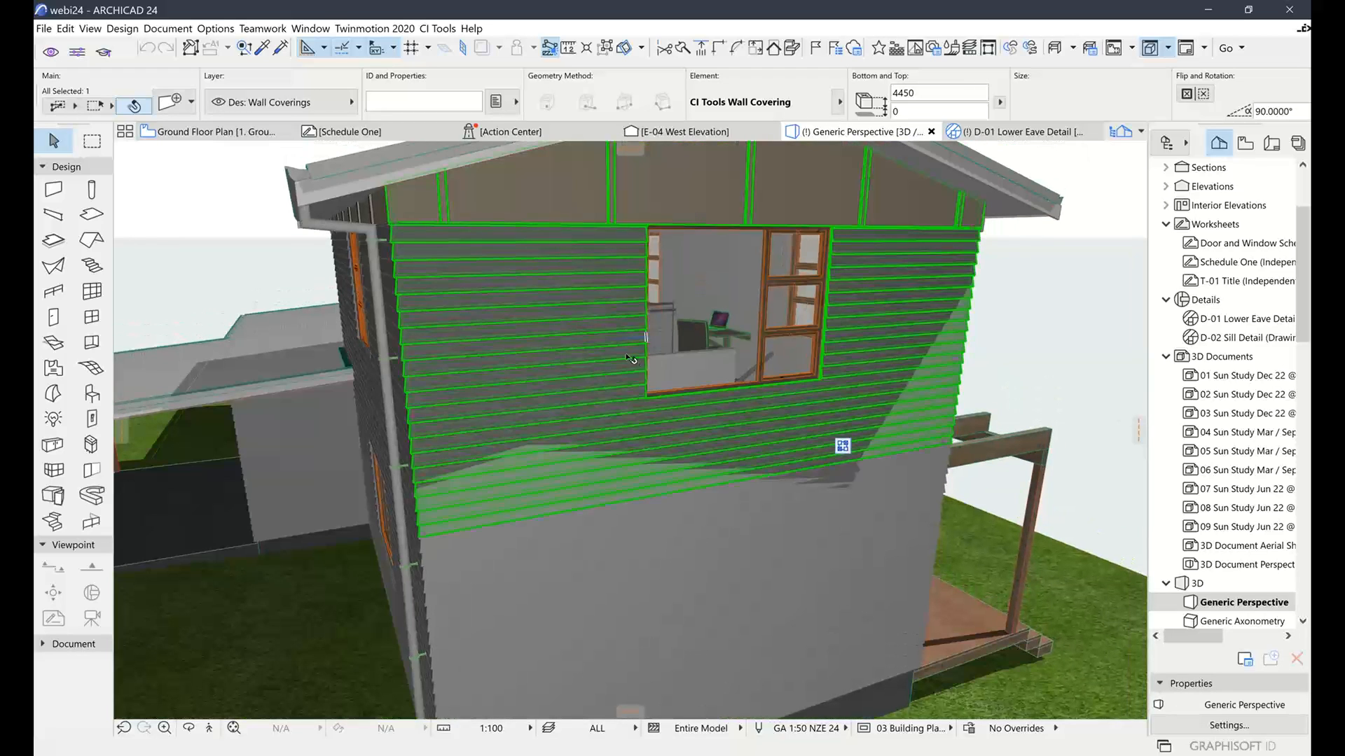
mouse_move(643, 351)
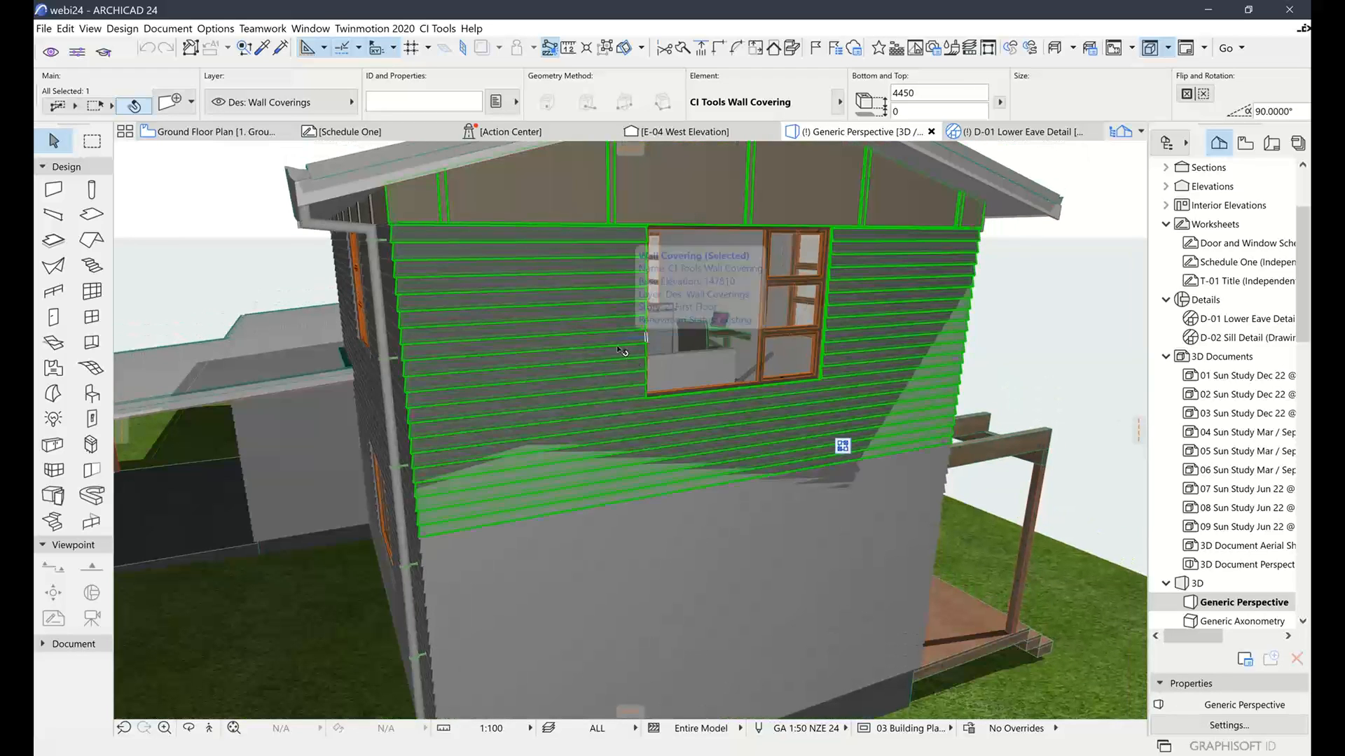
middle_drag(753, 315, 733, 377)
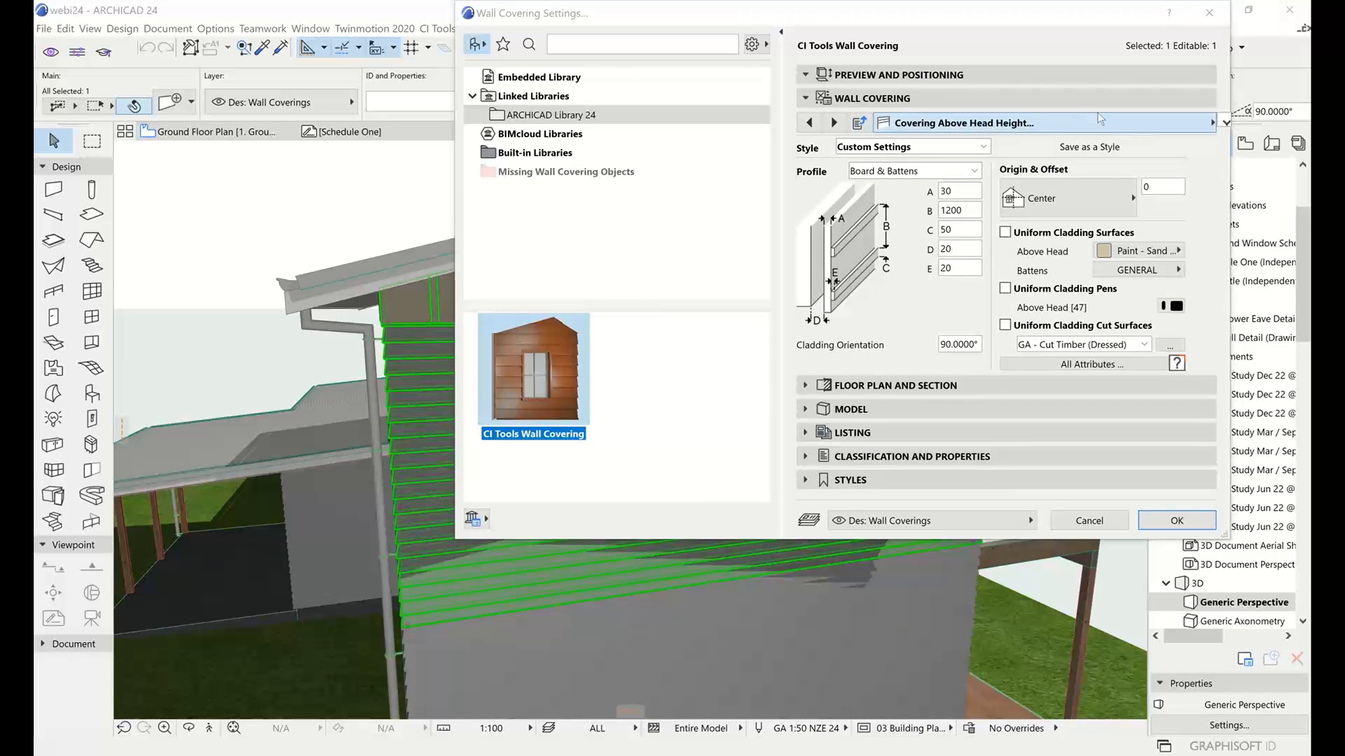
In the covering's Configuration, set Covering Shape Top to Follow Wall and Base to Custom
click(992, 125)
scroll(612, 140, up, 3)
click(616, 123)
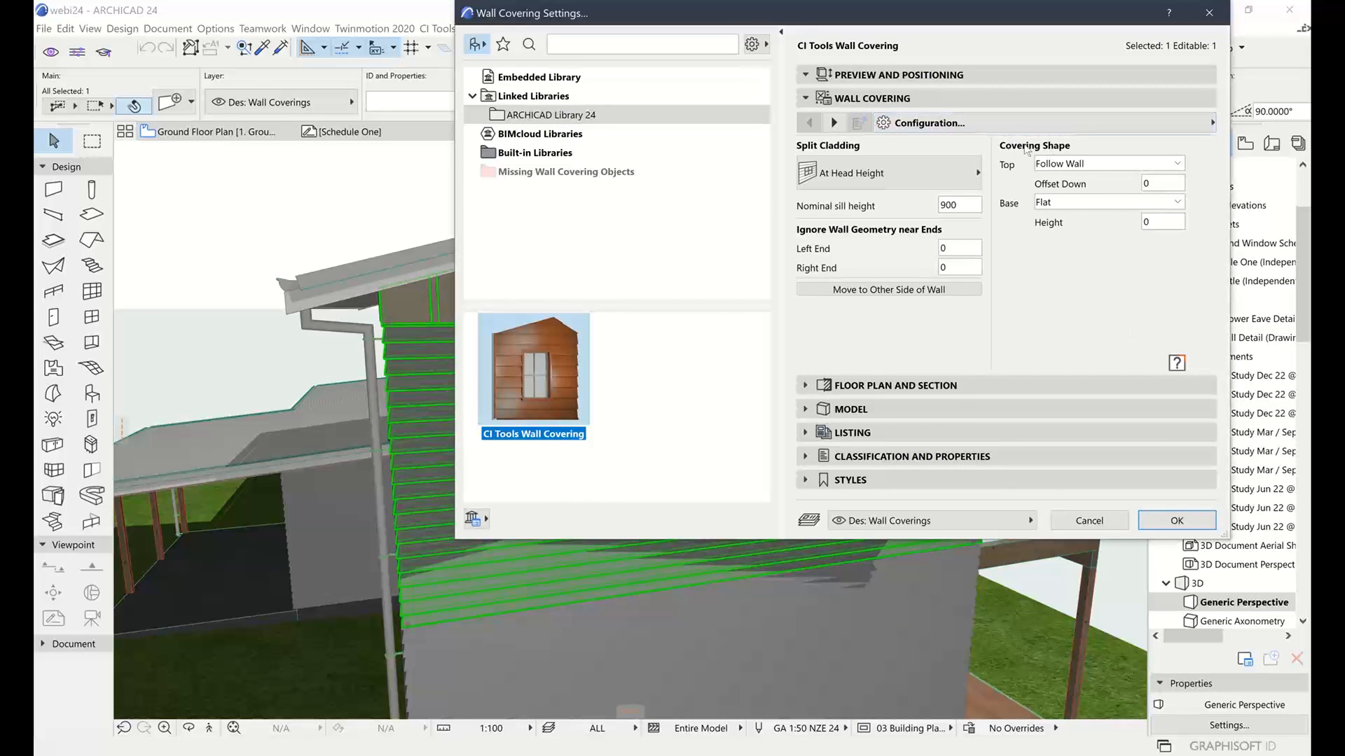
click(1086, 166)
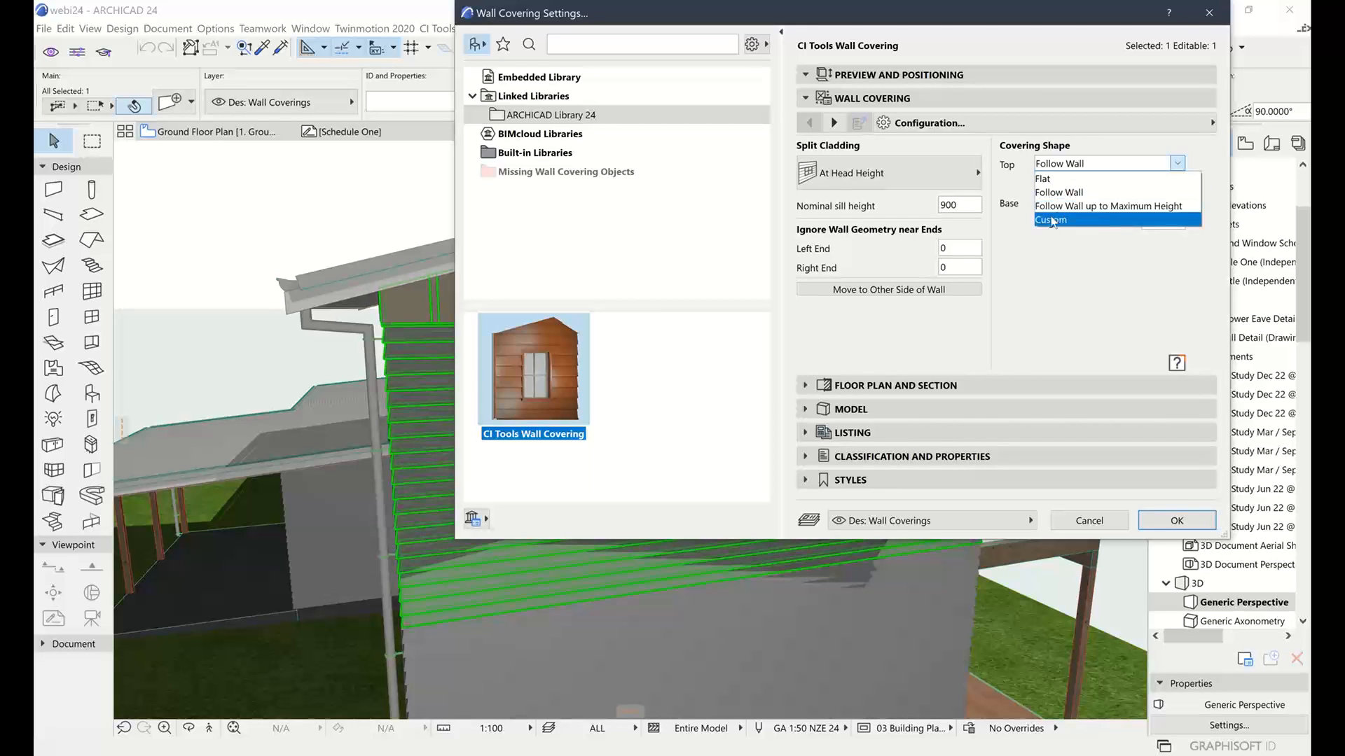
click(1057, 221)
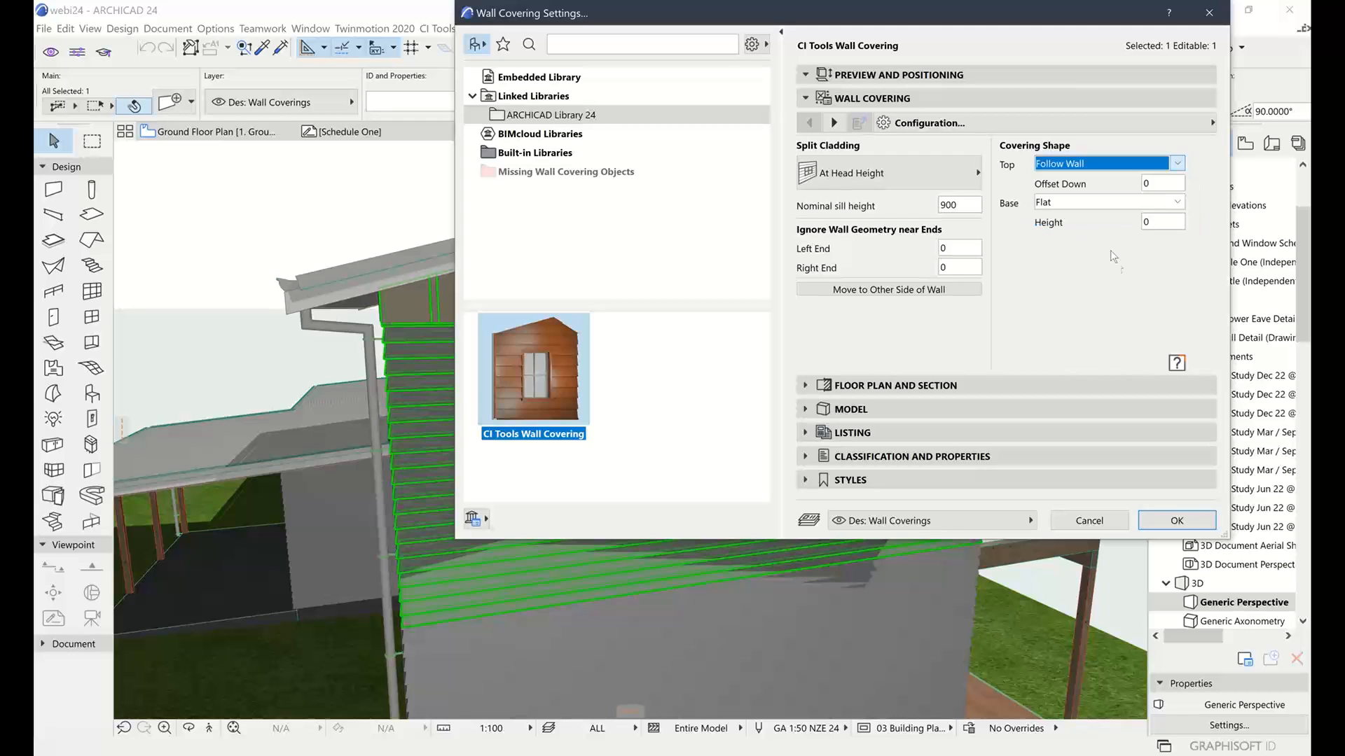
click(1054, 204)
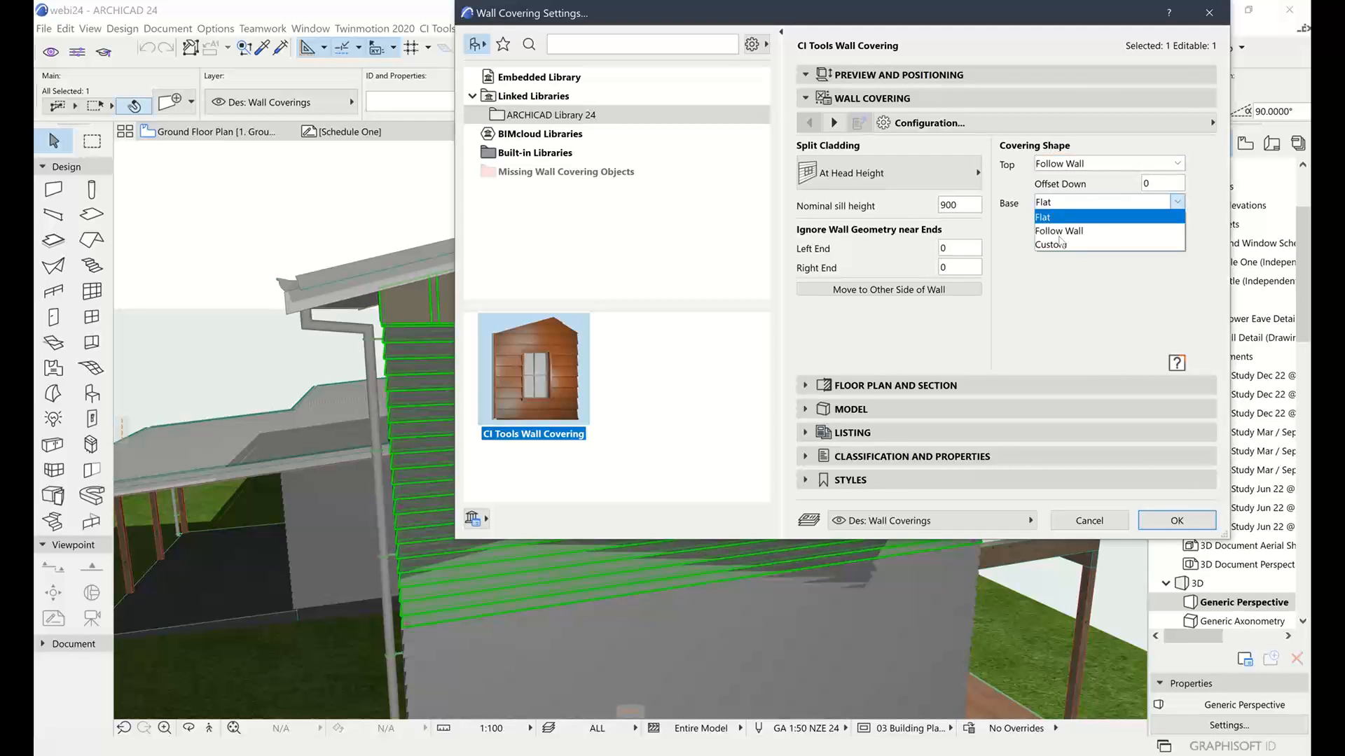
click(1079, 315)
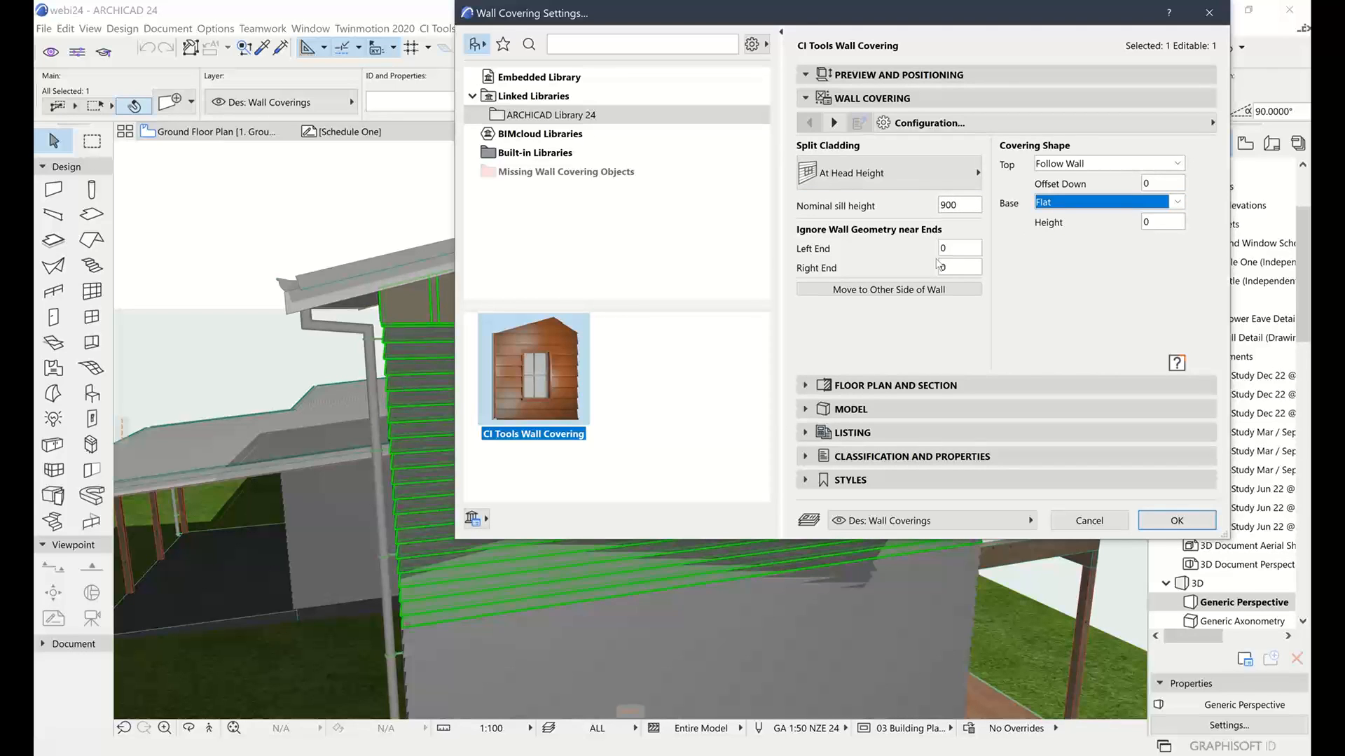
click(1061, 203)
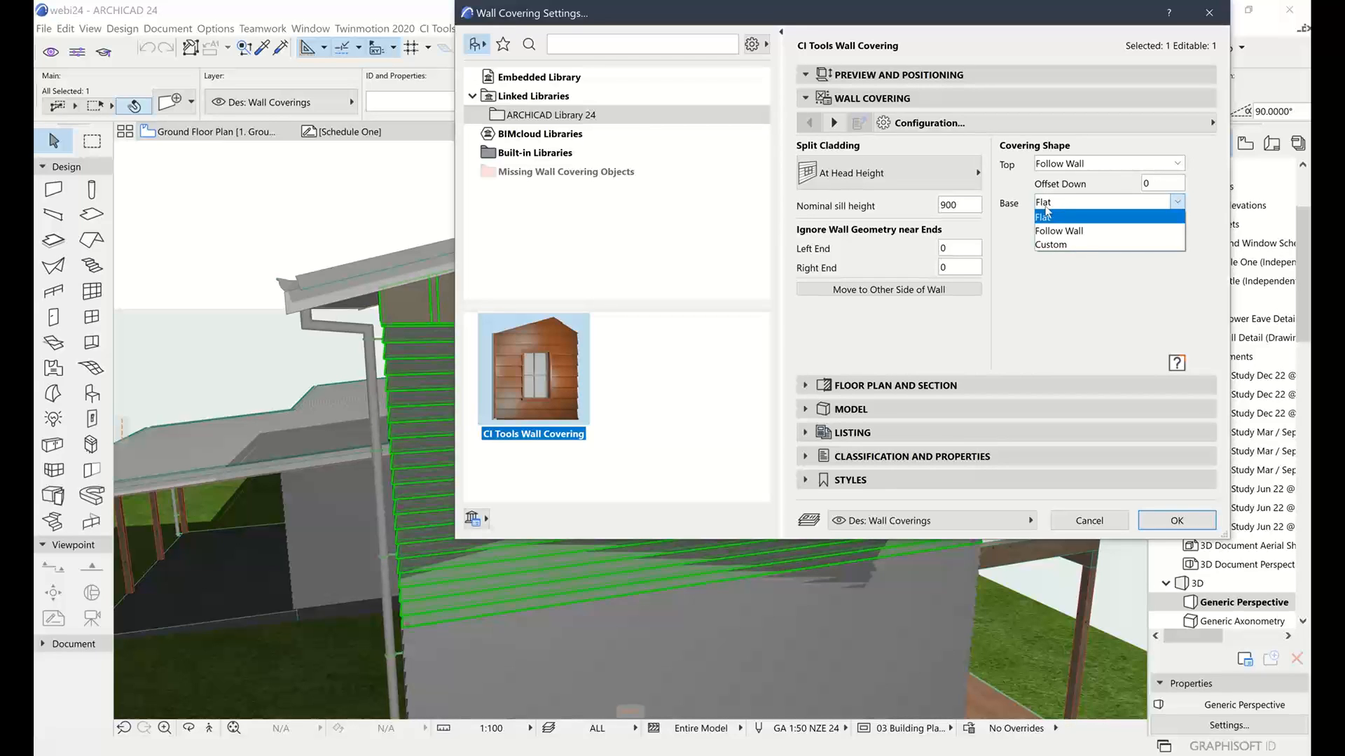
click(1067, 246)
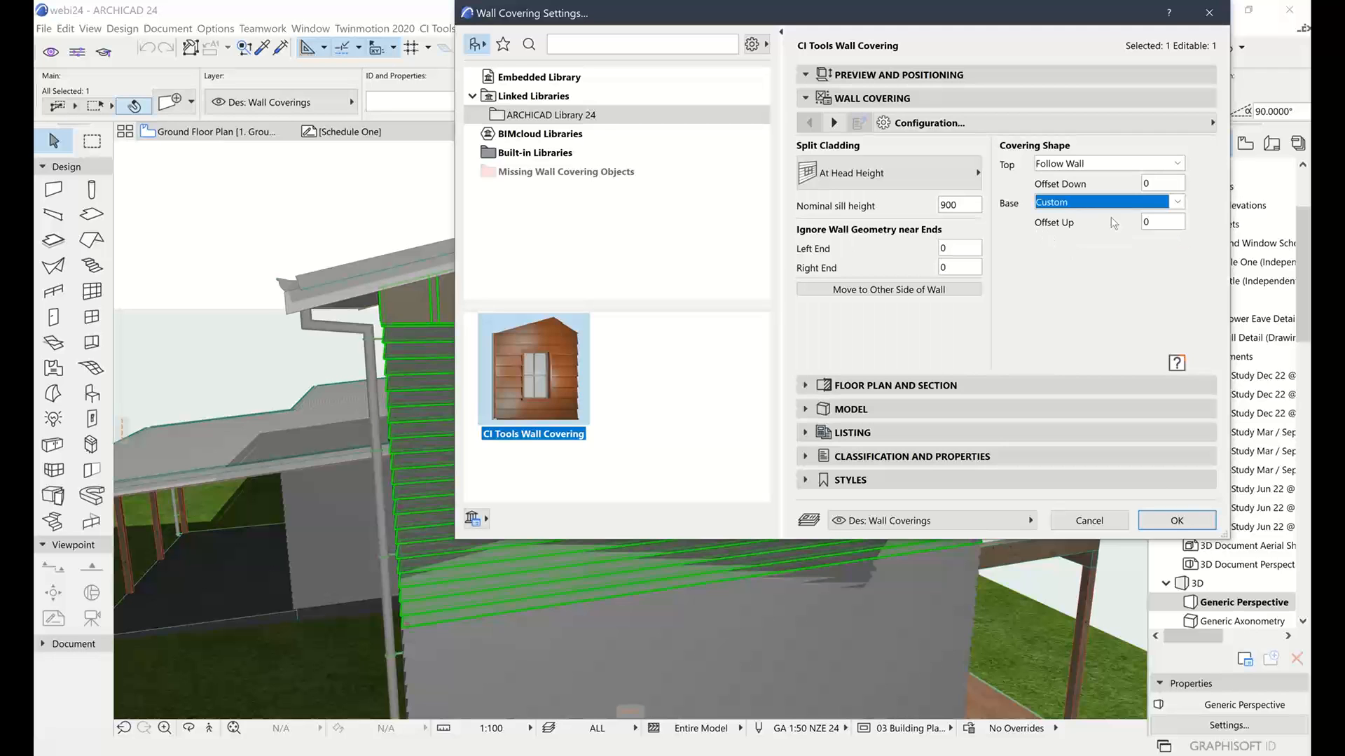
click(1183, 522)
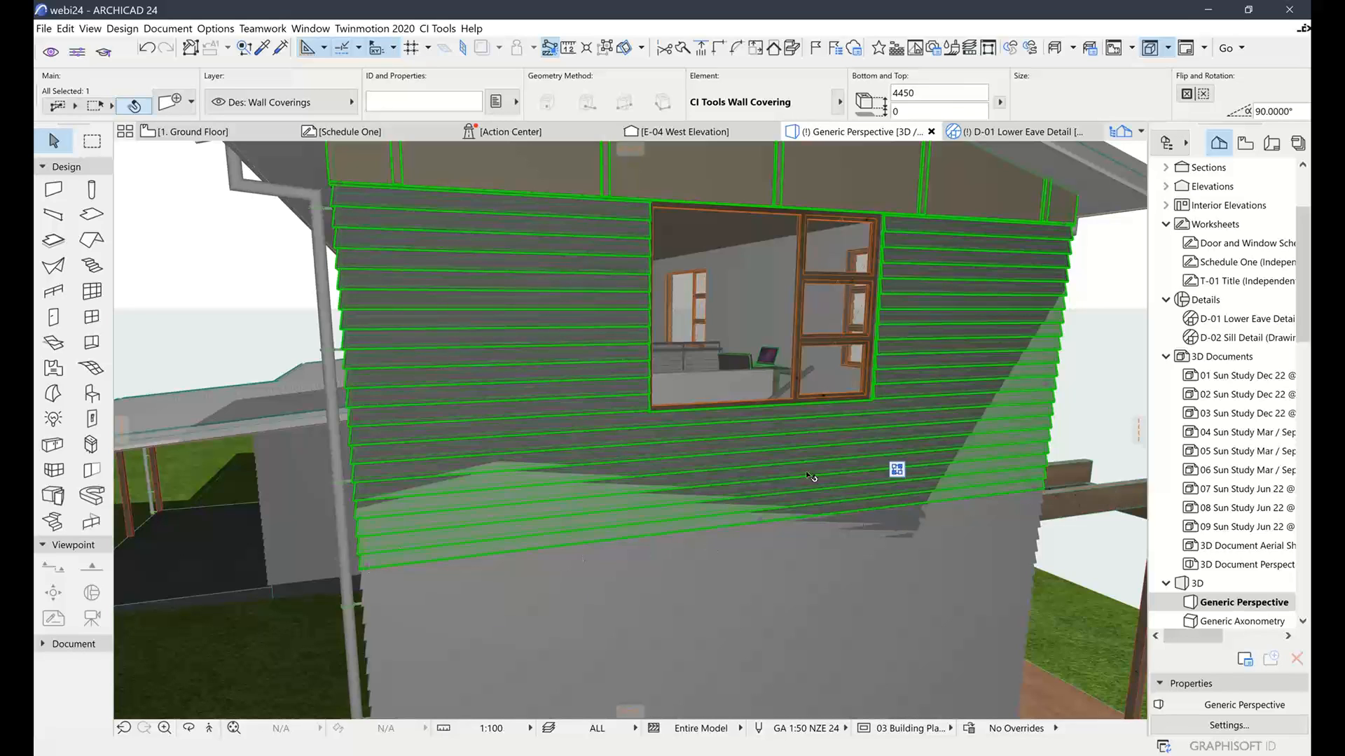
Stretch a point of the covering's bottom edge to a new spot, sloping the lower edge, then reselect the covering
click(761, 522)
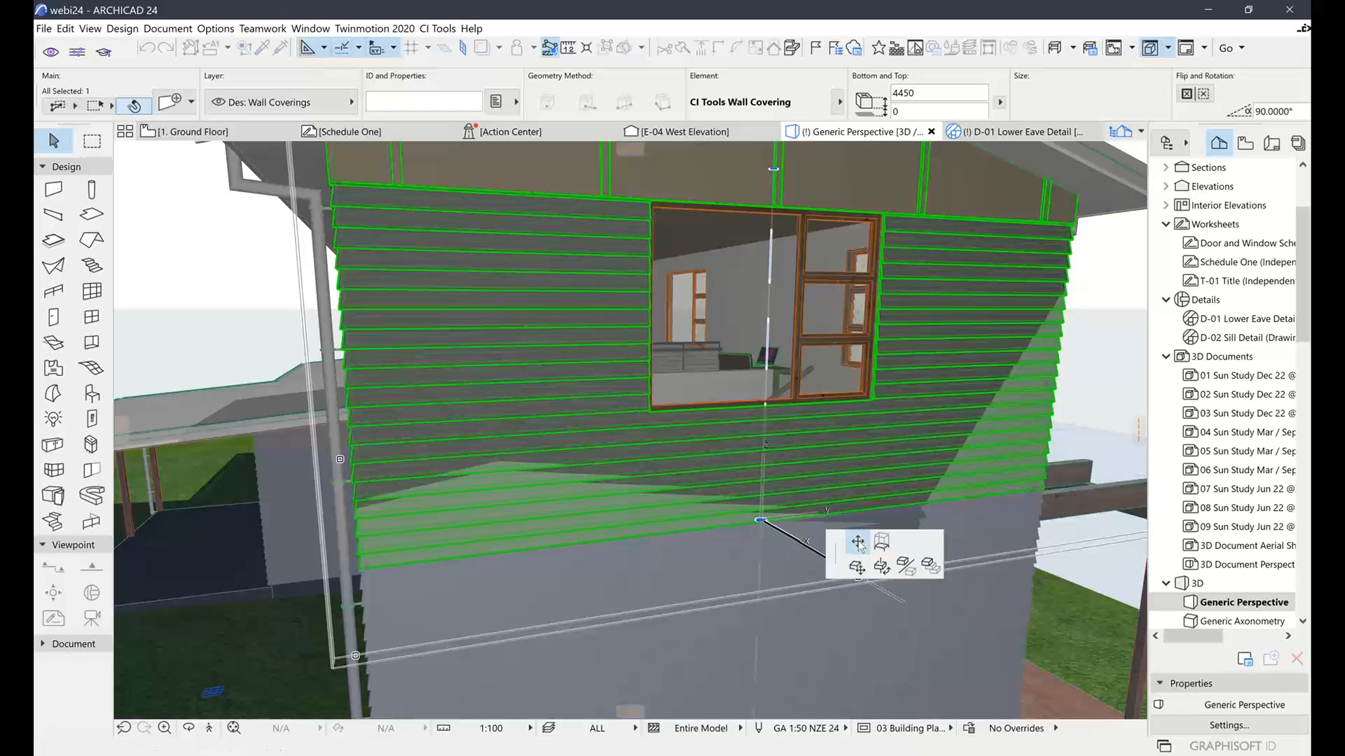
click(882, 567)
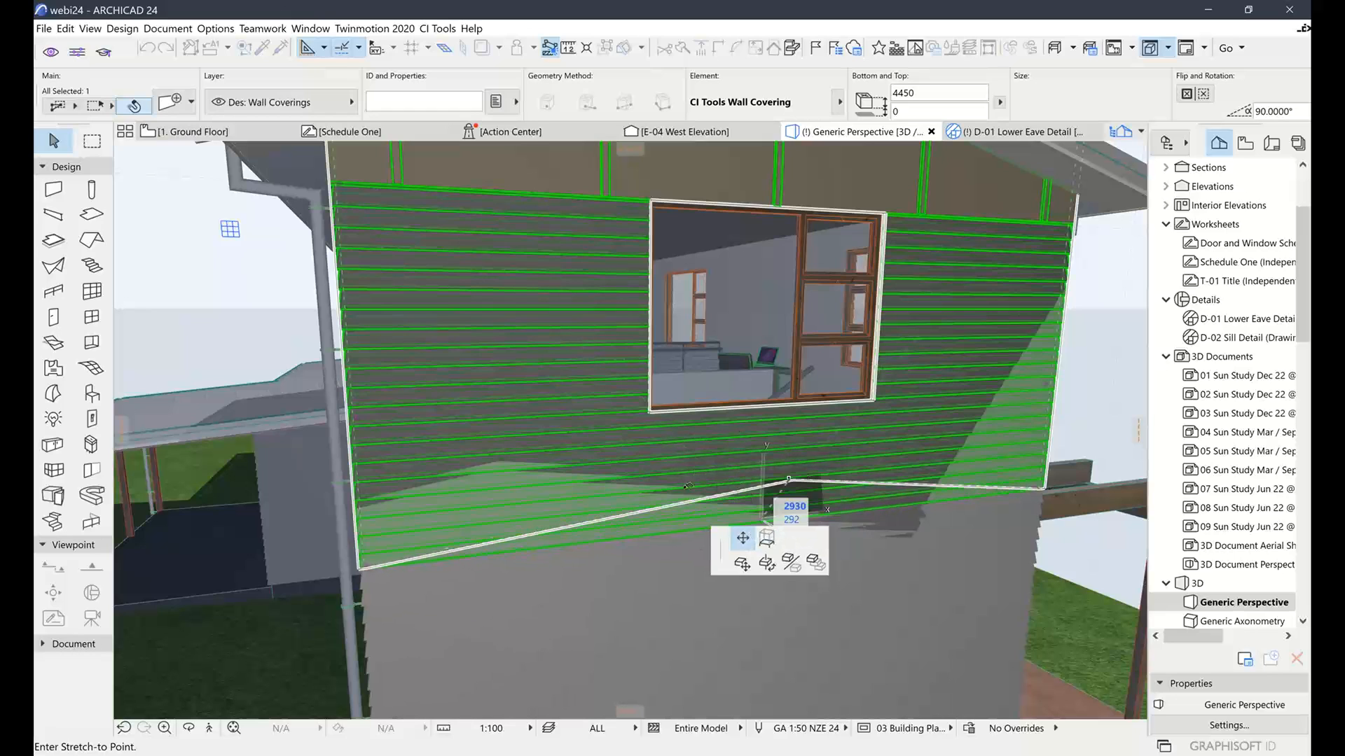
click(522, 504)
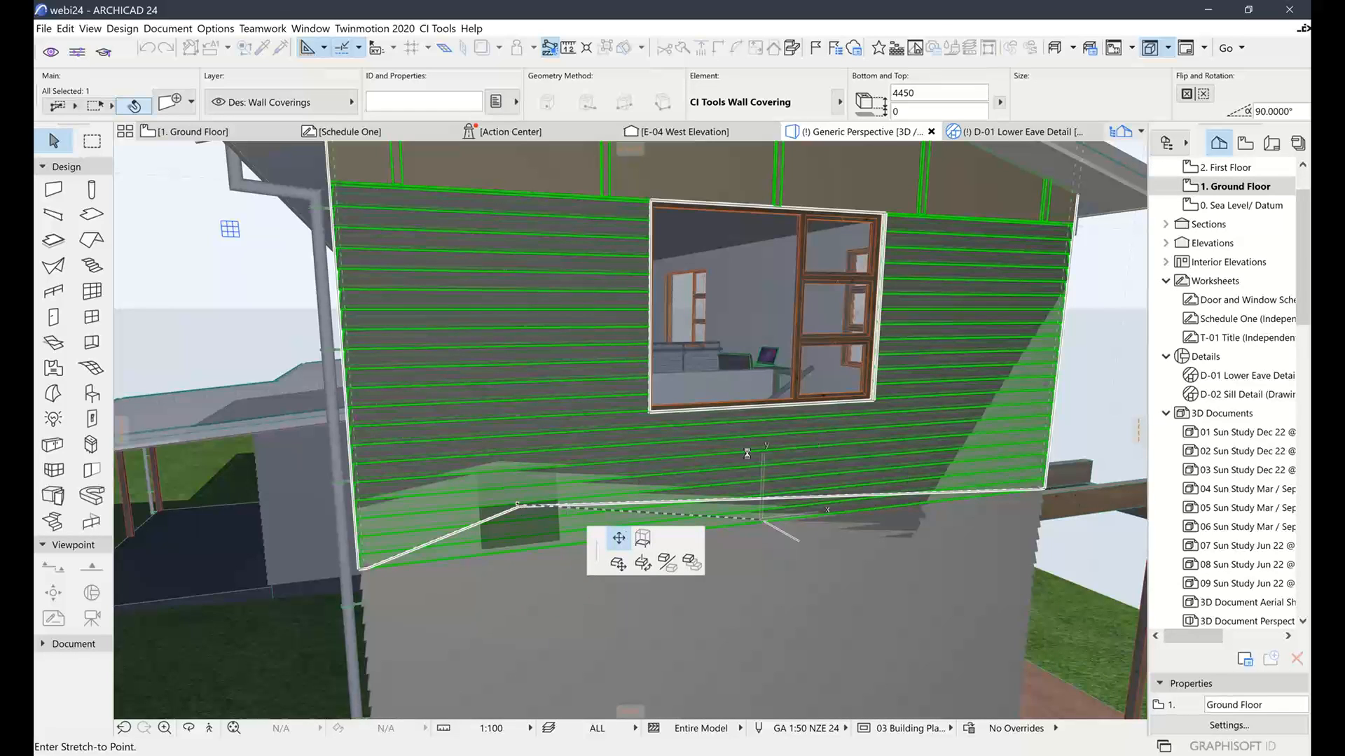
click(556, 506)
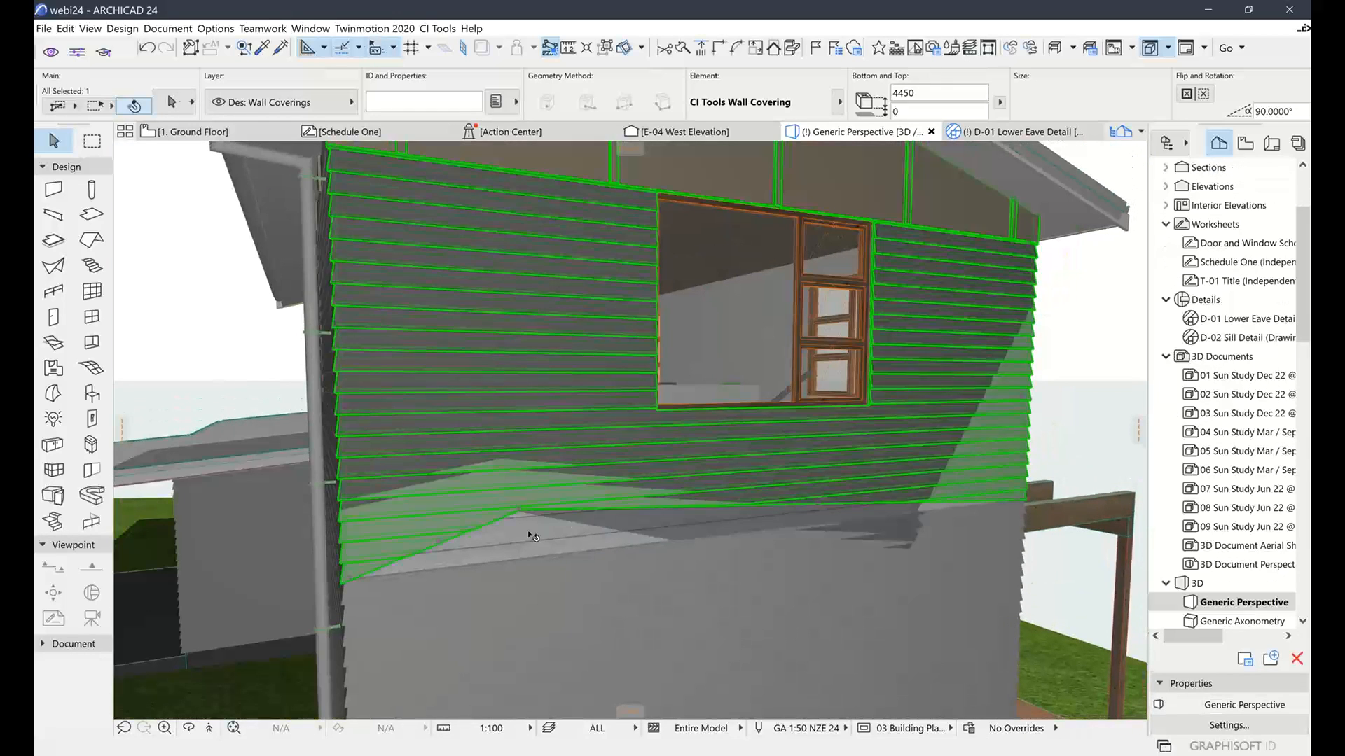
click(528, 533)
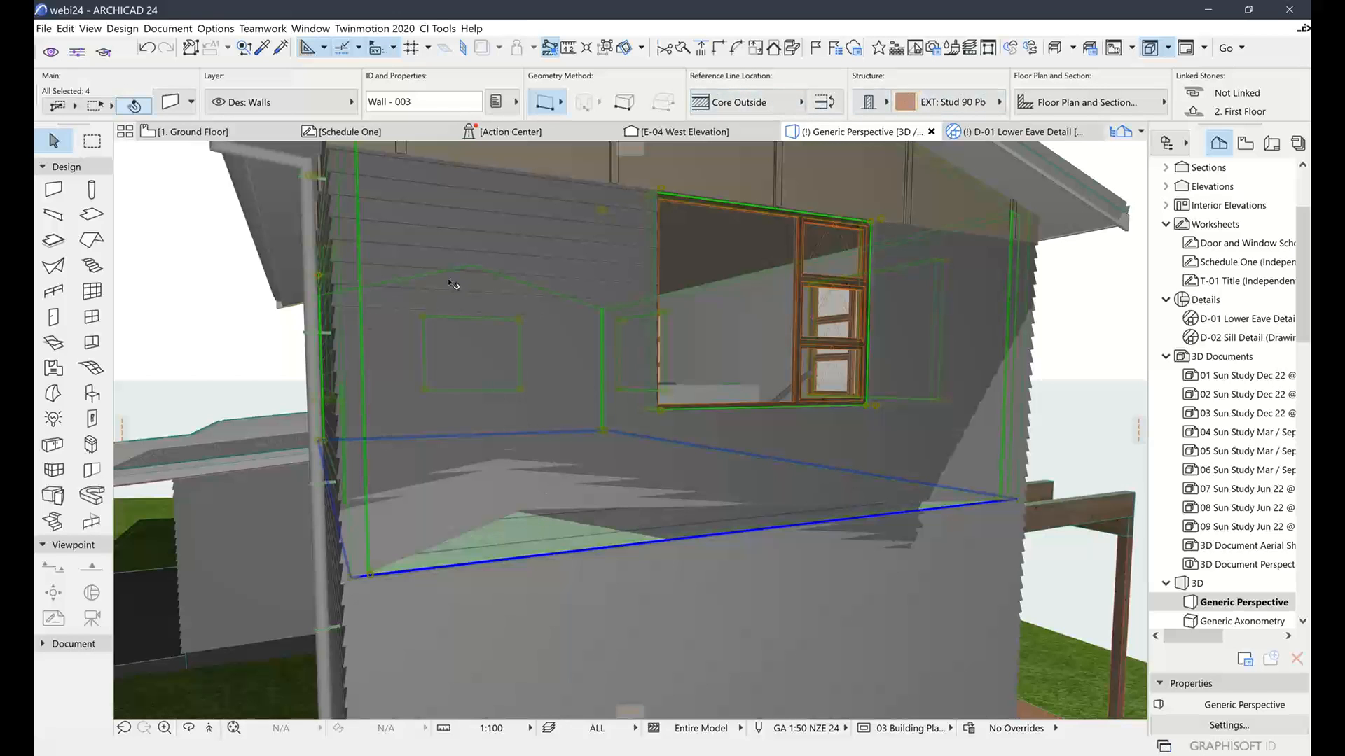
click(516, 518)
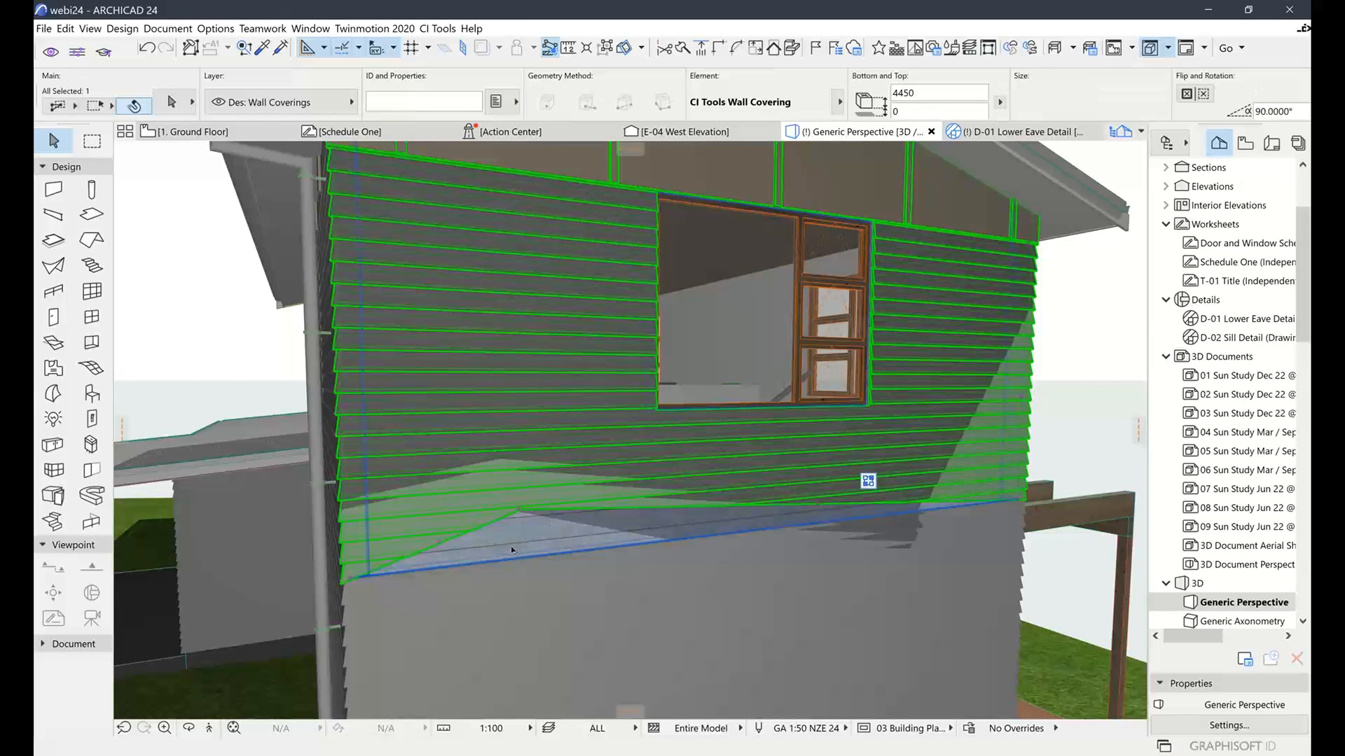
shift+middle_drag(500, 550, 503, 562)
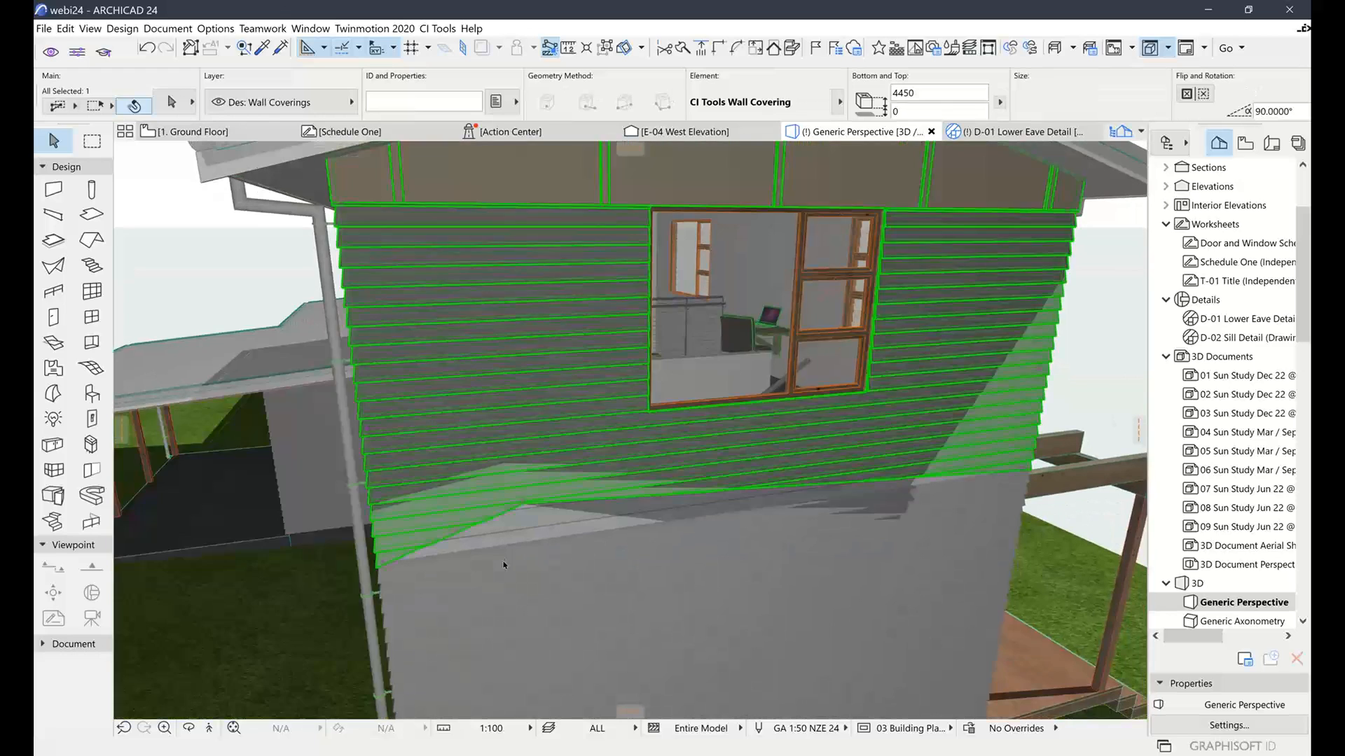
Stretch another bottom-edge point of the covering lower toward the left, then orbit to check
scroll(501, 511, up, 3)
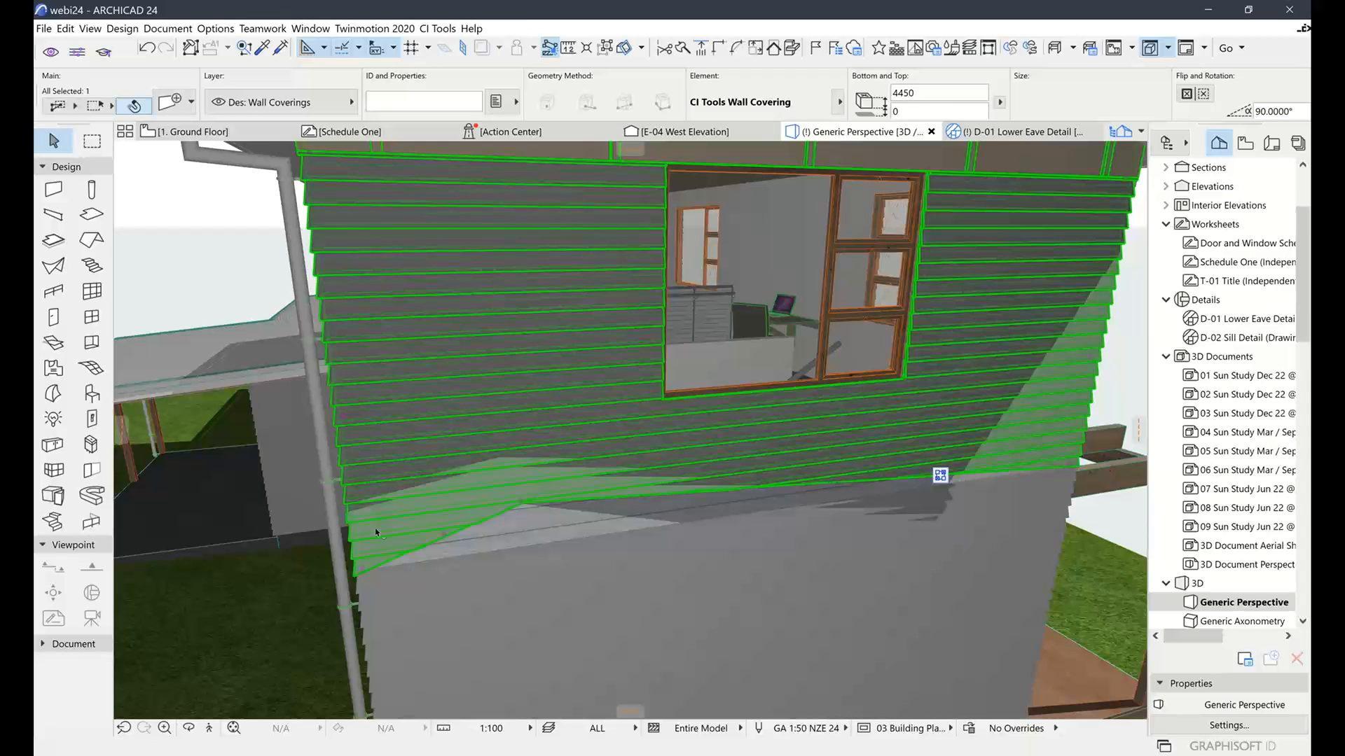
click(440, 535)
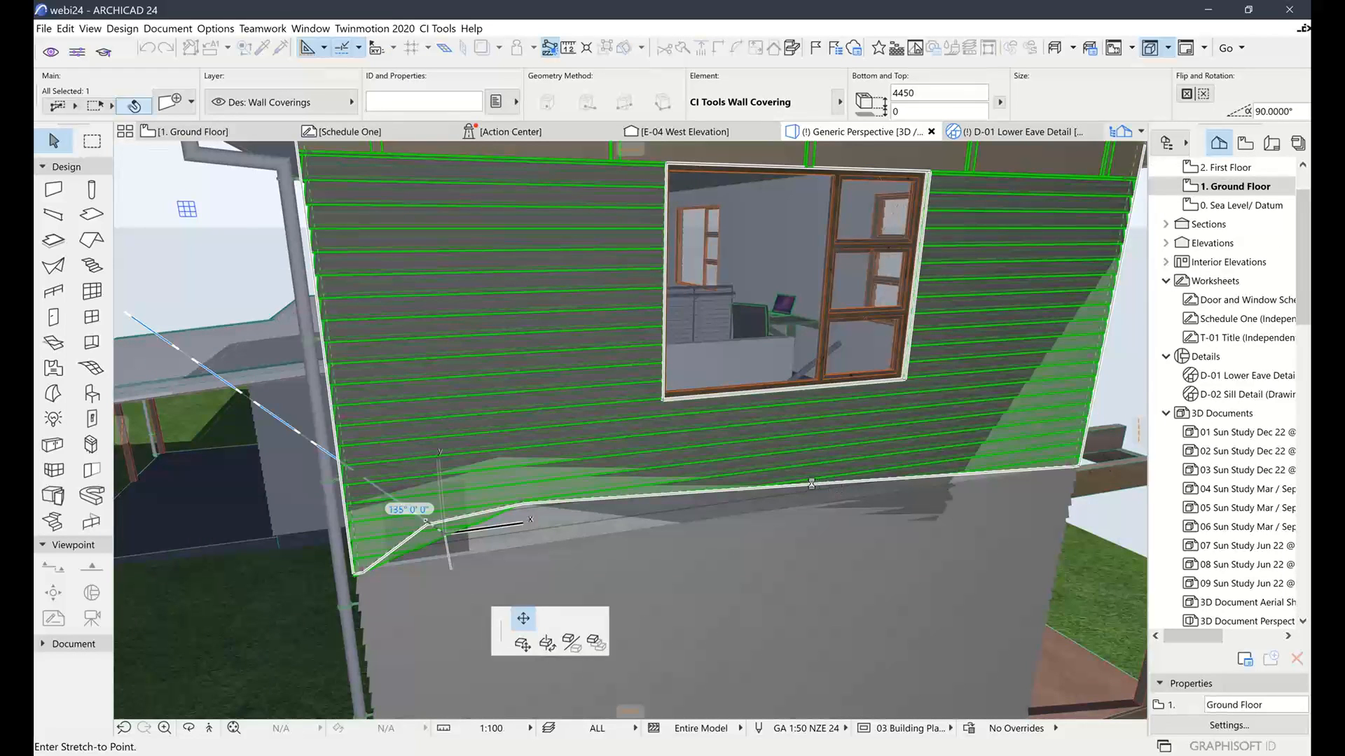
click(426, 521)
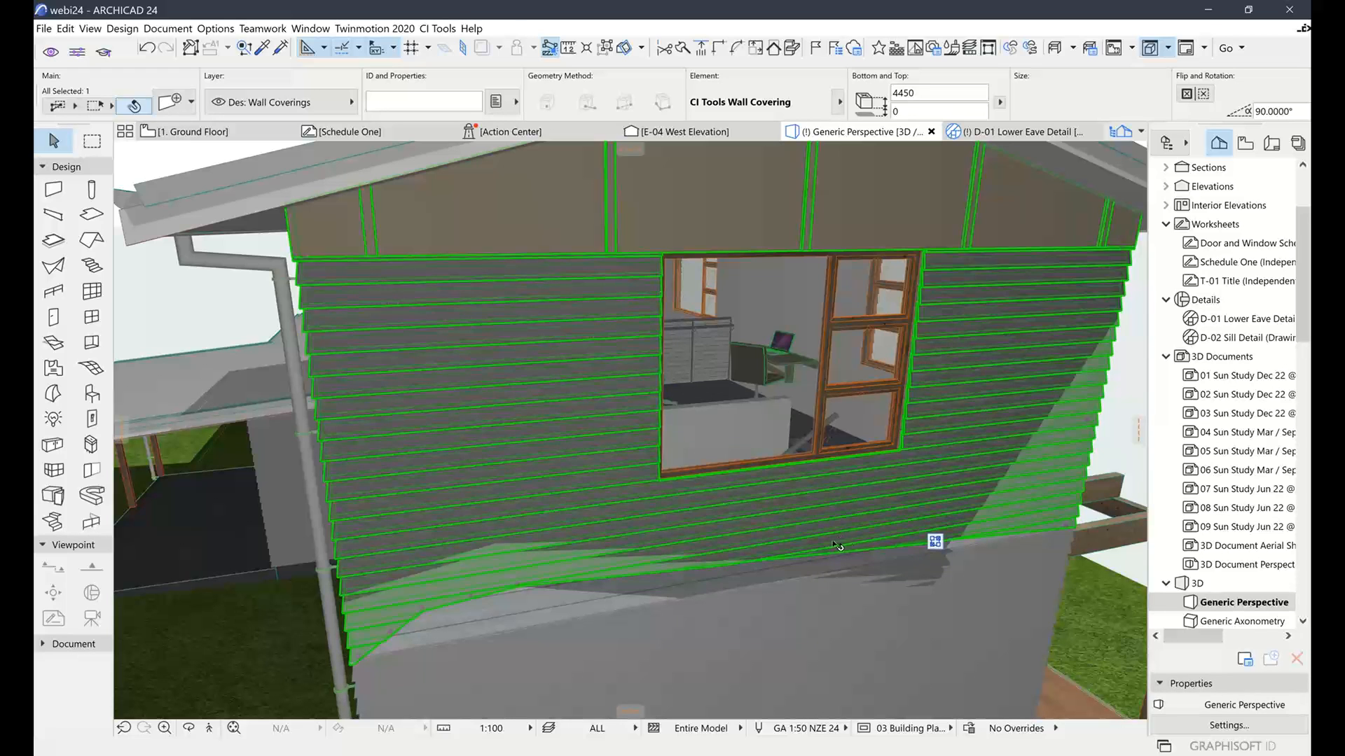
shift+middle_drag(832, 544, 597, 537)
Confirm the covering's base shape is still Custom, then switch to the 1. Ground Floor plan
click(175, 102)
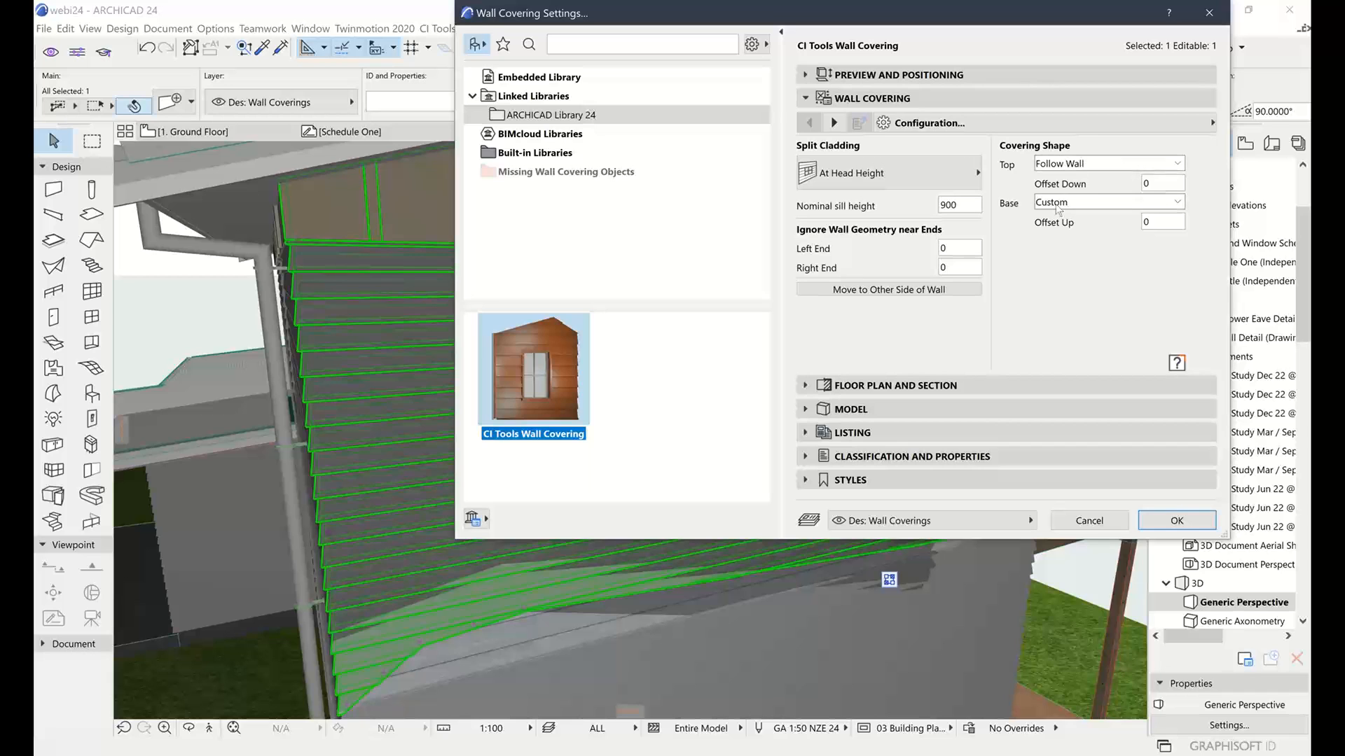
click(1071, 204)
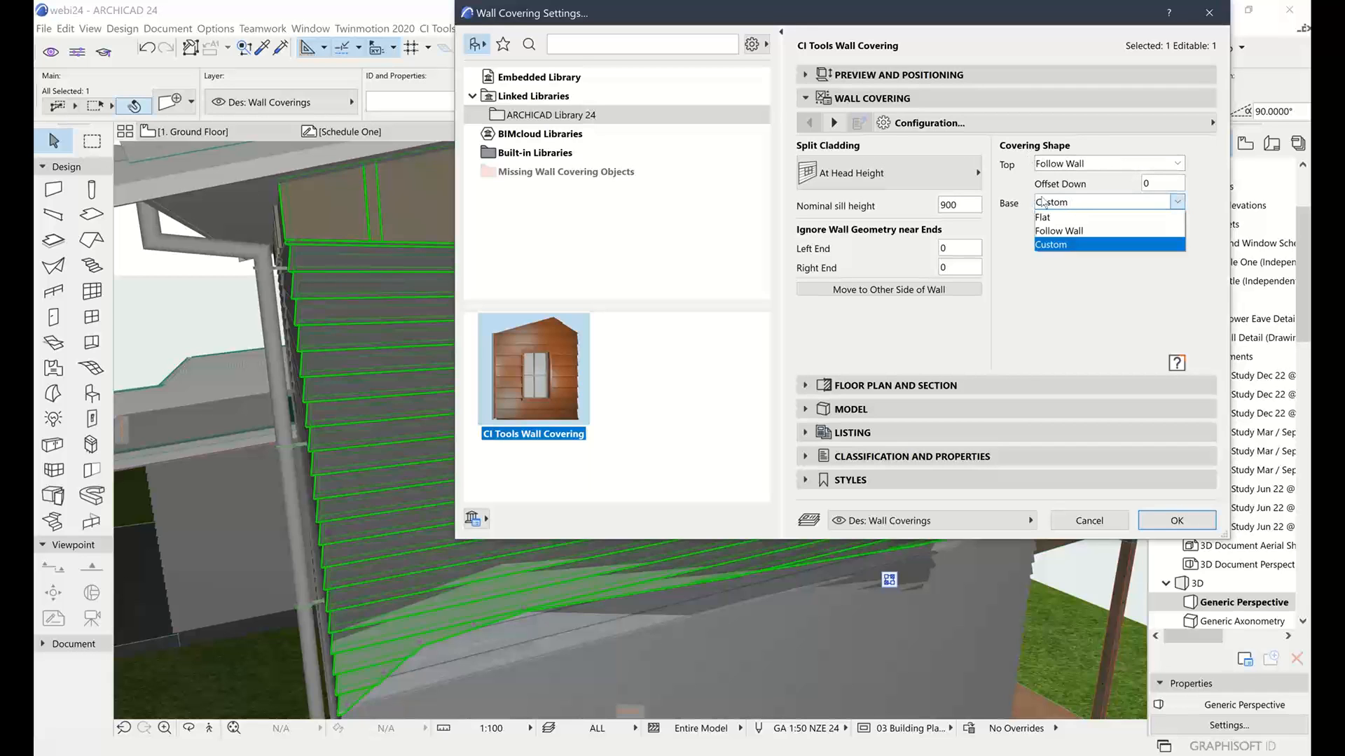
click(1104, 303)
click(1099, 523)
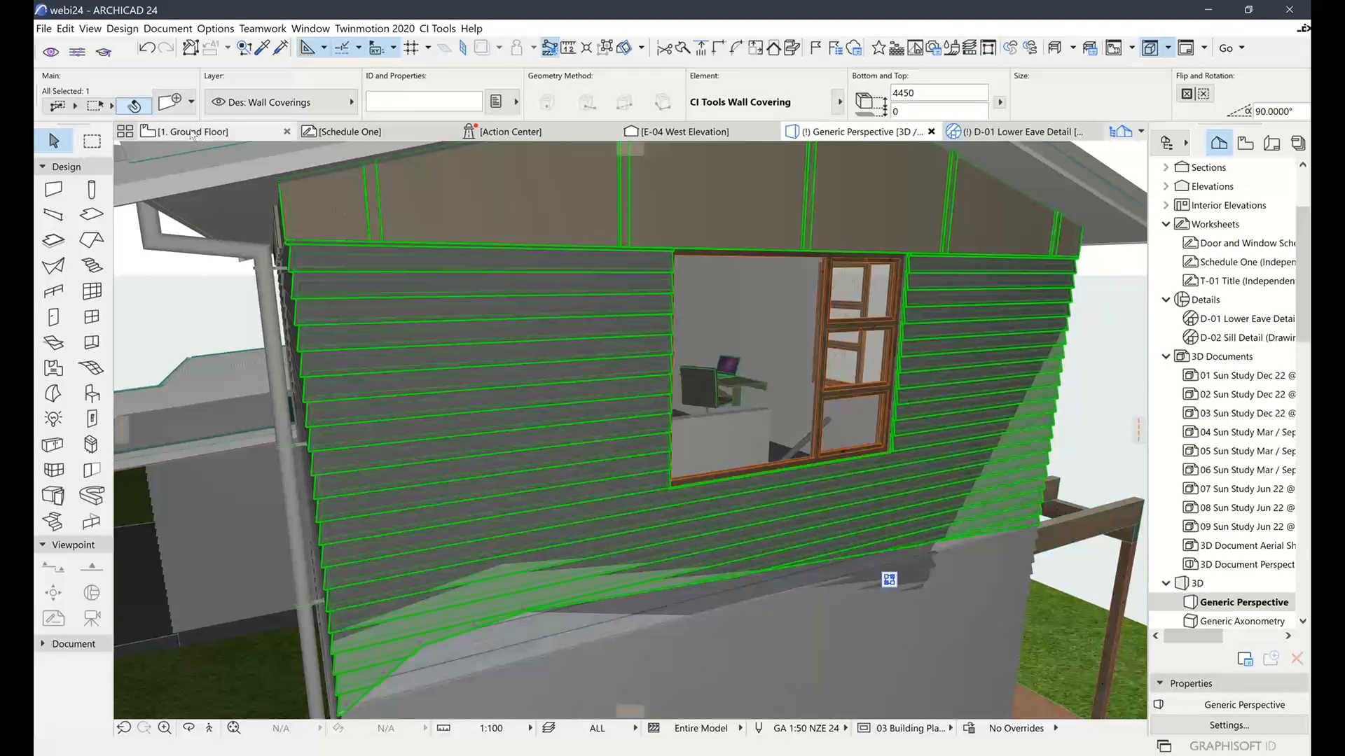
click(228, 208)
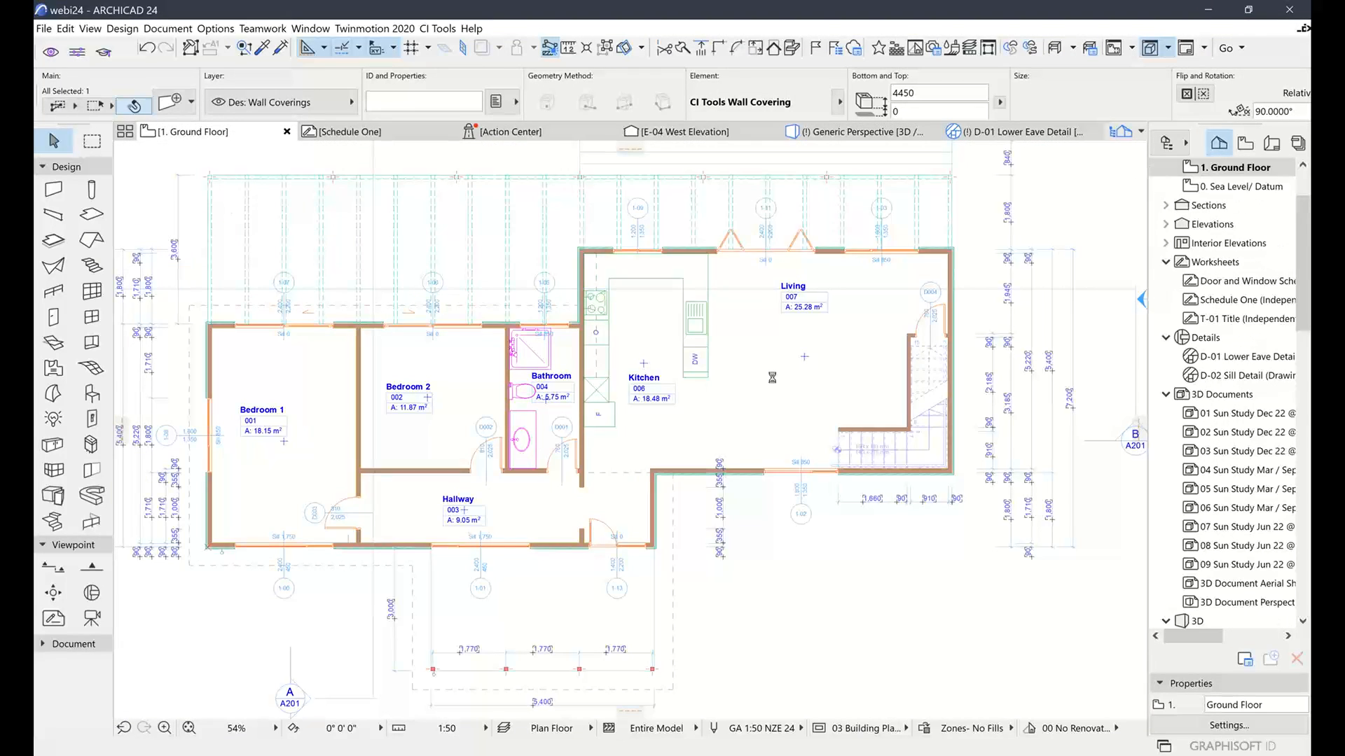
Frame the empty area beside the house at 93% and pick the Cabinet tool
middle_drag(687, 406, 712, 454)
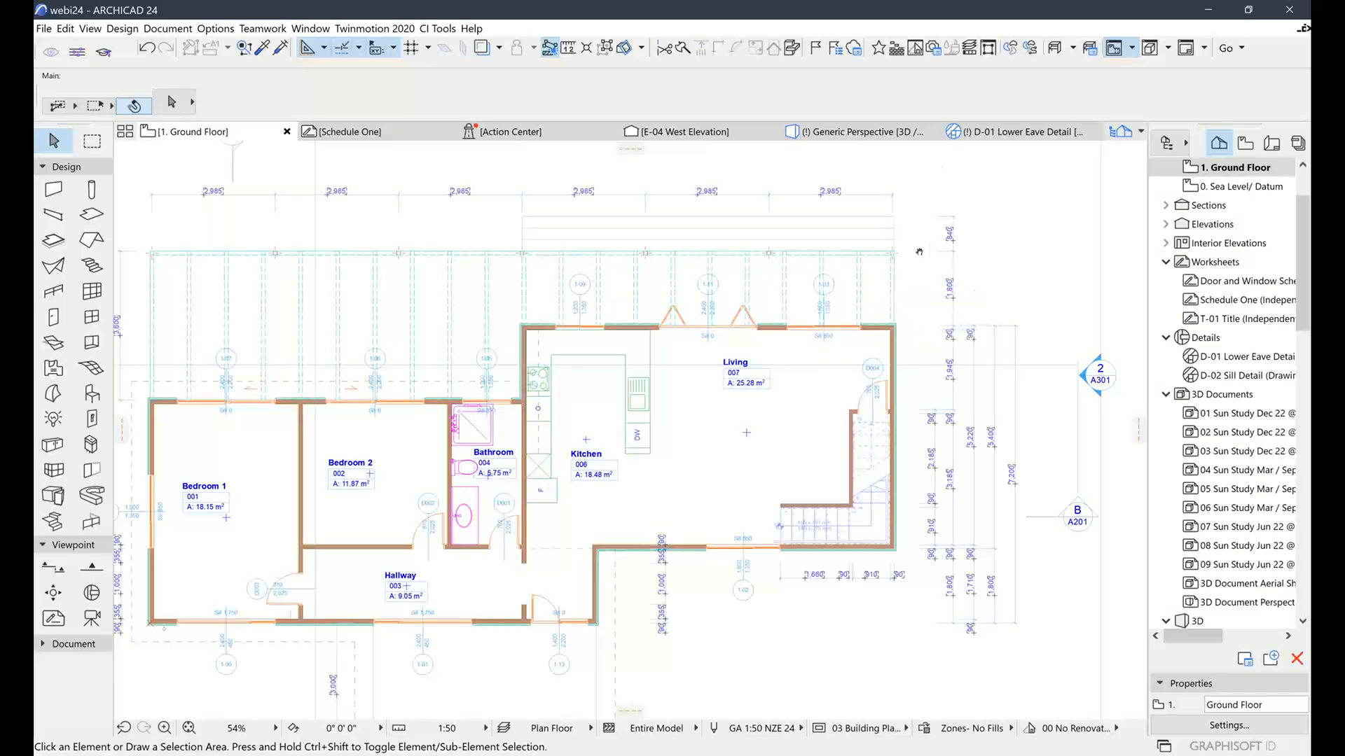
middle_drag(919, 251, 844, 272)
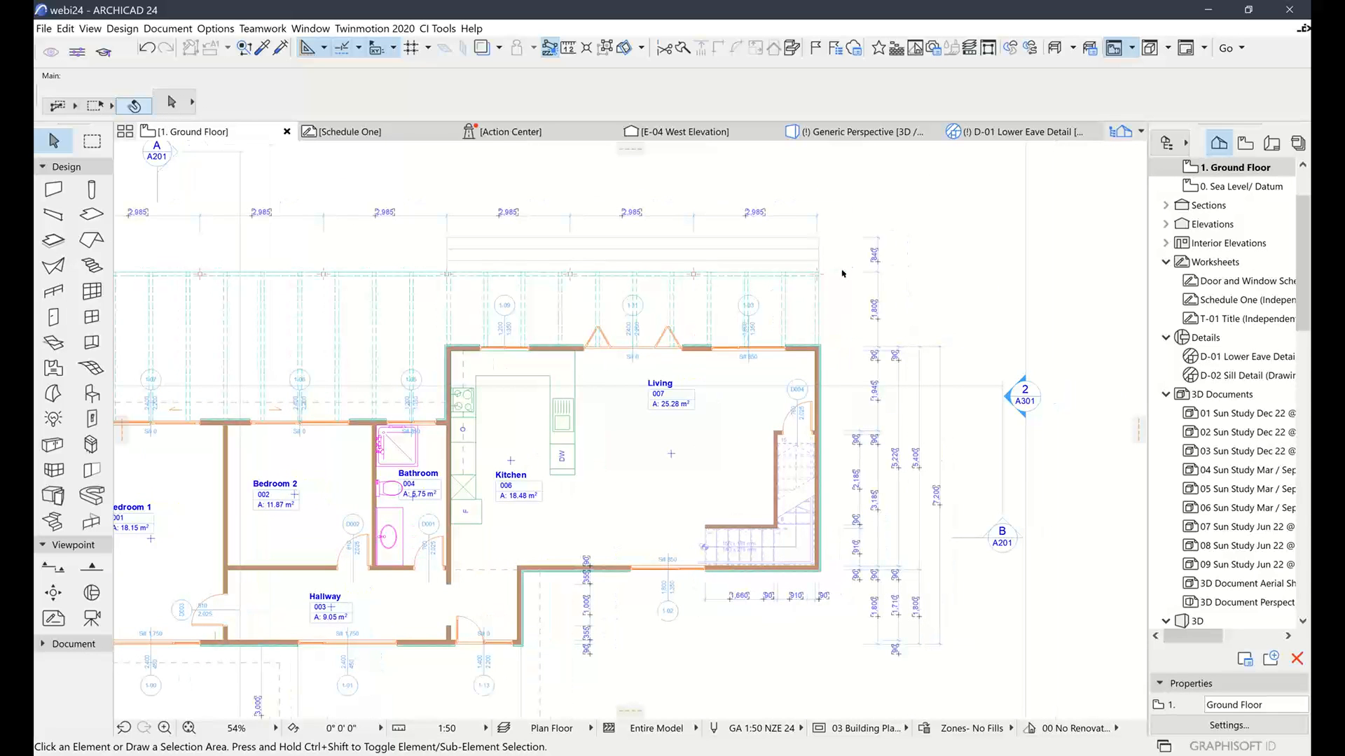
middle_drag(784, 340, 865, 180)
middle_drag(830, 293, 690, 213)
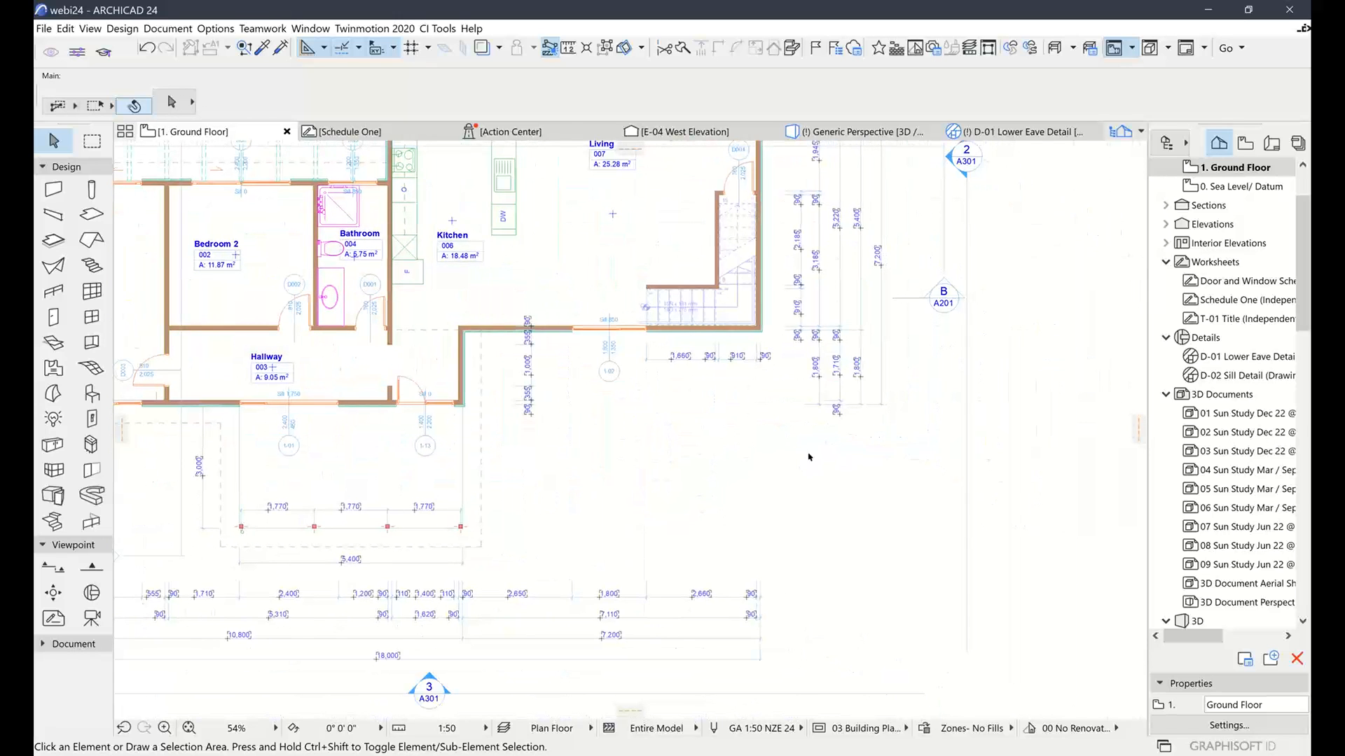
scroll(802, 458, up, 2)
scroll(803, 458, up, 3)
scroll(717, 478, down, 1)
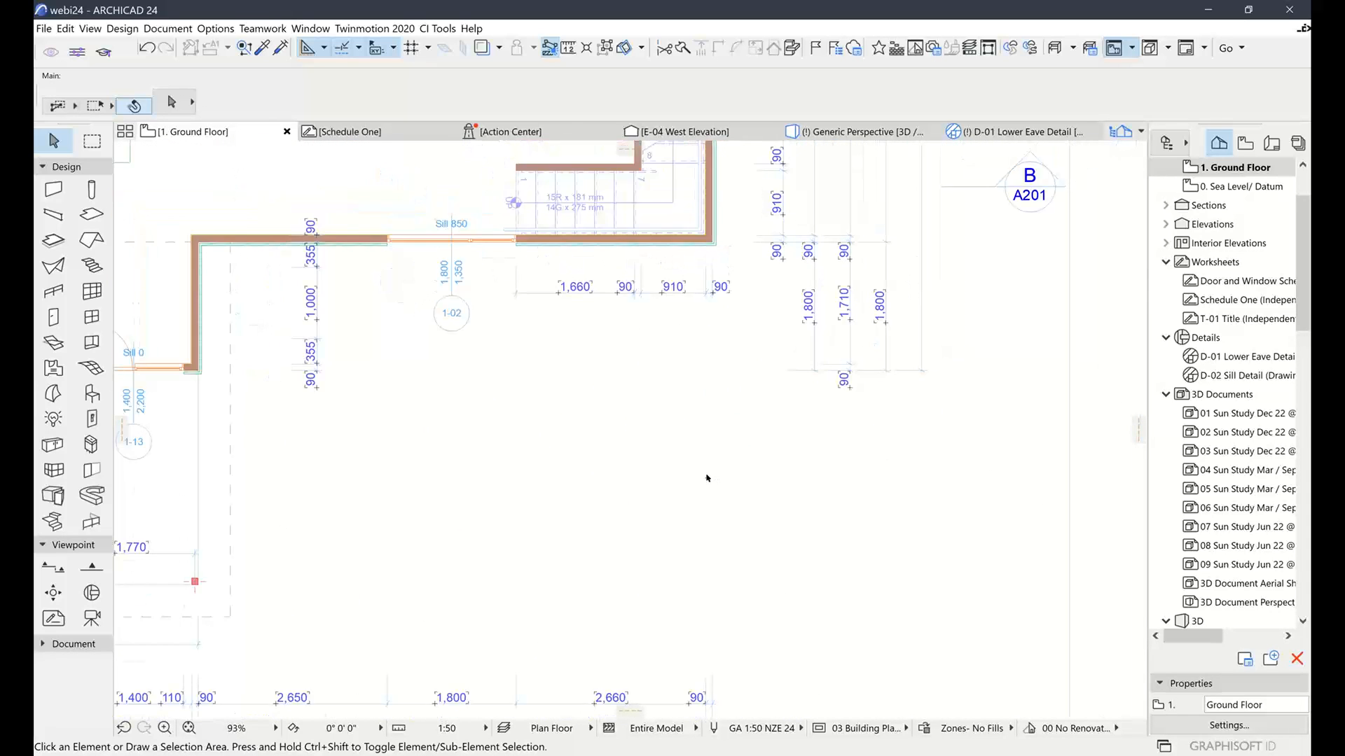
middle_drag(734, 479, 818, 455)
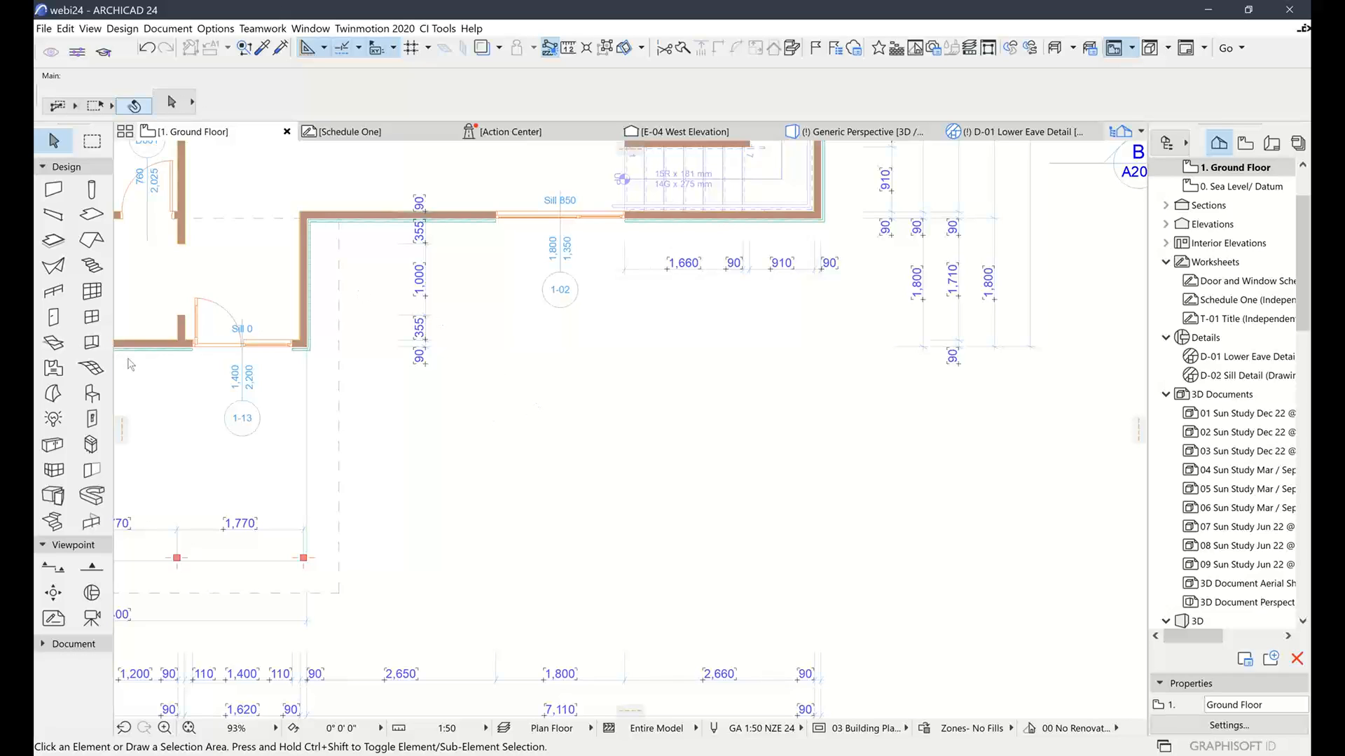
click(54, 446)
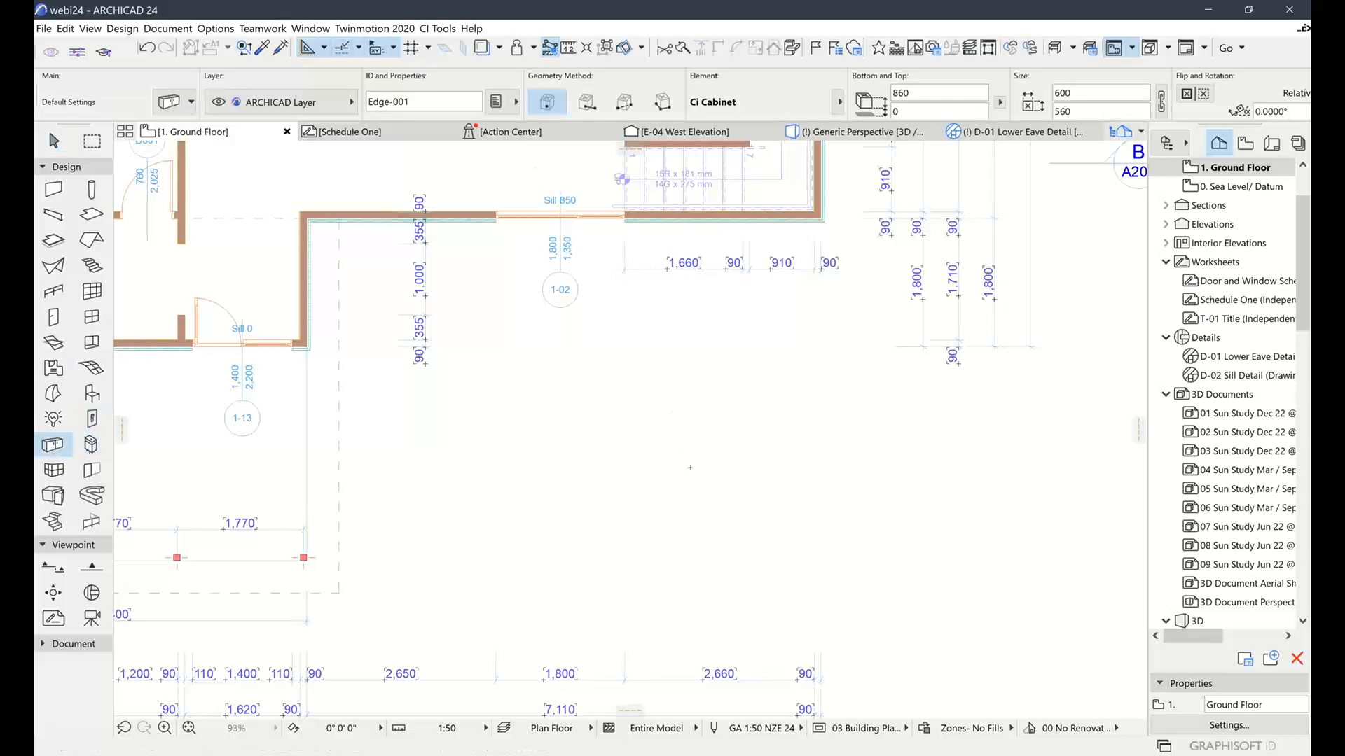
Place a Ci Cabinet and stretch it to 1742 wide with three units, then go to Generic Perspective
click(680, 439)
scroll(680, 439, up, 3)
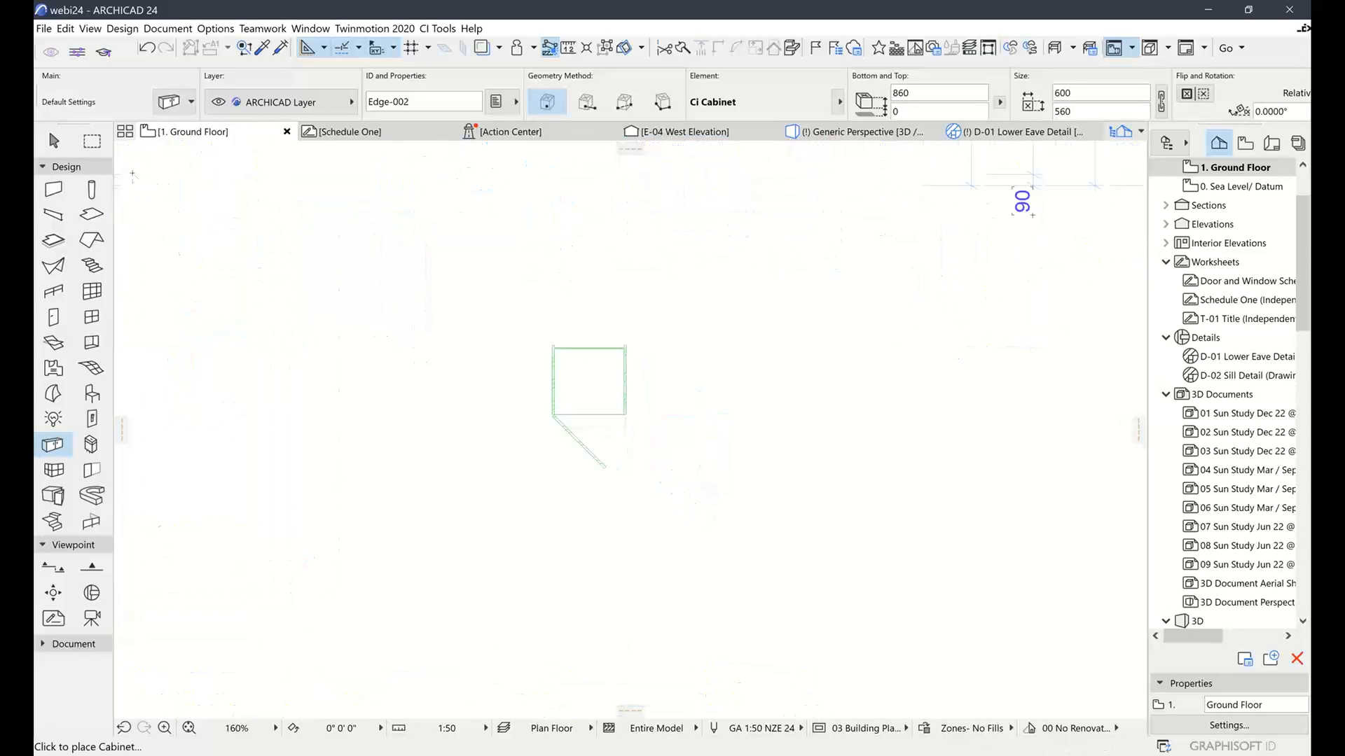
click(53, 141)
click(581, 388)
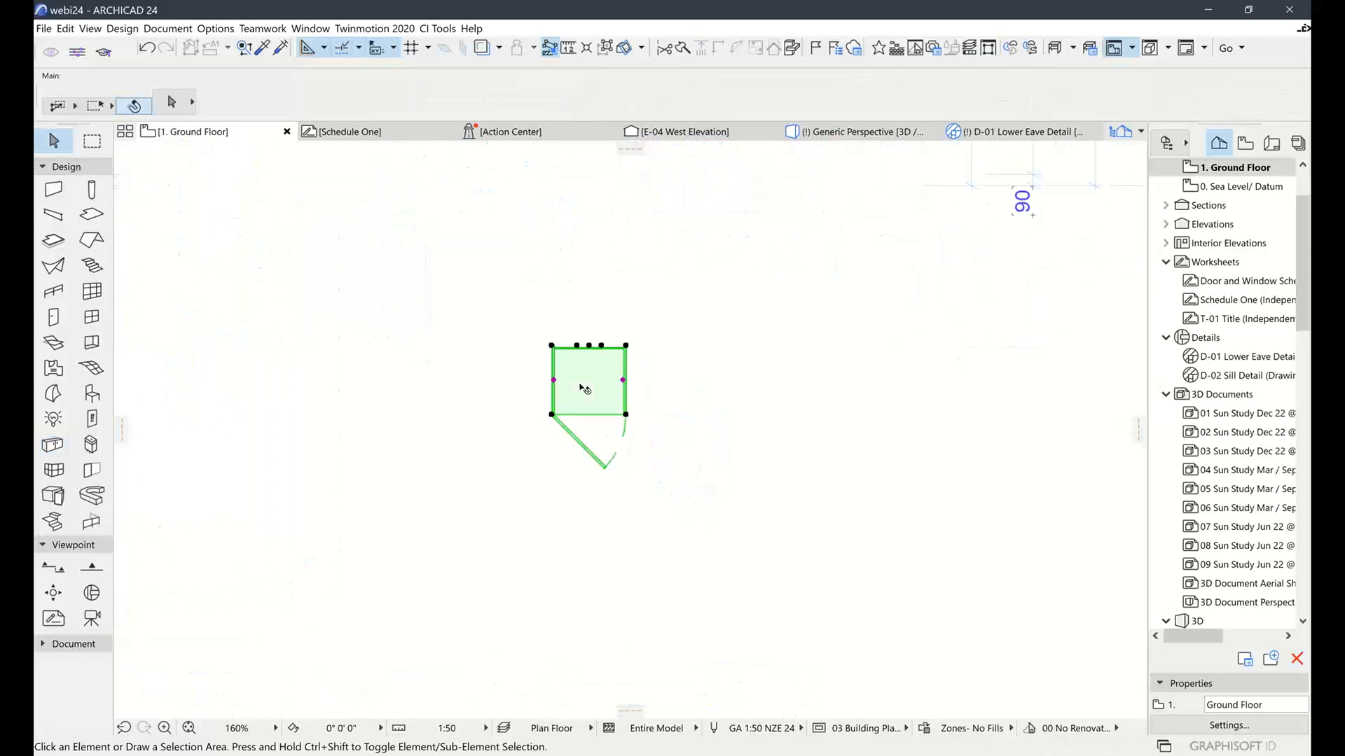
click(626, 415)
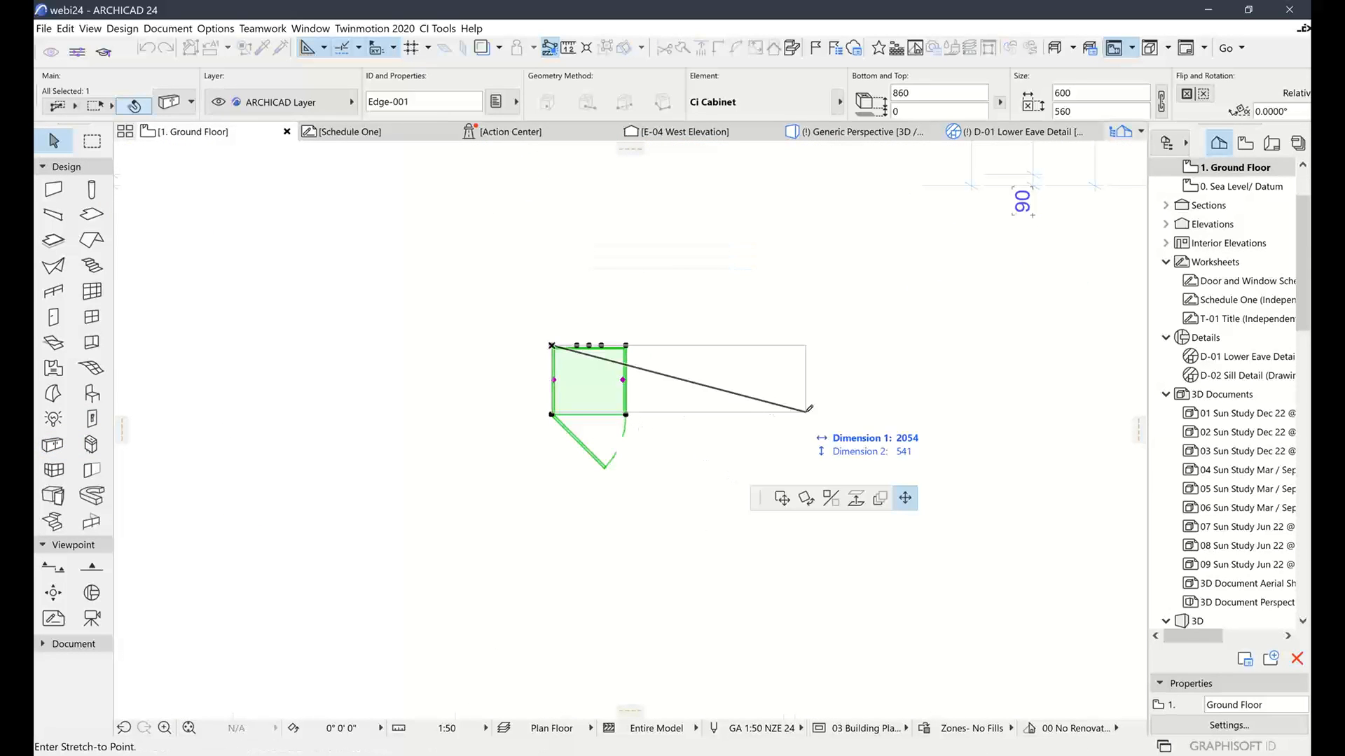
click(767, 415)
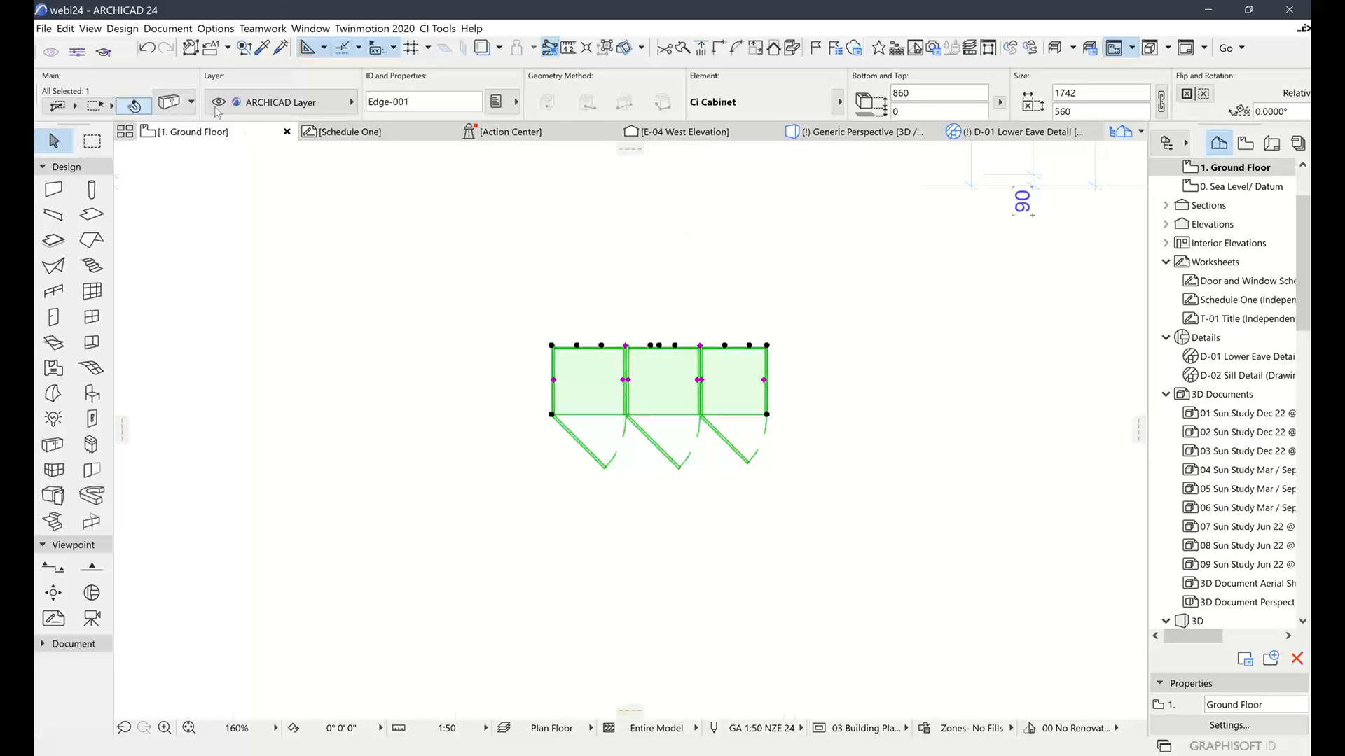
click(858, 133)
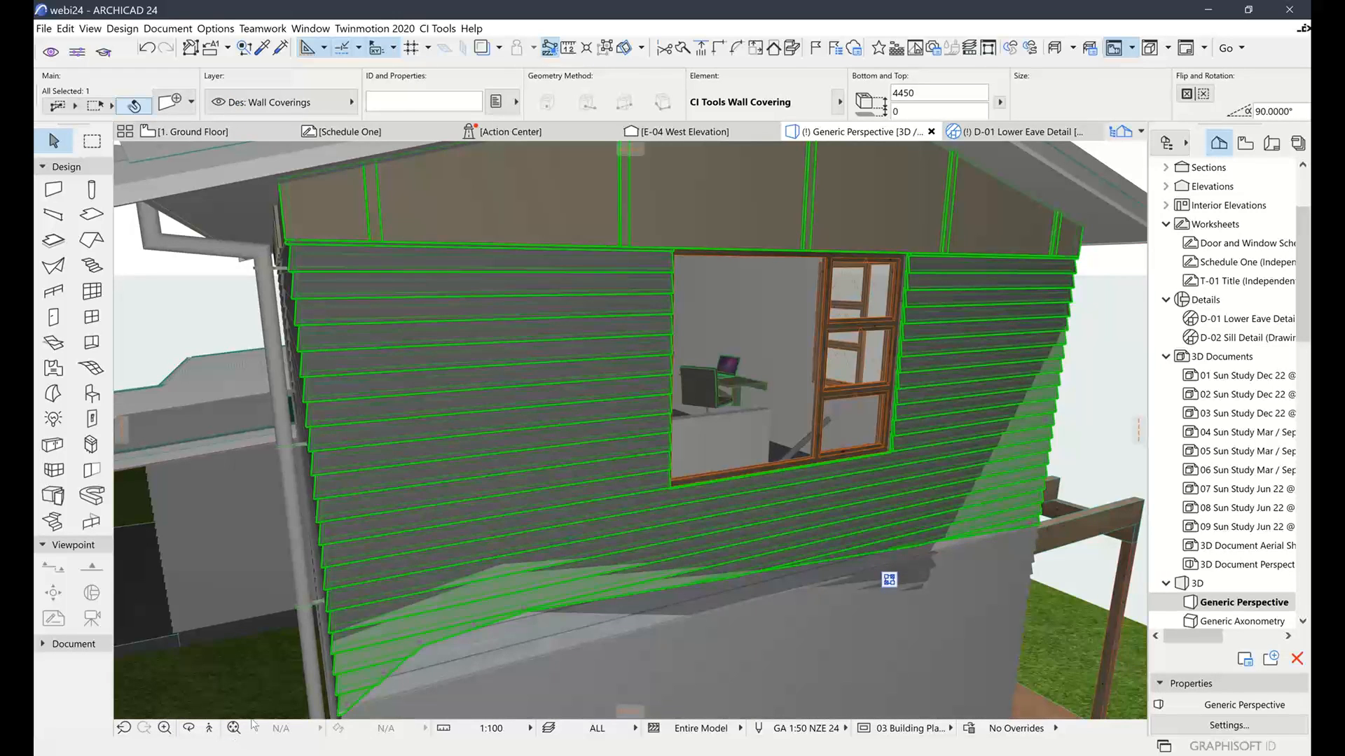
Fit the model, zoom in on the new cabinet, and orbit to face its front
click(234, 728)
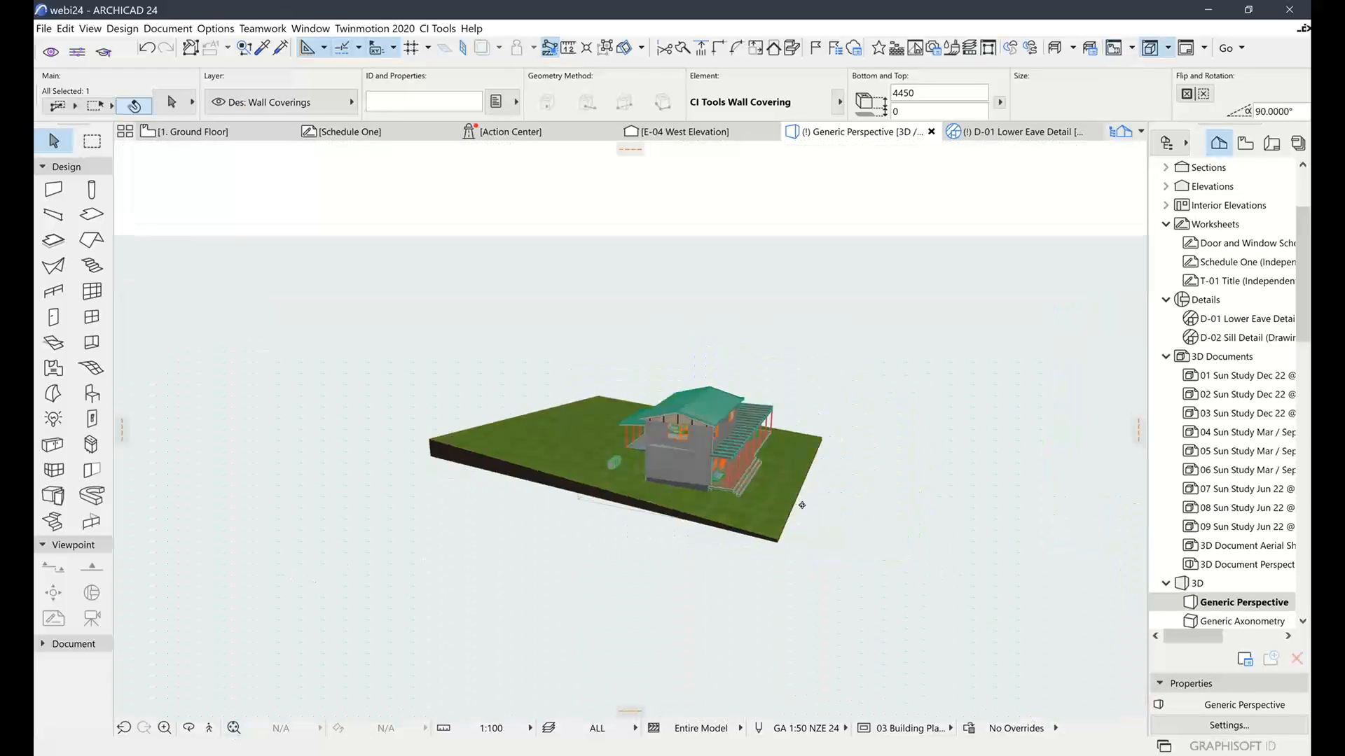
scroll(656, 463, up, 5)
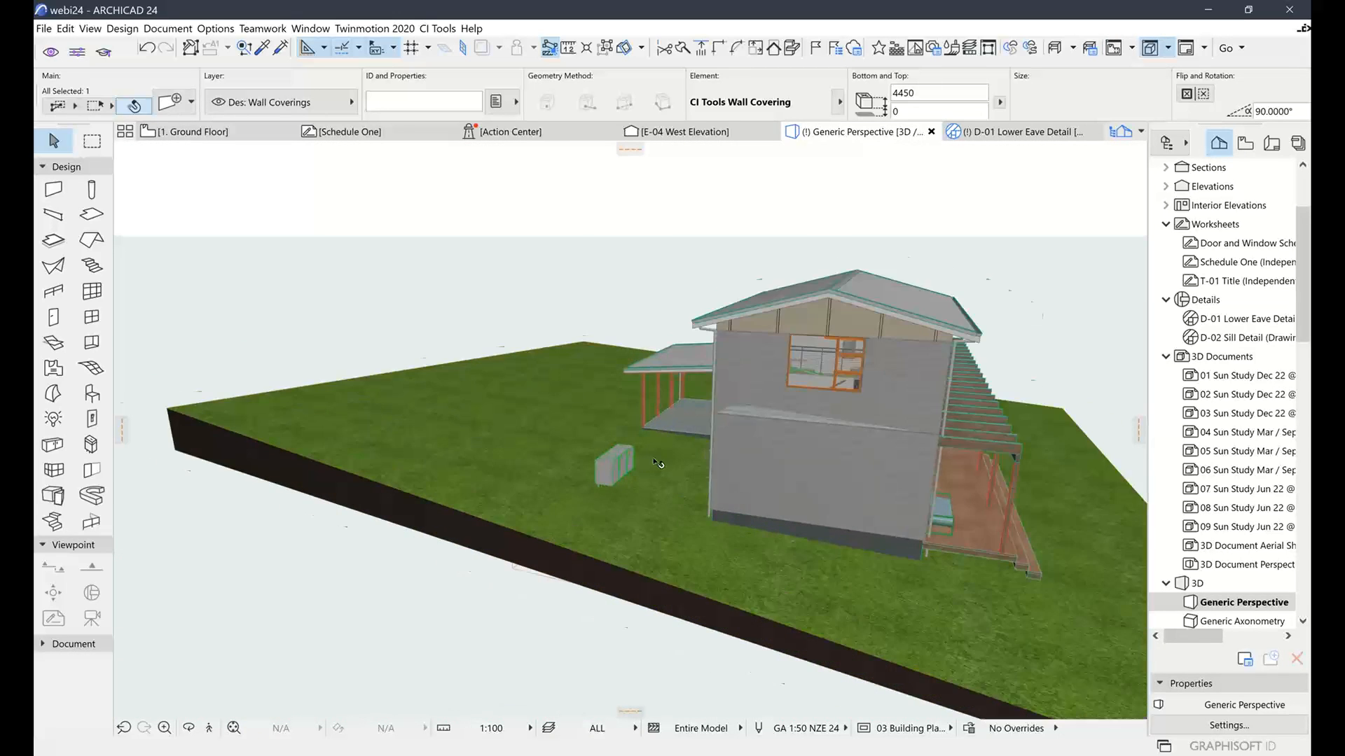
scroll(656, 463, up, 10)
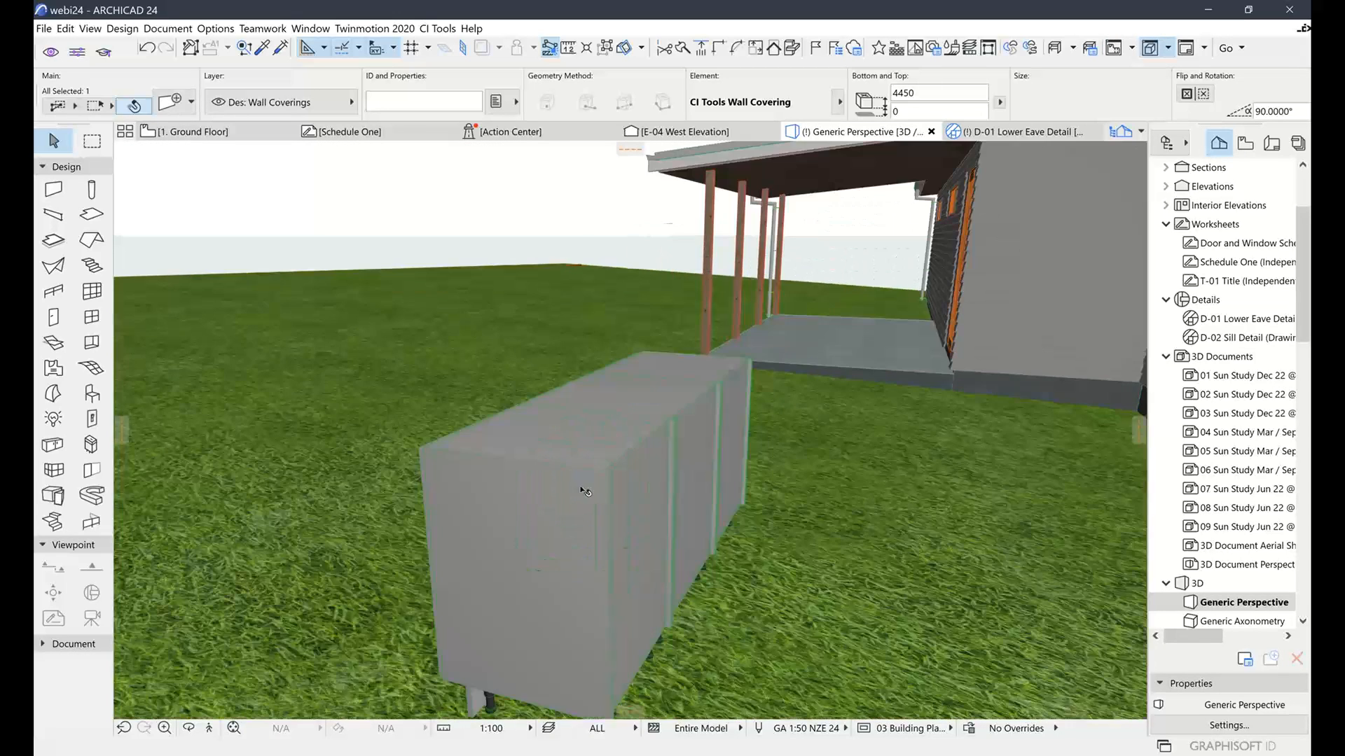
click(560, 508)
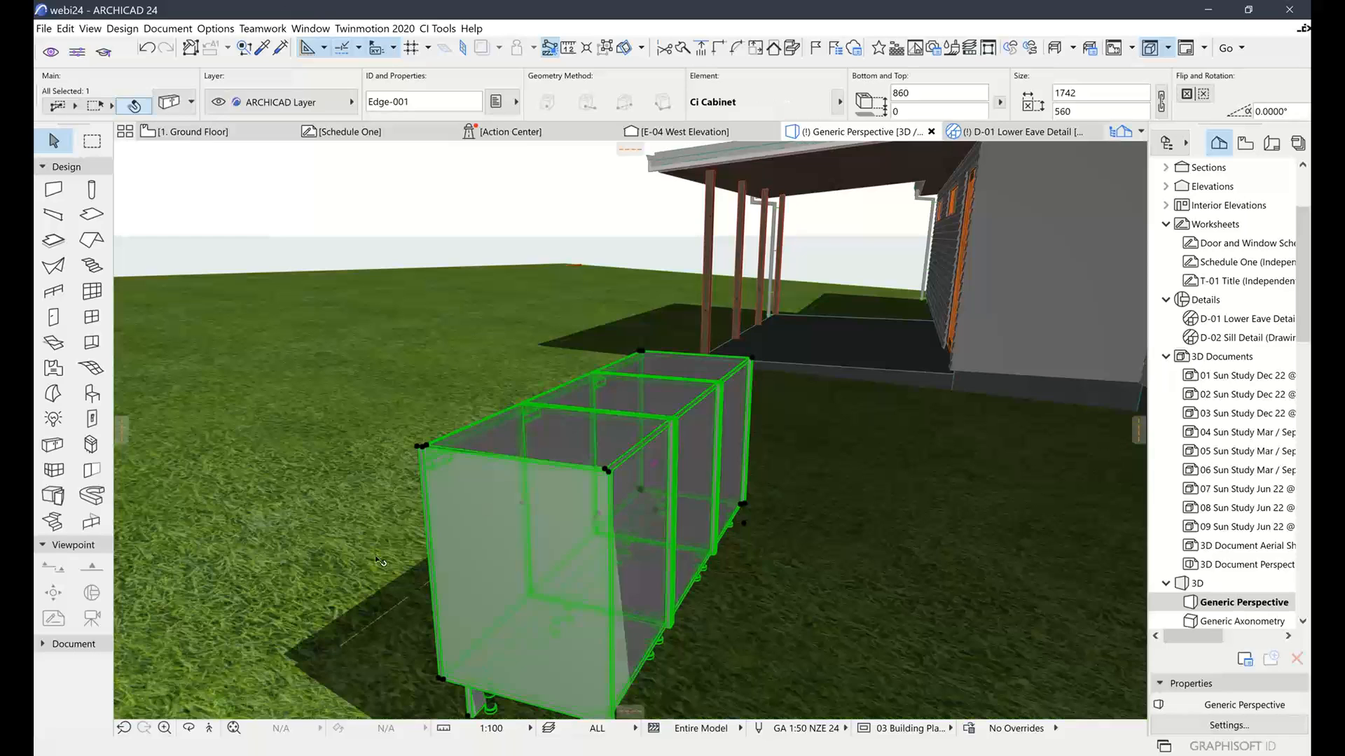
shift+middle_drag(380, 558, 804, 391)
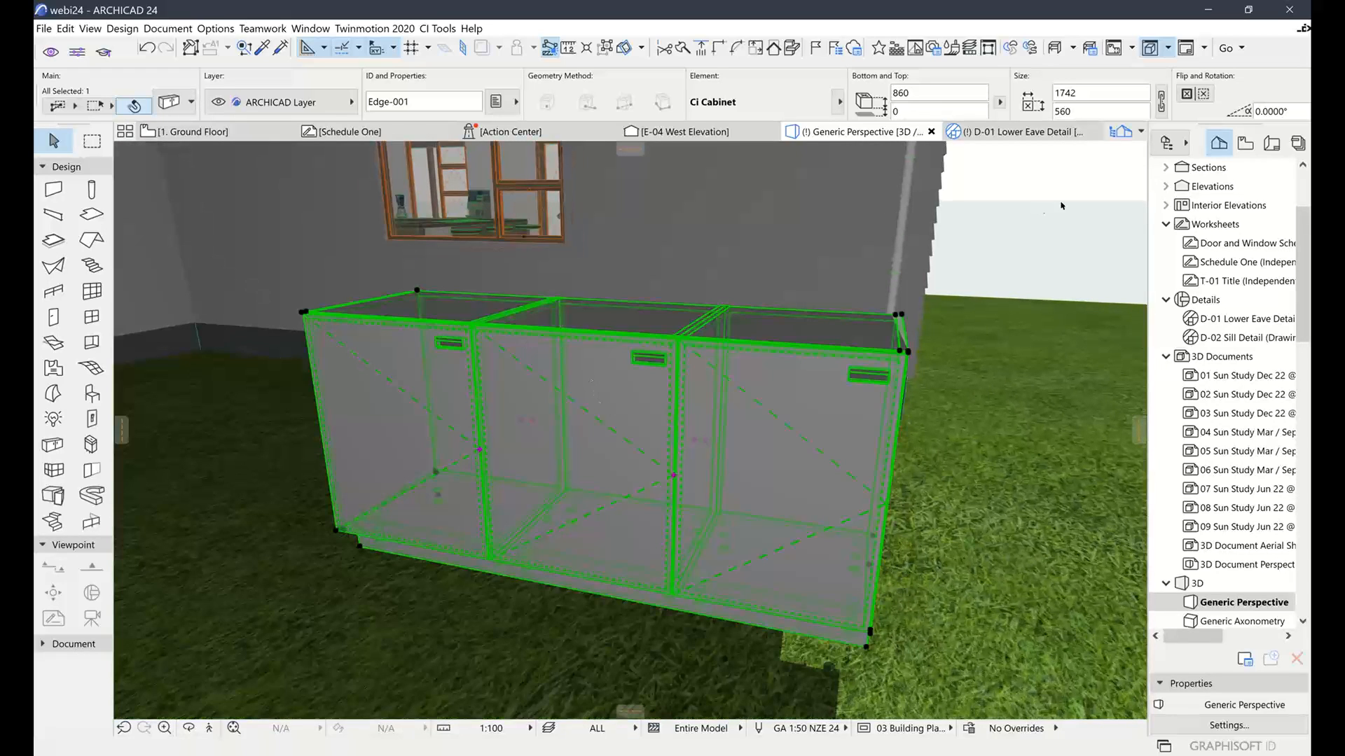
click(936, 284)
In Configuration > Modules, select all three cabinet modules and set their Handle to Bow
click(750, 392)
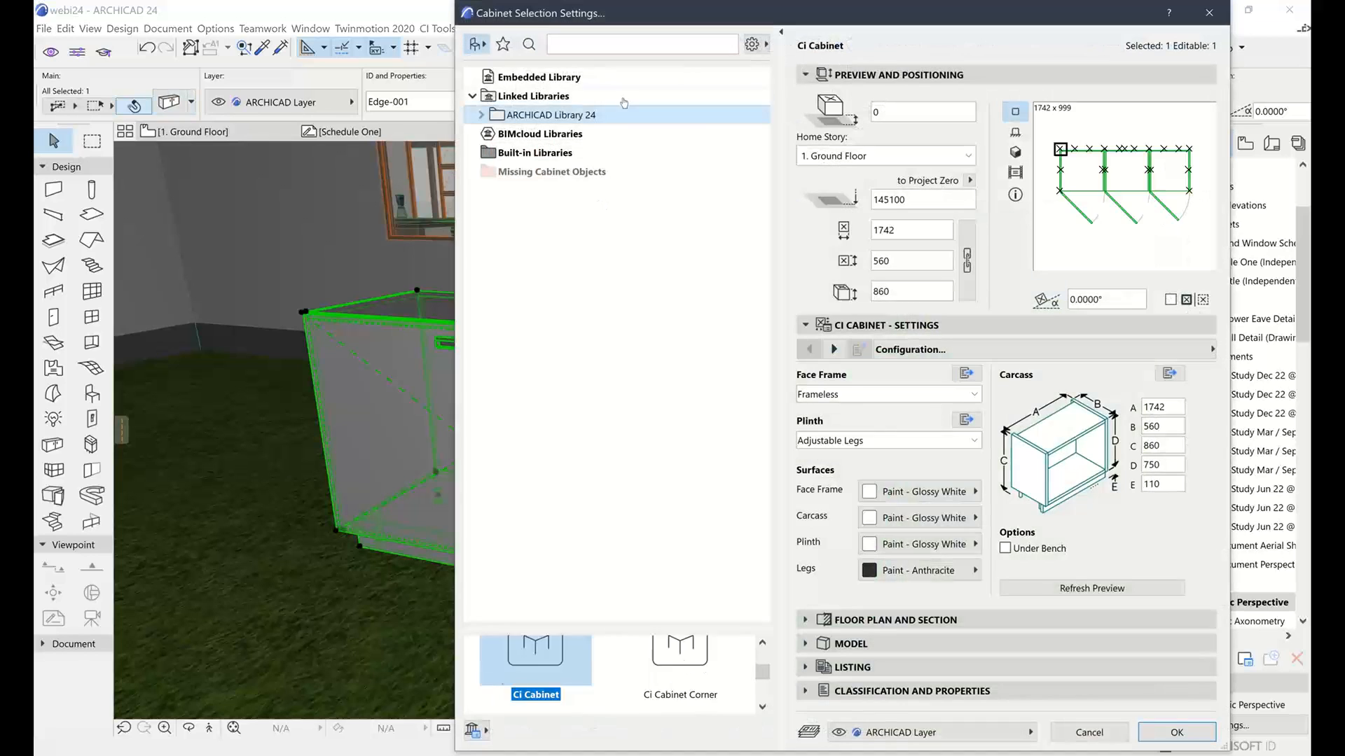
drag(810, 21, 644, 21)
click(898, 351)
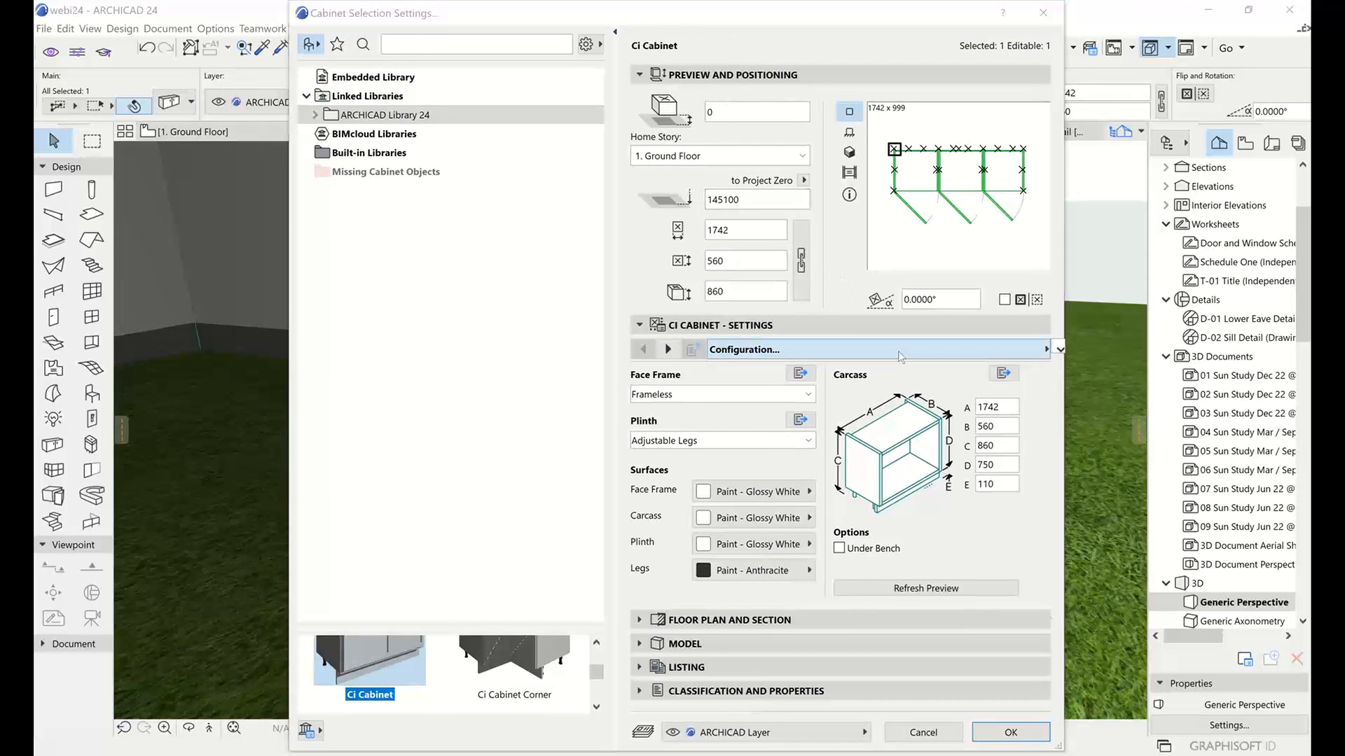
click(1094, 428)
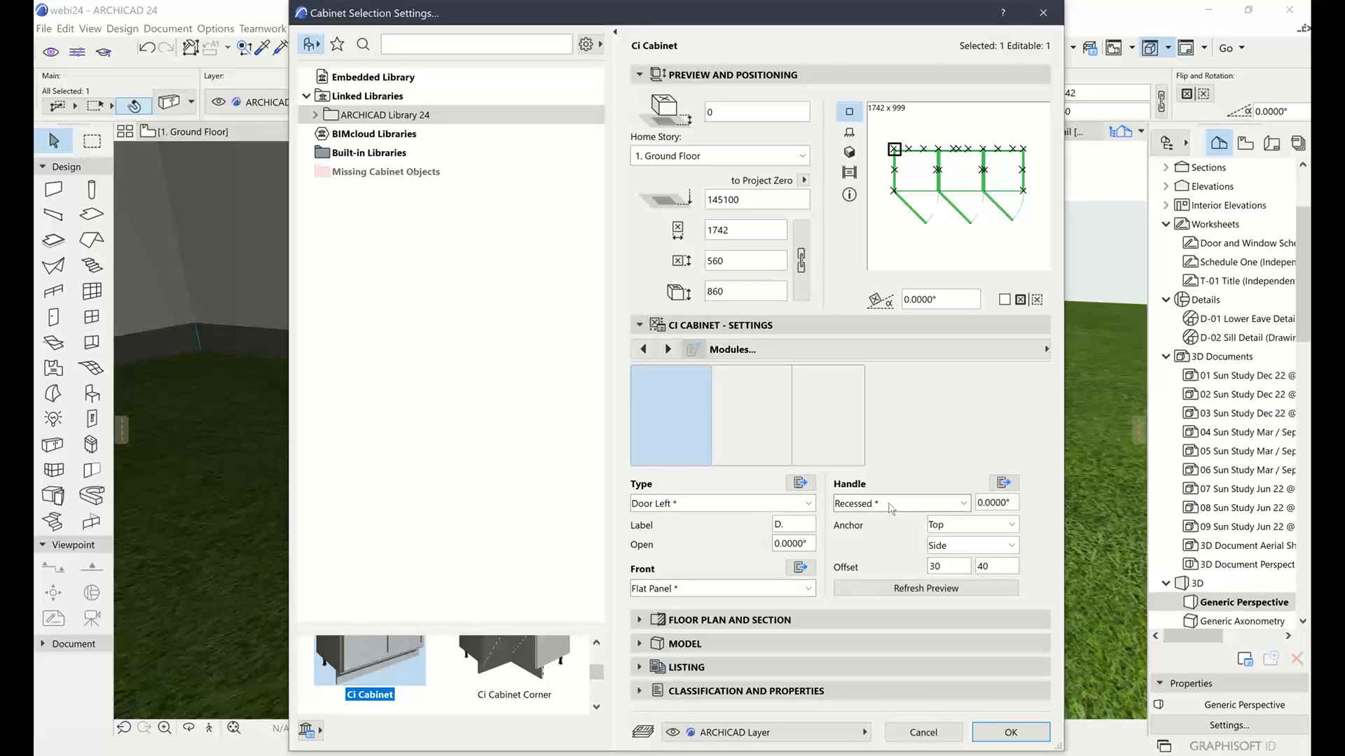
click(850, 153)
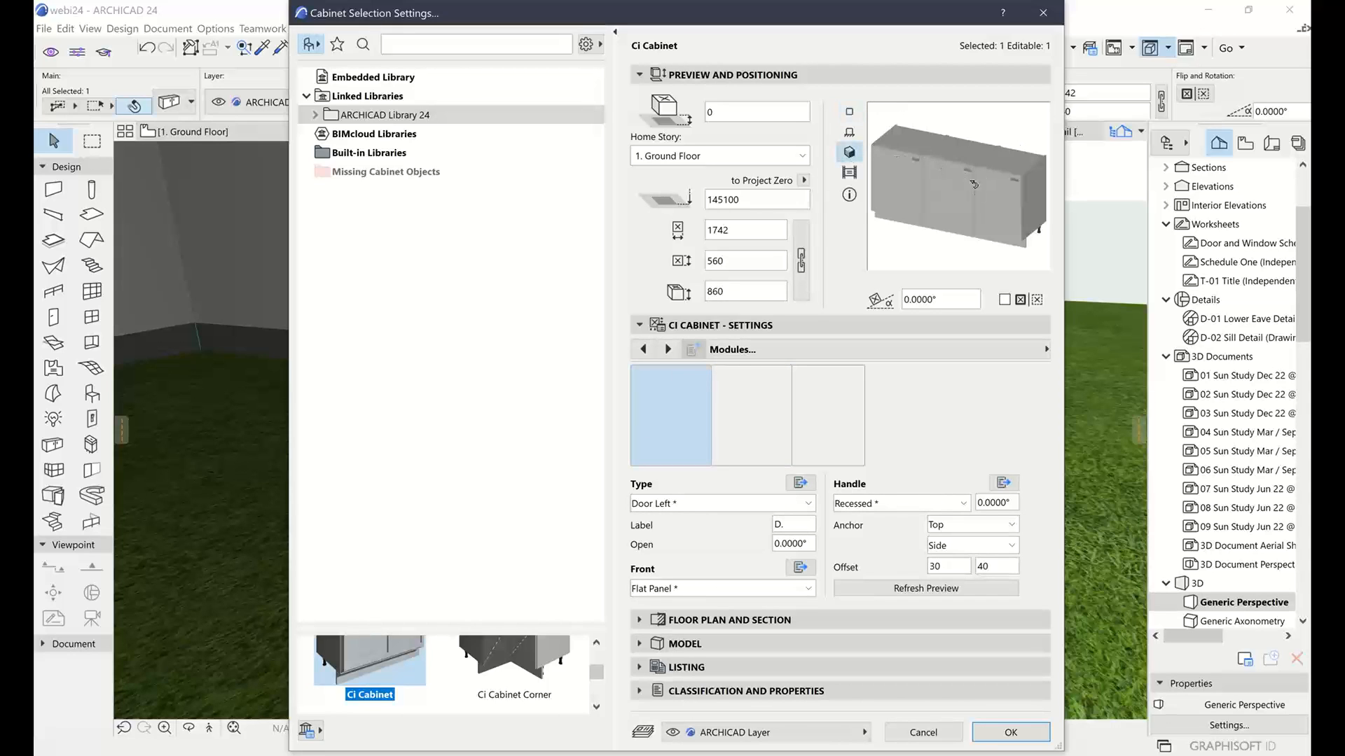
click(741, 419)
click(837, 417)
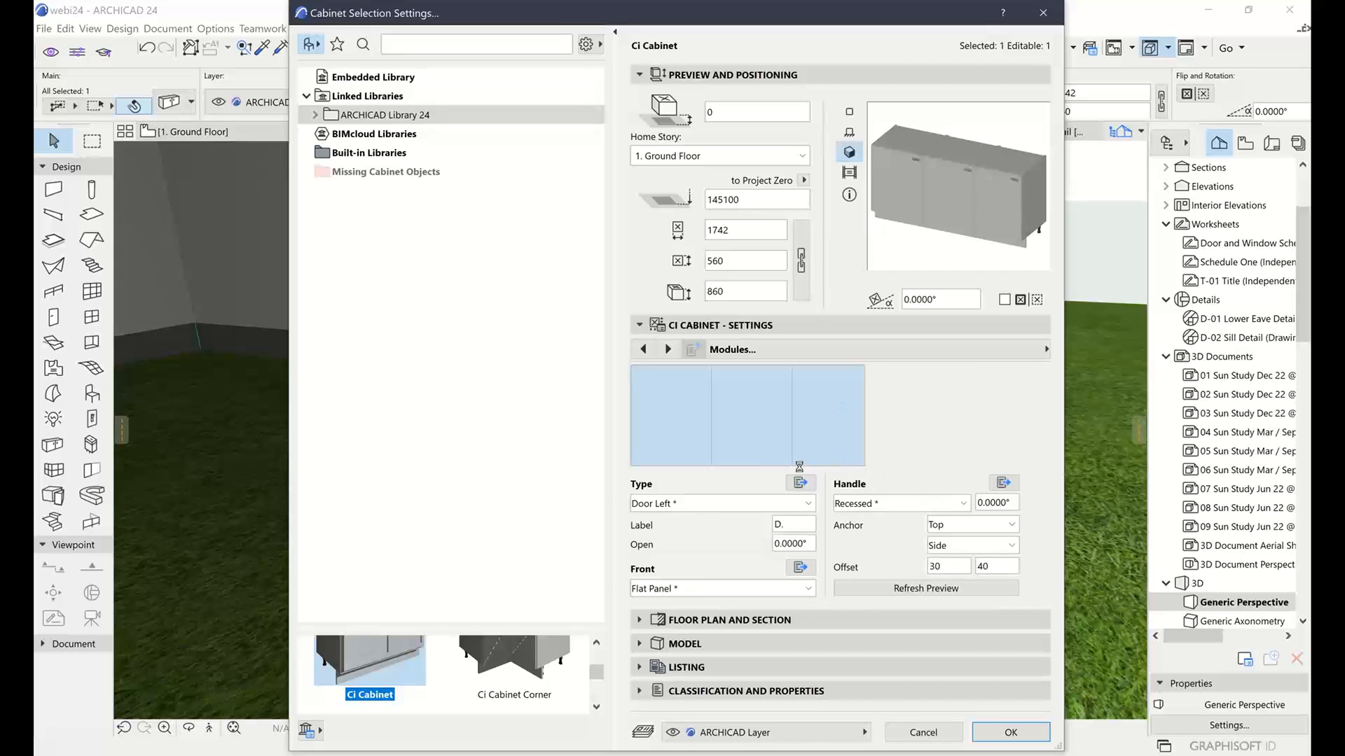
click(886, 503)
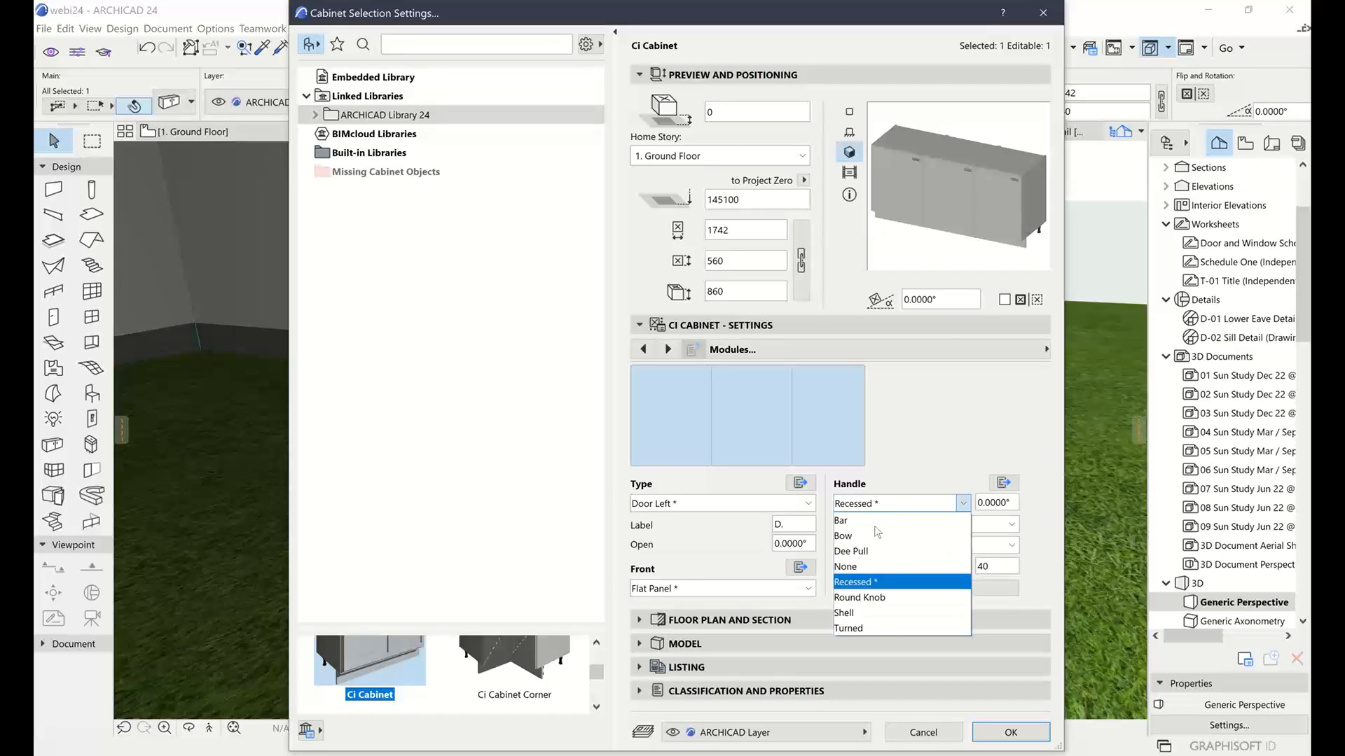
click(877, 536)
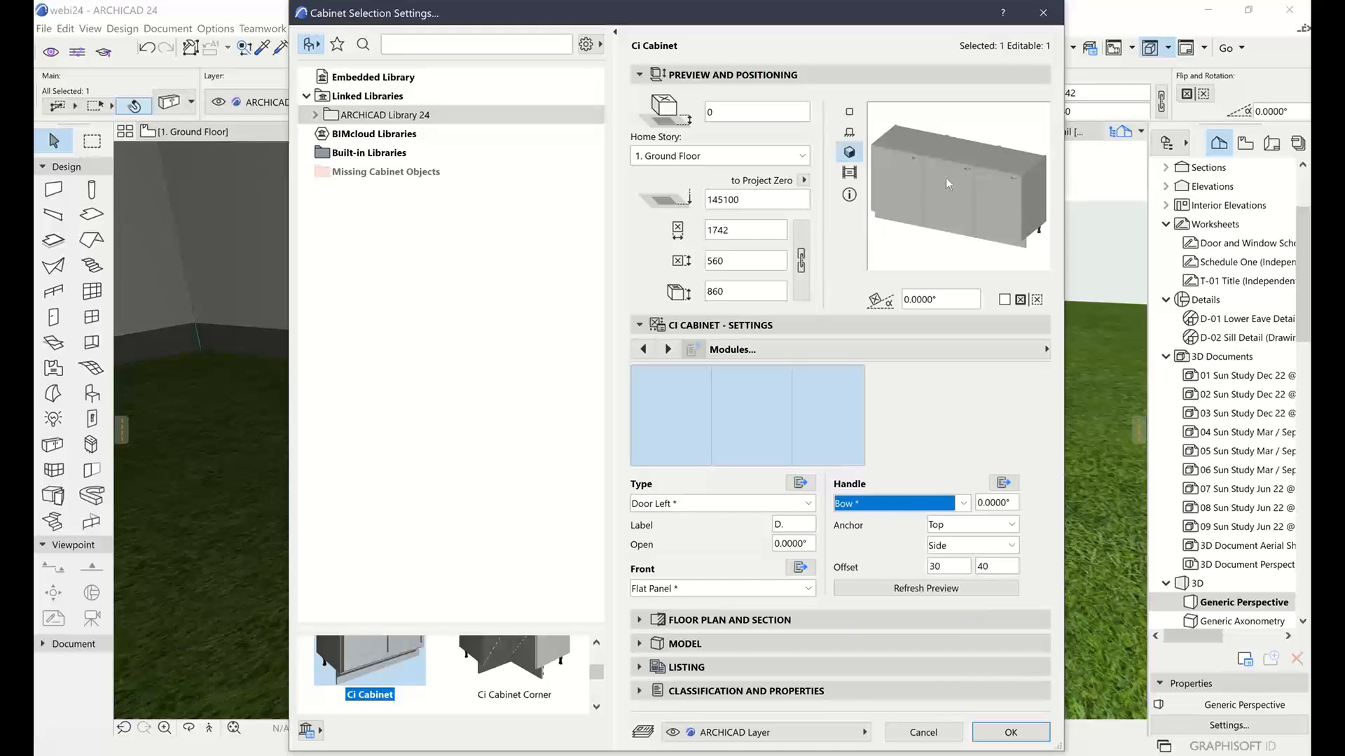
click(1010, 733)
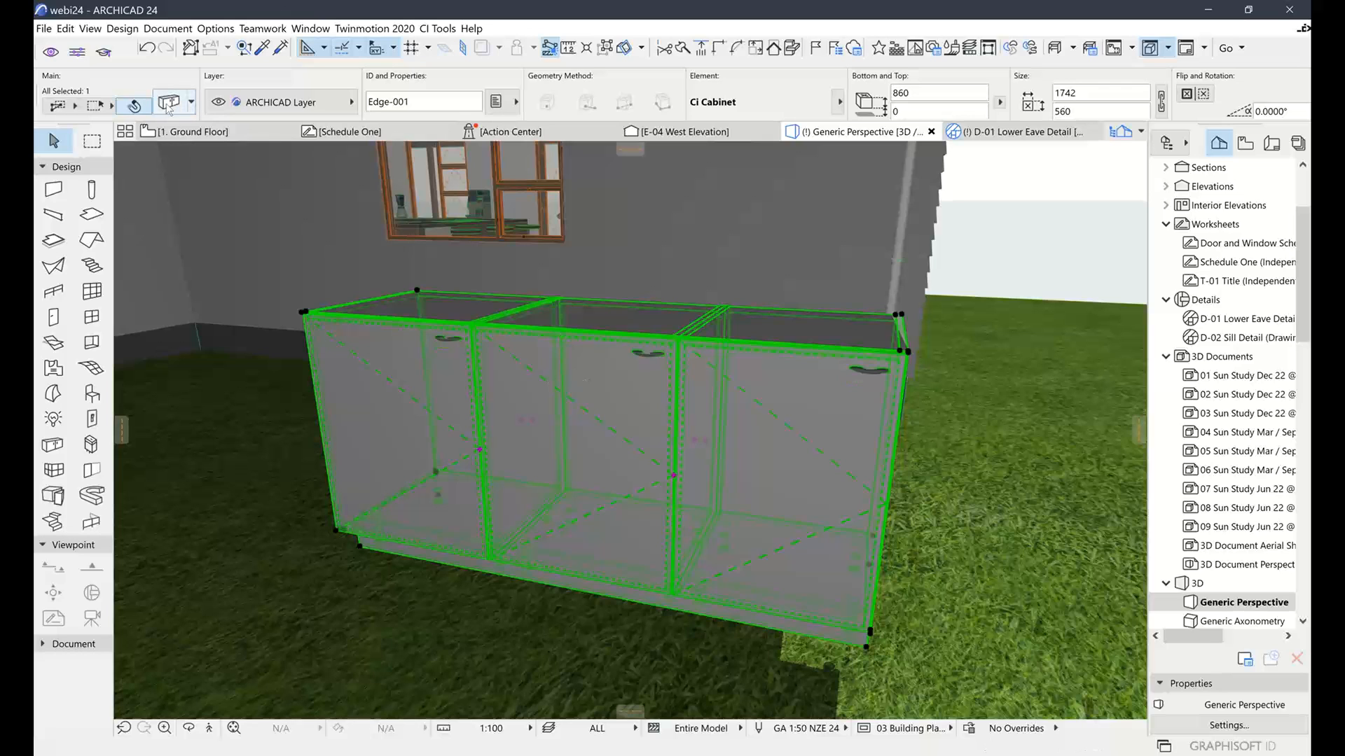
Try Custom Knob, then Simple Knob, as the Recessed handle's shape, then cancel the changes
key(ctrl+t)
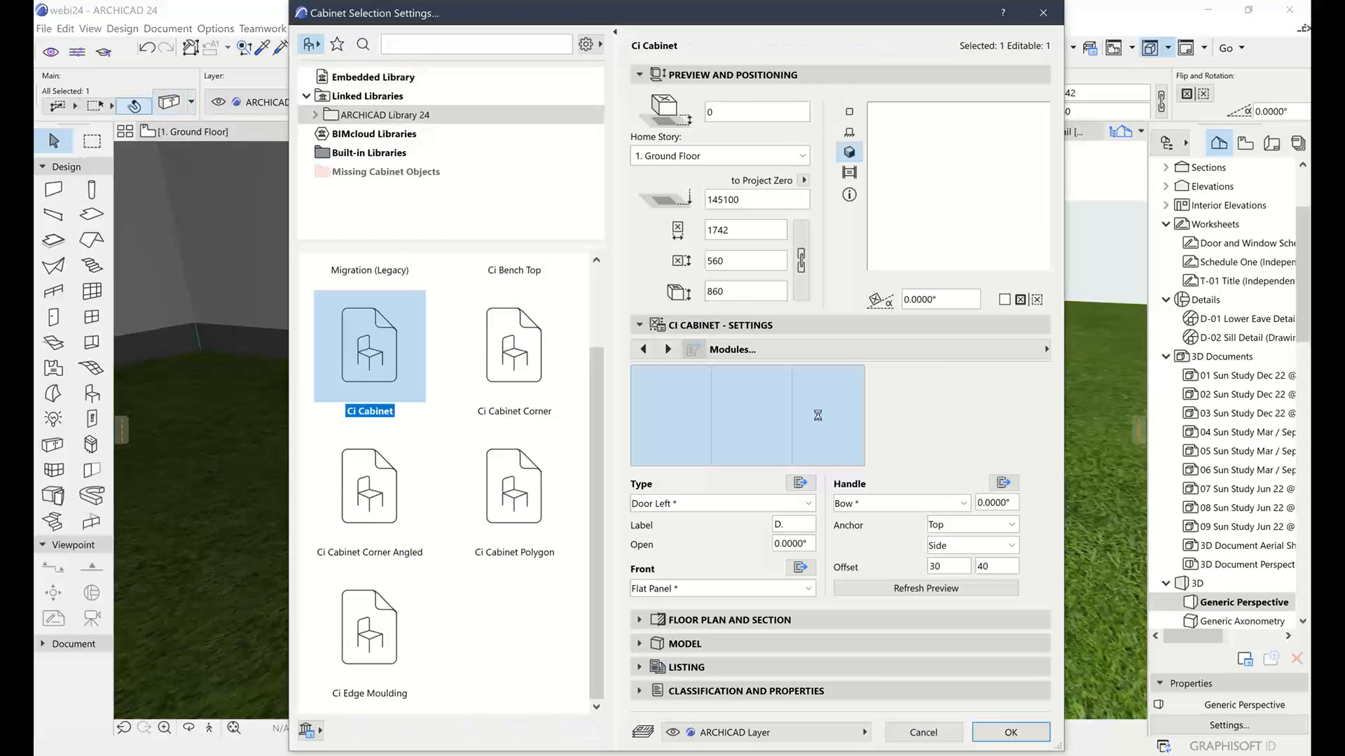
click(1003, 483)
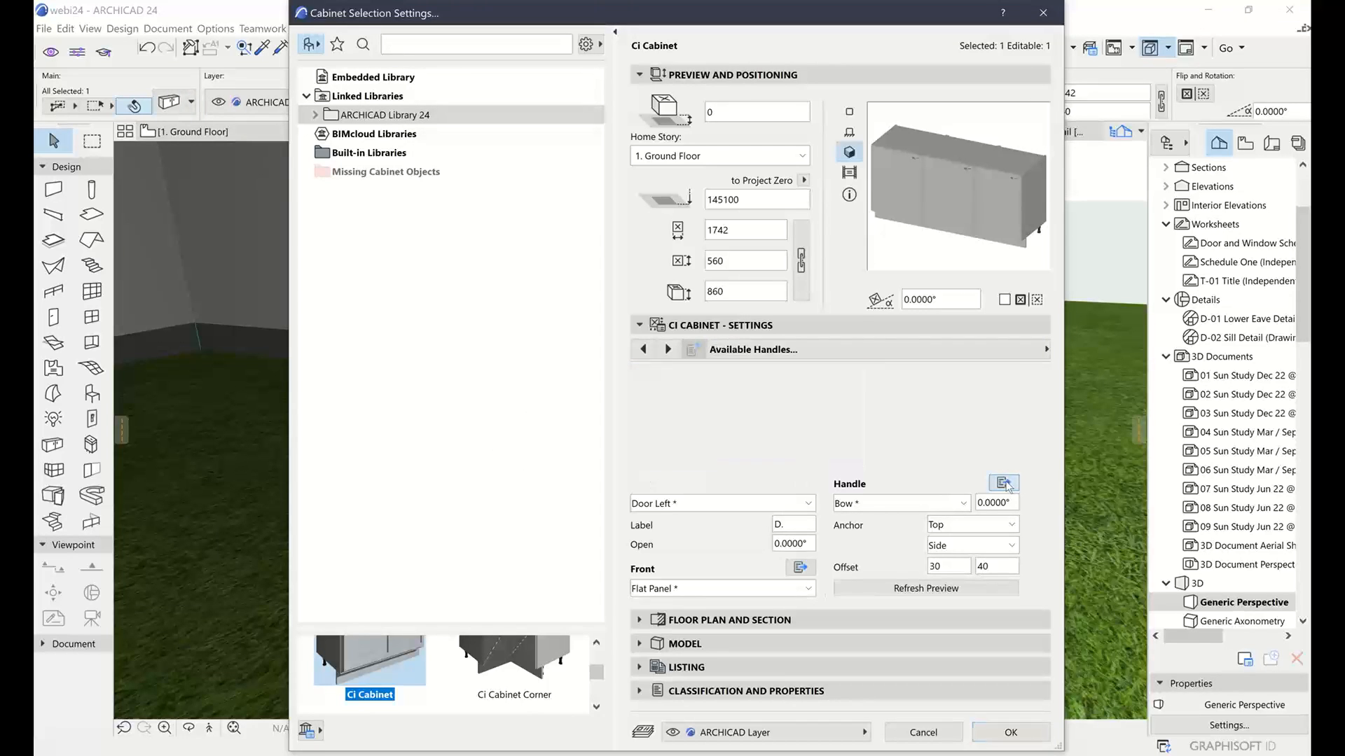
click(789, 374)
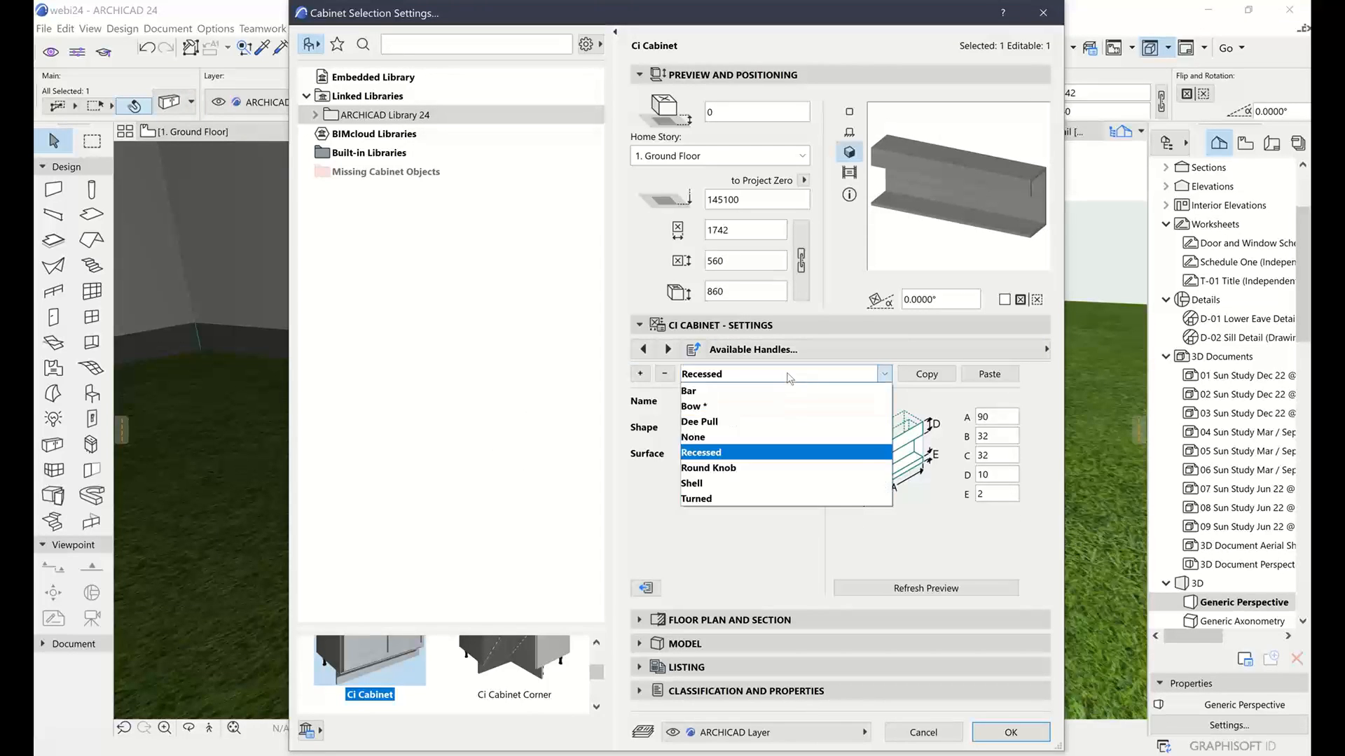
click(787, 375)
click(769, 429)
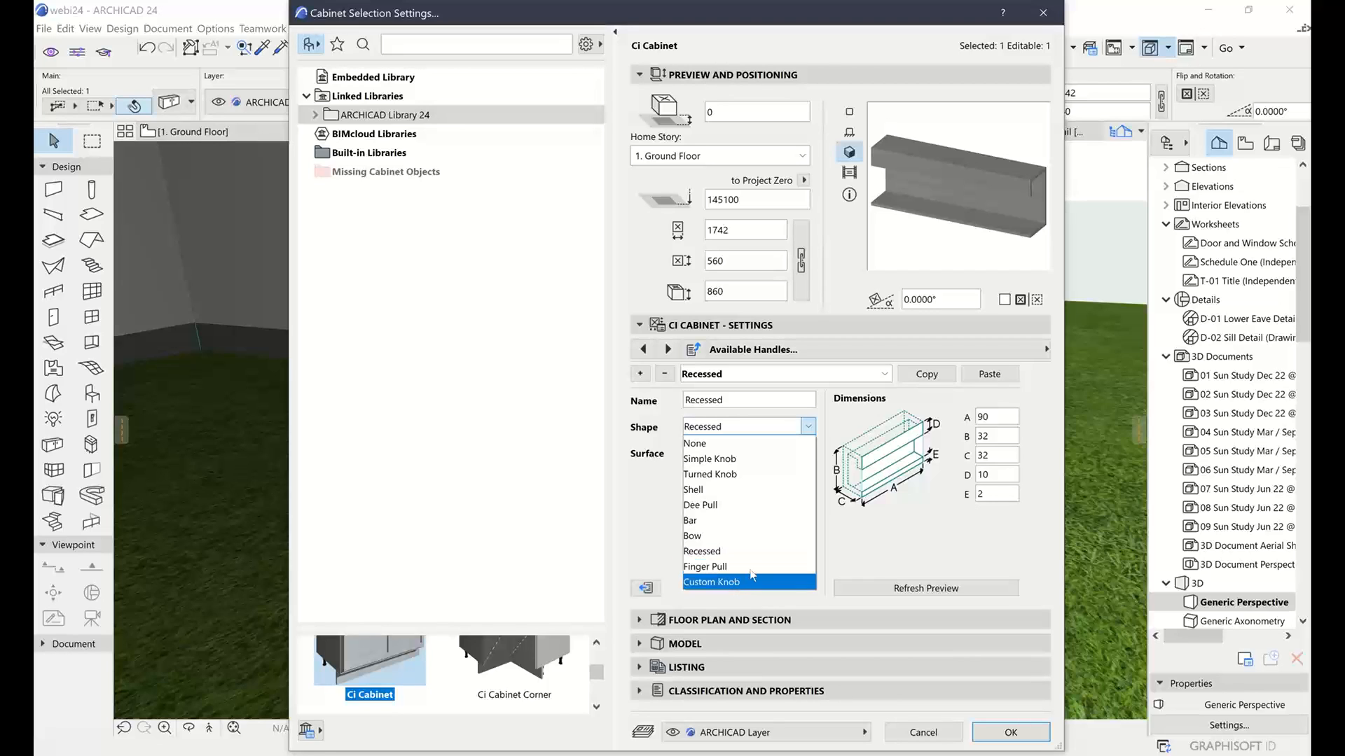
click(877, 539)
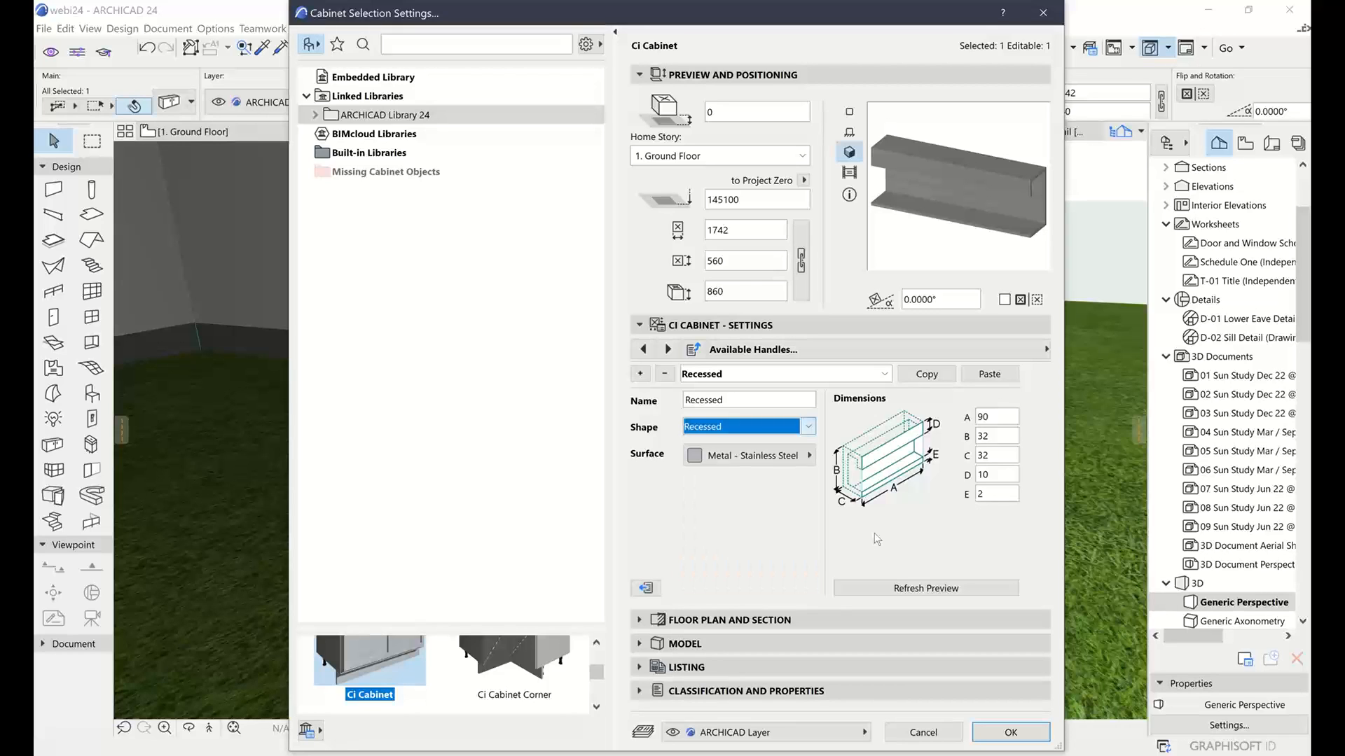
click(747, 429)
click(728, 582)
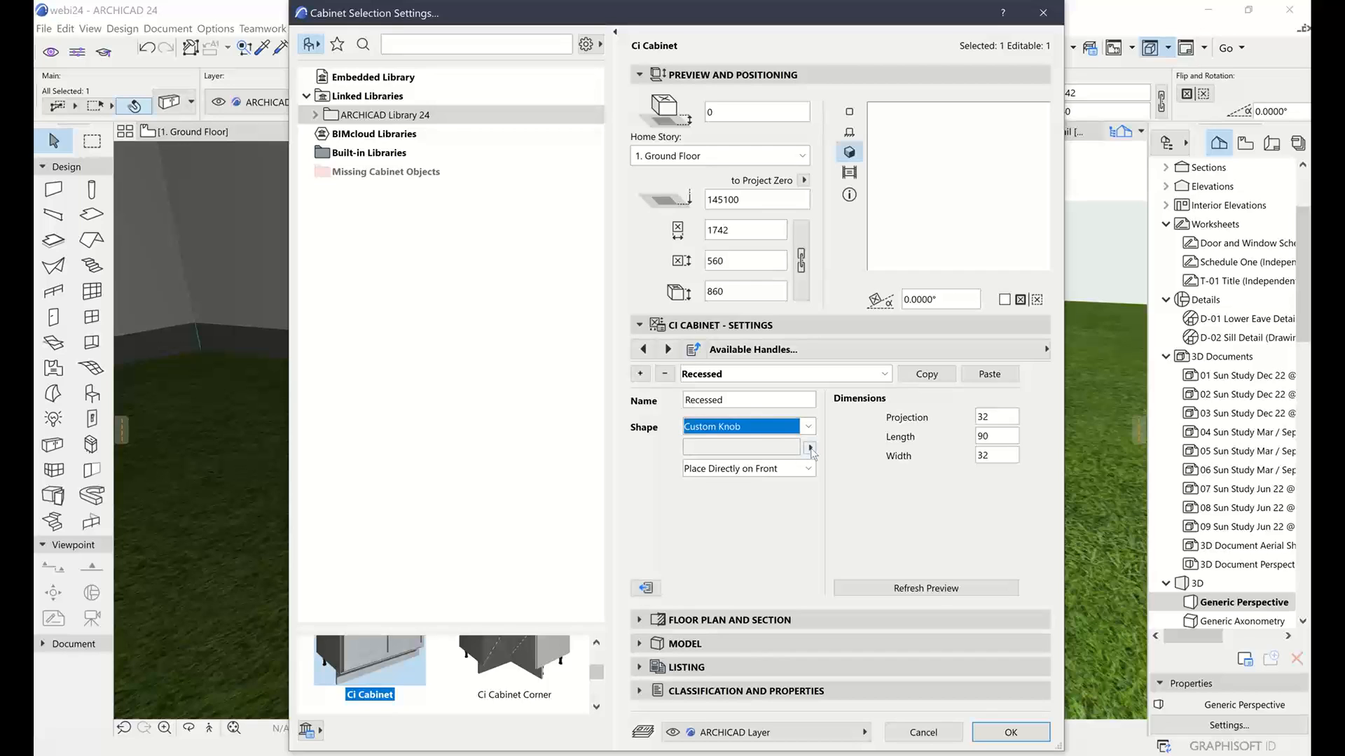
click(808, 426)
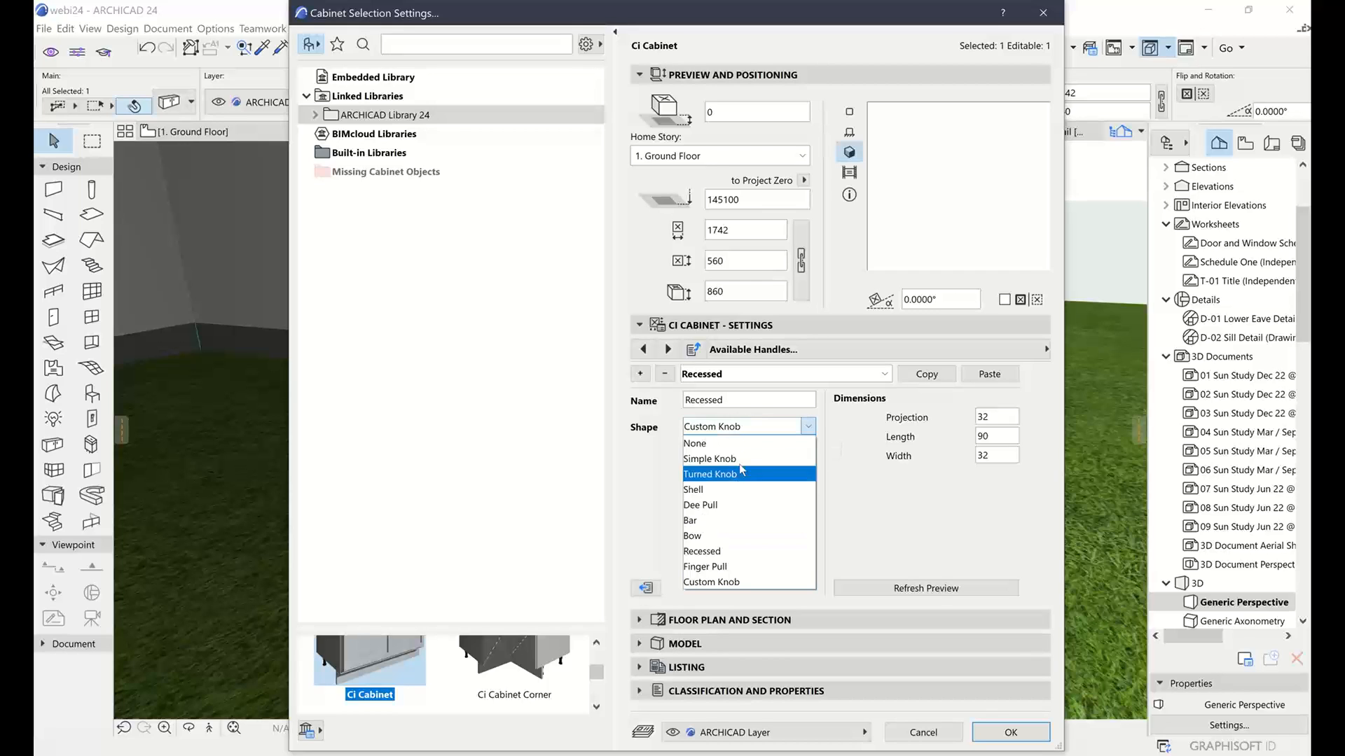
click(728, 459)
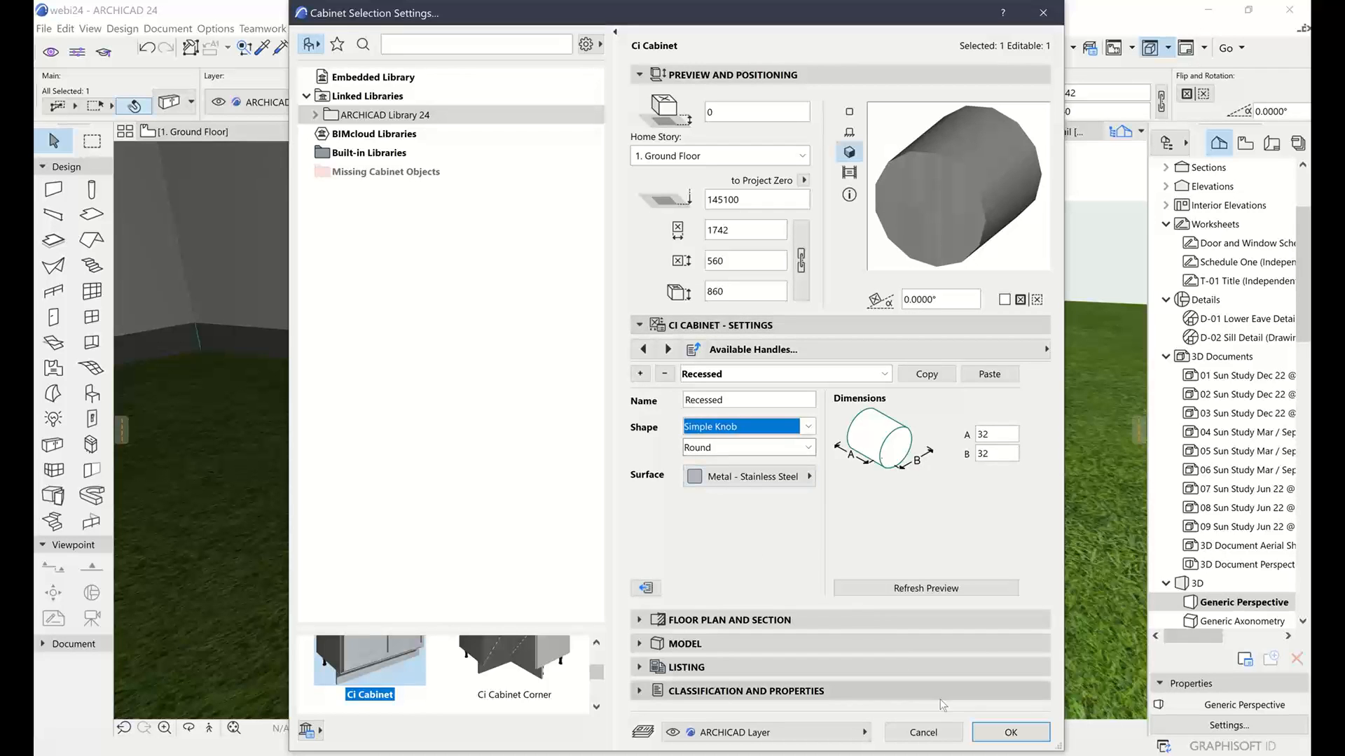
click(926, 732)
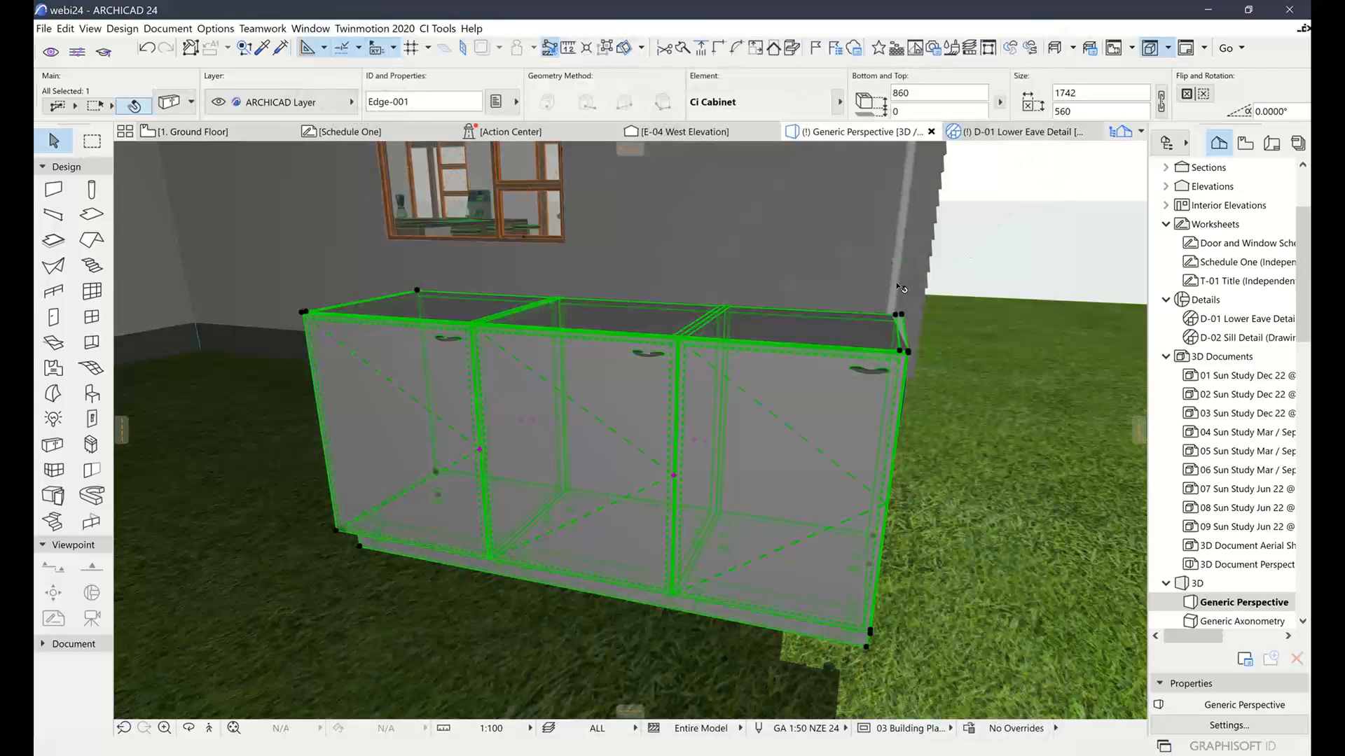
Orbit the 3D view around the cabinet, then return to the 1. Ground Floor plan
mouse_move(899, 270)
shift+middle_down()
mouse_move(888, 308)
mouse_move(916, 285)
mouse_move(908, 292)
shift+middle_up()
scroll(886, 288, down, 2)
scroll(888, 289, down, 4)
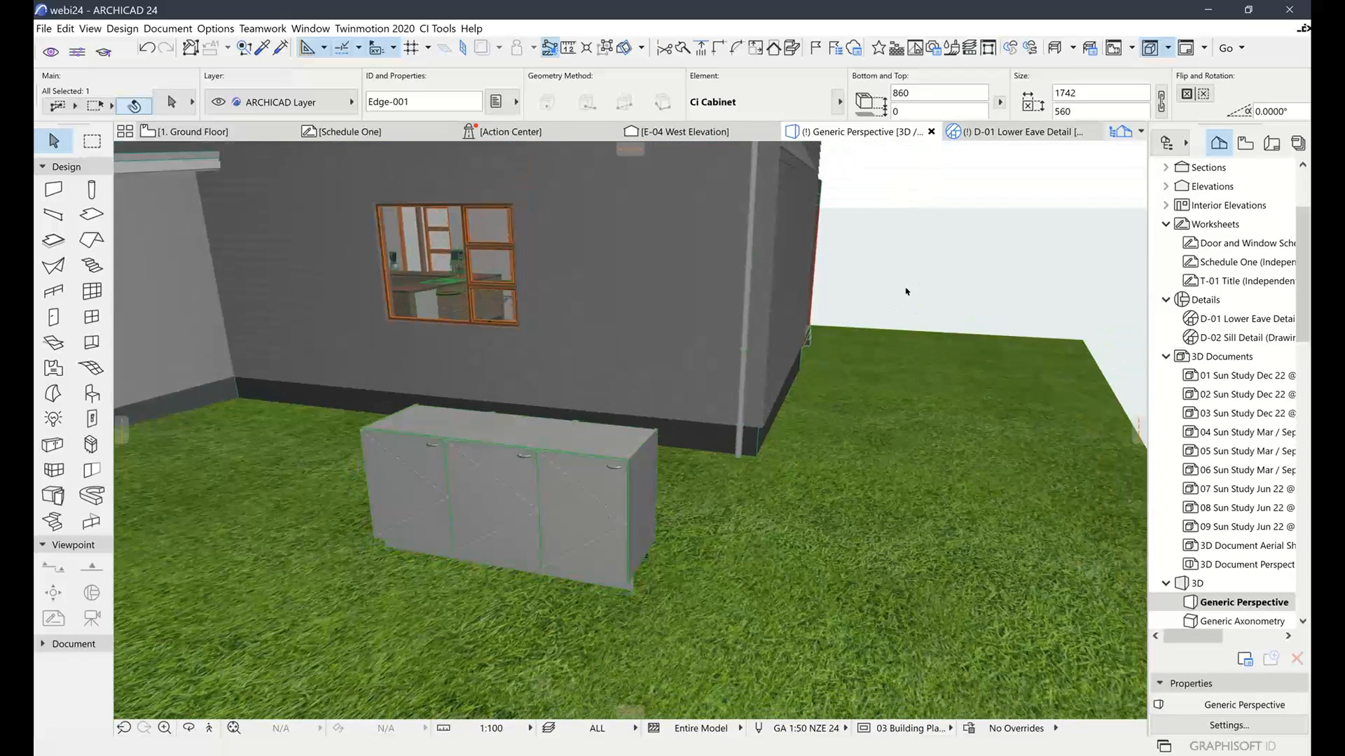
click(202, 133)
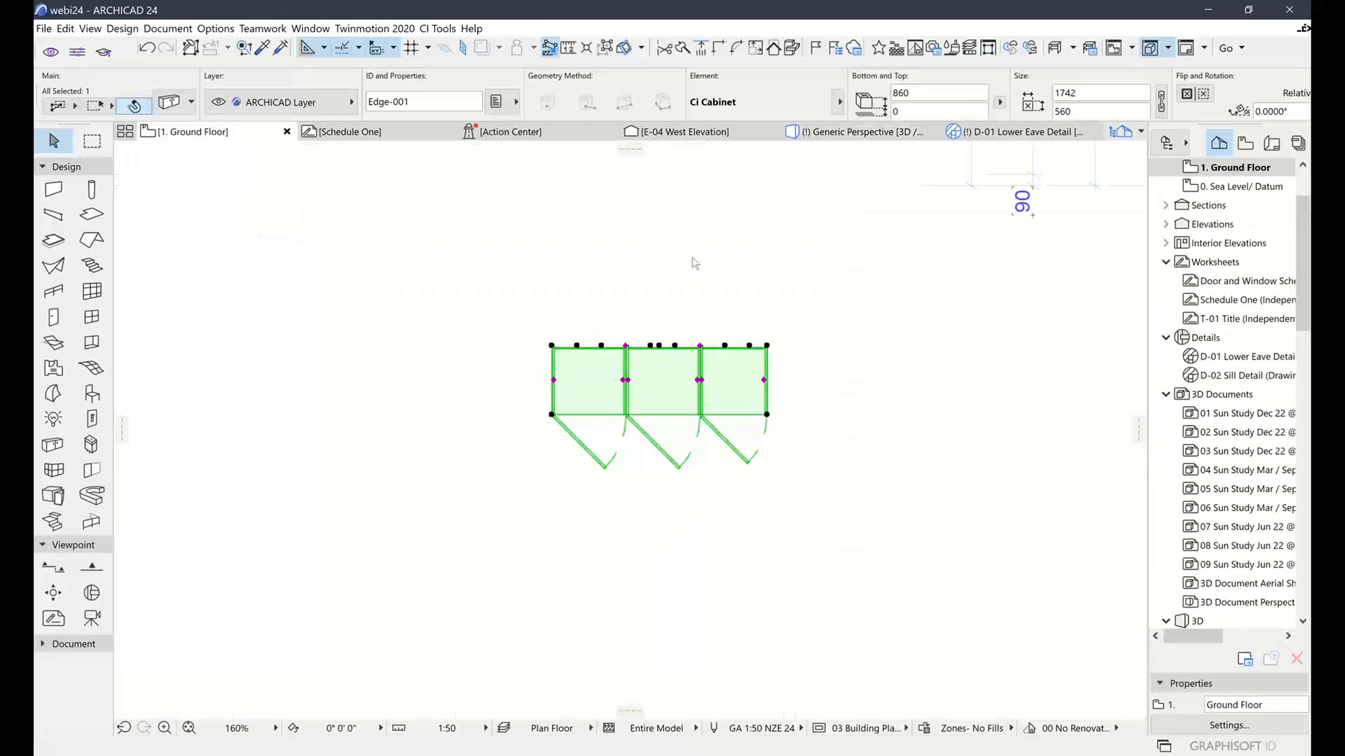
Clear the cabinet selection by clicking and marqueeing empty plan space
click(881, 334)
scroll(854, 350, down, 6)
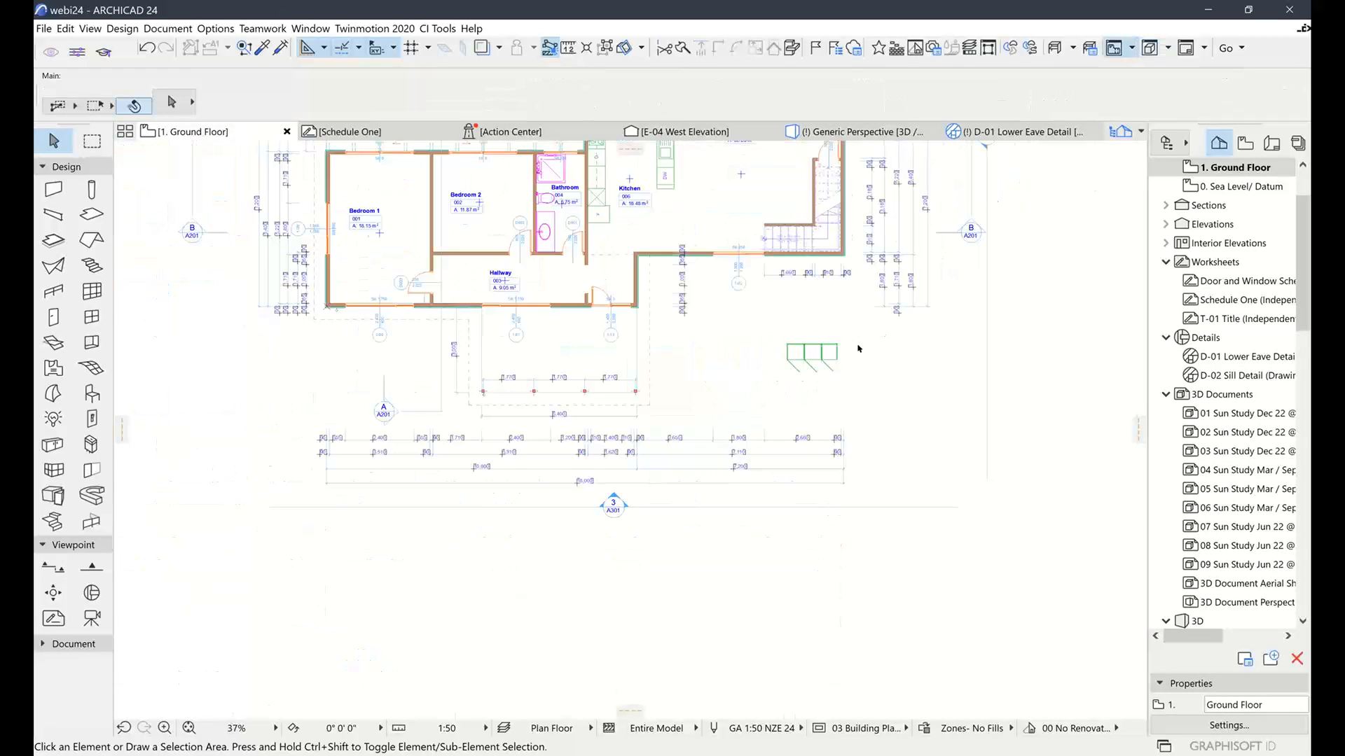
scroll(859, 348, down, 2)
middle_drag(799, 355, 526, 442)
click(741, 388)
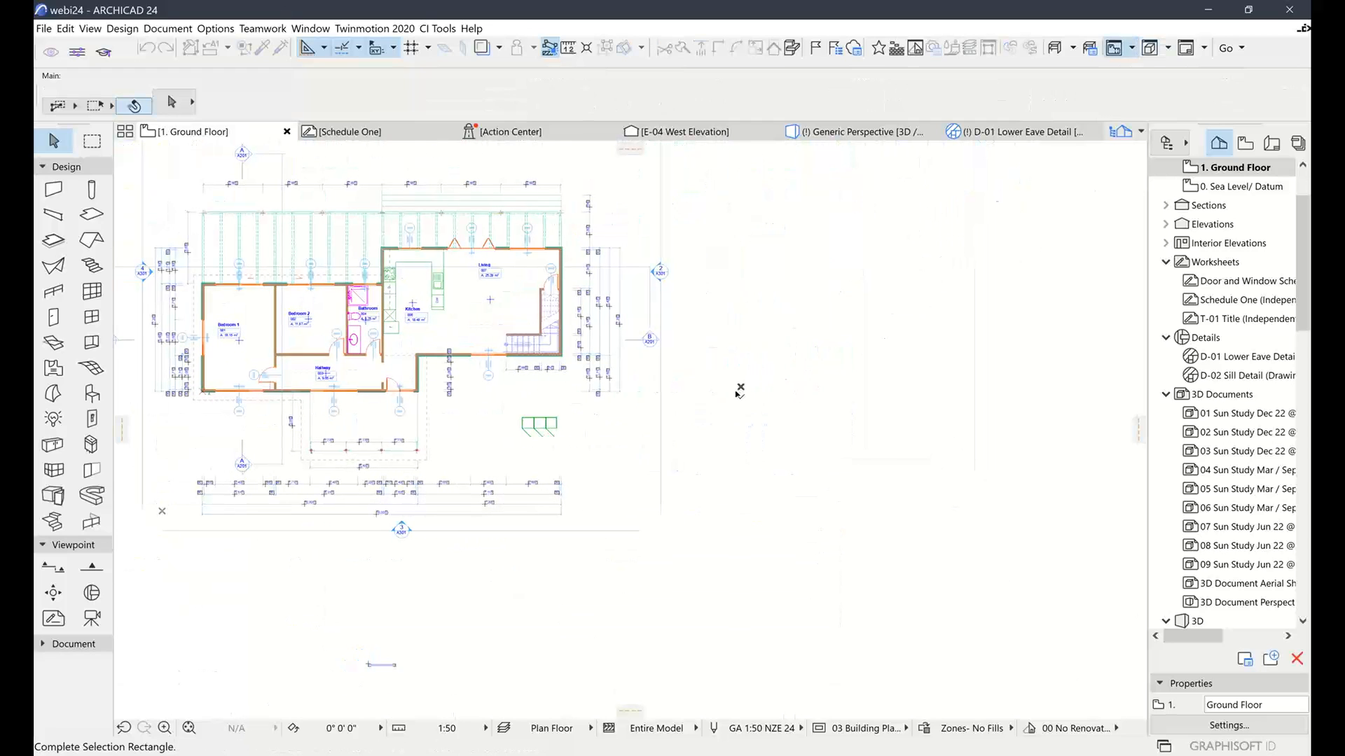
click(778, 424)
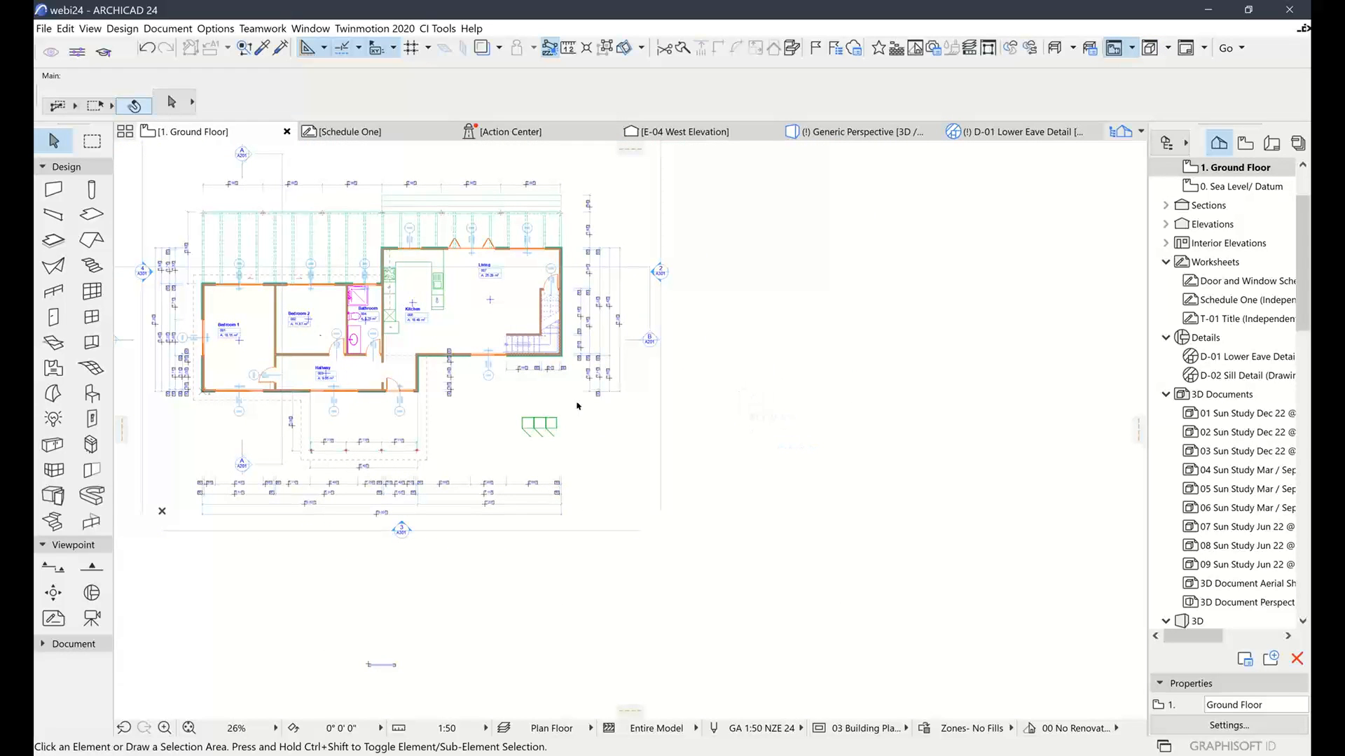
Pick the Slab tool and zoom into the empty area beside the cabinets
click(91, 214)
scroll(720, 401, up, 3)
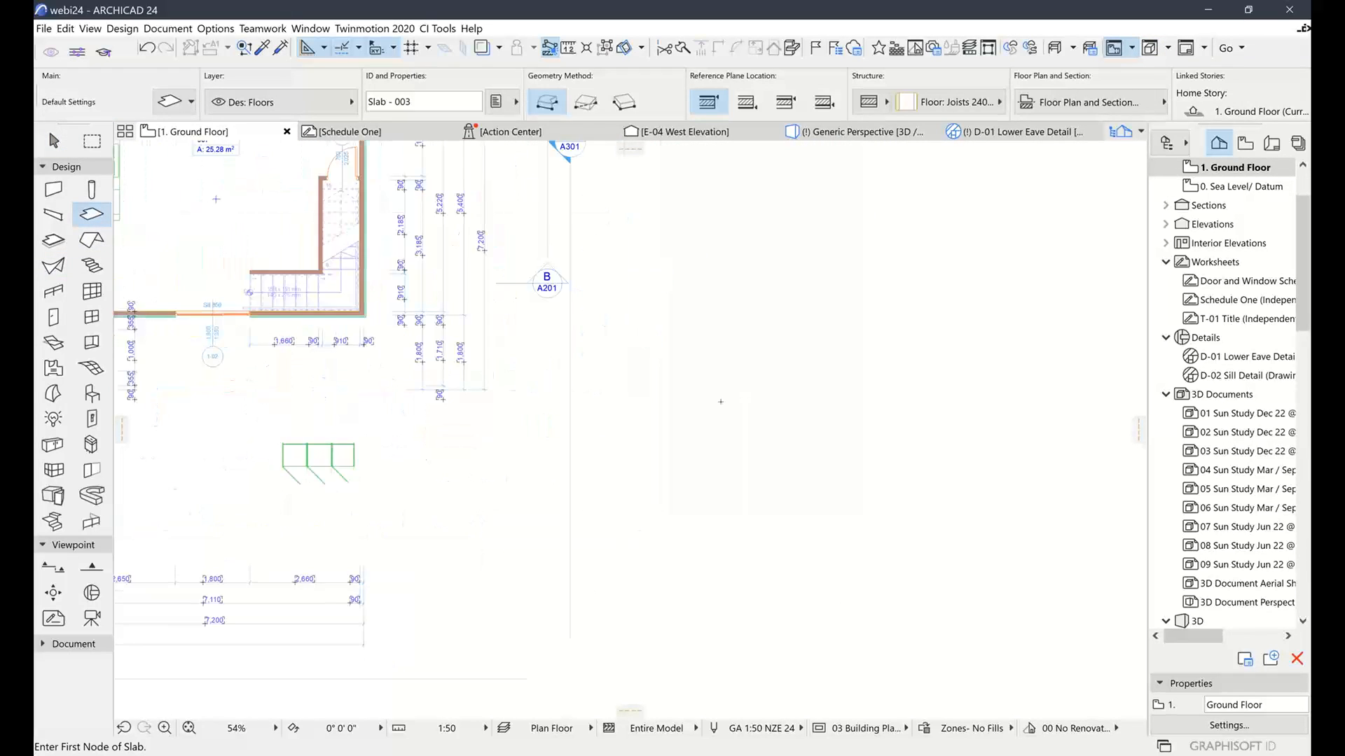
scroll(721, 401, up, 2)
middle_drag(559, 436, 756, 391)
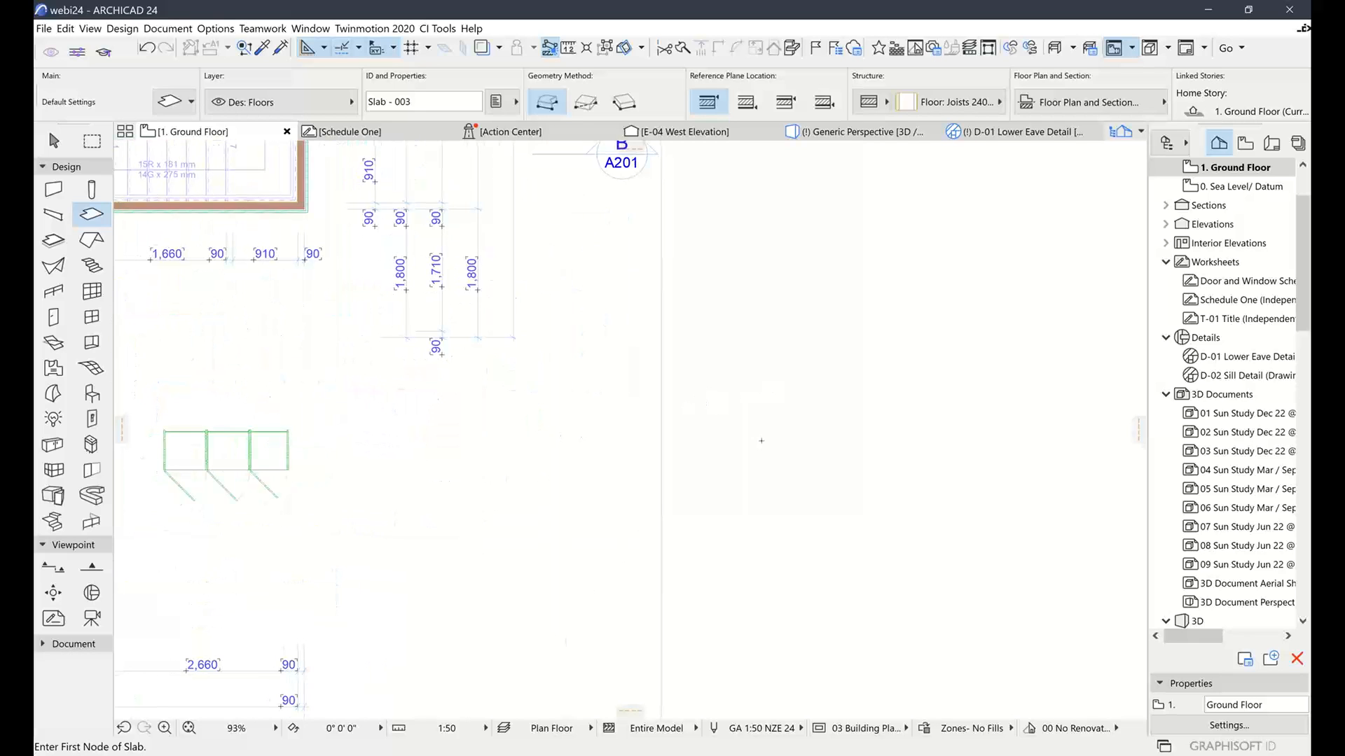
scroll(747, 444, up, 4)
middle_drag(557, 470, 506, 406)
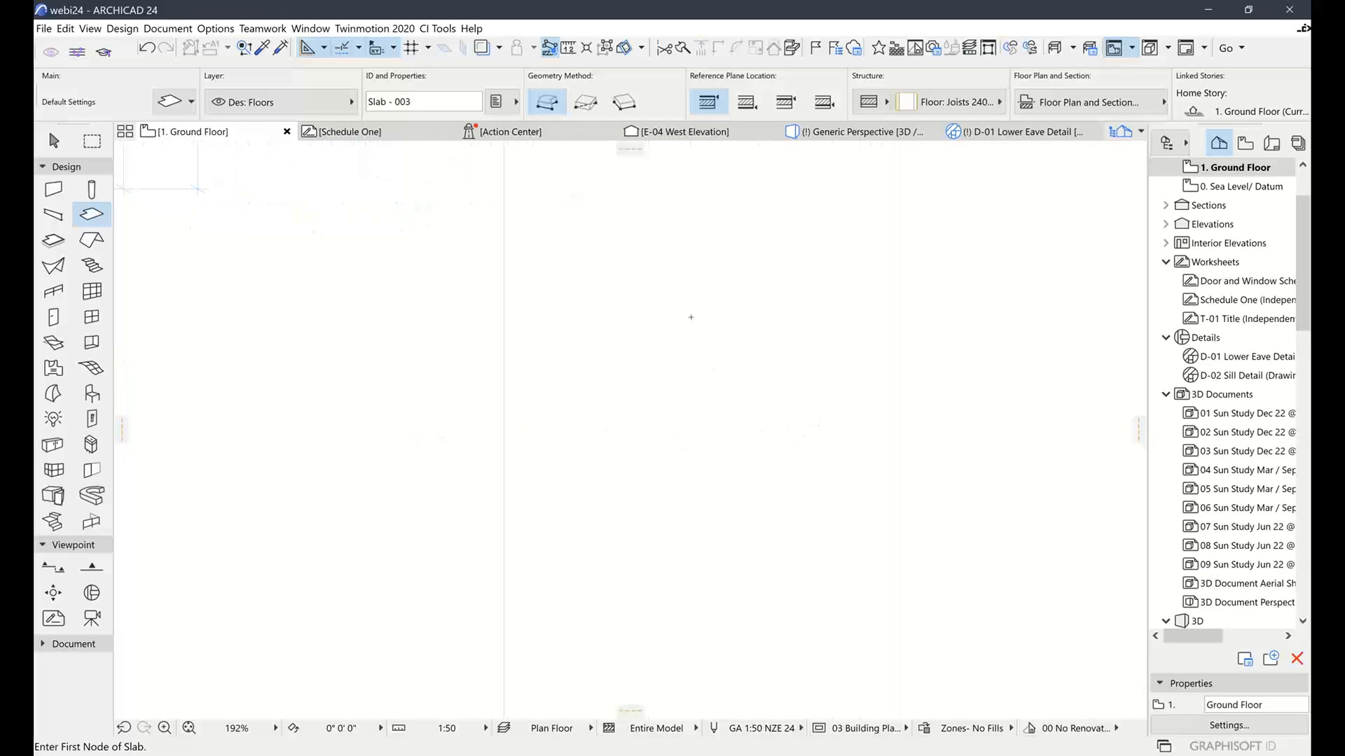
click(881, 102)
Set the slab structure to Basic with Aluminium as its material
click(914, 96)
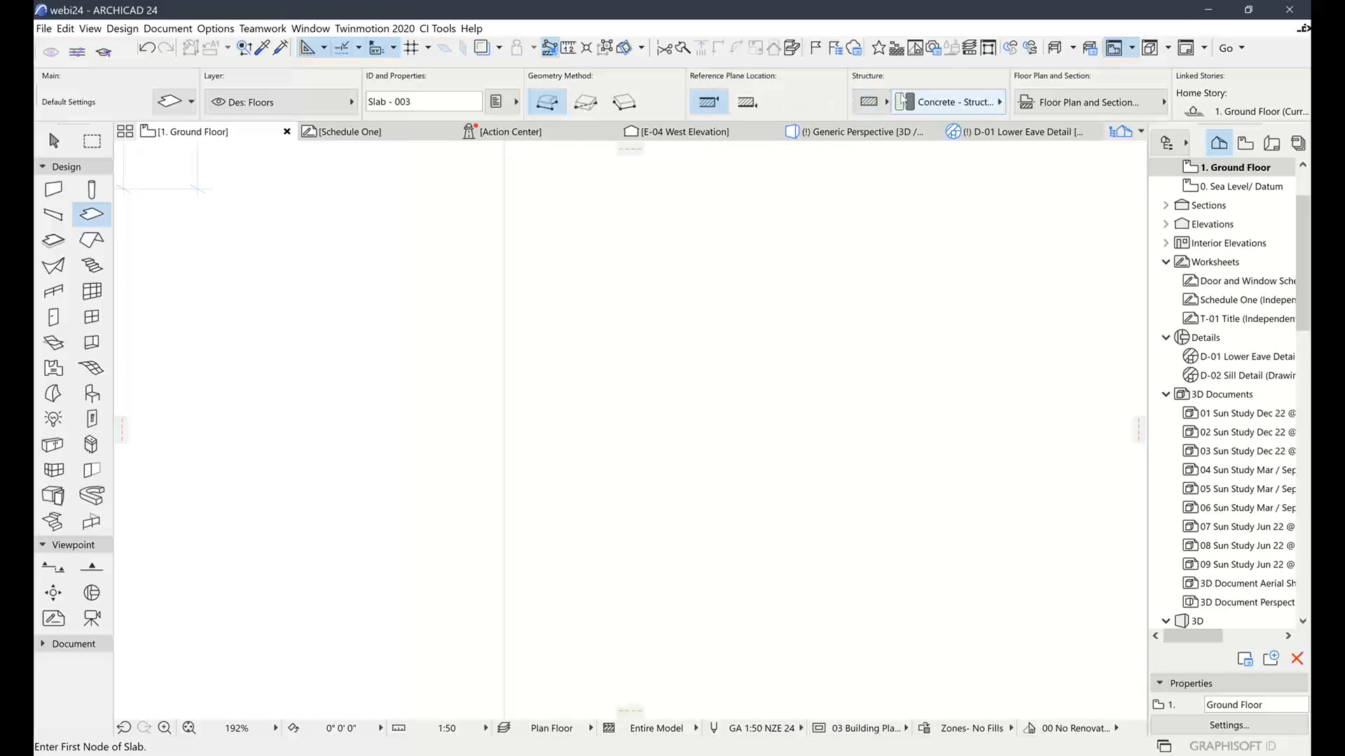
click(937, 103)
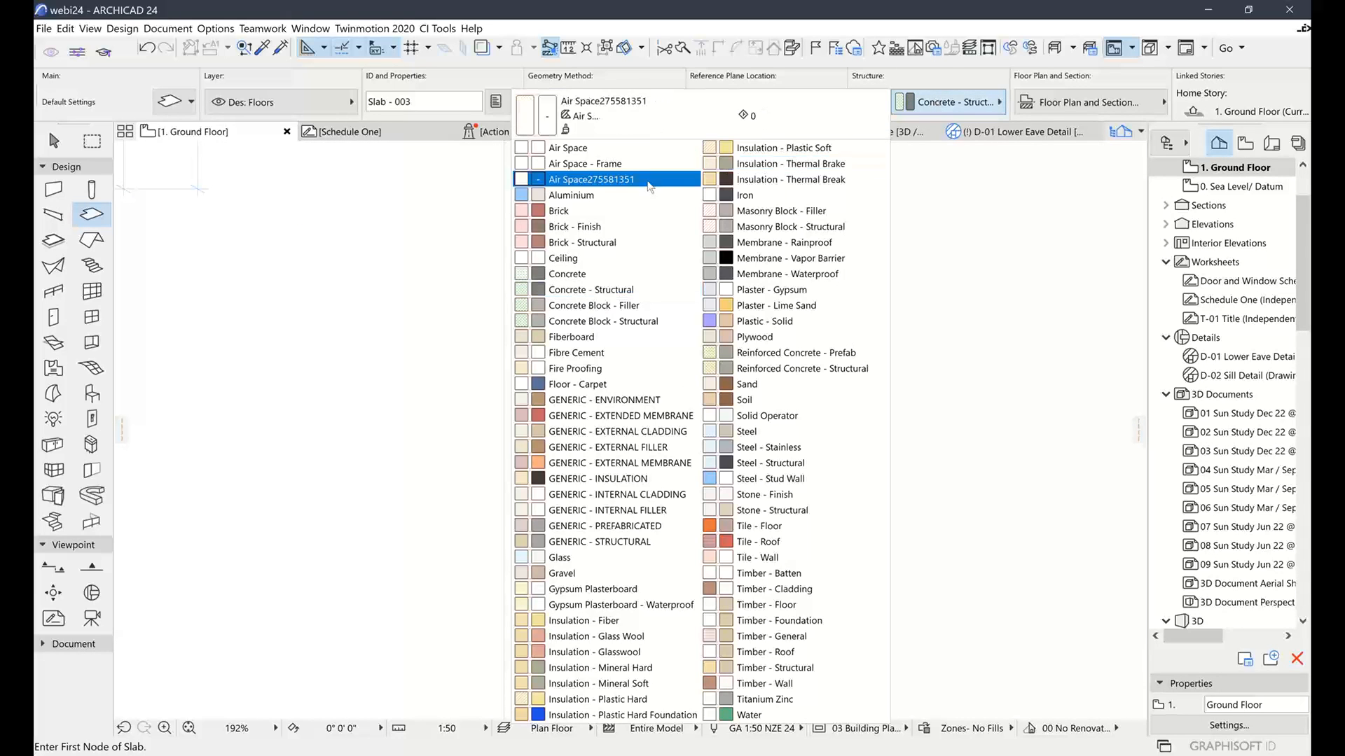
click(603, 196)
scroll(711, 87, down, 5)
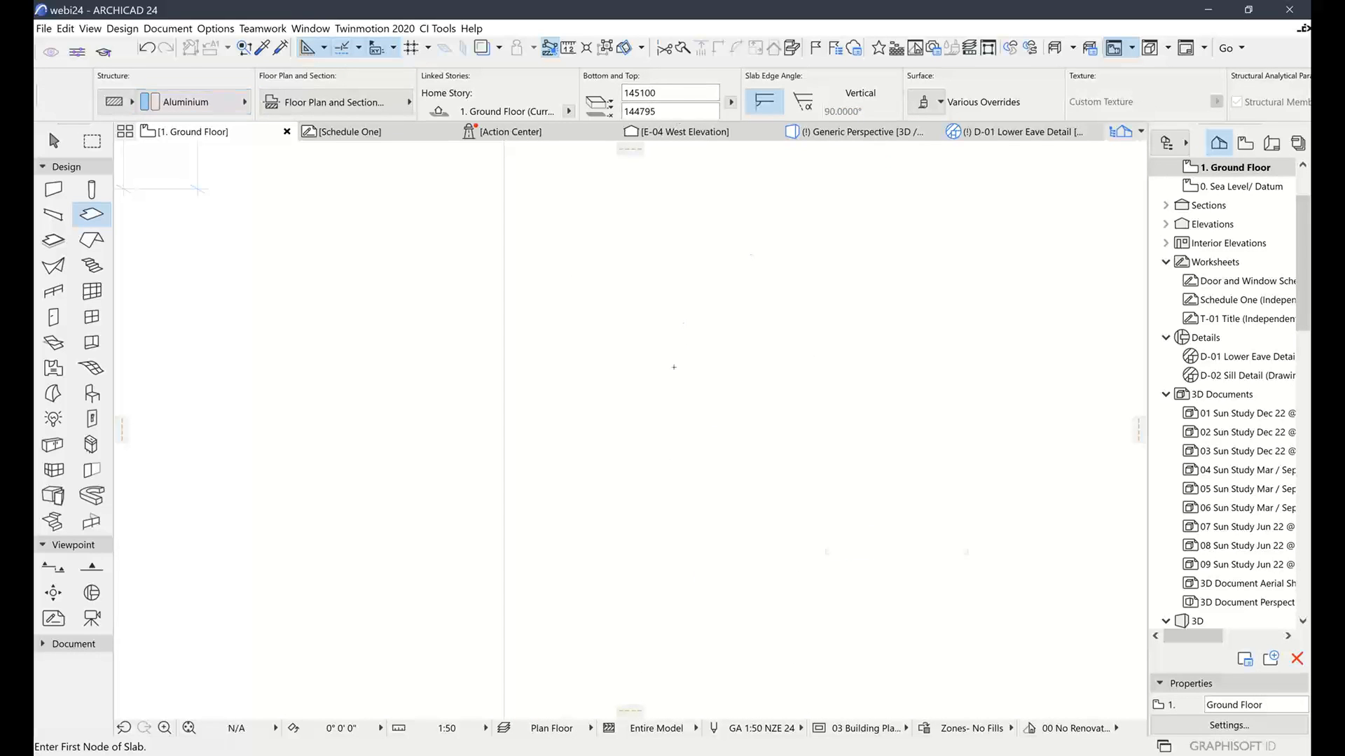
Draw a small four-corner square slab, then view it in Generic Perspective
click(674, 368)
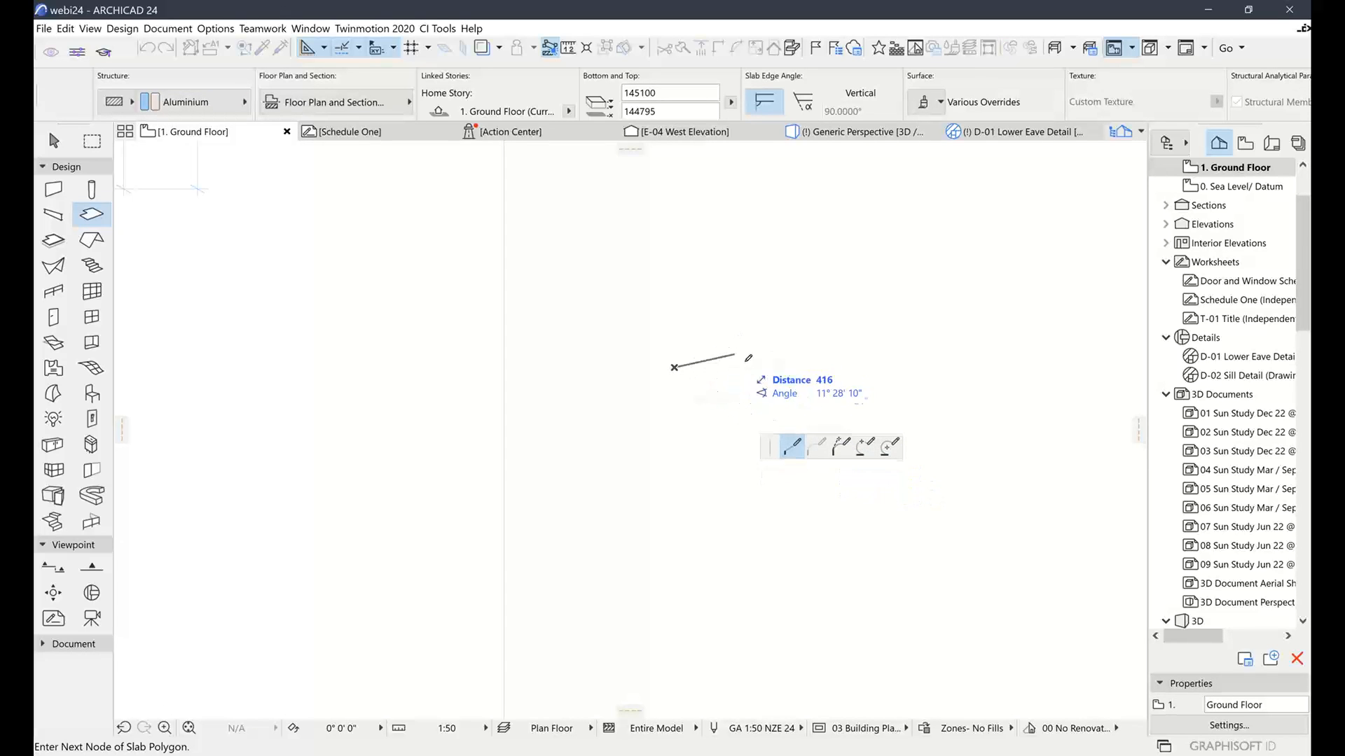
click(749, 367)
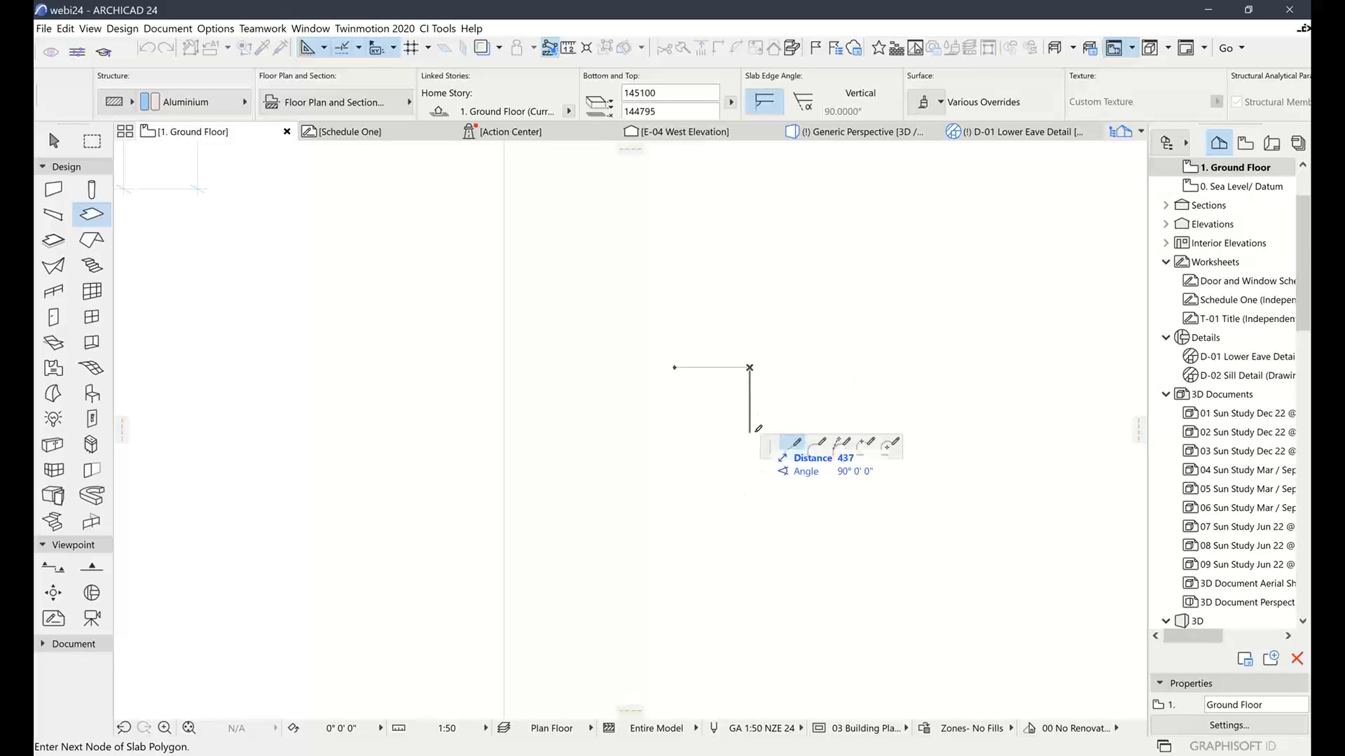
click(749, 437)
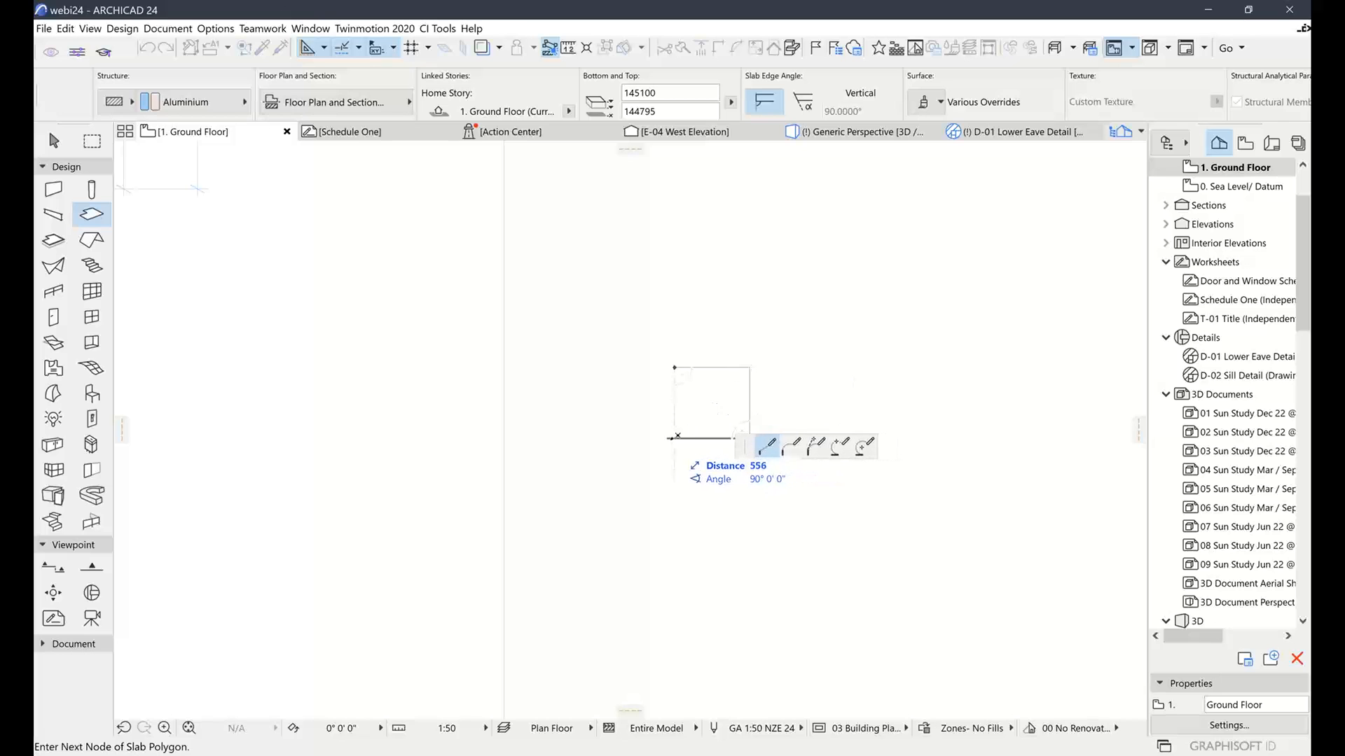
click(674, 438)
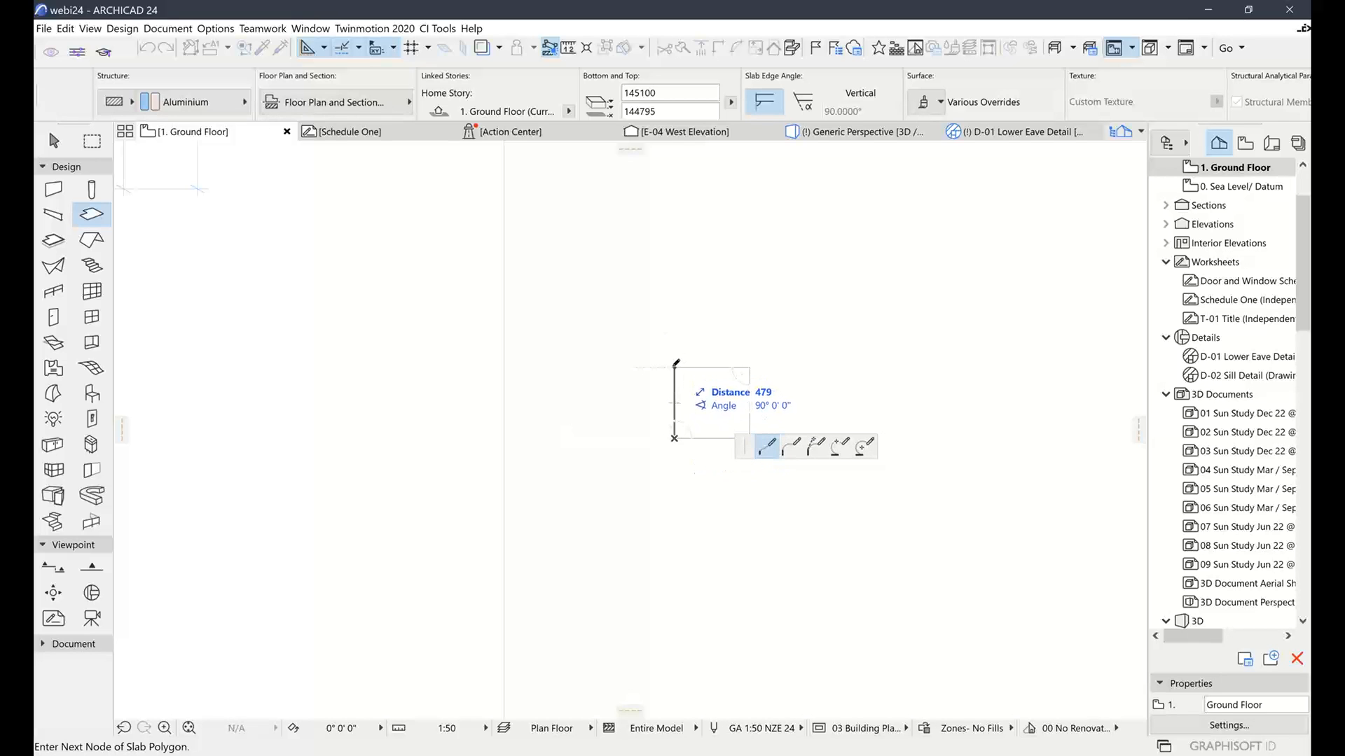
double_click(674, 366)
scroll(718, 395, up, 2)
scroll(717, 395, up, 1)
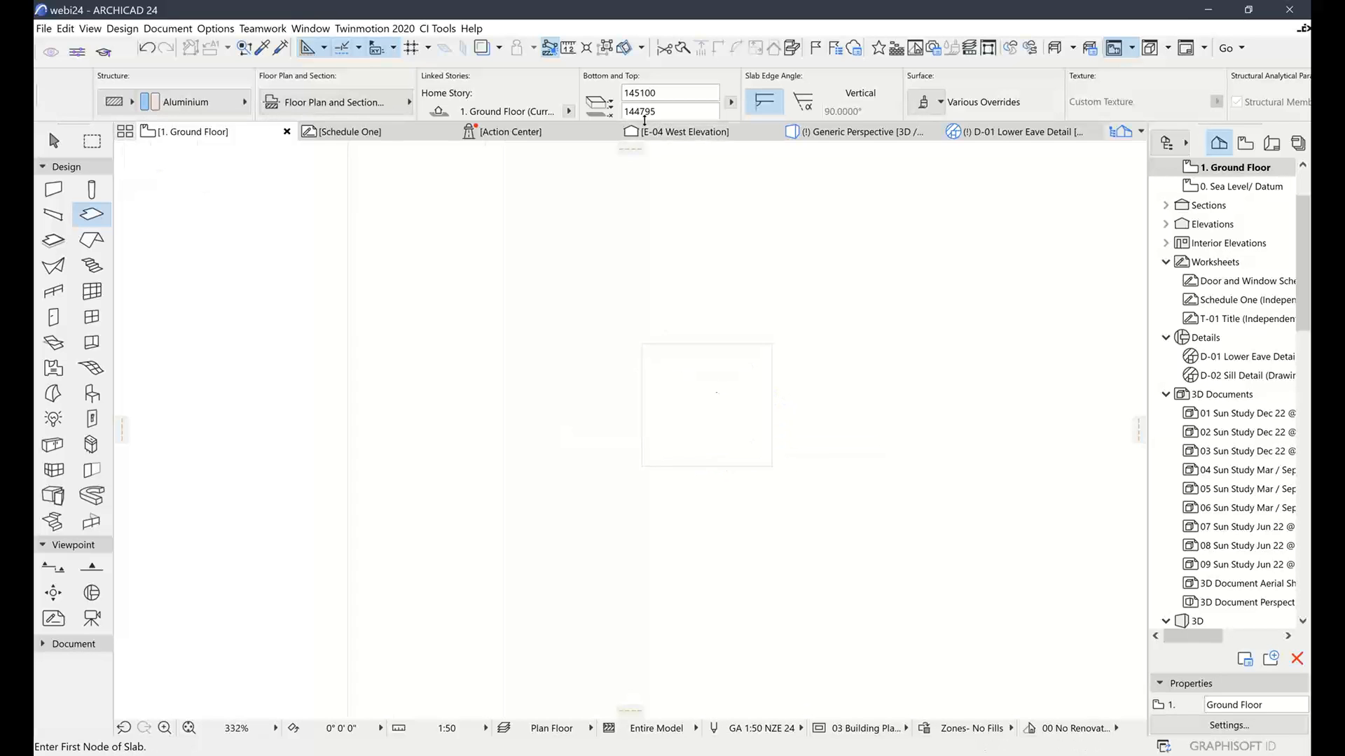
click(857, 132)
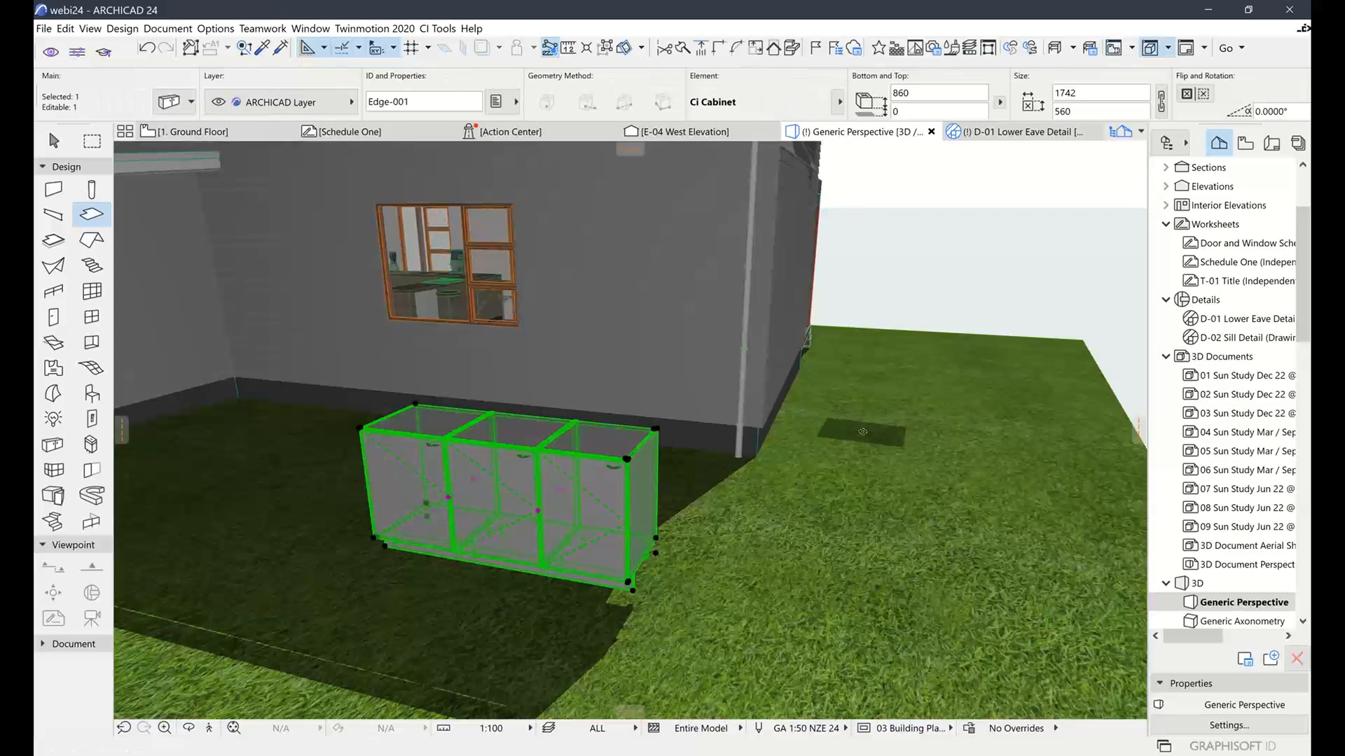
Zoom and orbit the 3D view to inspect the aluminium slab, then return to the Ground Floor plan
scroll(863, 433, down, 5)
middle_drag(890, 435, 742, 521)
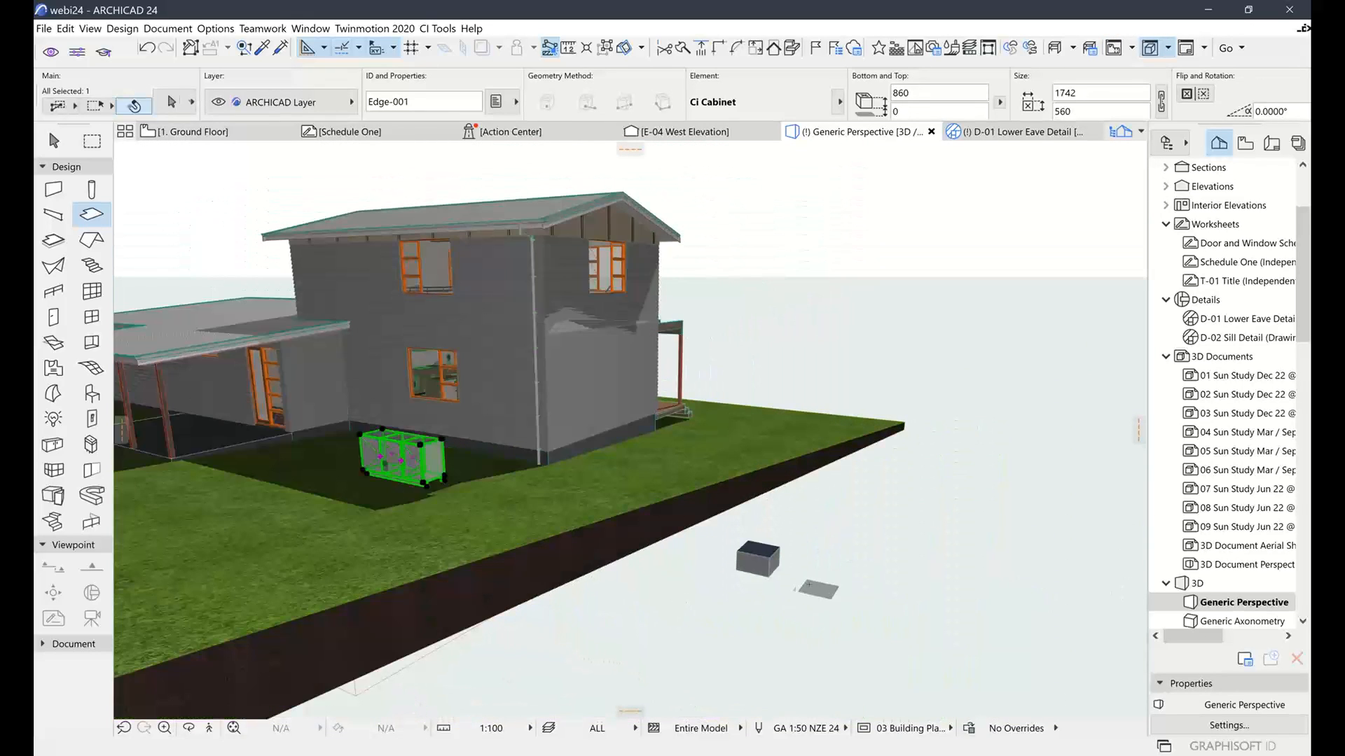
scroll(742, 519, up, 5)
shift+middle_drag(742, 519, 776, 592)
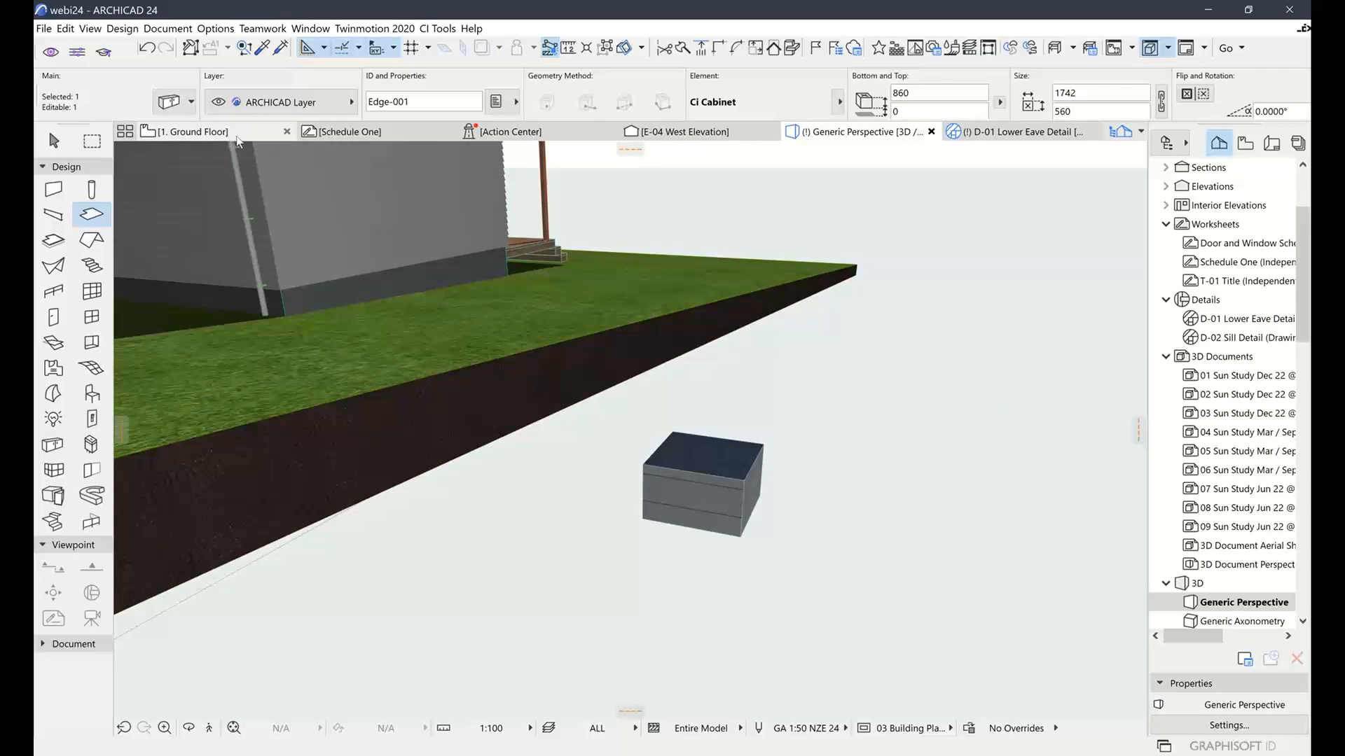
click(235, 135)
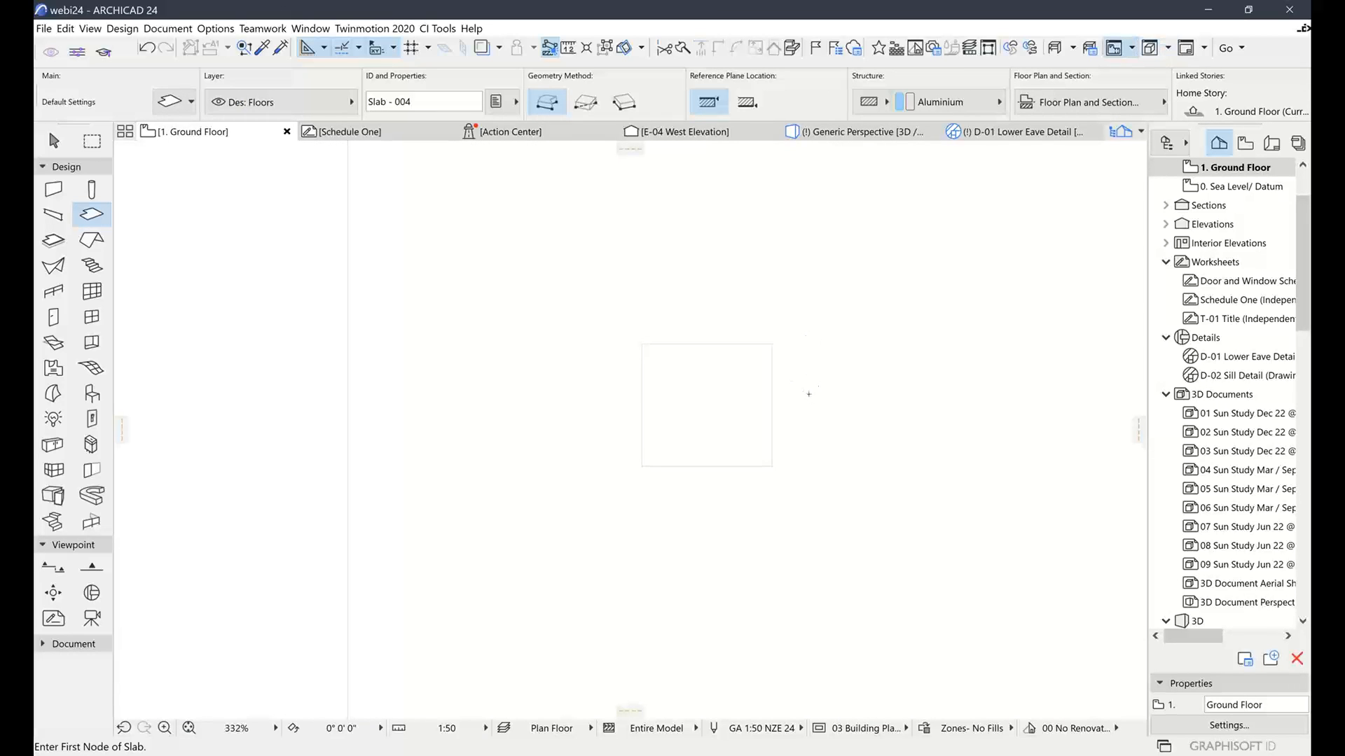
Draw a circular slab beside the square one using an arc edge
click(806, 383)
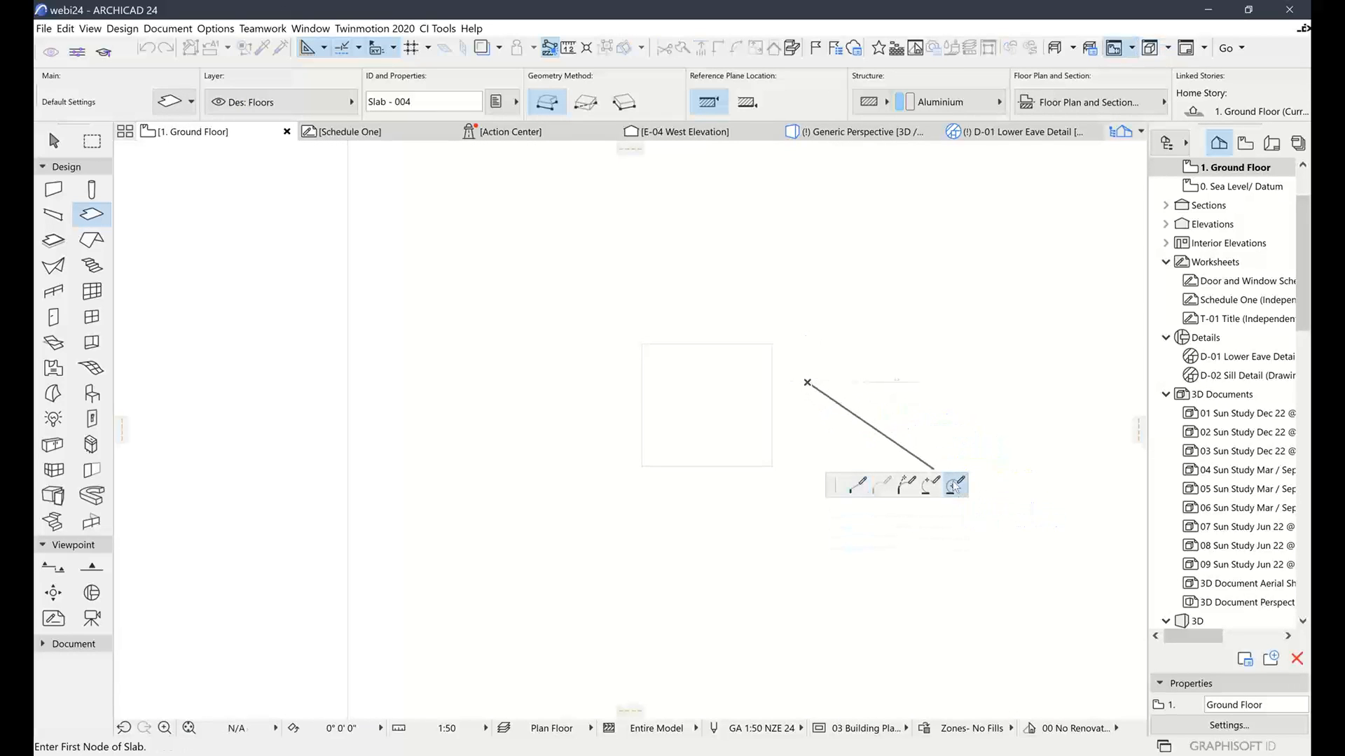
click(955, 486)
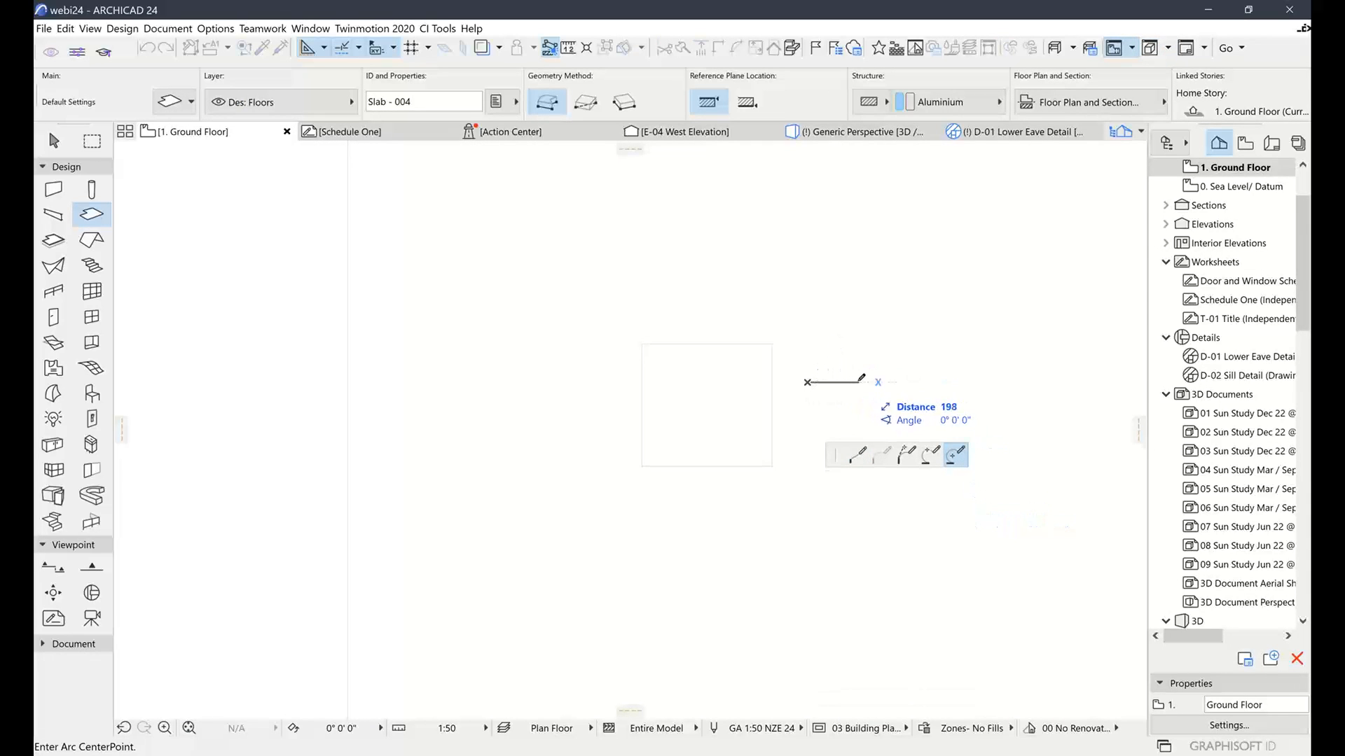
click(858, 382)
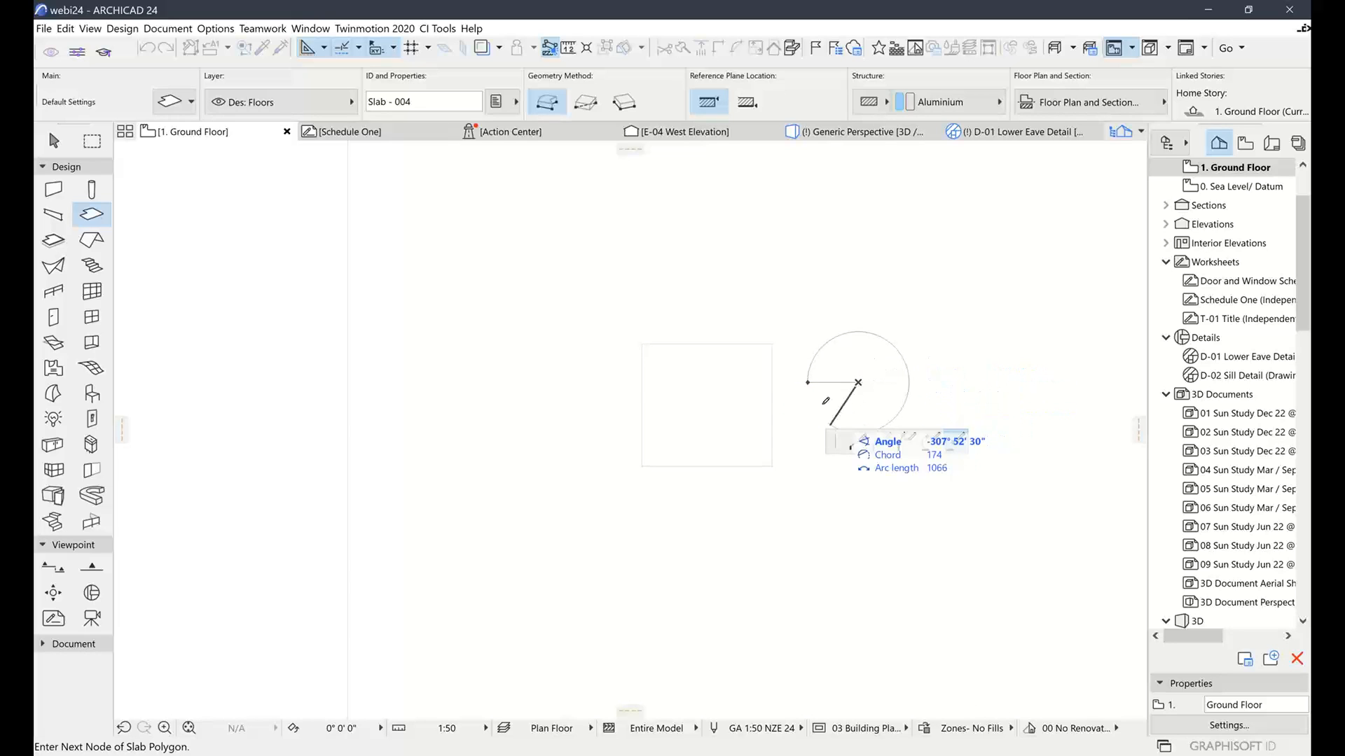
click(808, 382)
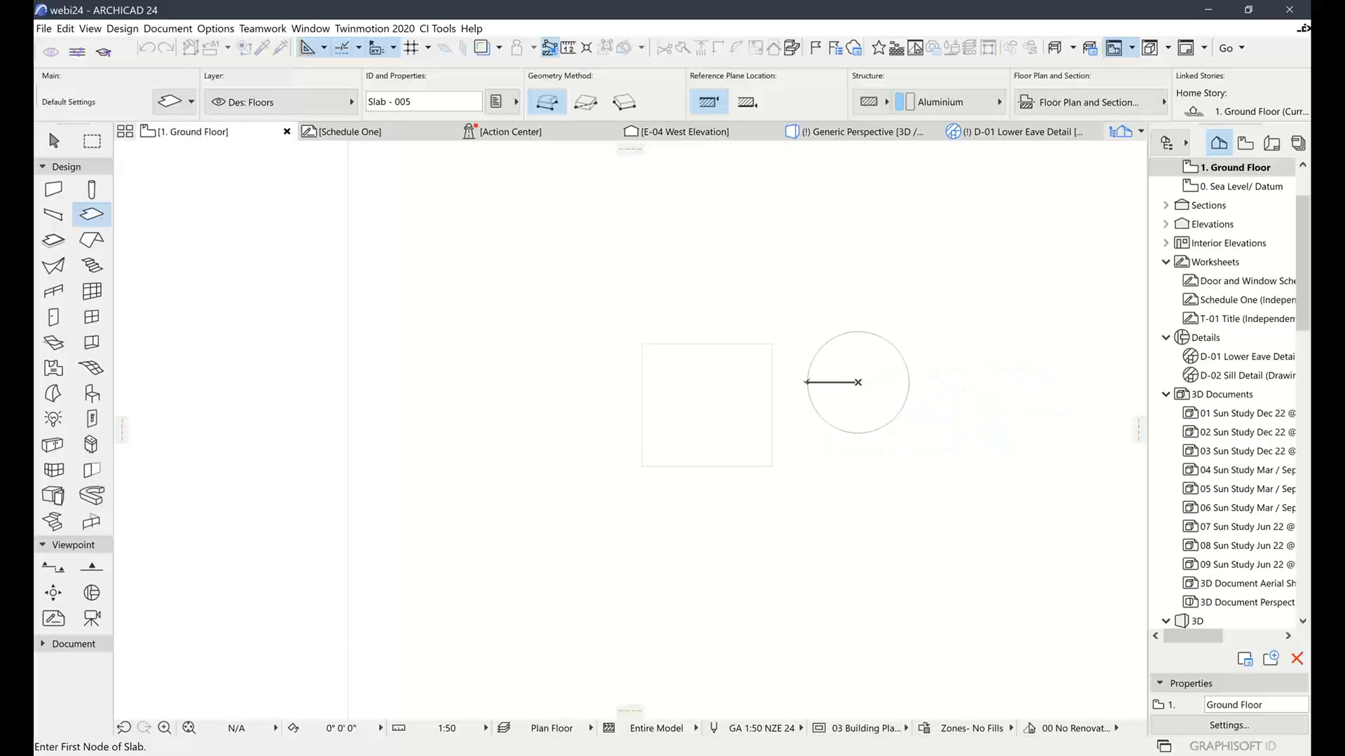
Move the circular slab onto the rectangular slab with pet-palette Drag, then deselect it
click(53, 140)
click(814, 378)
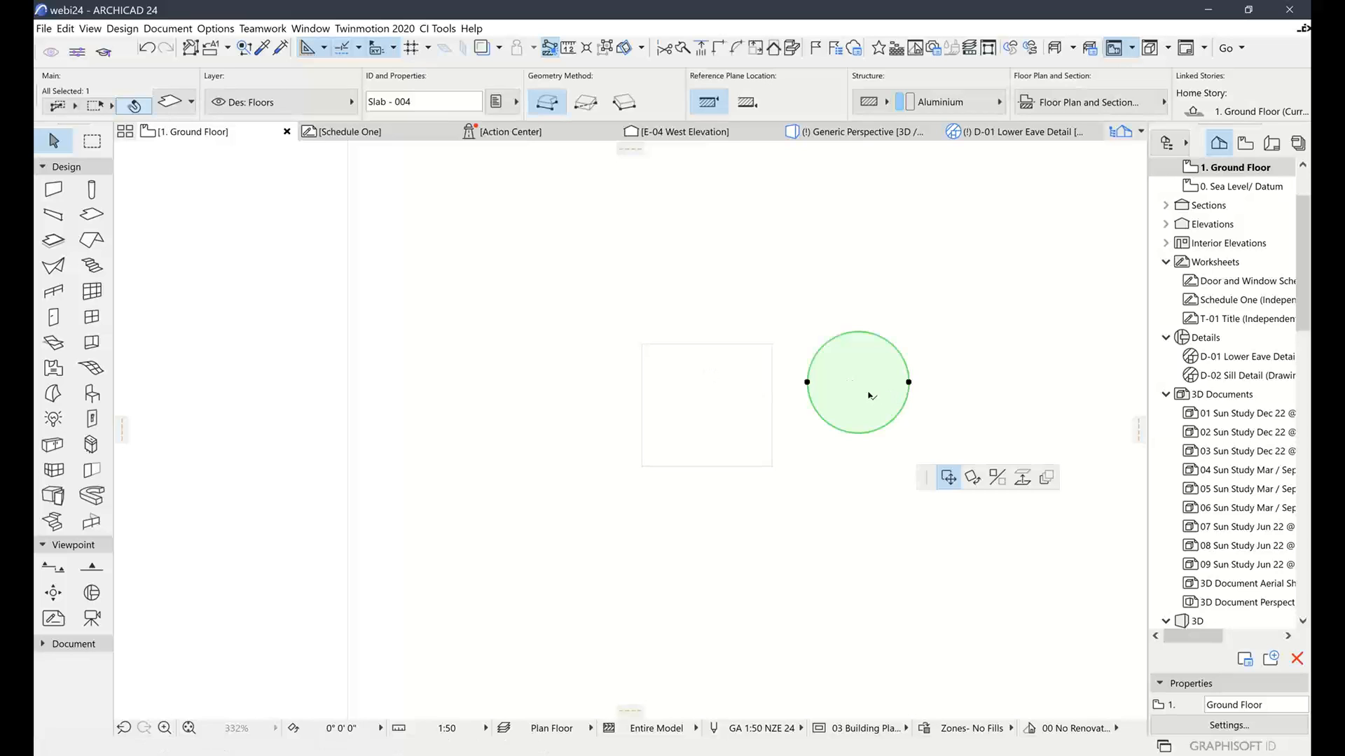
click(750, 418)
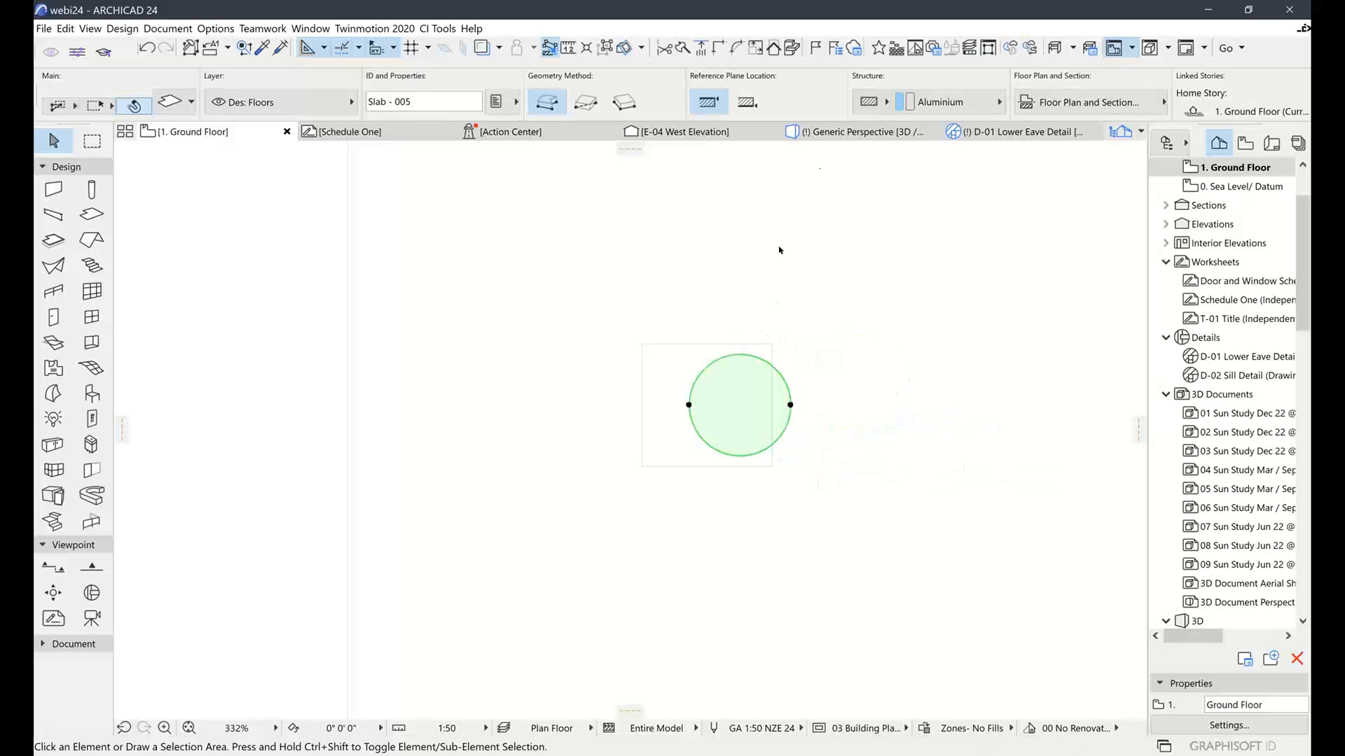
click(779, 250)
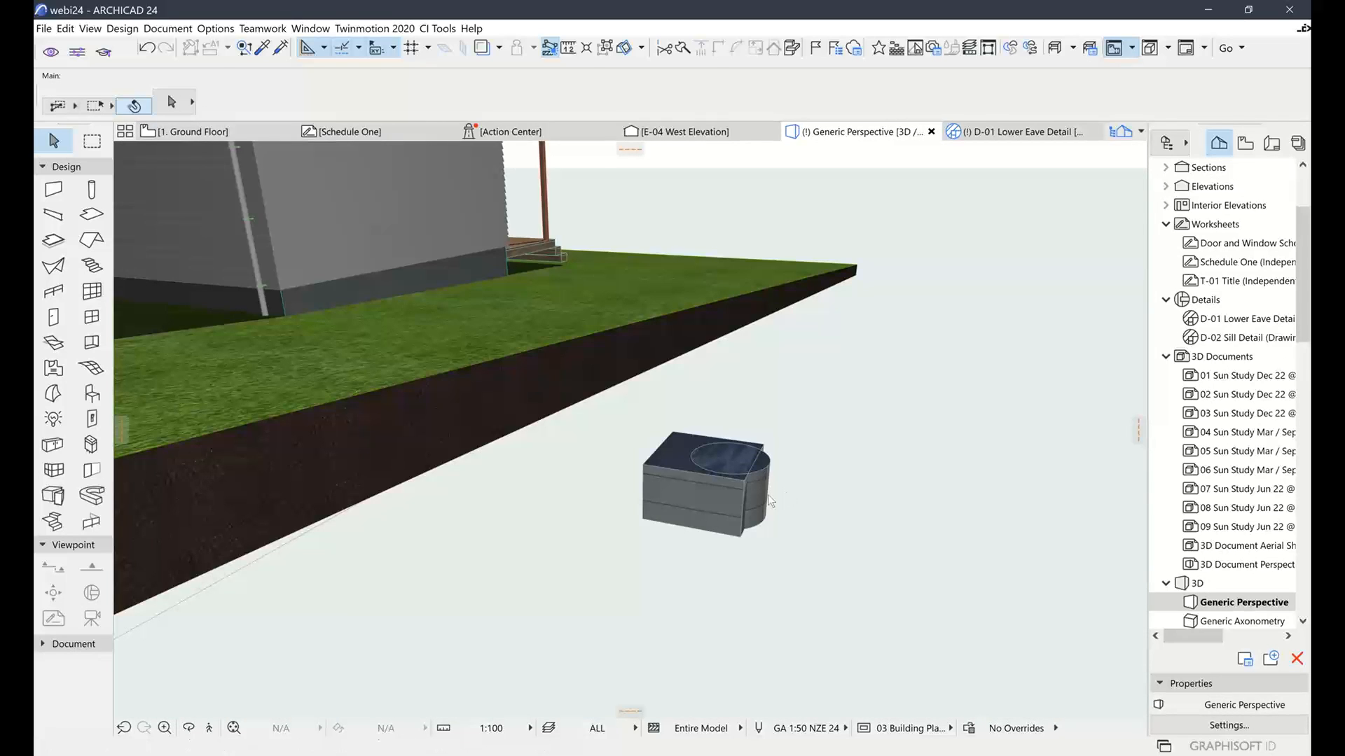
In 3D, raise the round slab 115 above the box, then return to the Ground Floor plan
click(757, 495)
click(762, 512)
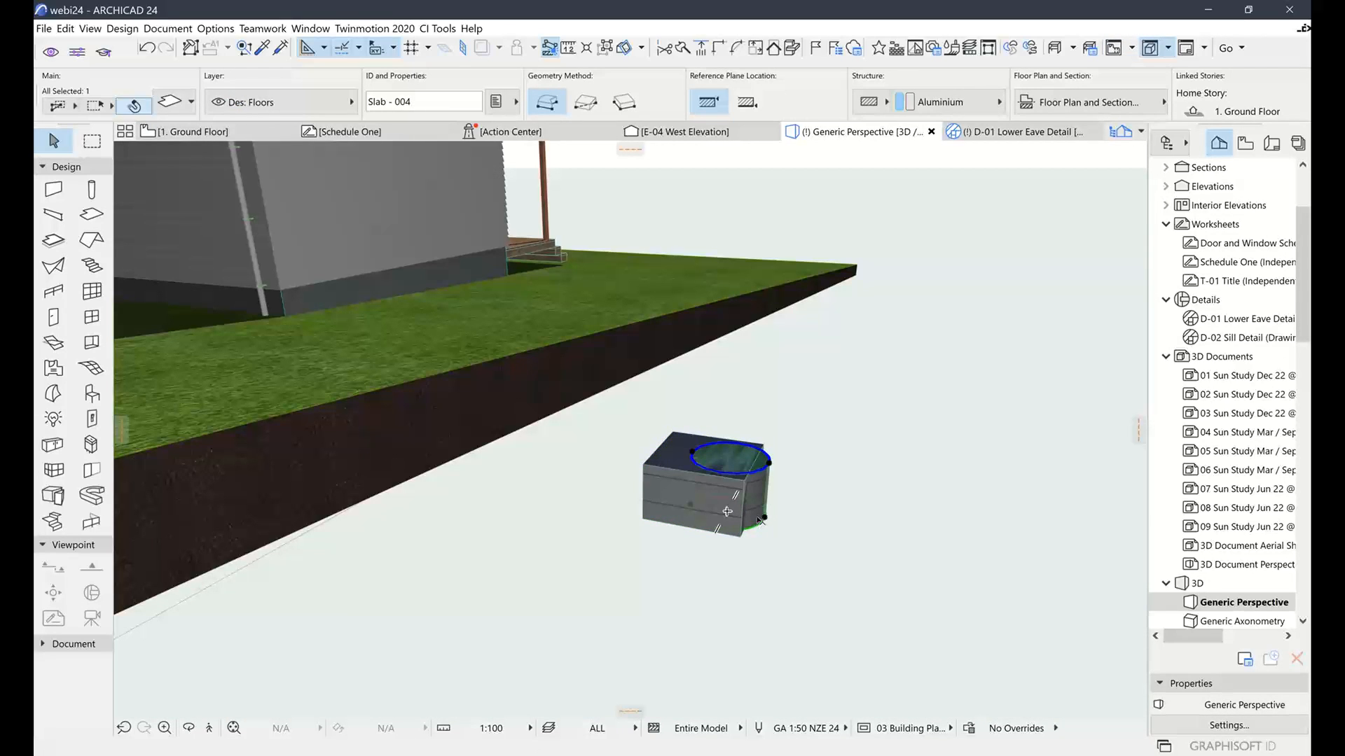
click(761, 506)
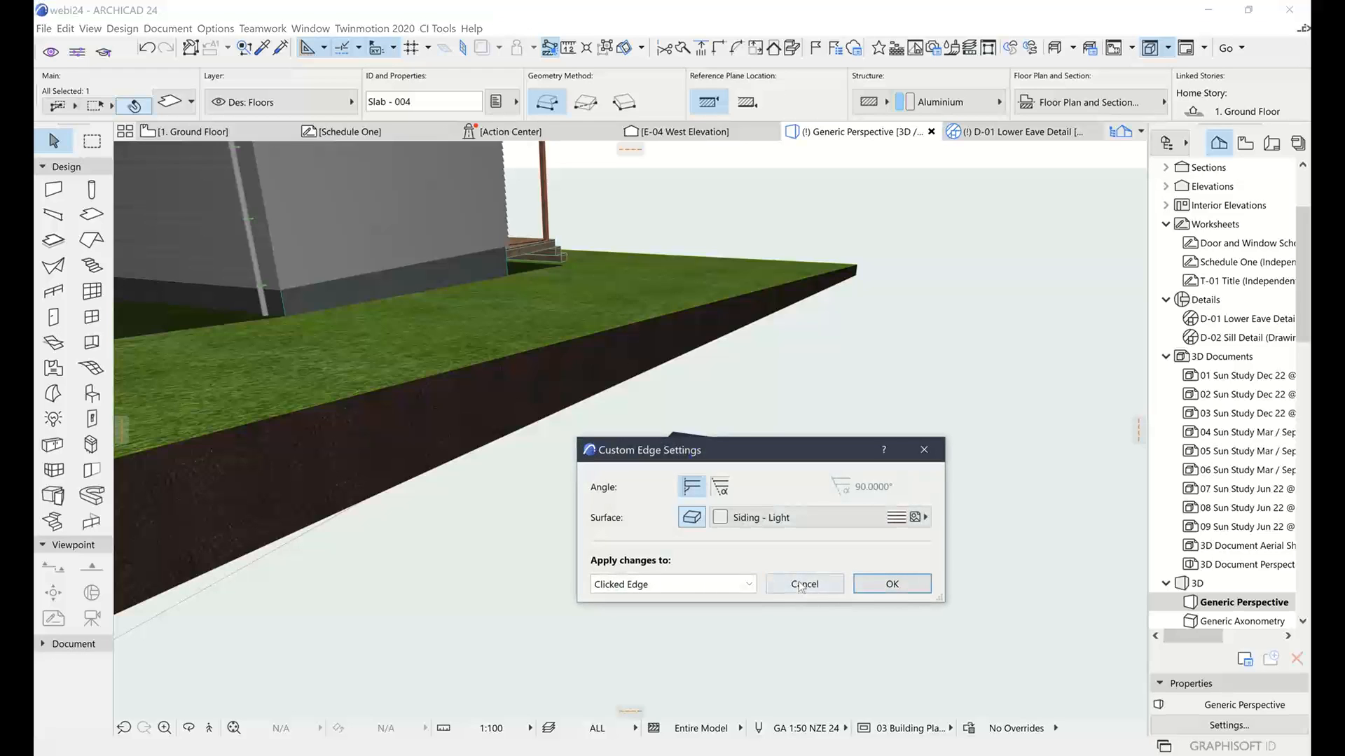
click(802, 584)
scroll(752, 493, up, 3)
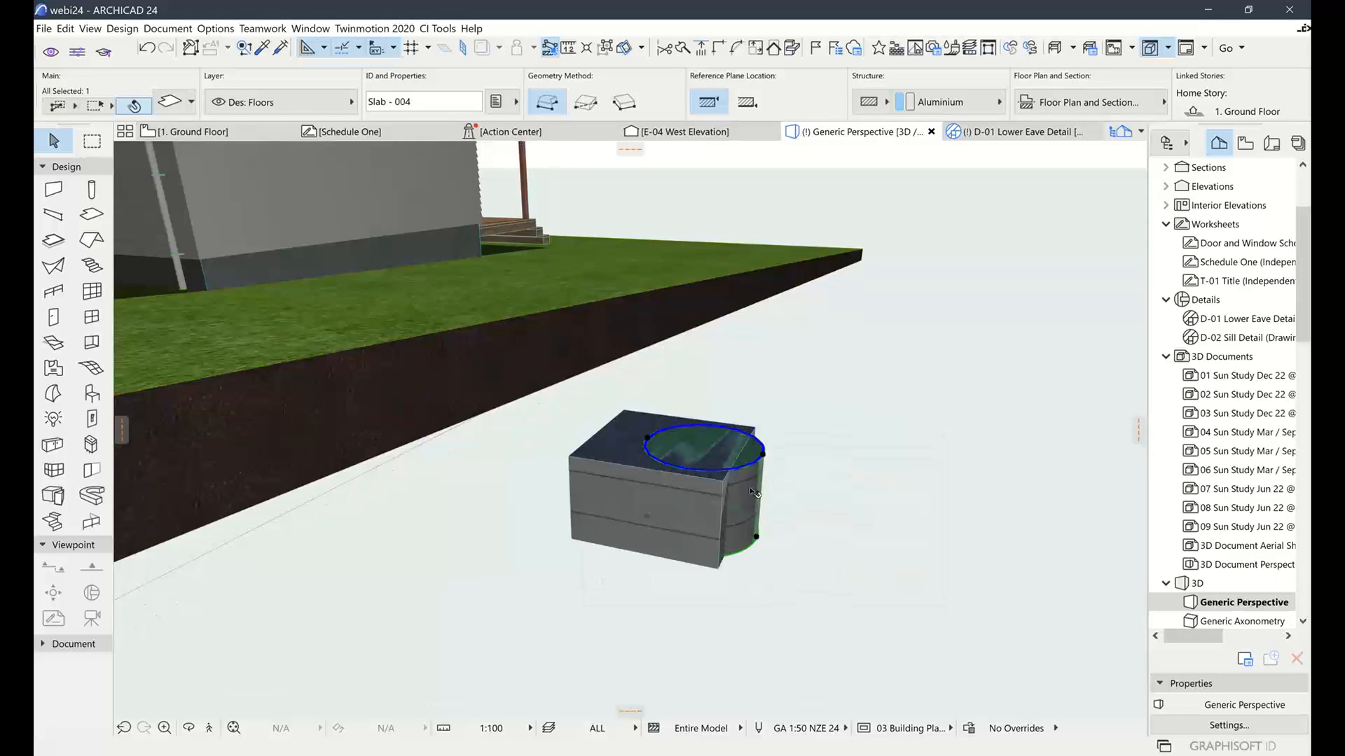
click(762, 404)
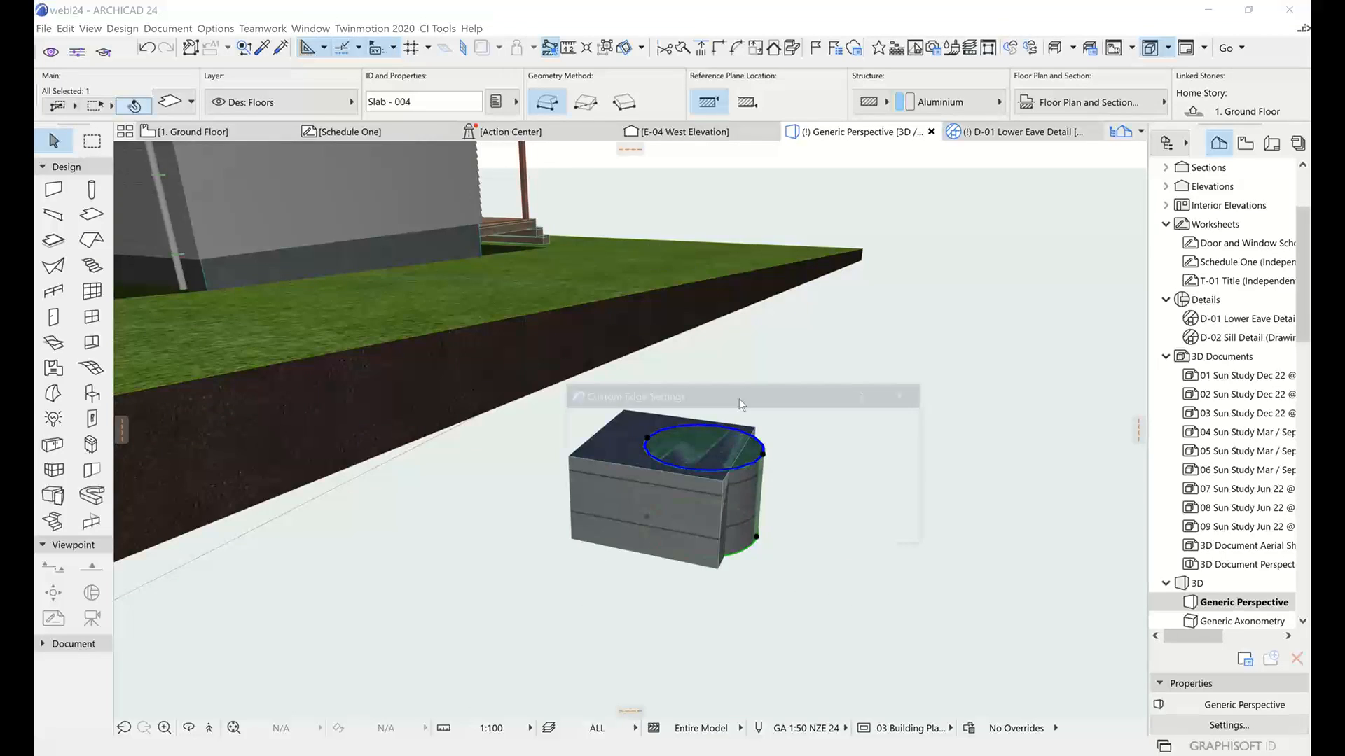
click(786, 529)
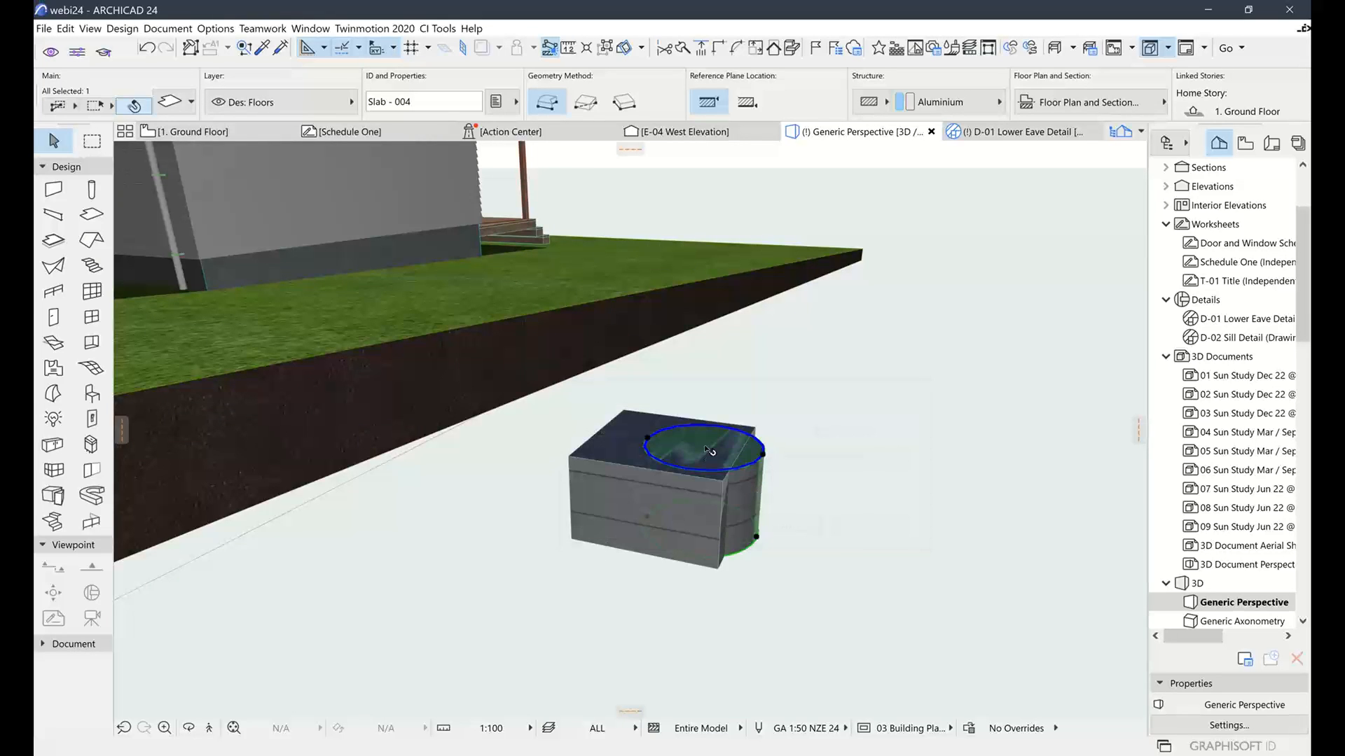
click(703, 446)
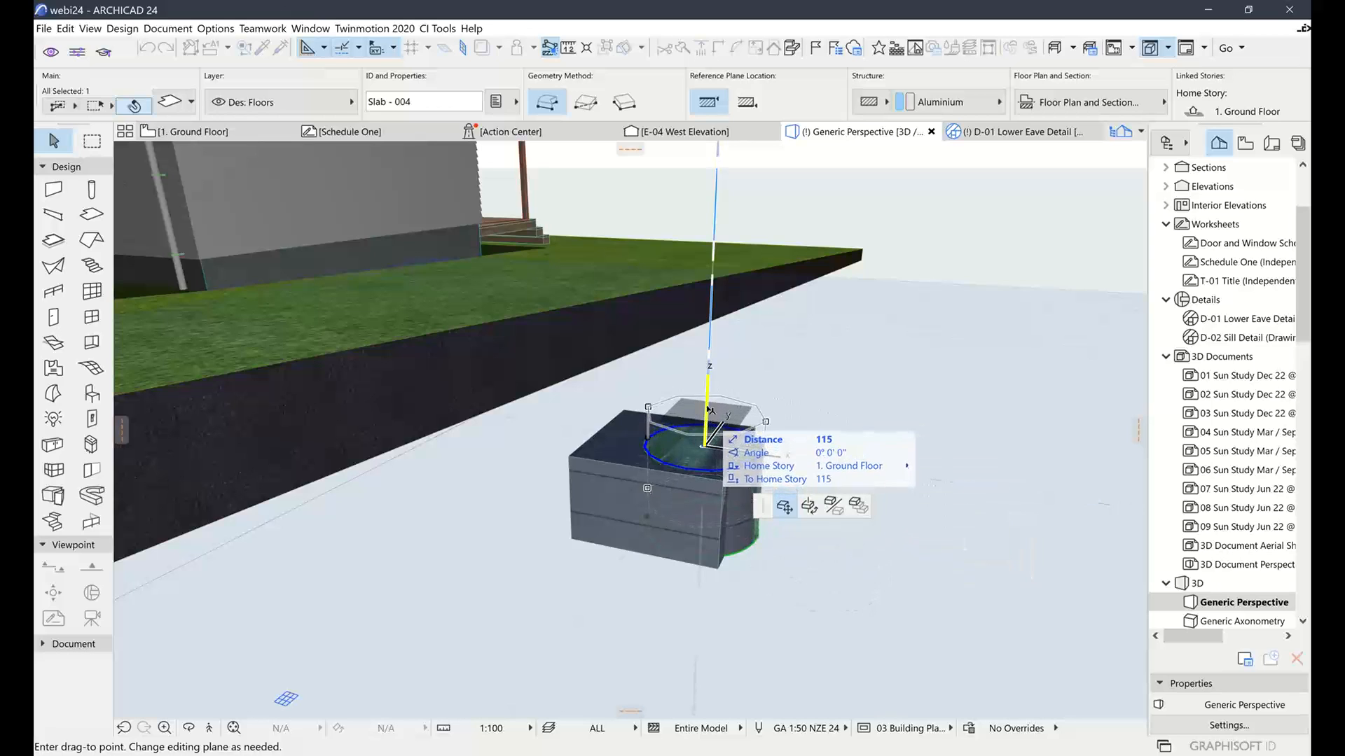
click(708, 384)
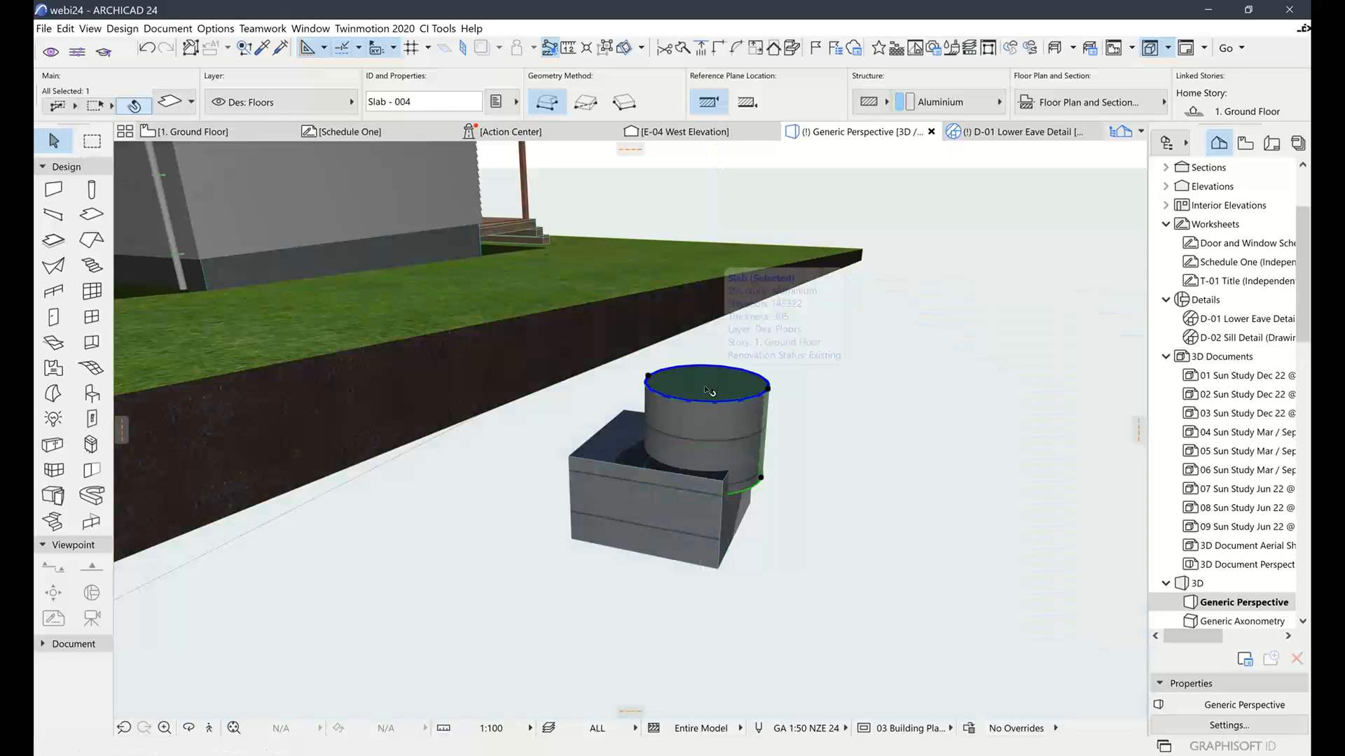
click(238, 132)
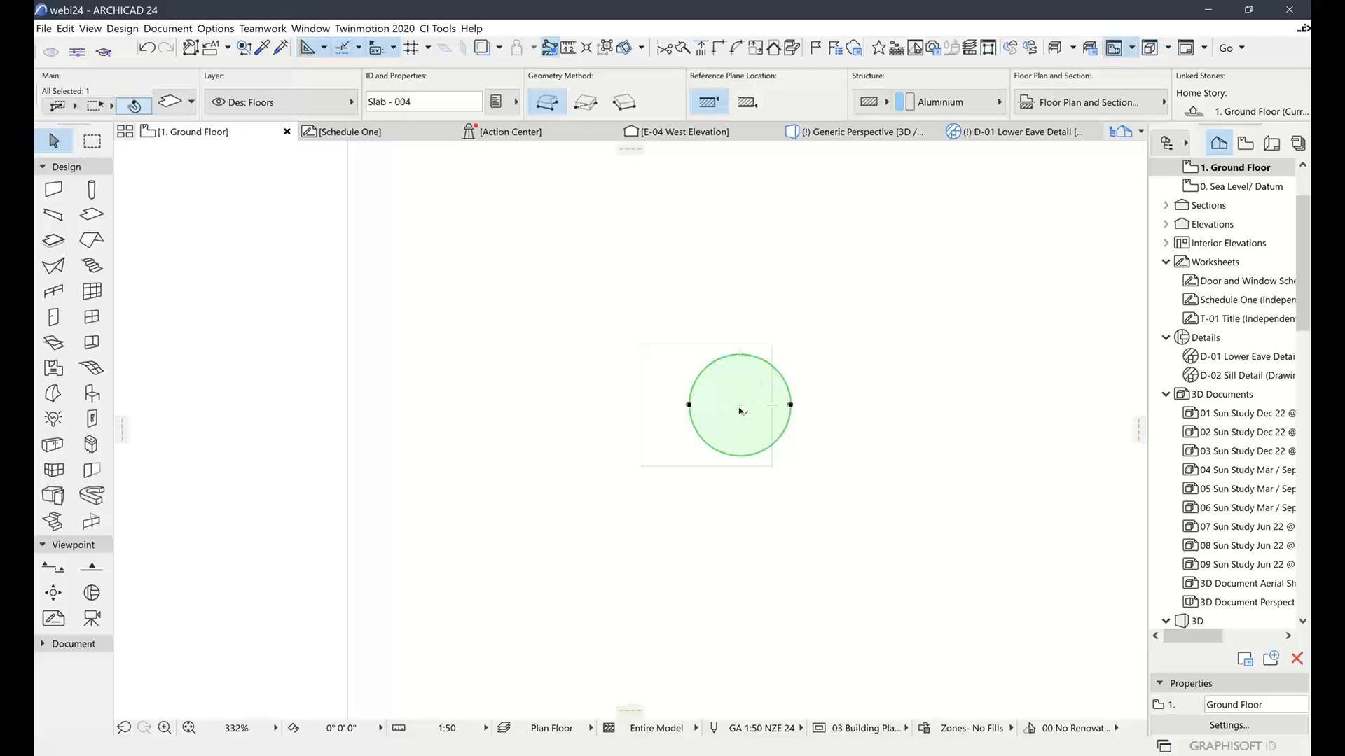
Drag the round slab 123 to the left to centre it over the box
click(740, 407)
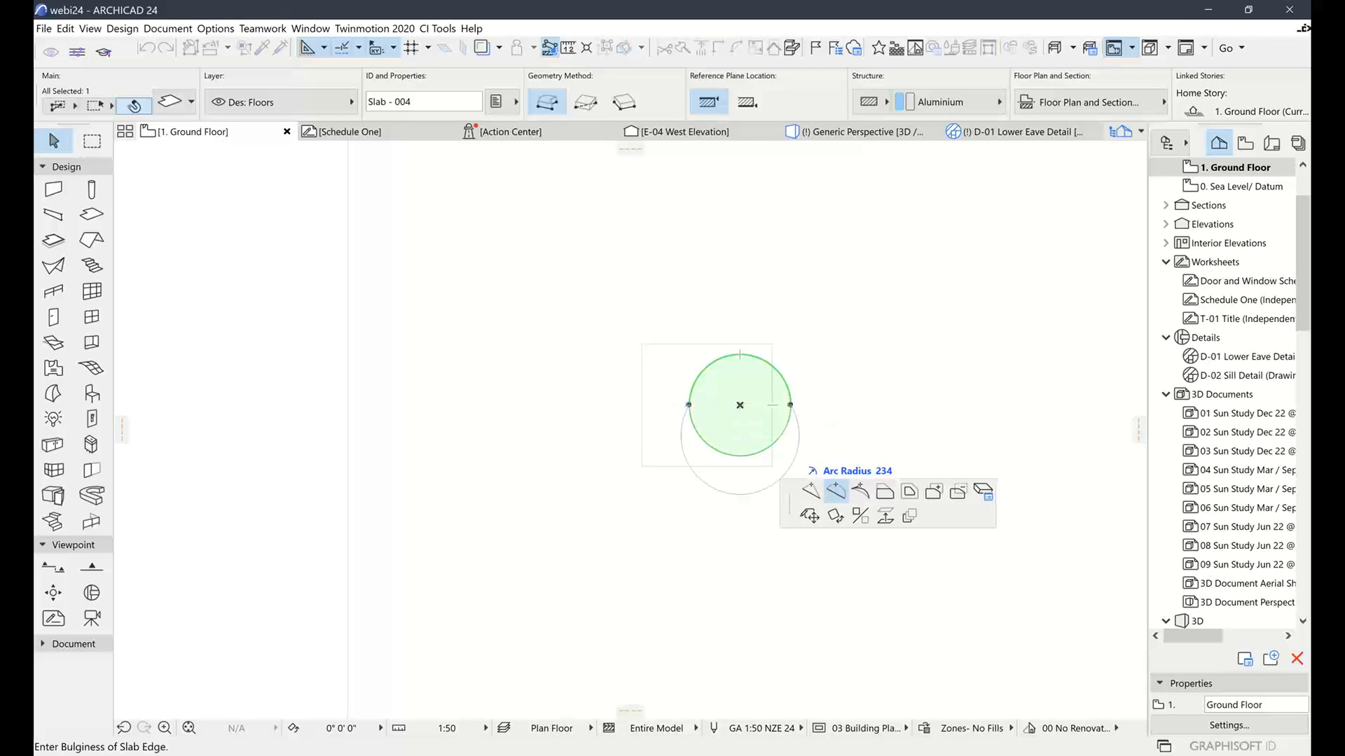
click(809, 516)
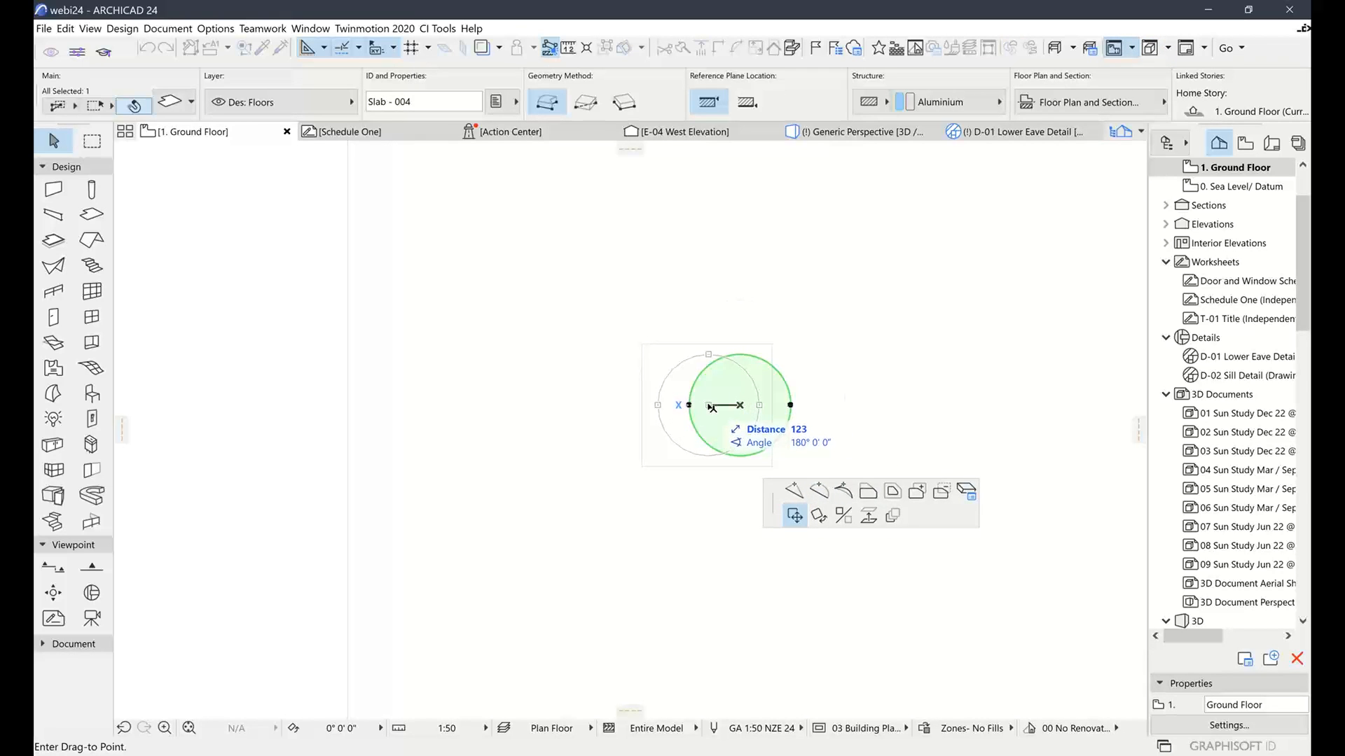
click(712, 406)
click(838, 364)
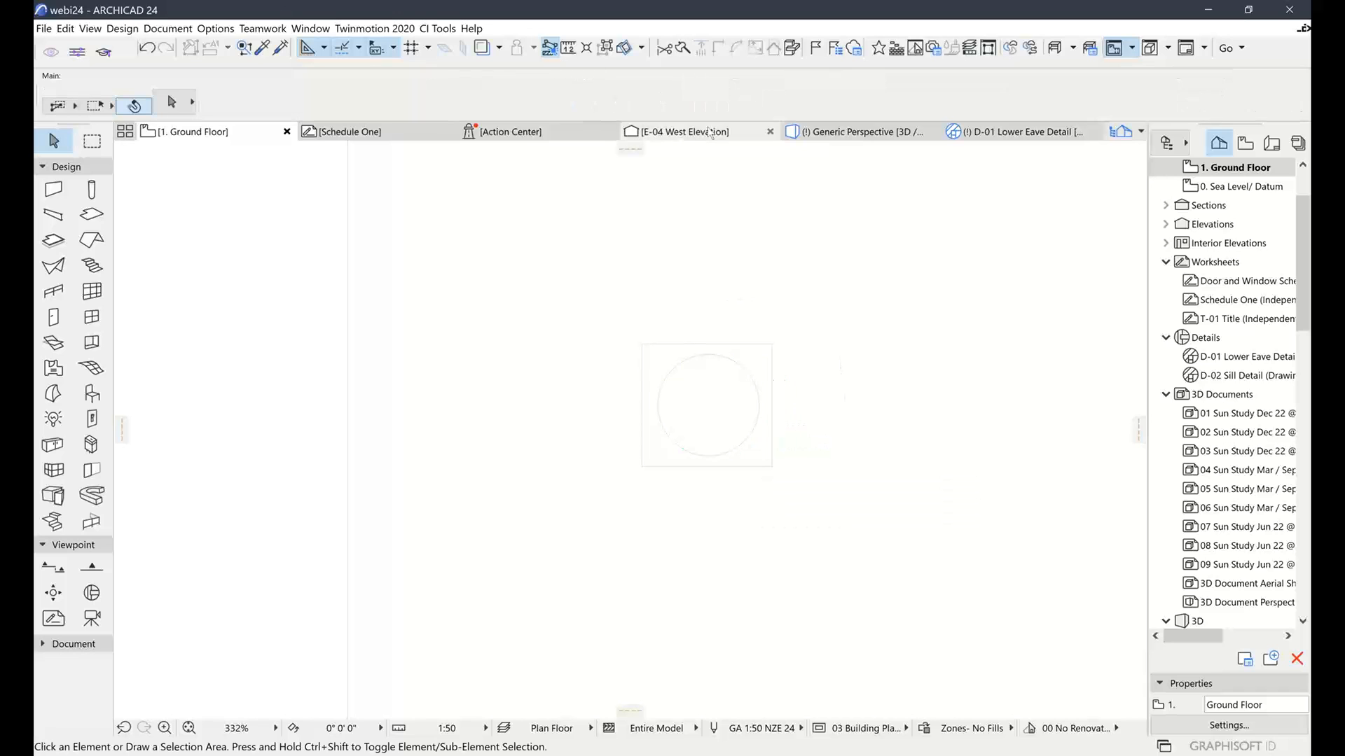
In Generic Perspective, orbit and marquee-select both the box and round slab
click(835, 130)
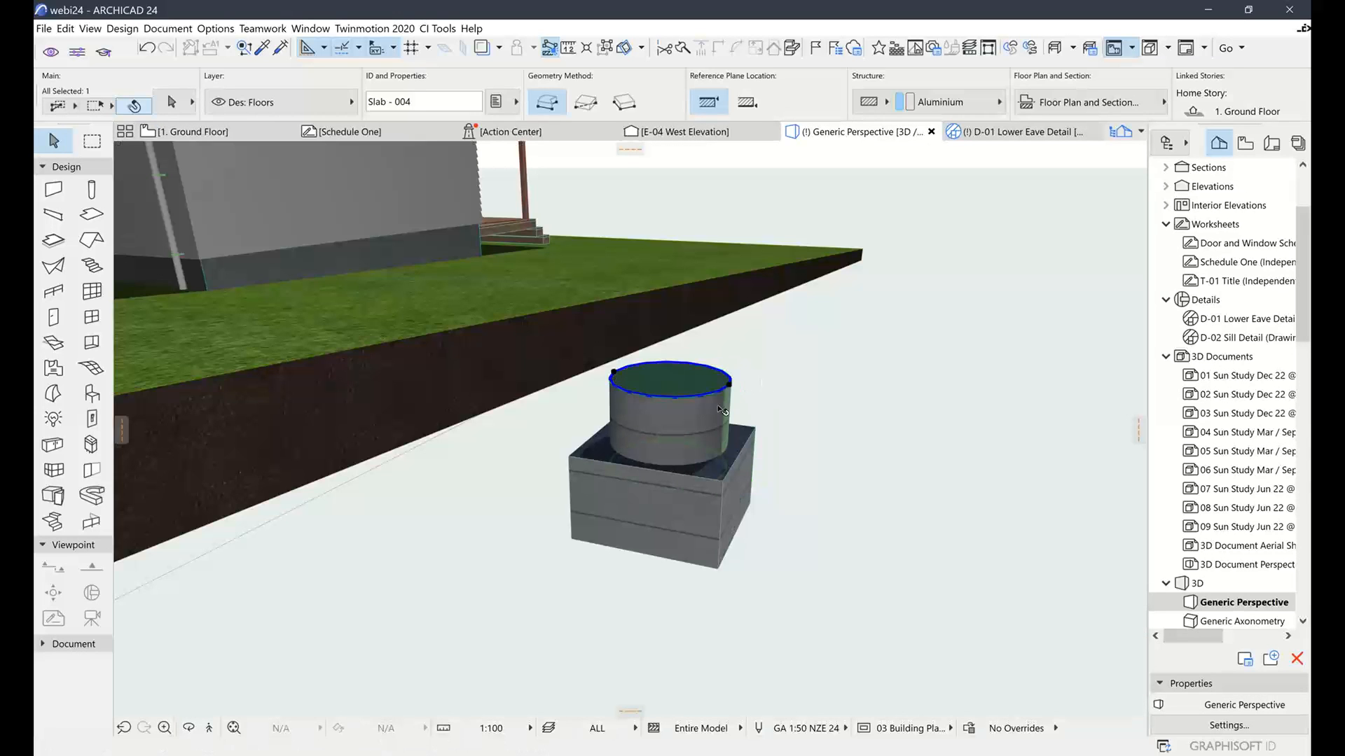
shift+middle_drag(745, 392, 648, 427)
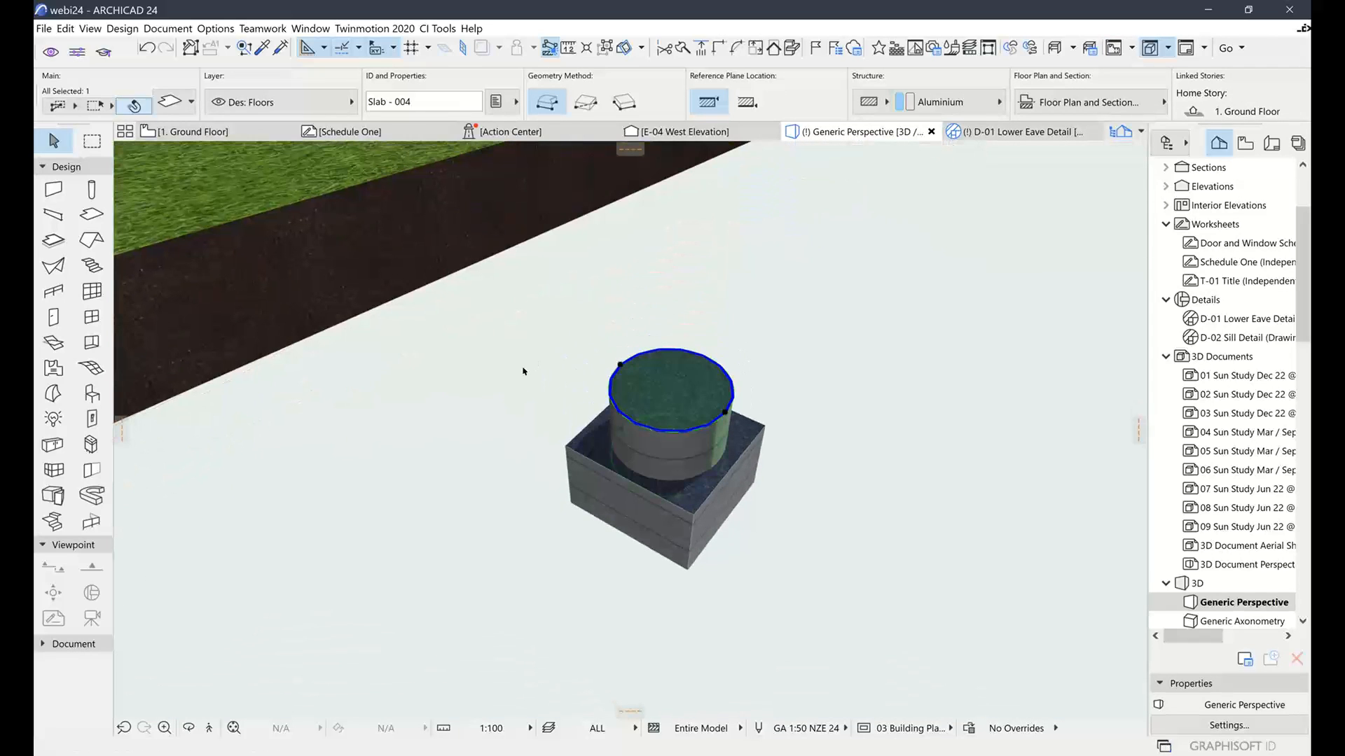
click(525, 372)
click(864, 588)
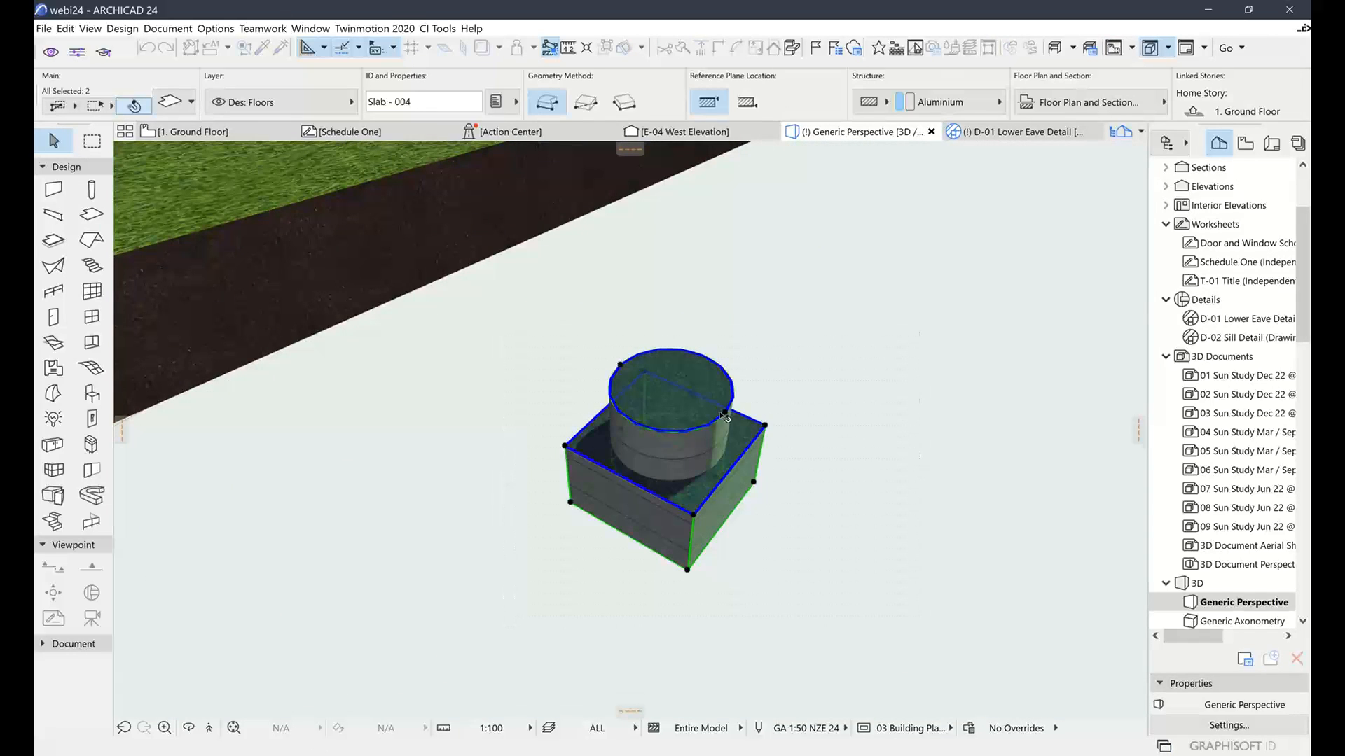
click(43, 28)
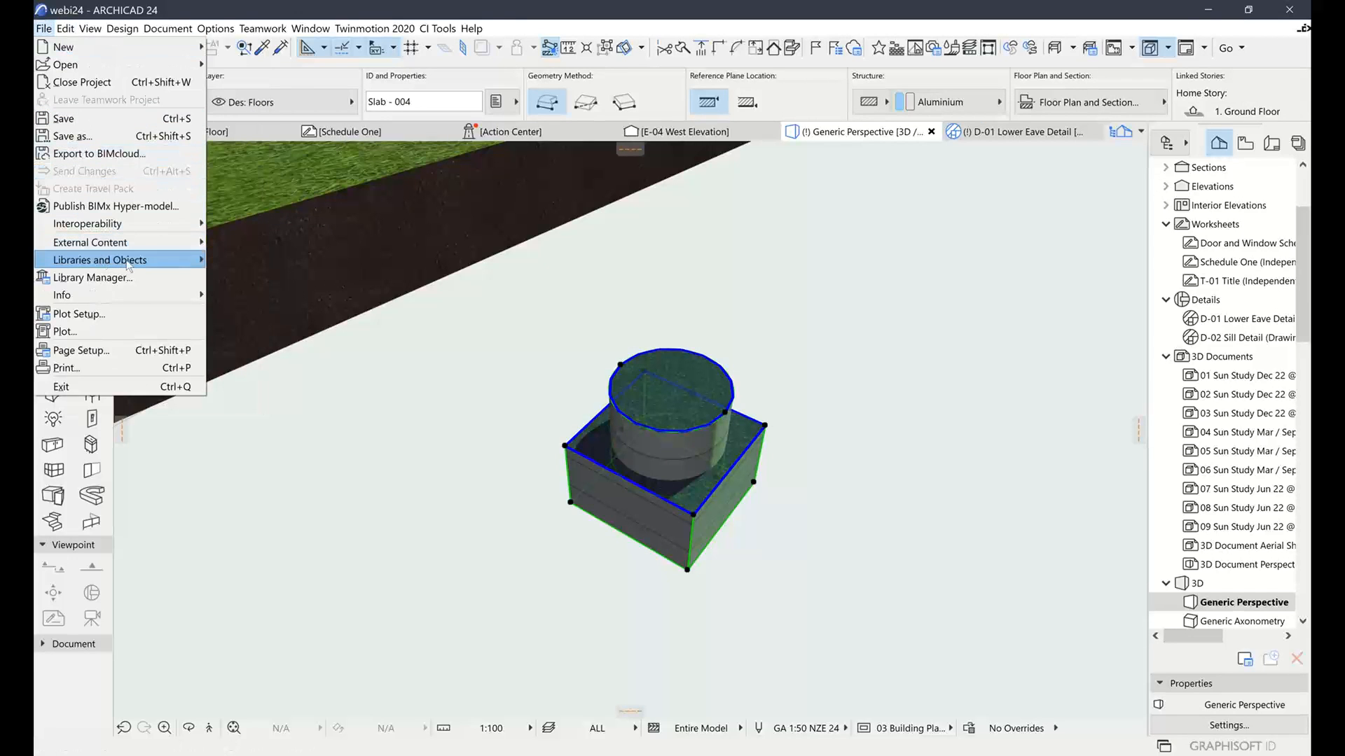
Save the selection as a Knob component, keeping the Horizontal Plane orientation
mouse_move(123, 263)
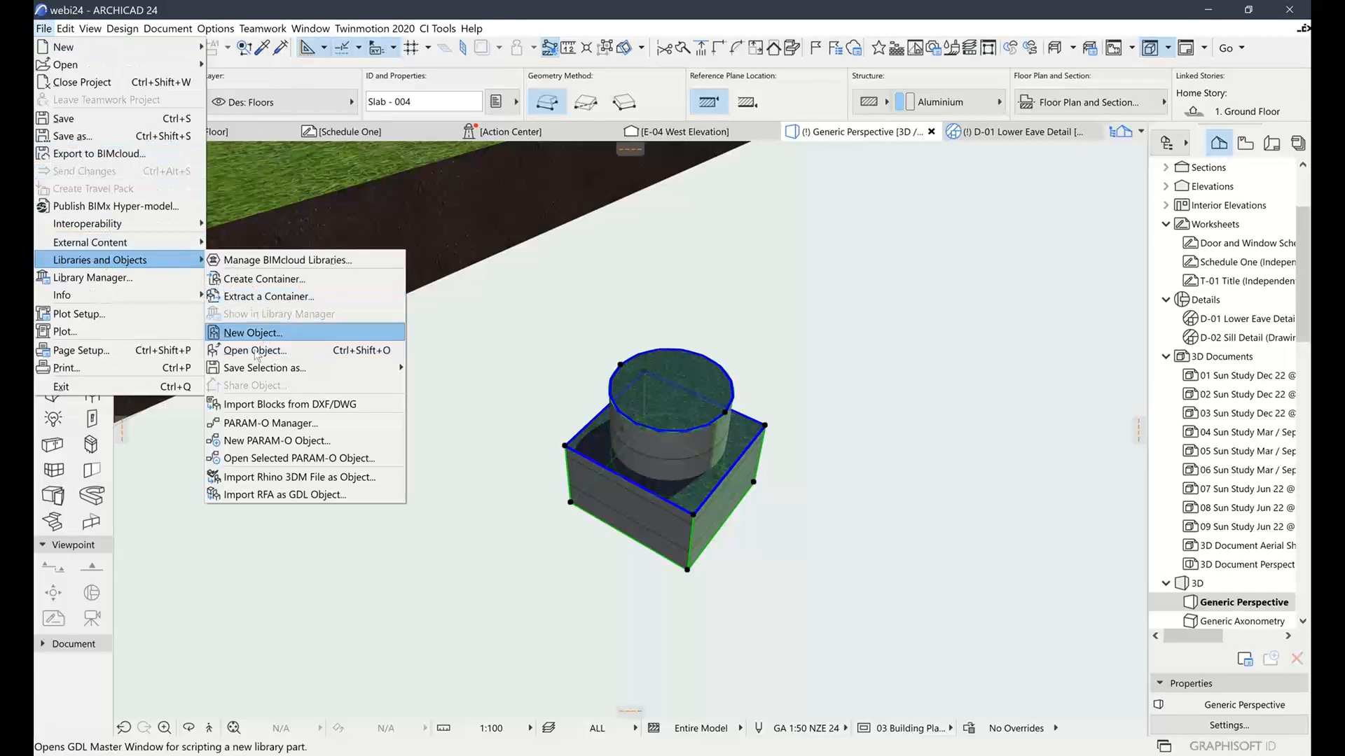
mouse_move(233, 369)
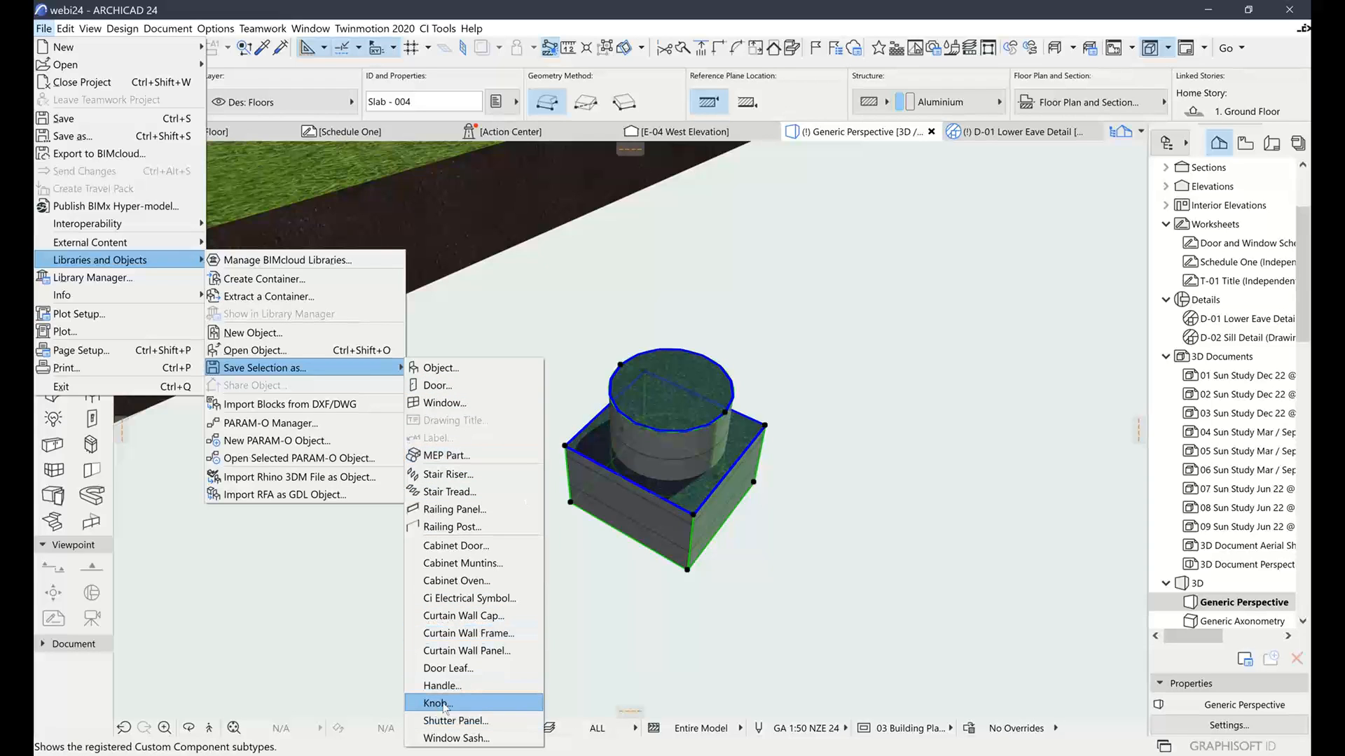
click(437, 703)
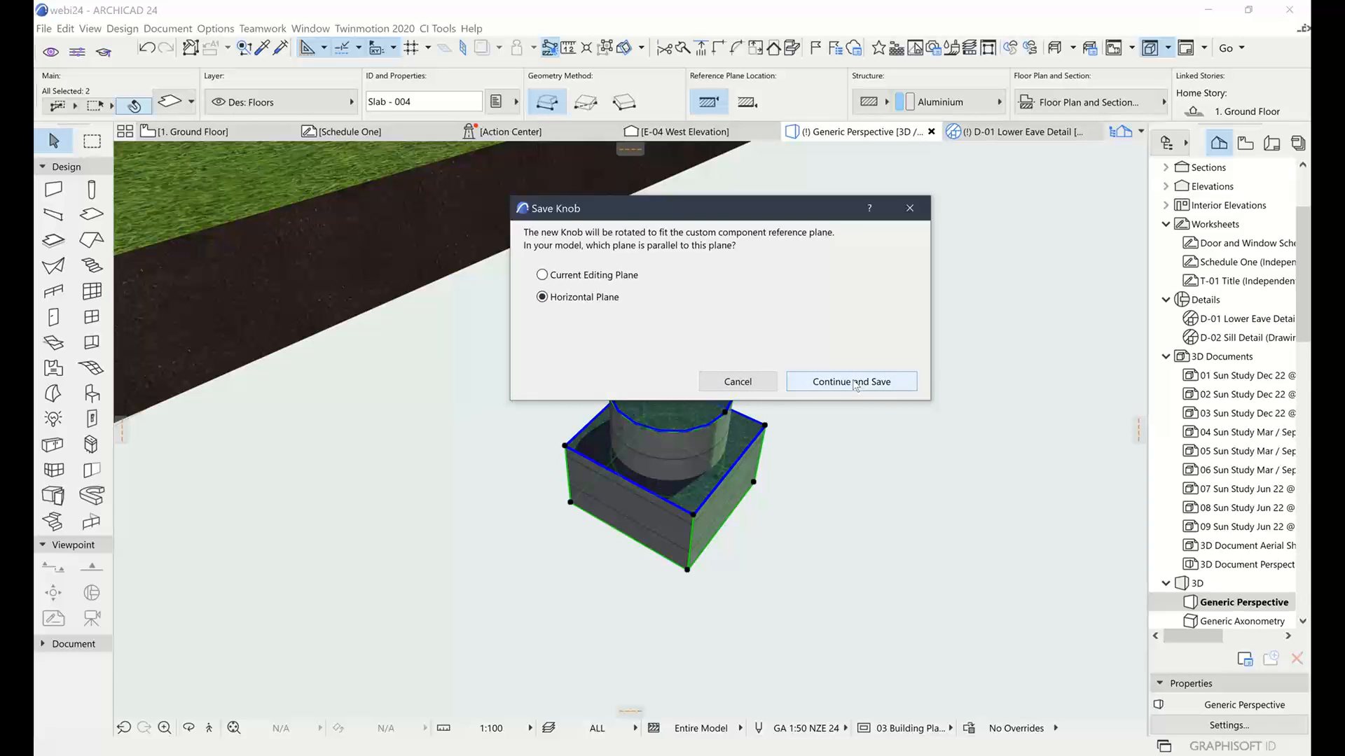
click(855, 384)
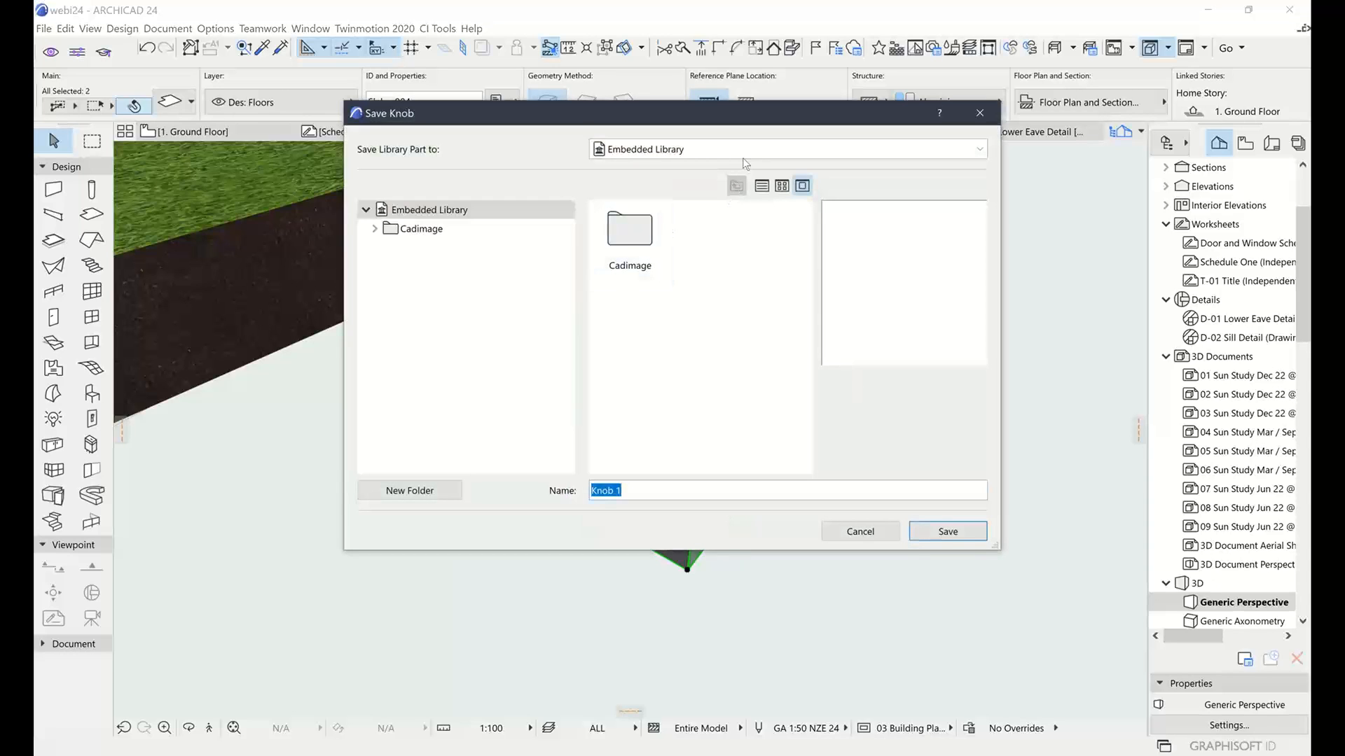
Name the knob CH1 in the Embedded Library, save it, then deselect the slabs
click(745, 157)
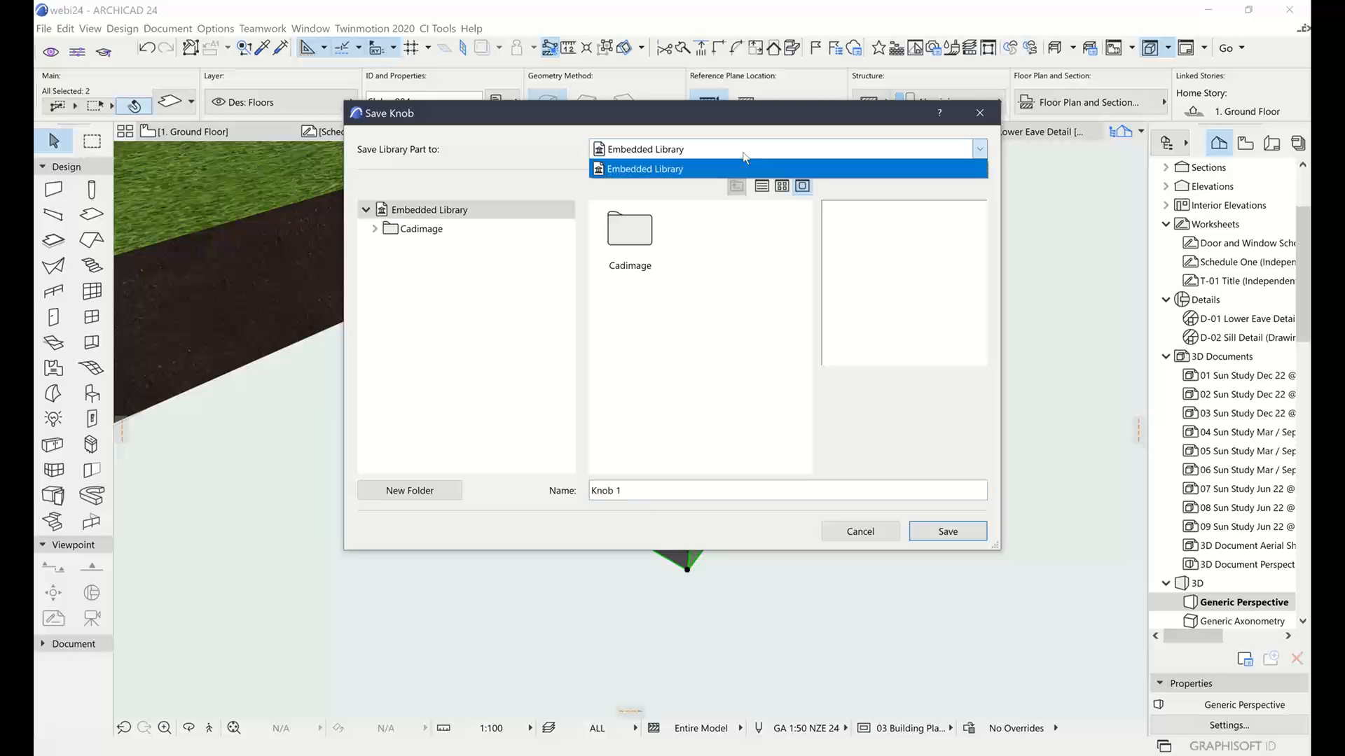
click(744, 168)
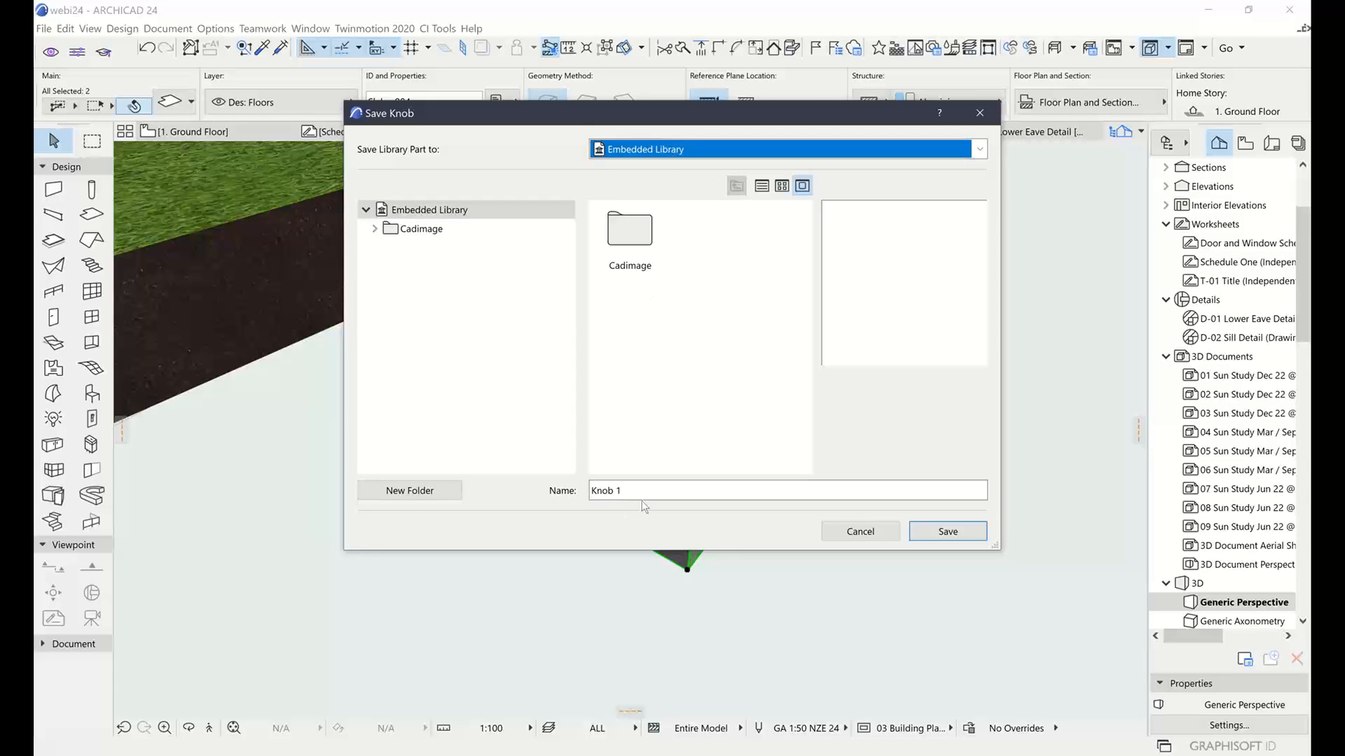
drag(630, 493, 568, 491)
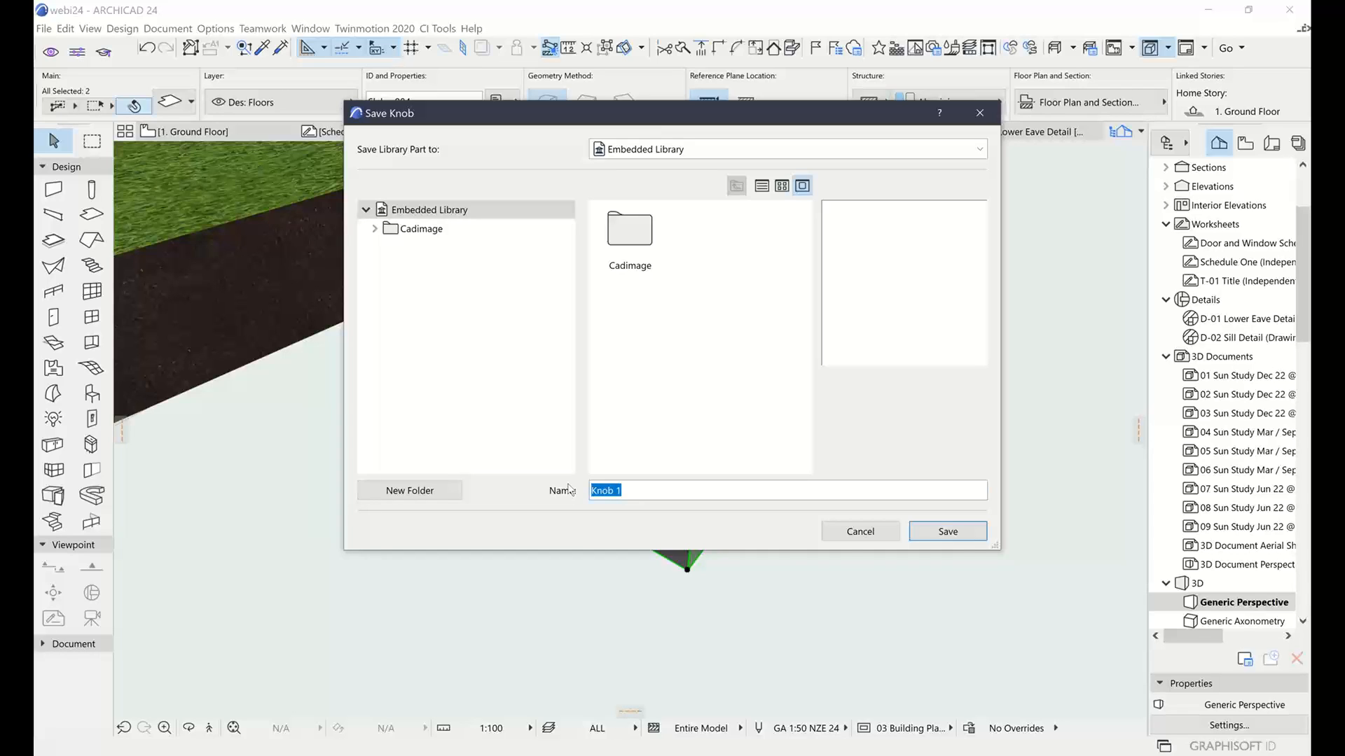
text(CH1)
click(948, 531)
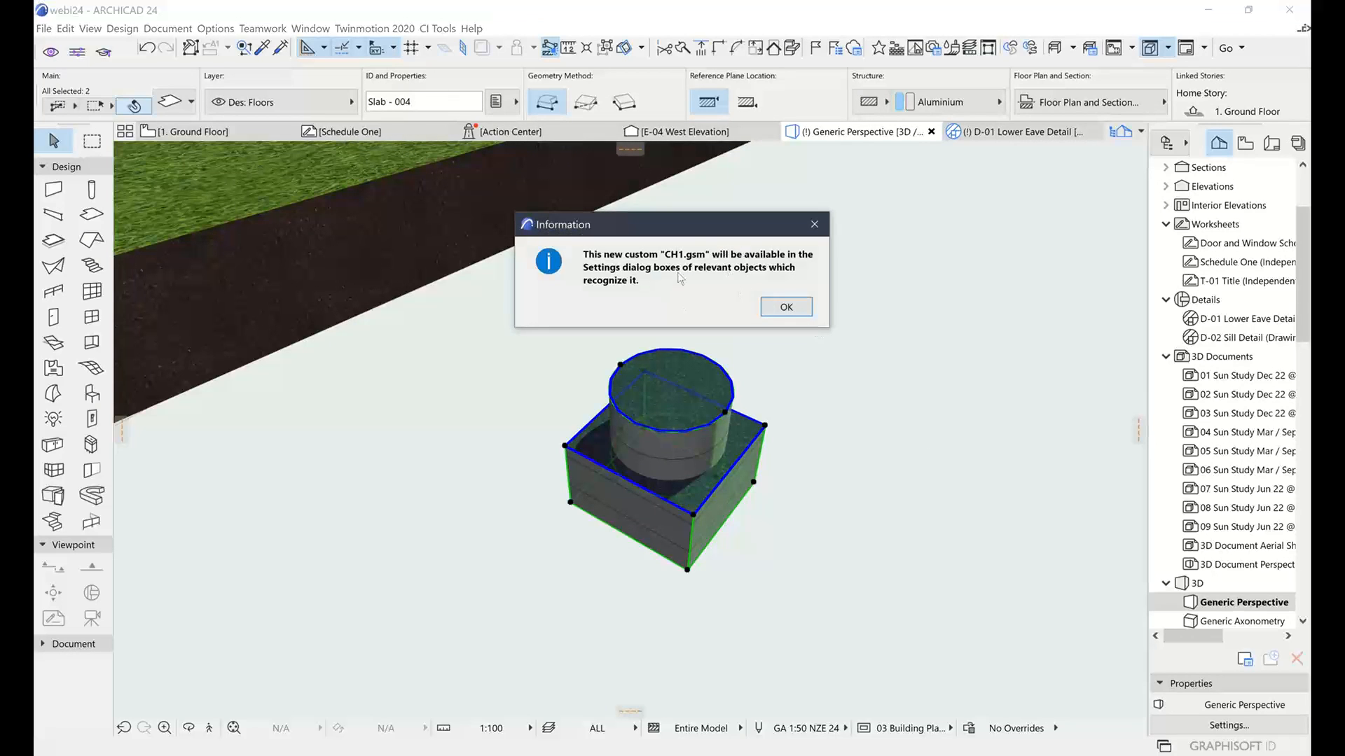
click(787, 310)
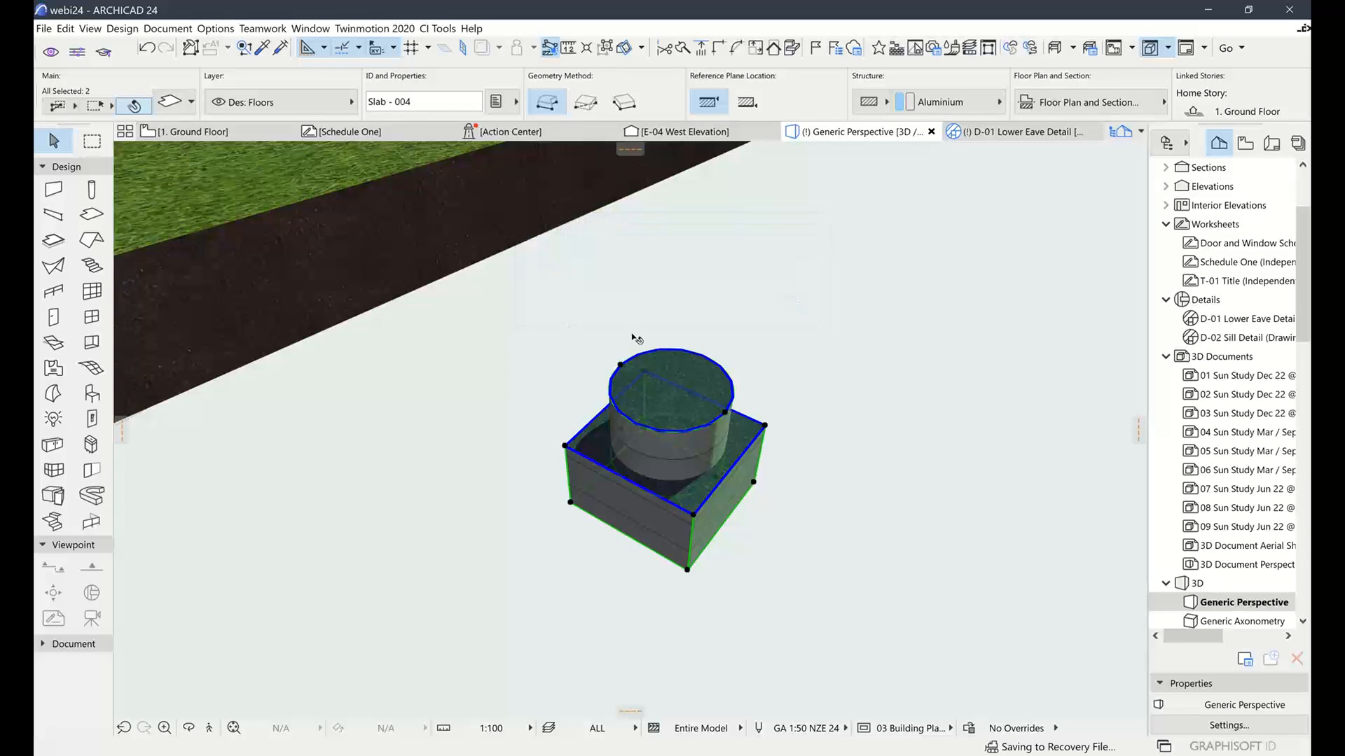
click(840, 336)
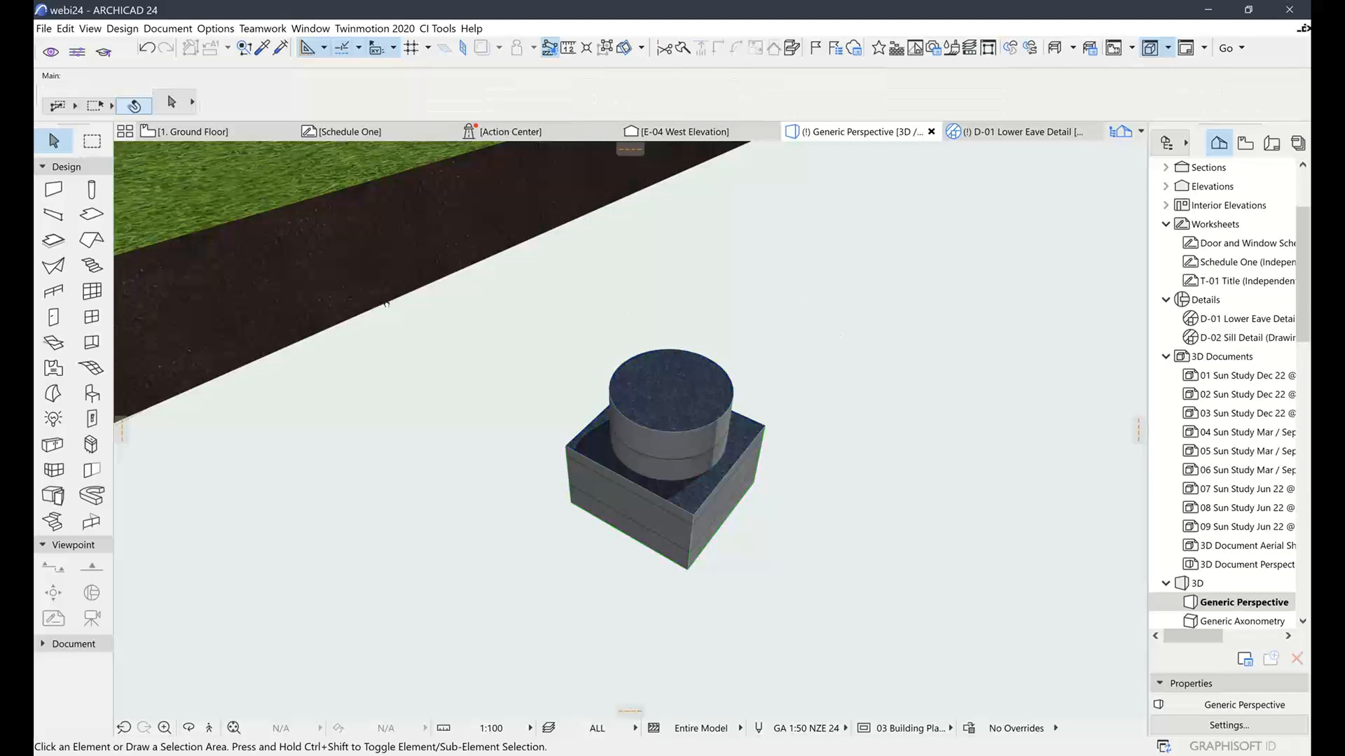
Select the Ci Cabinet and open its settings
middle_drag(618, 308, 789, 486)
click(273, 224)
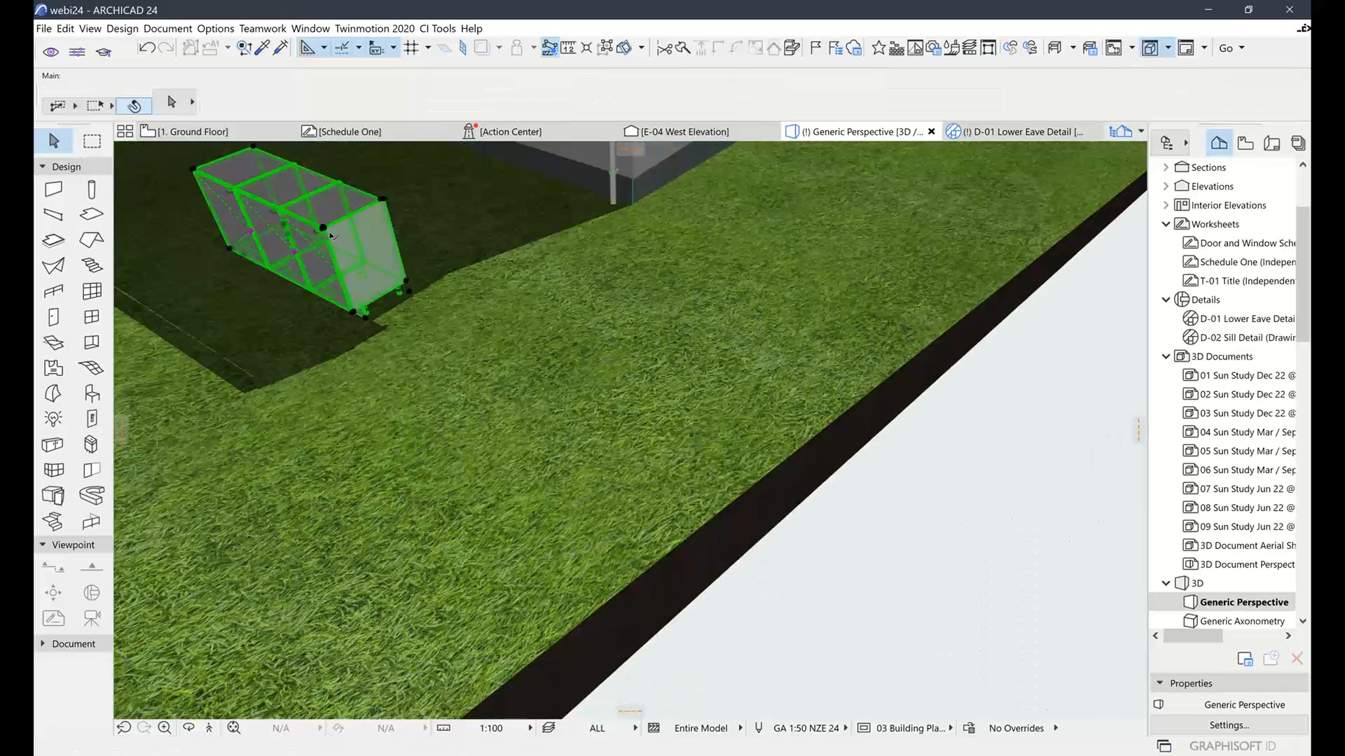
click(175, 104)
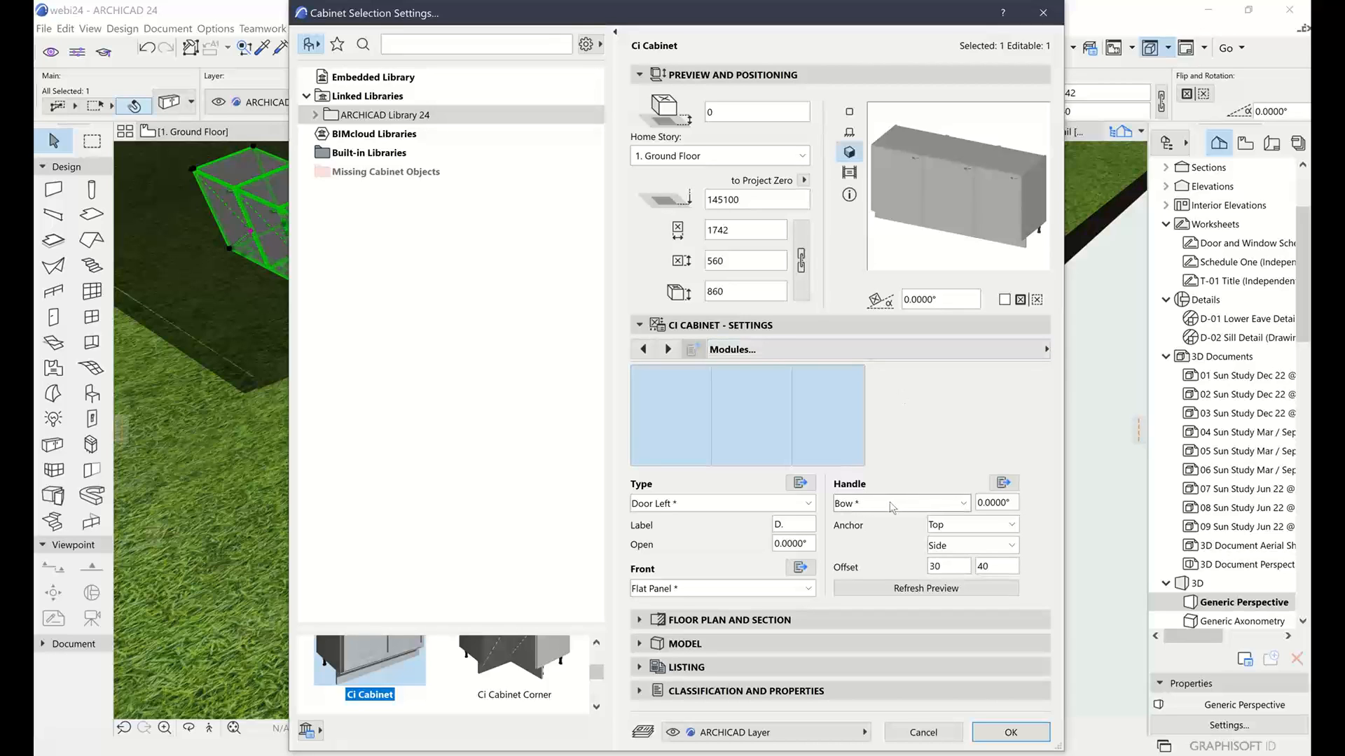
Duplicate the Recessed handle and rename the copy 'Custom Handle 1'
click(1003, 483)
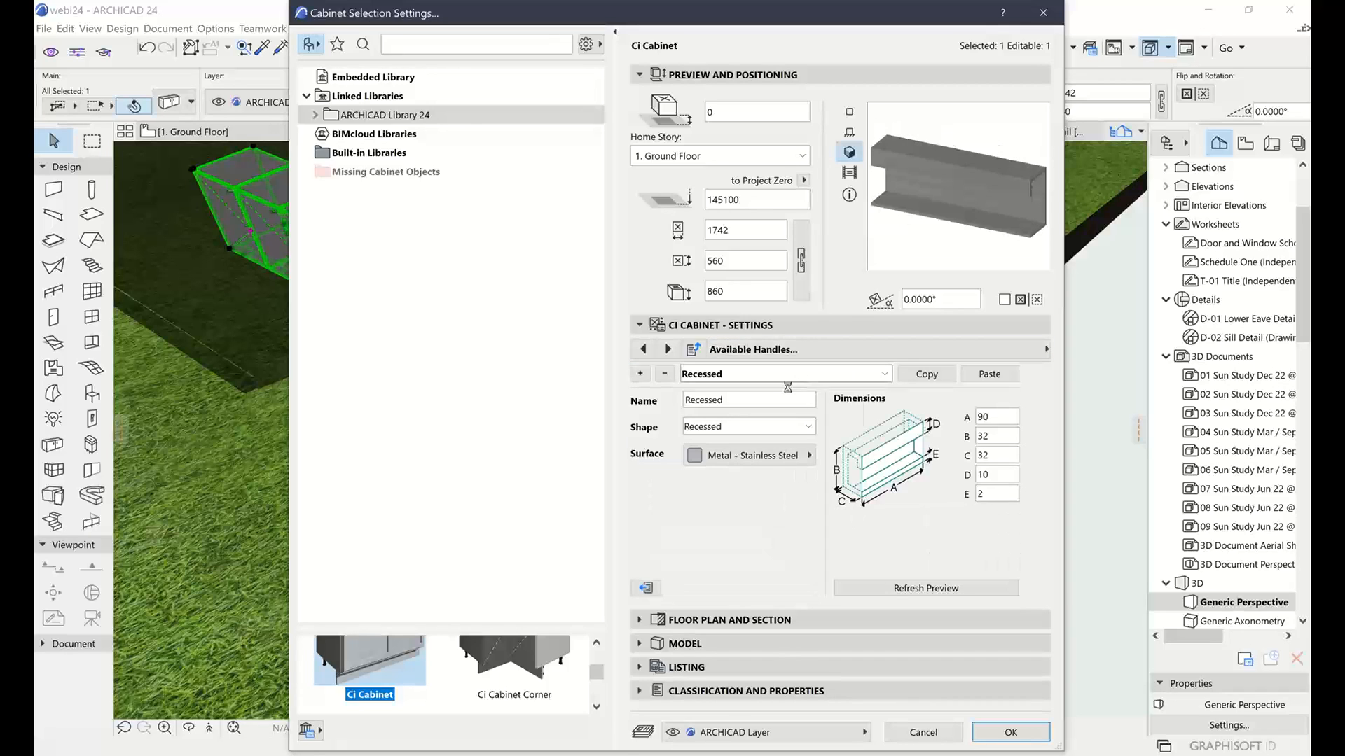
click(639, 373)
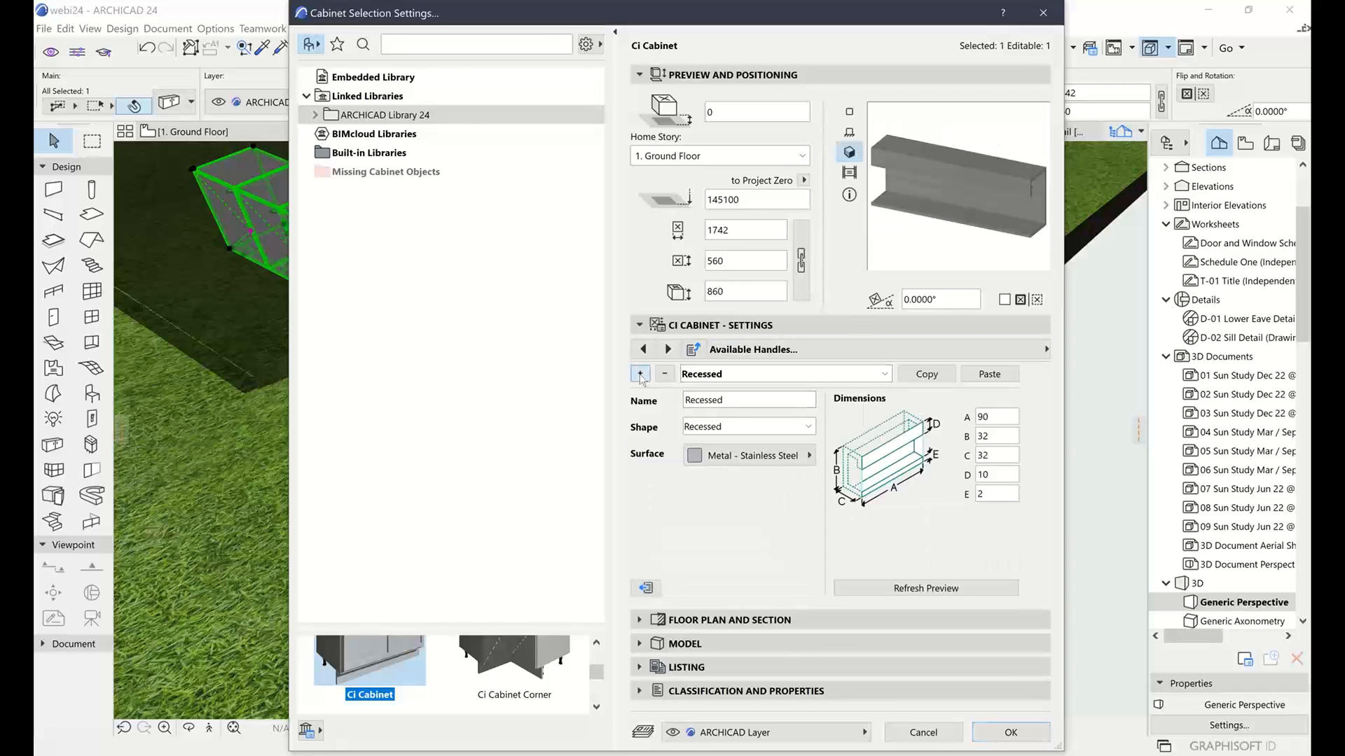
click(760, 374)
click(769, 379)
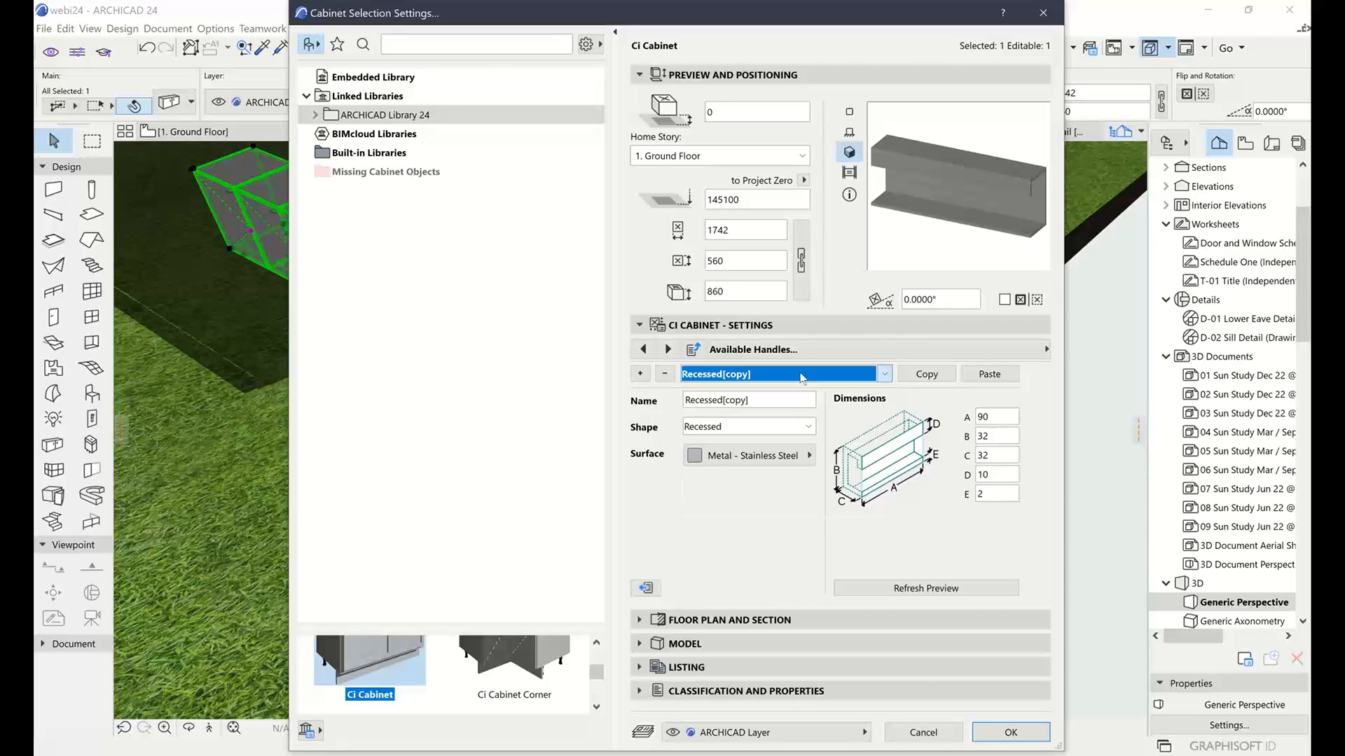
double_click(766, 402)
text(Custom Handle 1)
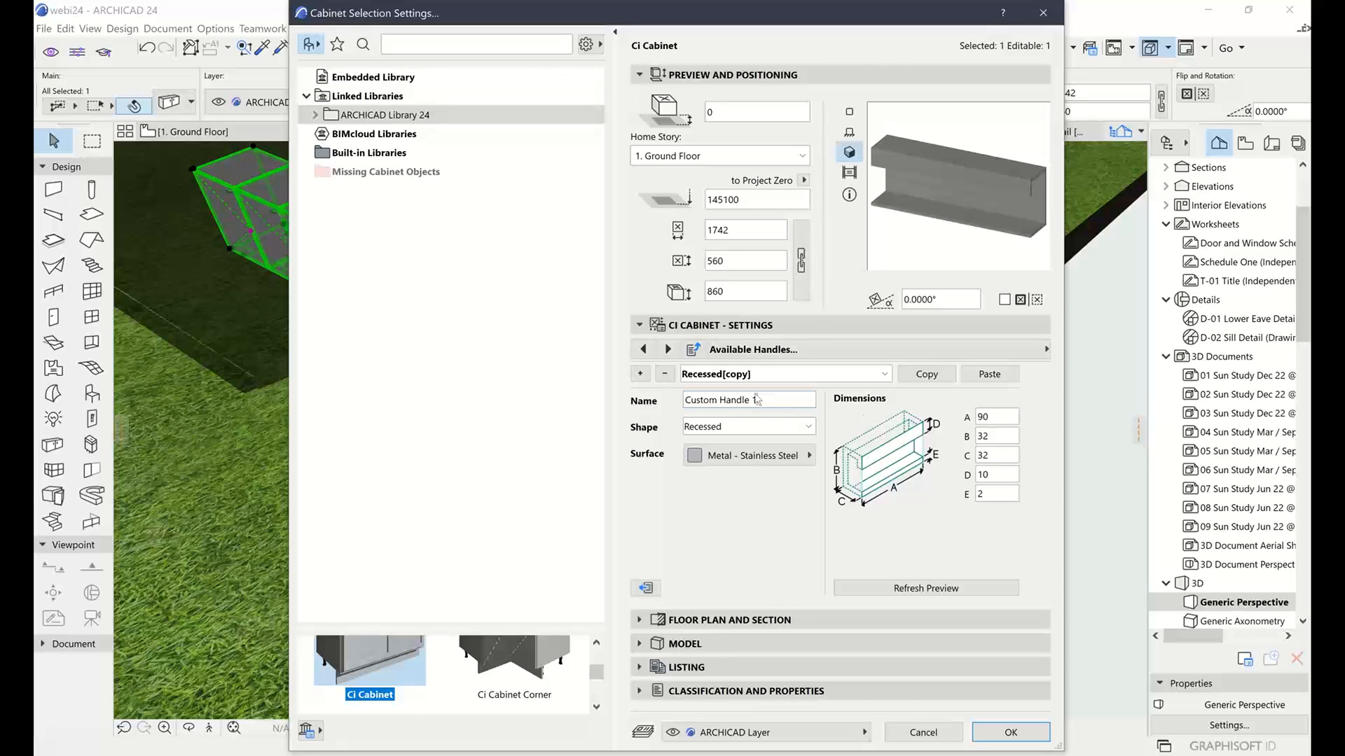
click(739, 428)
Set Custom Handle 1's shape to Custom Knob, keeping CH1 as the component
click(739, 429)
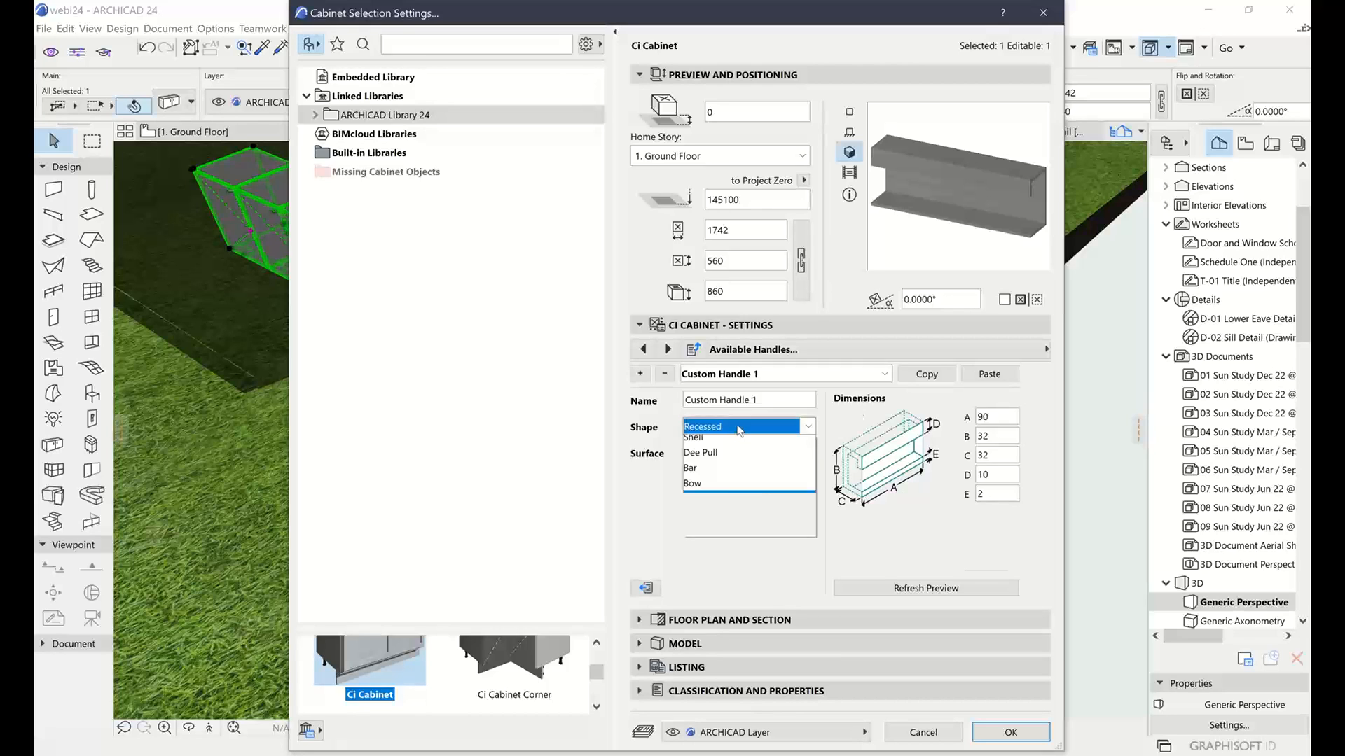
click(715, 583)
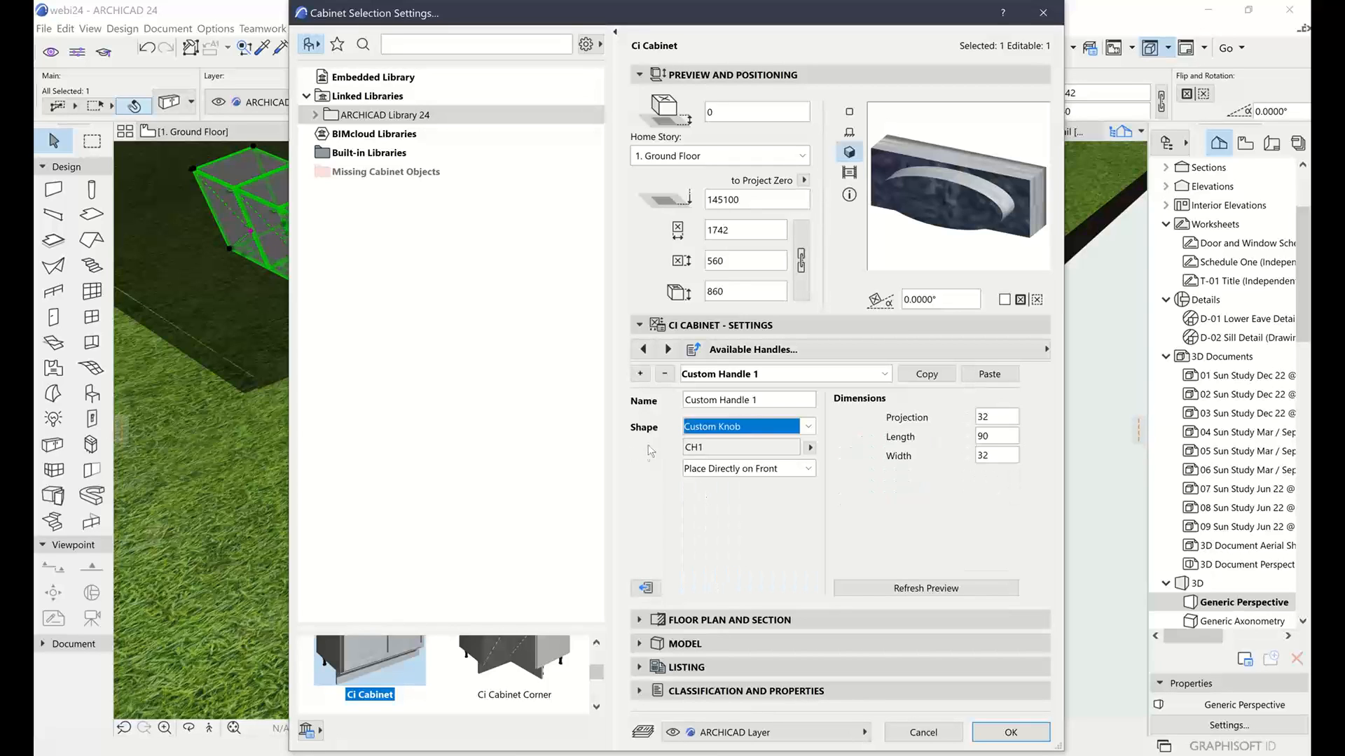
click(812, 449)
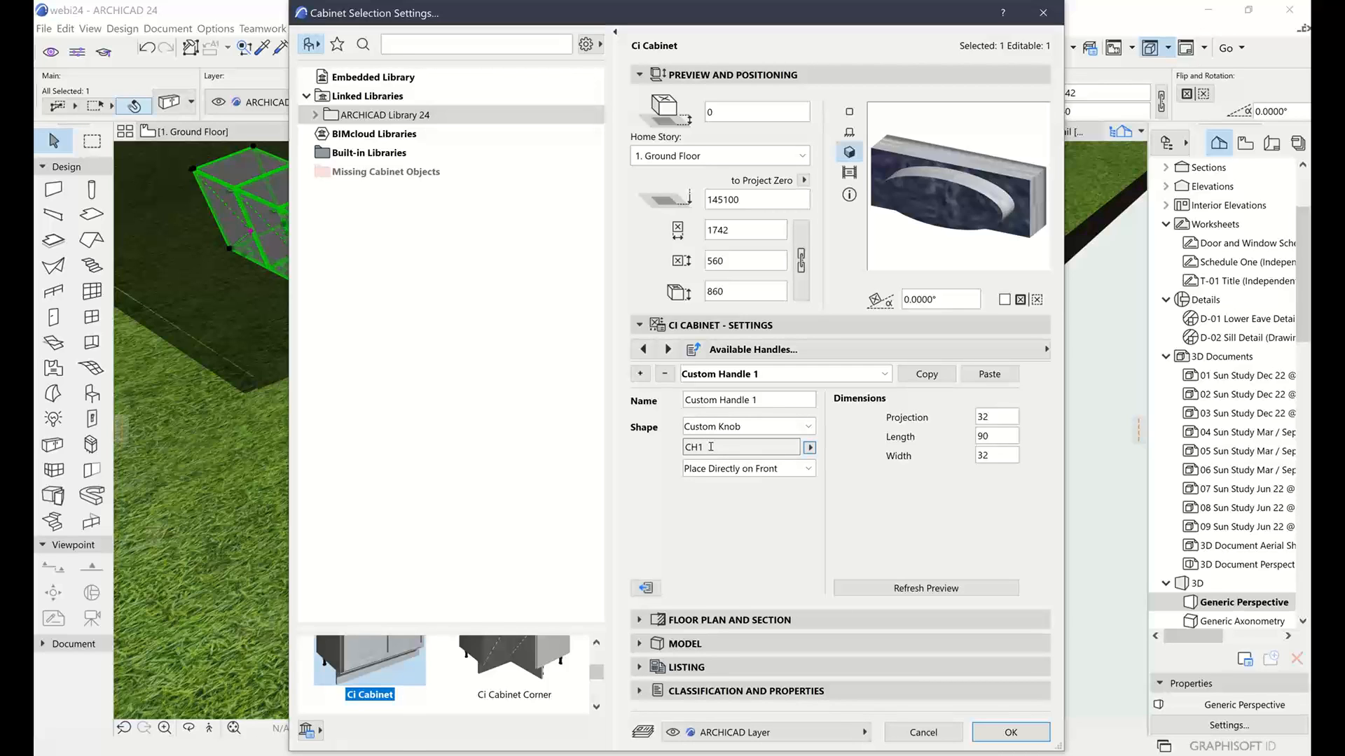
click(810, 448)
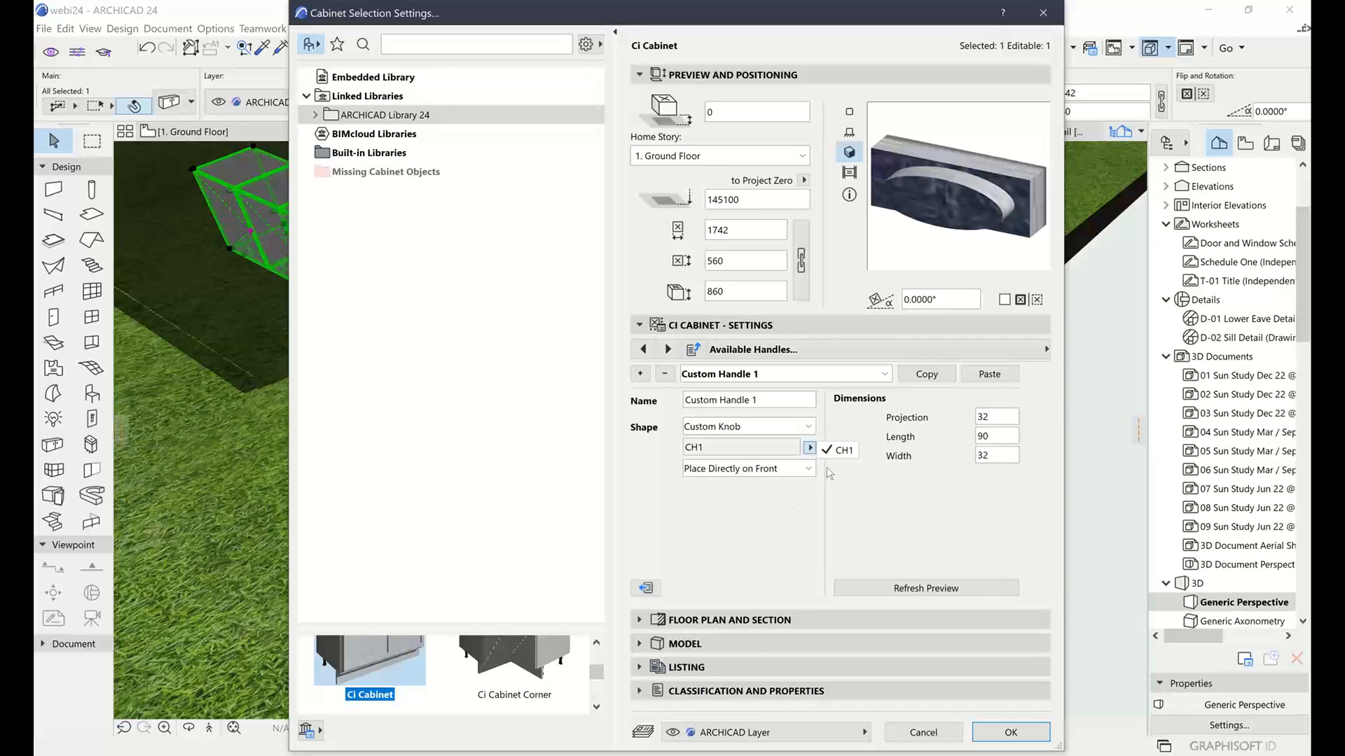
click(778, 536)
Set the handle's Projection, Length and Width to 64
drag(1003, 416, 950, 422)
text(64)
key(Tab)
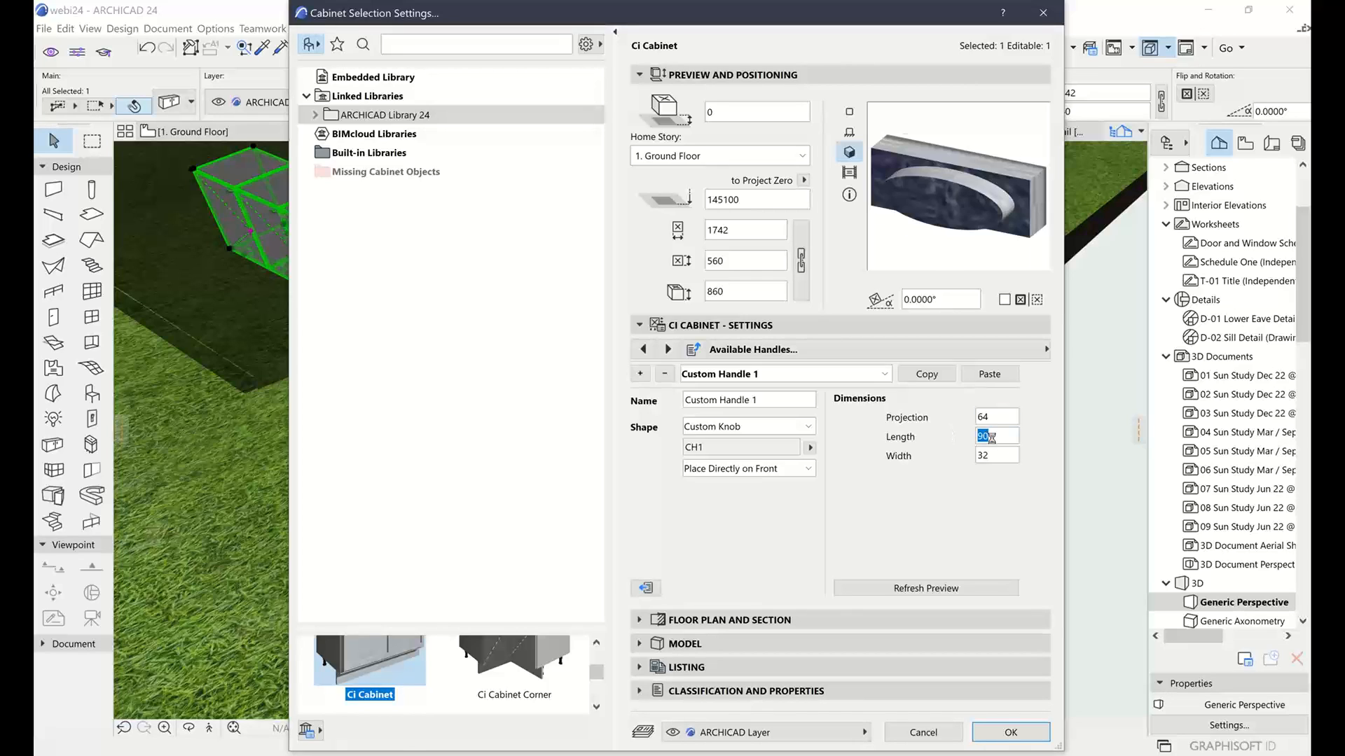
text(64)
key(Tab)
text(6)
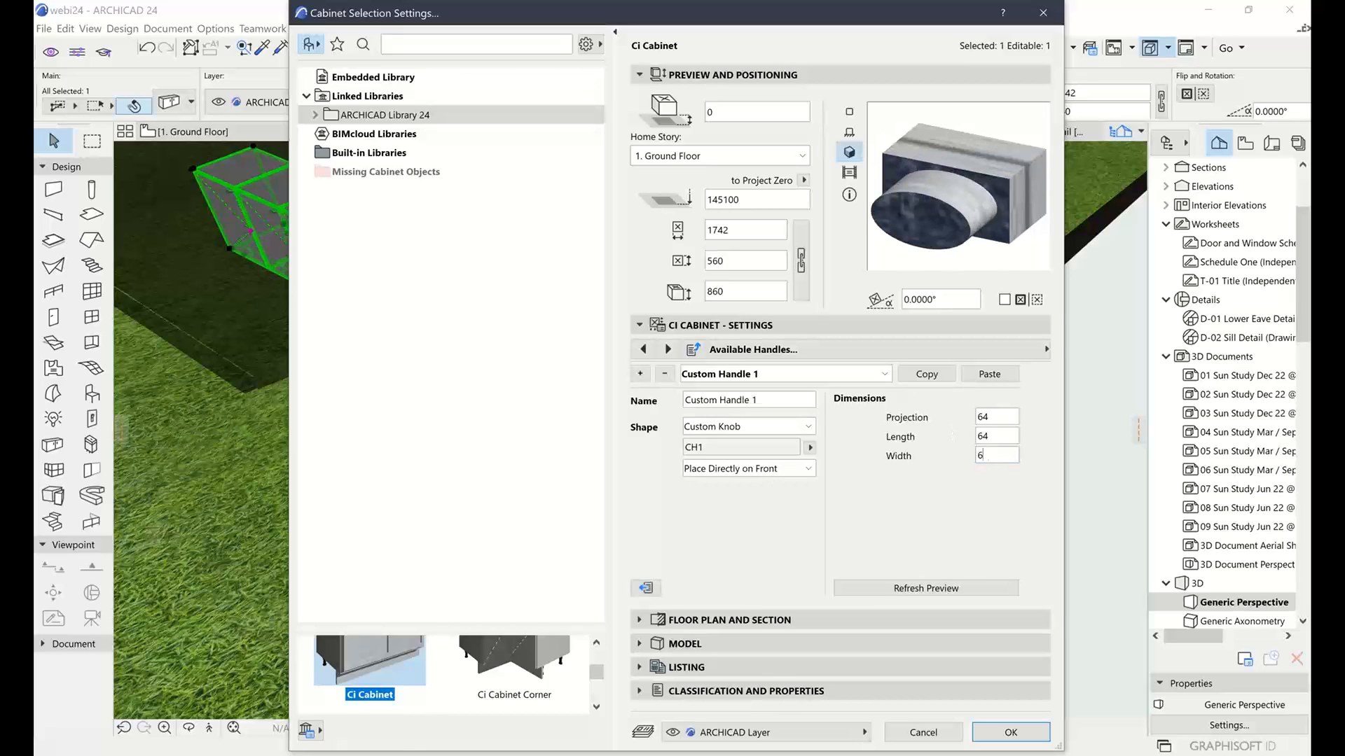
double_click(1004, 433)
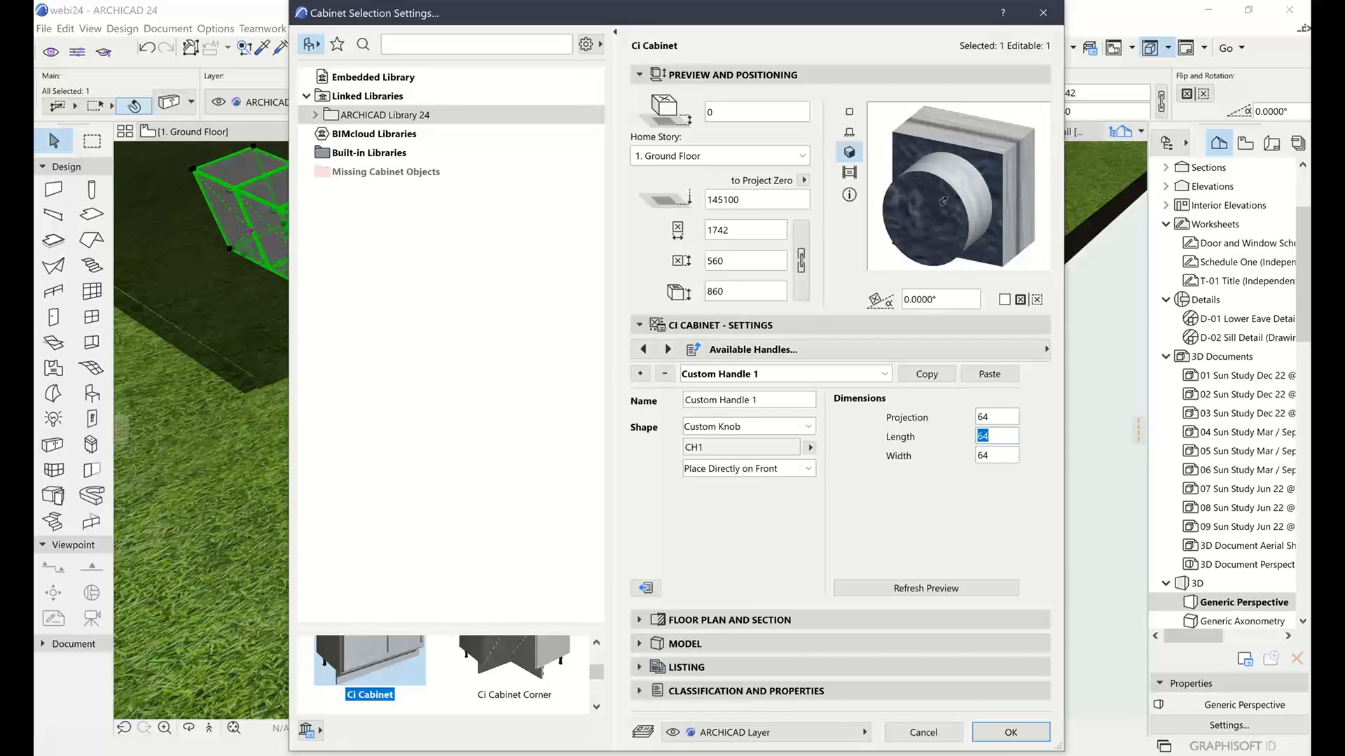
click(993, 436)
Keep Place Directly on Front, assign Custom Handle 1 to the doors on the Modules page, and confirm
click(741, 474)
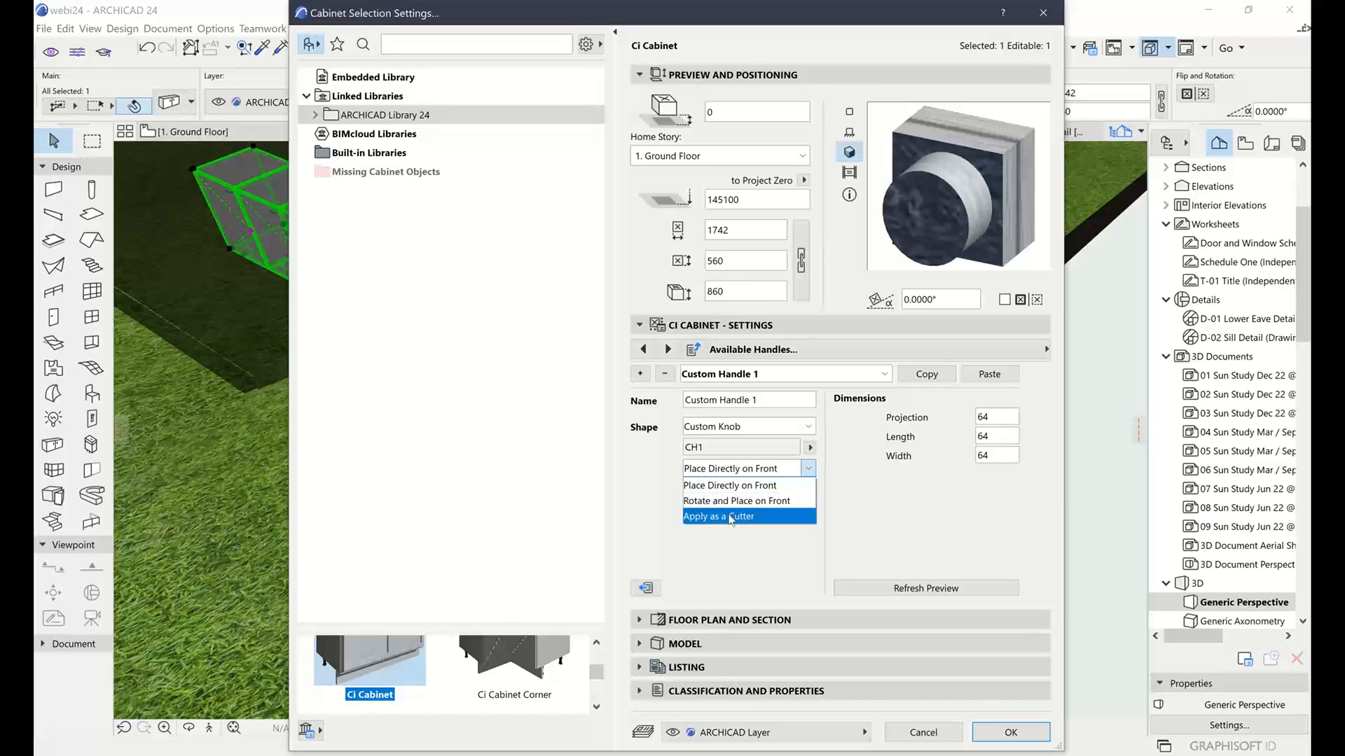
click(834, 506)
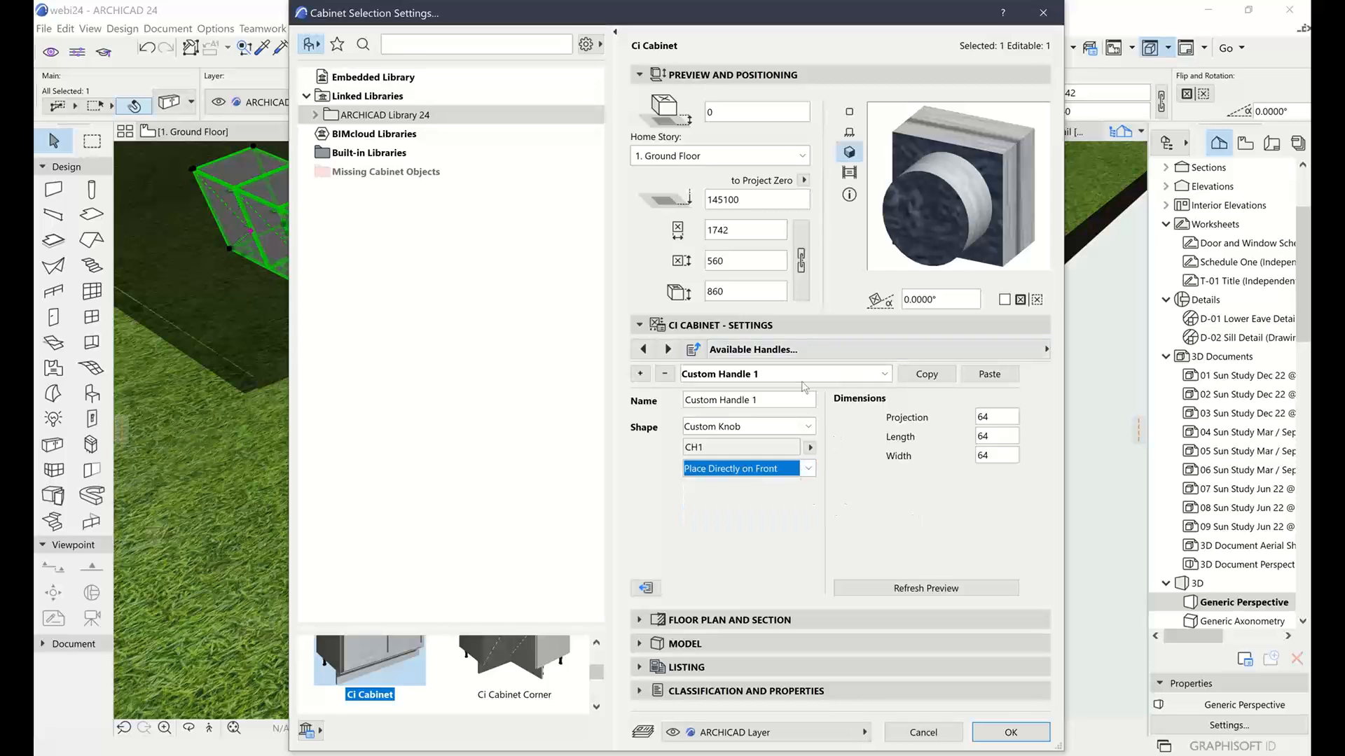
click(861, 353)
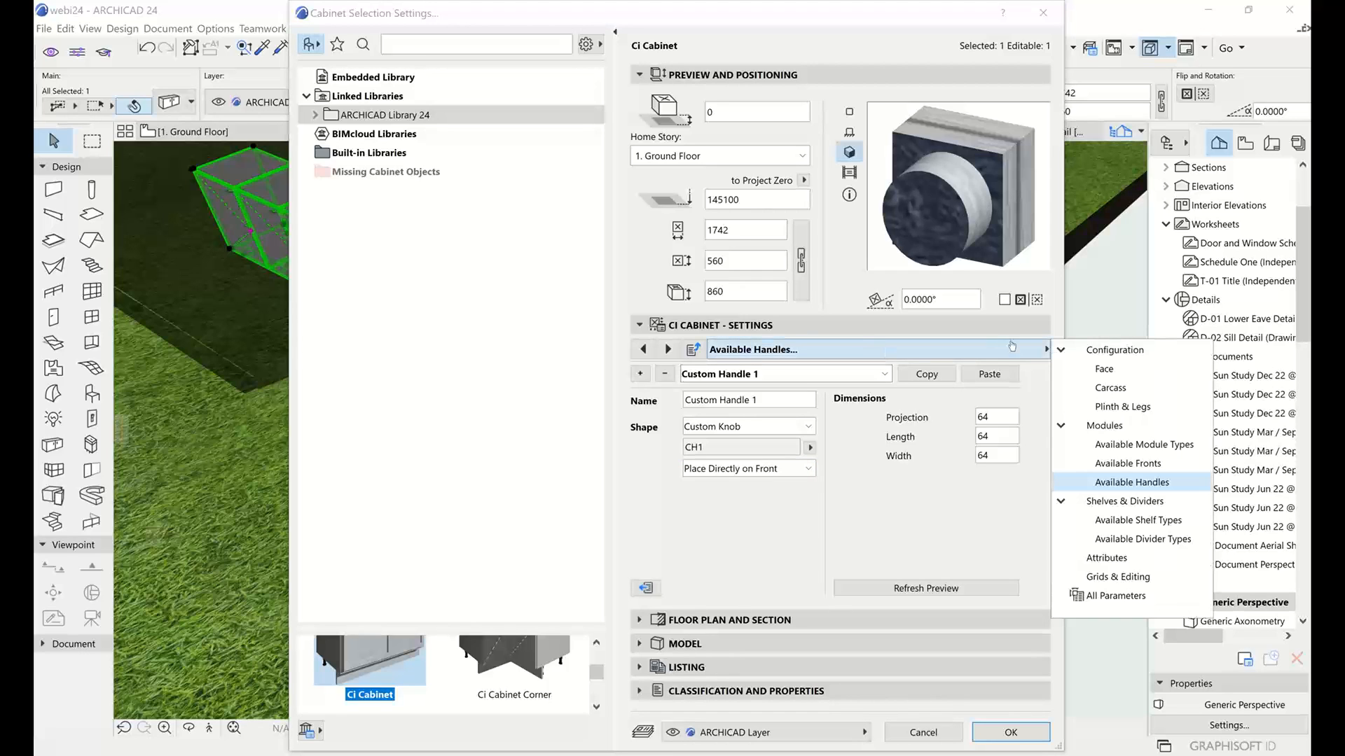
click(1105, 425)
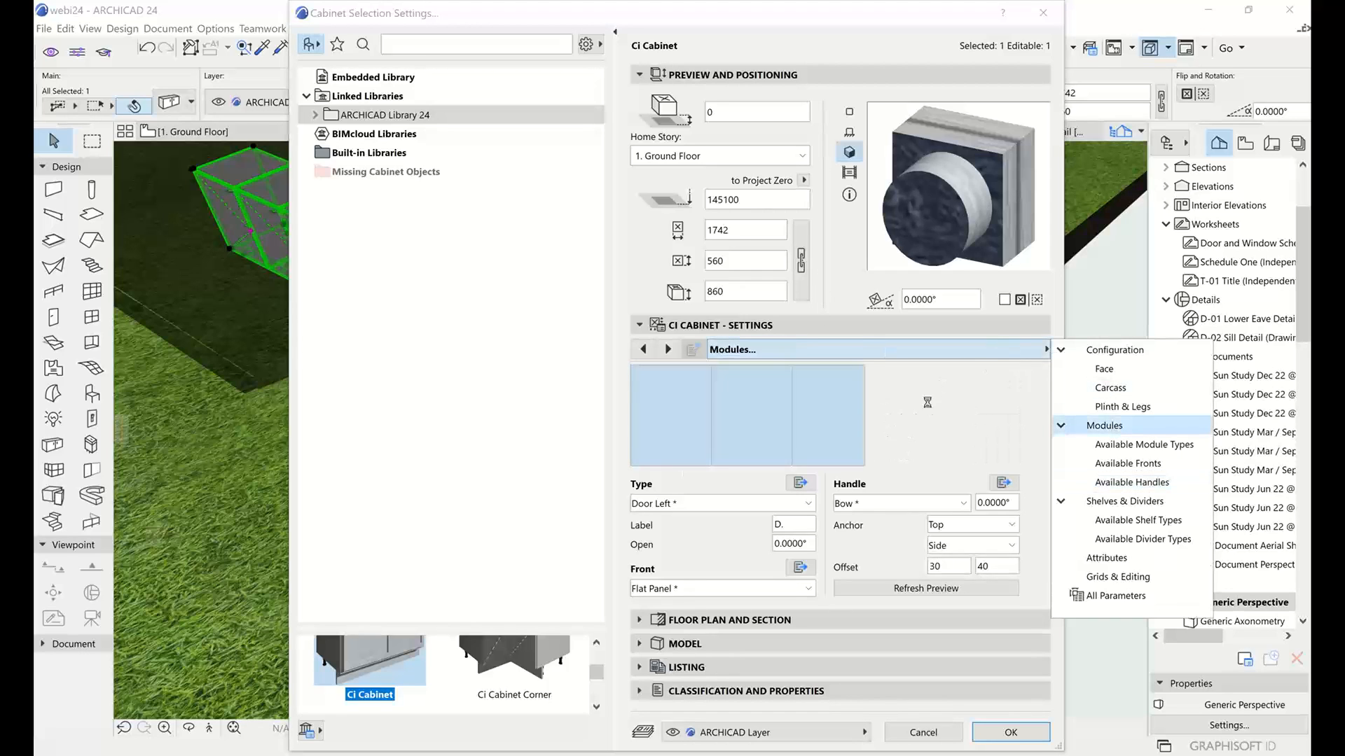
click(876, 504)
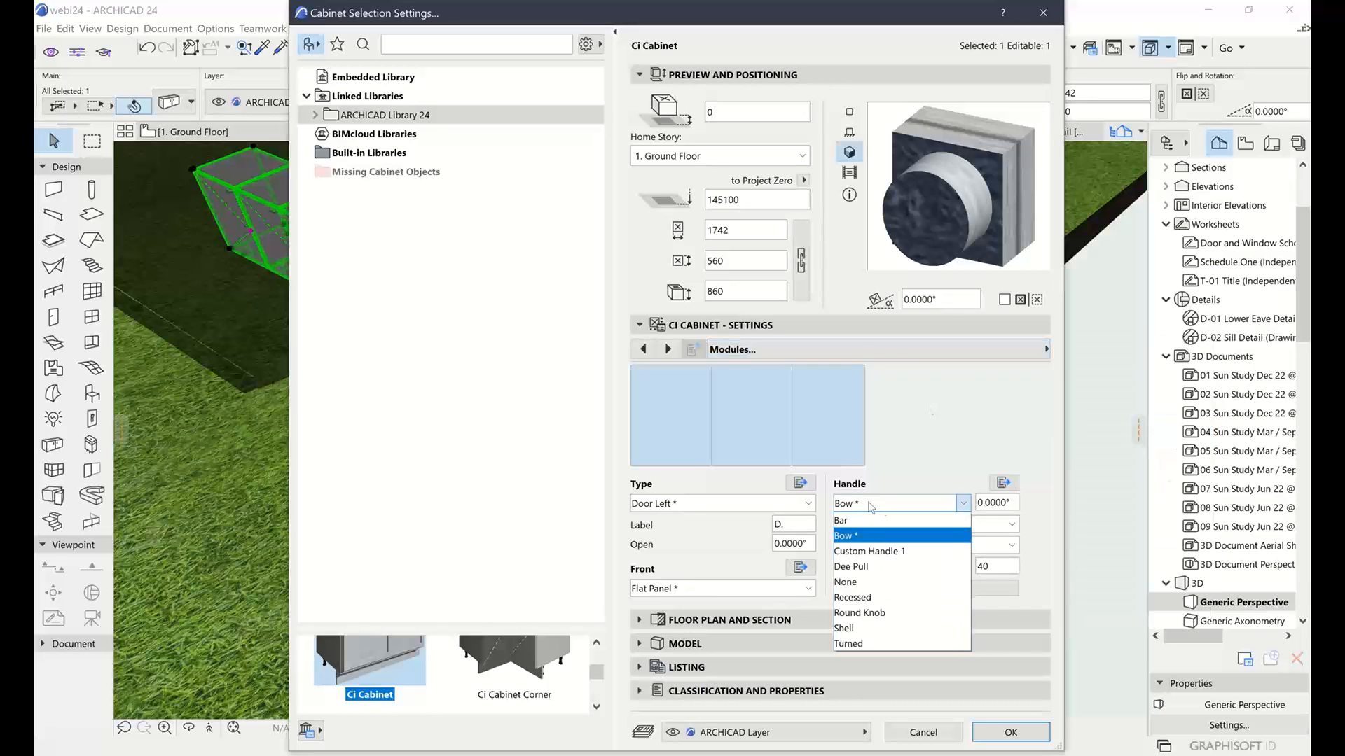
click(862, 552)
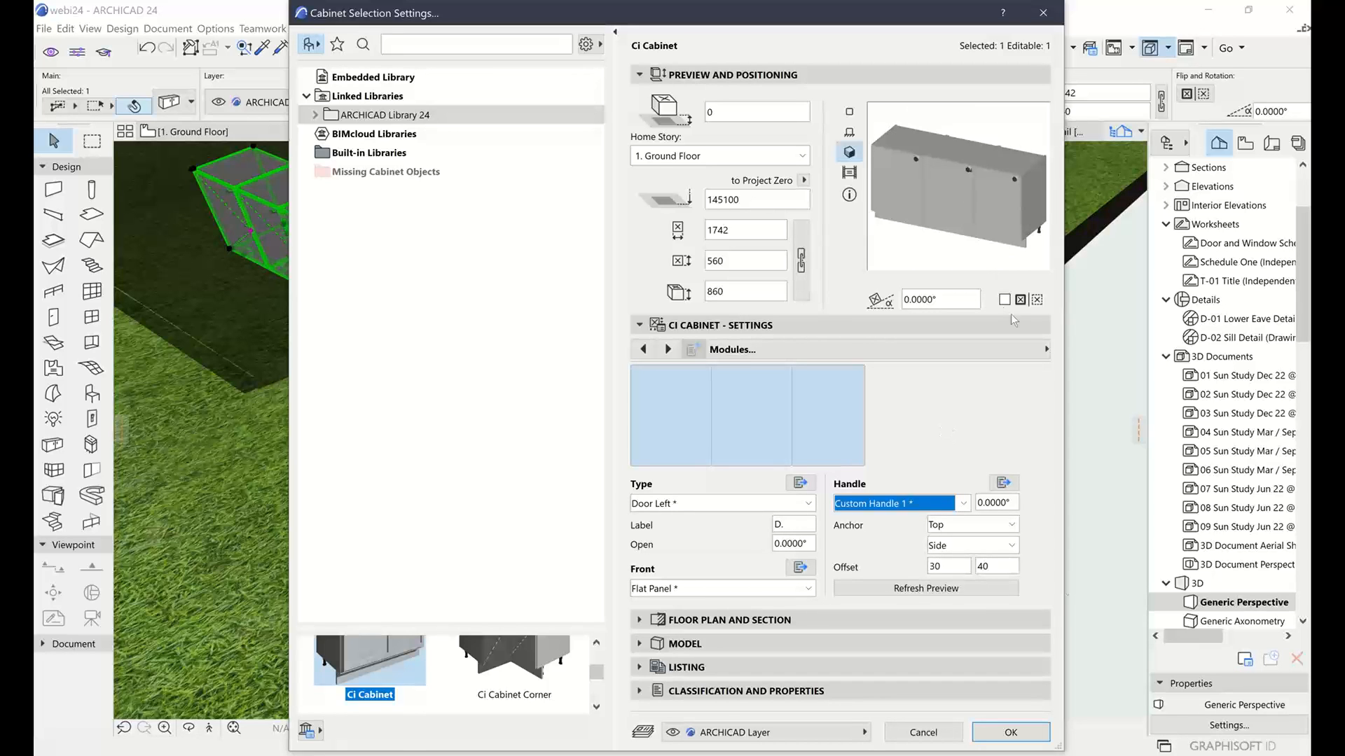
click(1010, 732)
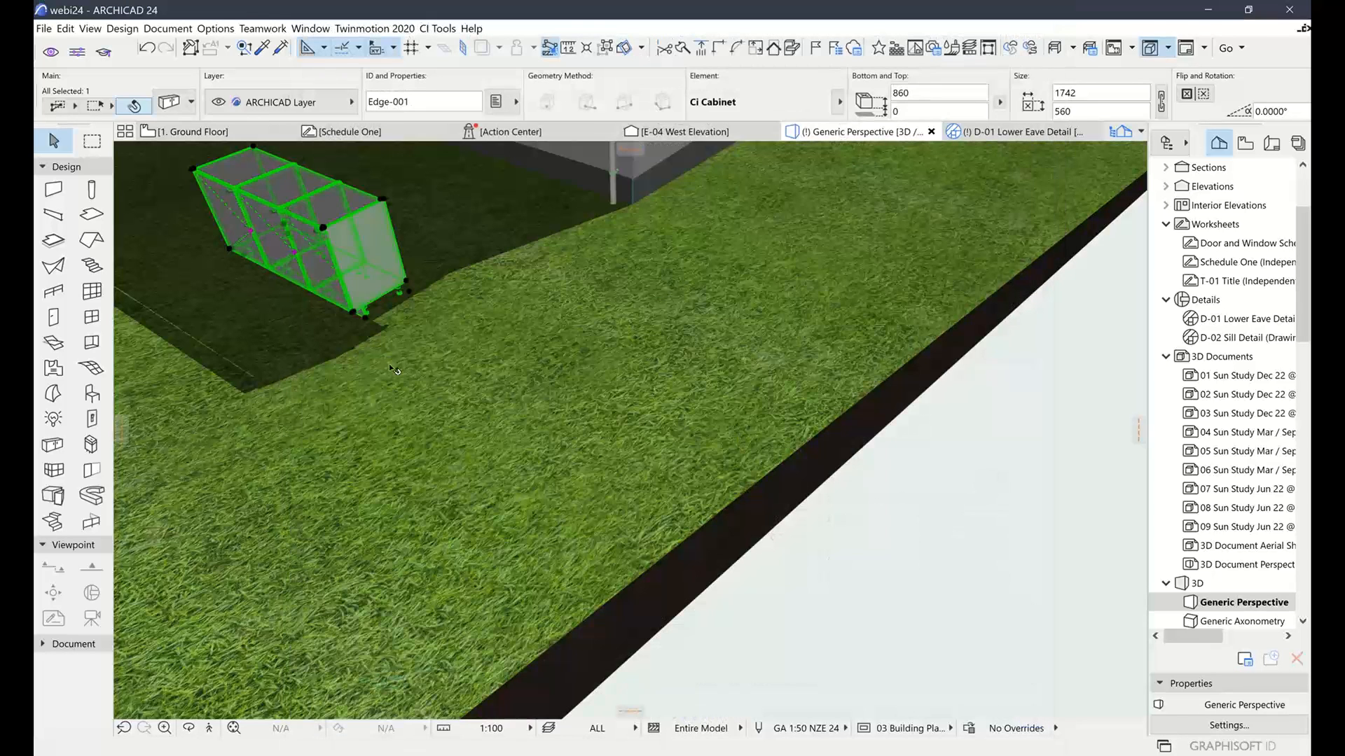
Inspect the cabinet's new round knobs in 3D, including its right end
middle_drag(346, 339, 786, 443)
scroll(790, 447, up, 8)
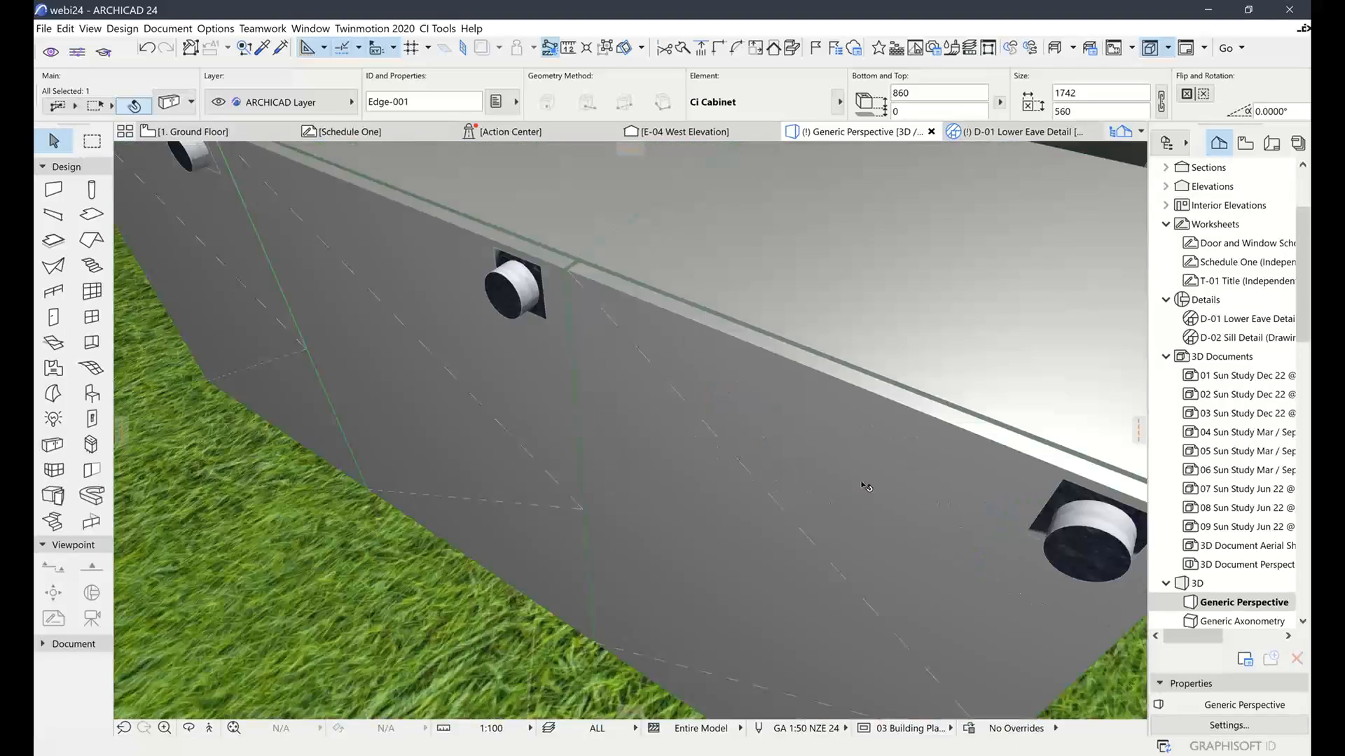
scroll(896, 504, down, 1)
middle_drag(757, 462, 760, 465)
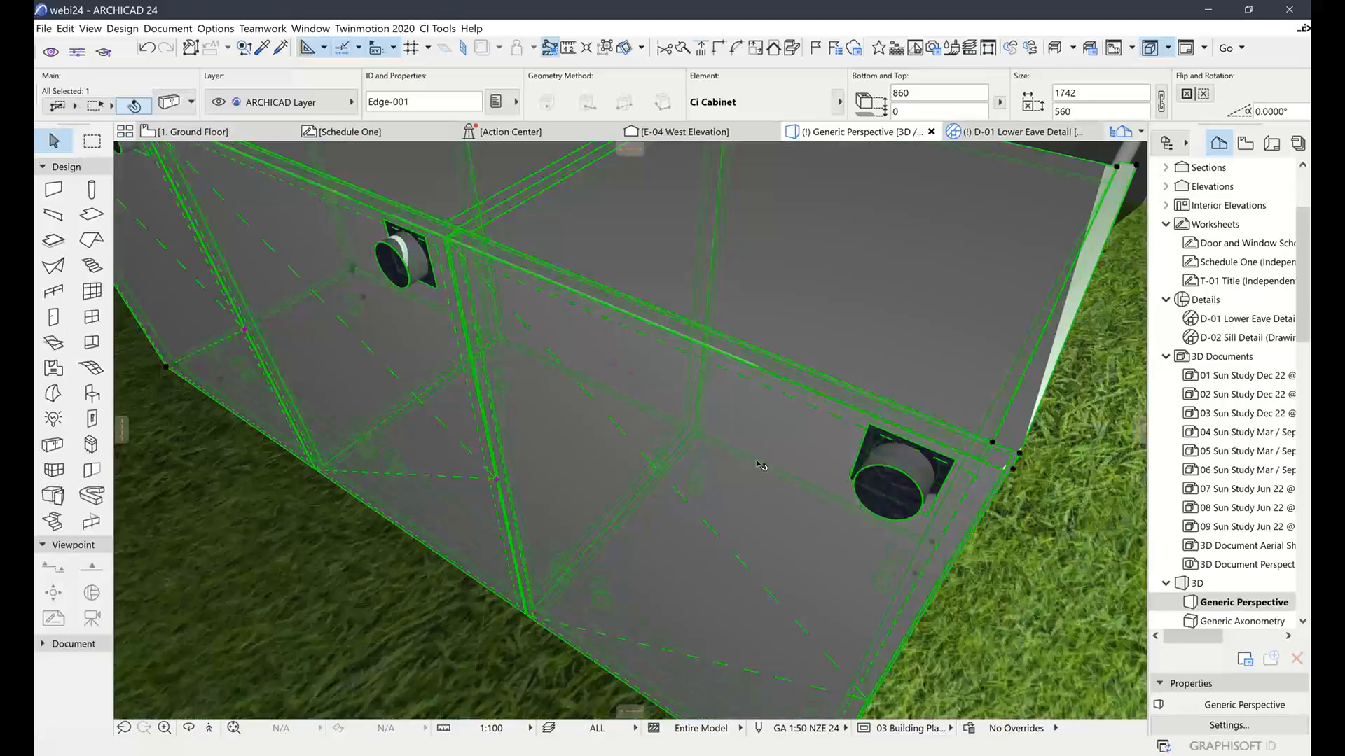
mouse_move(857, 513)
shift+middle_down()
mouse_move(816, 445)
mouse_move(859, 492)
shift+middle_up()
middle_drag(761, 446, 793, 499)
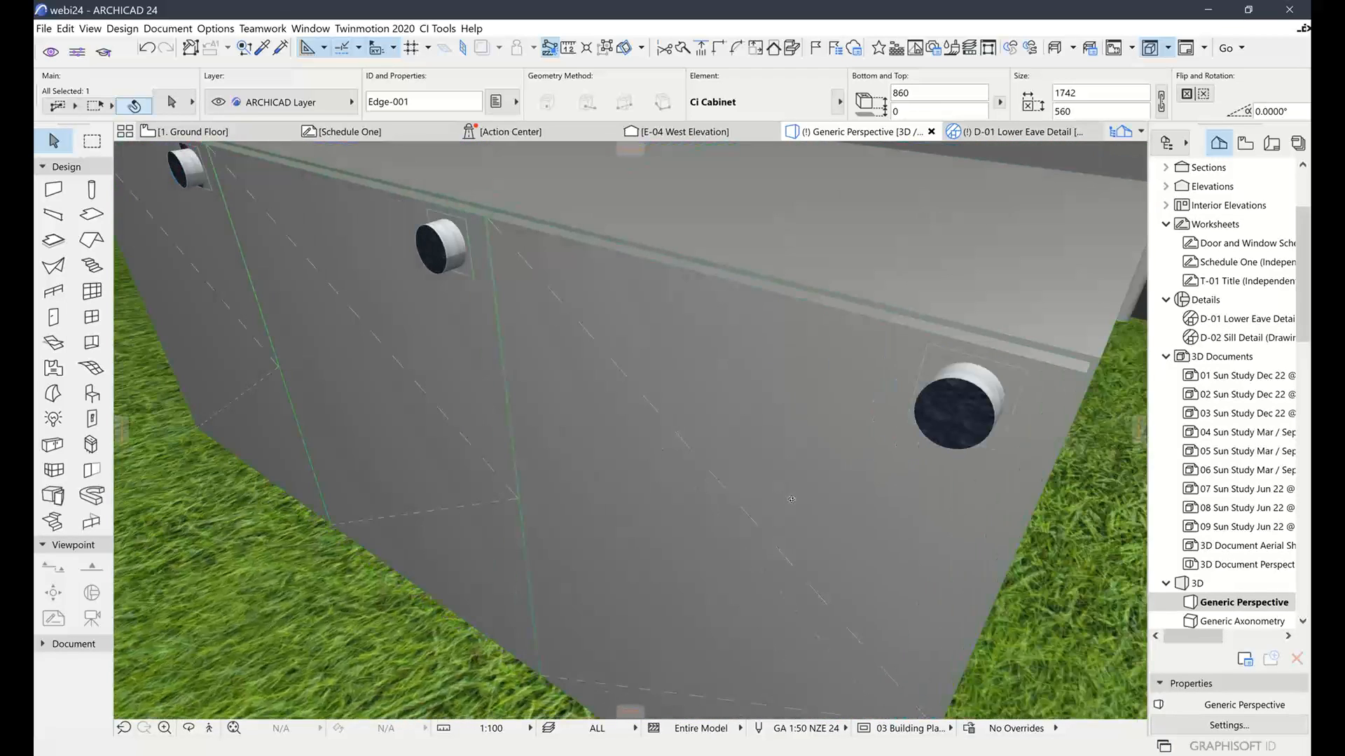
scroll(791, 499, down, 6)
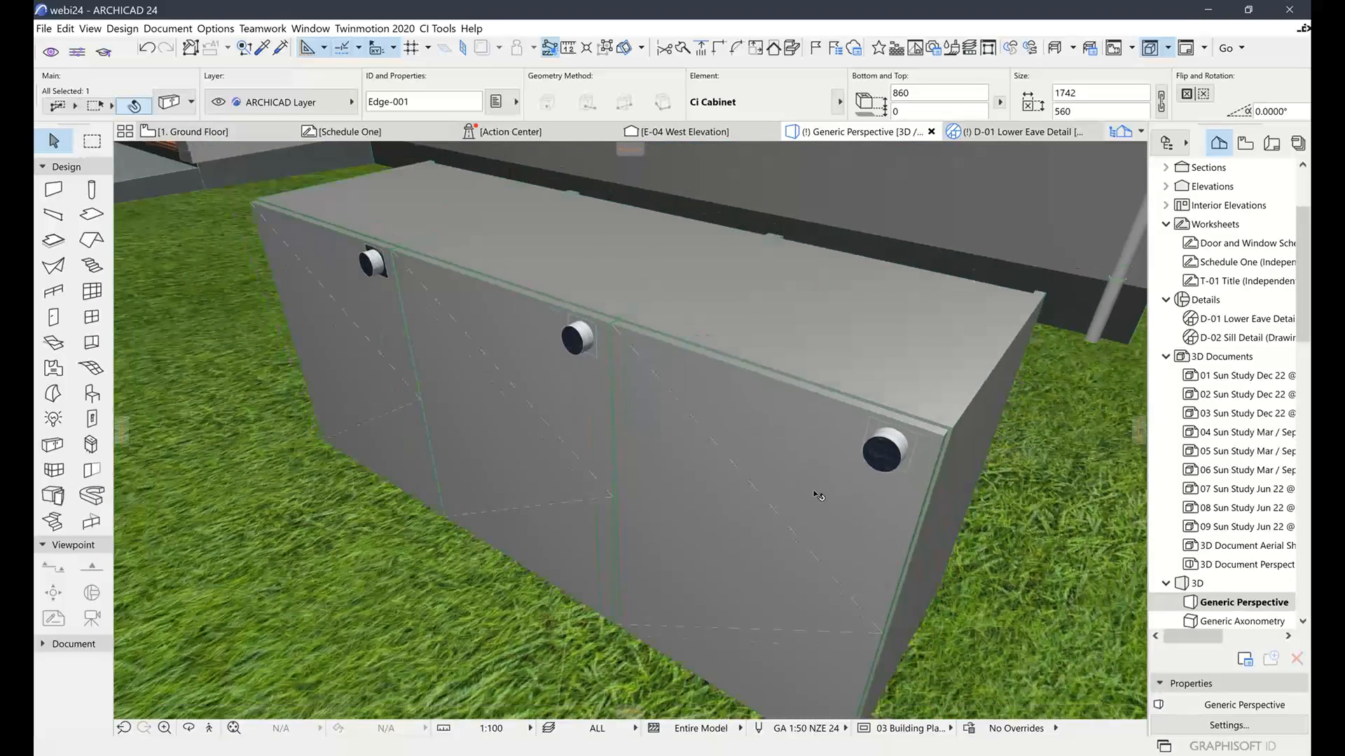
scroll(818, 495, down, 10)
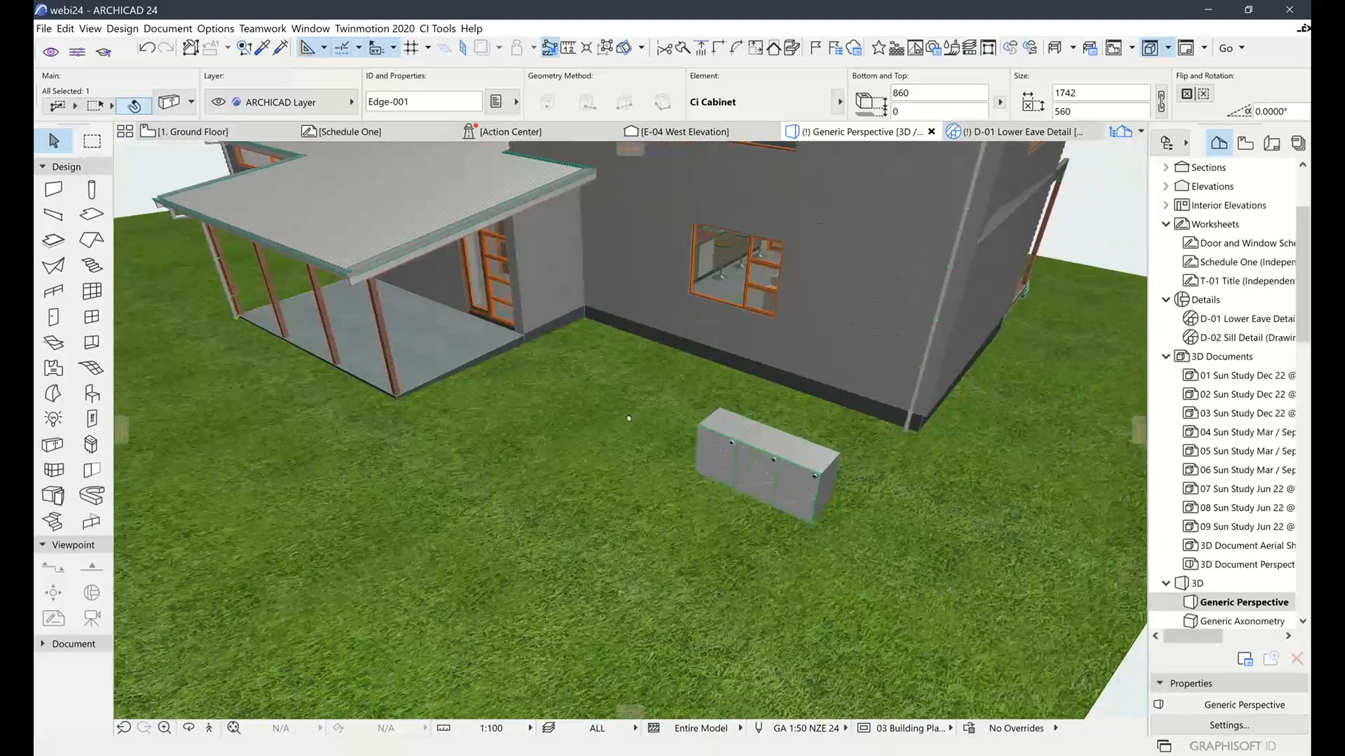
middle_drag(628, 418, 518, 369)
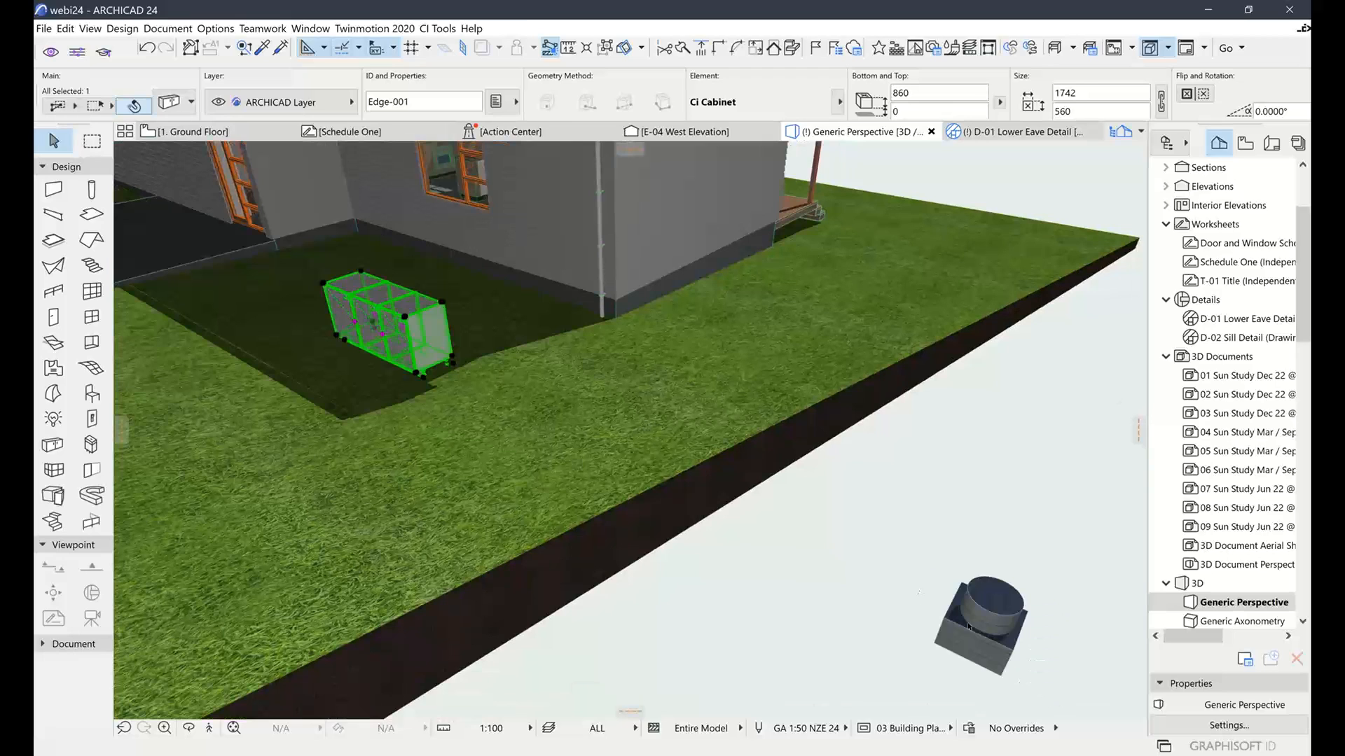
Deselect the cabinet and marquee-select both parts of the knob-and-box model at the lawn edge
click(892, 576)
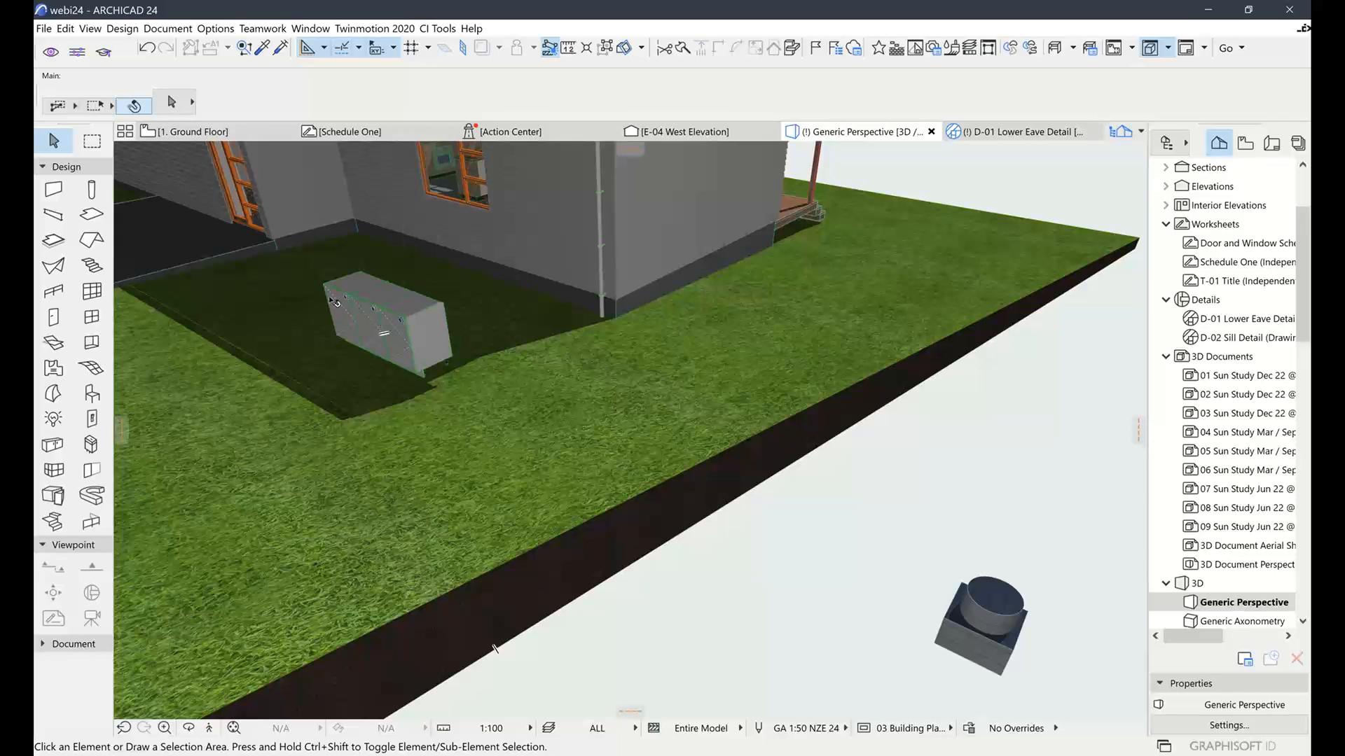
scroll(354, 304, up, 5)
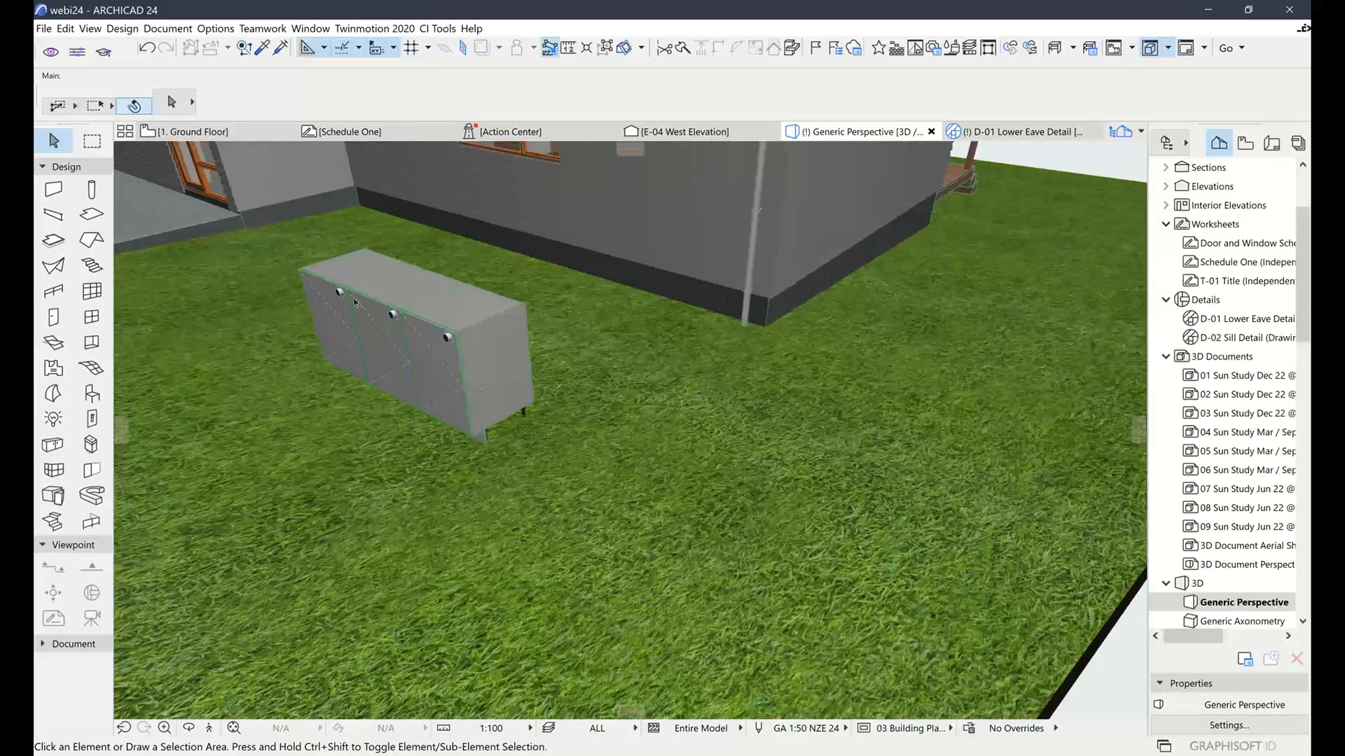
scroll(360, 303, up, 3)
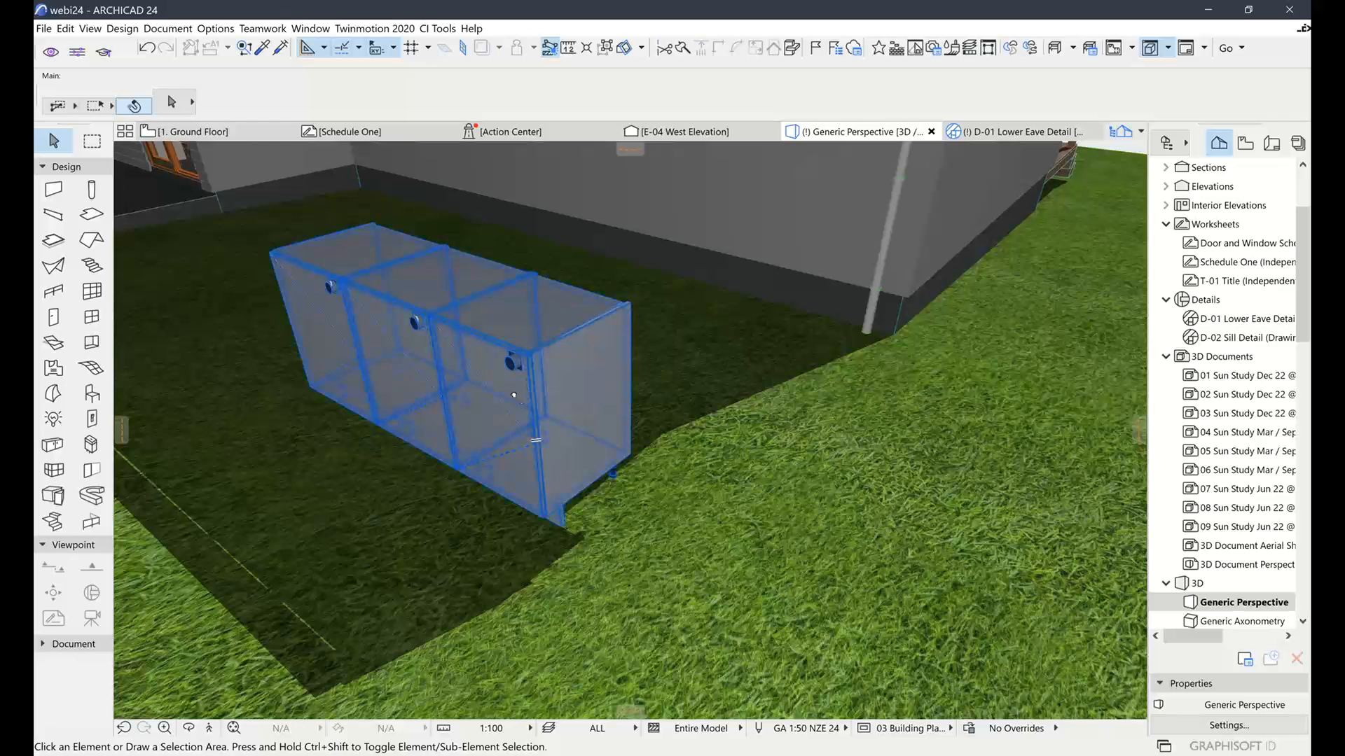
middle_drag(516, 394, 725, 456)
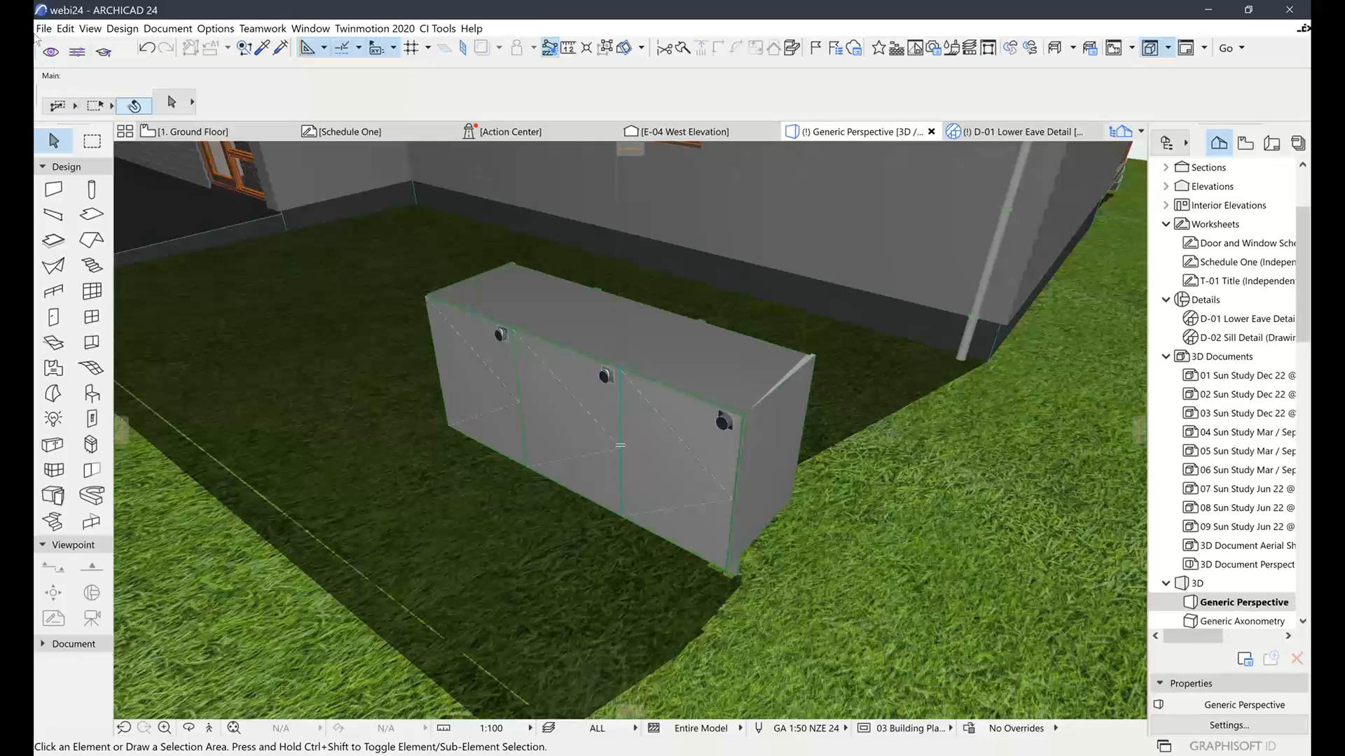
scroll(811, 489, down, 5)
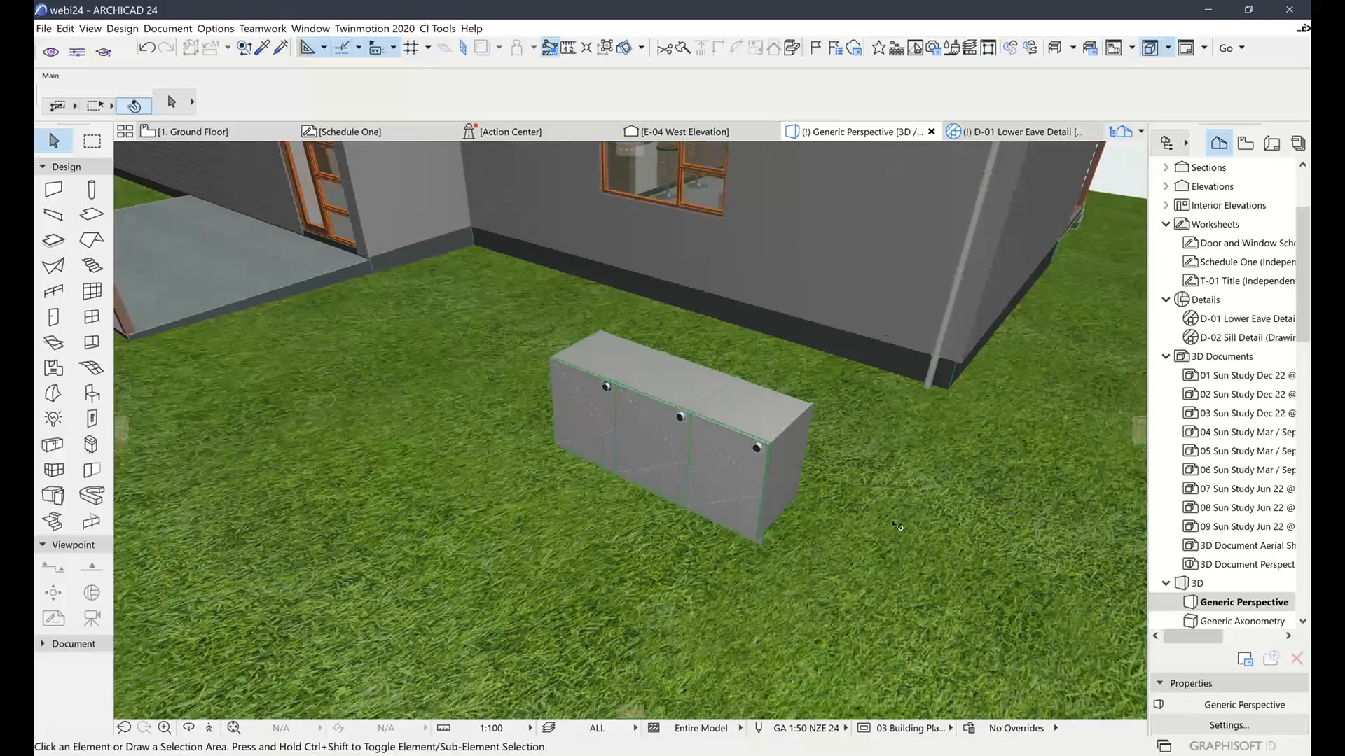
mouse_move(810, 490)
middle_down()
mouse_move(742, 413)
mouse_move(291, 271)
mouse_move(304, 196)
middle_up()
drag(785, 482, 1050, 699)
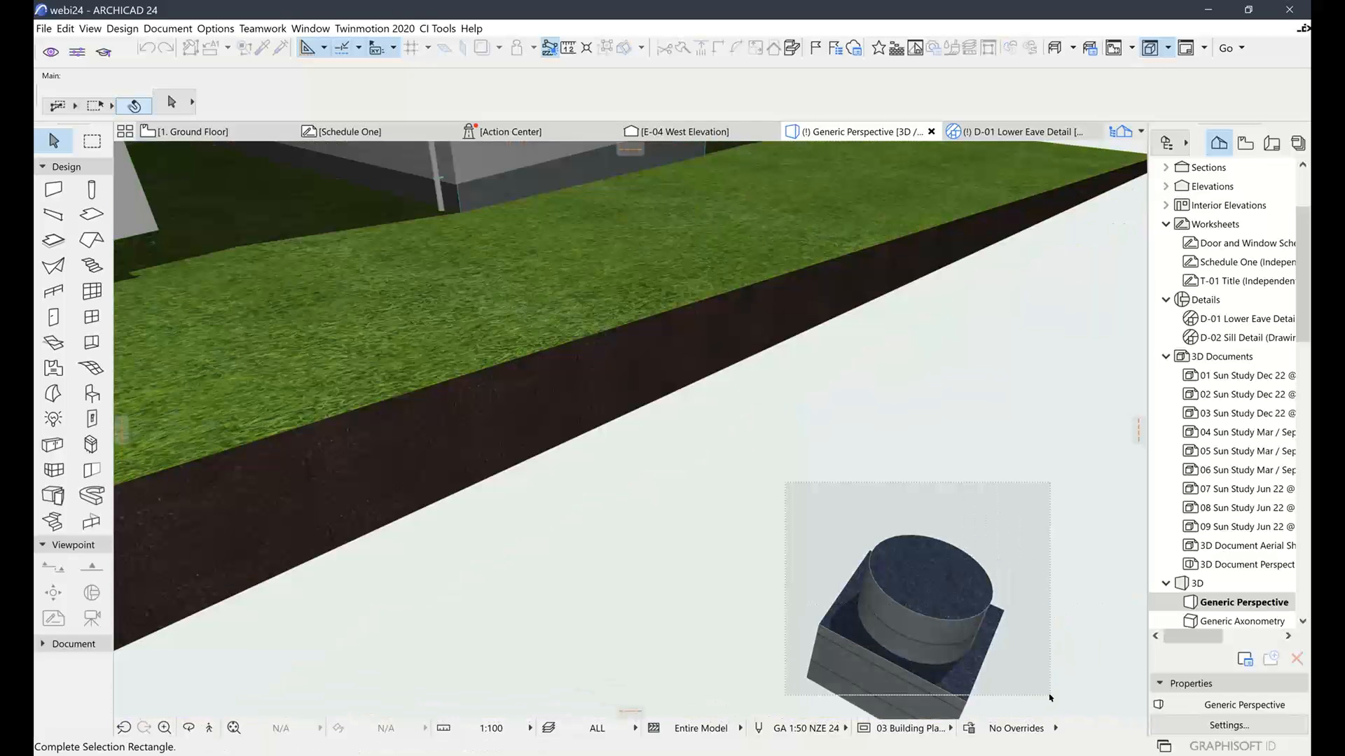
Browse the File menu's library-part save options, then dismiss the menu without saving
click(43, 31)
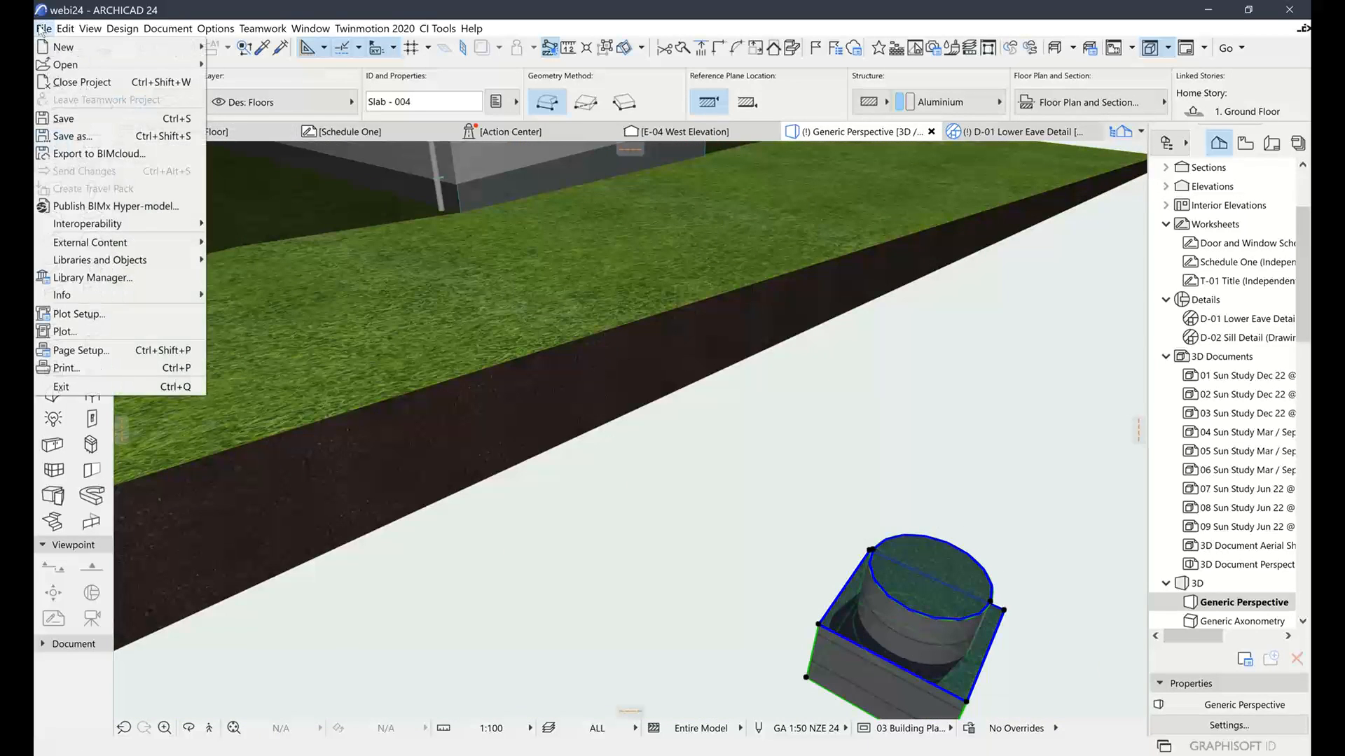
click(43, 33)
click(43, 32)
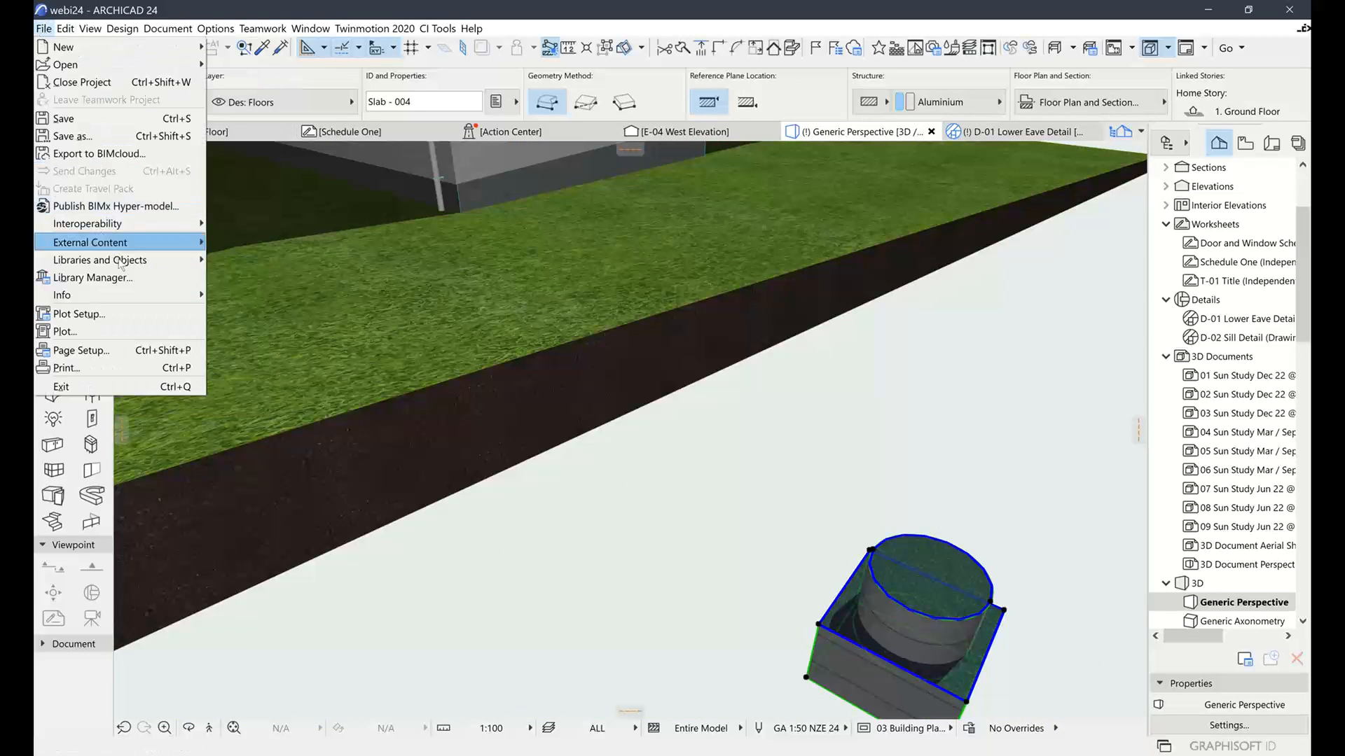
mouse_move(119, 260)
mouse_move(301, 376)
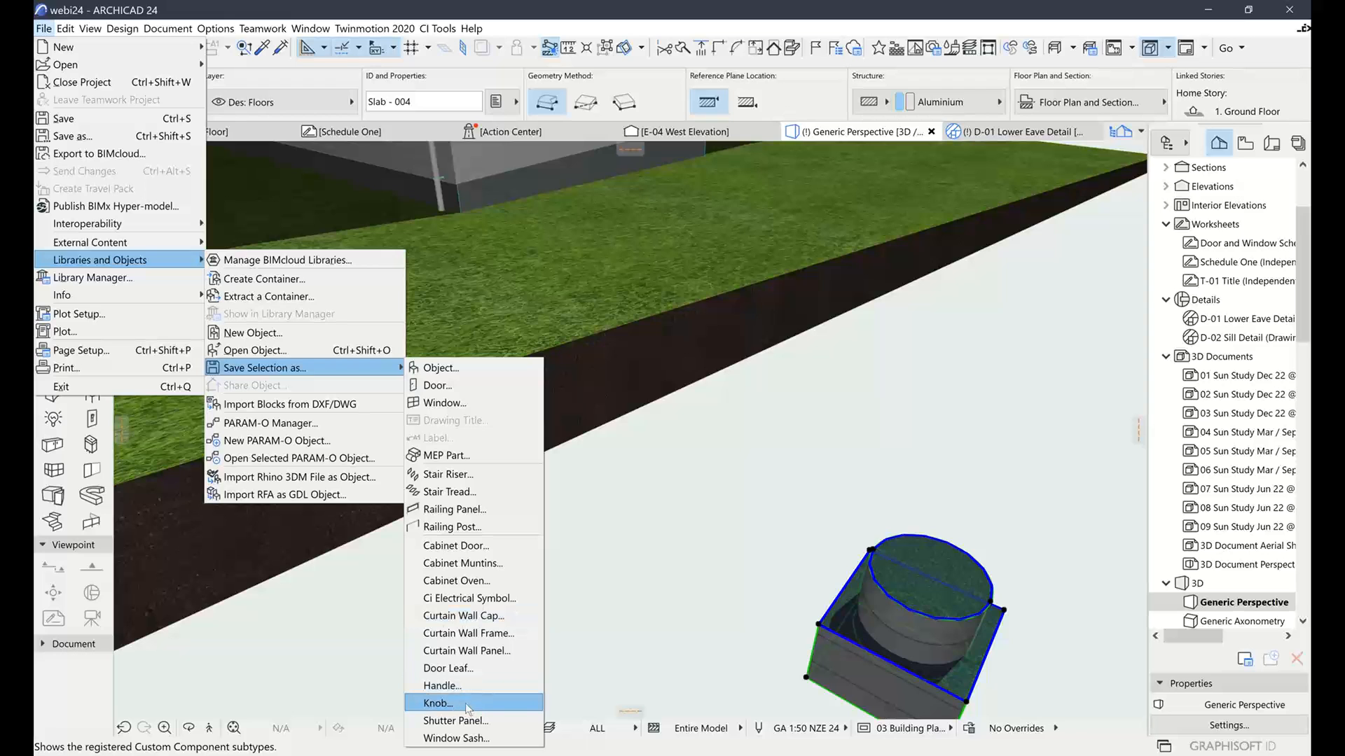
click(697, 579)
Zoom out, clear the selection and switch to the 1. Ground Floor plan
scroll(481, 456, down, 5)
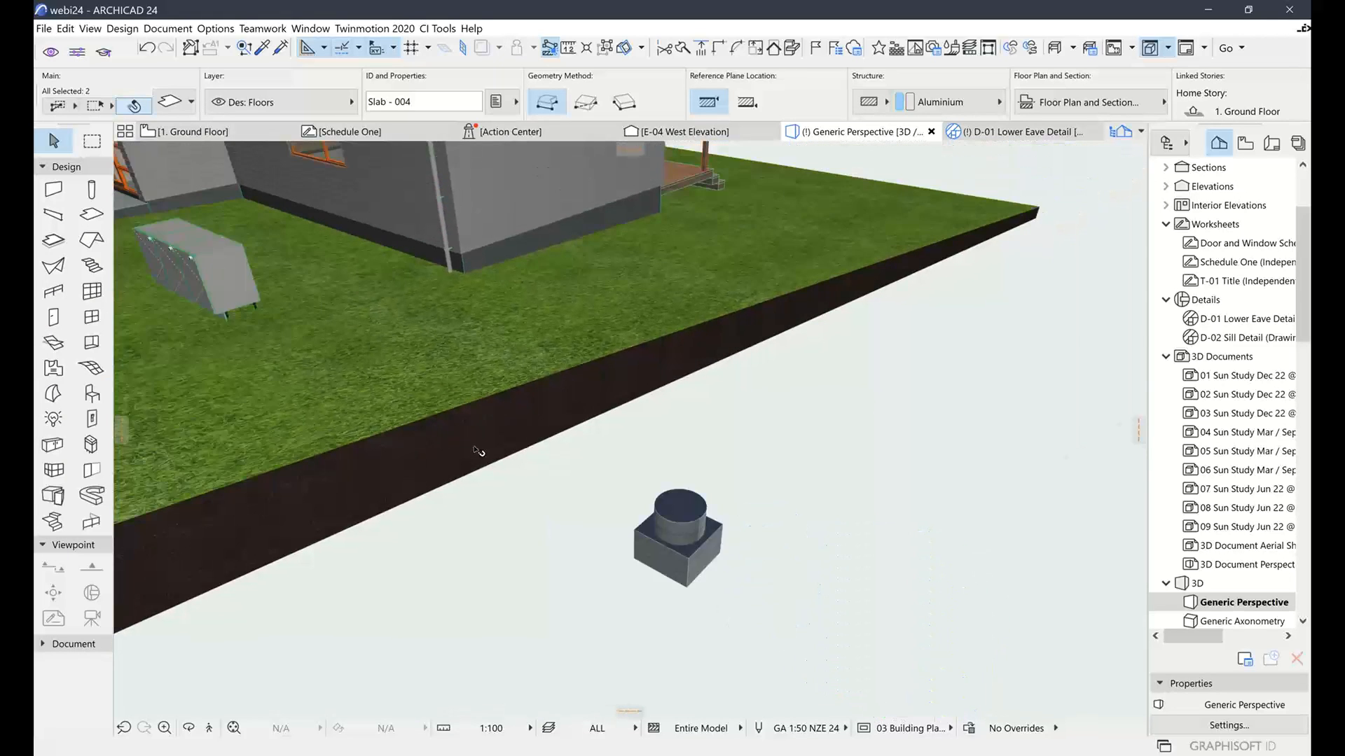
scroll(476, 451, down, 2)
click(705, 549)
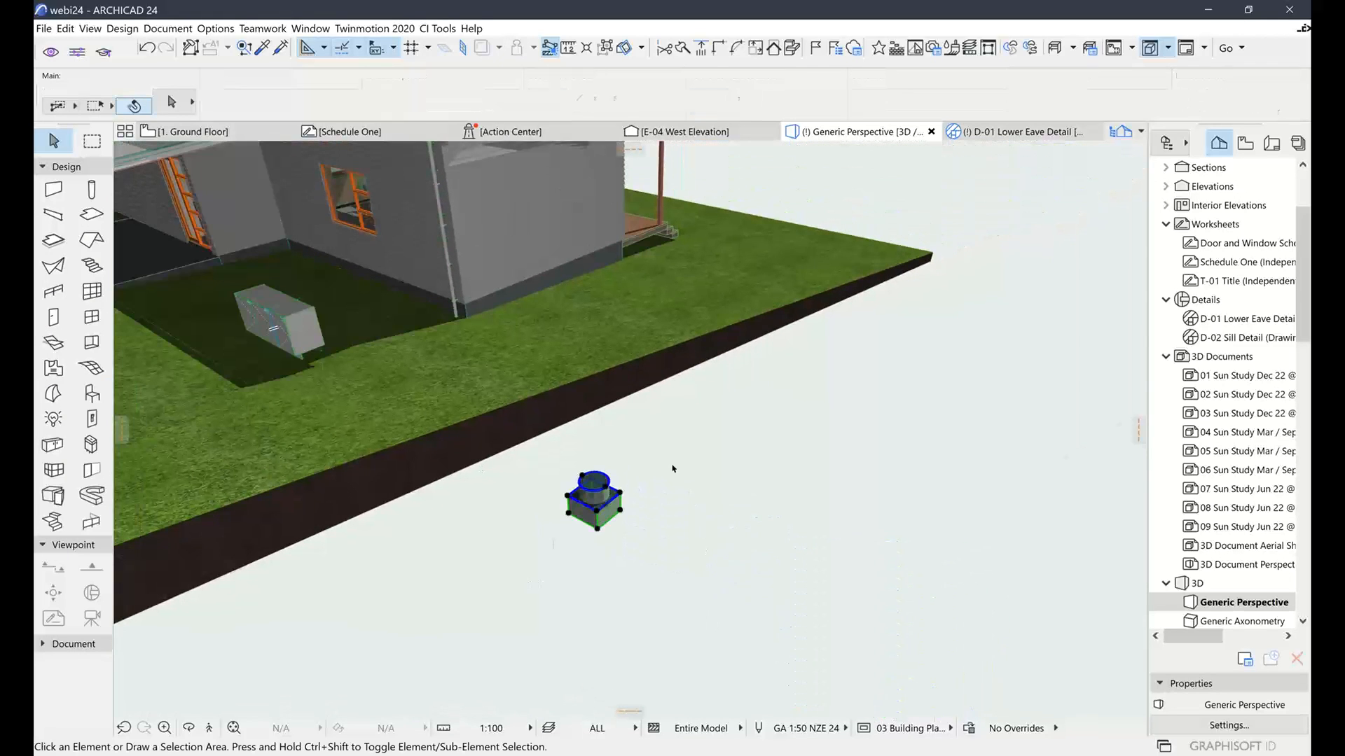
click(218, 133)
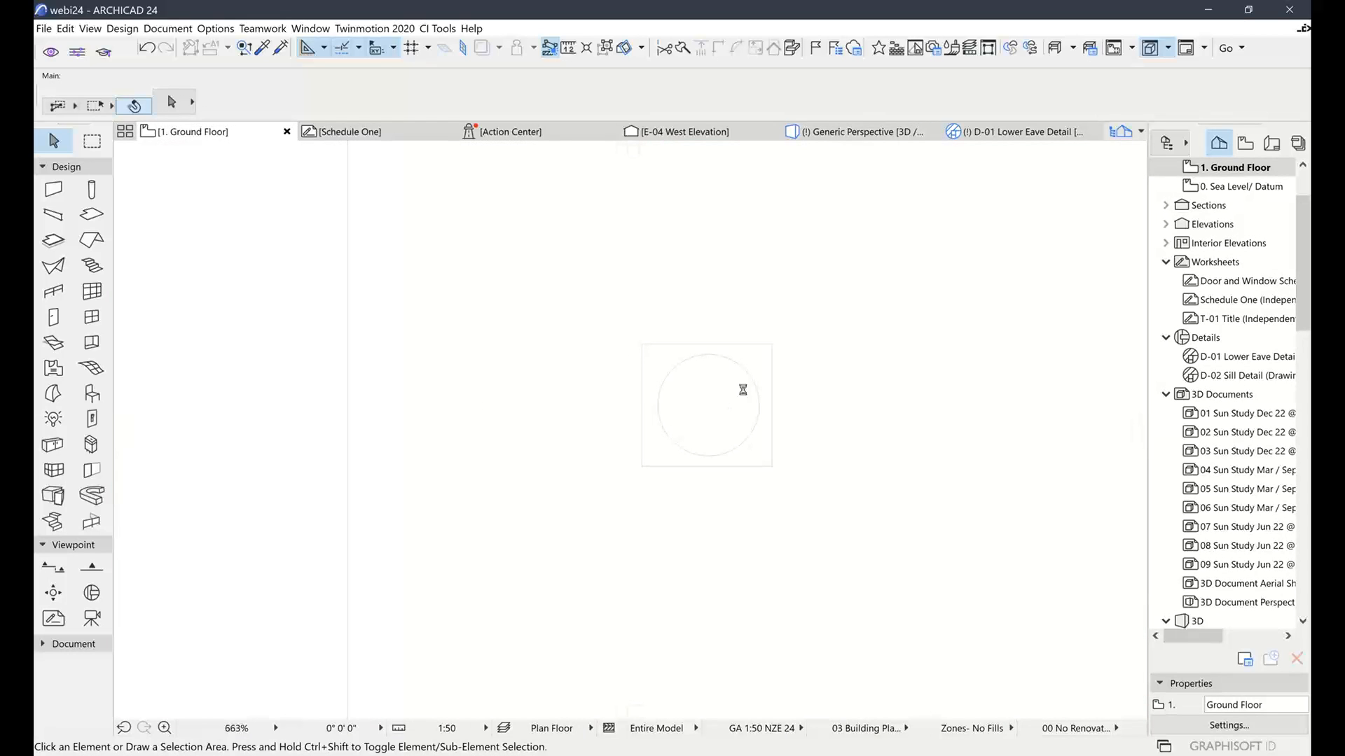
scroll(725, 375, down, 4)
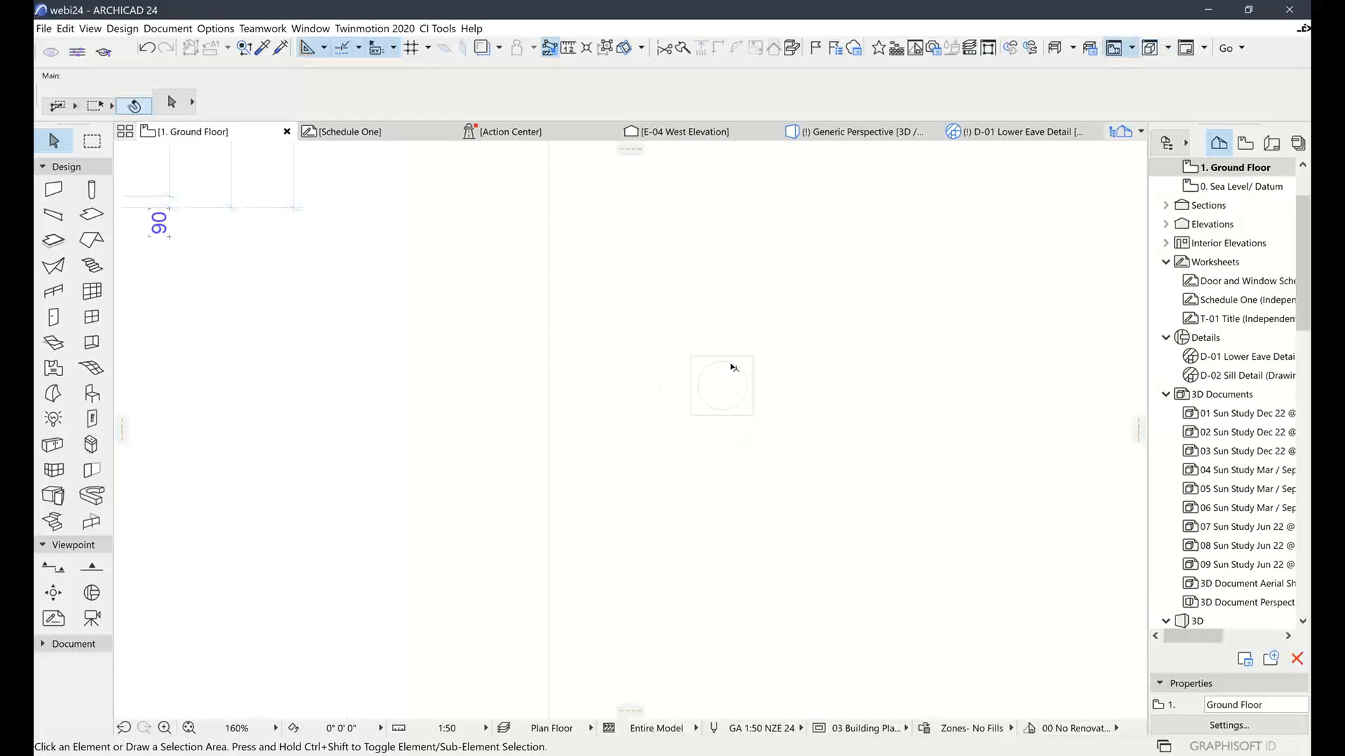
scroll(706, 378, down, 3)
middle_drag(741, 358, 736, 251)
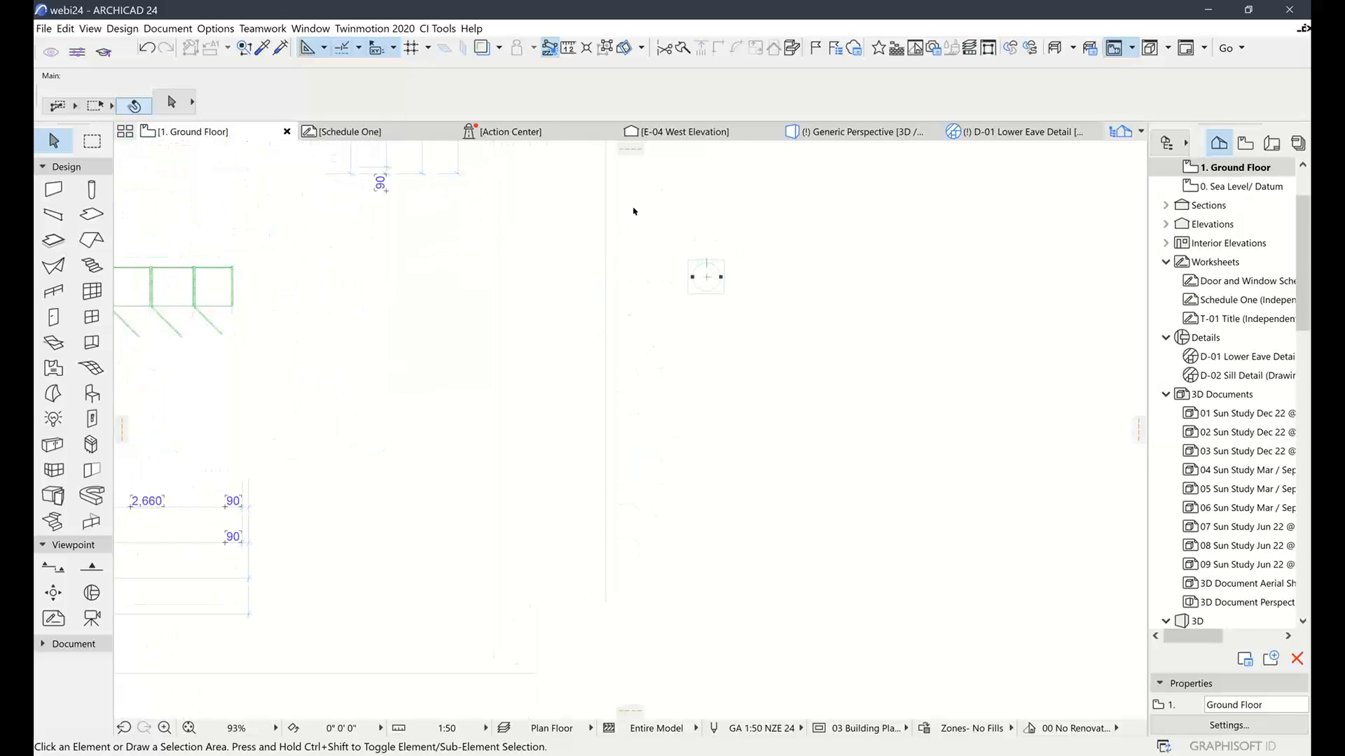
click(174, 263)
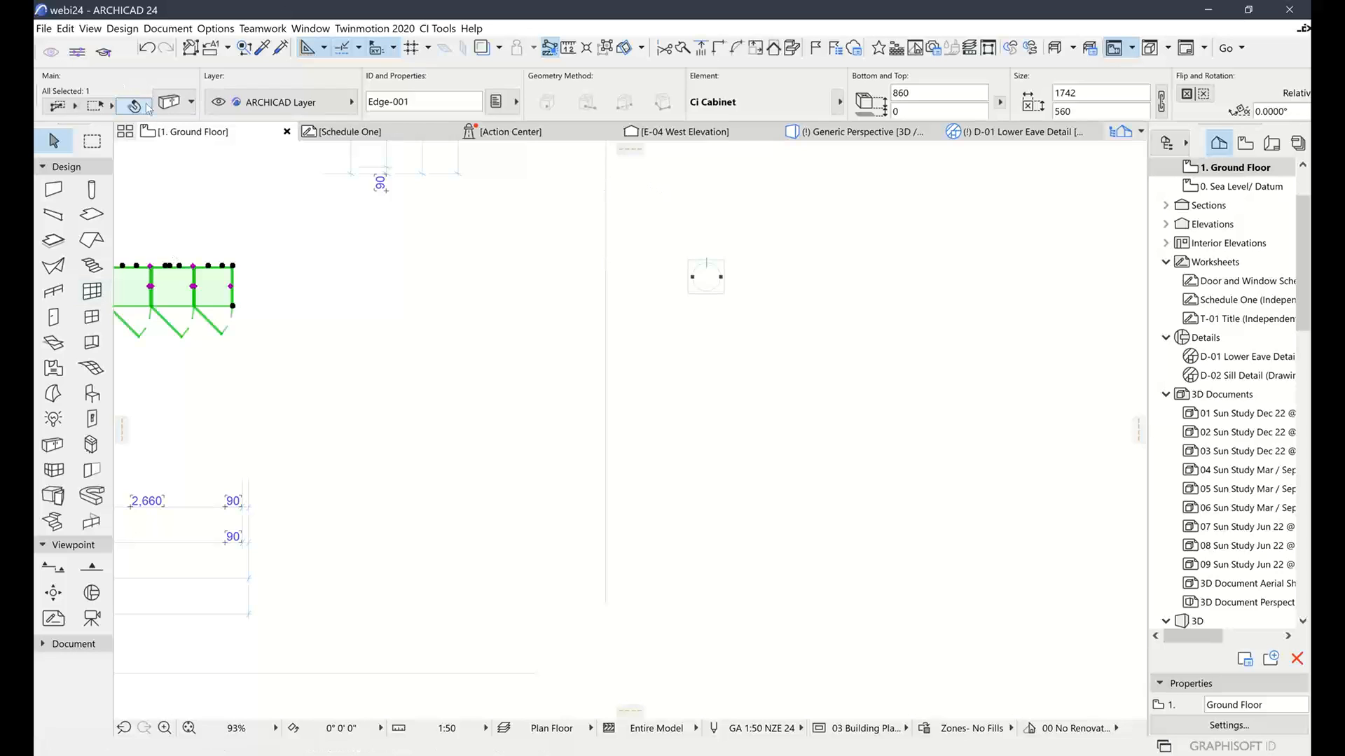
click(168, 103)
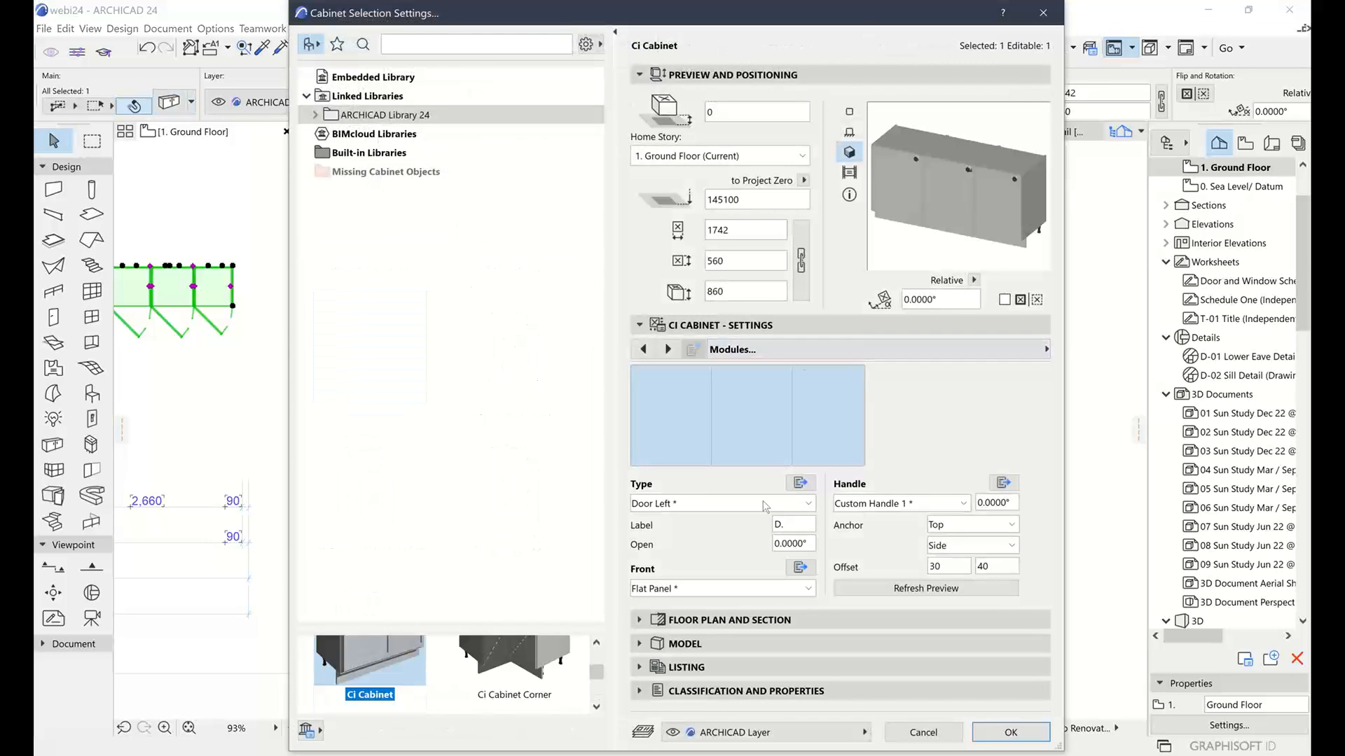
click(668, 590)
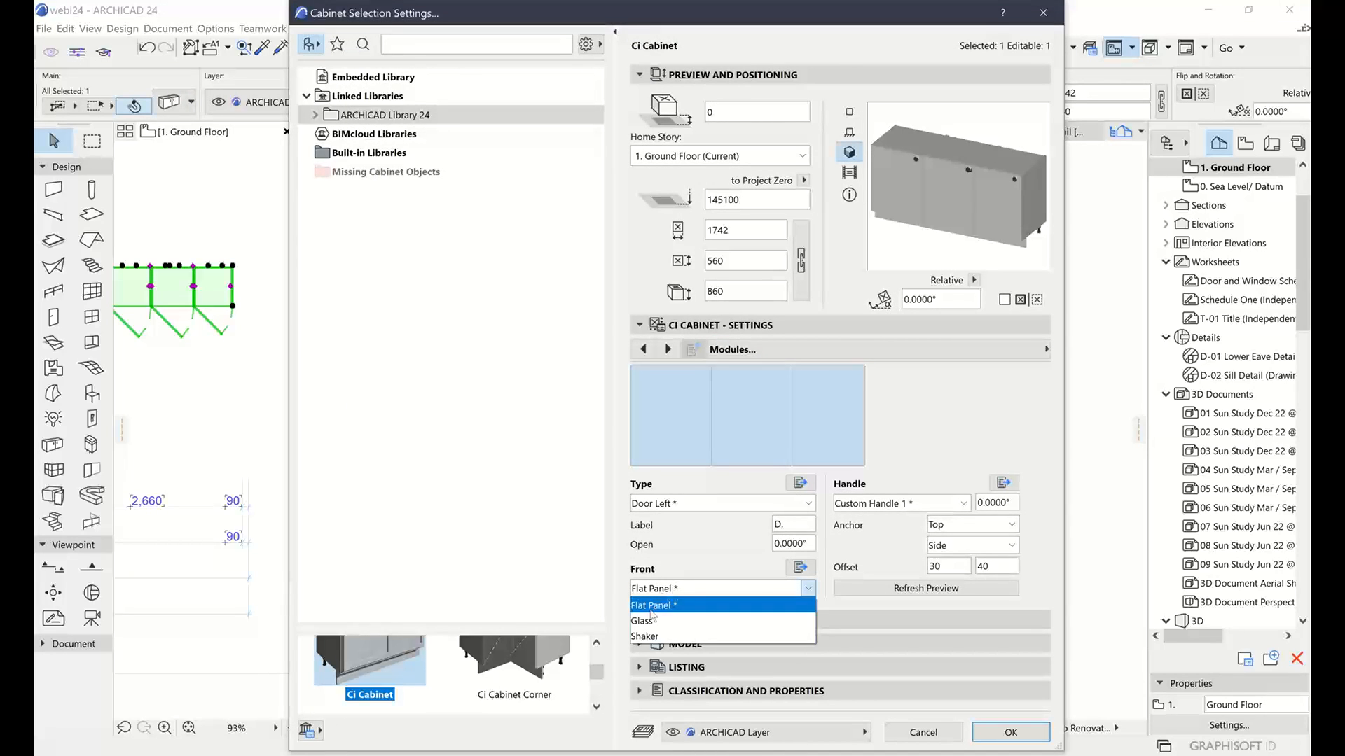
click(813, 568)
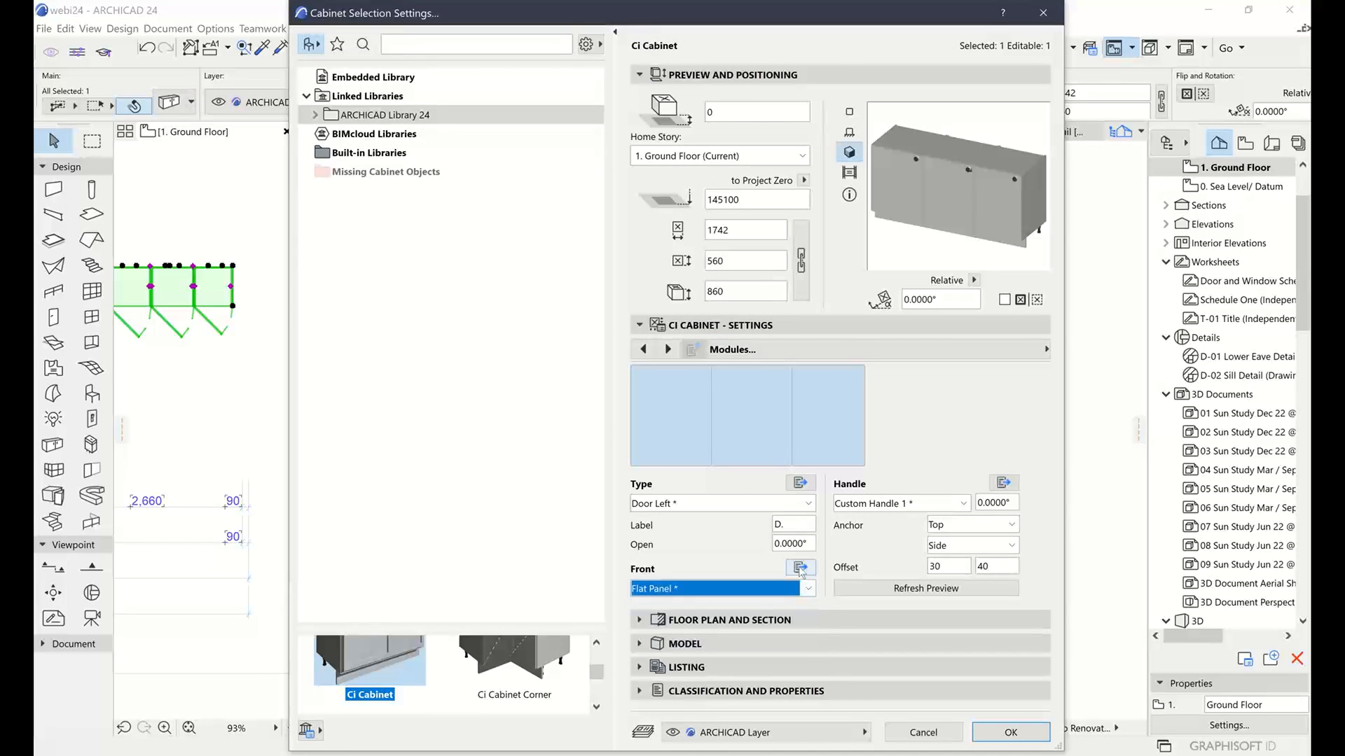
click(800, 567)
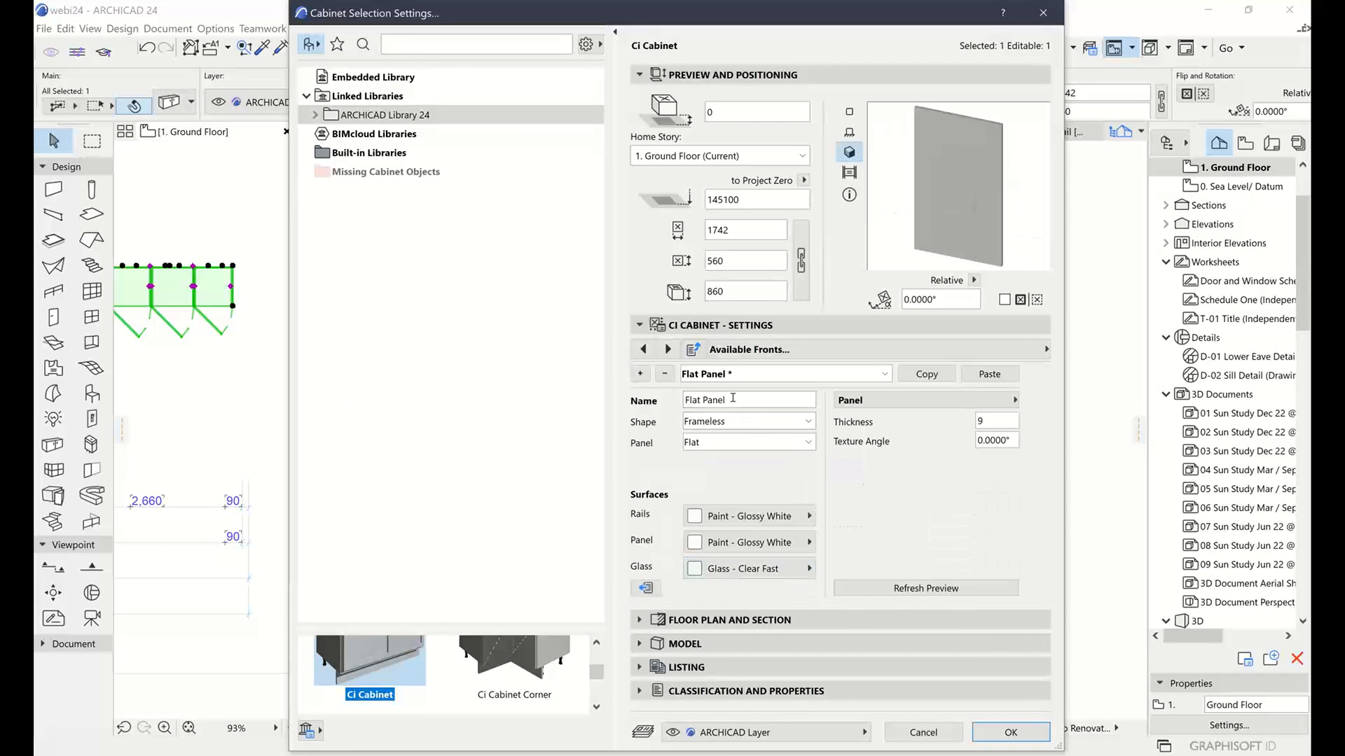
click(777, 374)
click(761, 397)
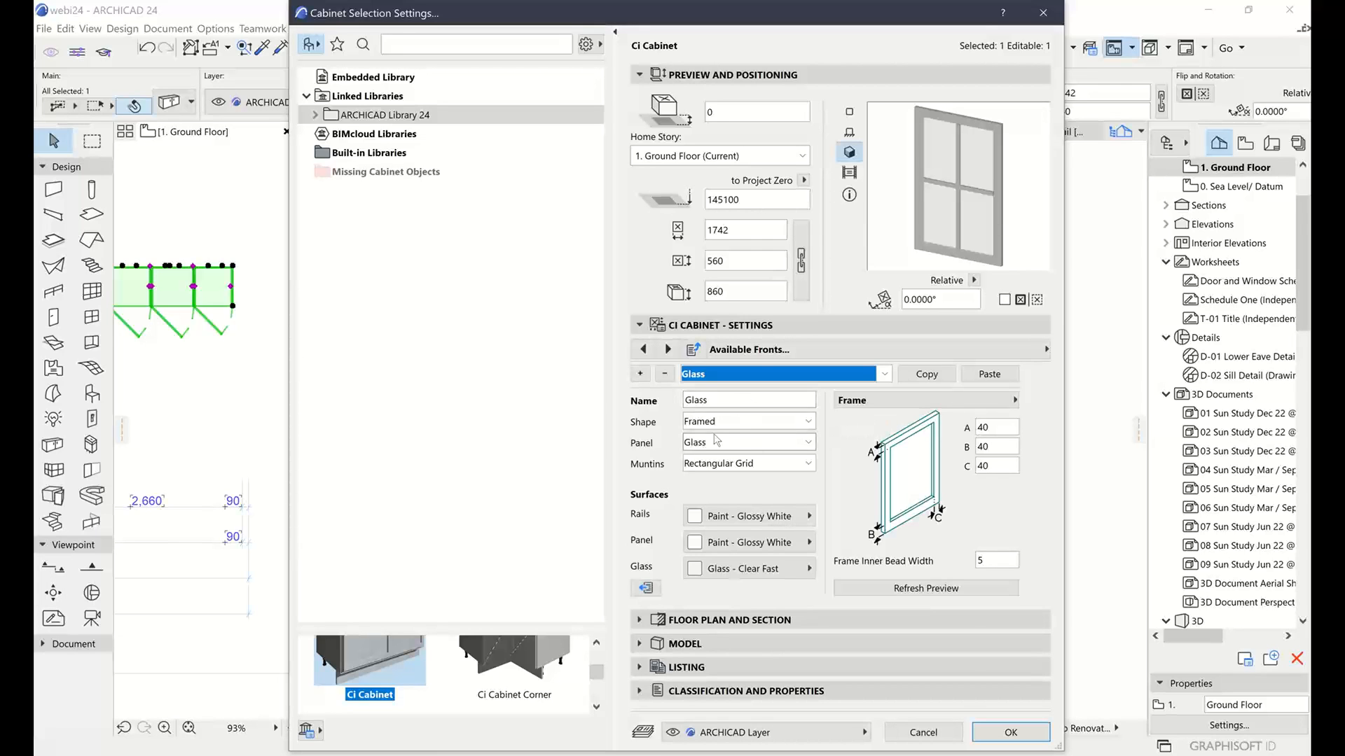
click(740, 374)
click(714, 422)
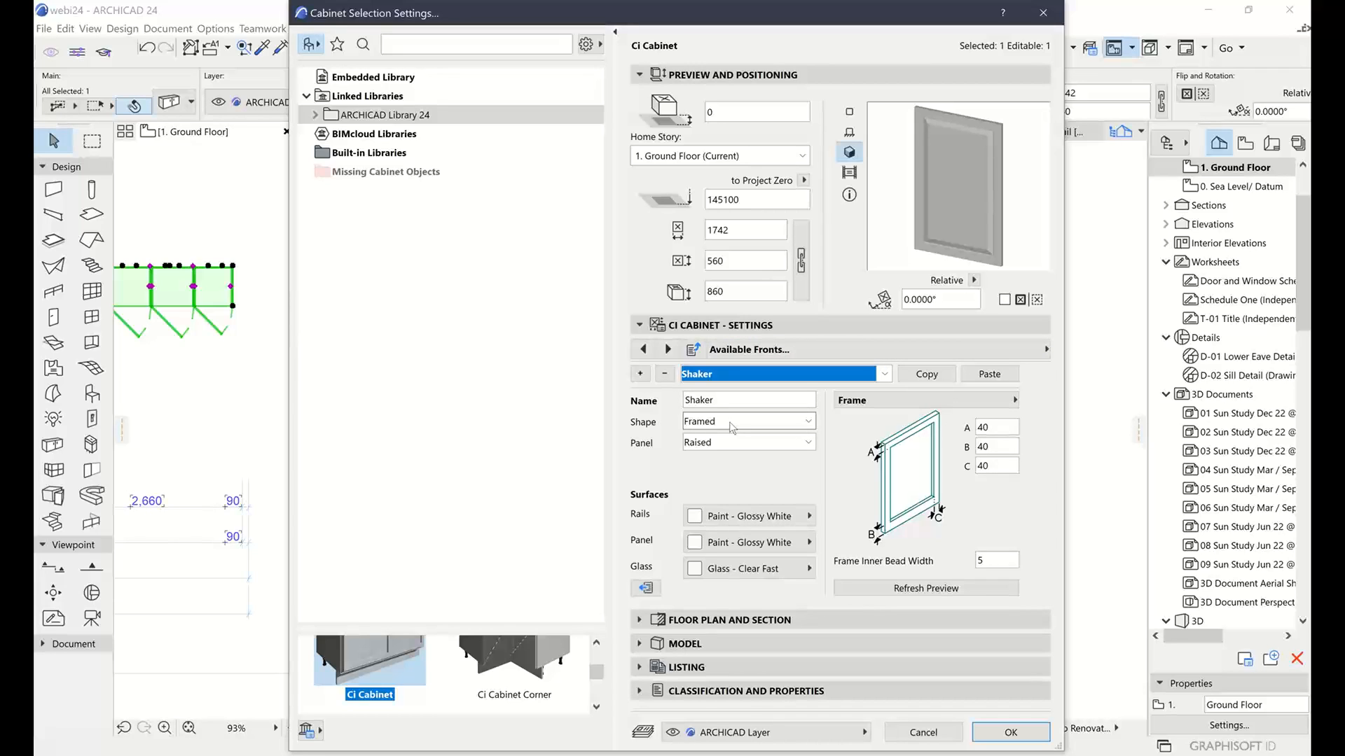
click(736, 443)
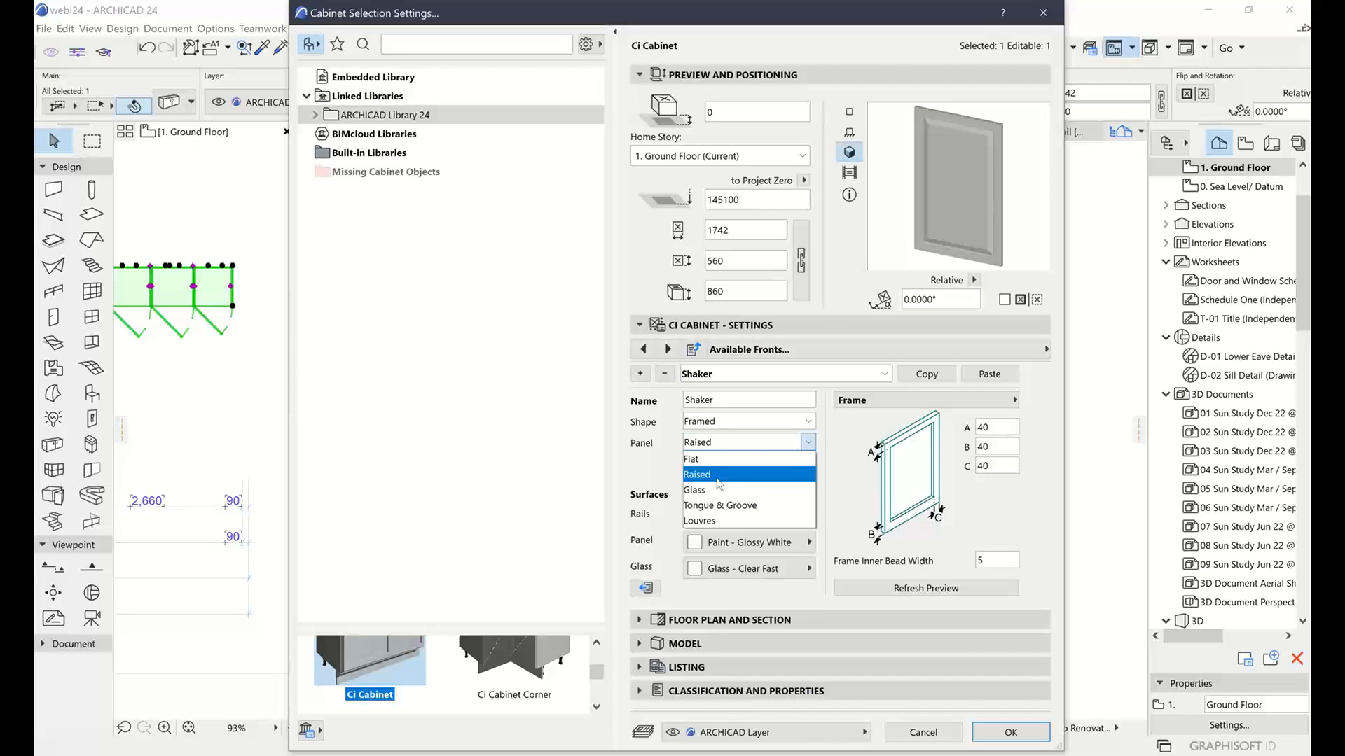
click(704, 490)
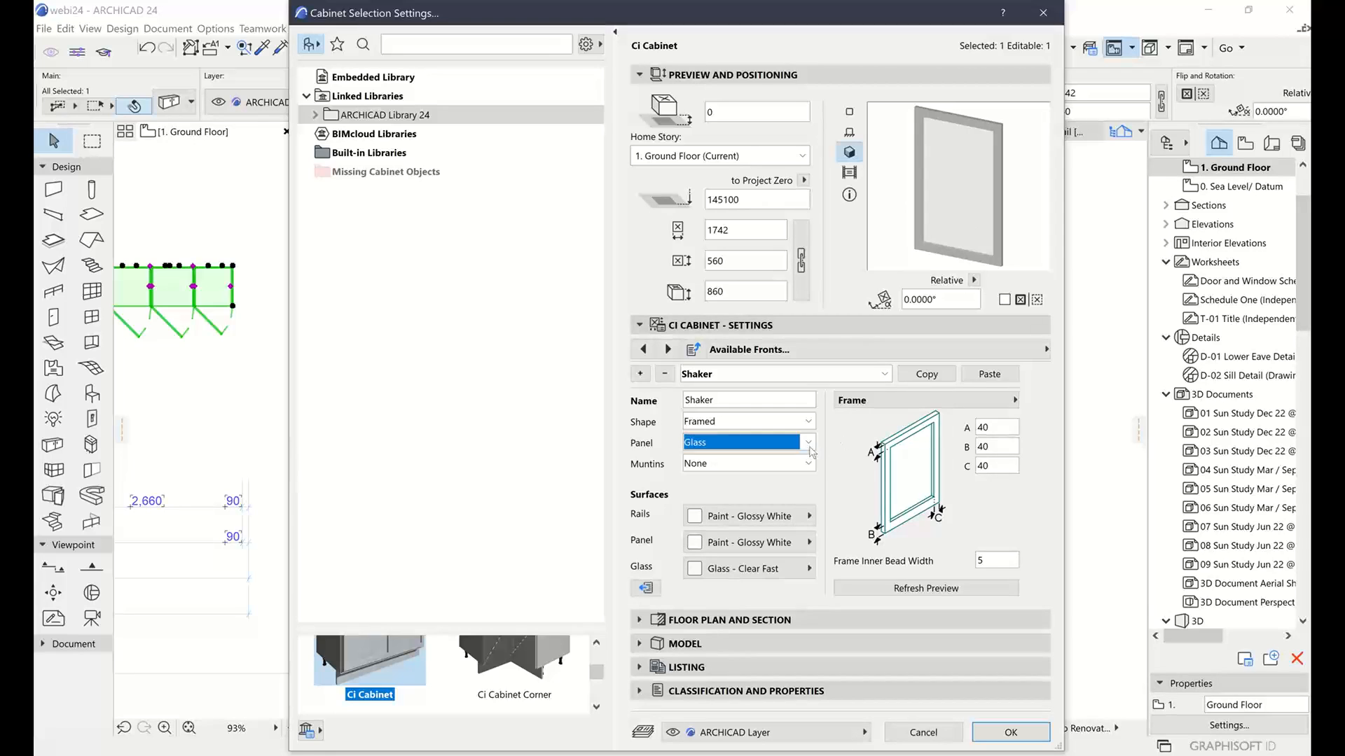
click(935, 733)
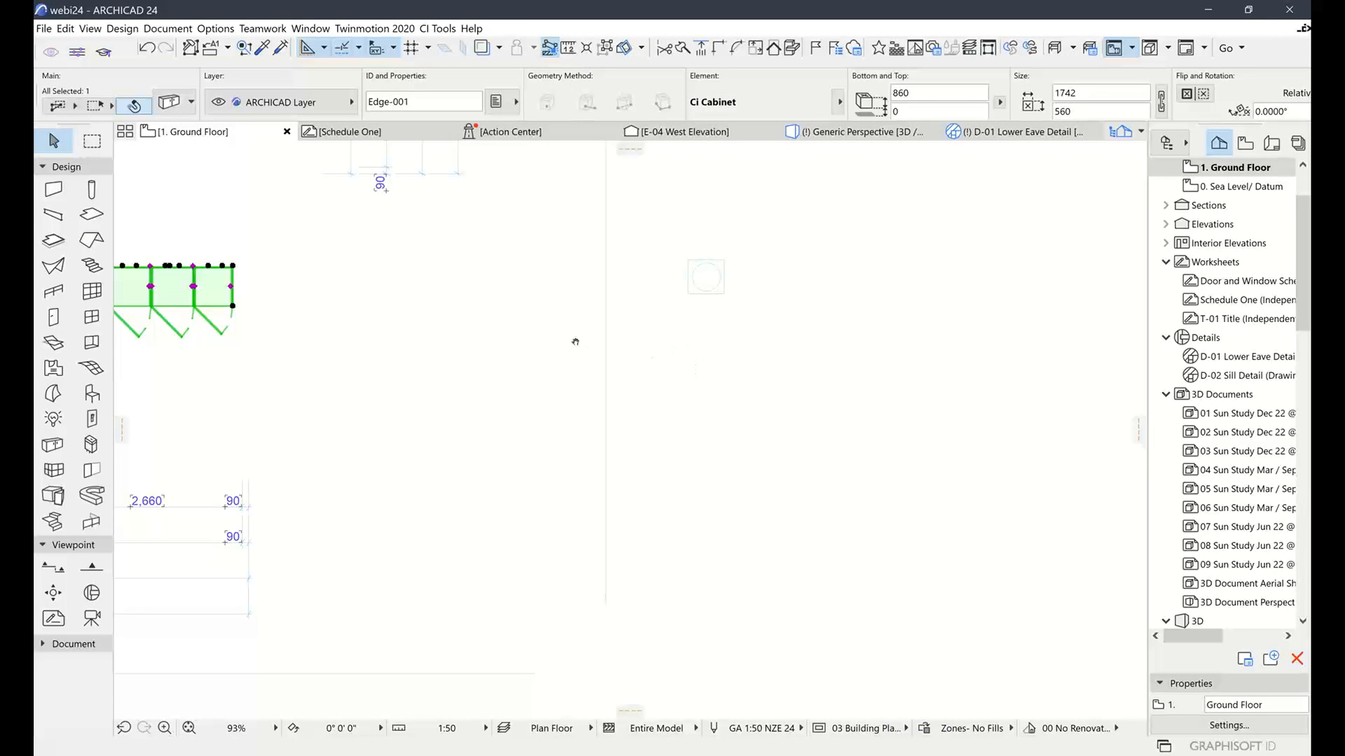
Draw a new rectangular slab in an empty area of the plan
middle_drag(575, 342, 866, 376)
middle_drag(932, 414, 564, 393)
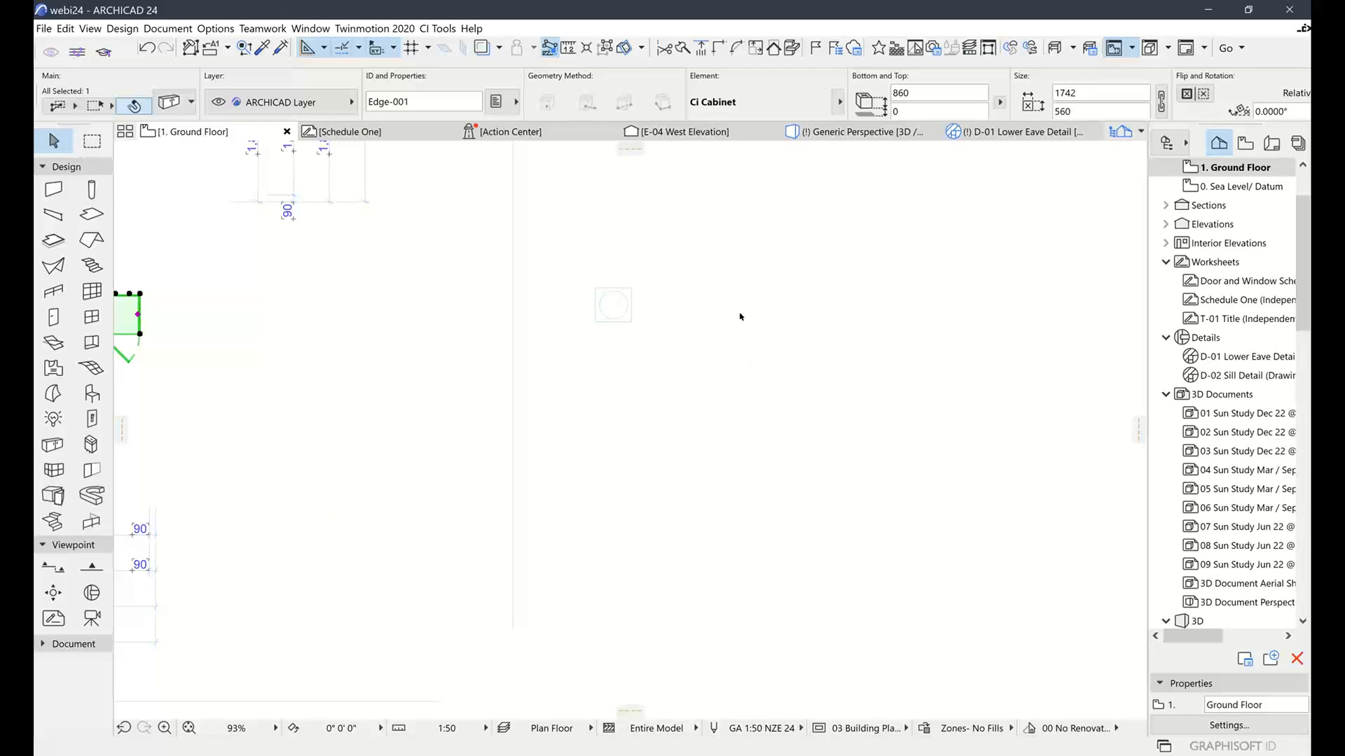
scroll(698, 377, up, 3)
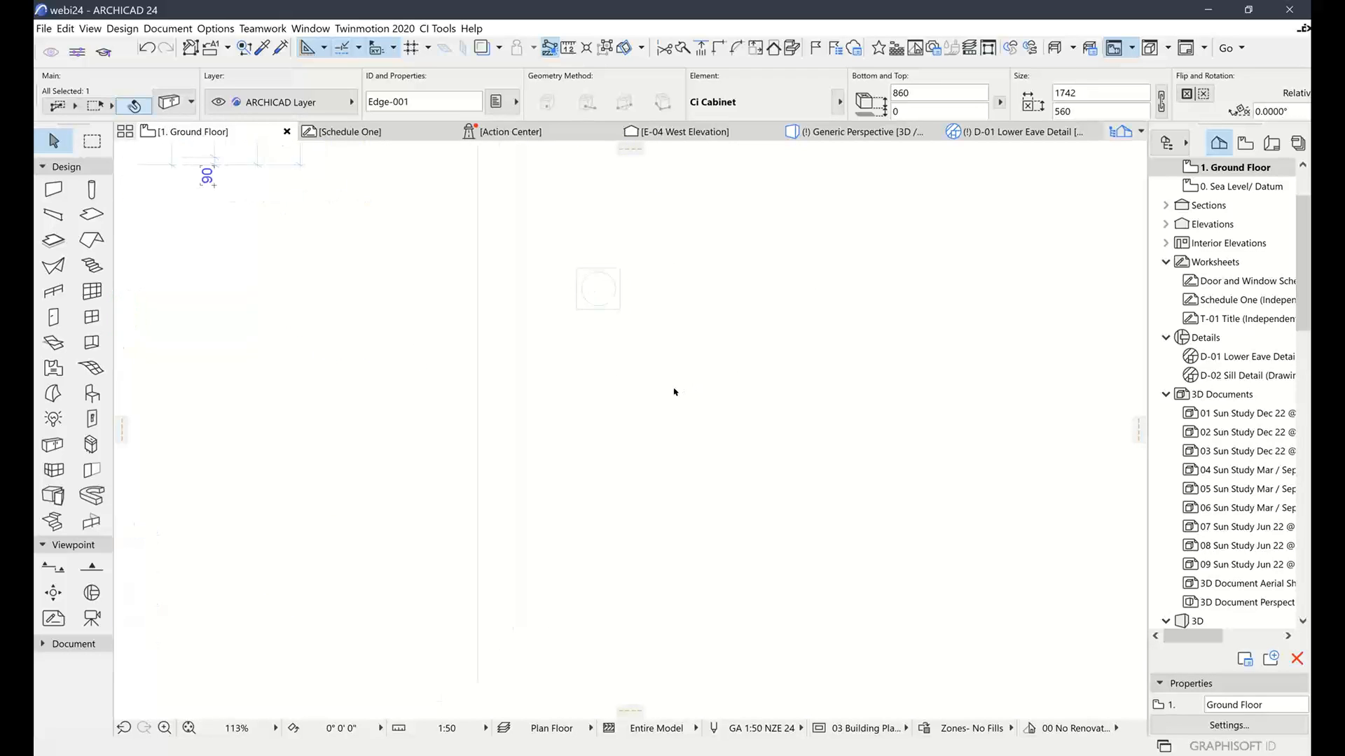
click(487, 362)
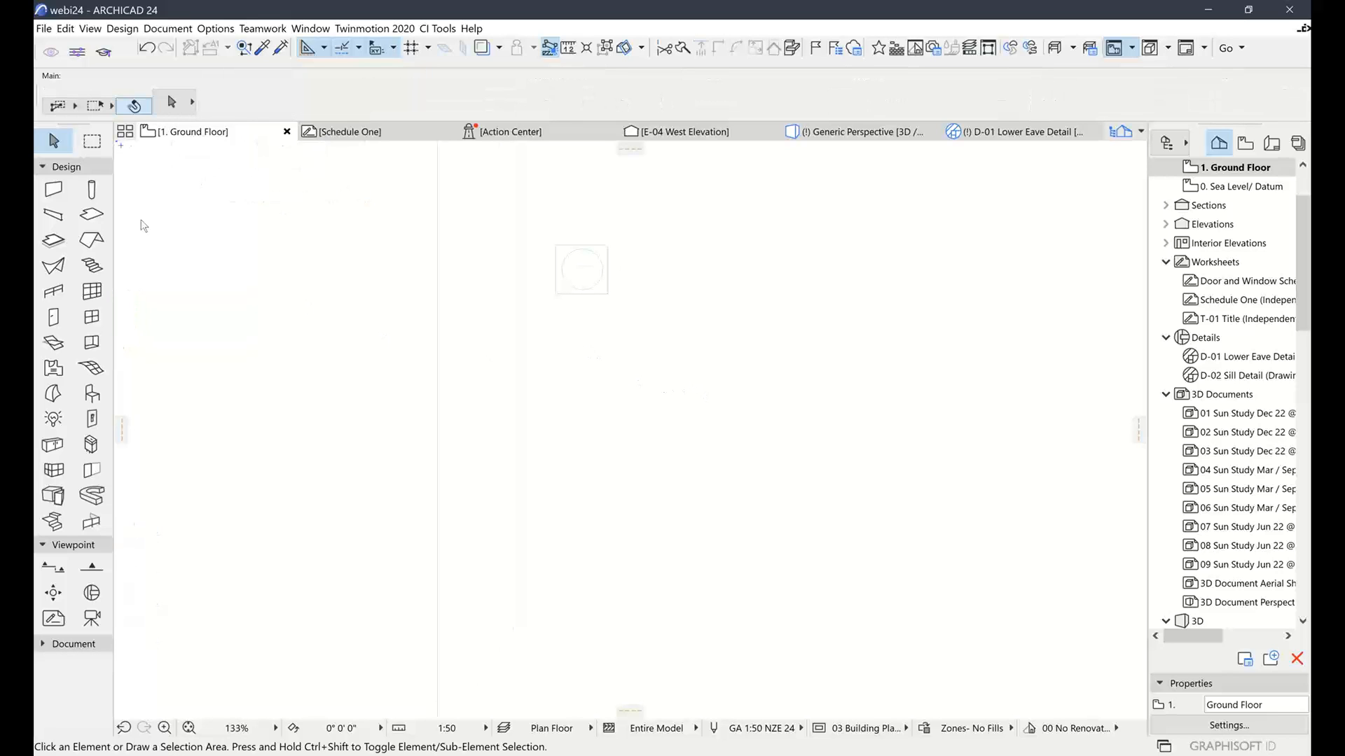
click(85, 215)
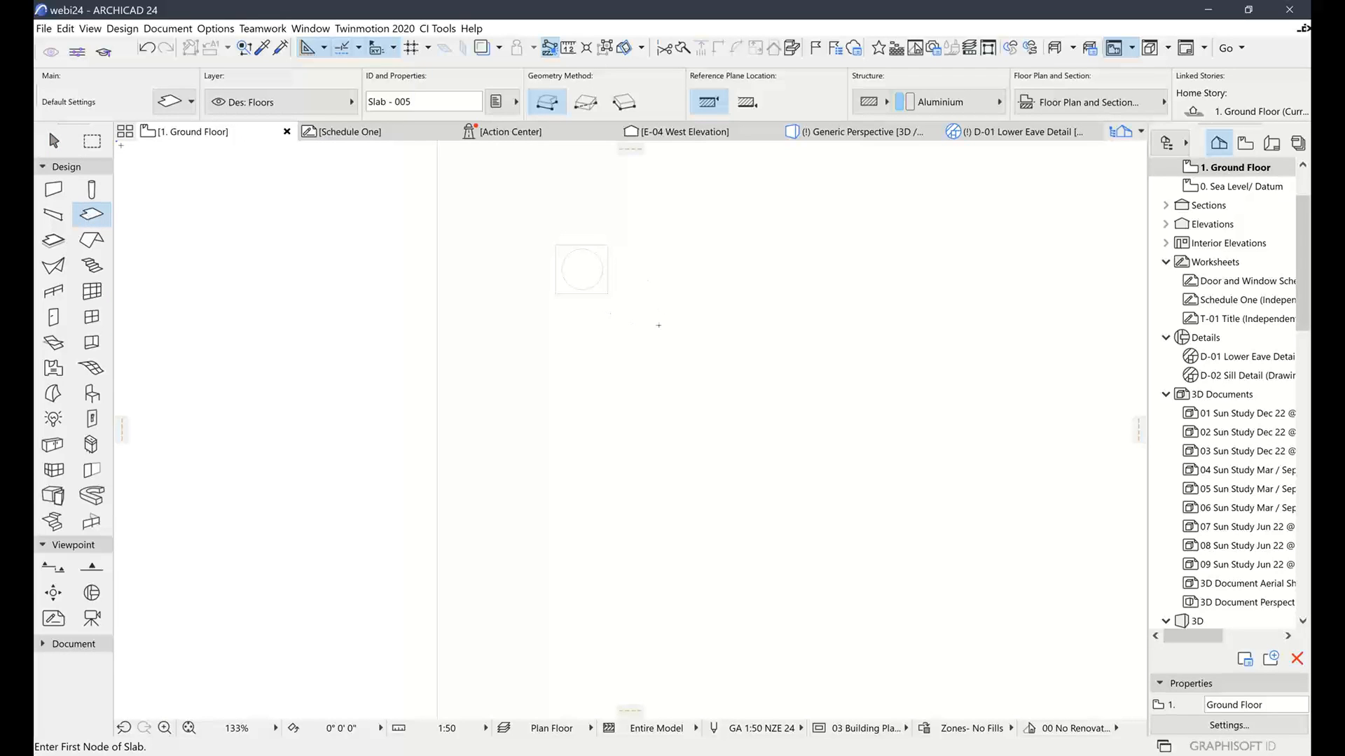
scroll(305, 224, down, 3)
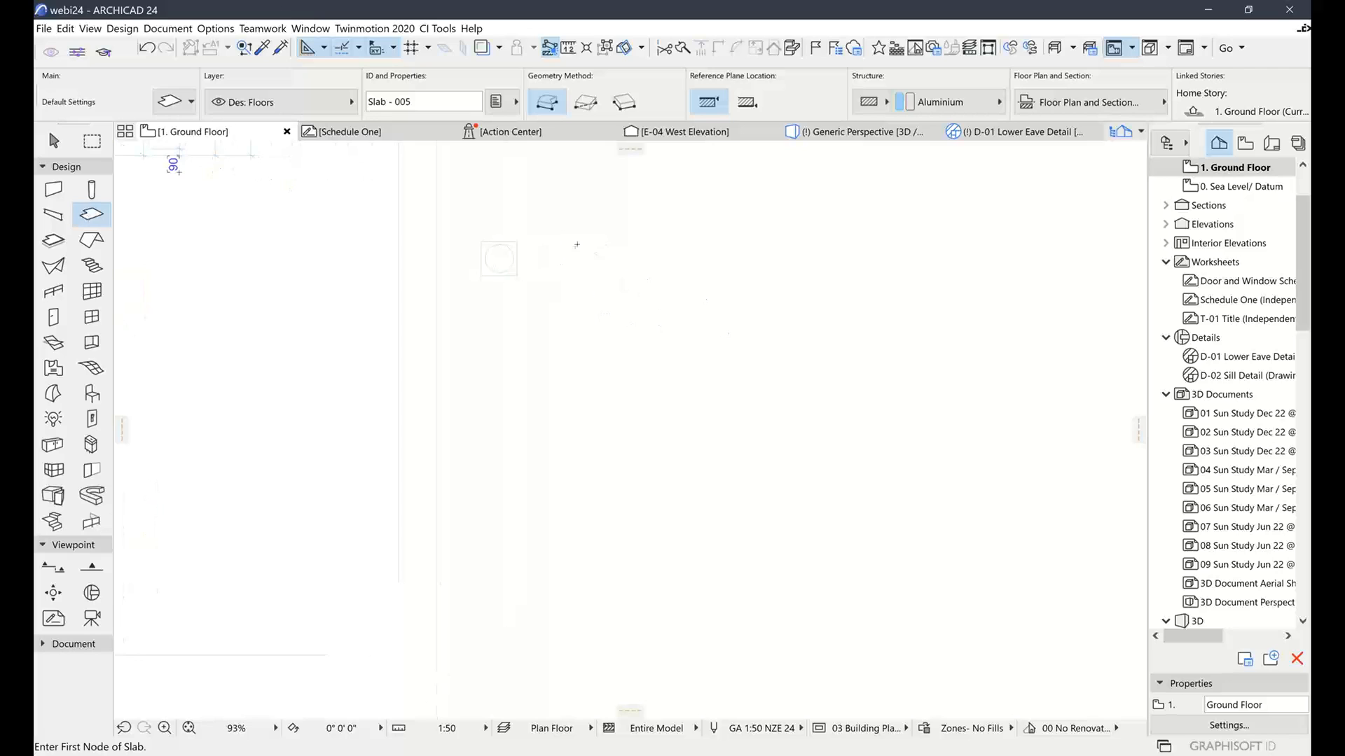
click(576, 244)
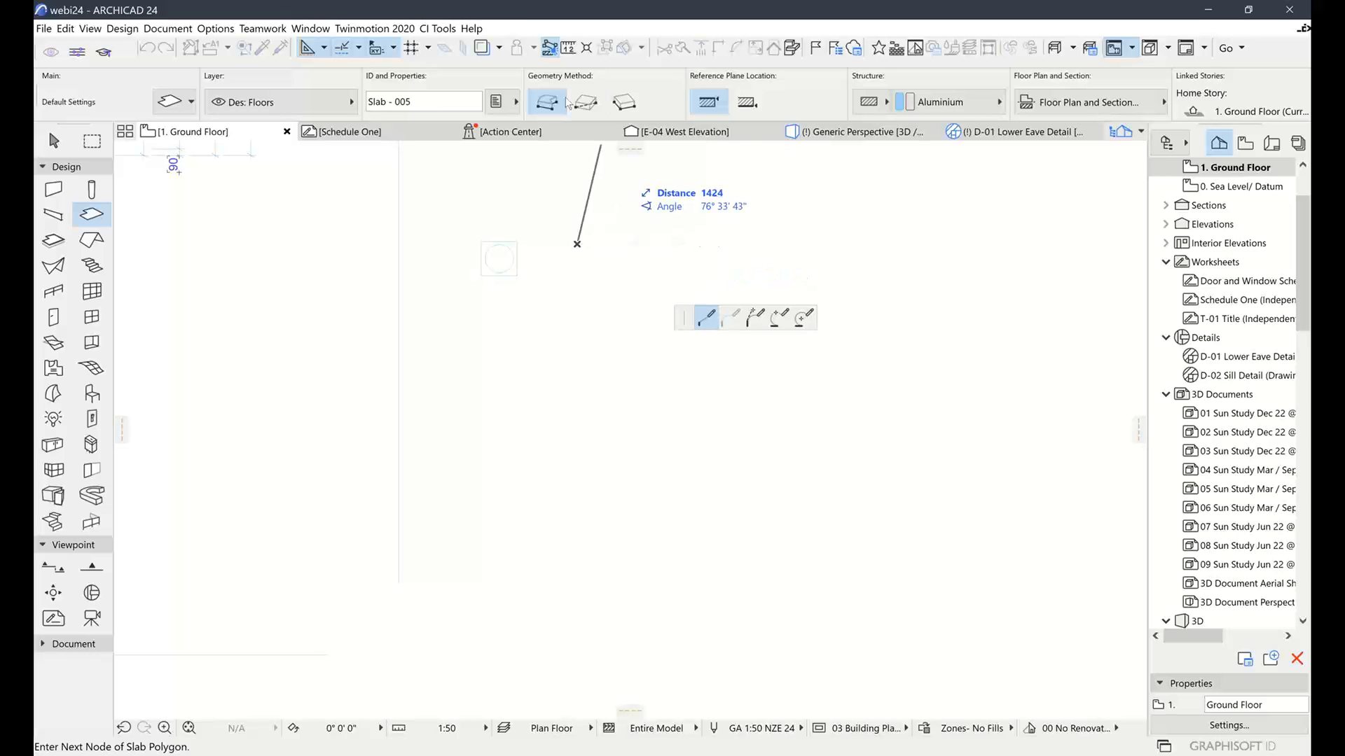
click(585, 102)
click(576, 243)
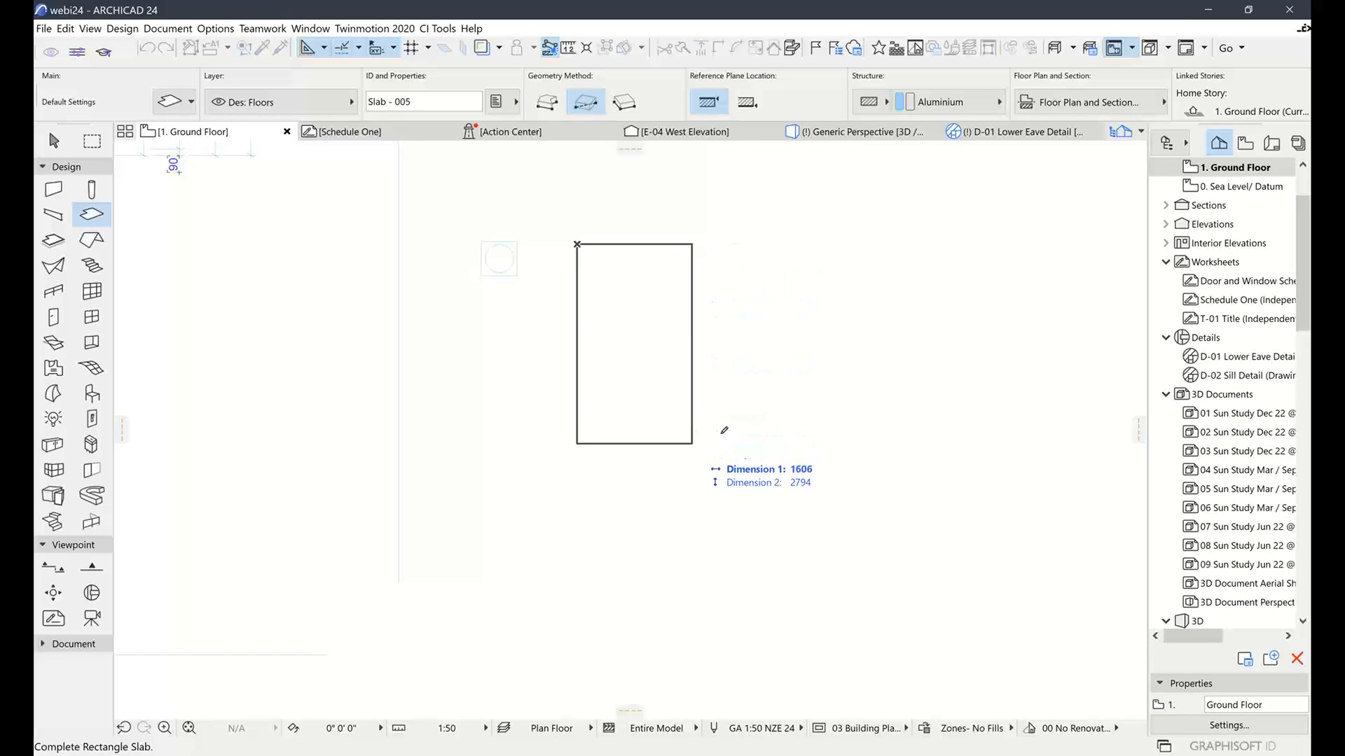
click(728, 437)
Cut a small rectangular hole into the new slab
scroll(661, 297, up, 2)
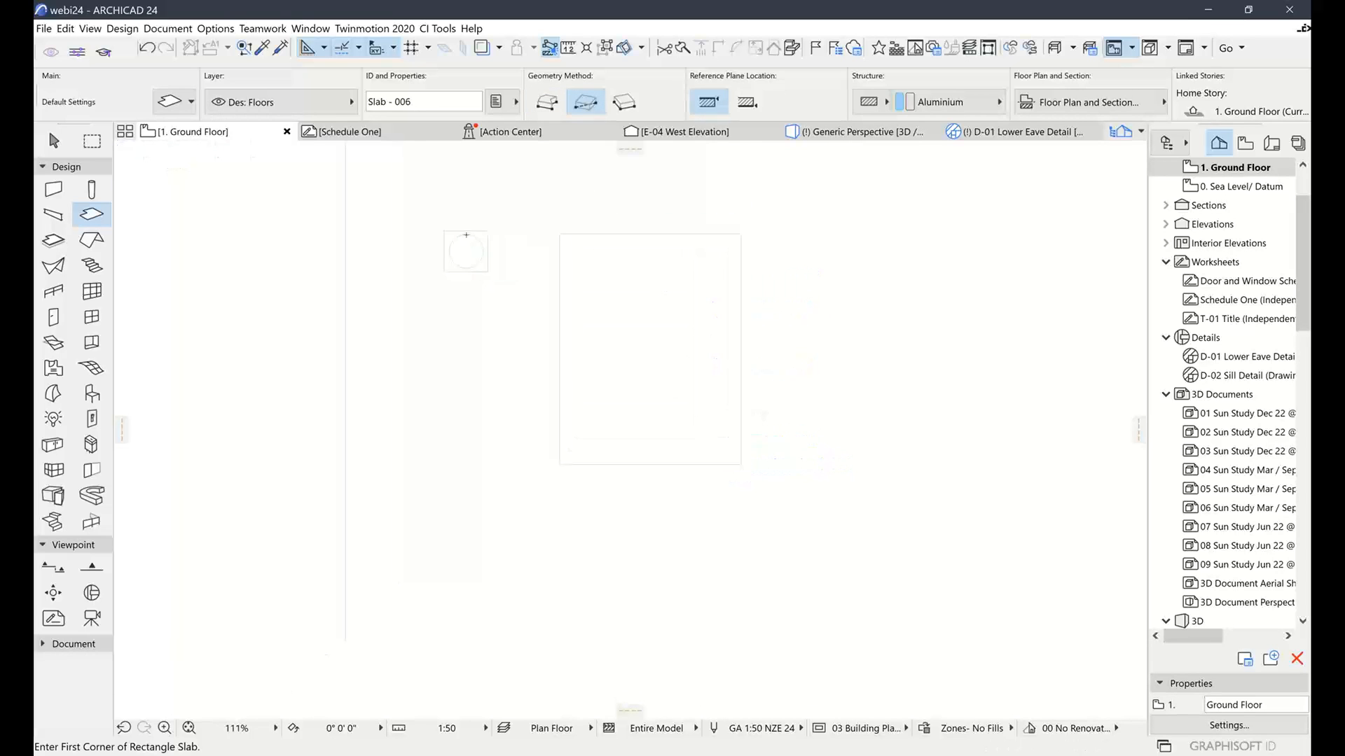
click(53, 140)
click(606, 314)
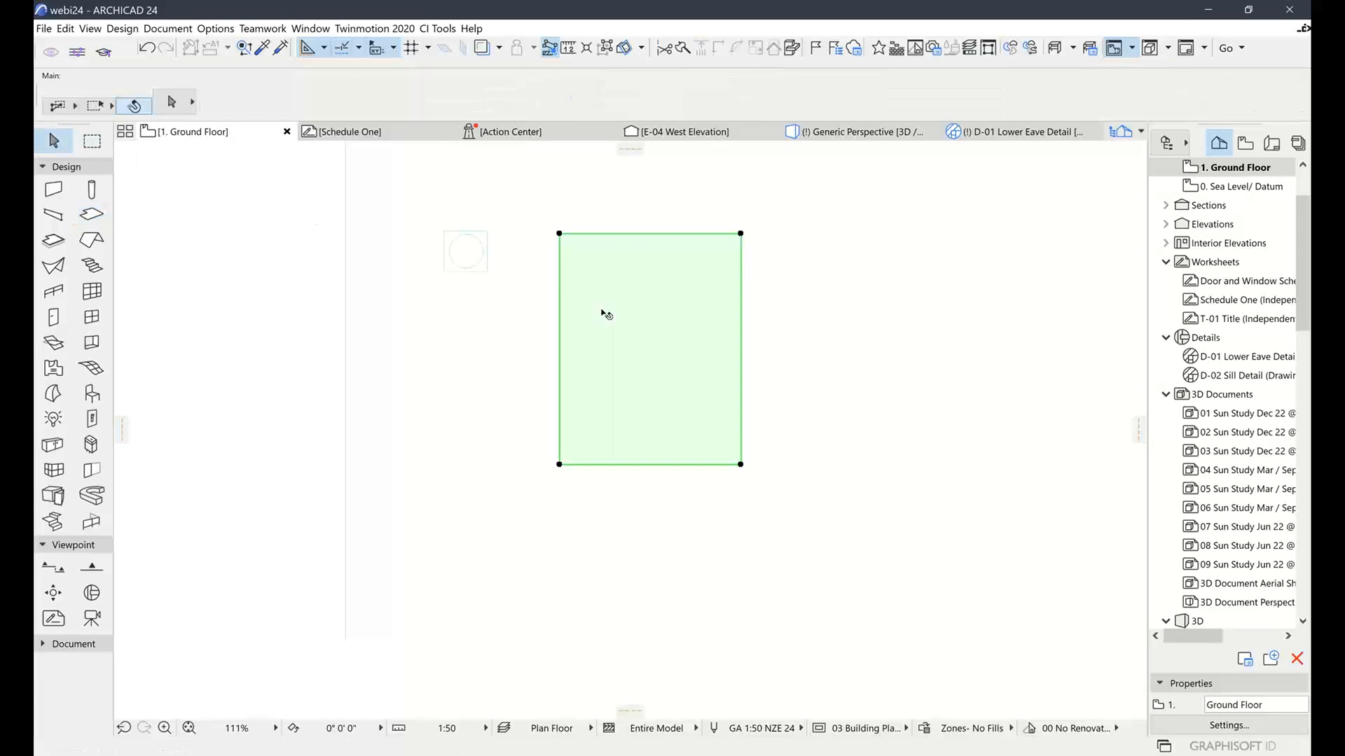
click(628, 235)
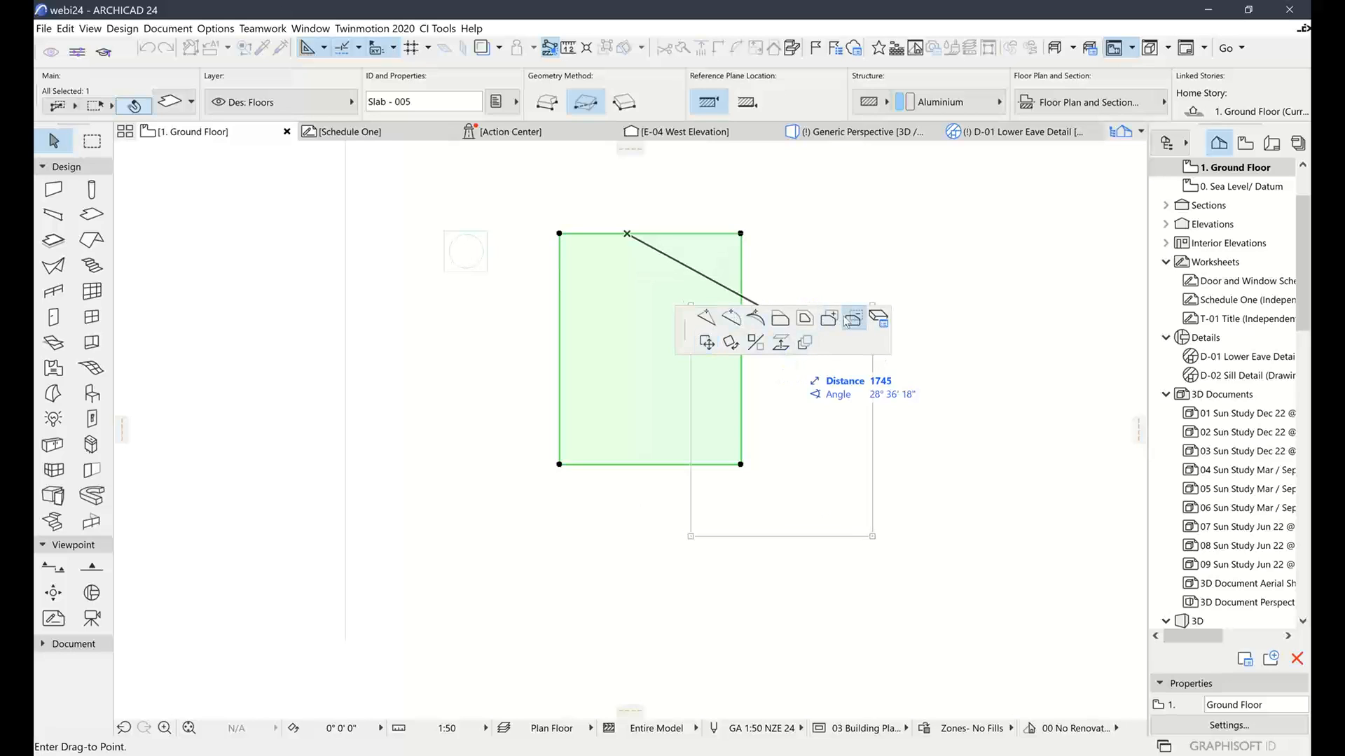
key(Escape)
click(670, 282)
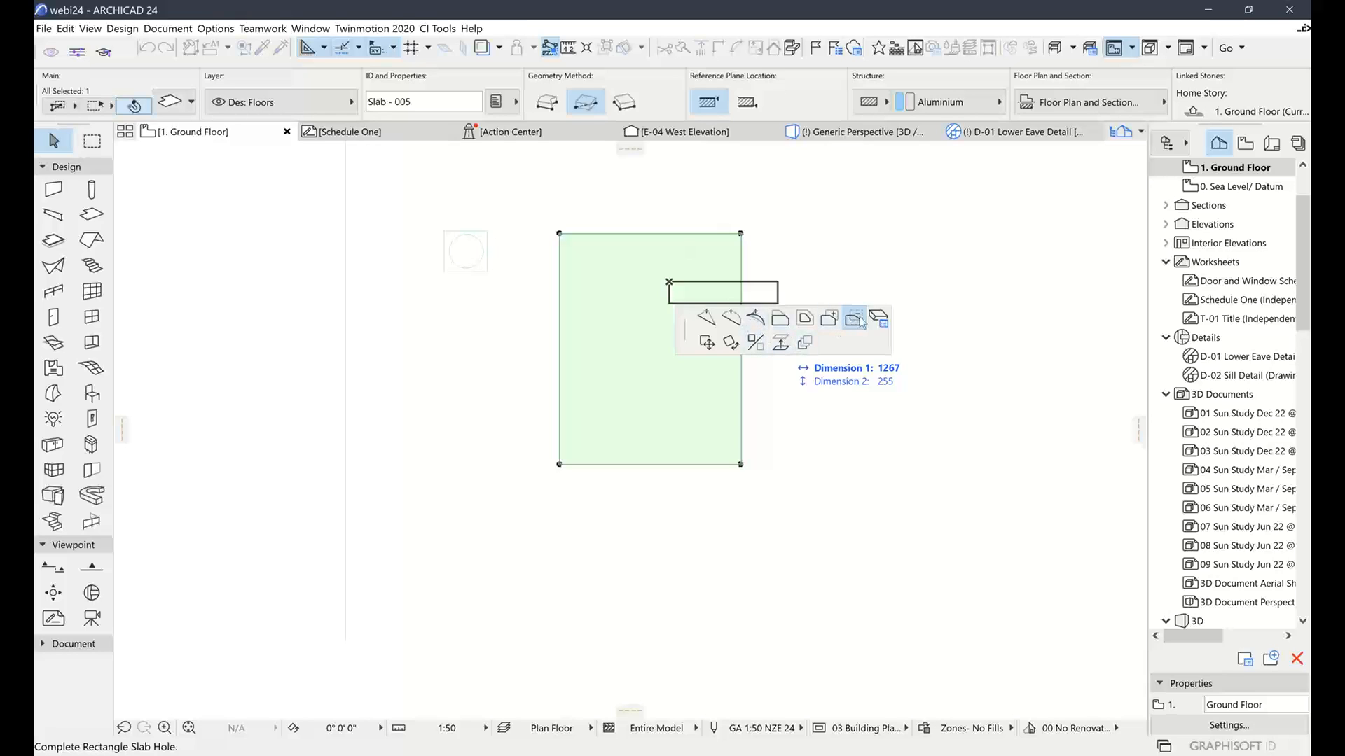
click(831, 322)
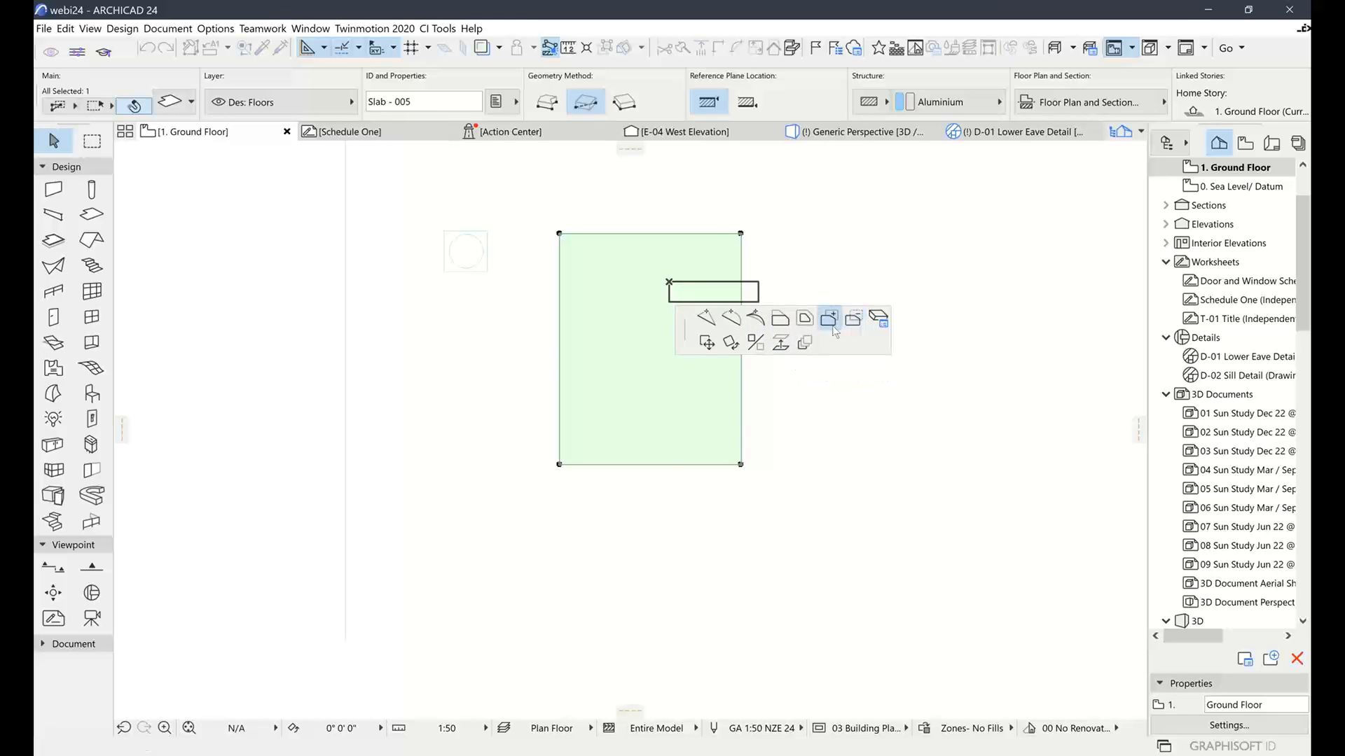
click(851, 320)
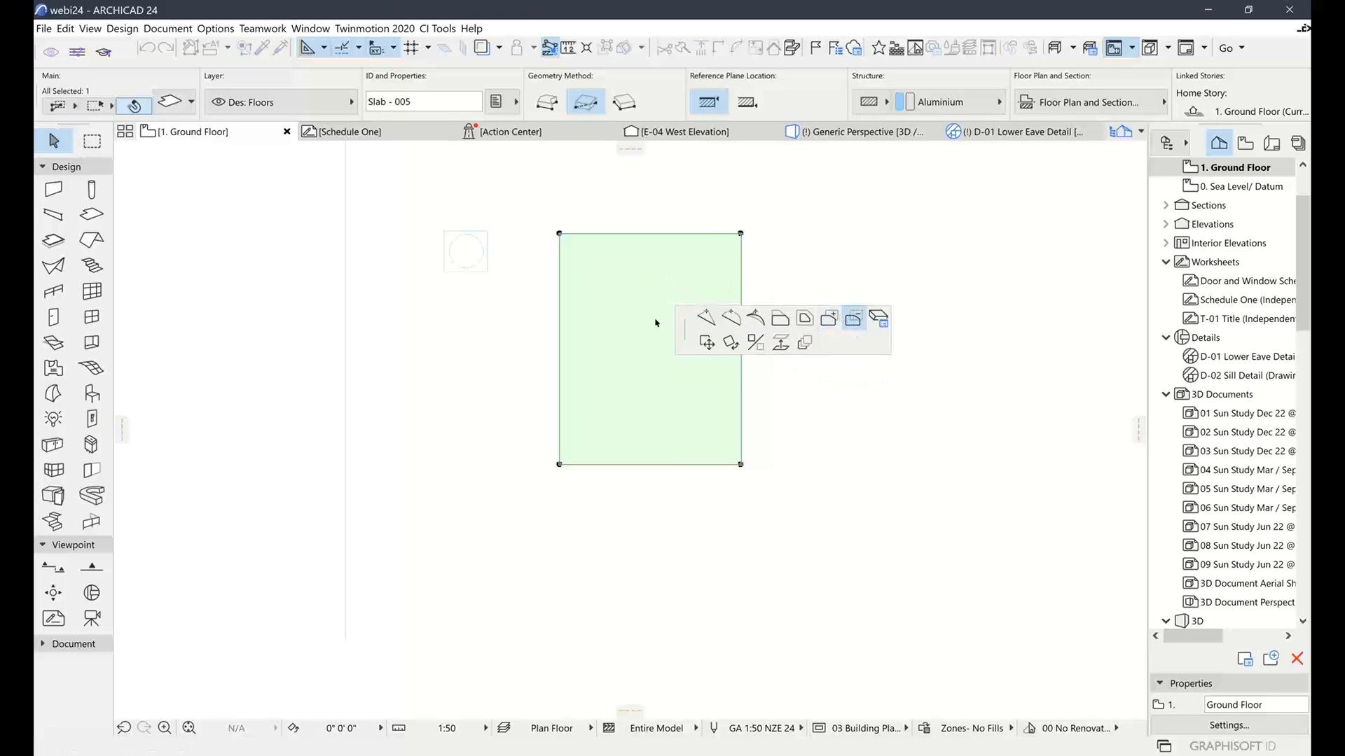
click(613, 395)
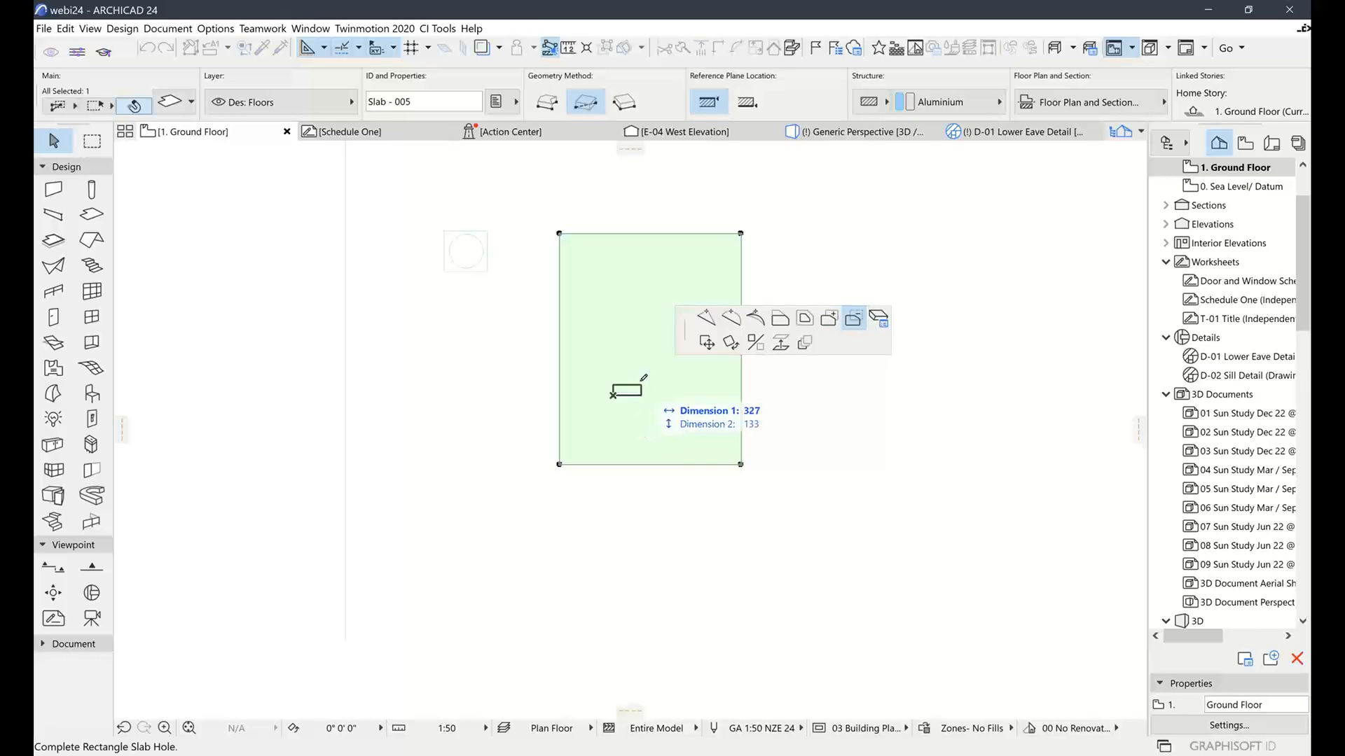
click(639, 369)
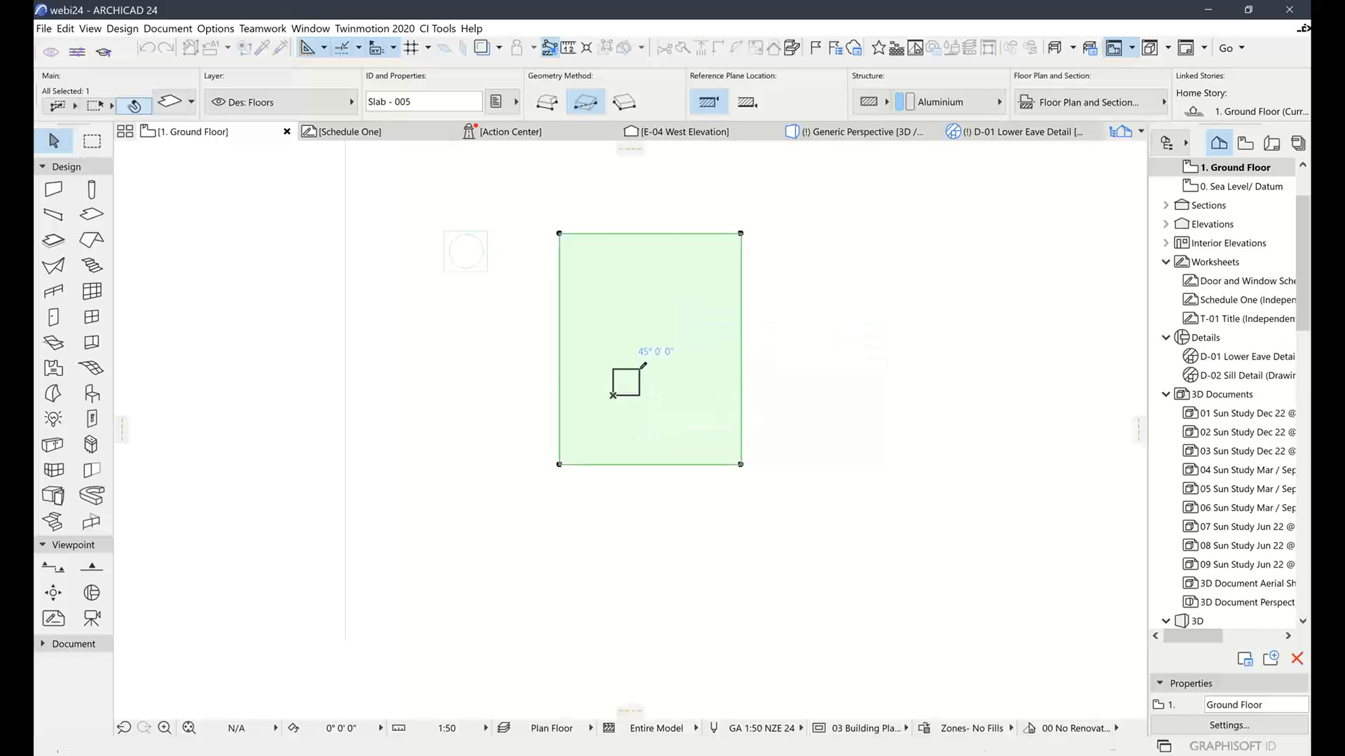
Cut a second hole near the top right and curve its bottom edge into an arc
click(667, 235)
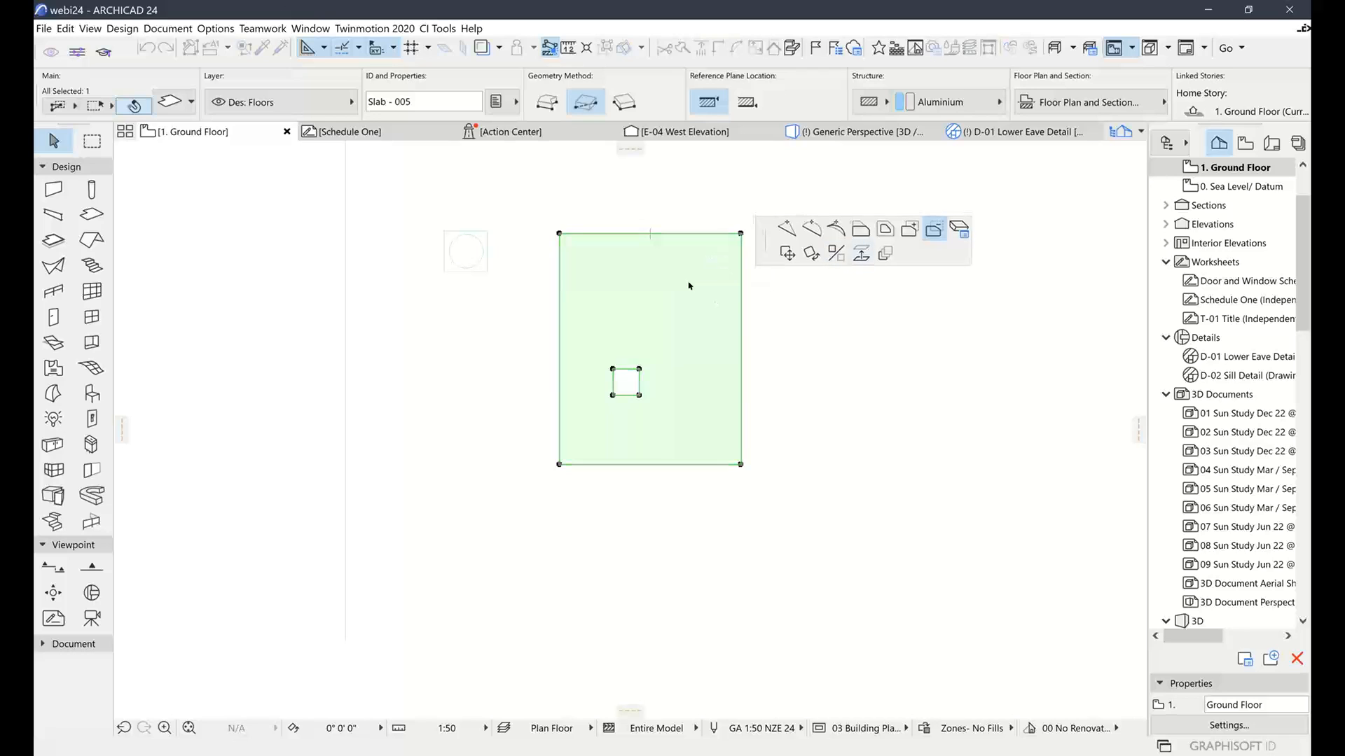
click(679, 272)
click(716, 308)
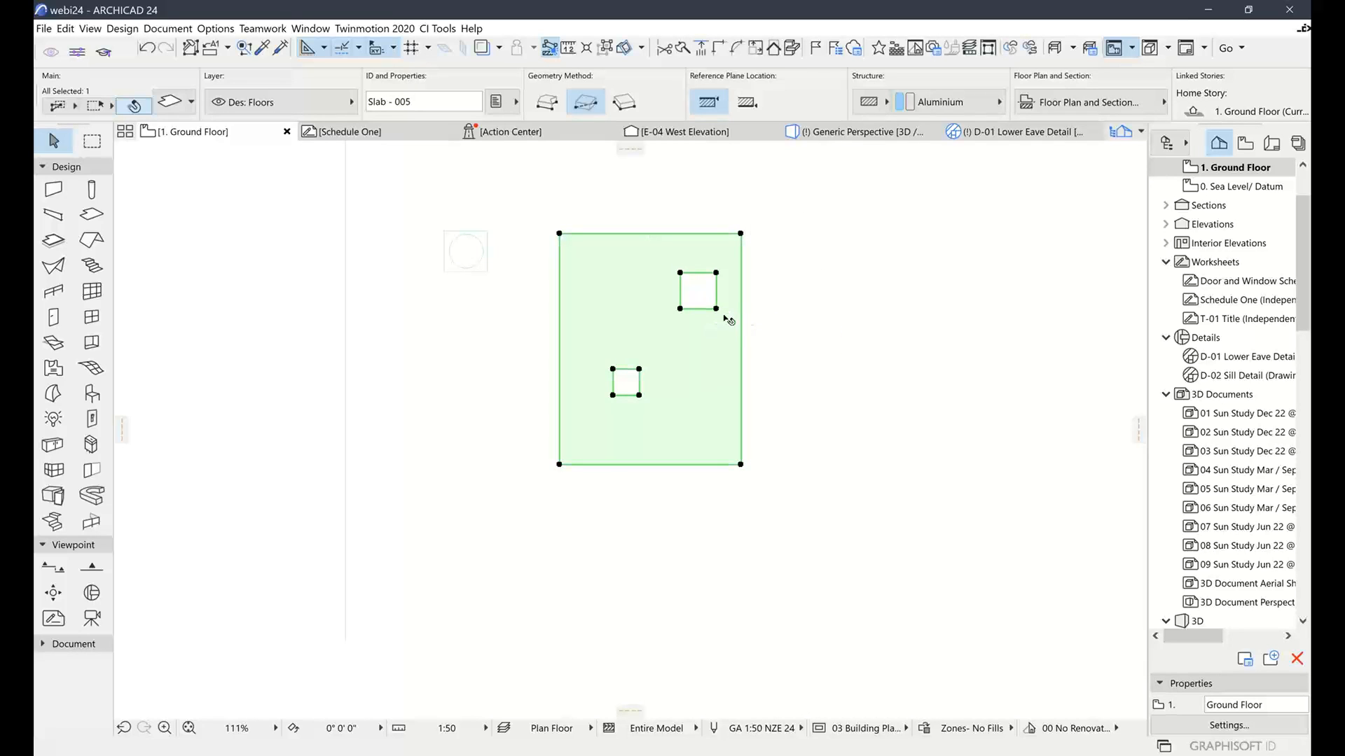
click(694, 309)
click(694, 312)
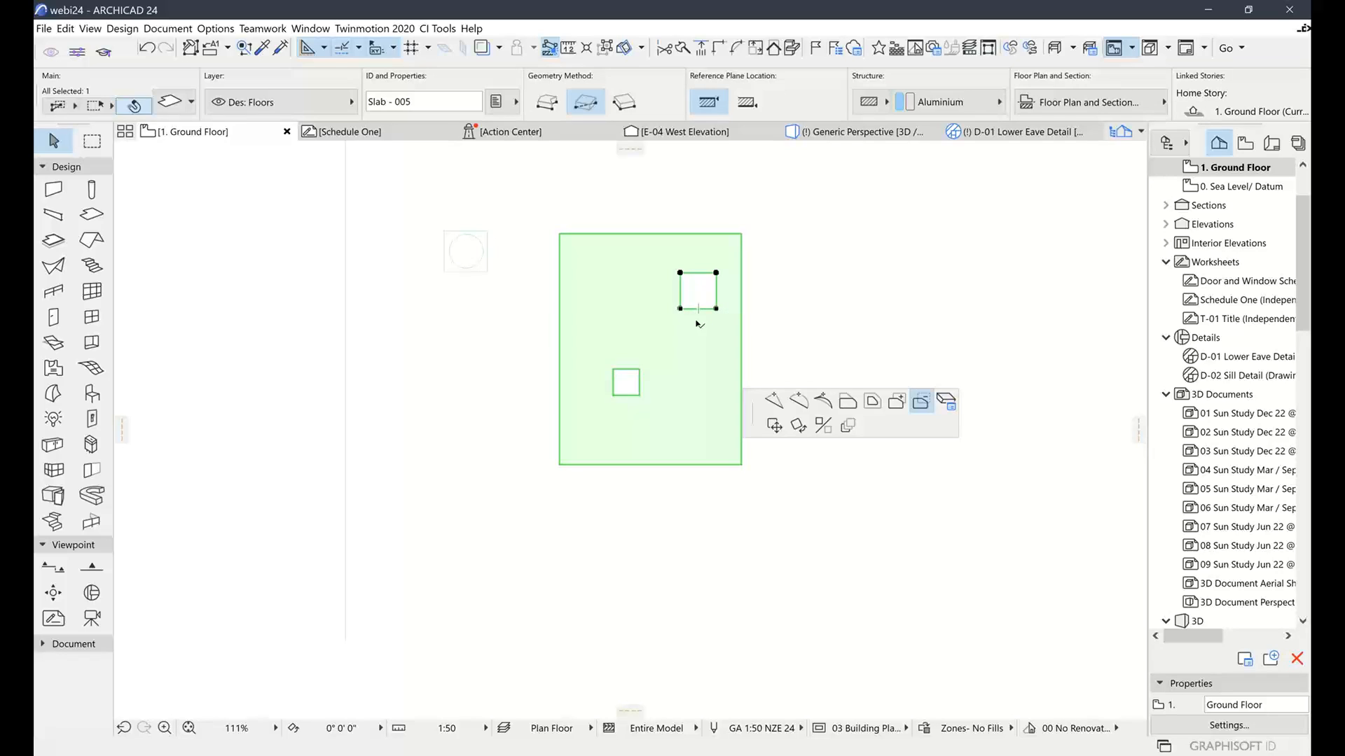
click(800, 402)
click(695, 307)
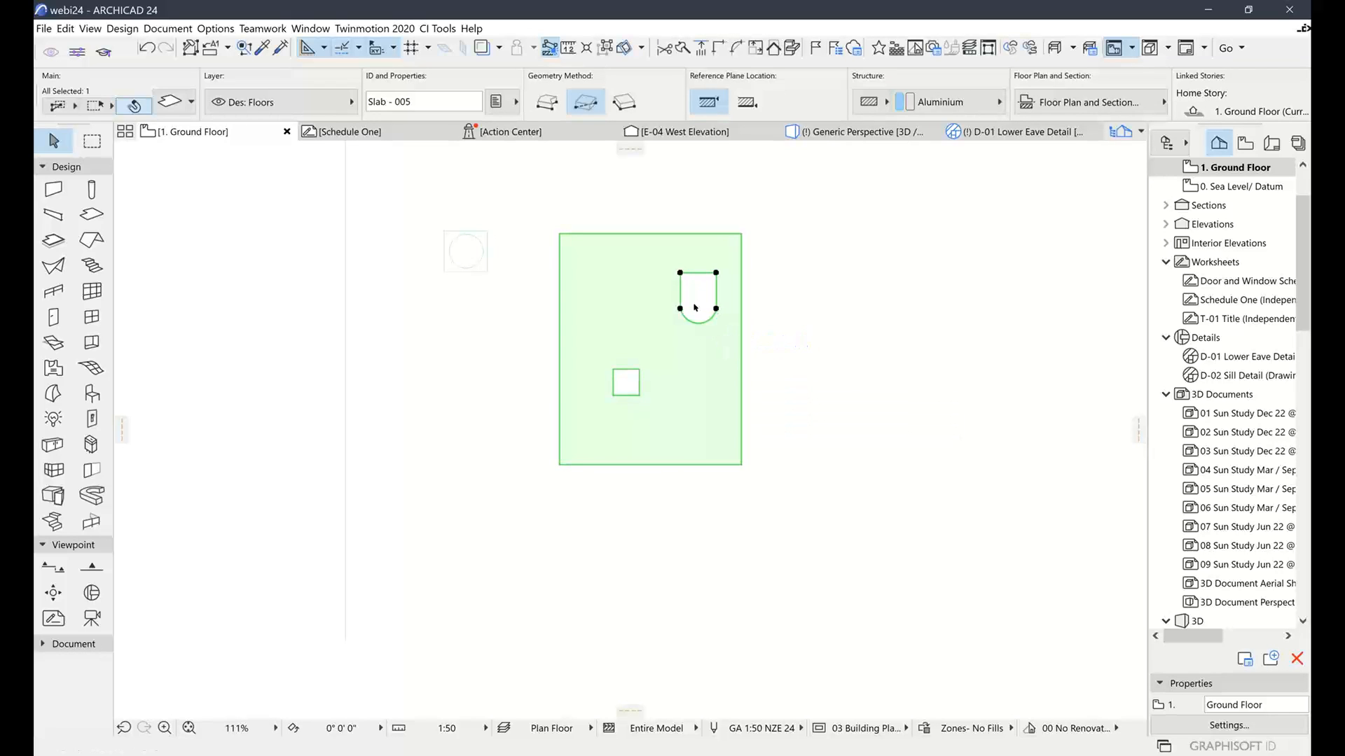
Cut a third square hole near the slab's top left, then deselect
click(781, 325)
click(648, 318)
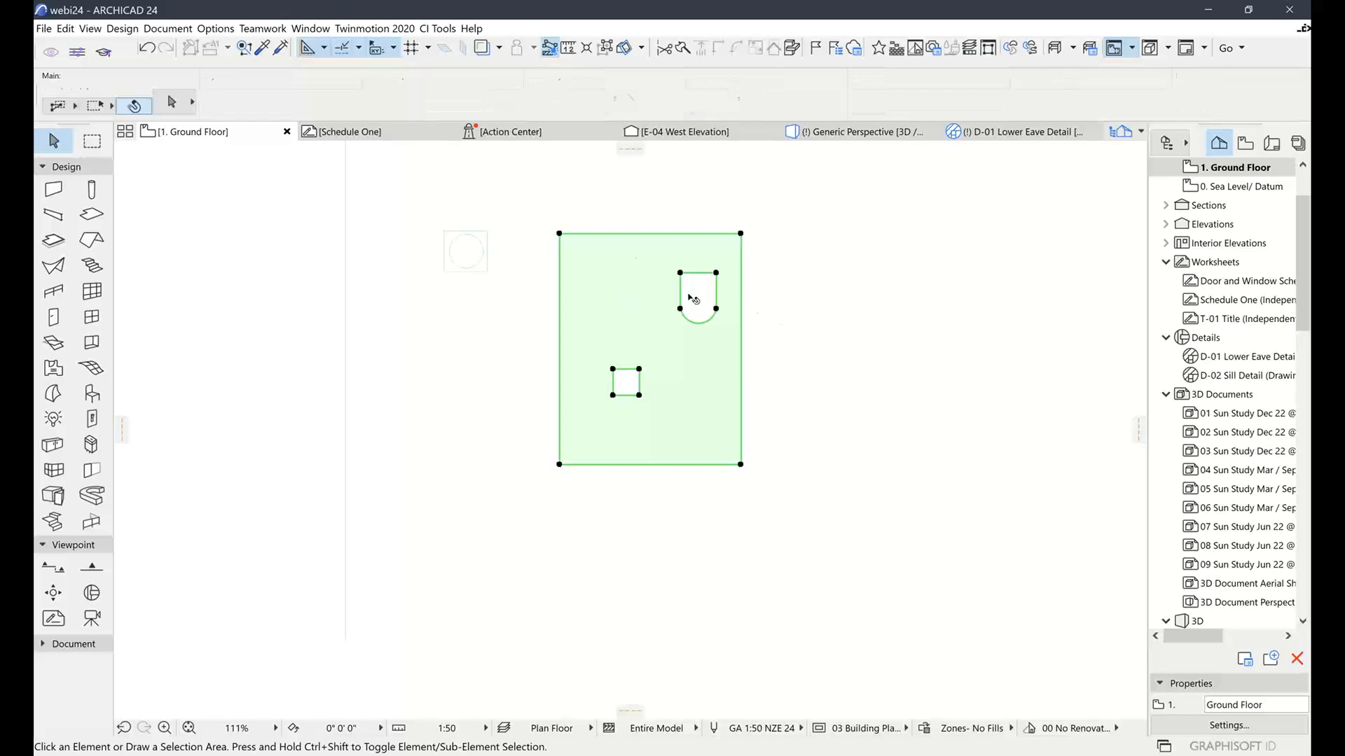
click(621, 234)
click(1060, 167)
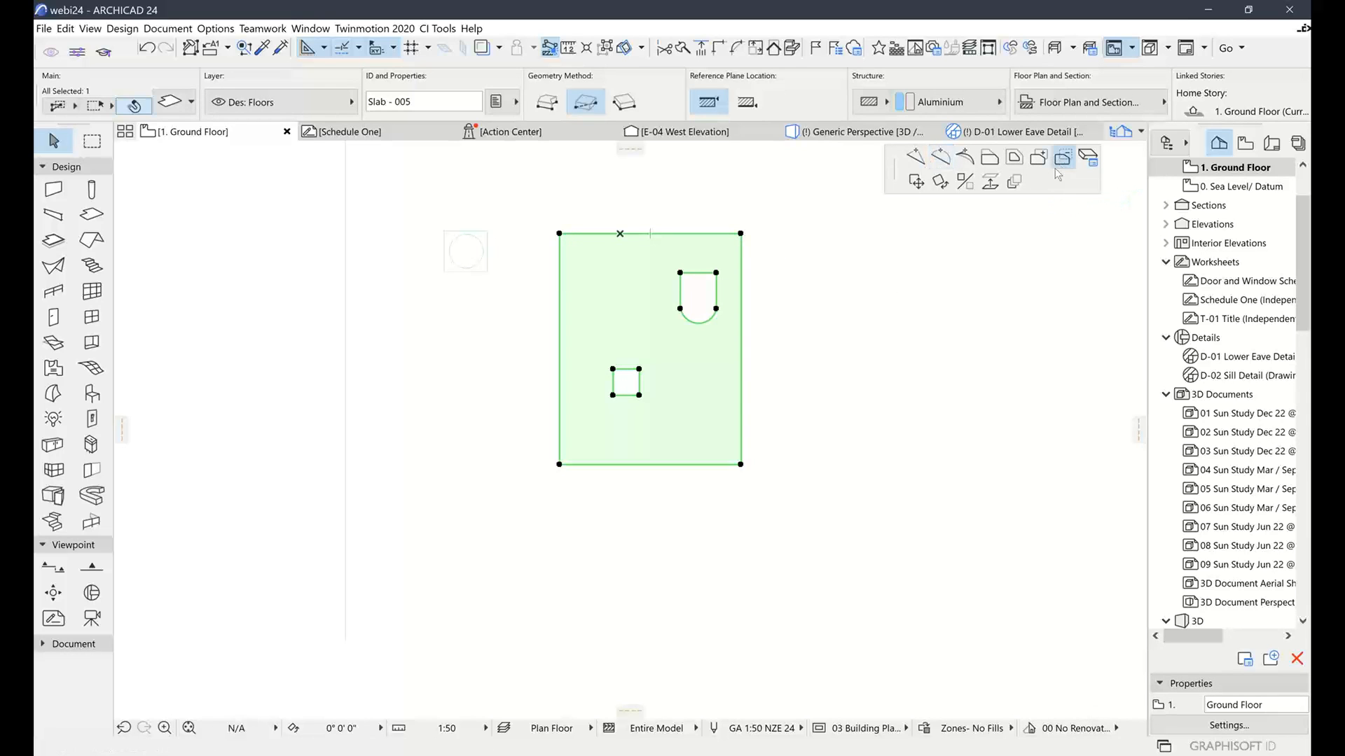
click(588, 265)
click(626, 303)
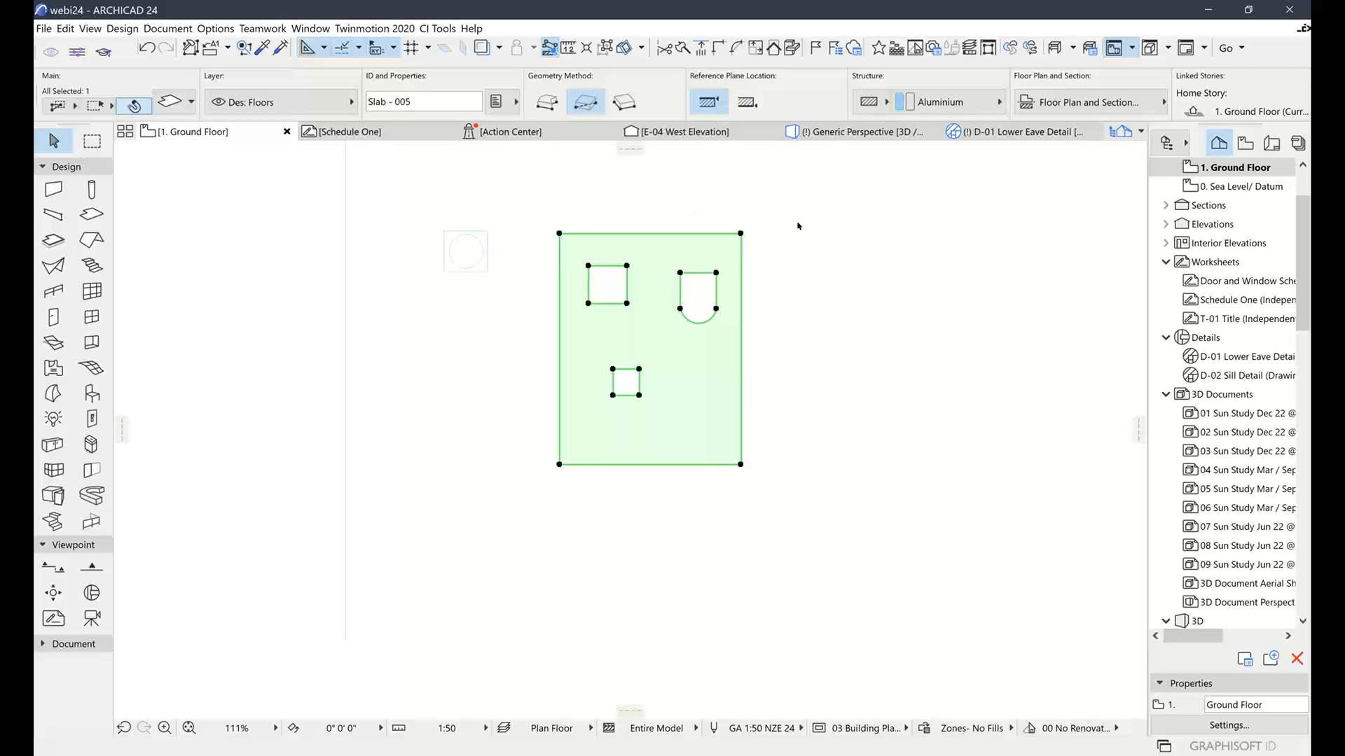
click(830, 234)
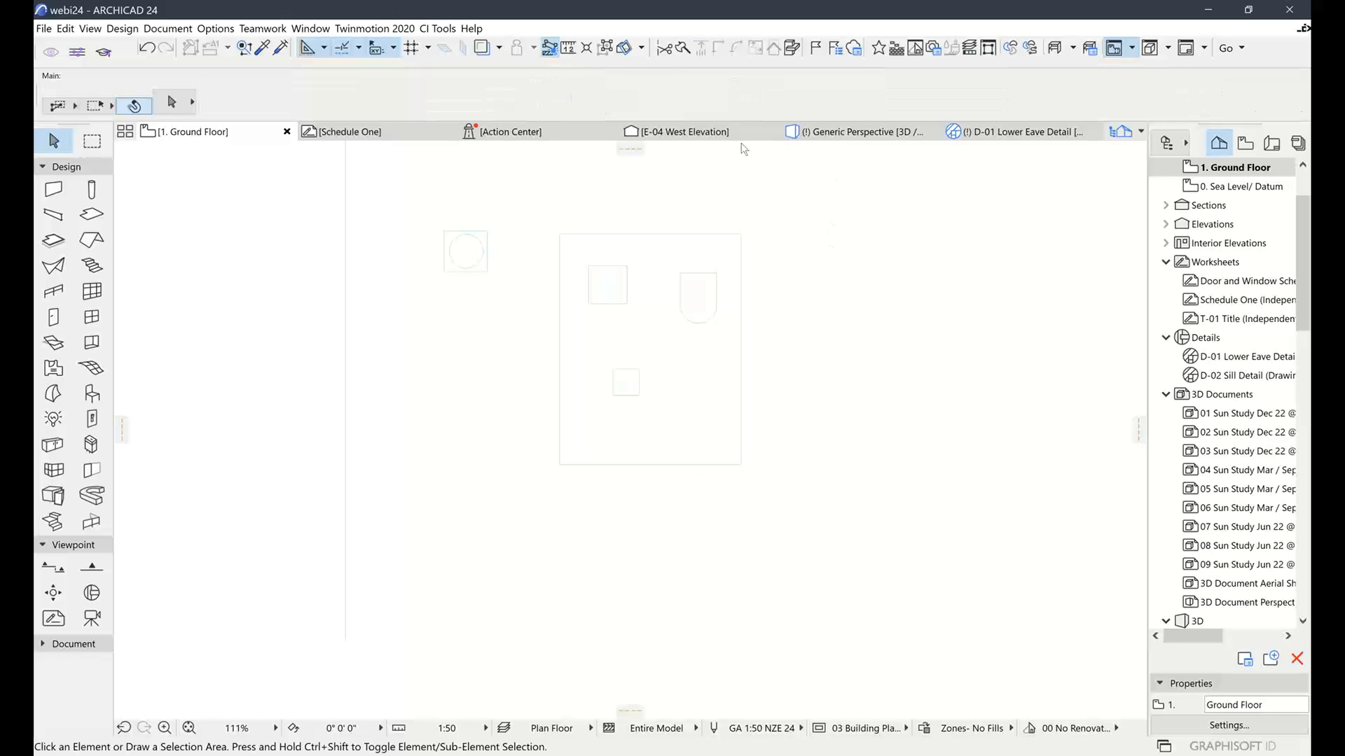
In the Generic Perspective, select the holed slab and set its thickness to 120
click(858, 131)
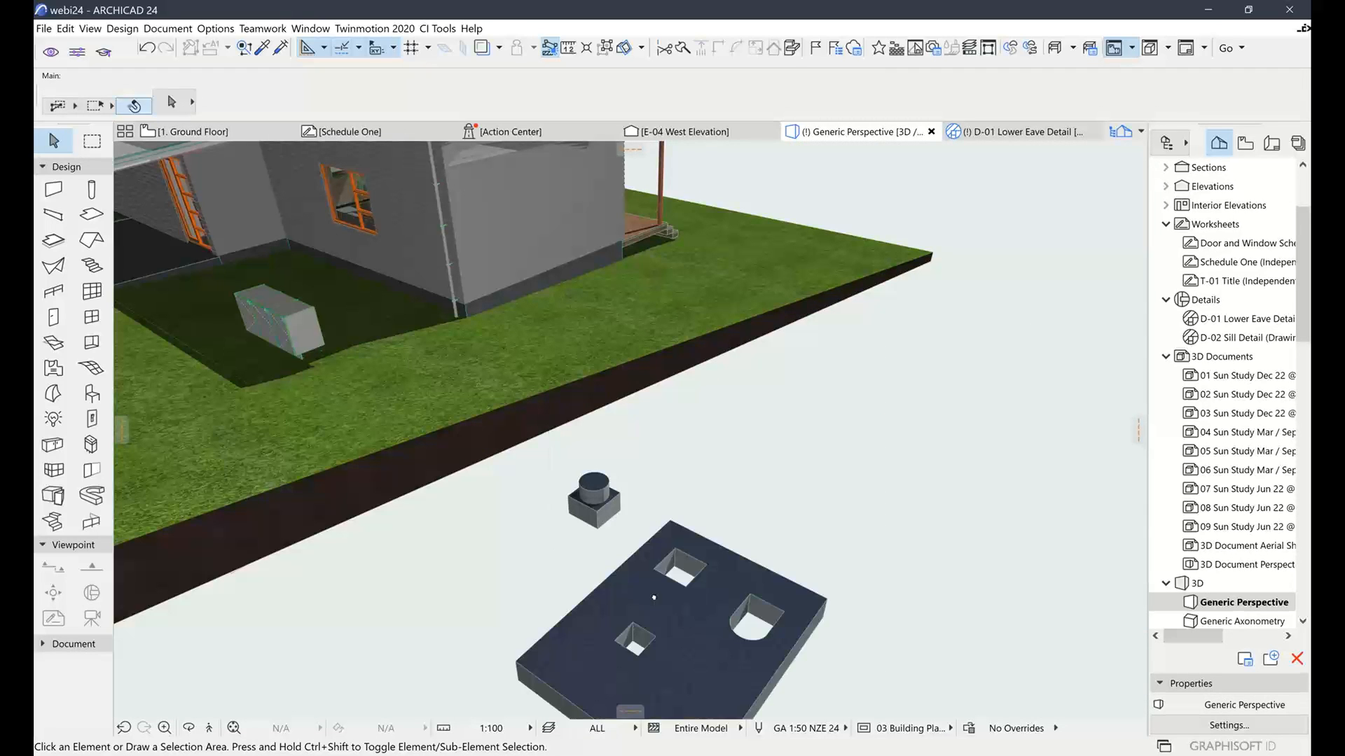
shift+middle_drag(625, 473, 706, 504)
scroll(731, 583, up, 5)
shift+middle_drag(730, 583, 760, 546)
click(702, 544)
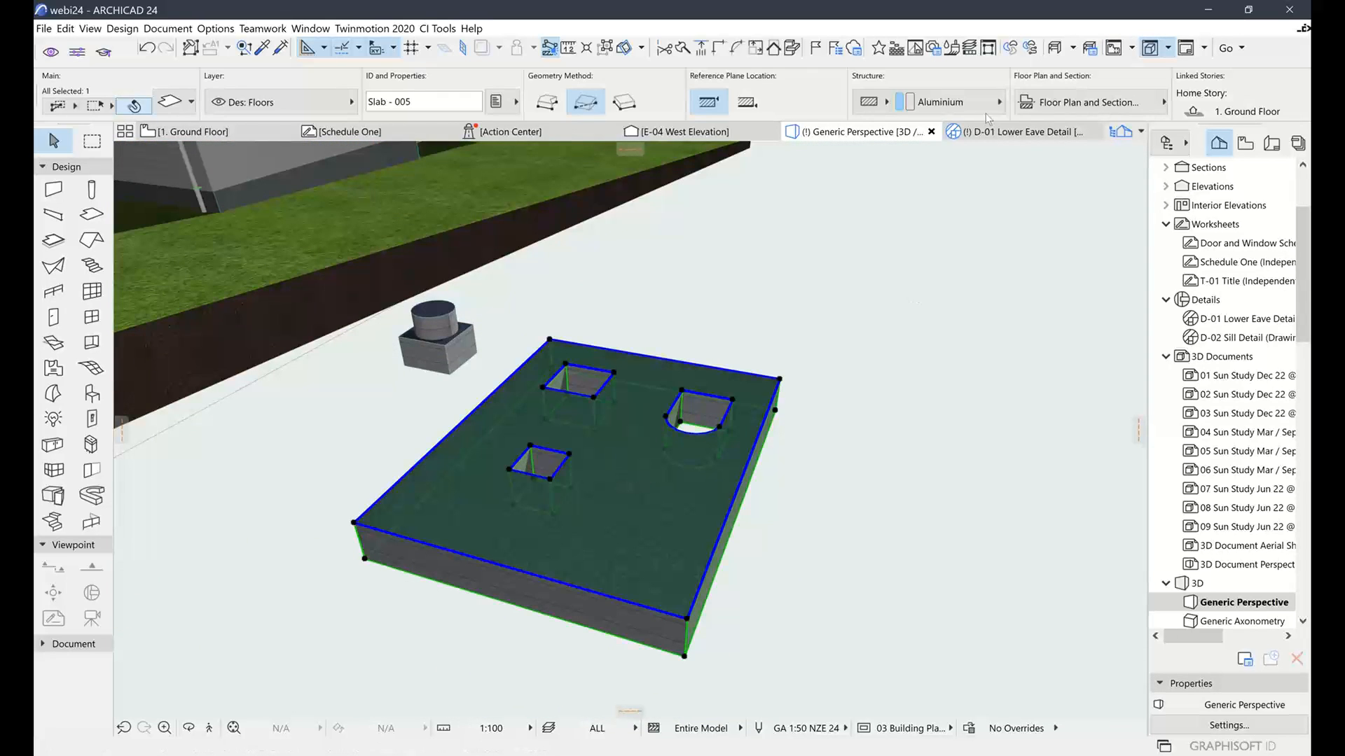
scroll(746, 85, down, 4)
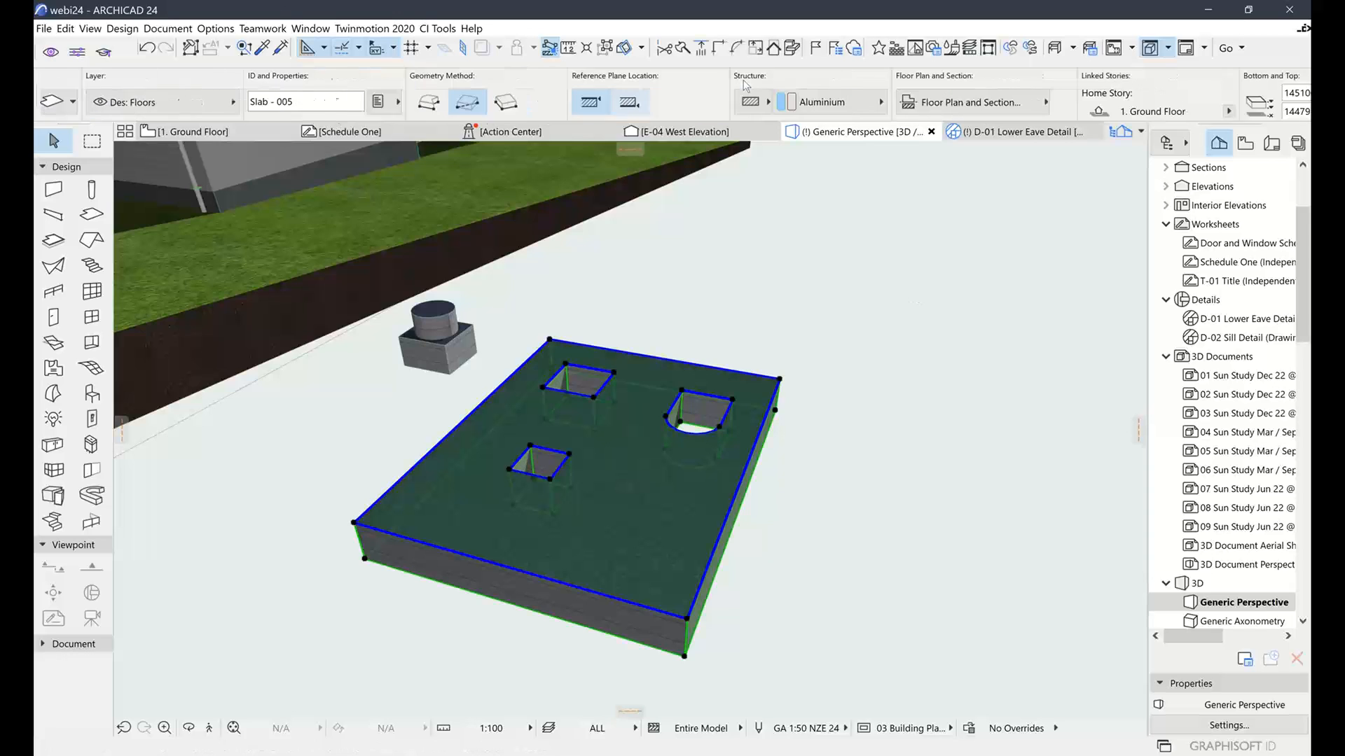
scroll(747, 86, down, 3)
scroll(294, 98, up, 4)
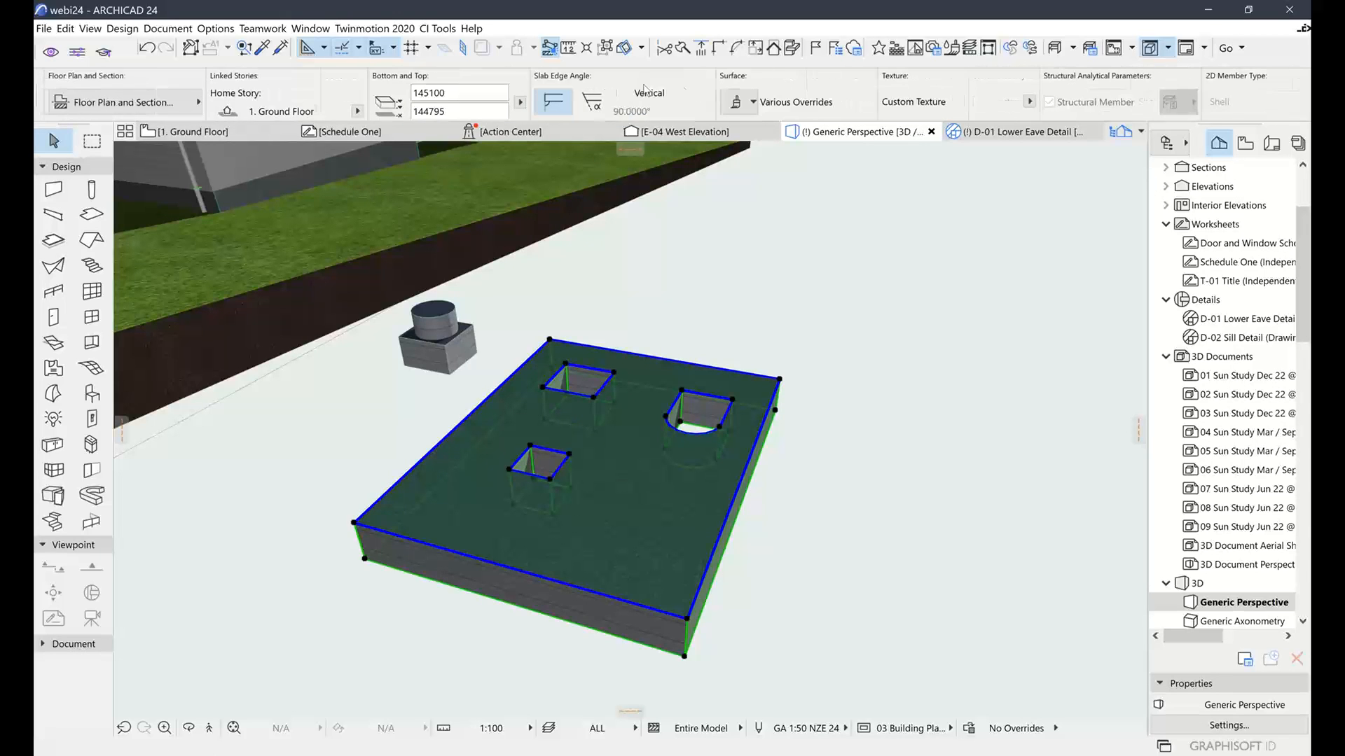
scroll(157, 106, up, 6)
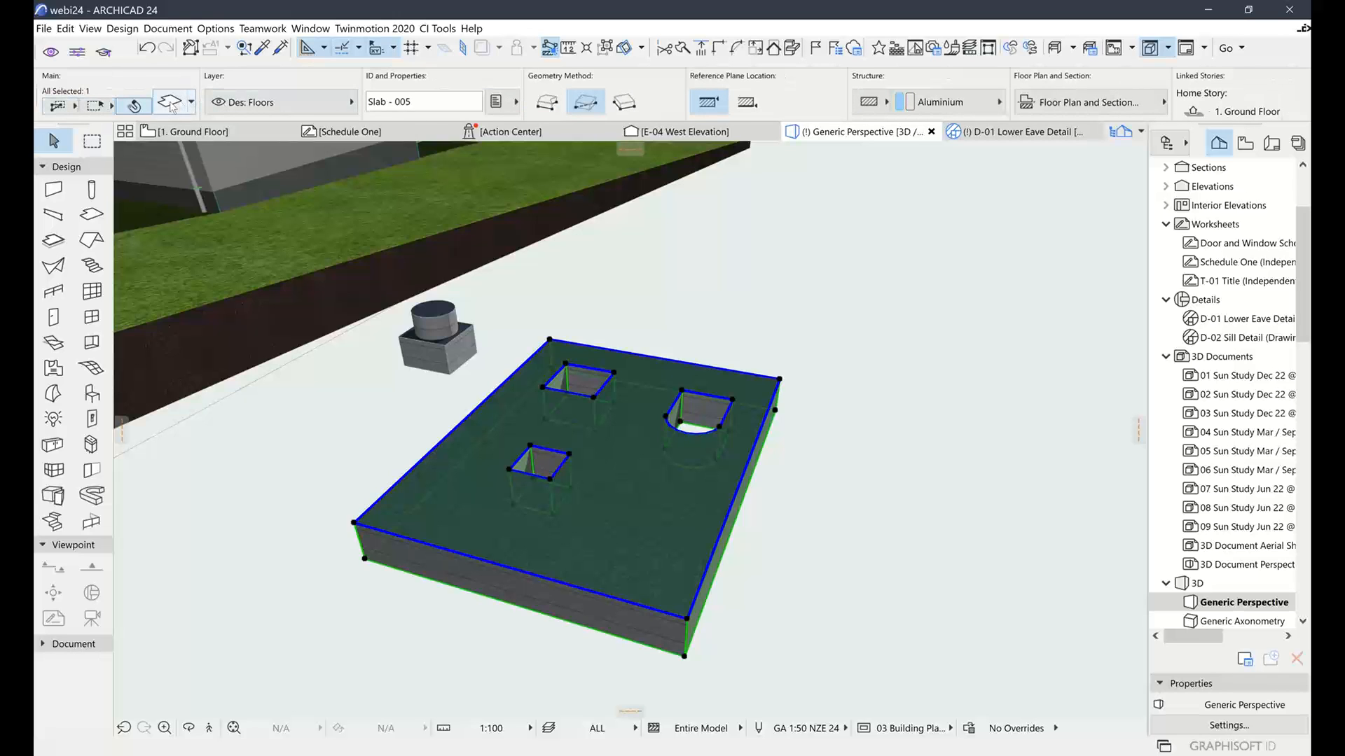
key(ctrl+t)
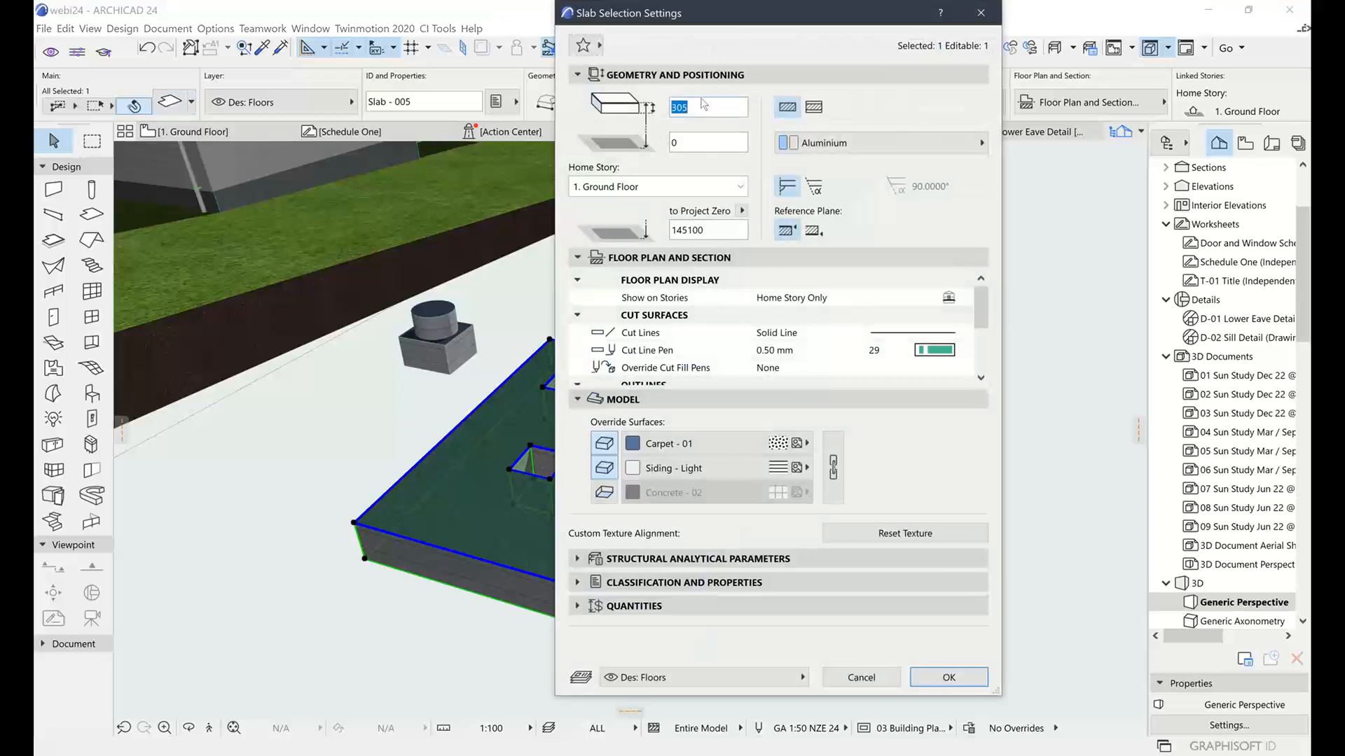
text(120)
click(947, 676)
Orbit around the 120-thick slab to inspect its holes and arched opening
click(786, 327)
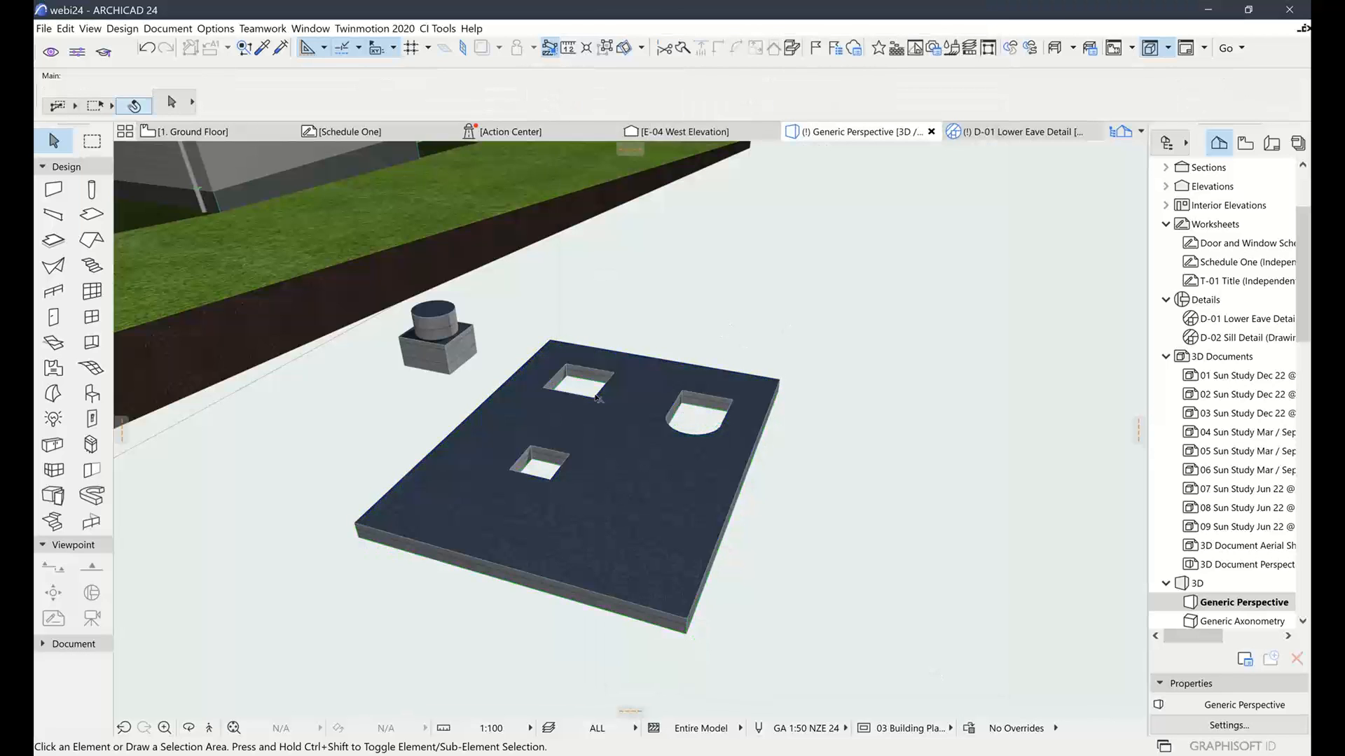
shift+middle_drag(609, 414, 648, 450)
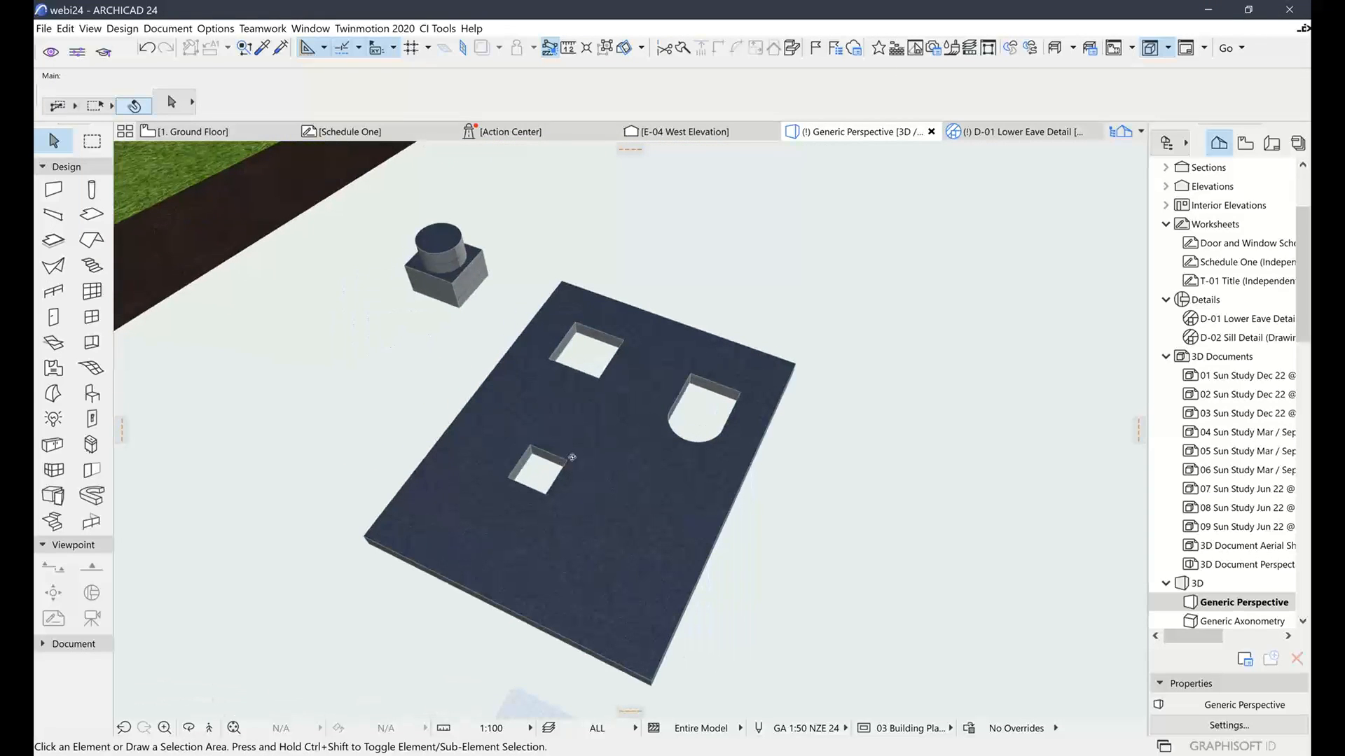
middle_drag(572, 457, 717, 424)
double_click(714, 397)
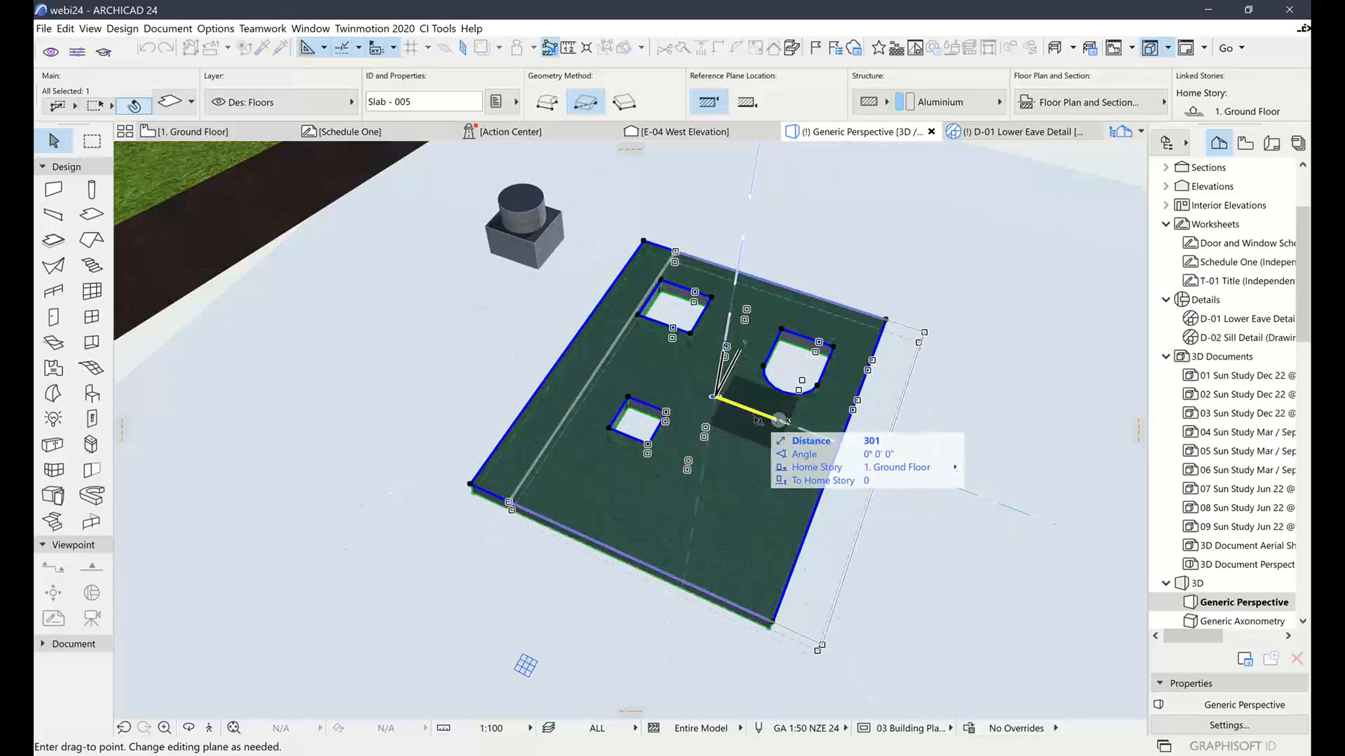
key(Escape)
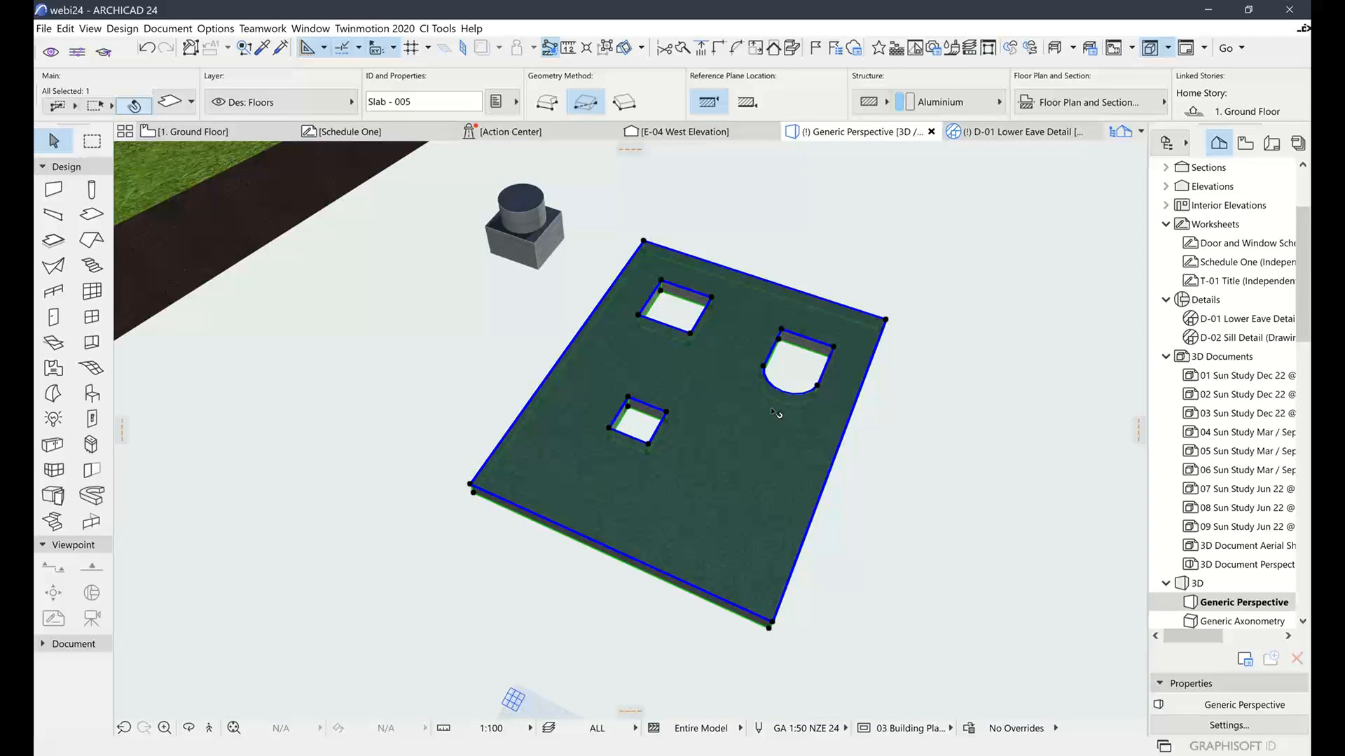
shift+middle_drag(750, 421, 752, 370)
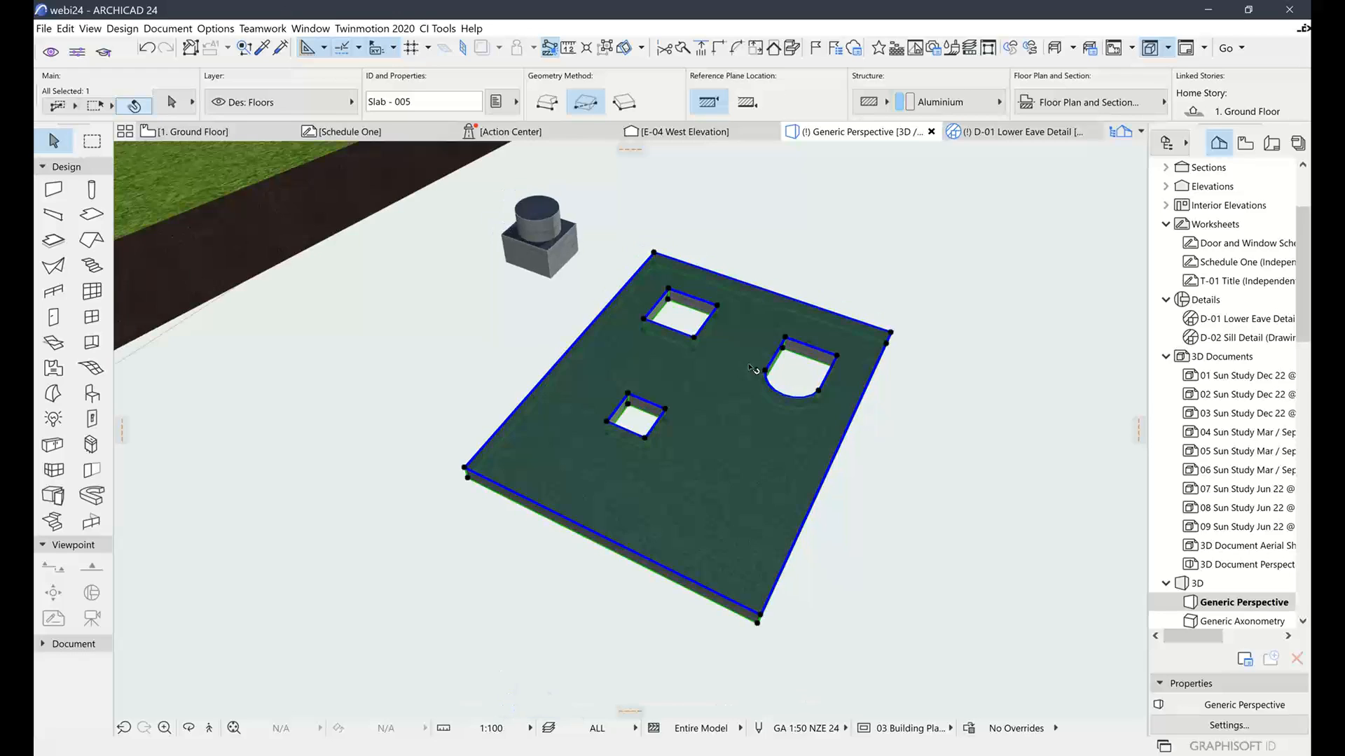
shift+middle_drag(763, 430, 737, 403)
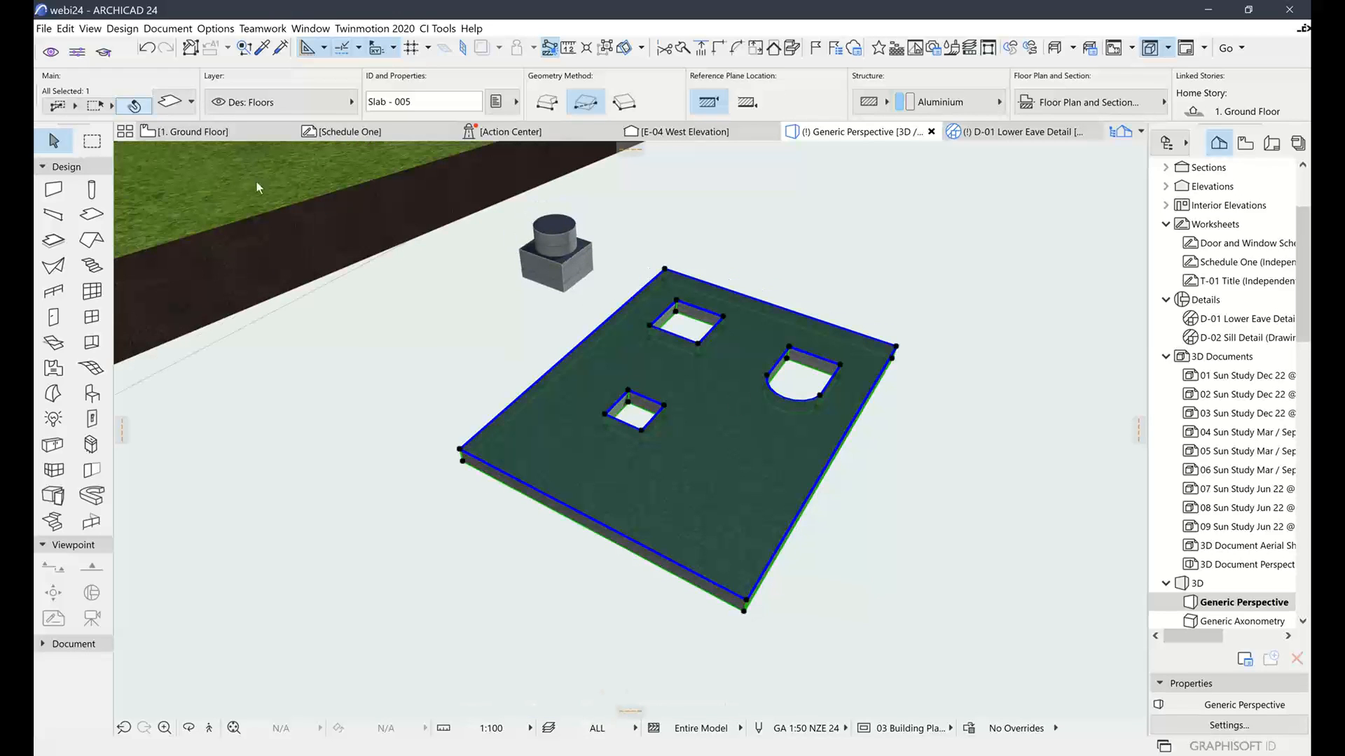
Save the holed slab as a Cabinet Door library part named CD1 on the Horizontal Plane
click(45, 28)
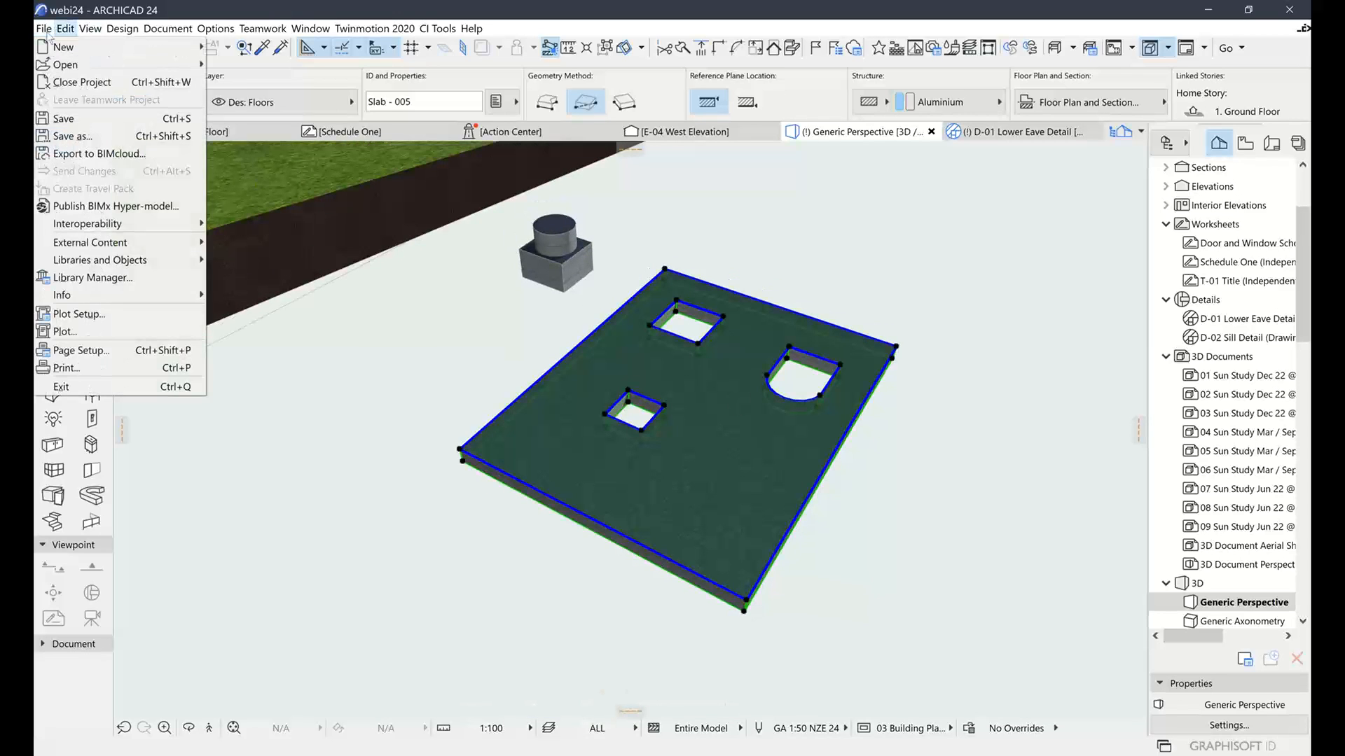
mouse_move(131, 263)
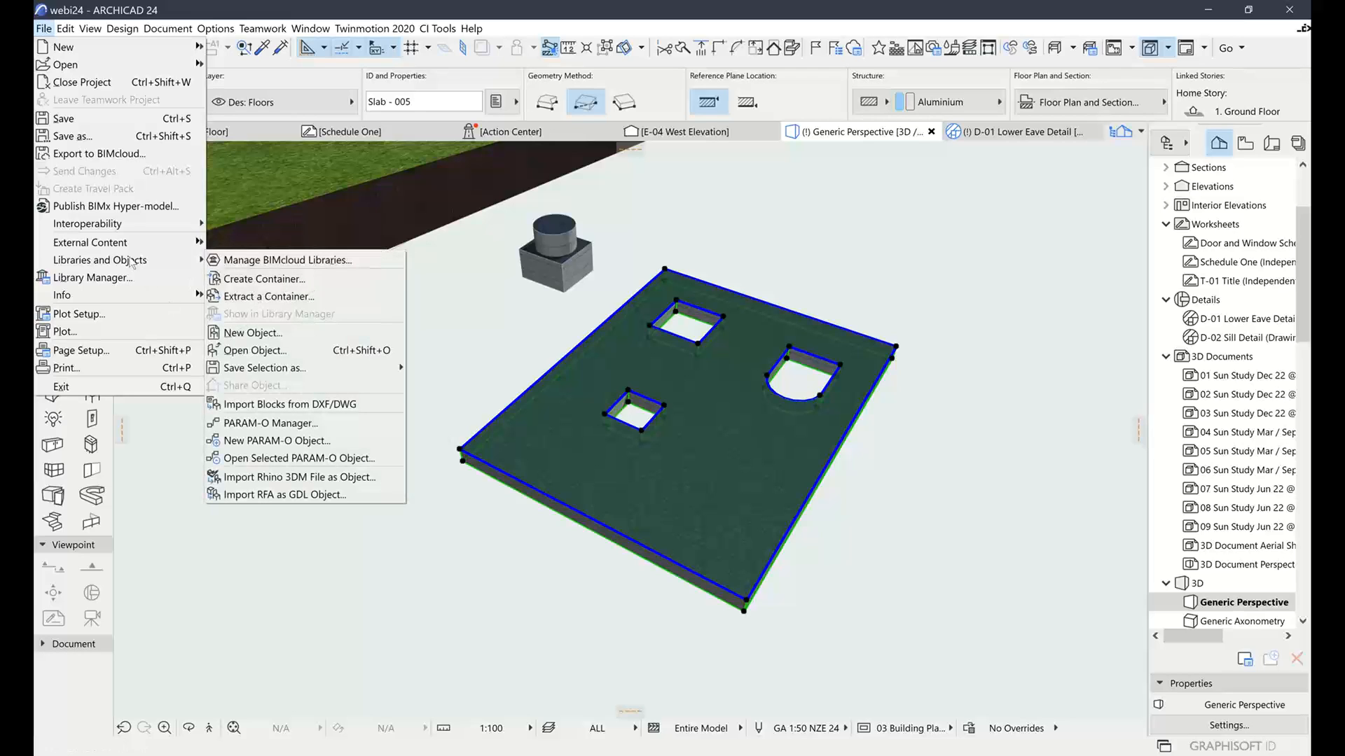
mouse_move(301, 368)
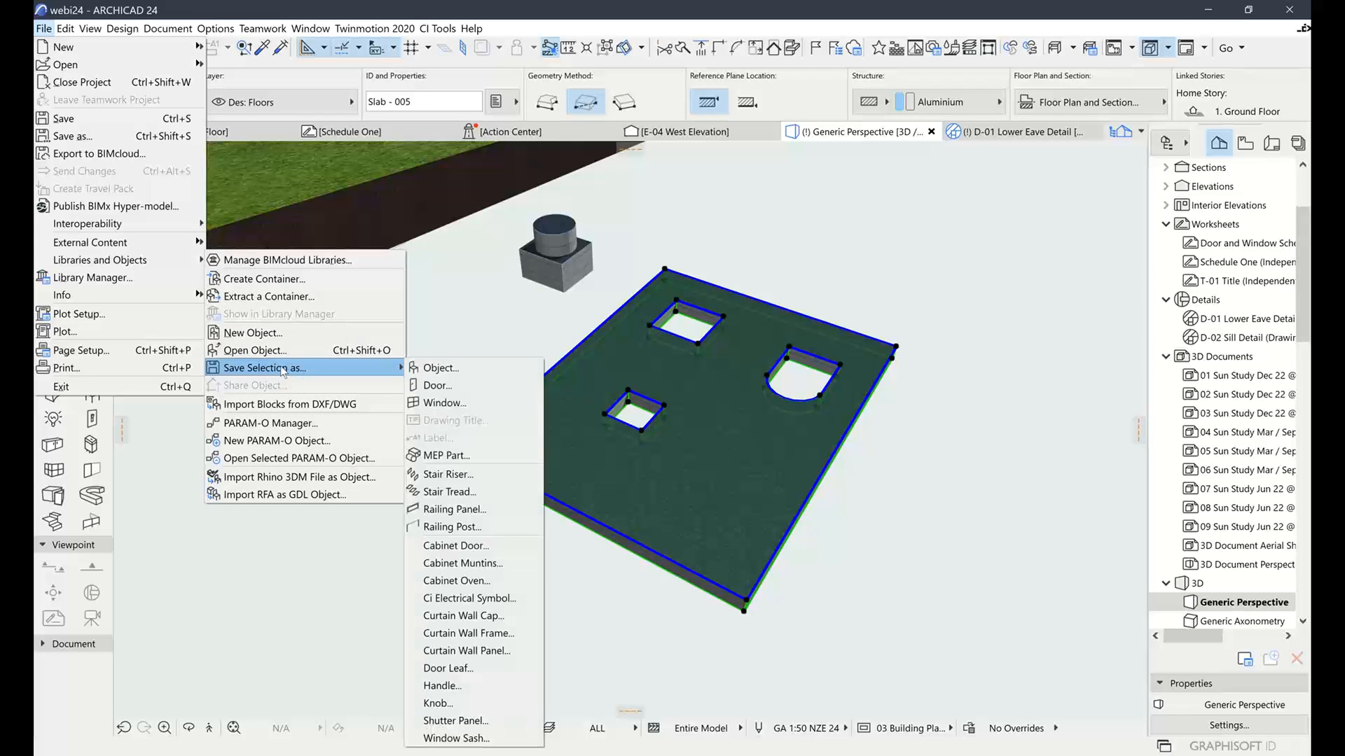
click(473, 545)
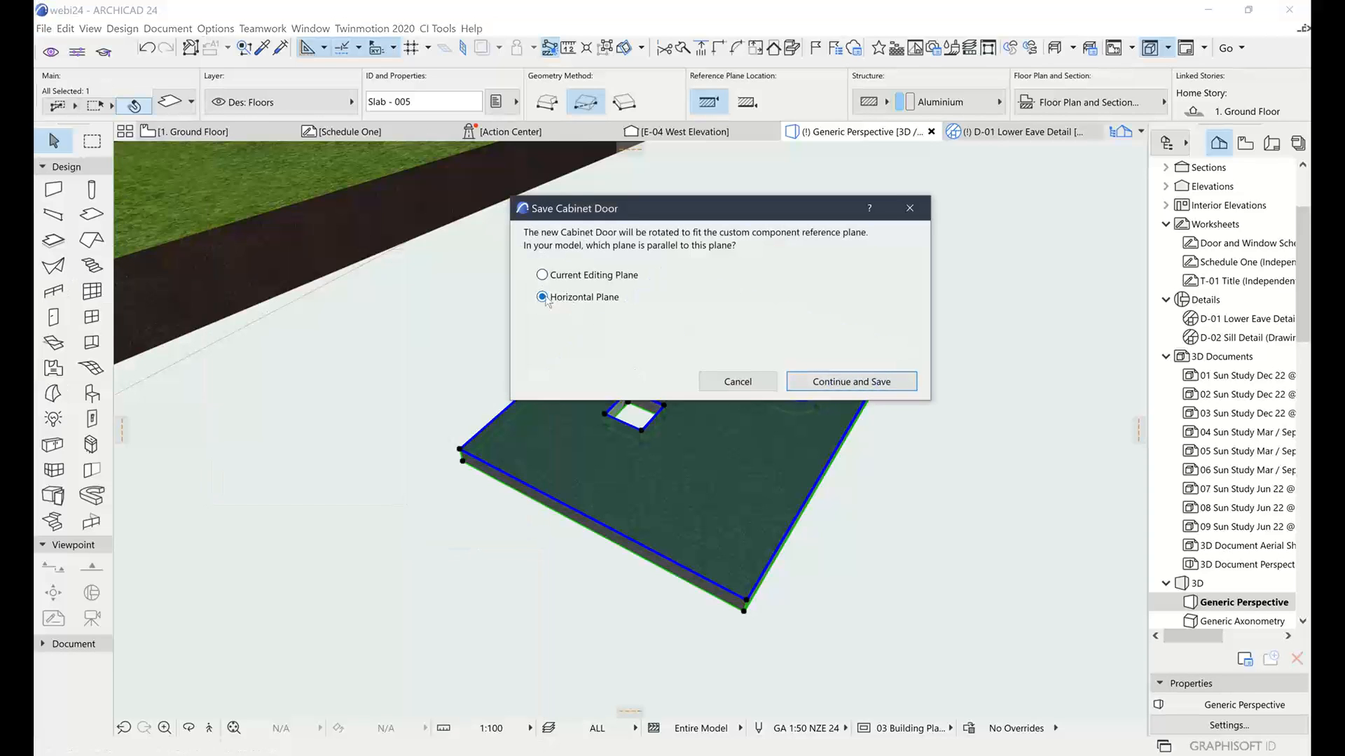
click(875, 382)
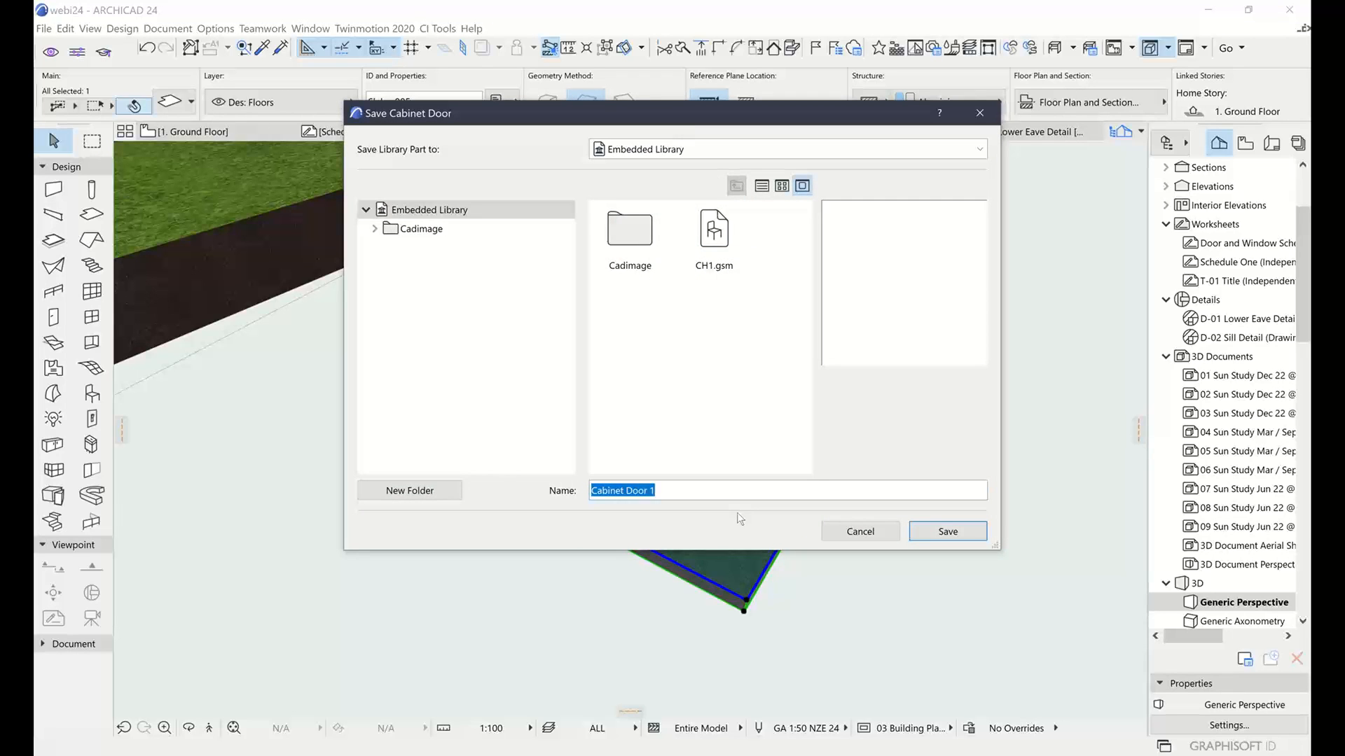
text(CD1)
click(947, 531)
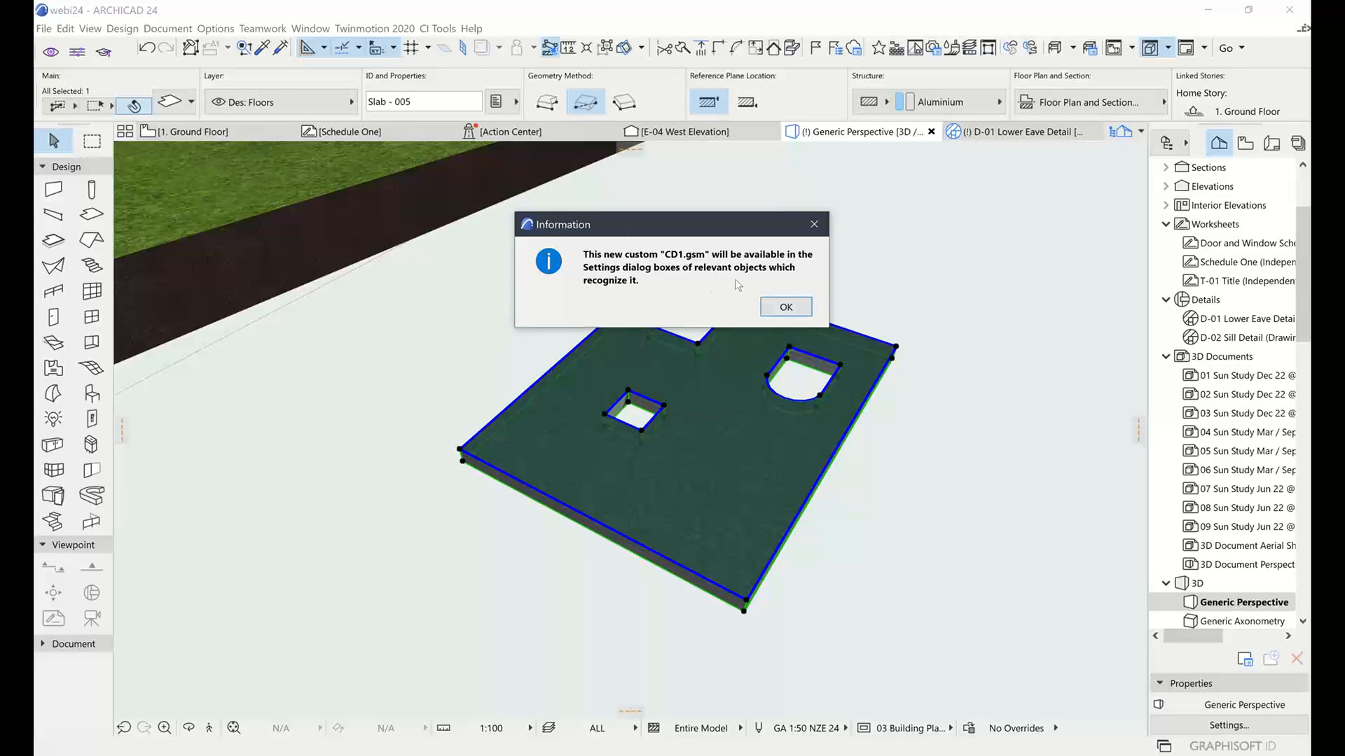
click(786, 307)
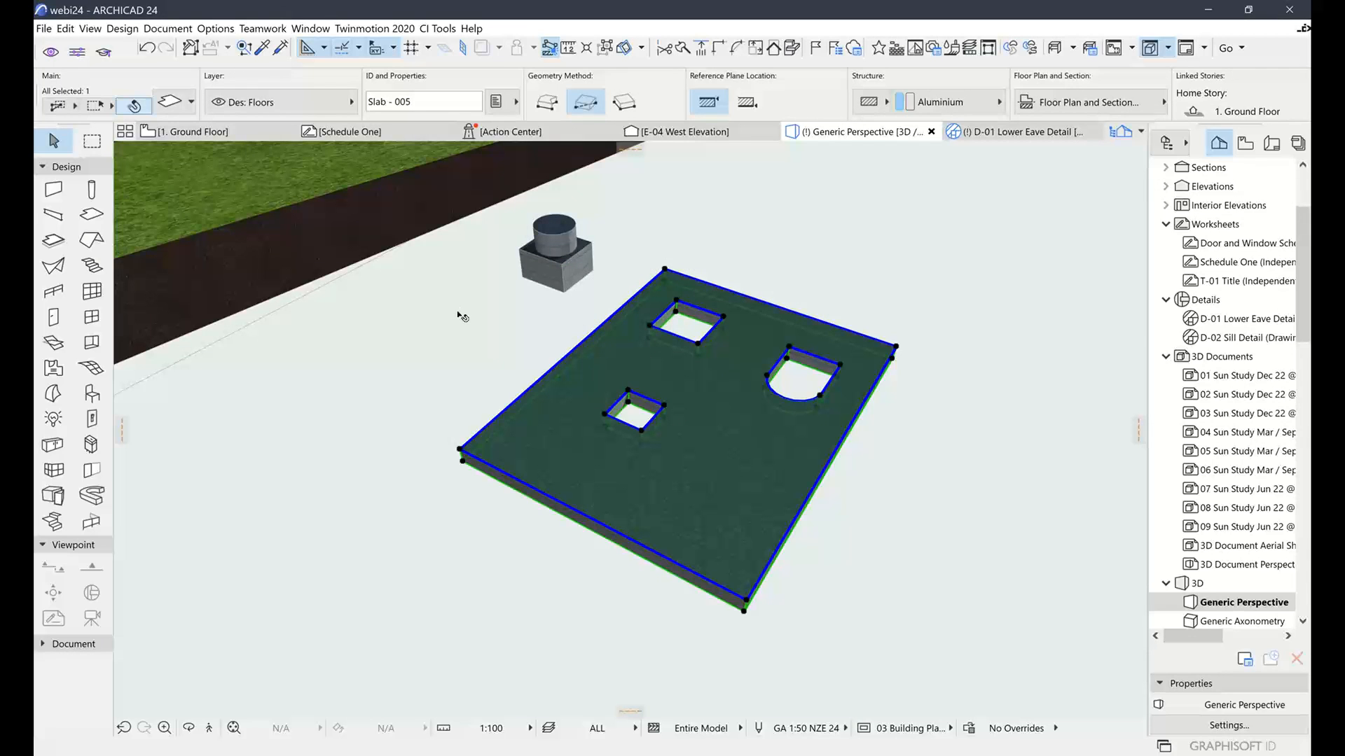
Copy the Flat Panel front as 'Custom Door' using the Custom Cabinet Door shape CD1
click(434, 346)
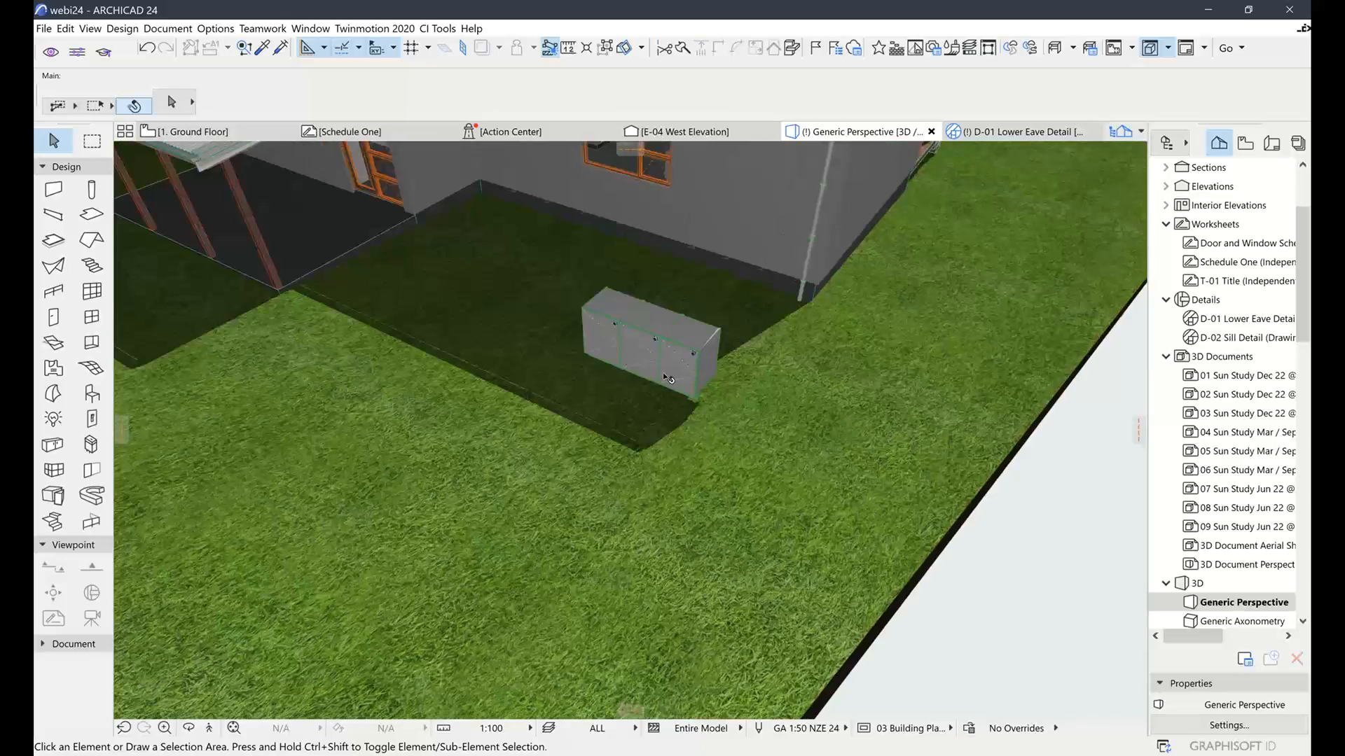
click(672, 371)
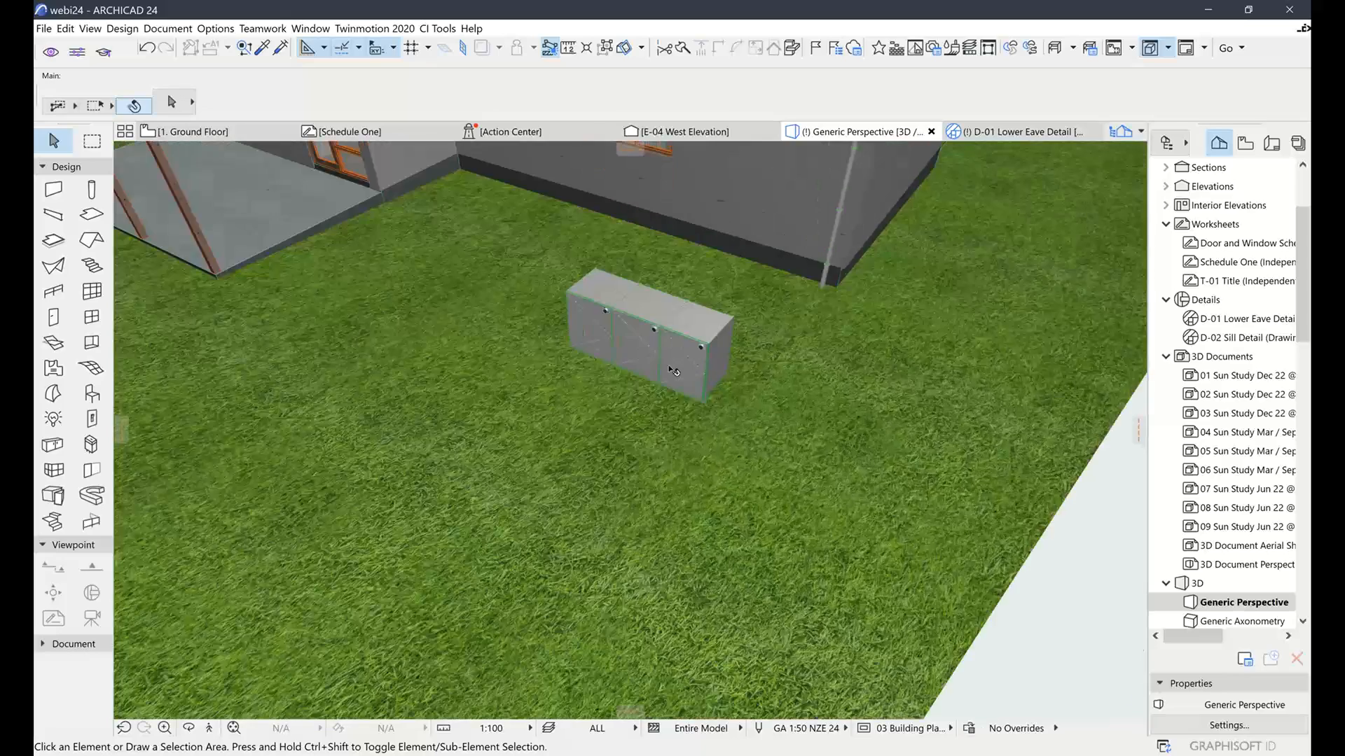
scroll(672, 371, up, 6)
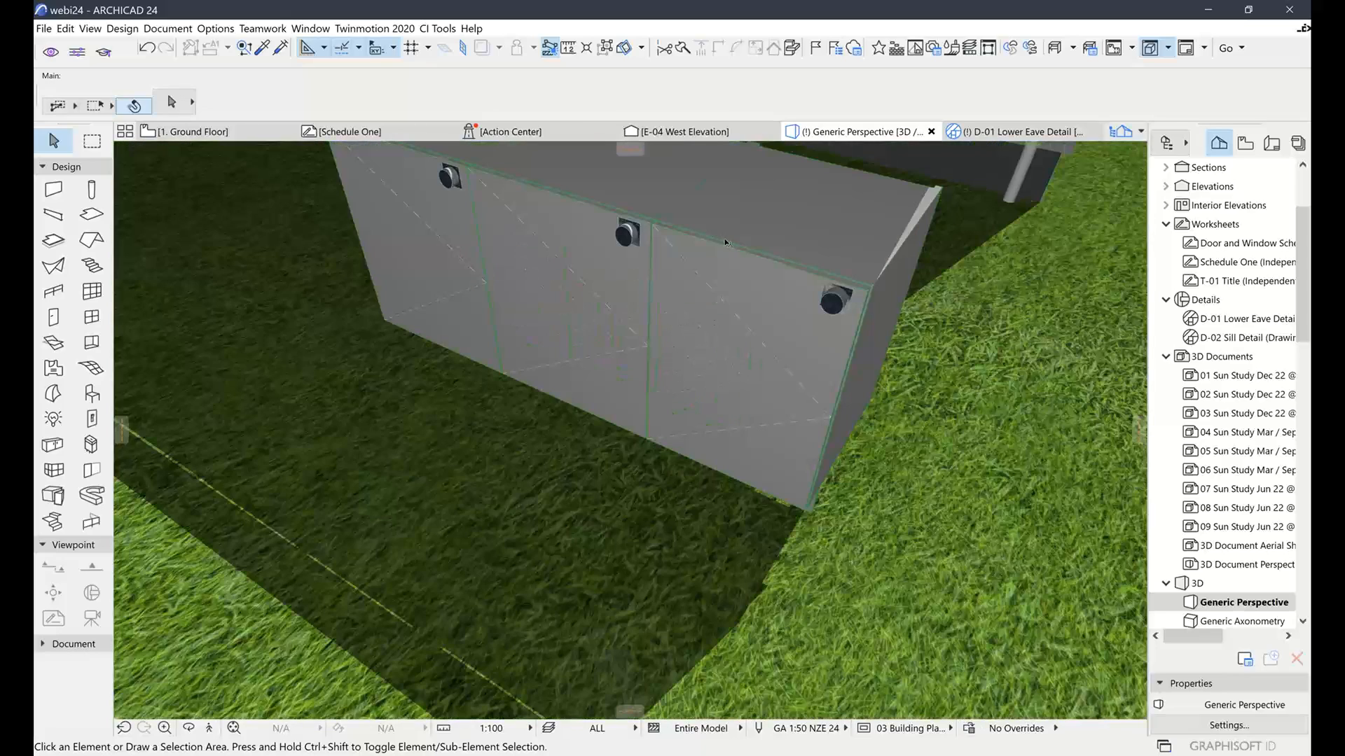
click(725, 243)
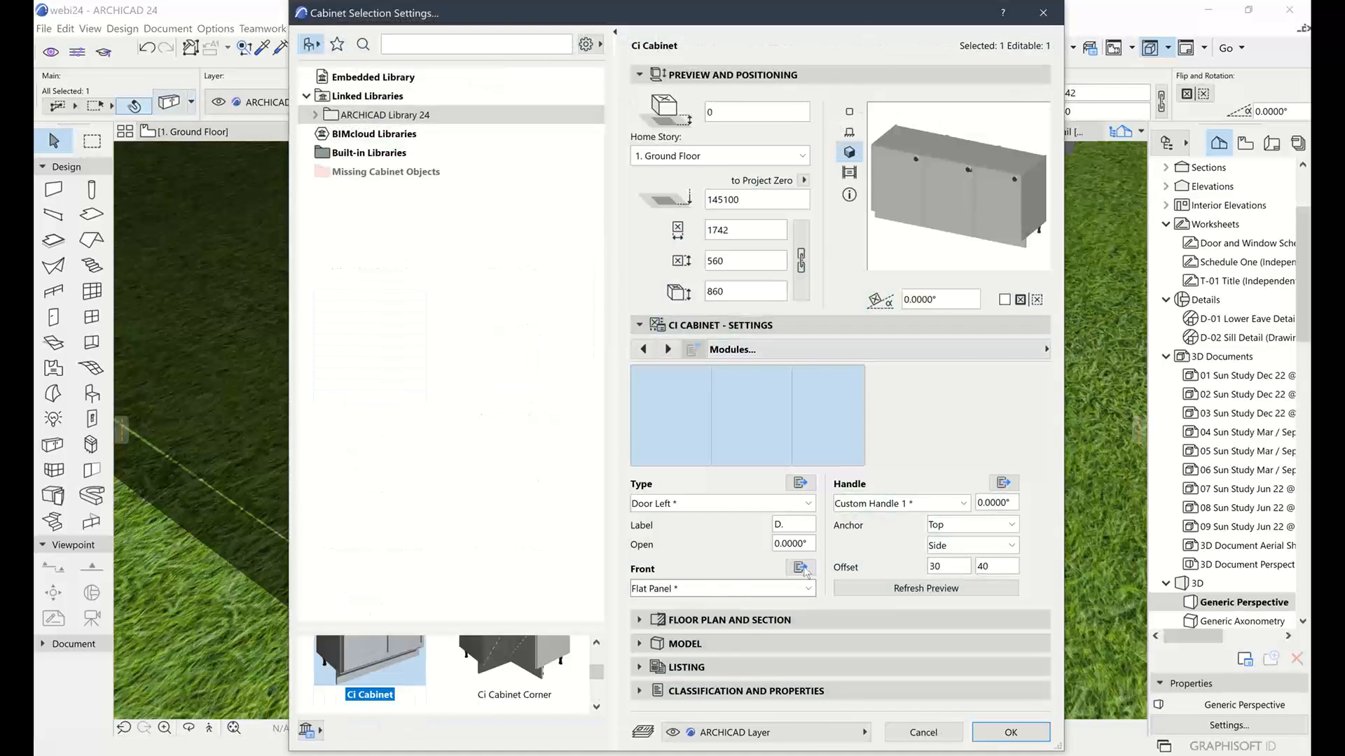
click(801, 568)
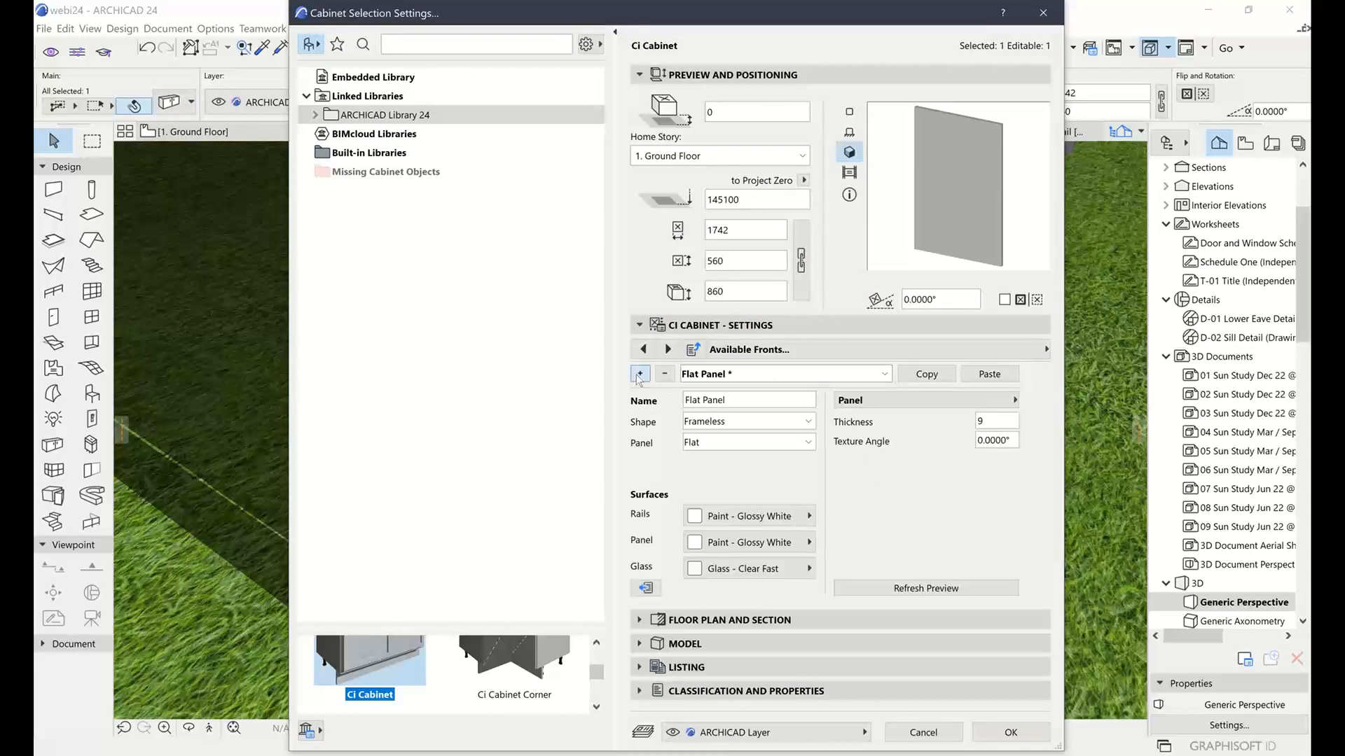
click(639, 375)
drag(771, 397, 626, 405)
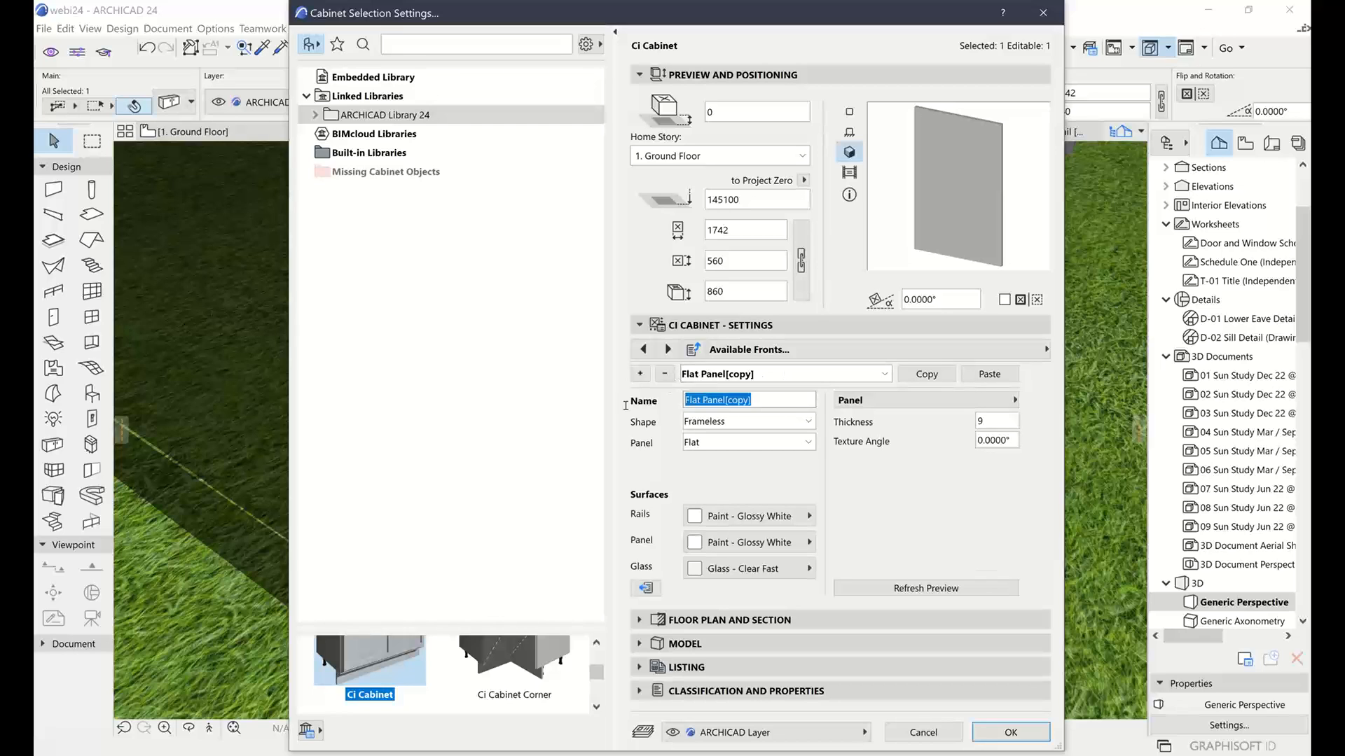
text(Custom Door)
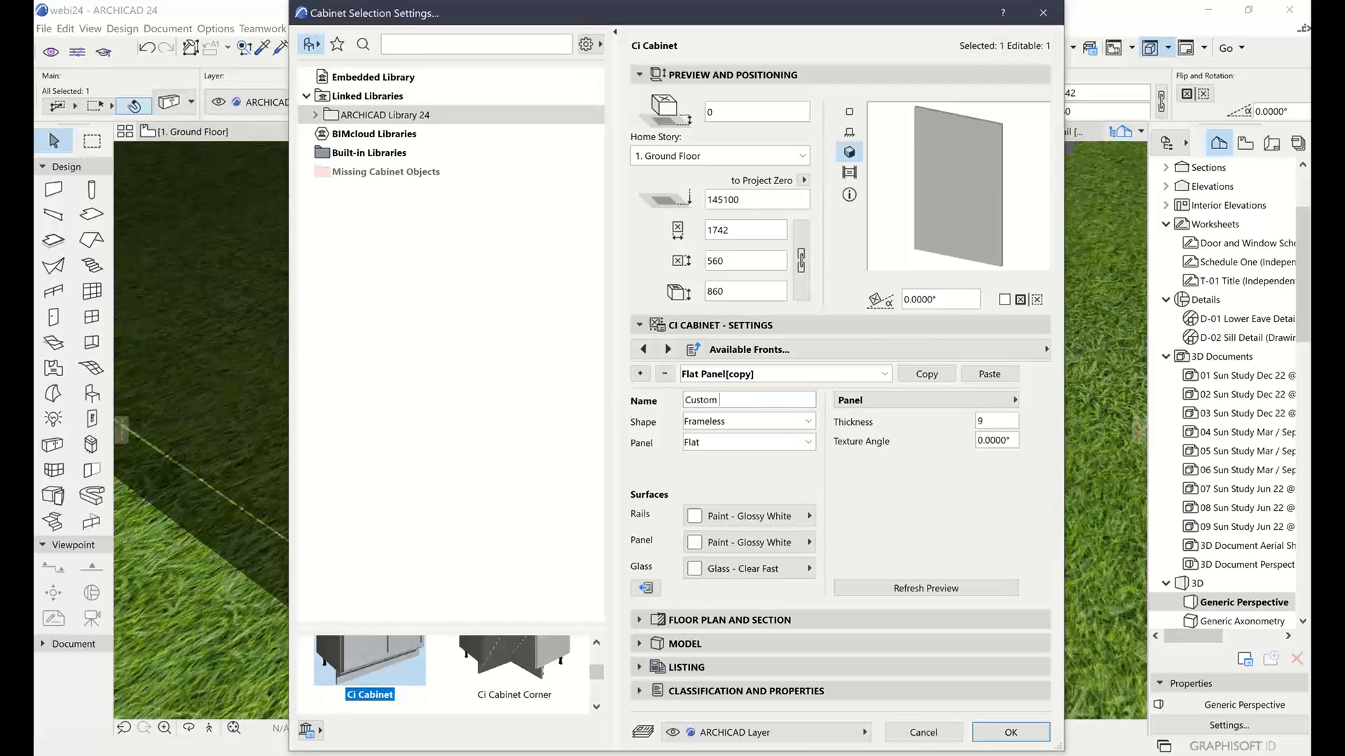
click(709, 424)
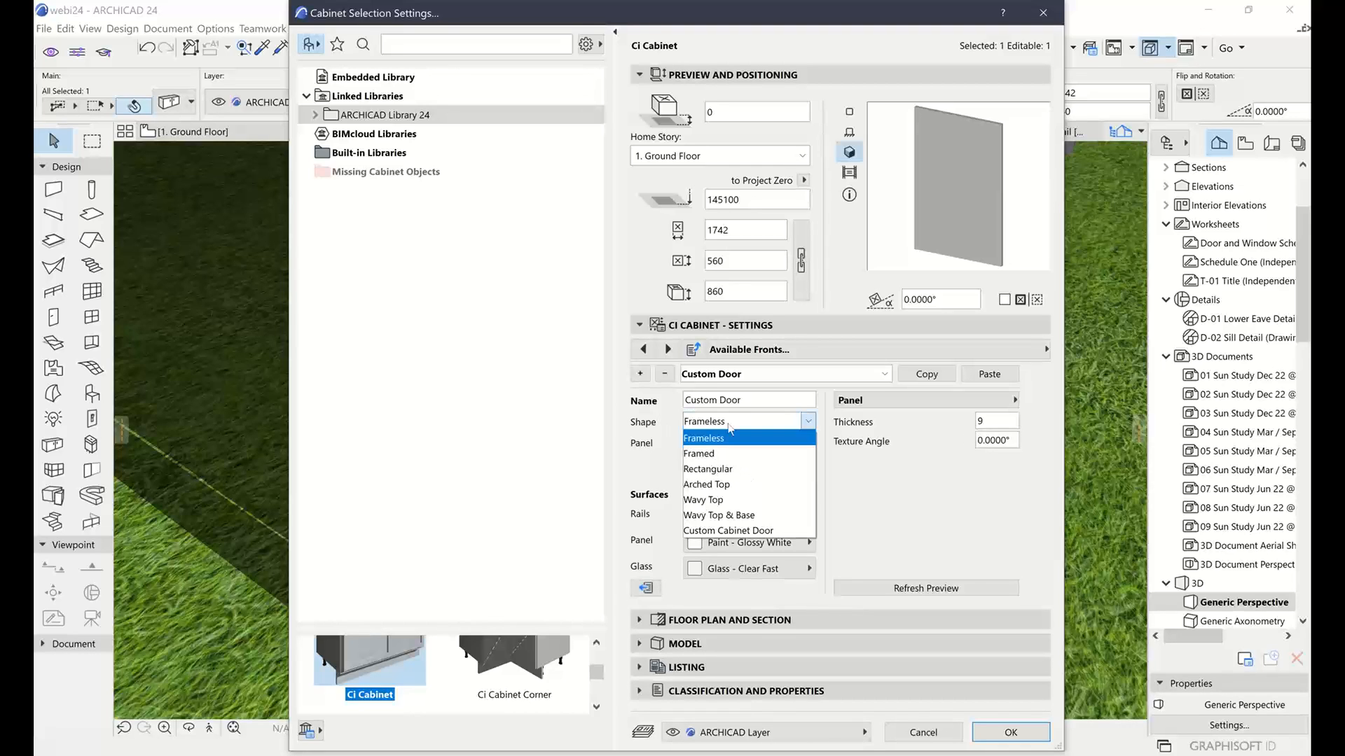
click(755, 532)
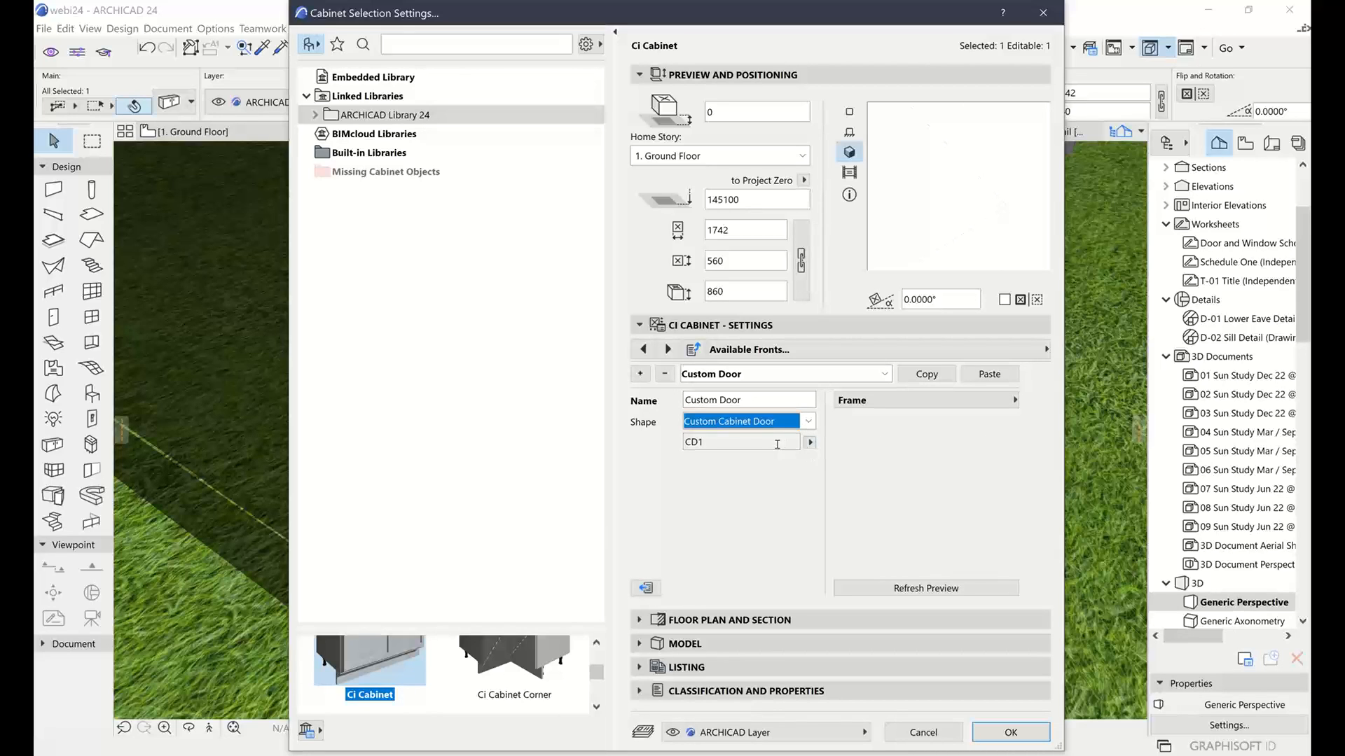
click(810, 442)
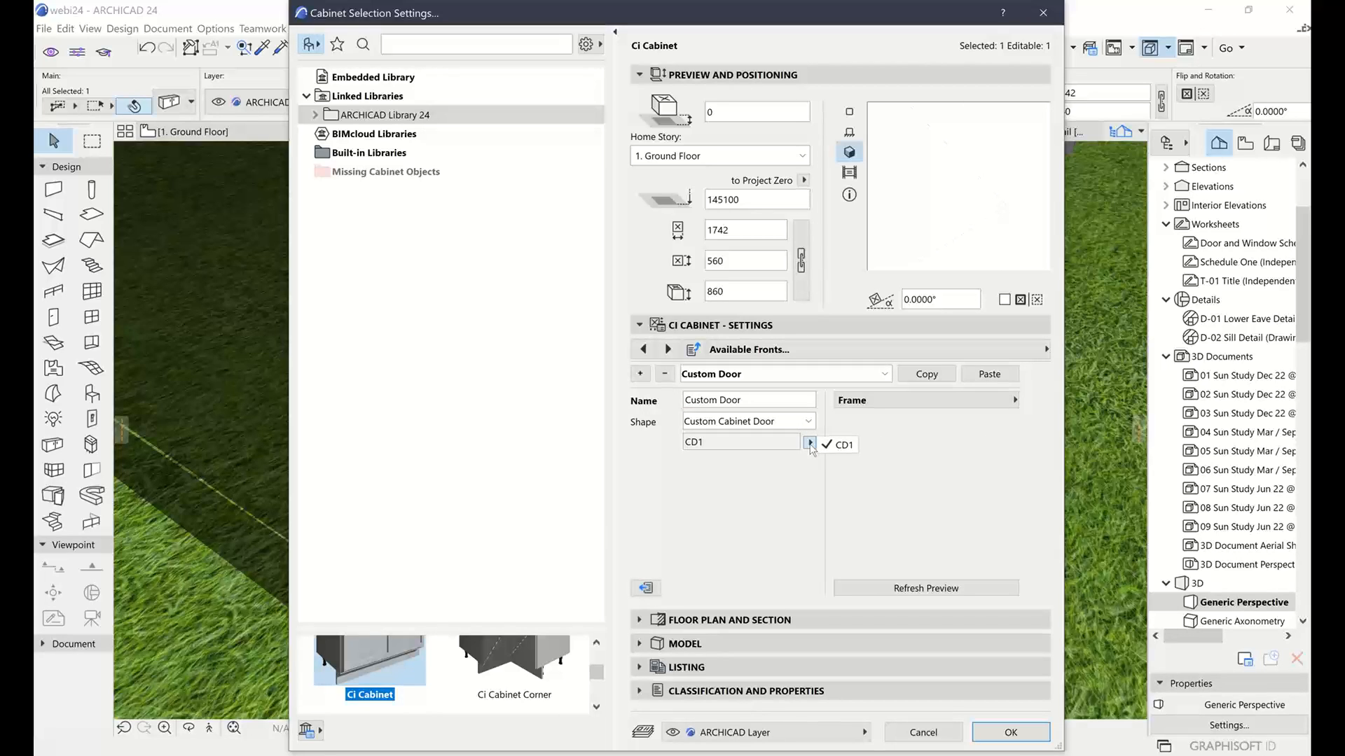
click(810, 443)
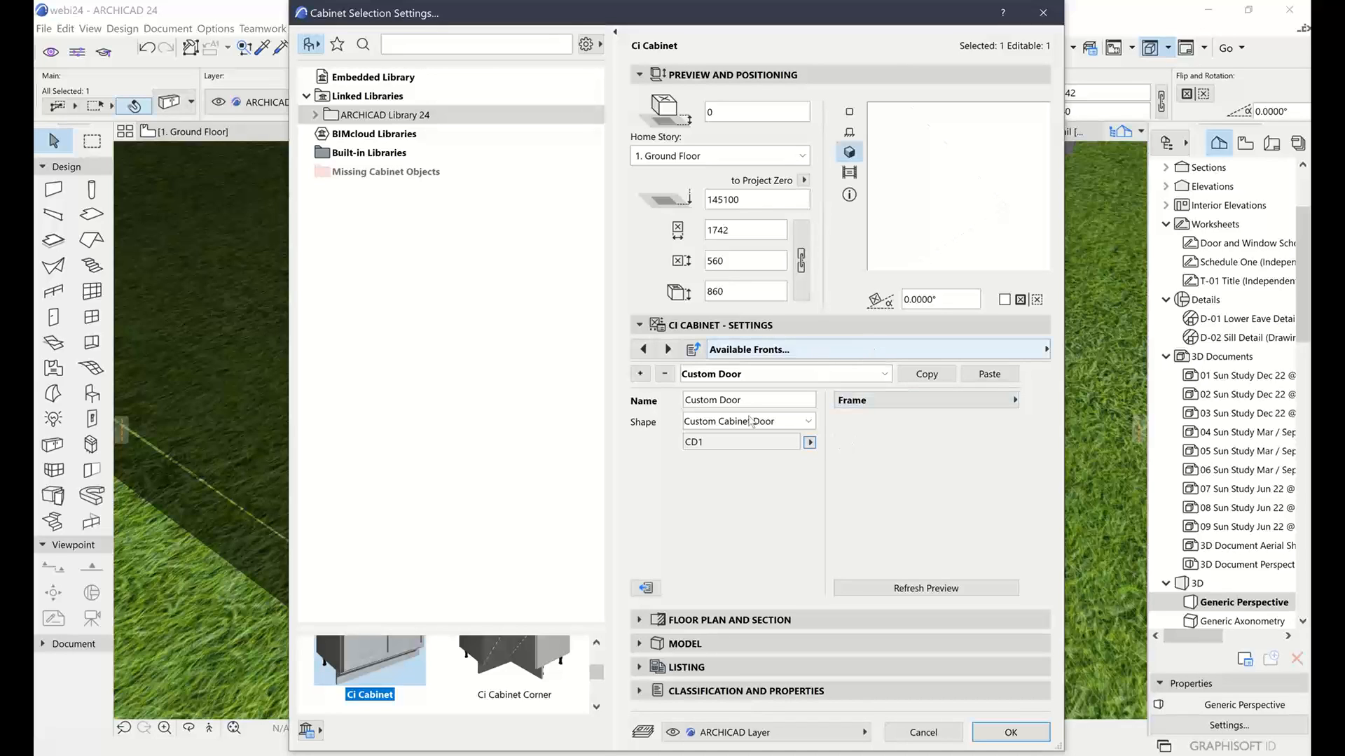
Assign Custom Door as the front for the cabinet's modules and apply the settings
click(869, 347)
click(1105, 426)
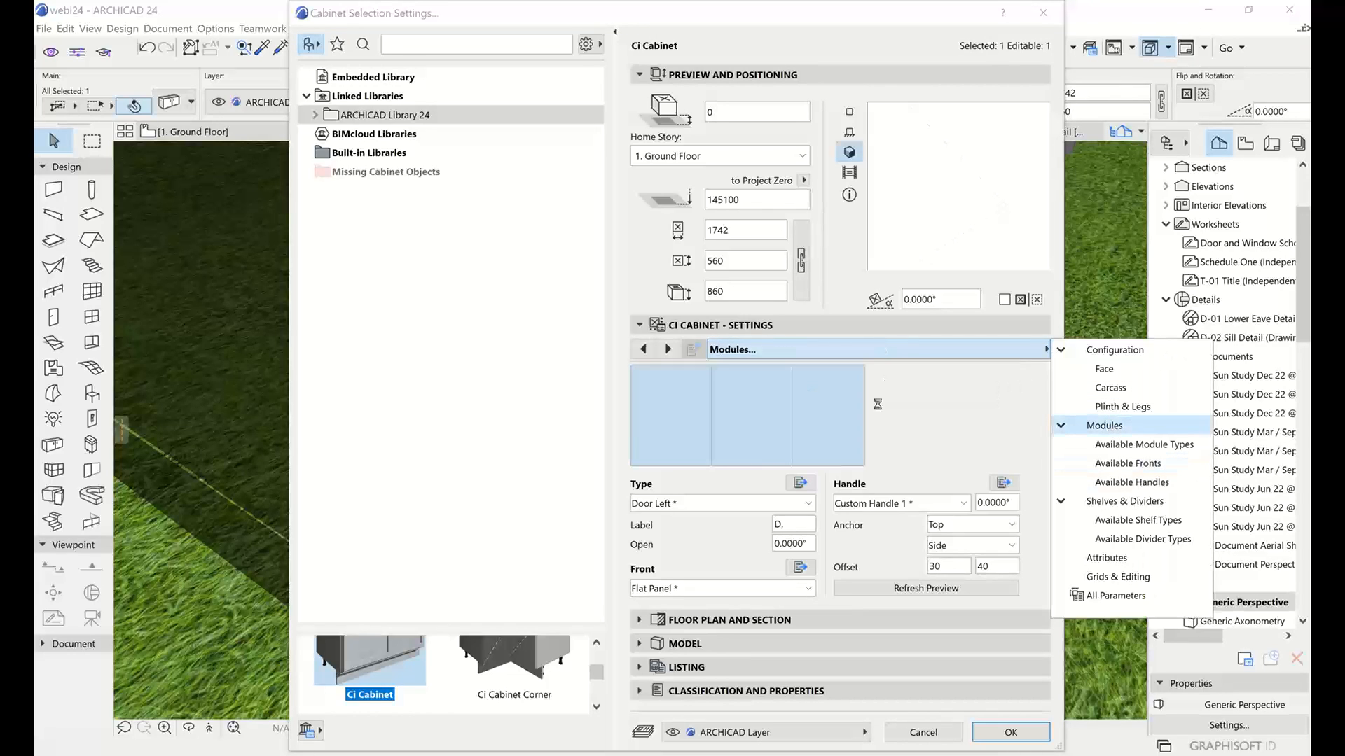
click(900, 495)
click(721, 589)
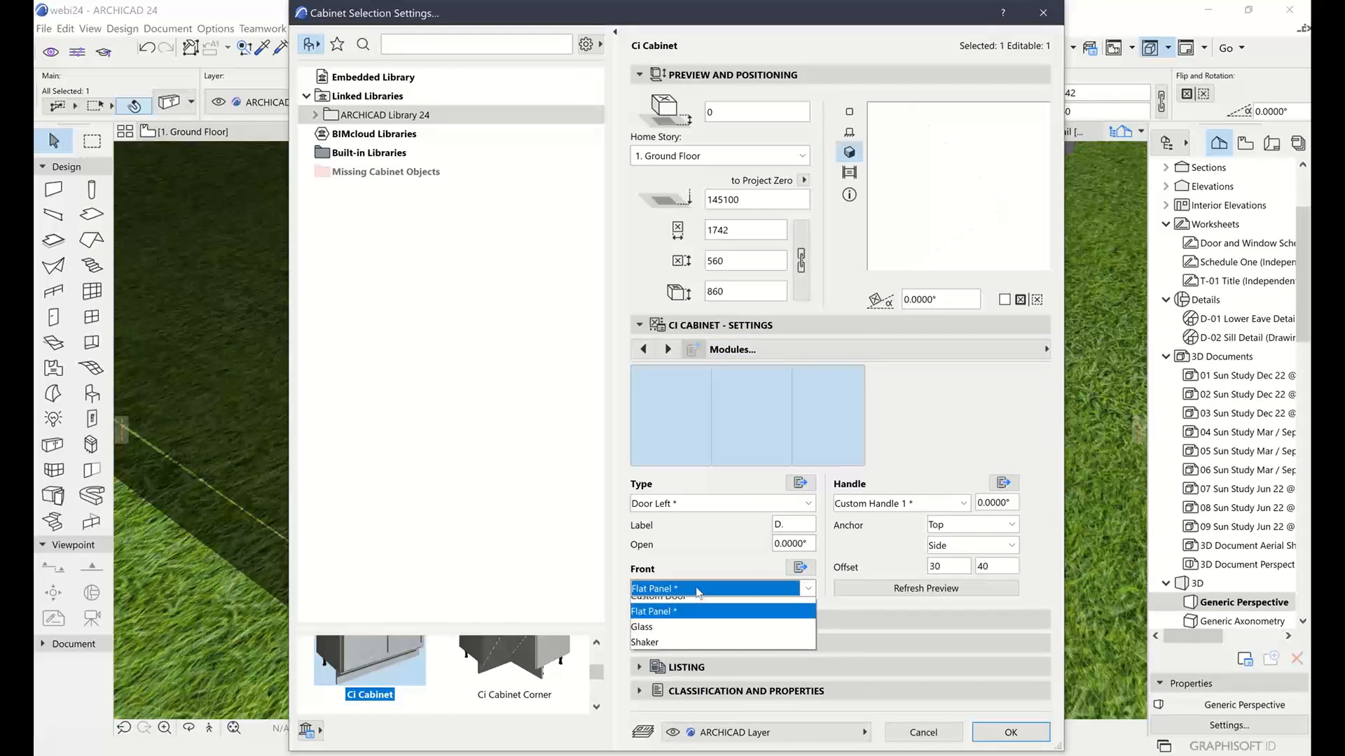
click(662, 605)
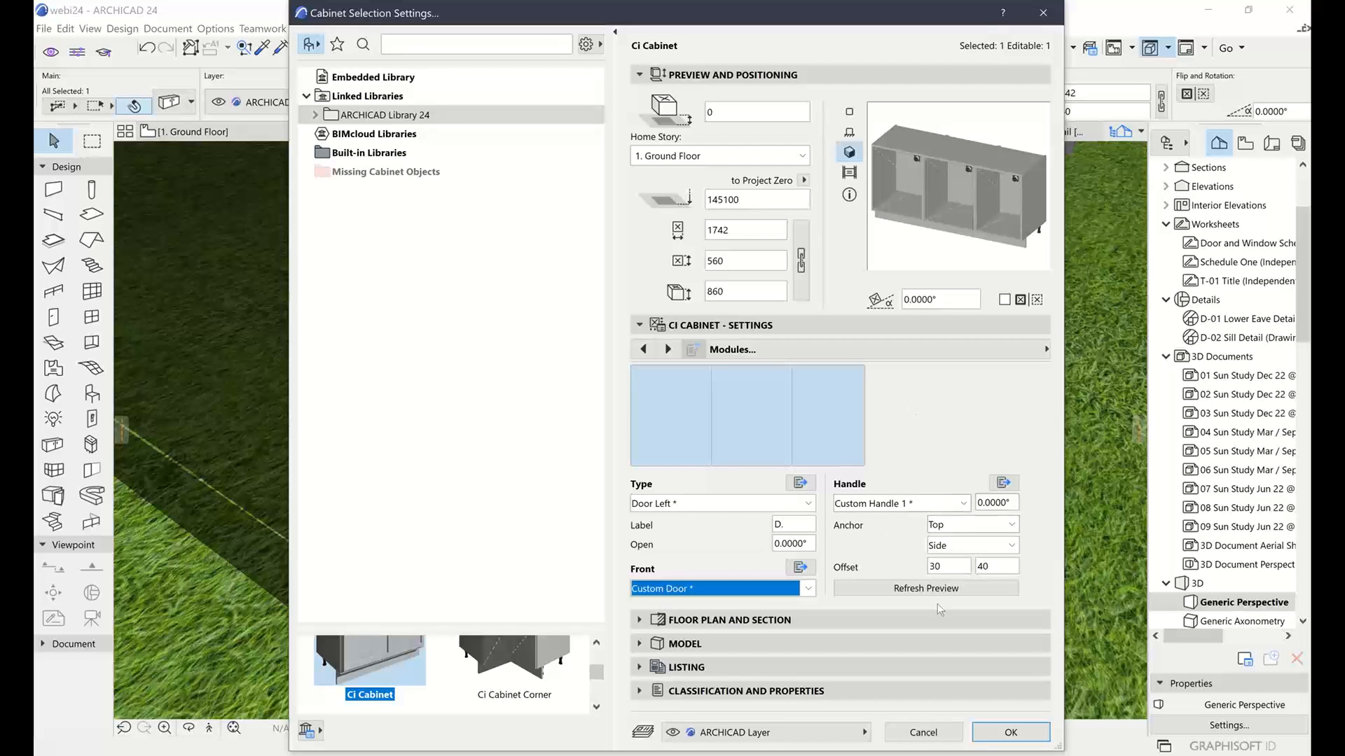
key(Return)
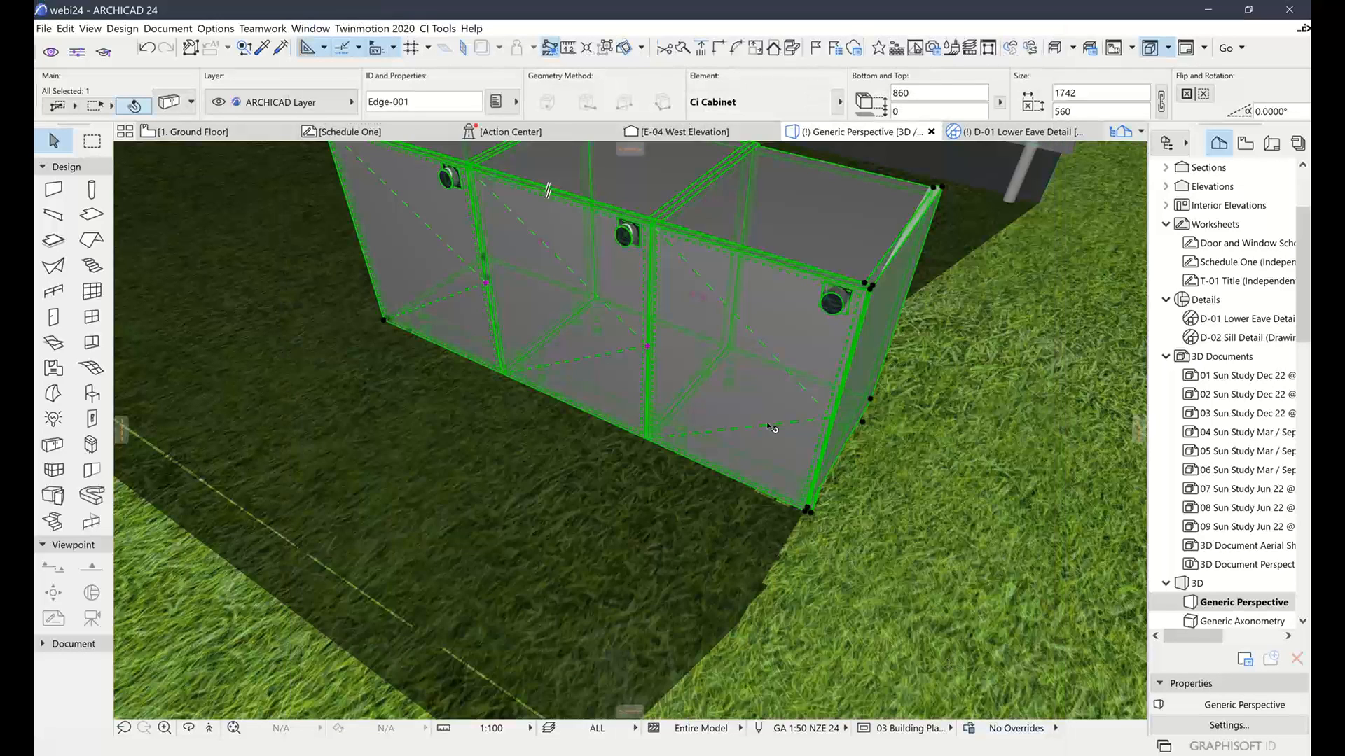
Orbit and zoom around the cabinet to view its front, compartments, left side and top
shift+middle_drag(743, 424, 859, 530)
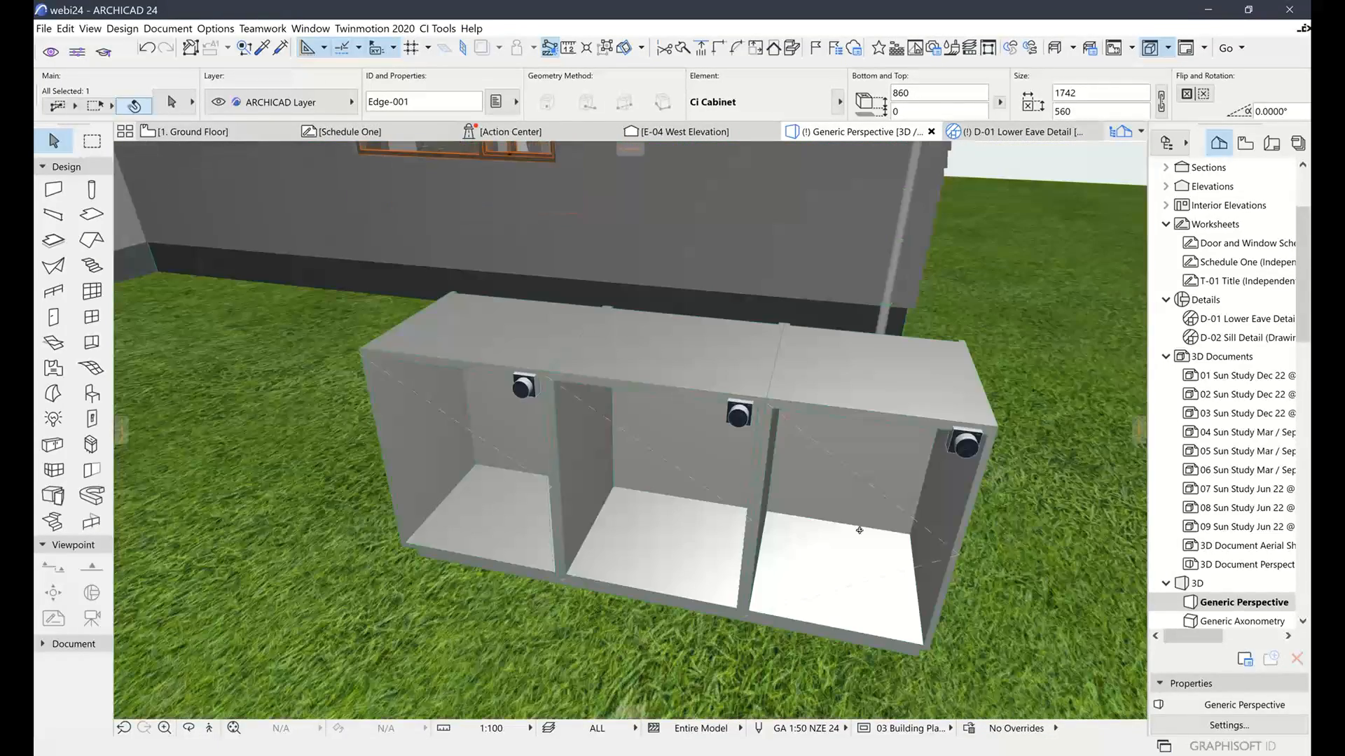
shift+middle_drag(924, 560, 757, 485)
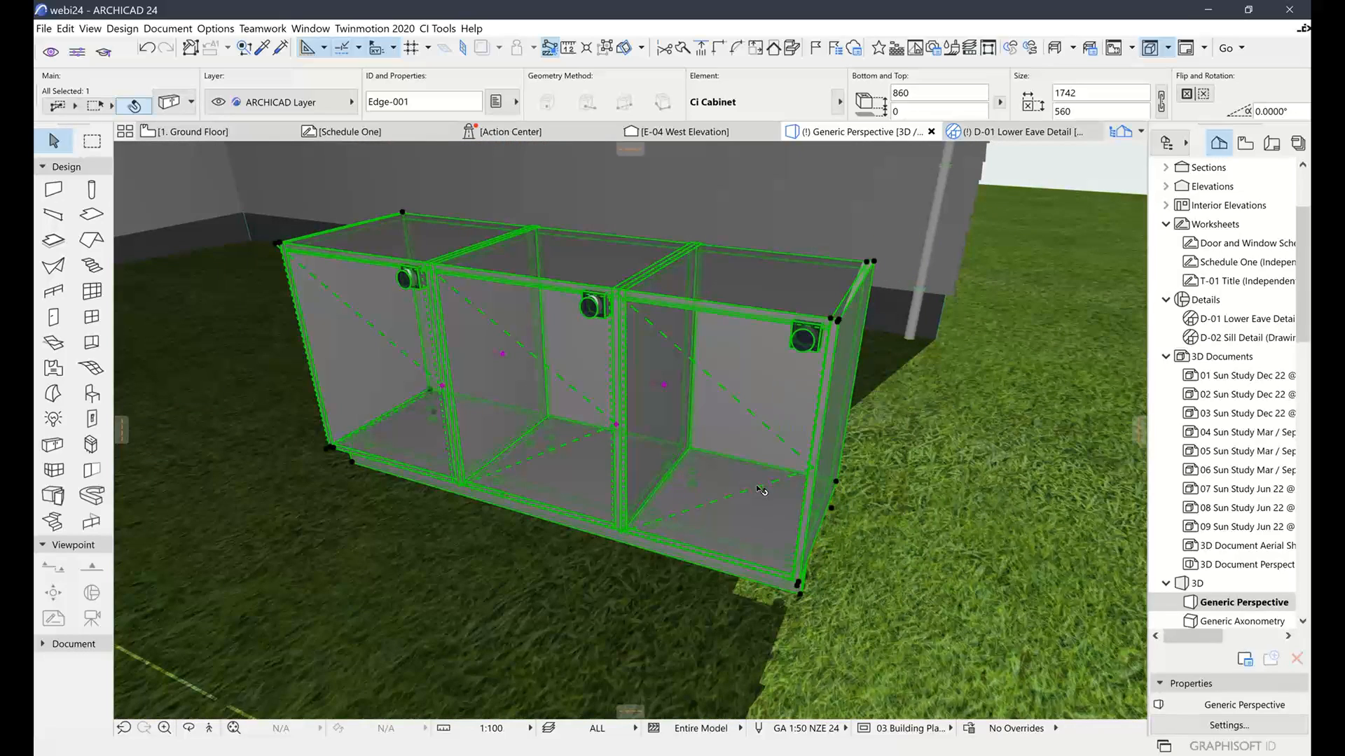
scroll(757, 487, down, 3)
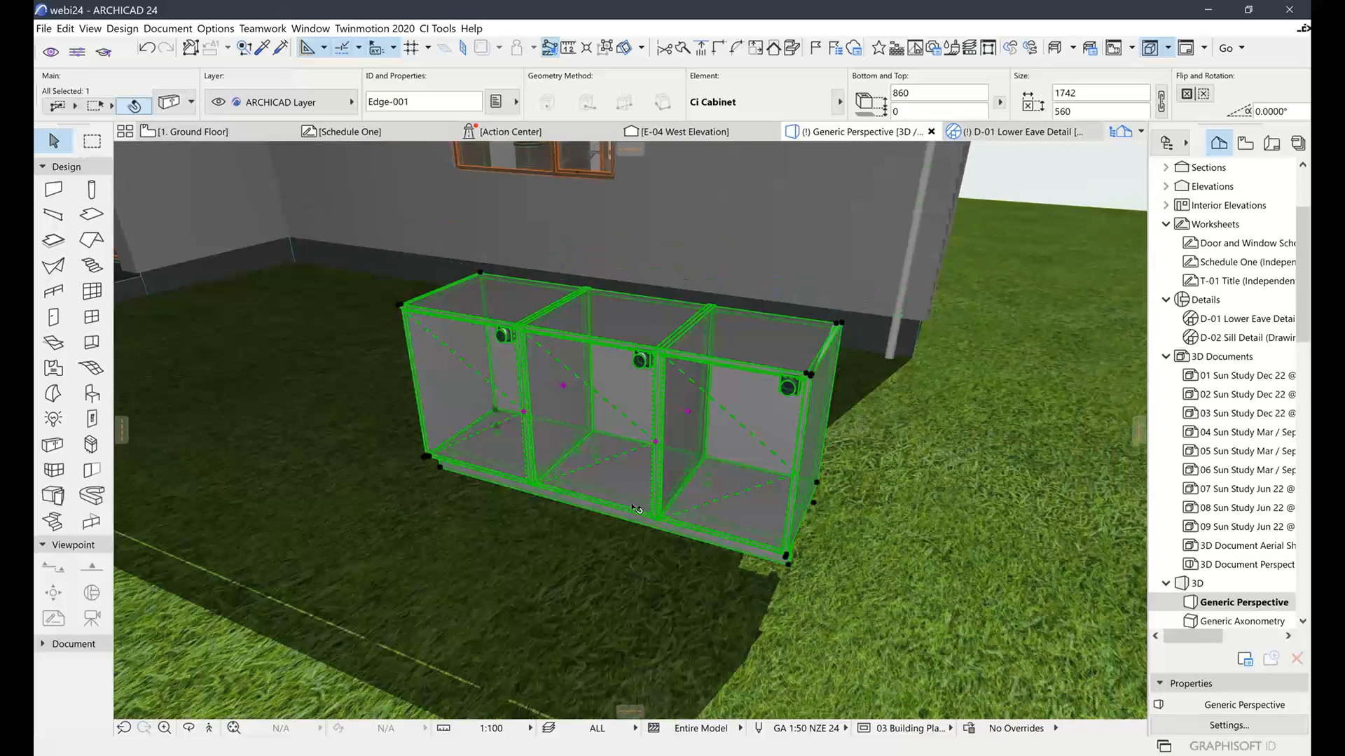
shift+middle_drag(635, 509, 989, 495)
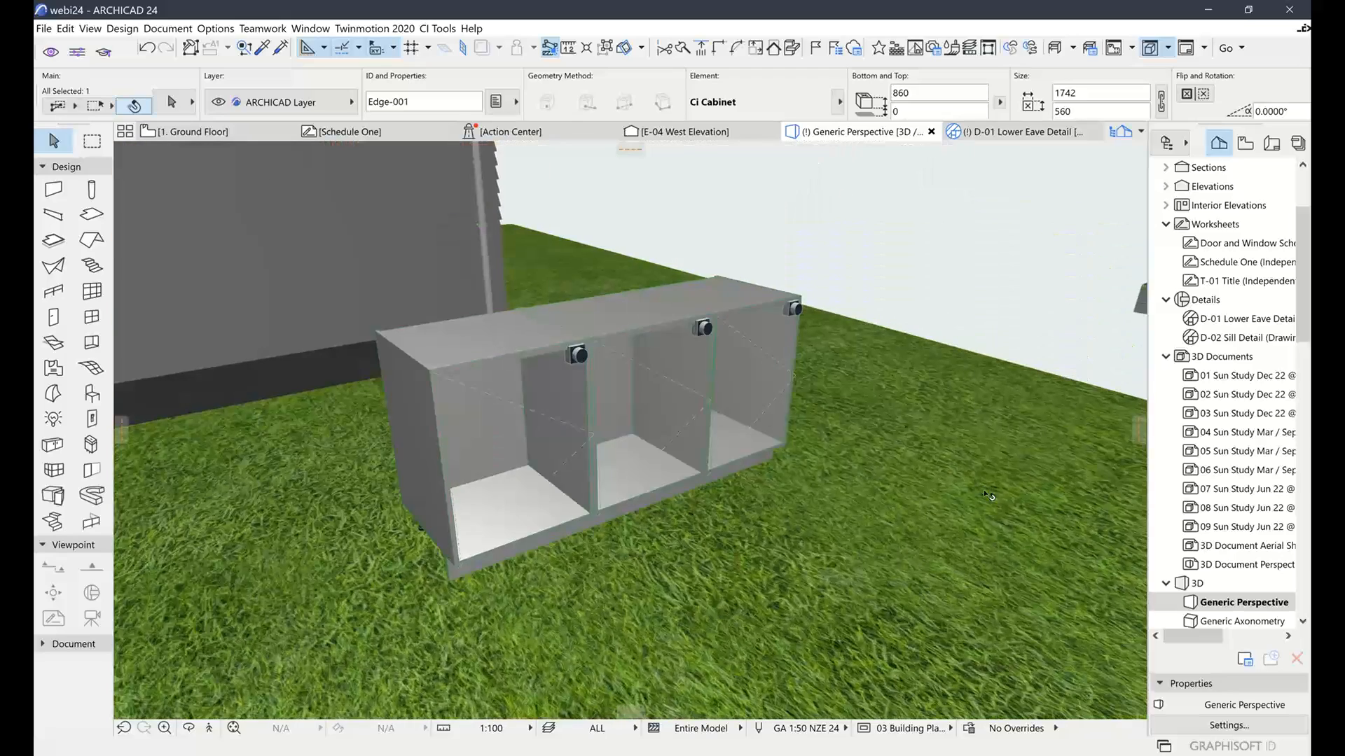
scroll(630, 456, up, 3)
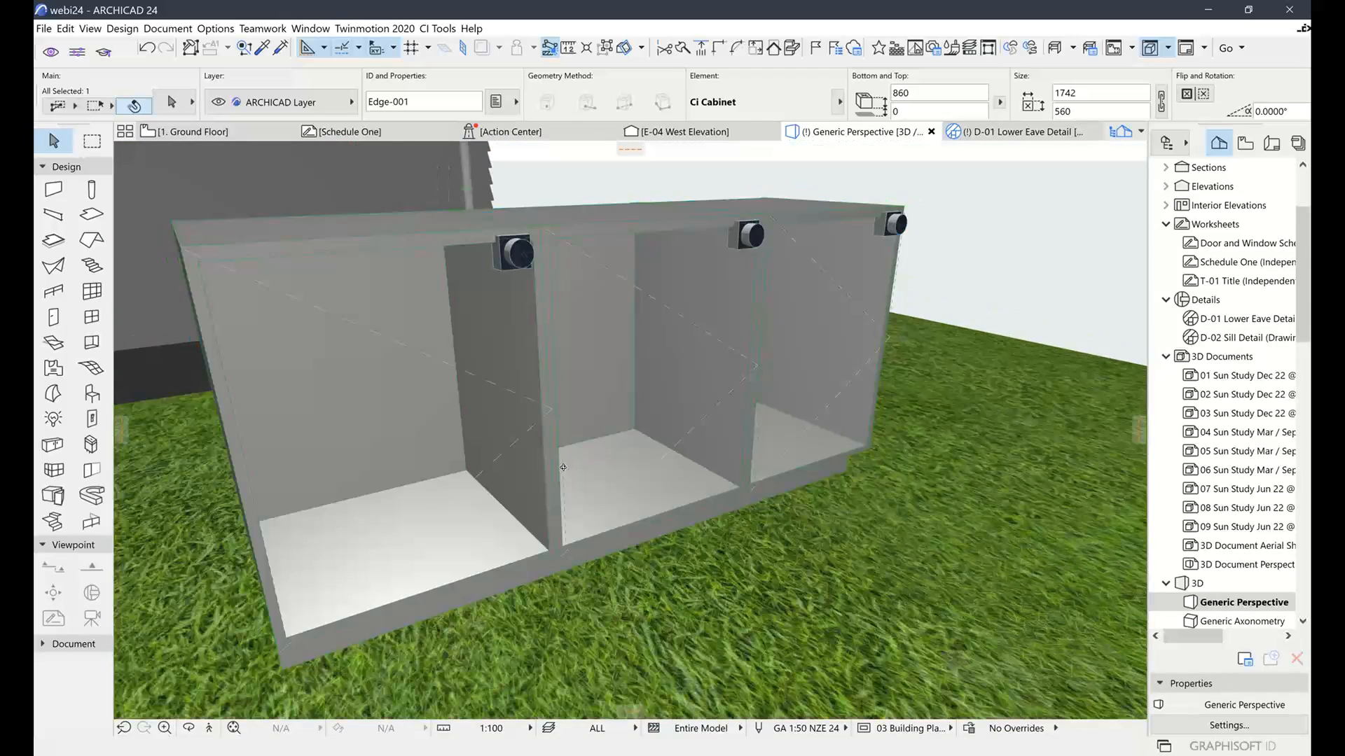
scroll(695, 450, up, 2)
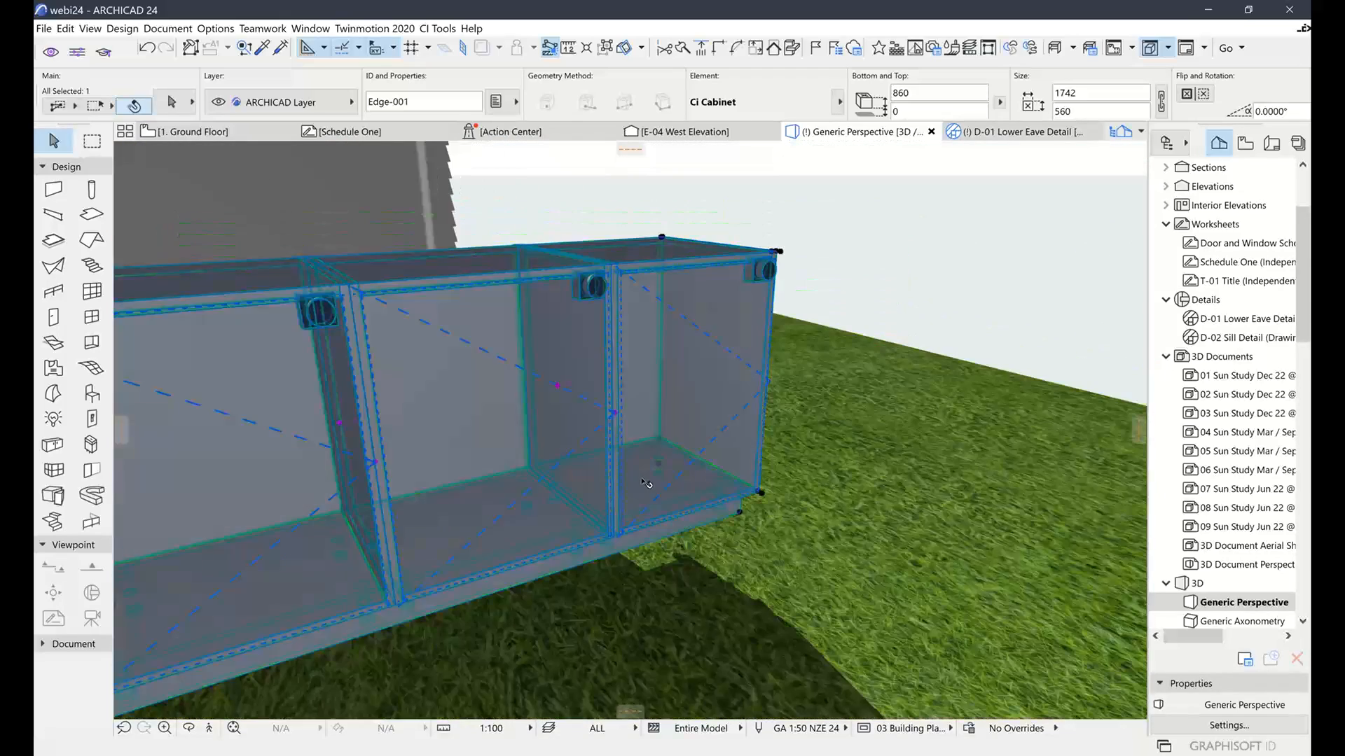
shift+middle_drag(645, 483, 619, 501)
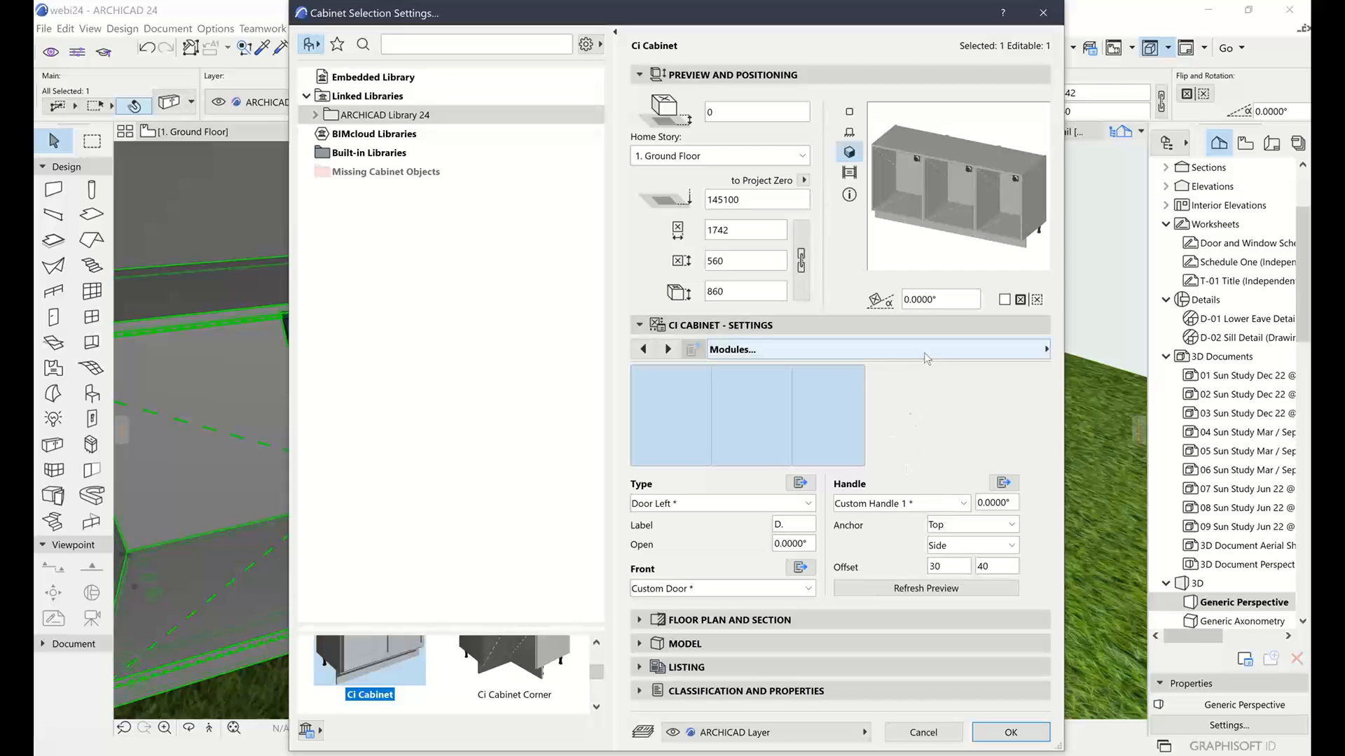
Try a Bar handle and the Flat Panel front, then set the front back to Custom Door
click(961, 504)
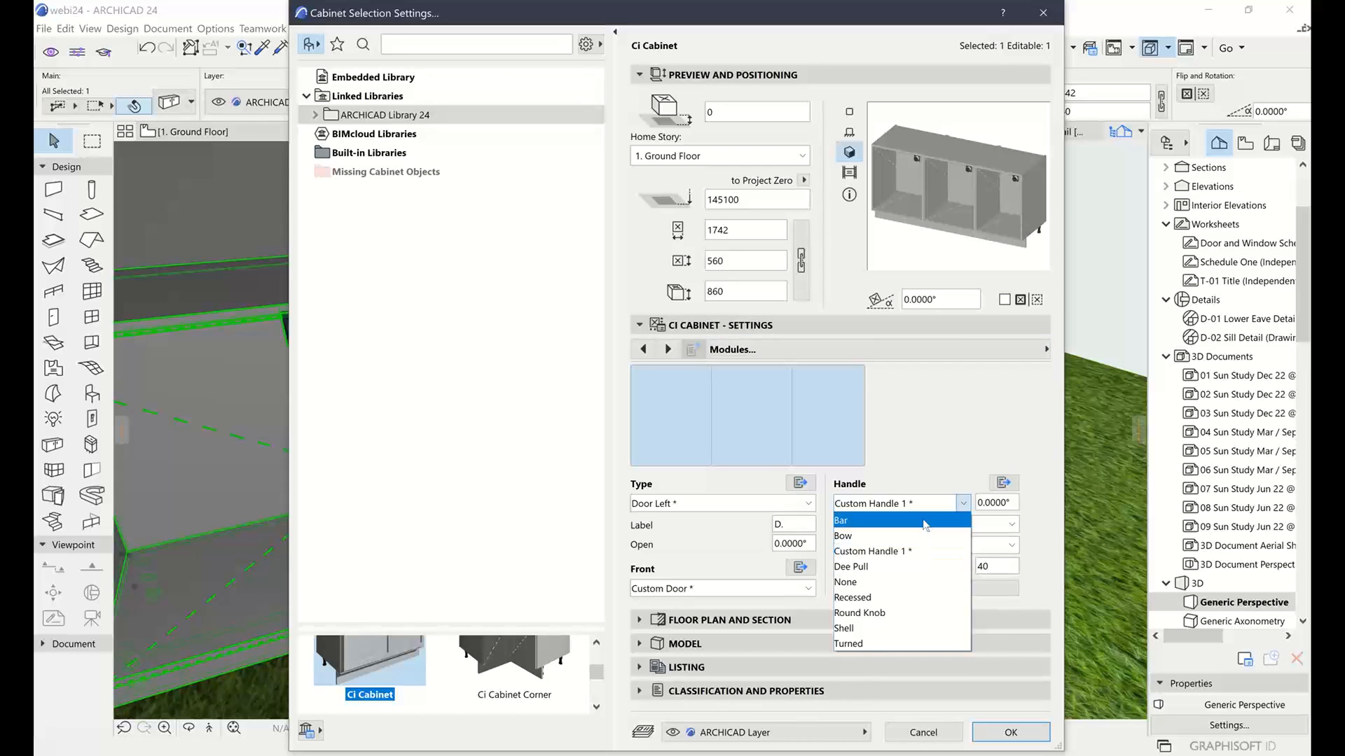
click(923, 521)
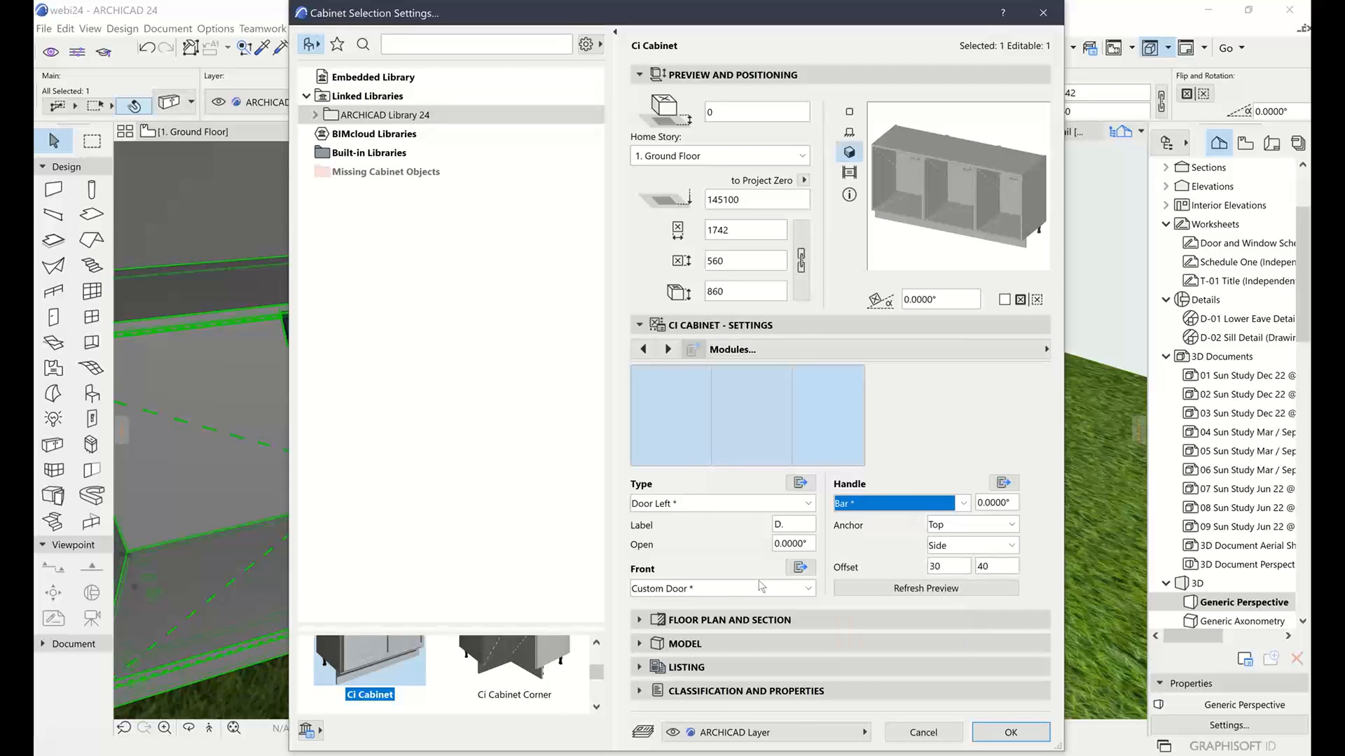
click(762, 586)
click(662, 626)
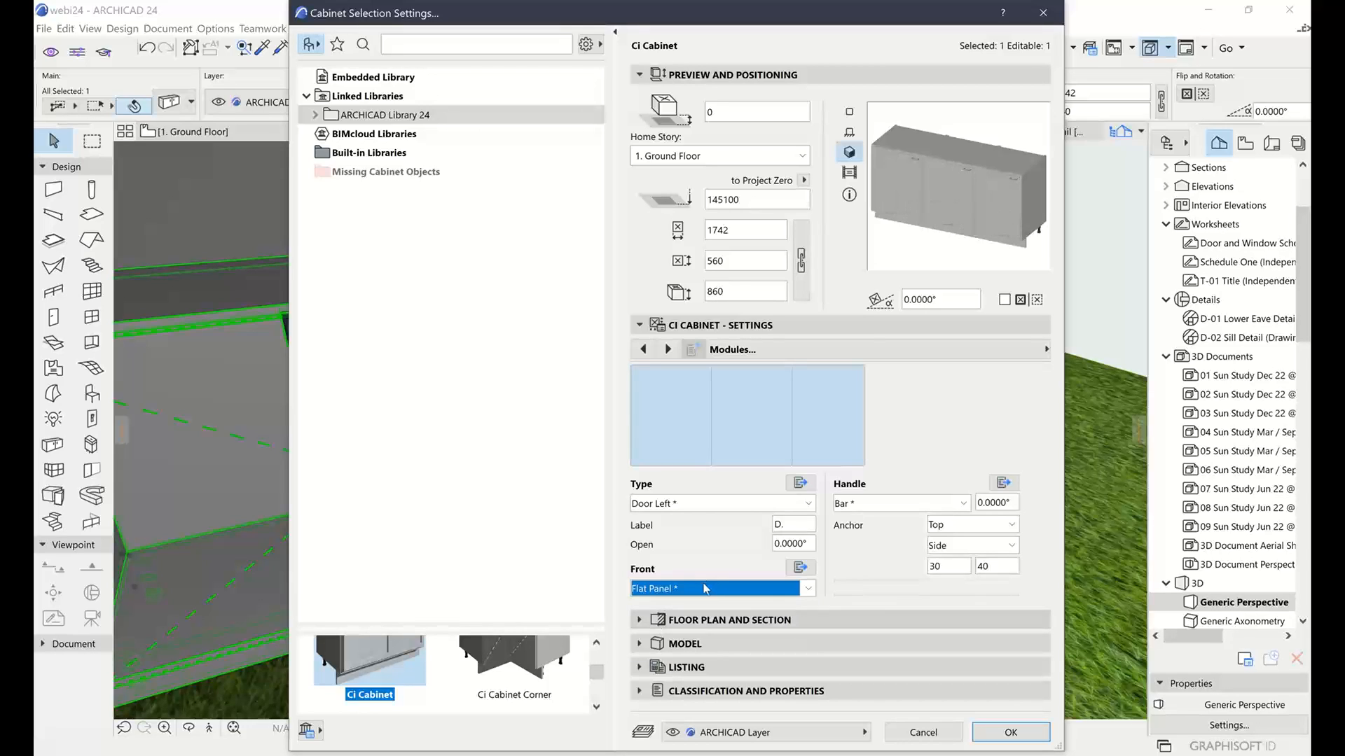
click(705, 588)
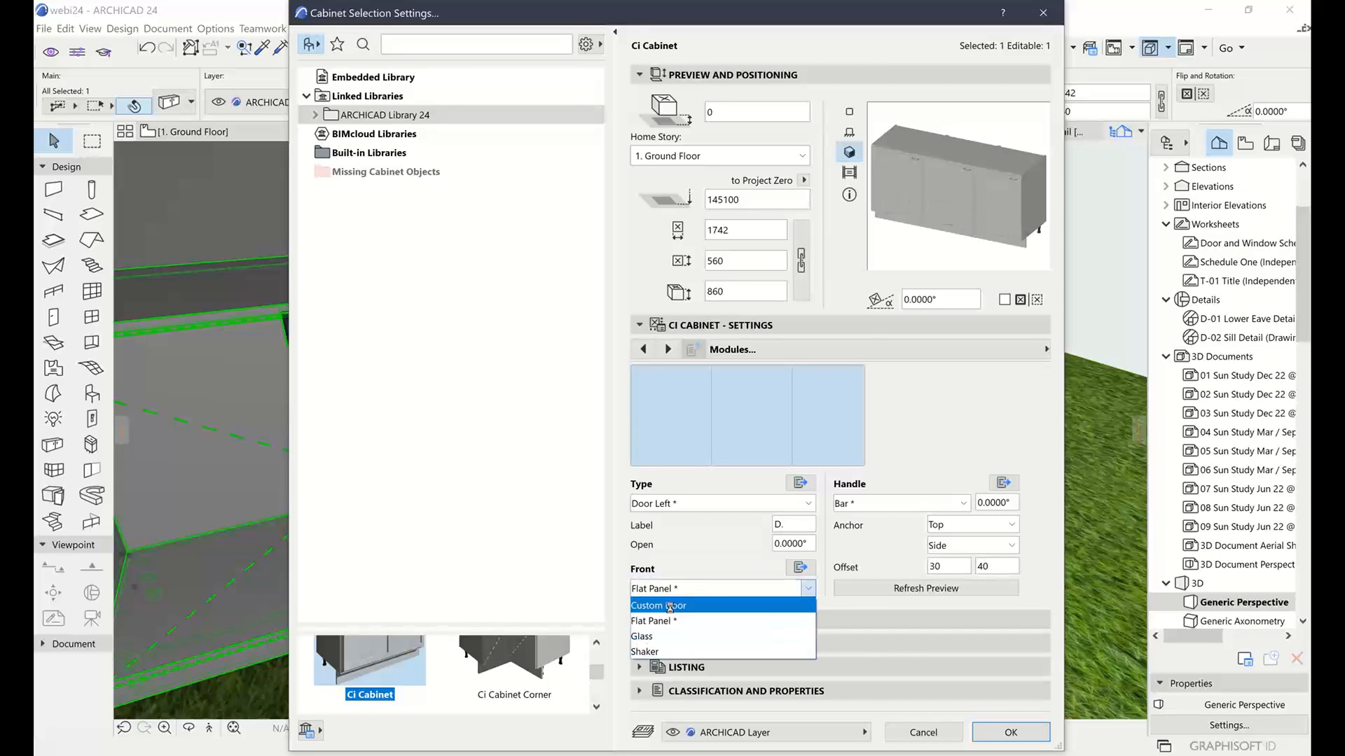
click(669, 606)
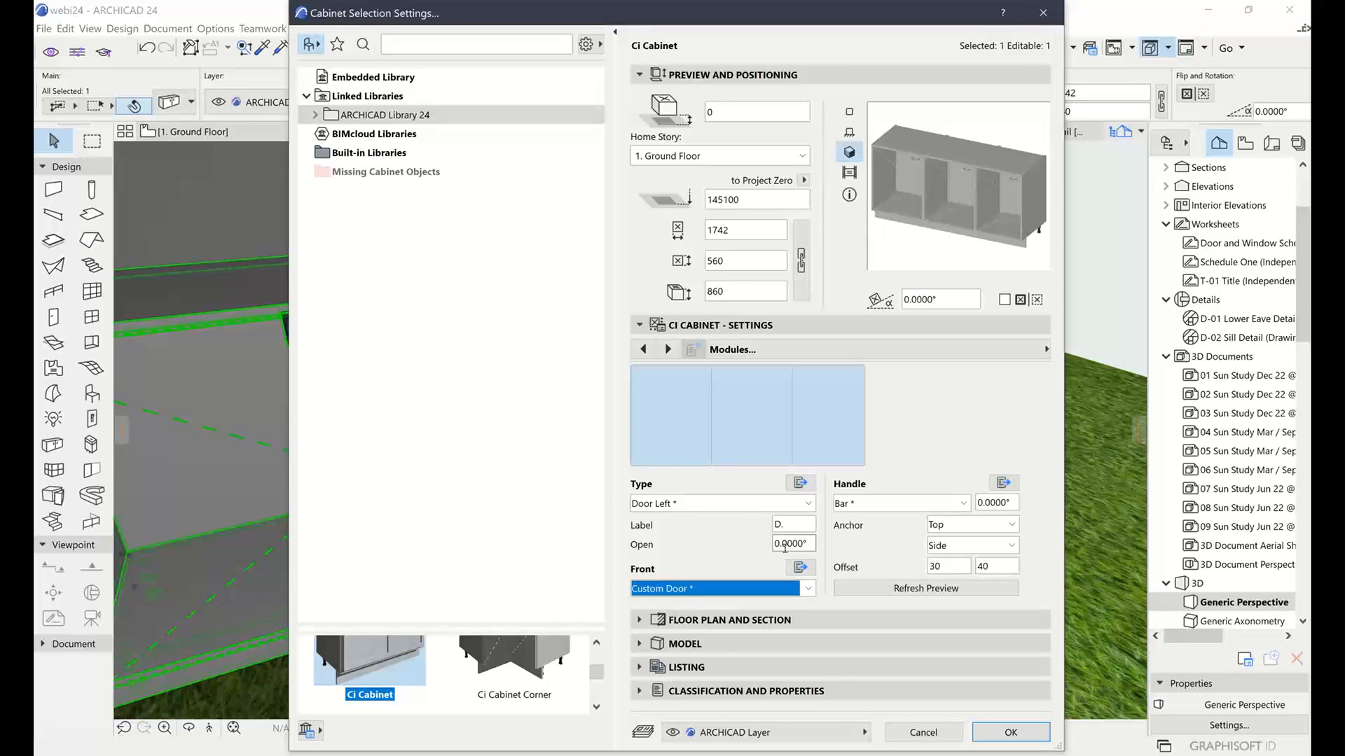
In the Custom Door front settings, try the Frameless shape, then restore Custom Cabinet Door
click(800, 567)
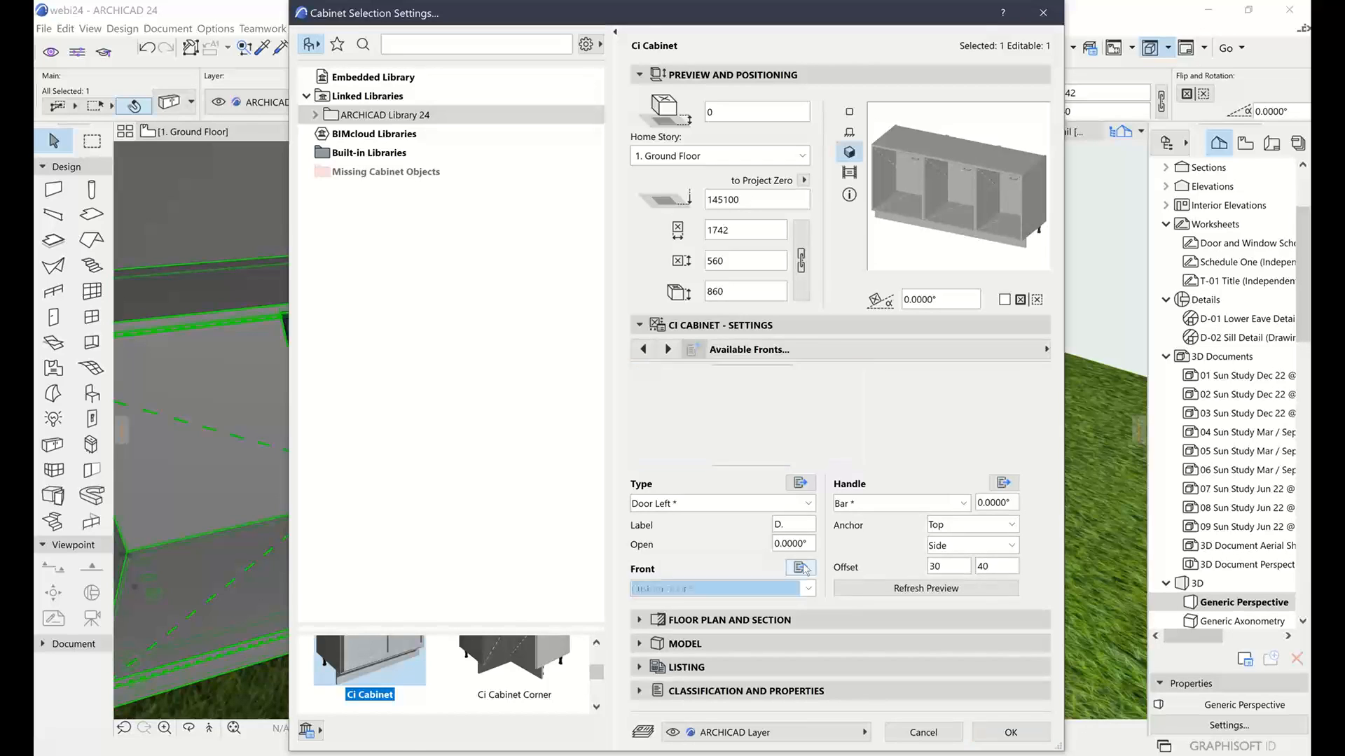
click(893, 404)
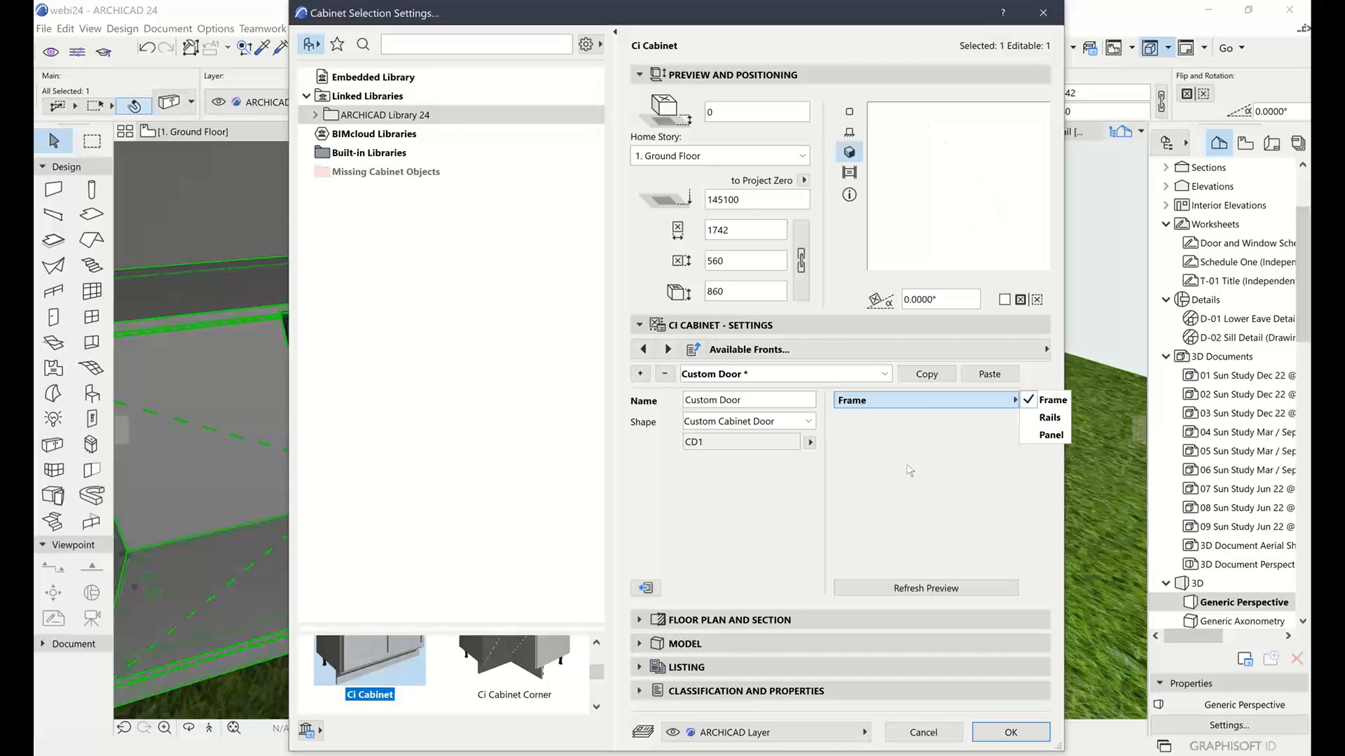
click(872, 452)
click(806, 421)
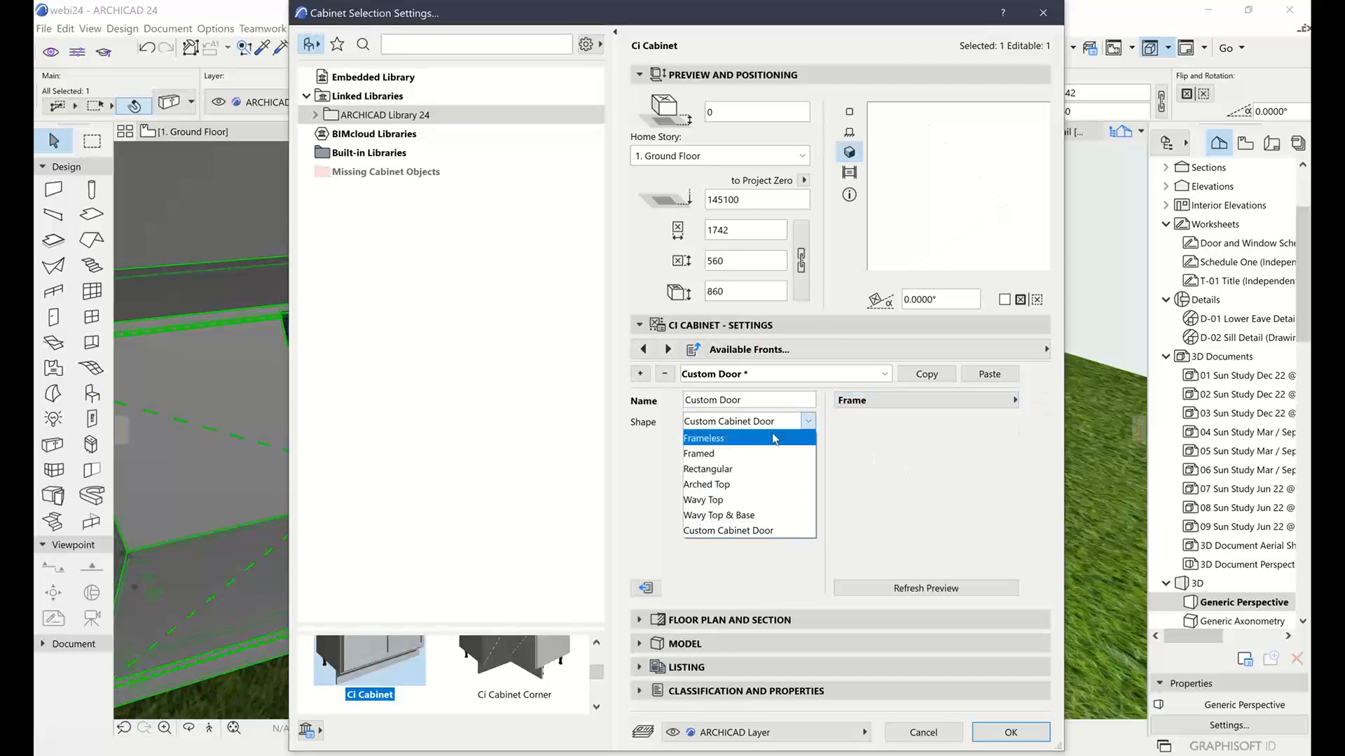
click(779, 437)
click(807, 422)
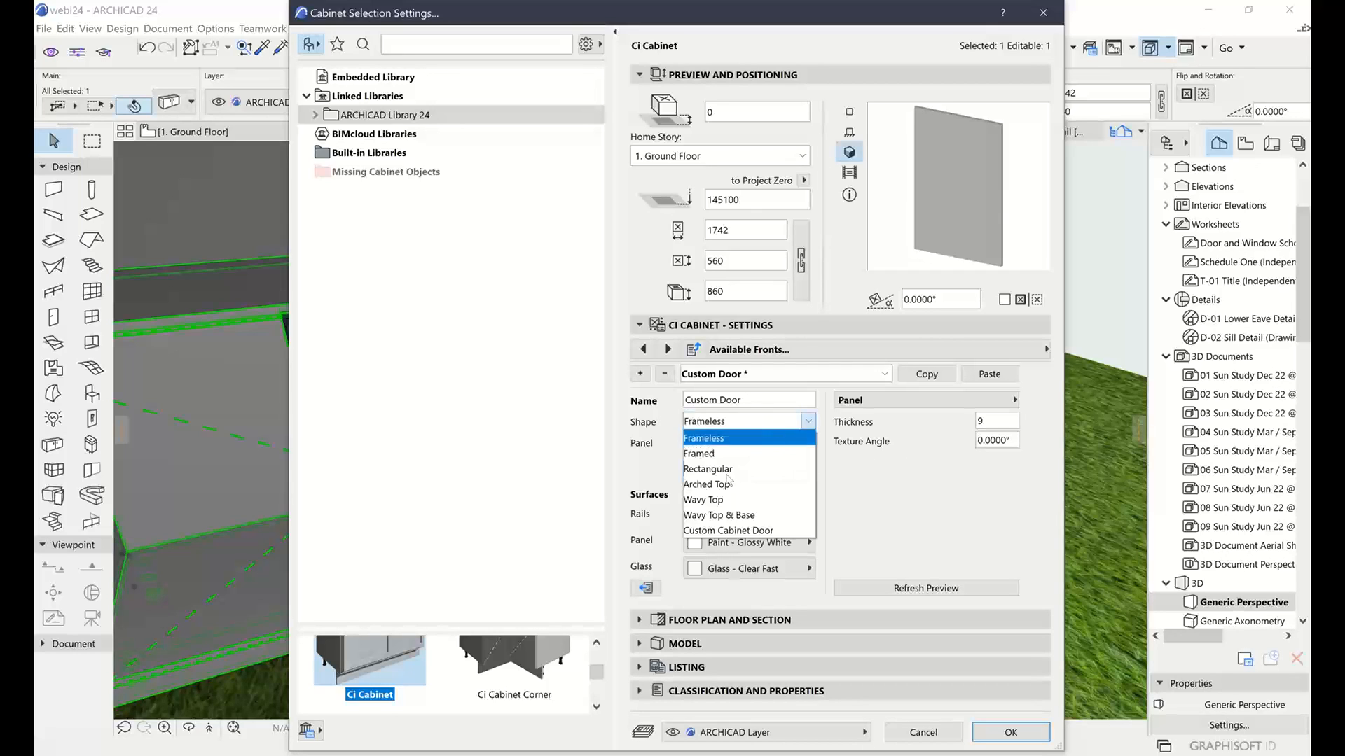
click(767, 519)
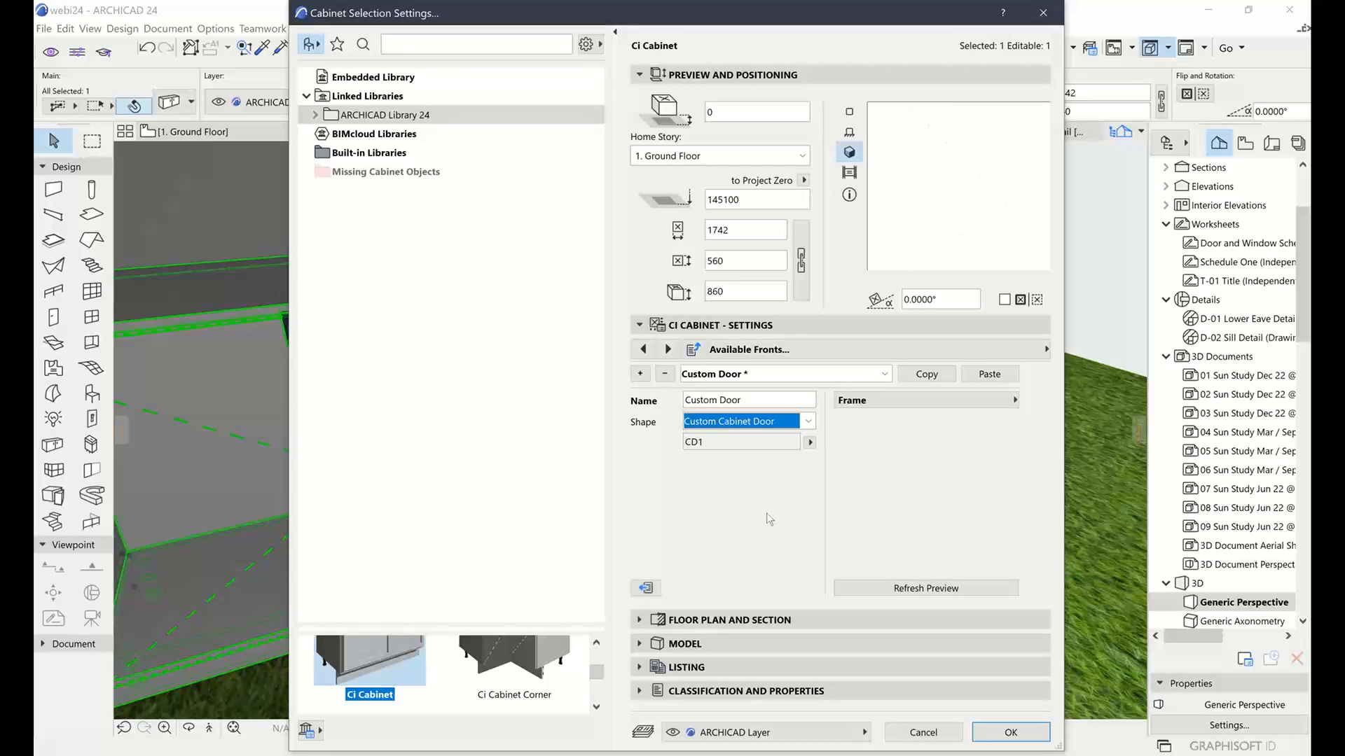
click(810, 442)
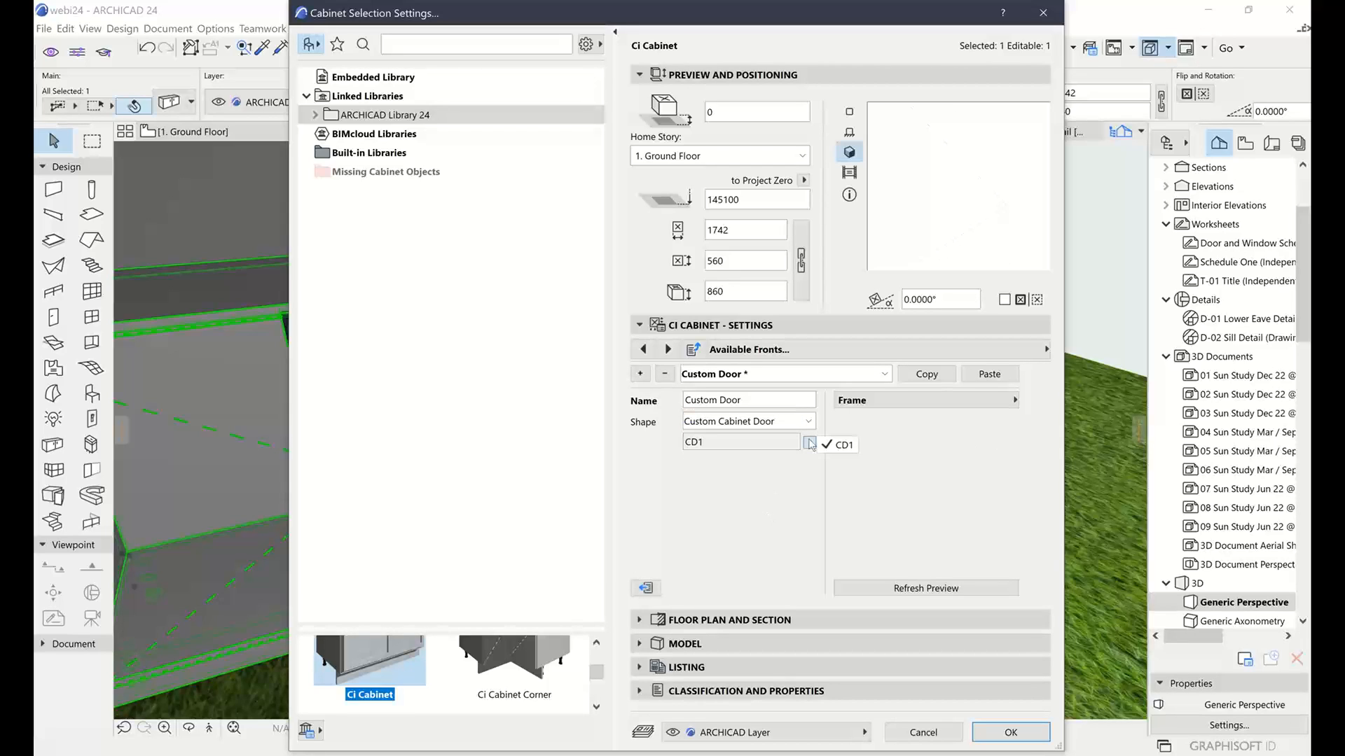
Review the front's Rail and Panel parts, then cancel the cabinet settings
click(840, 445)
click(1014, 400)
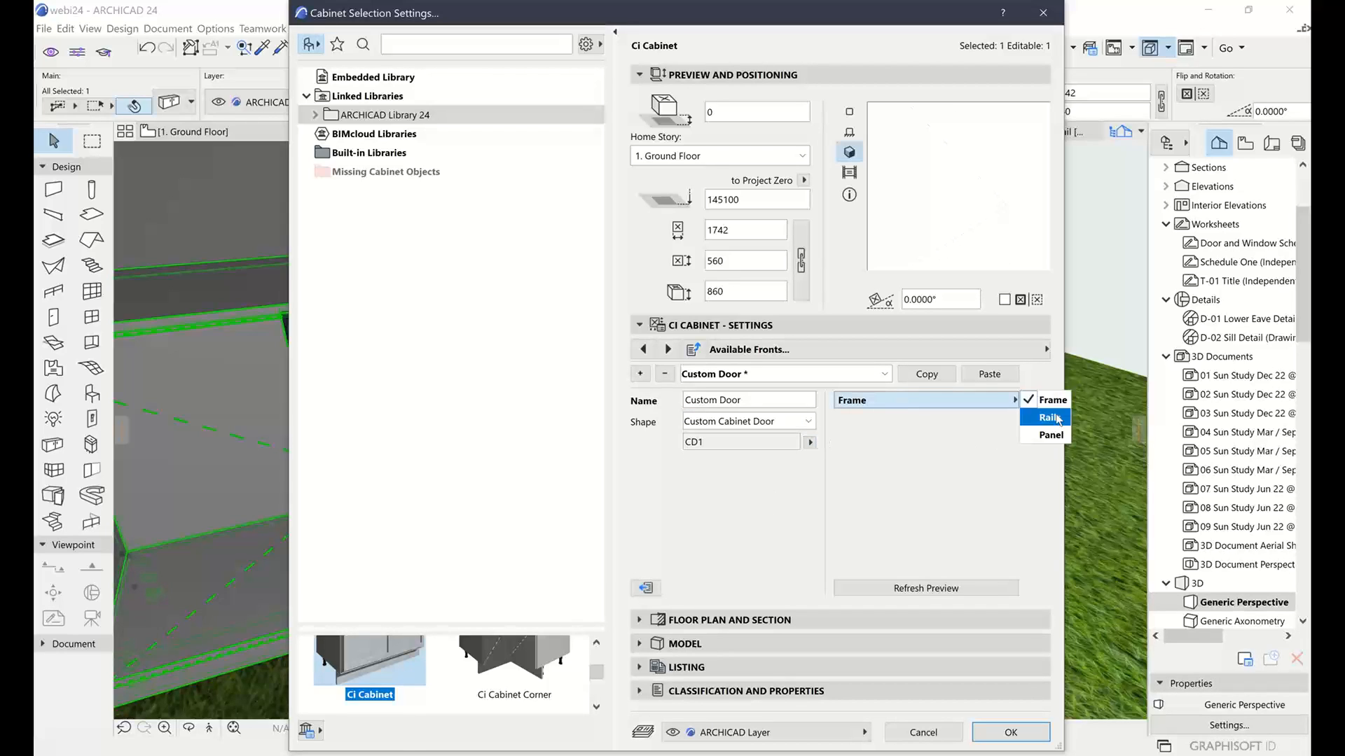
click(1057, 418)
click(1014, 401)
click(1047, 438)
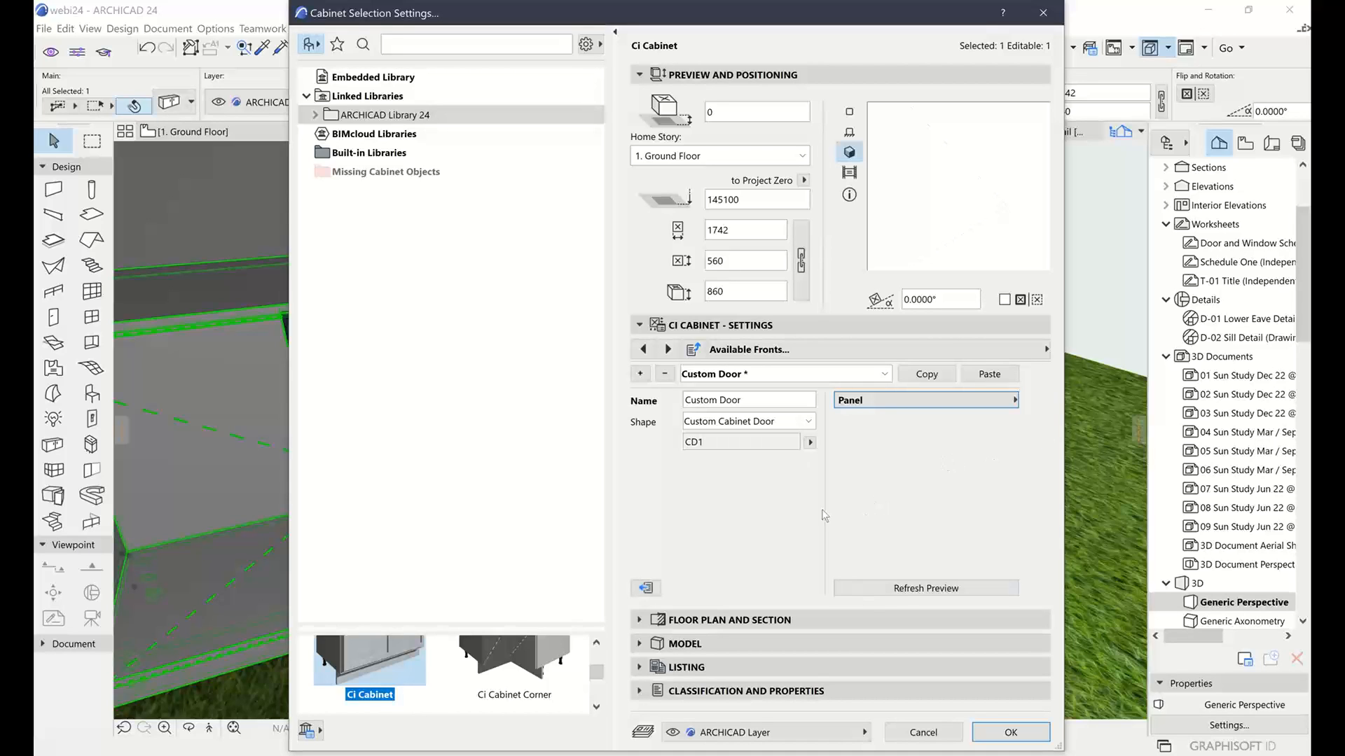
click(929, 735)
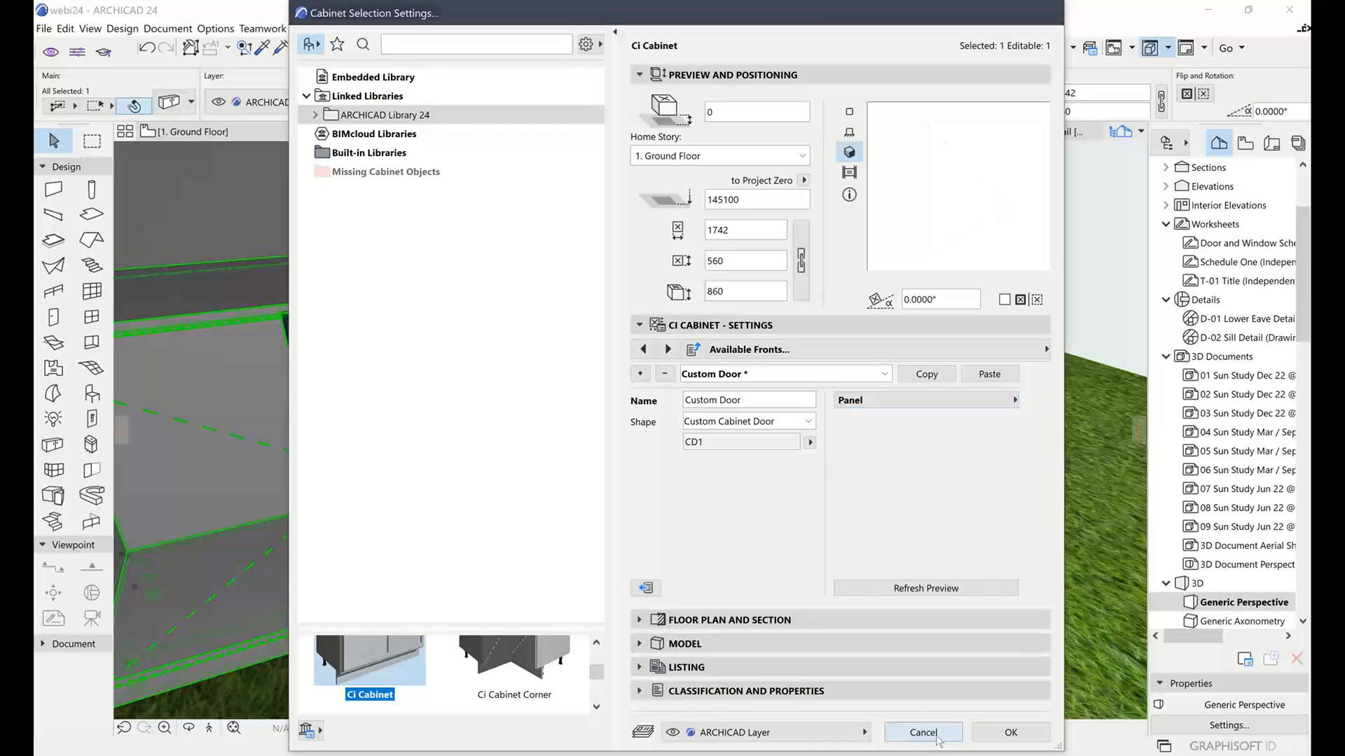
scroll(966, 316, down, 4)
Save the selected holed slab as a new Cabinet Door component named Cd2
shift+middle_drag(967, 314, 851, 451)
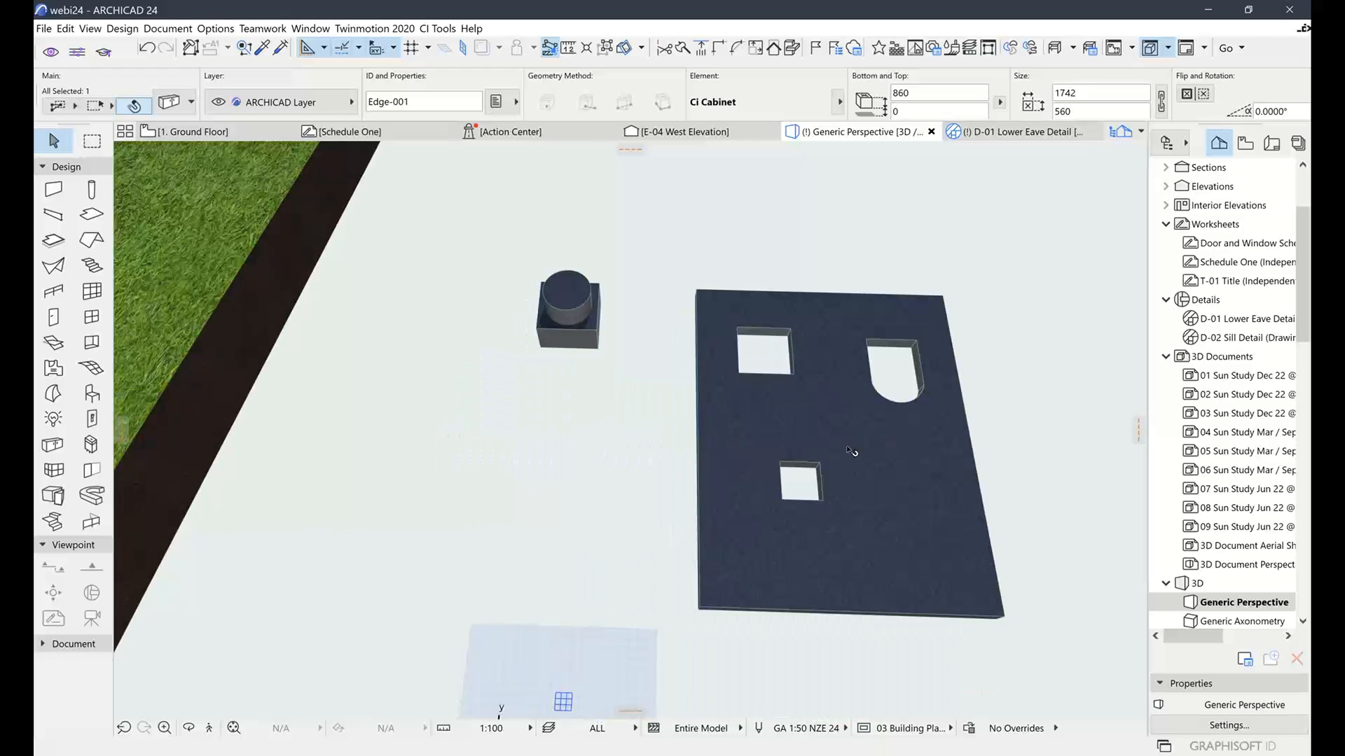
click(850, 452)
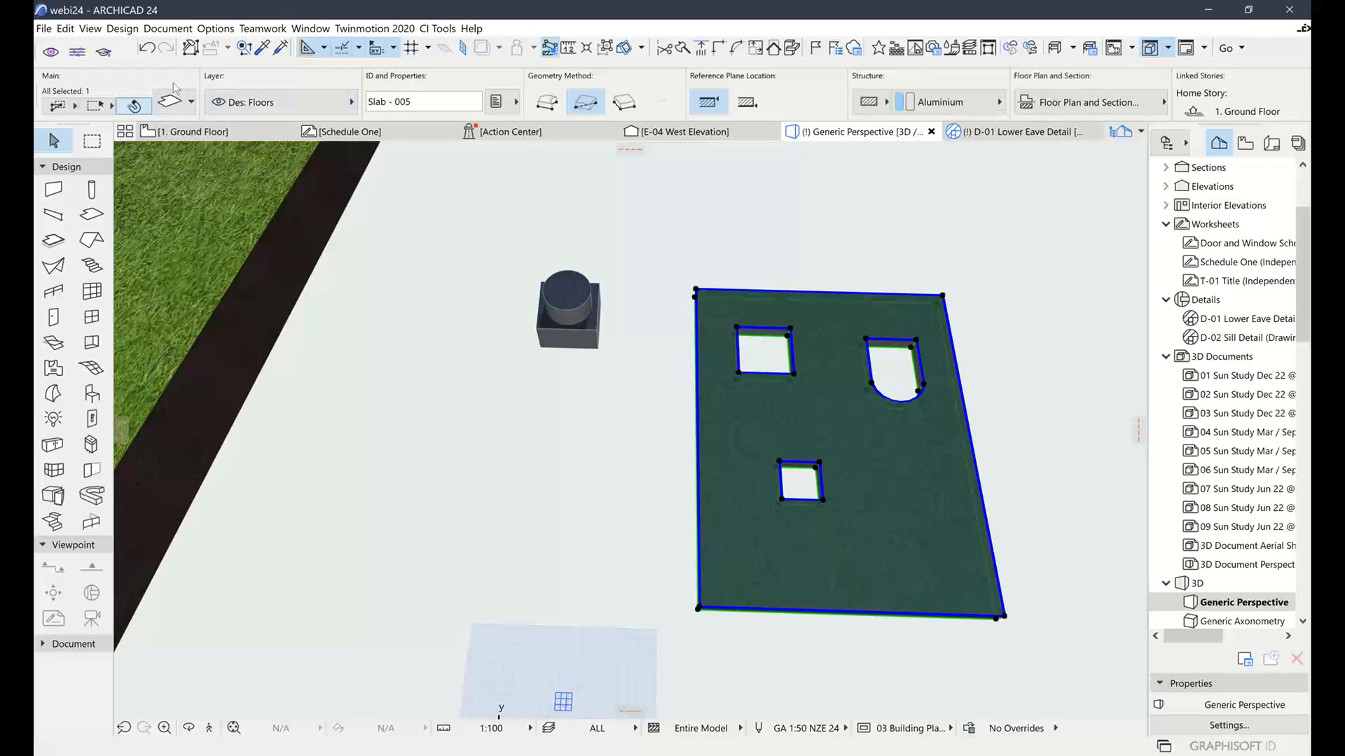
click(43, 28)
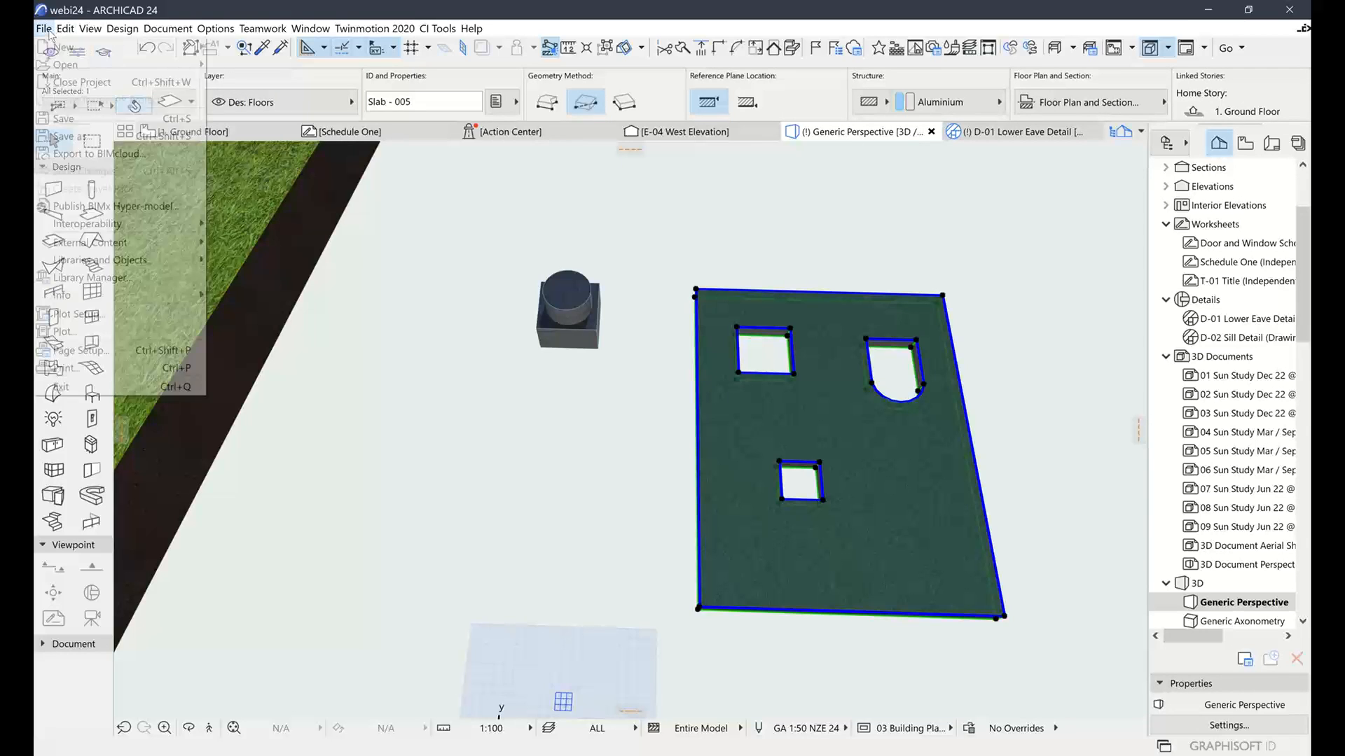
mouse_move(118, 260)
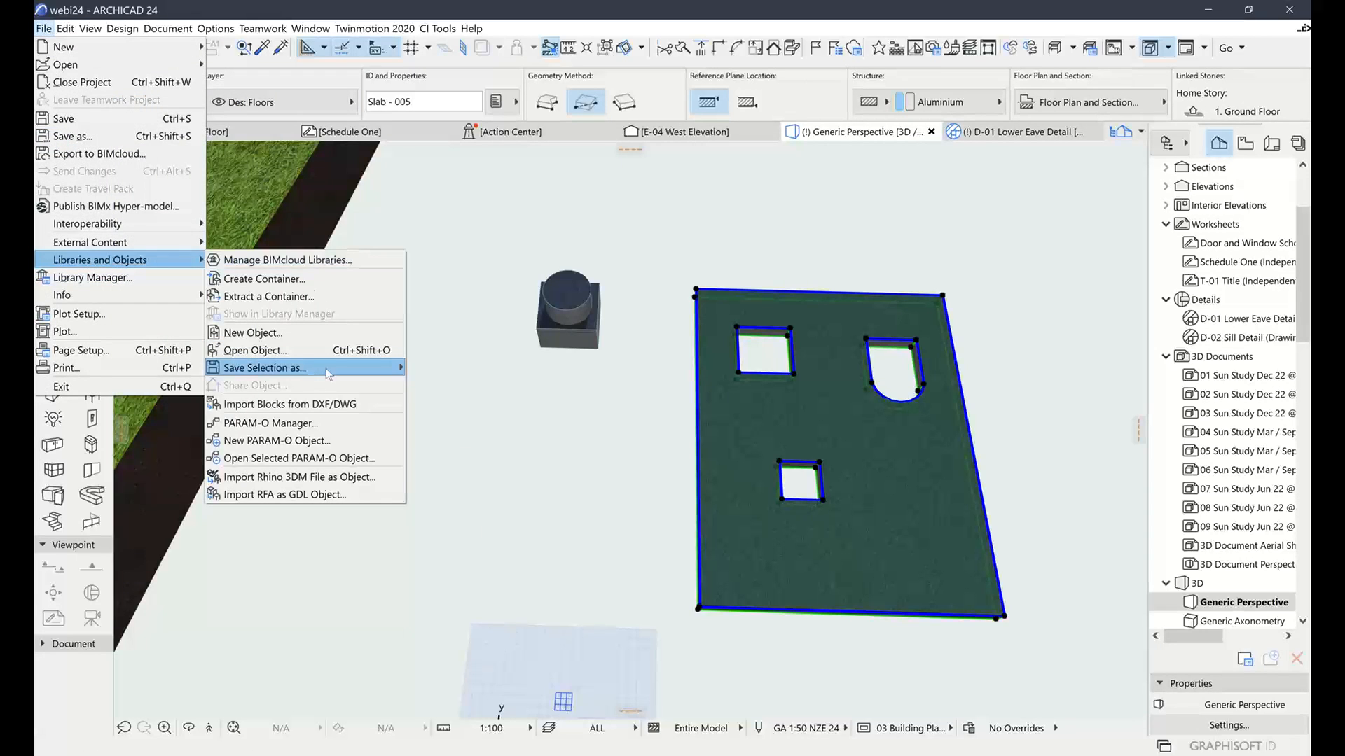
mouse_move(313, 370)
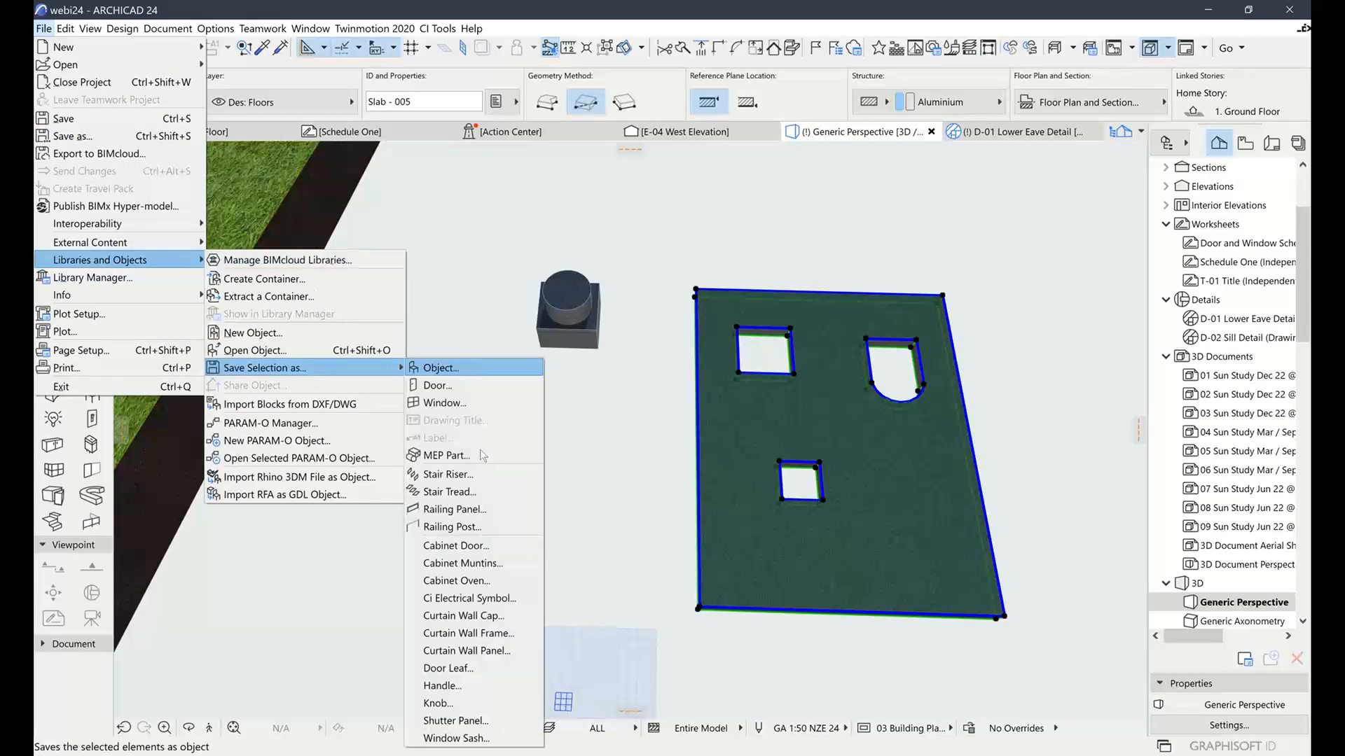
click(456, 545)
click(850, 381)
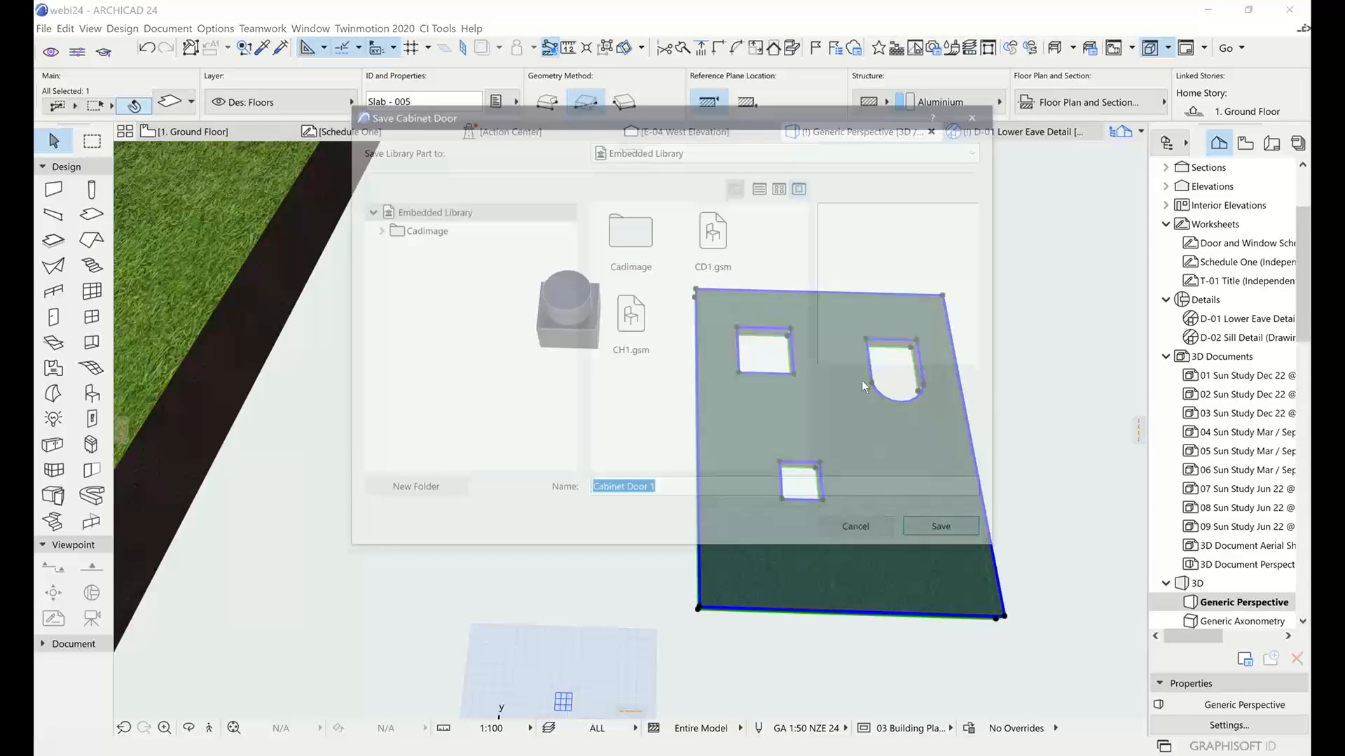
text(Cd2)
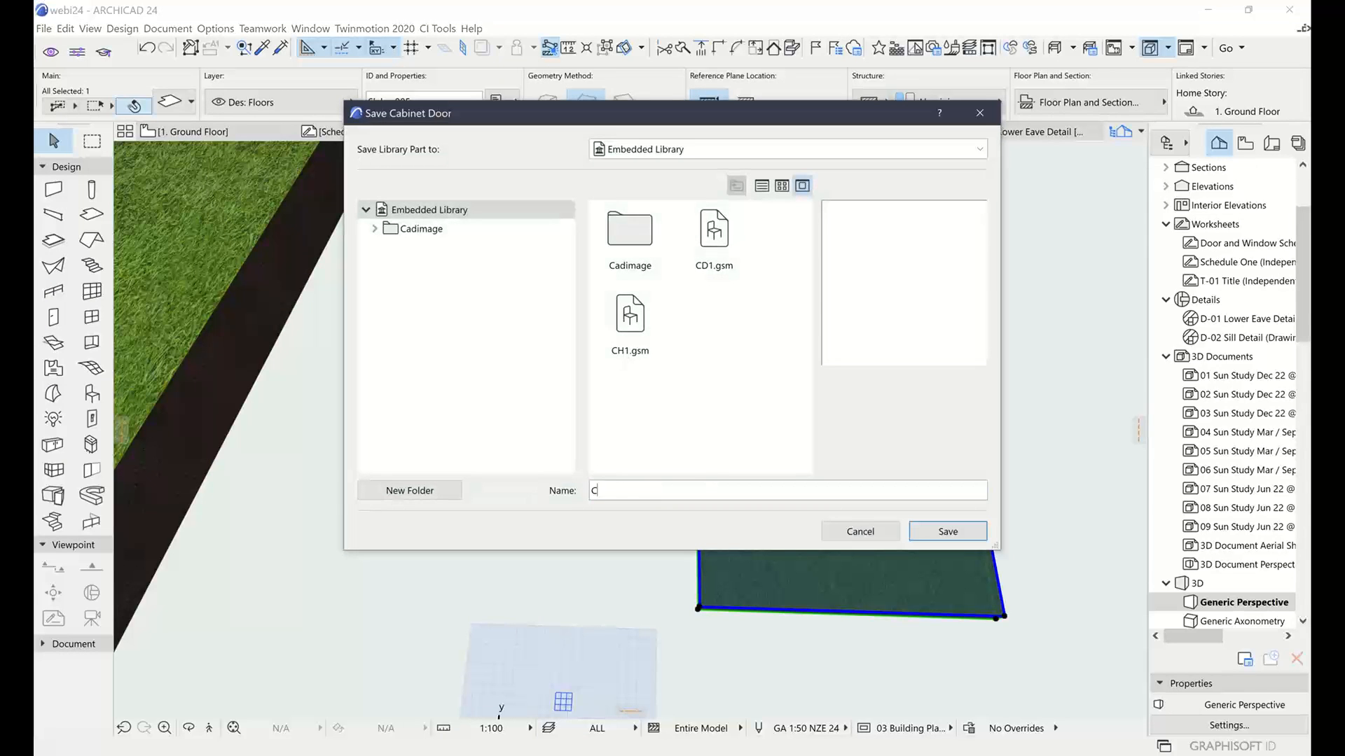
click(962, 530)
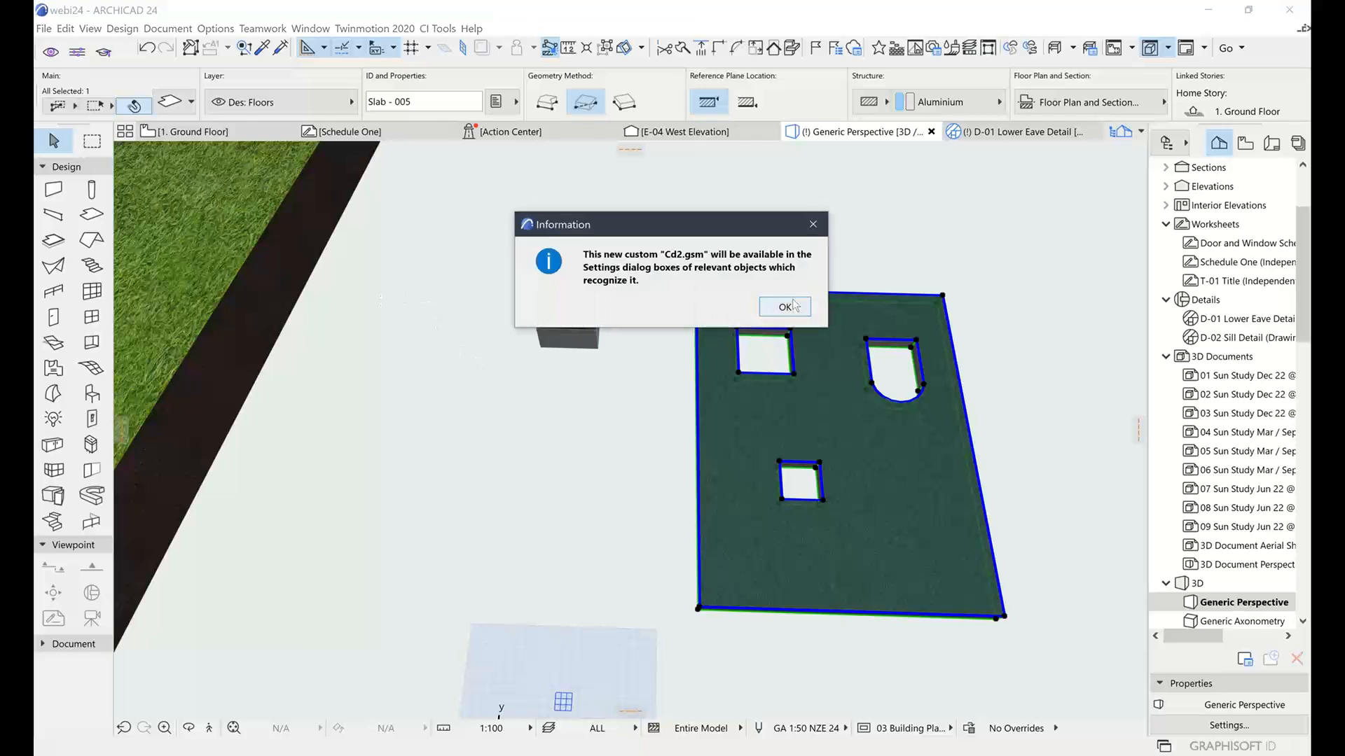
click(764, 310)
Pan back to the Ci Cabinet and select it
middle_drag(622, 400, 800, 423)
middle_drag(617, 444, 820, 494)
middle_drag(567, 385, 773, 405)
middle_drag(521, 454, 774, 405)
click(555, 320)
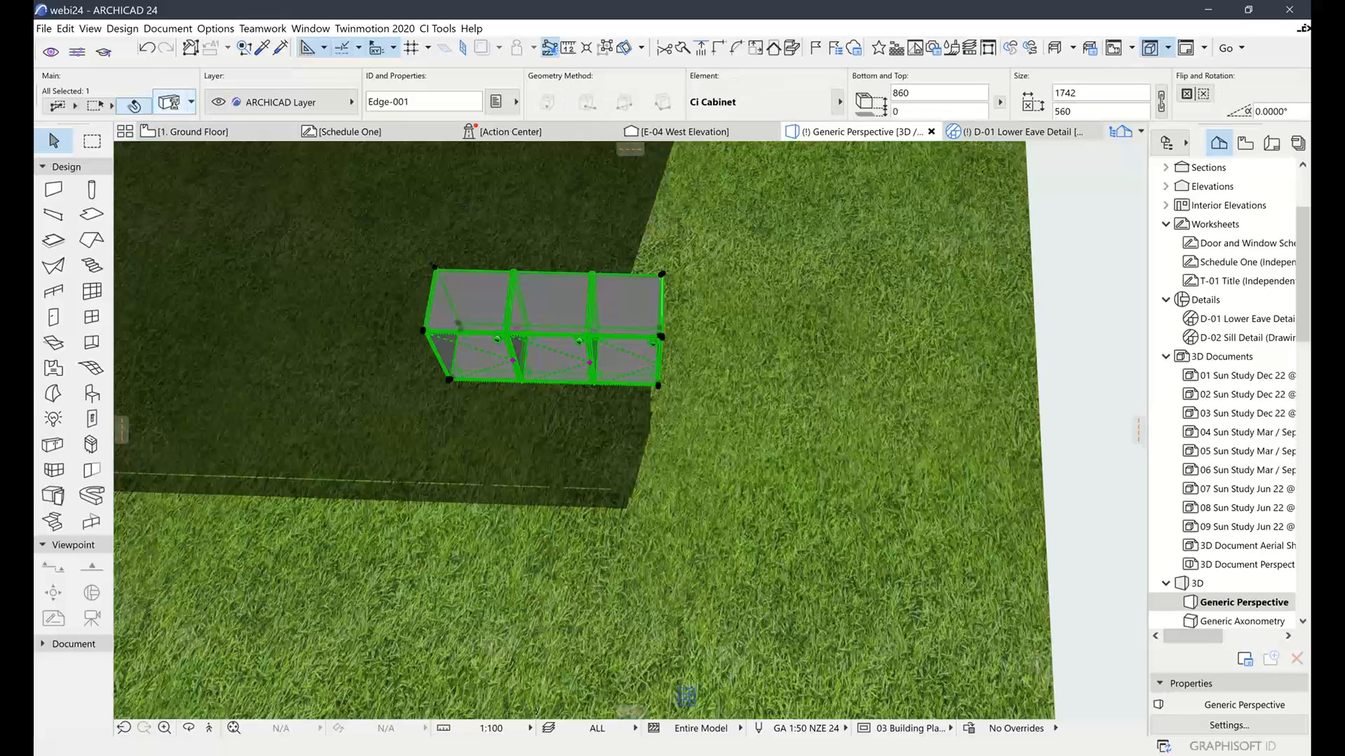
click(169, 103)
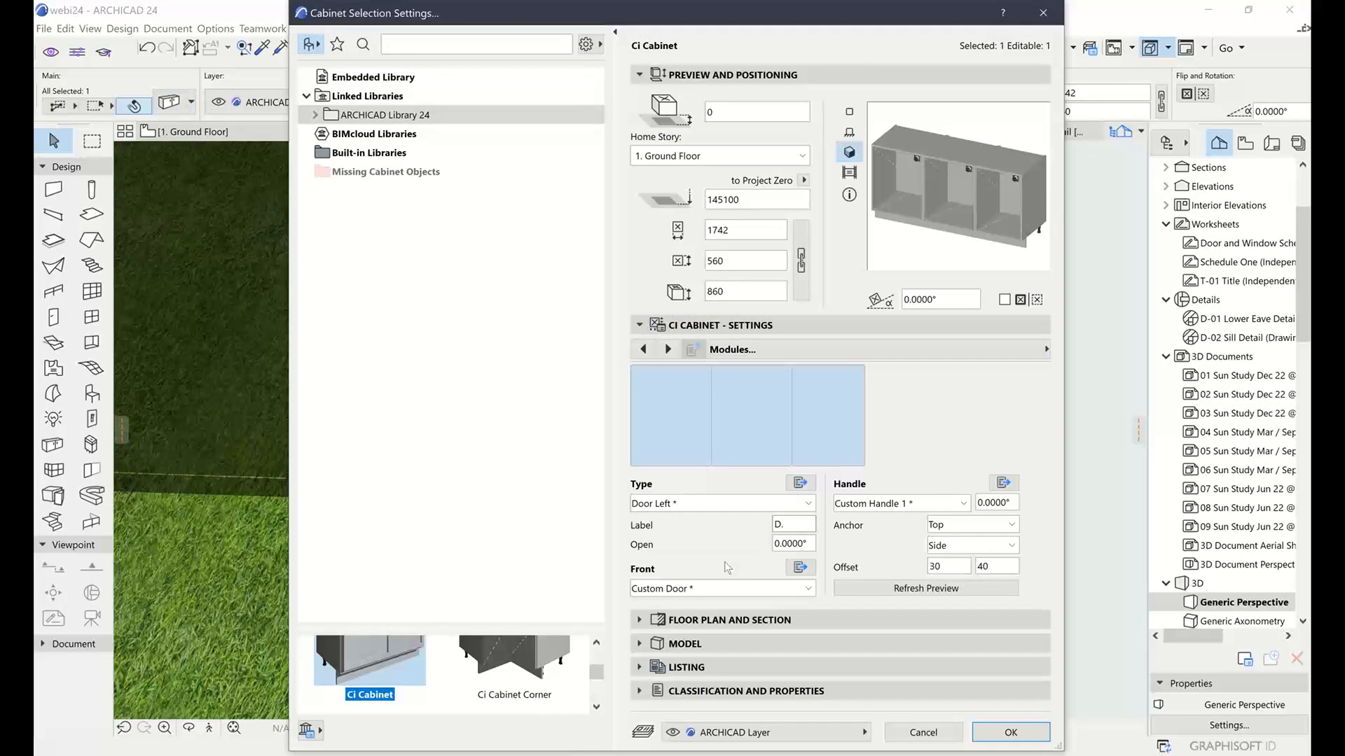
click(800, 566)
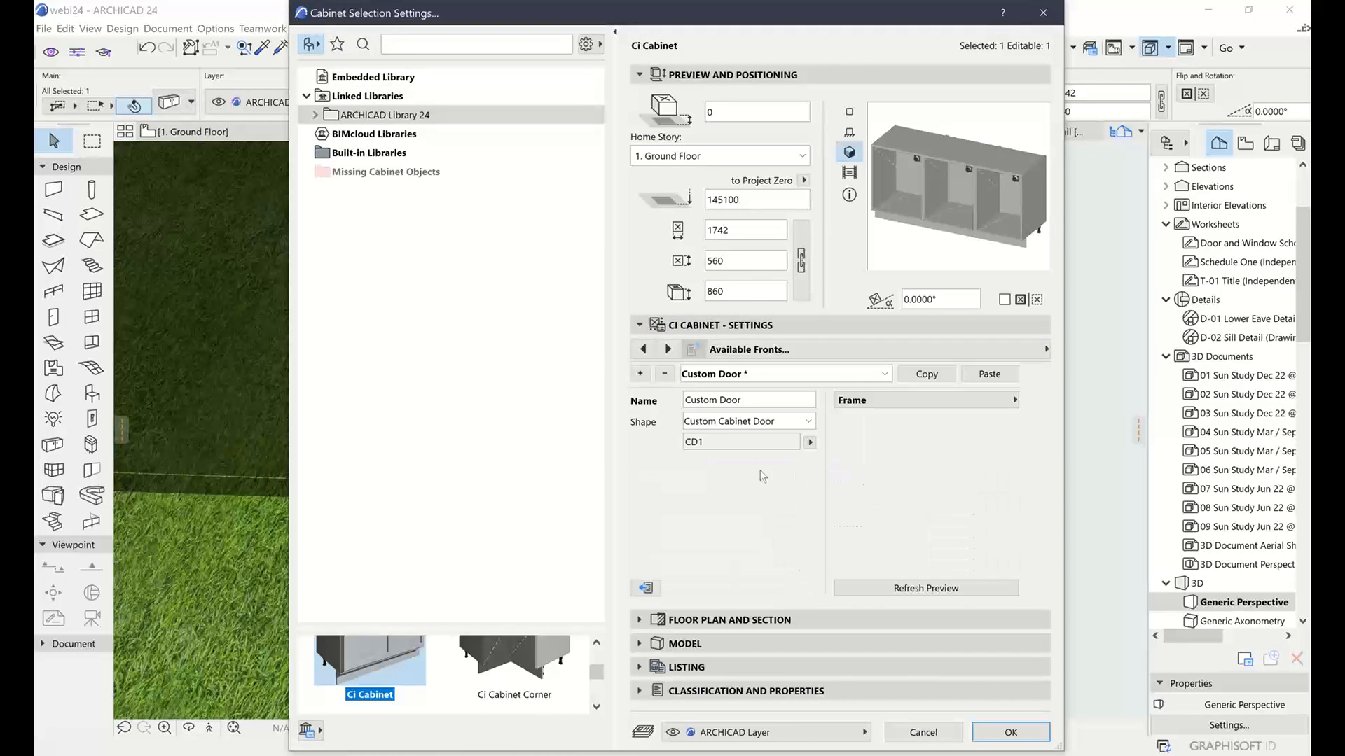
click(809, 442)
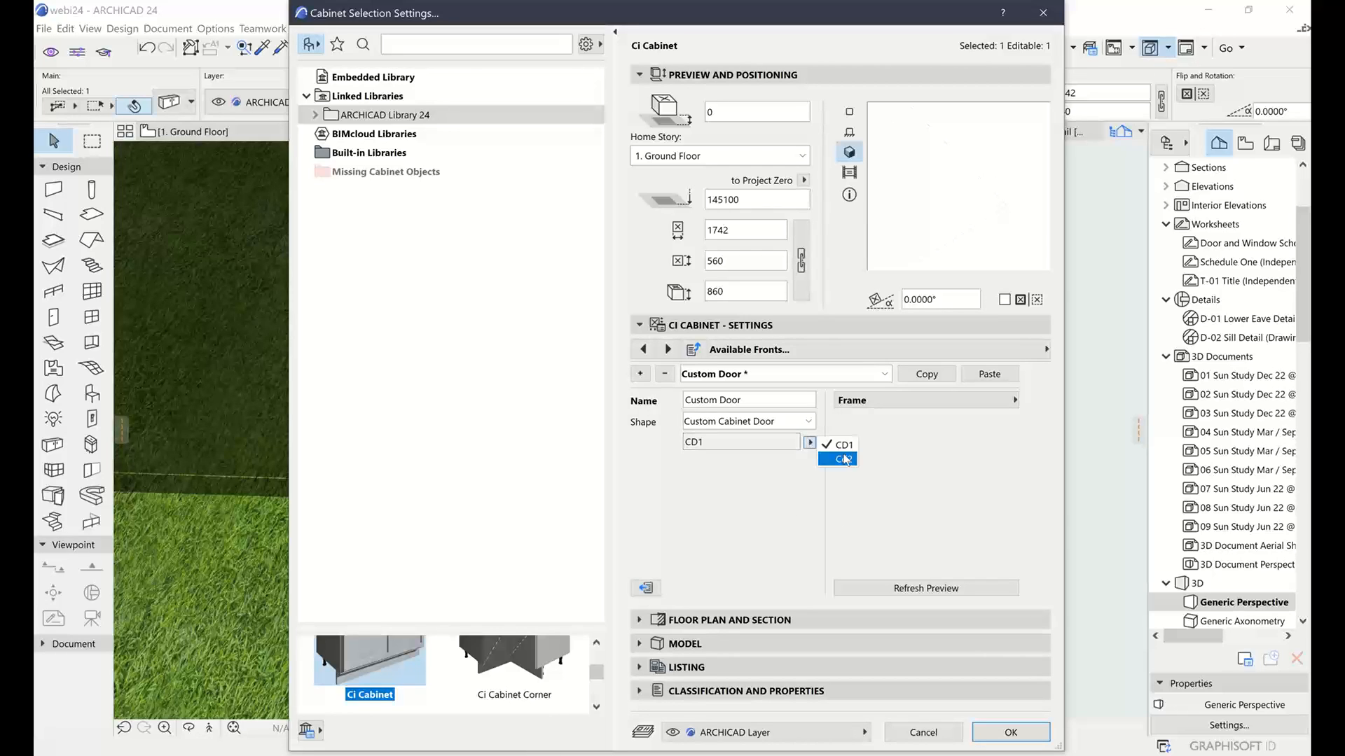
click(837, 459)
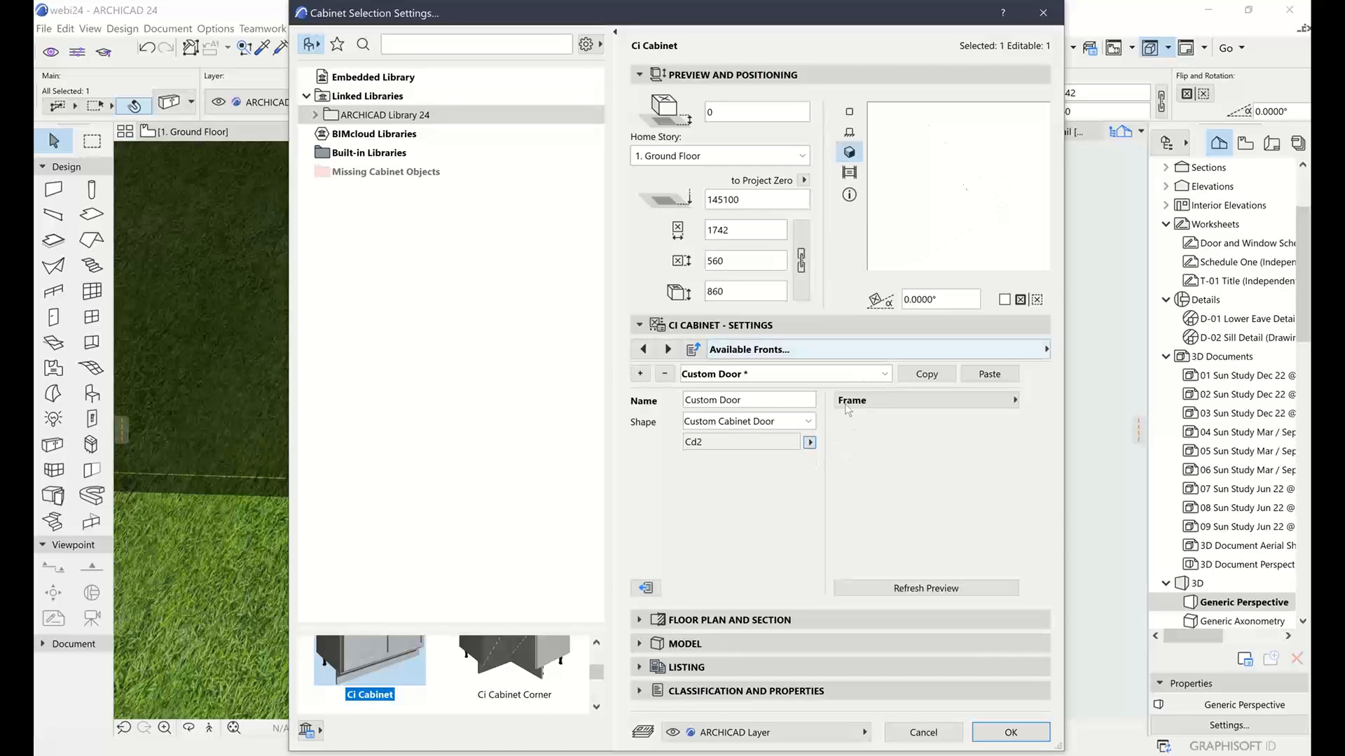
double_click(811, 422)
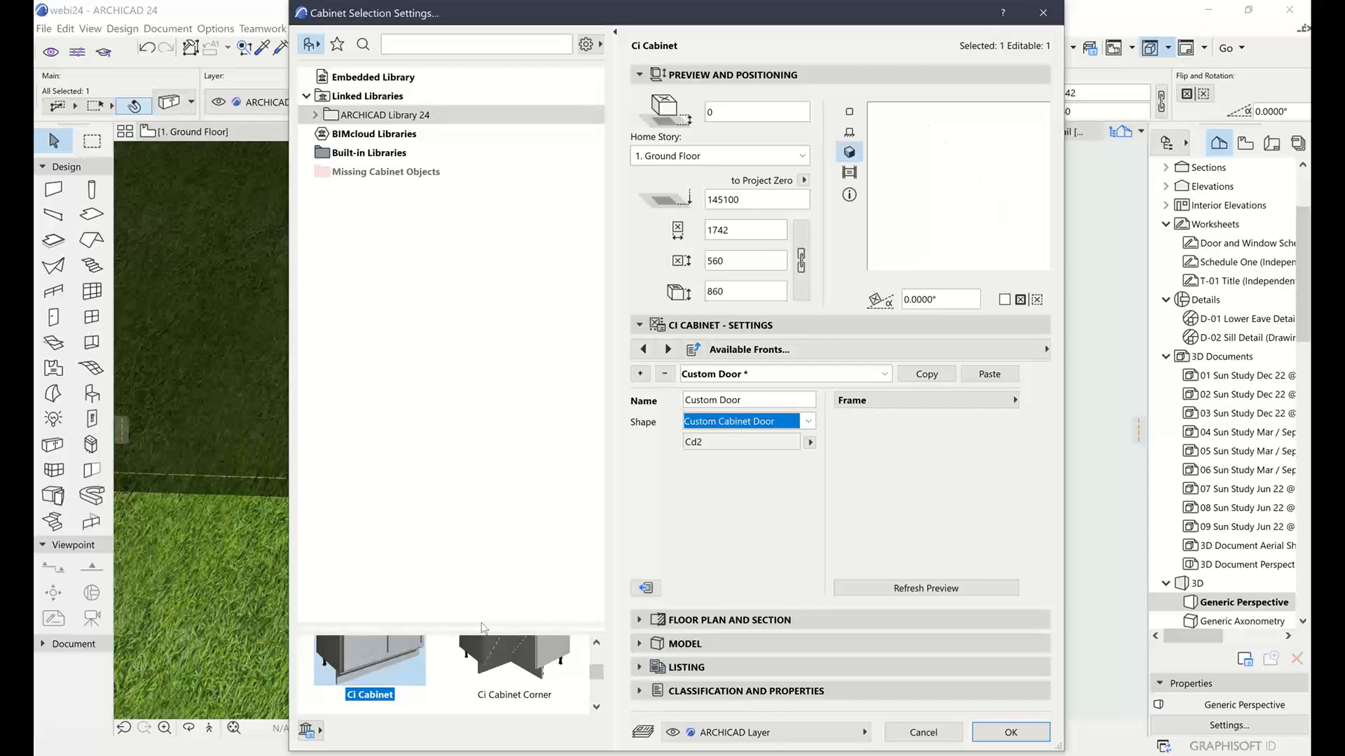
drag(477, 628, 452, 232)
click(942, 733)
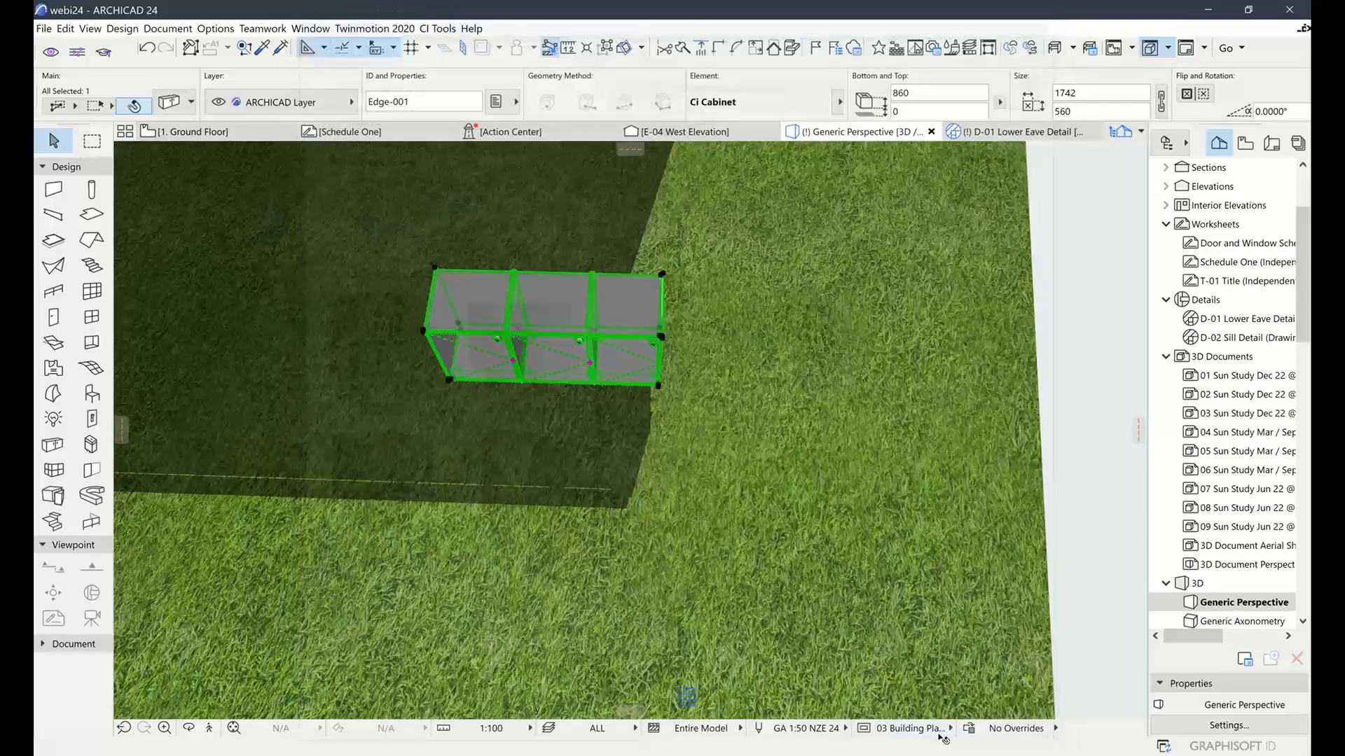
Deselect the cabinet and orbit the 3D view to the holed slab beside the cylinder block
scroll(882, 425, down, 1)
click(1032, 399)
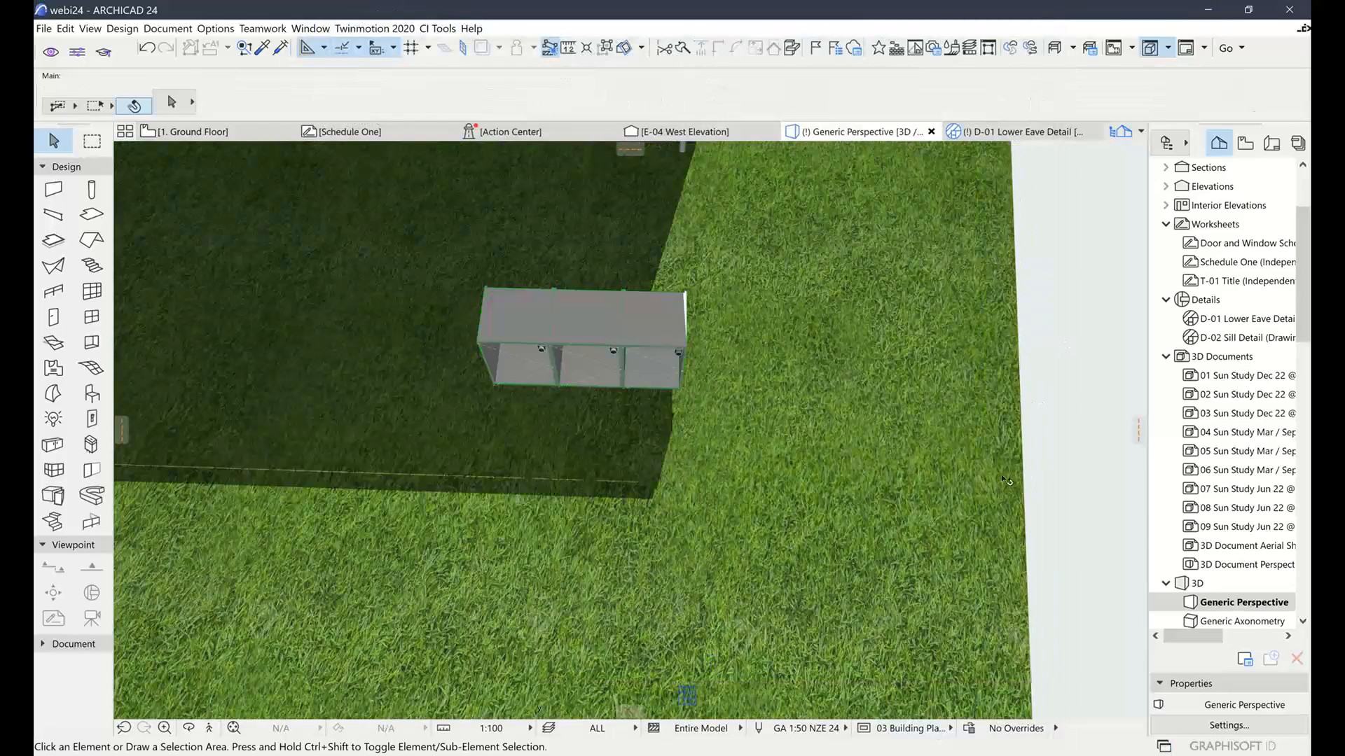
shift+middle_drag(956, 430, 577, 399)
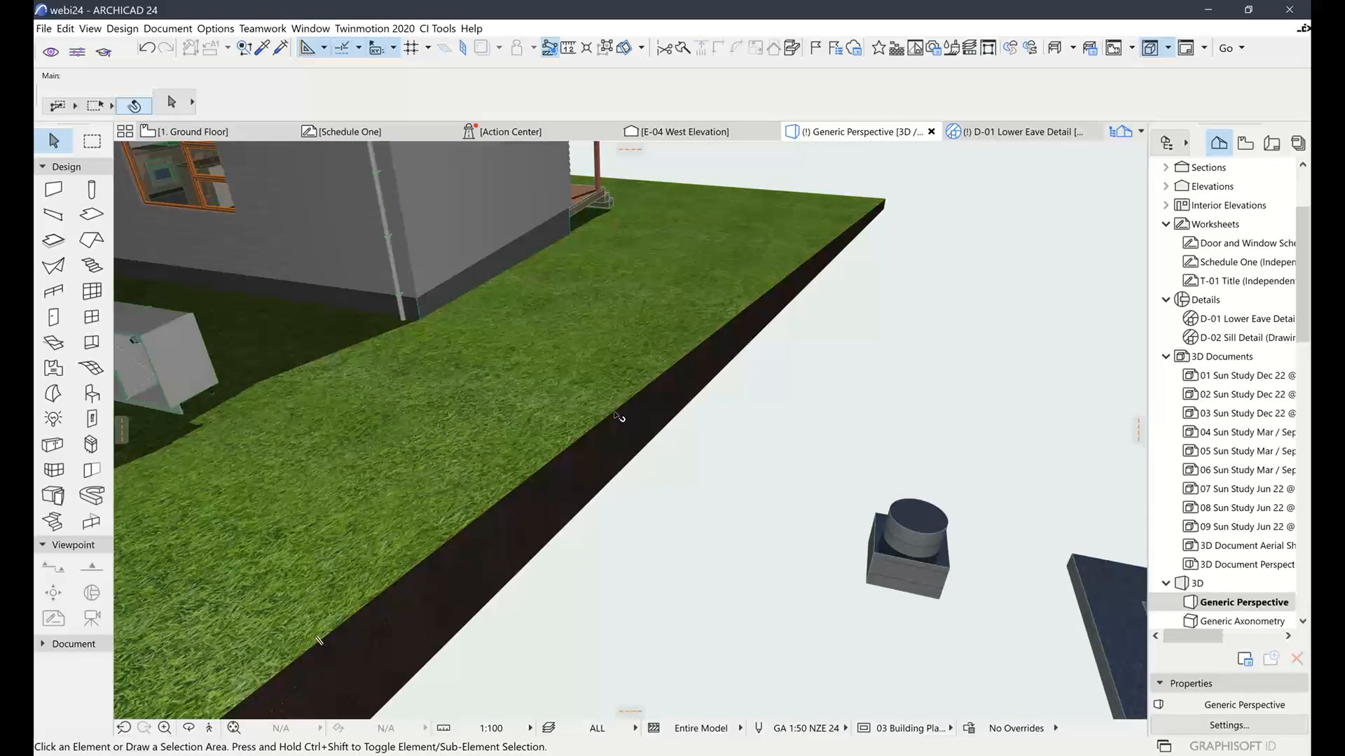
middle_drag(889, 496, 513, 410)
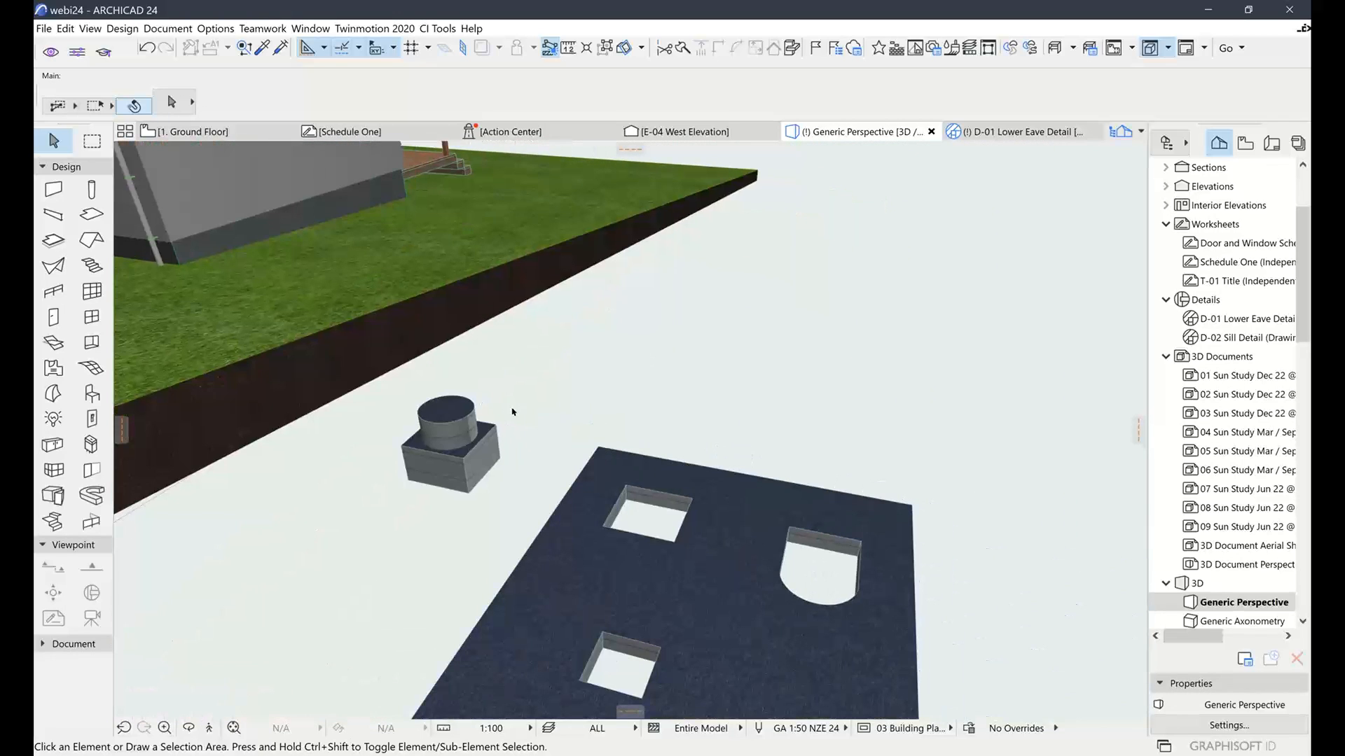
shift+middle_drag(645, 441, 676, 467)
drag(677, 485, 677, 489)
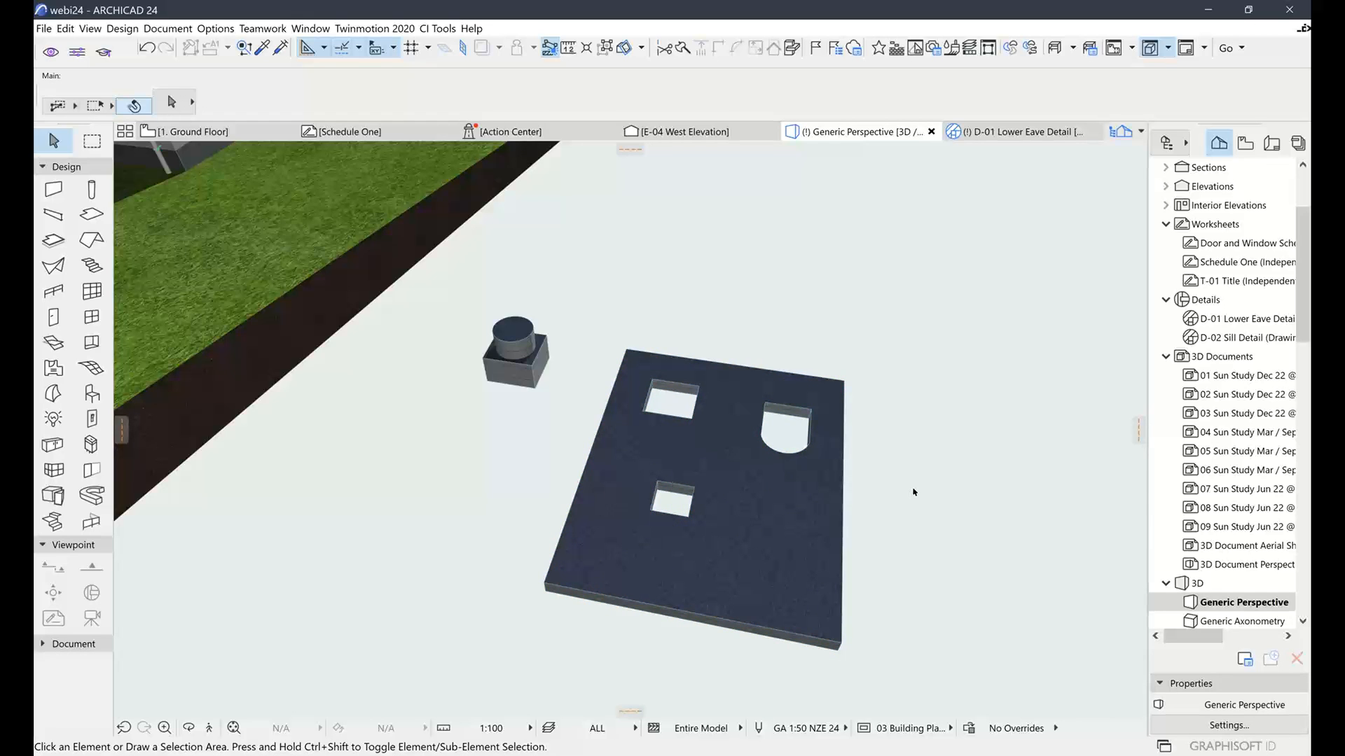
Switch to the 1. Ground Floor plan, frame the cabinet area and select the Ci Cabinet
scroll(669, 357, down, 5)
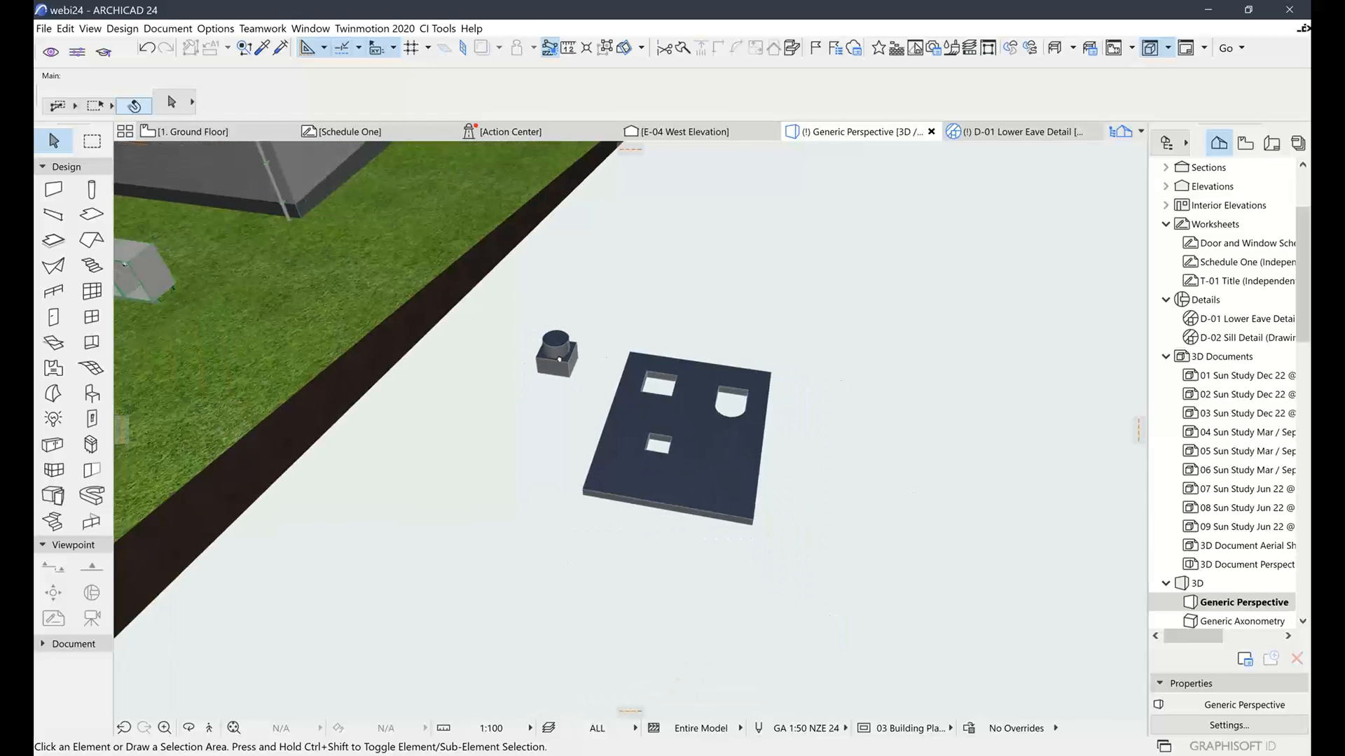
middle_drag(477, 436, 672, 413)
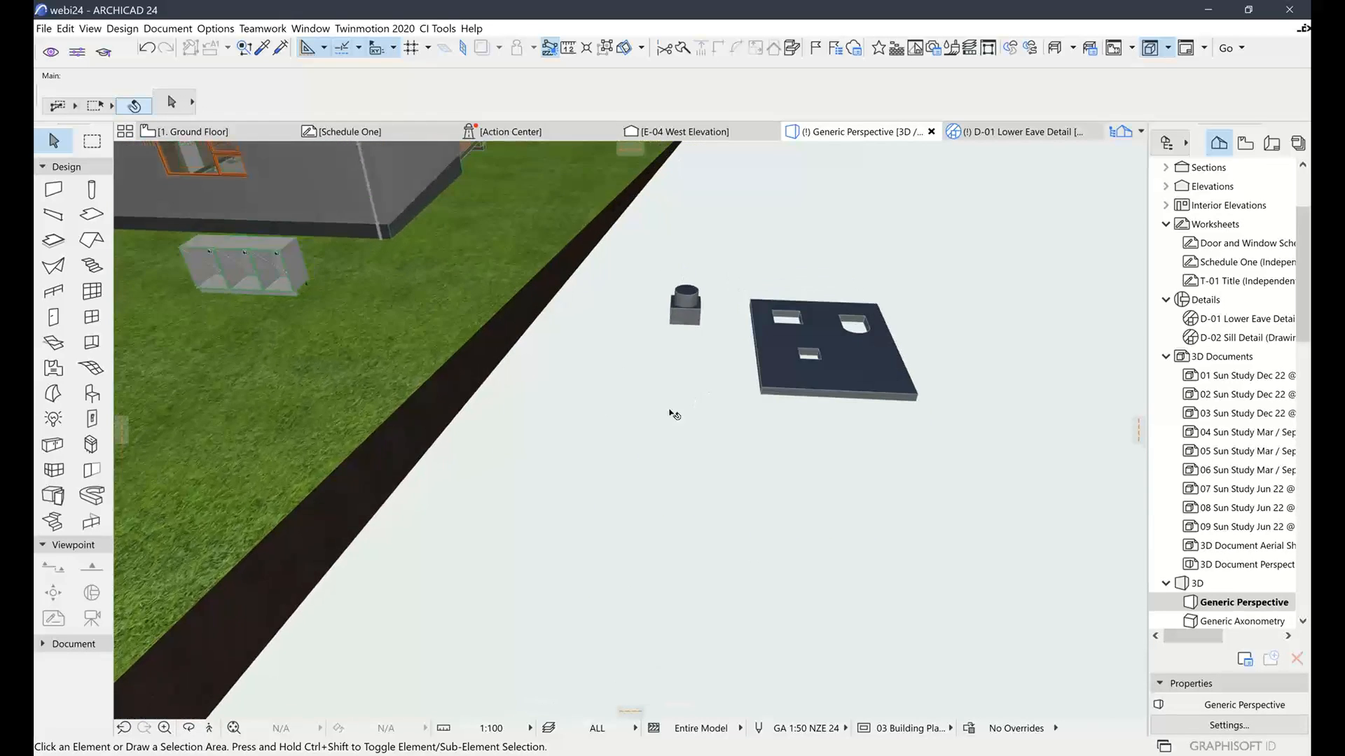
mouse_move(211, 137)
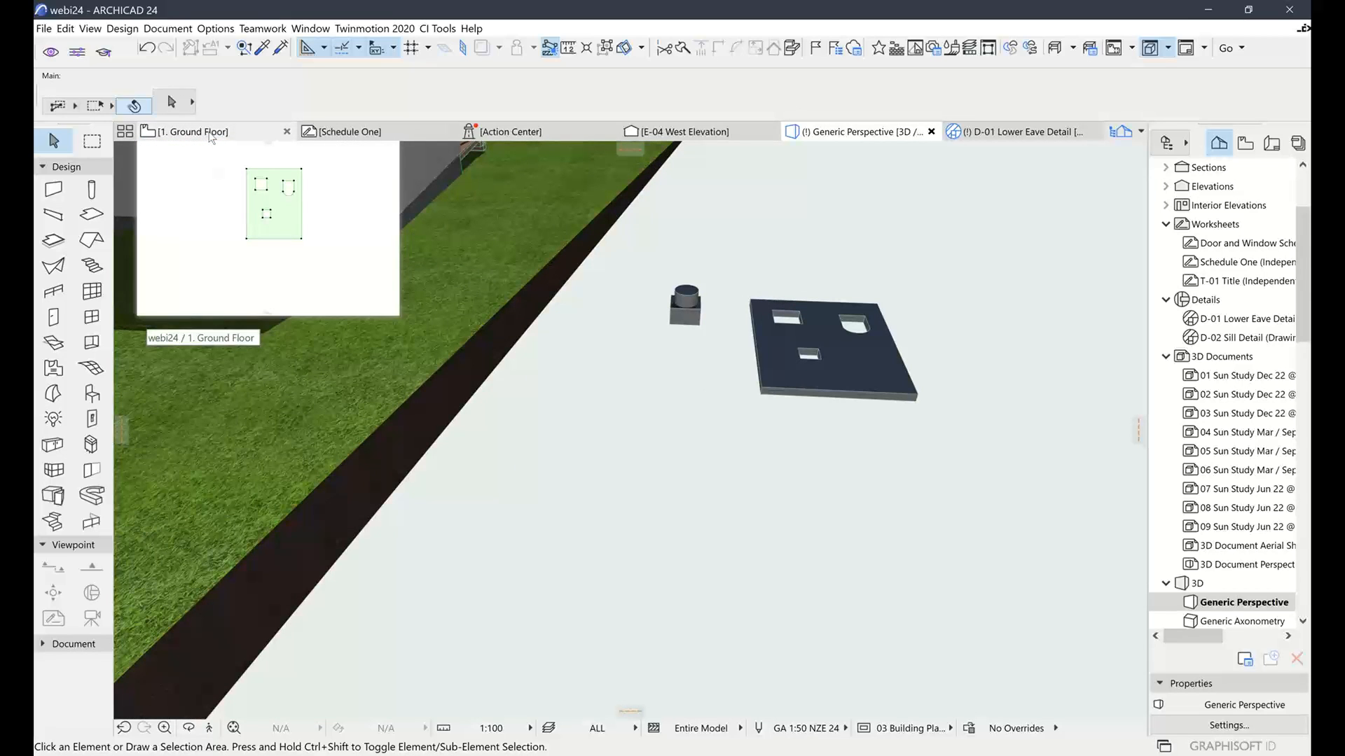
click(212, 136)
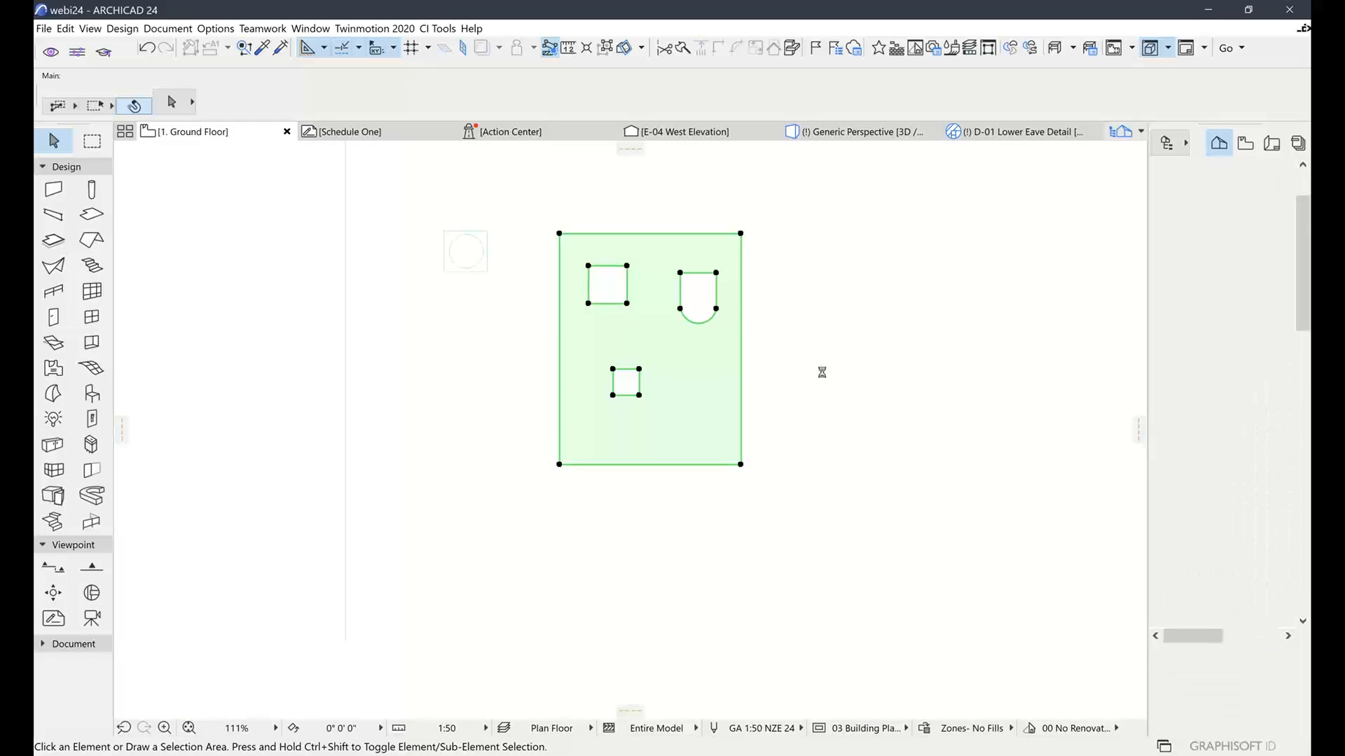
click(821, 372)
click(900, 346)
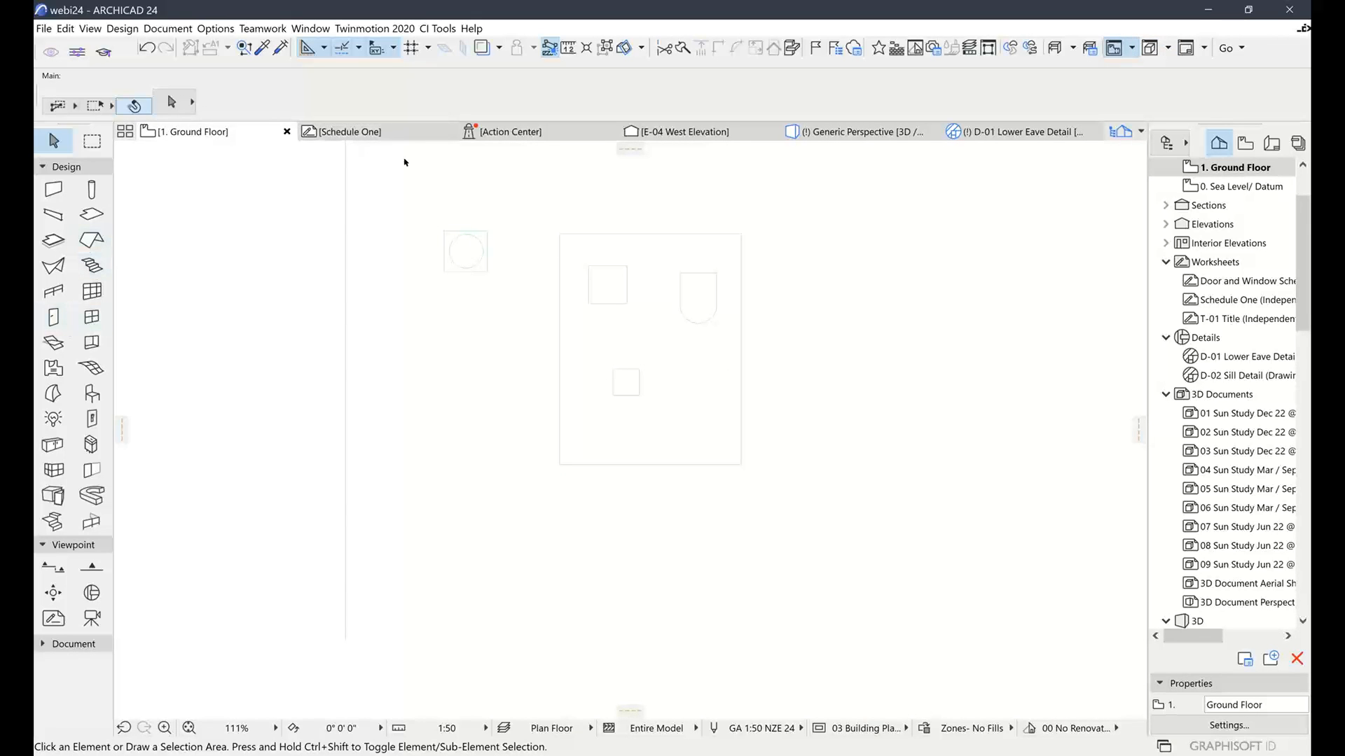
middle_drag(340, 300, 658, 390)
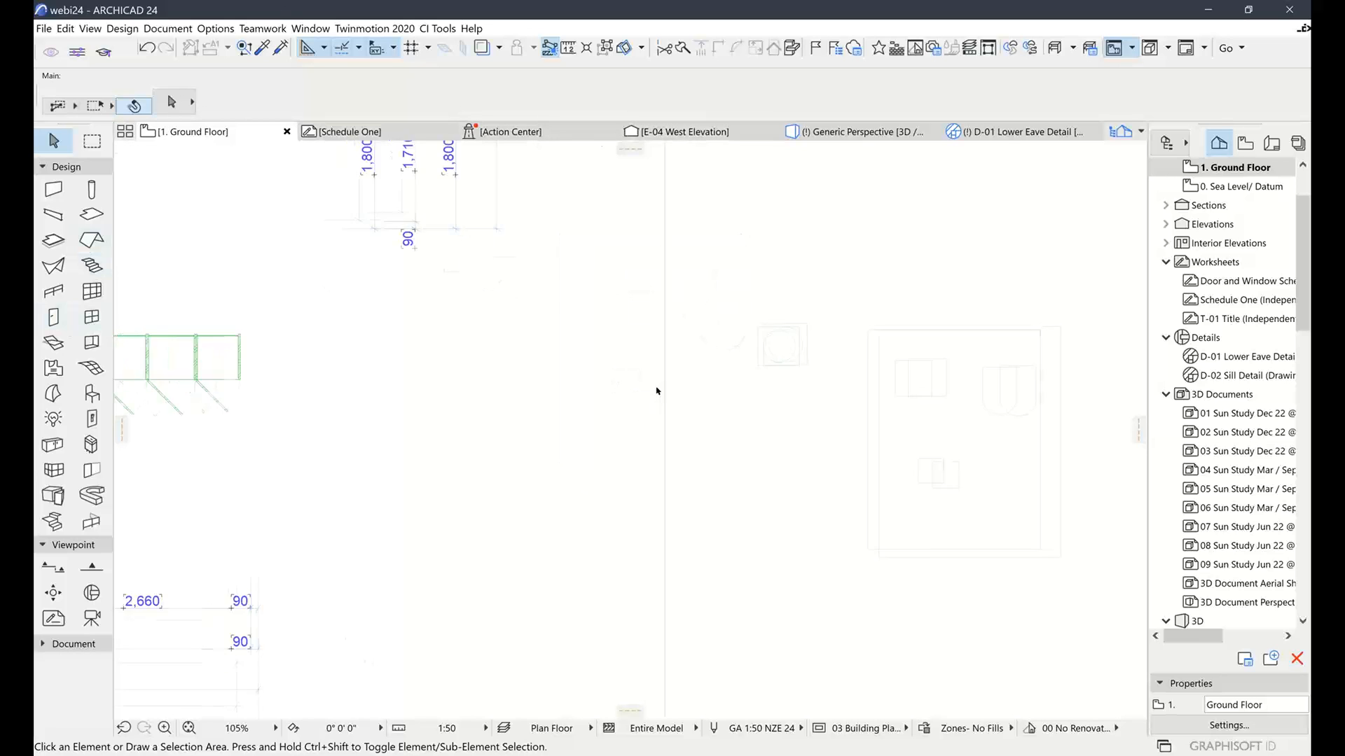
scroll(659, 390, down, 3)
click(324, 361)
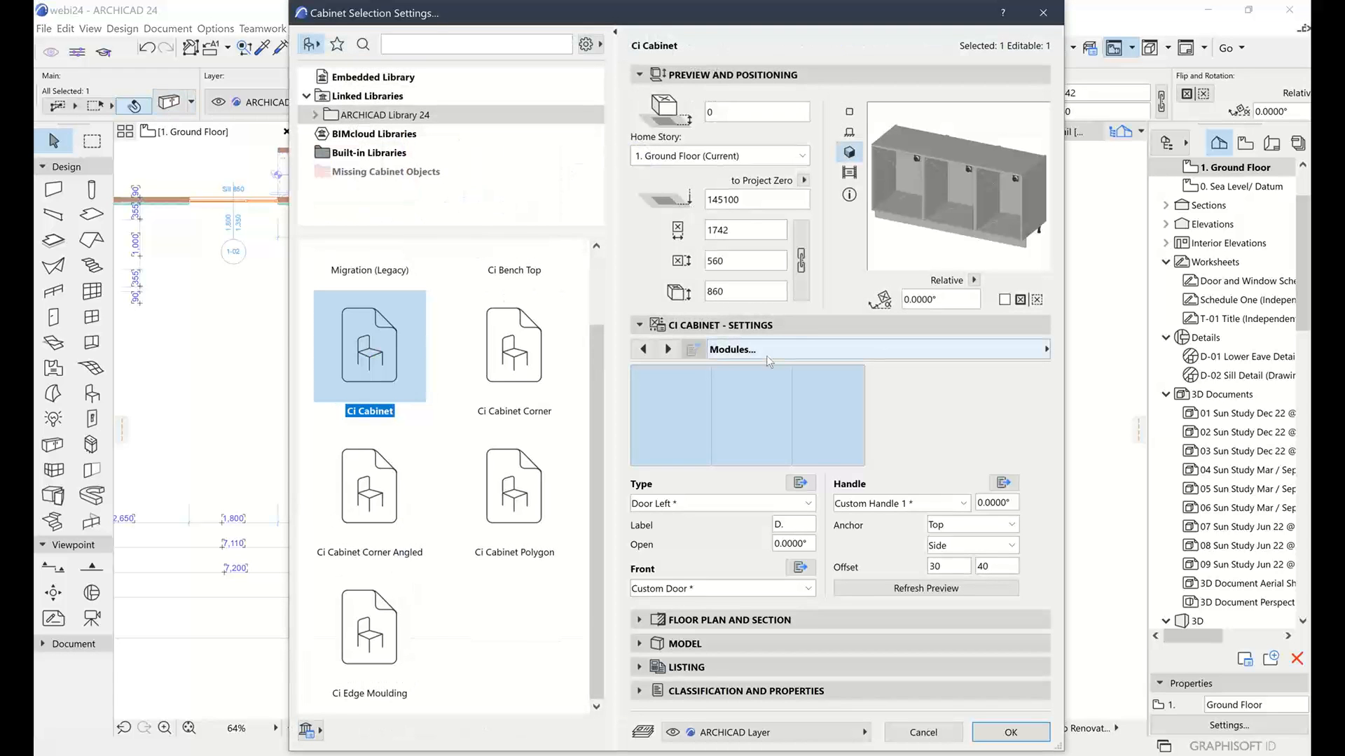
Set the cabinet module's Front to Glass in Cabinet Selection Settings
click(813, 351)
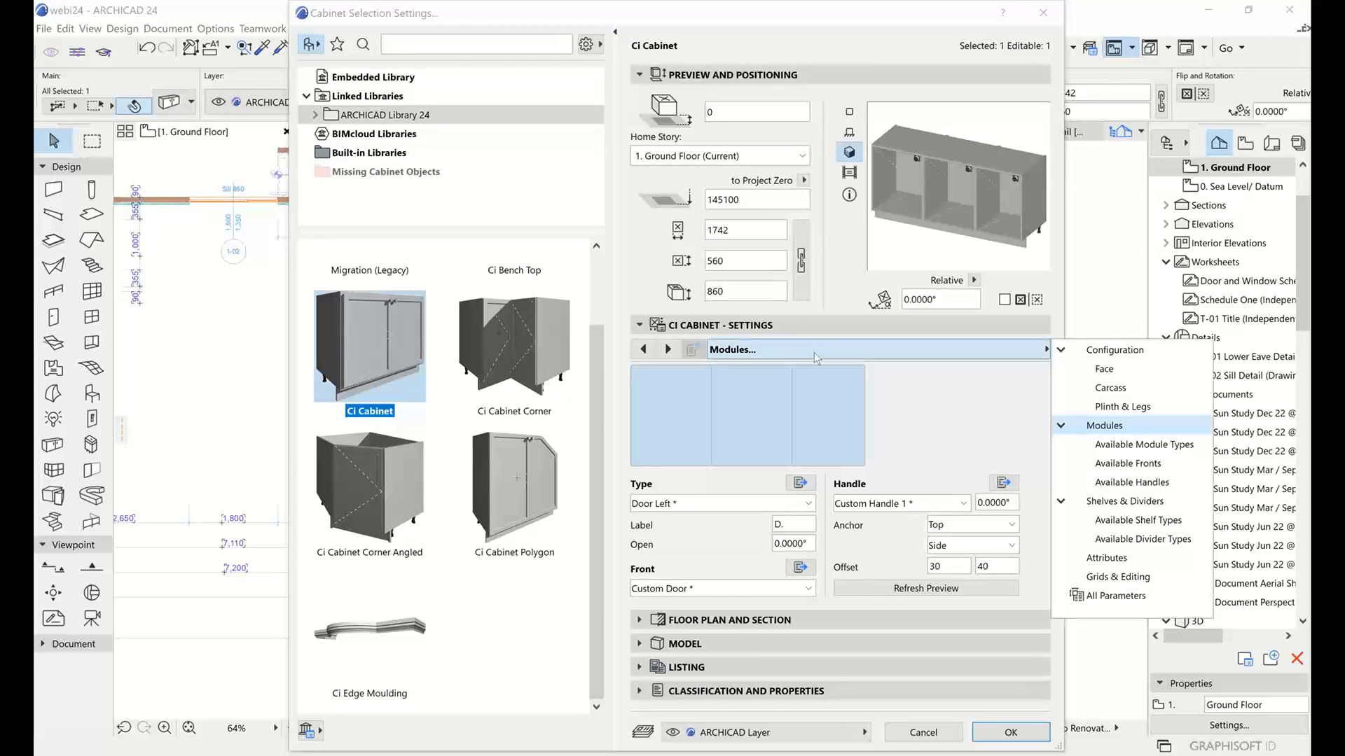
click(922, 345)
click(715, 588)
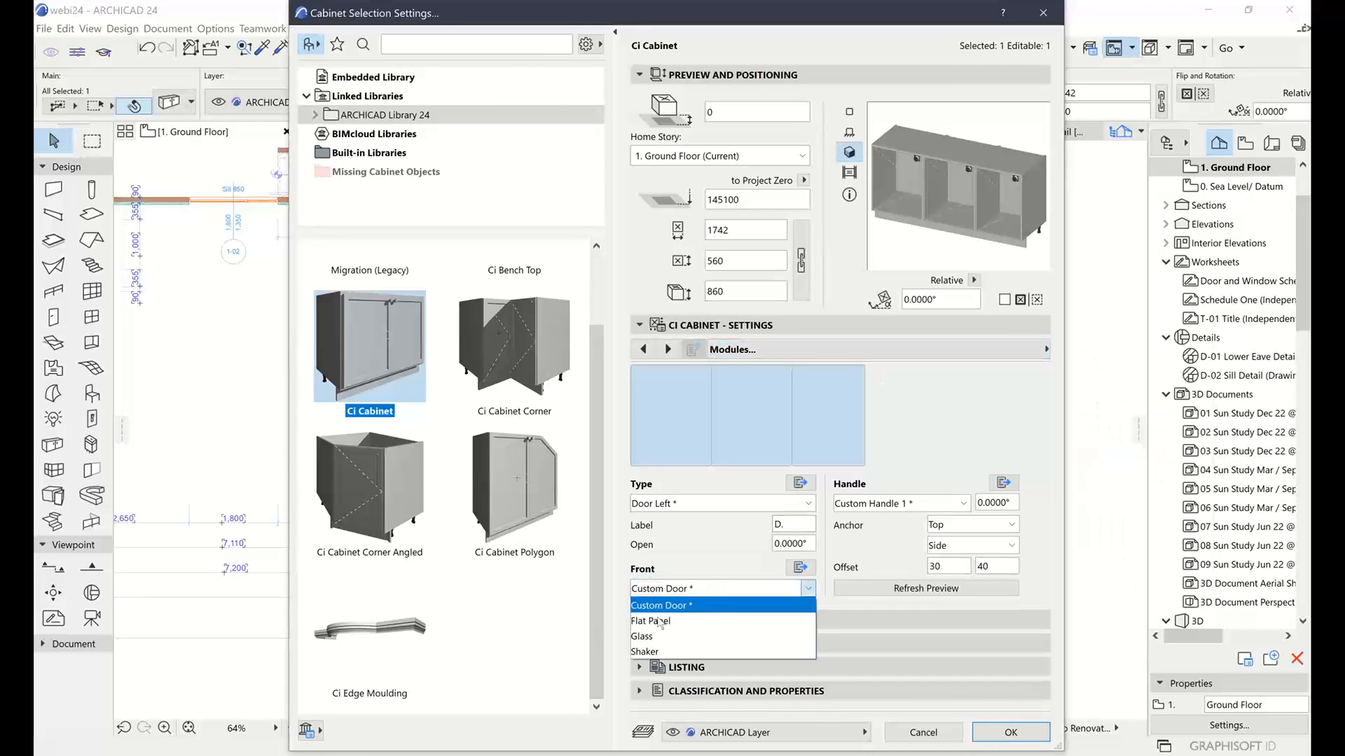
click(655, 636)
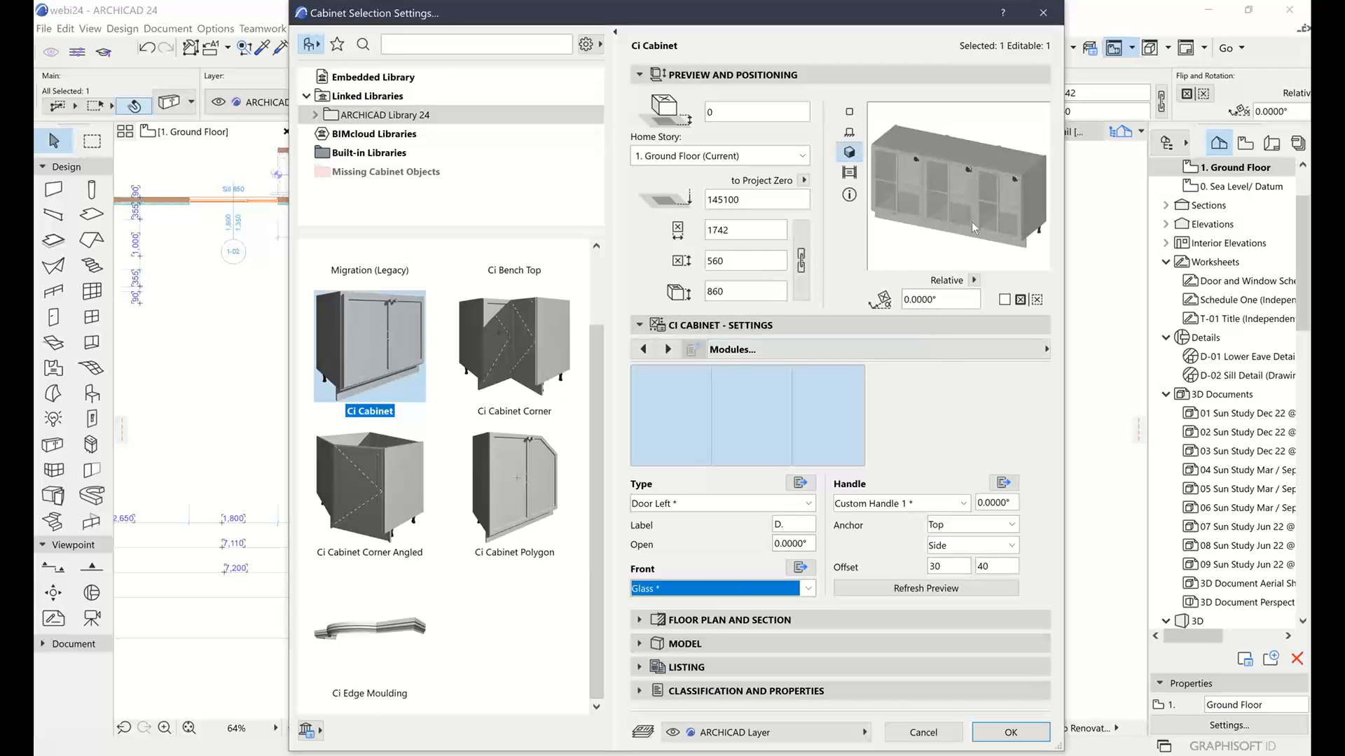
click(934, 351)
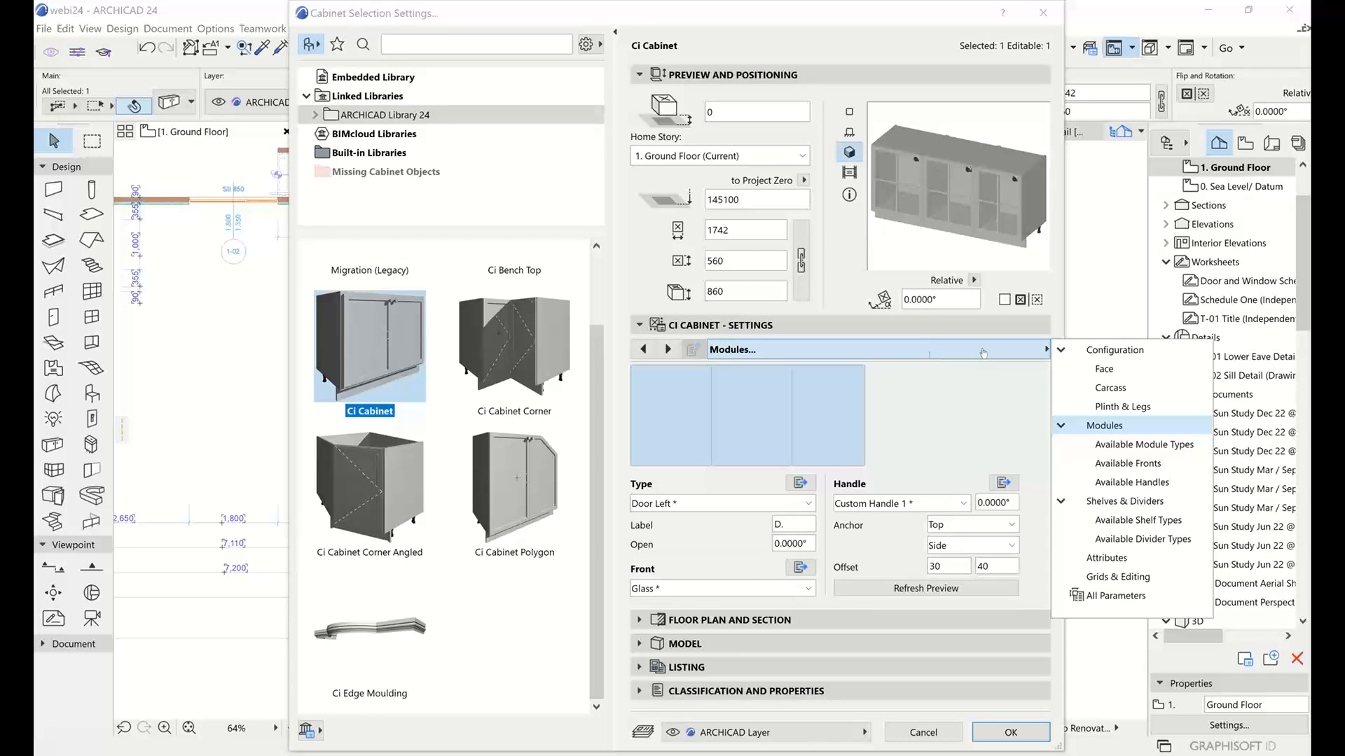
Go to the Available Fronts settings and choose the Glass front for editing
click(1120, 465)
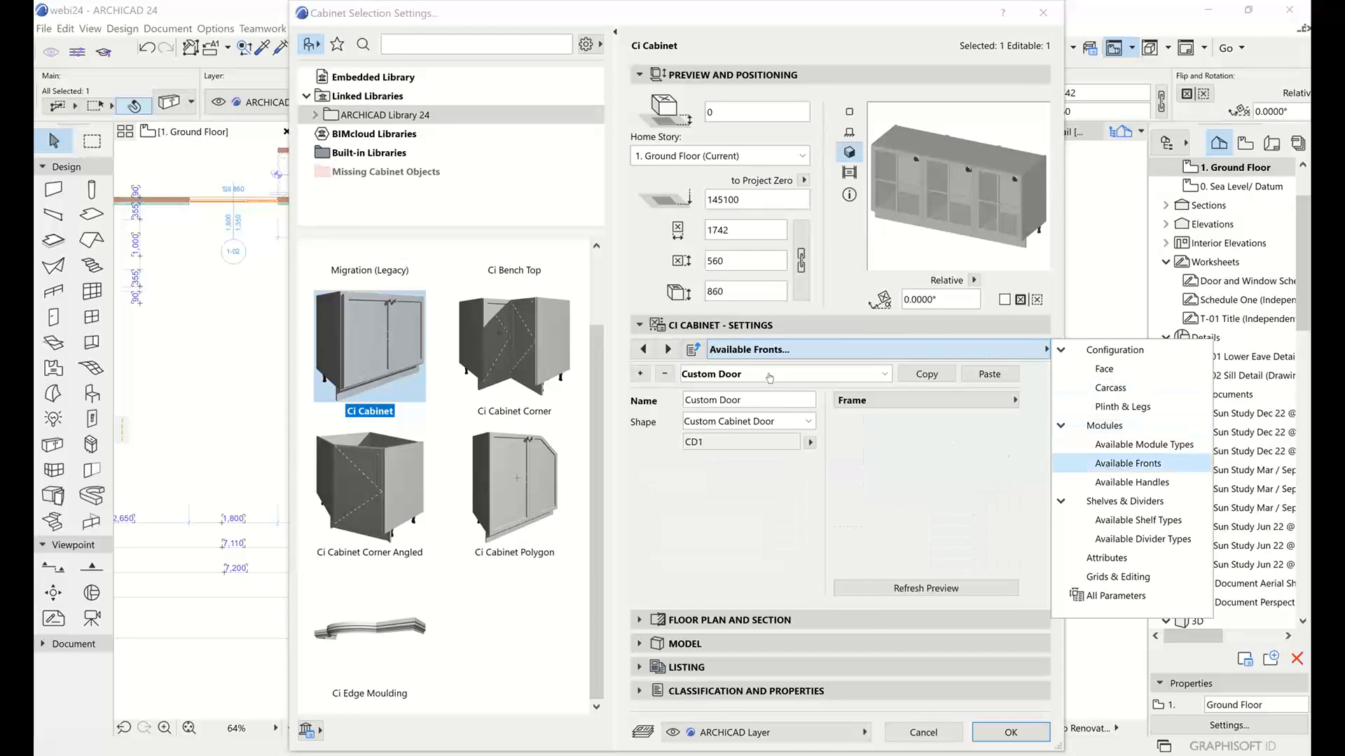
click(769, 378)
click(769, 375)
click(736, 423)
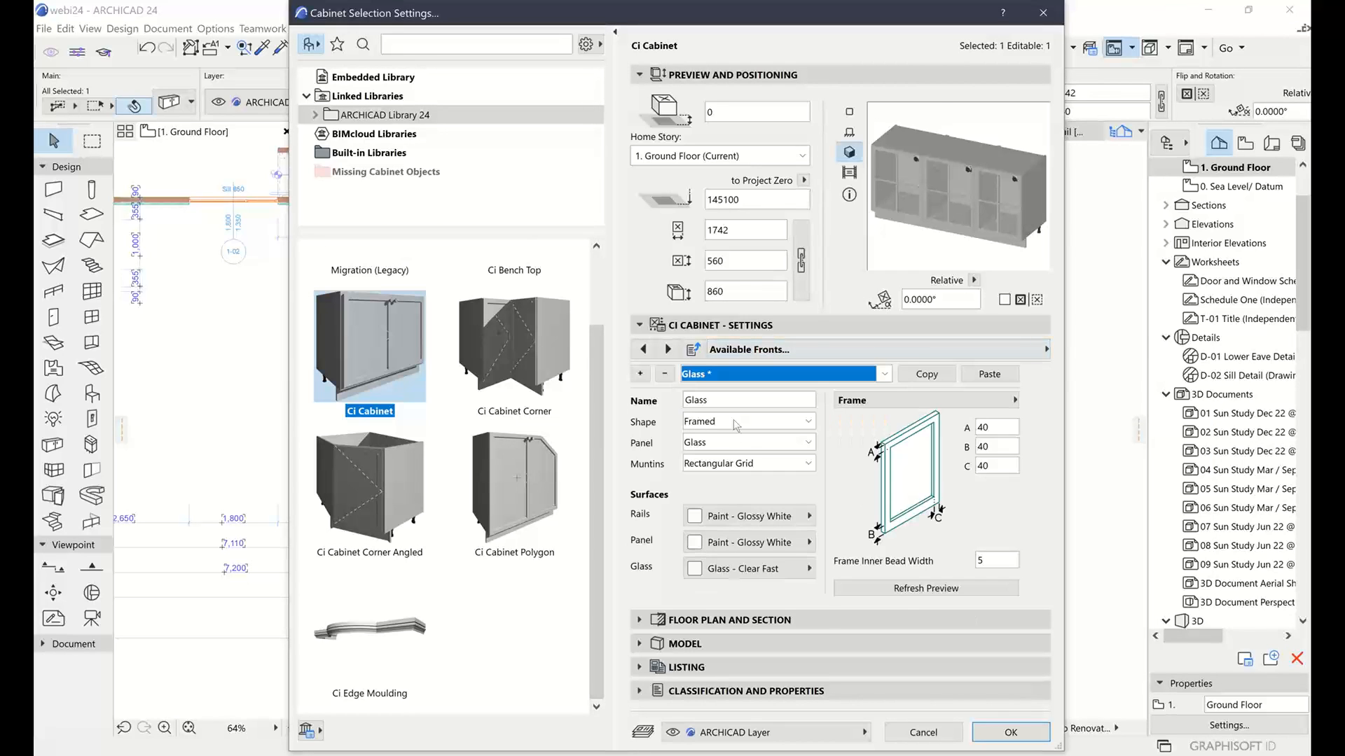
Preview Edges, Edge Grid, Diamond Grid, Arched Top and Elliptical muntins on the Glass front
click(740, 465)
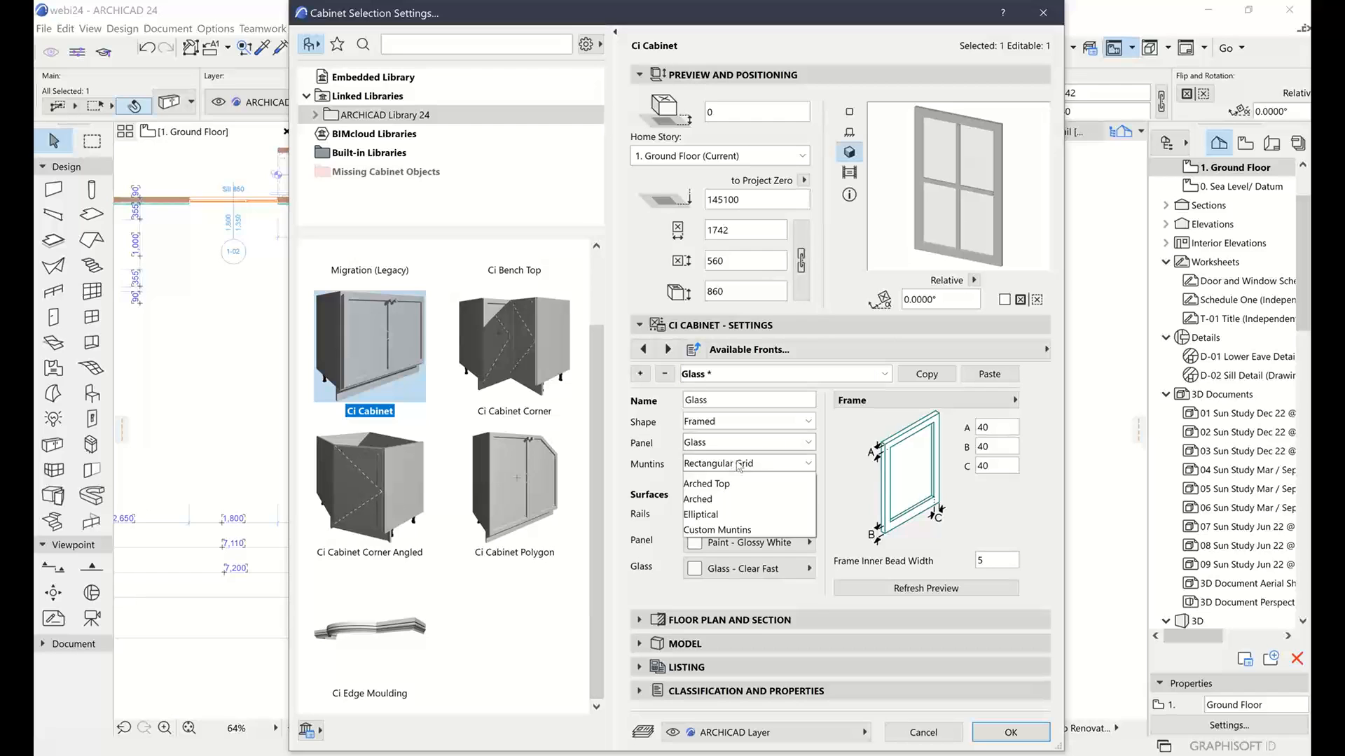
click(724, 514)
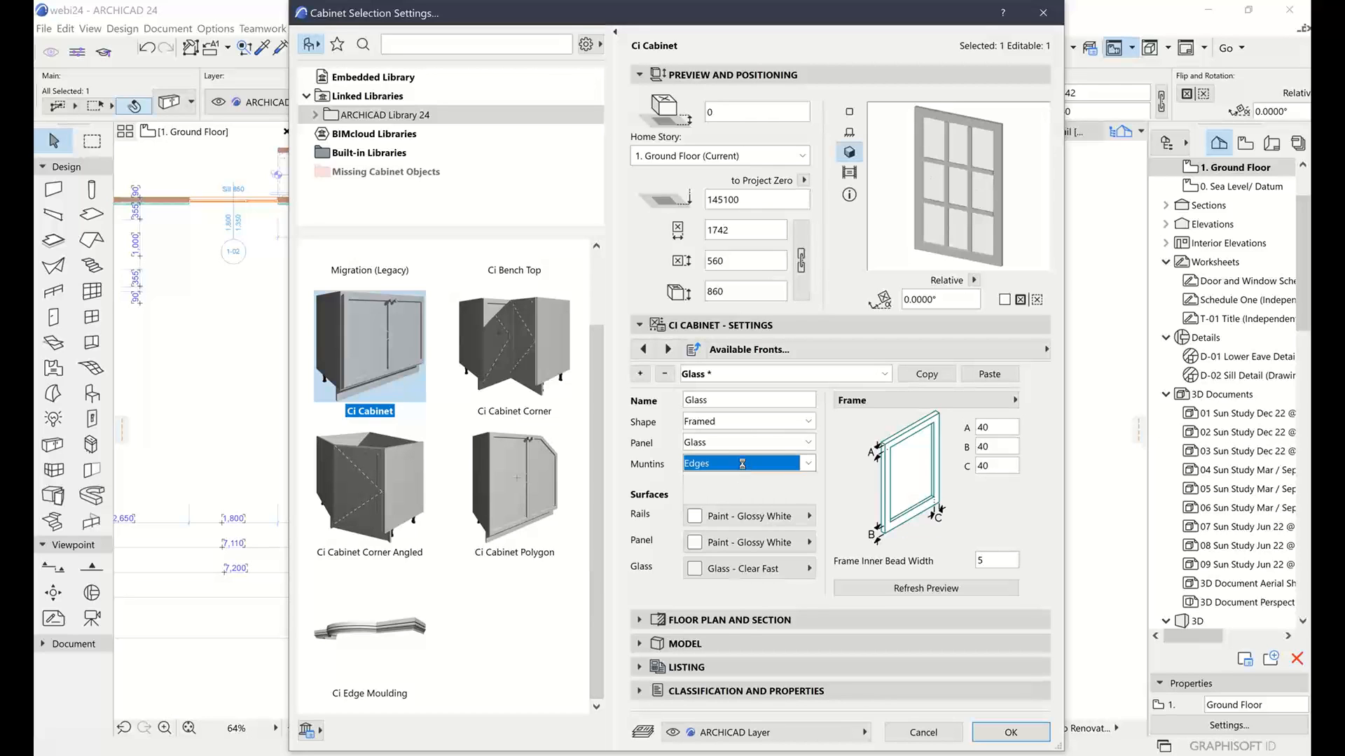
click(771, 464)
click(718, 526)
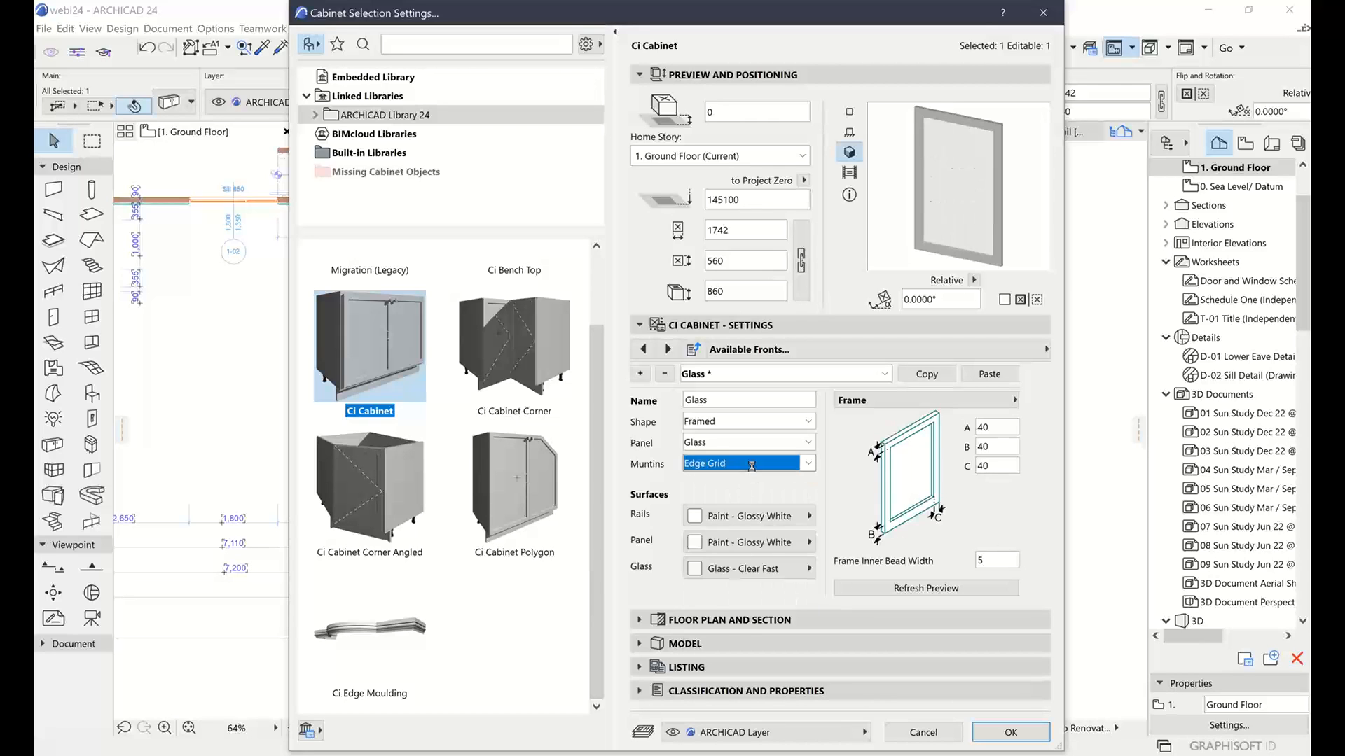
click(741, 463)
click(741, 522)
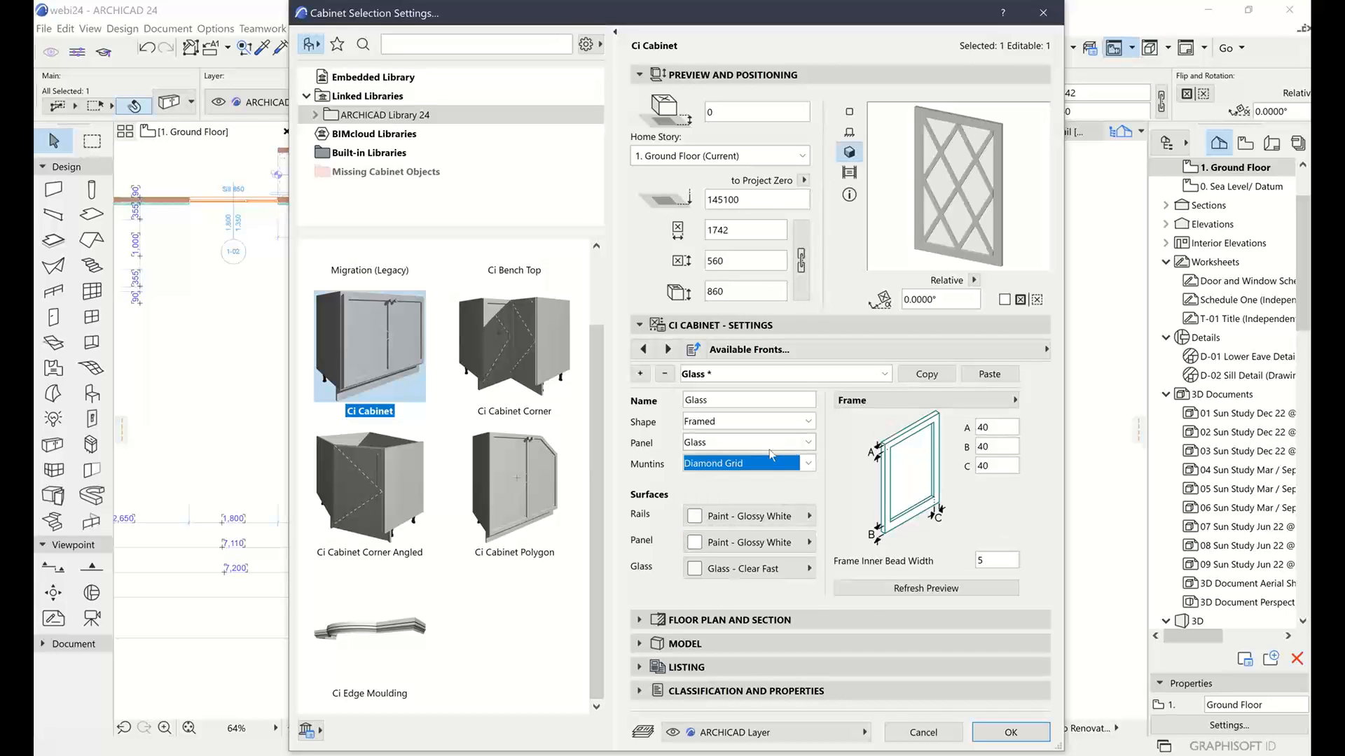
click(754, 466)
click(727, 558)
click(746, 463)
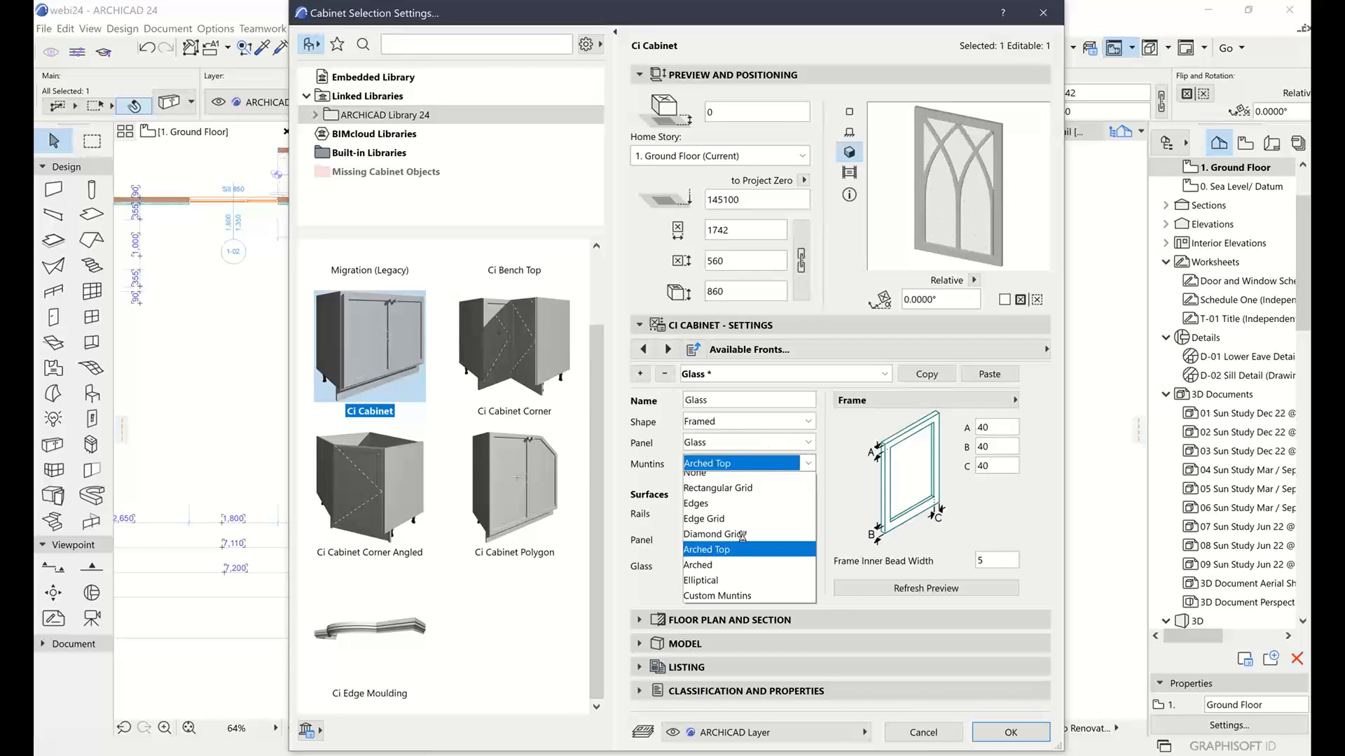
click(719, 582)
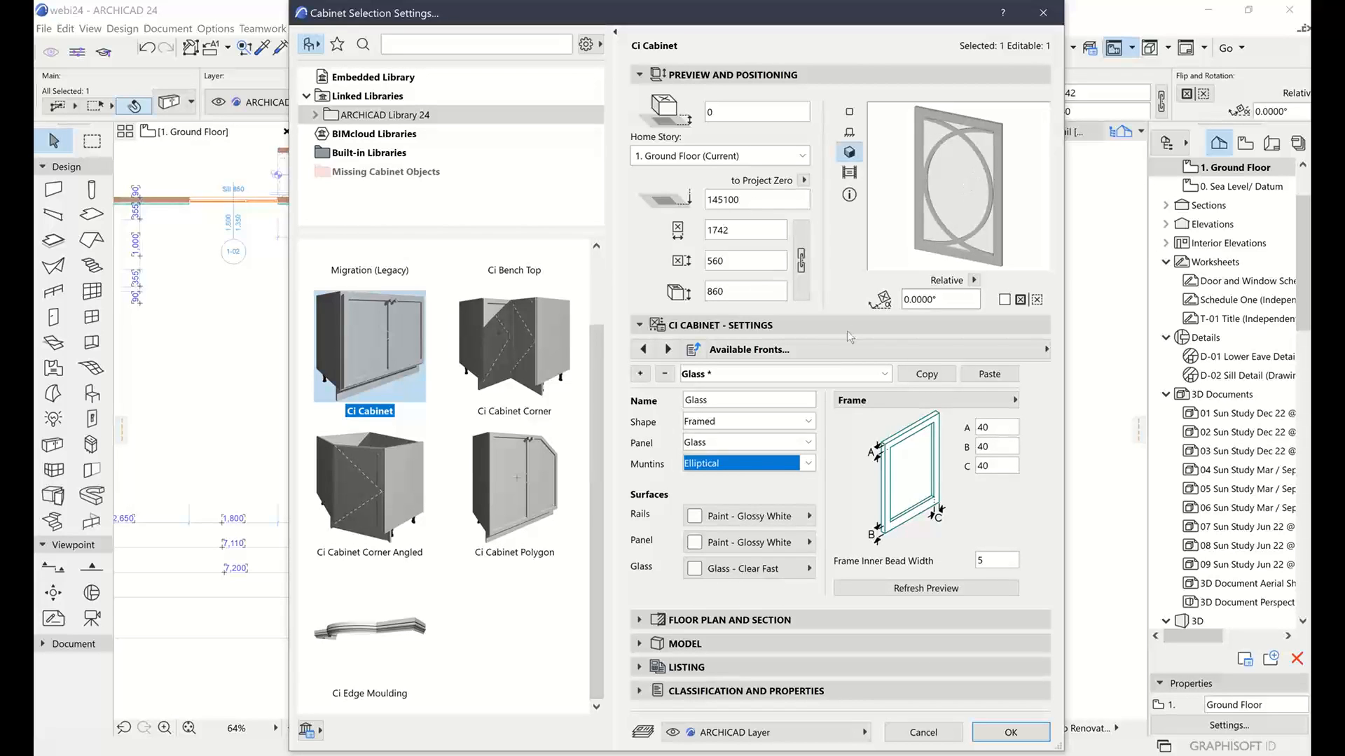
Recheck Edge Grid and Diamond Grid, then settle on Custom Muntins
click(778, 464)
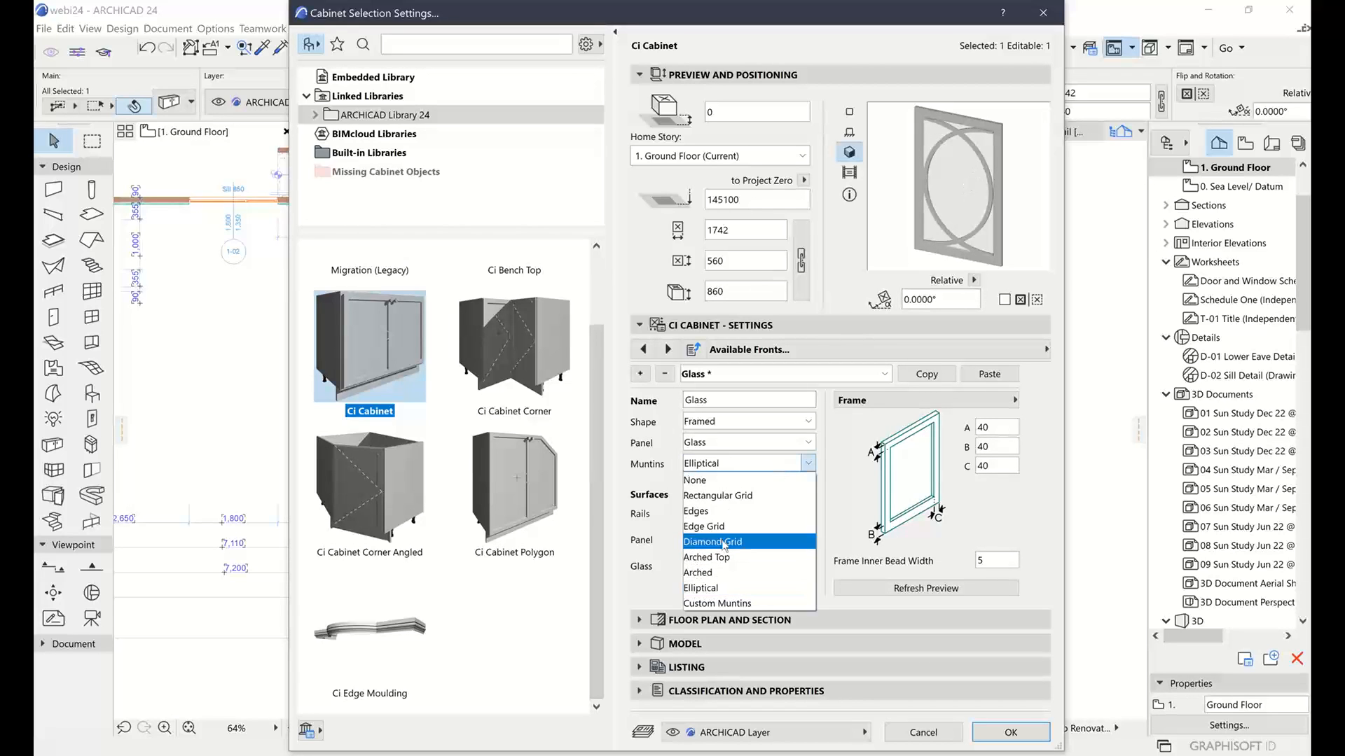
click(726, 531)
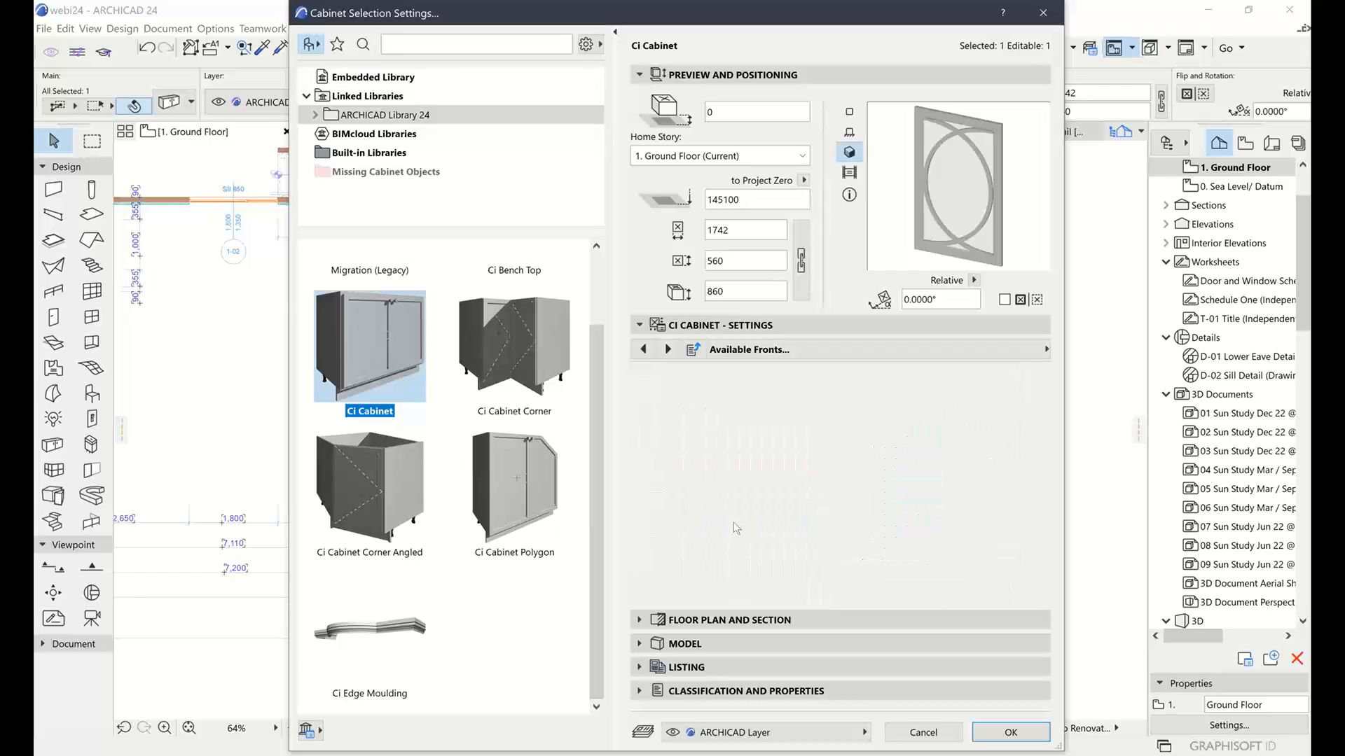
click(758, 465)
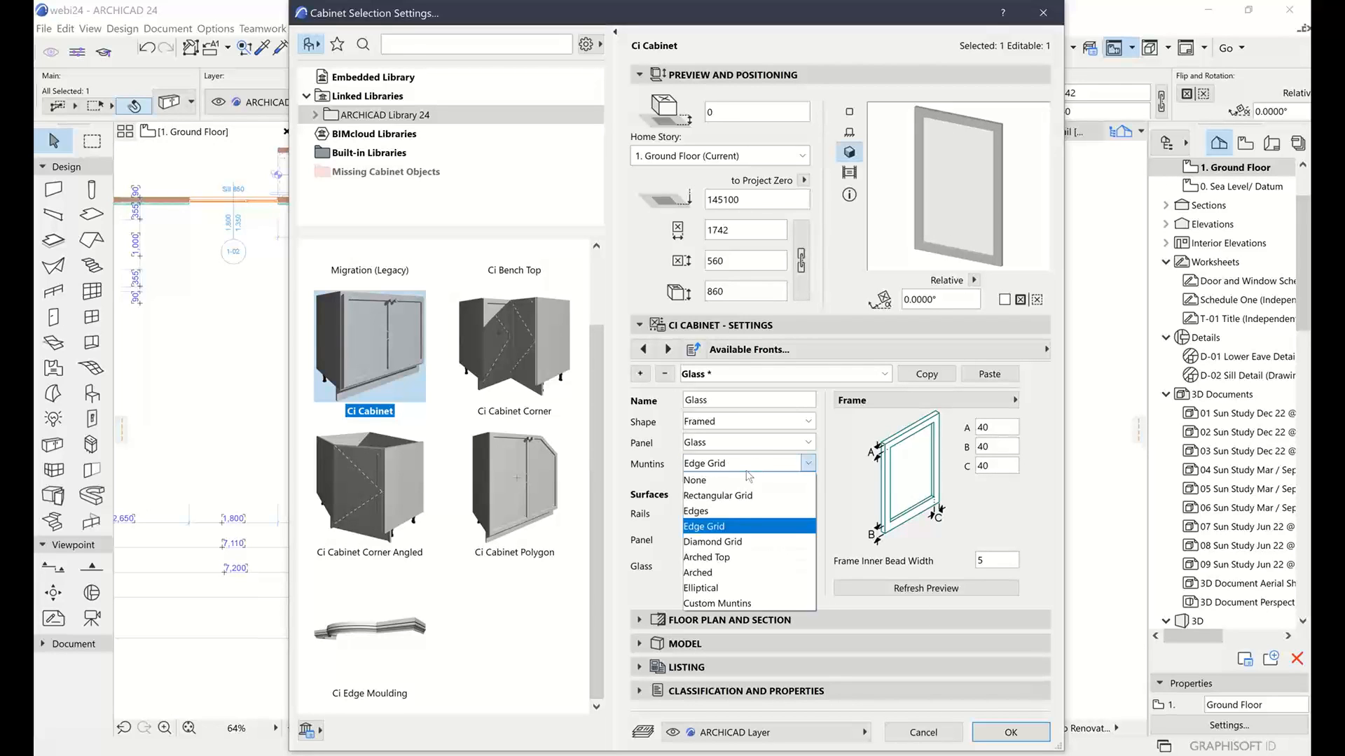
click(735, 542)
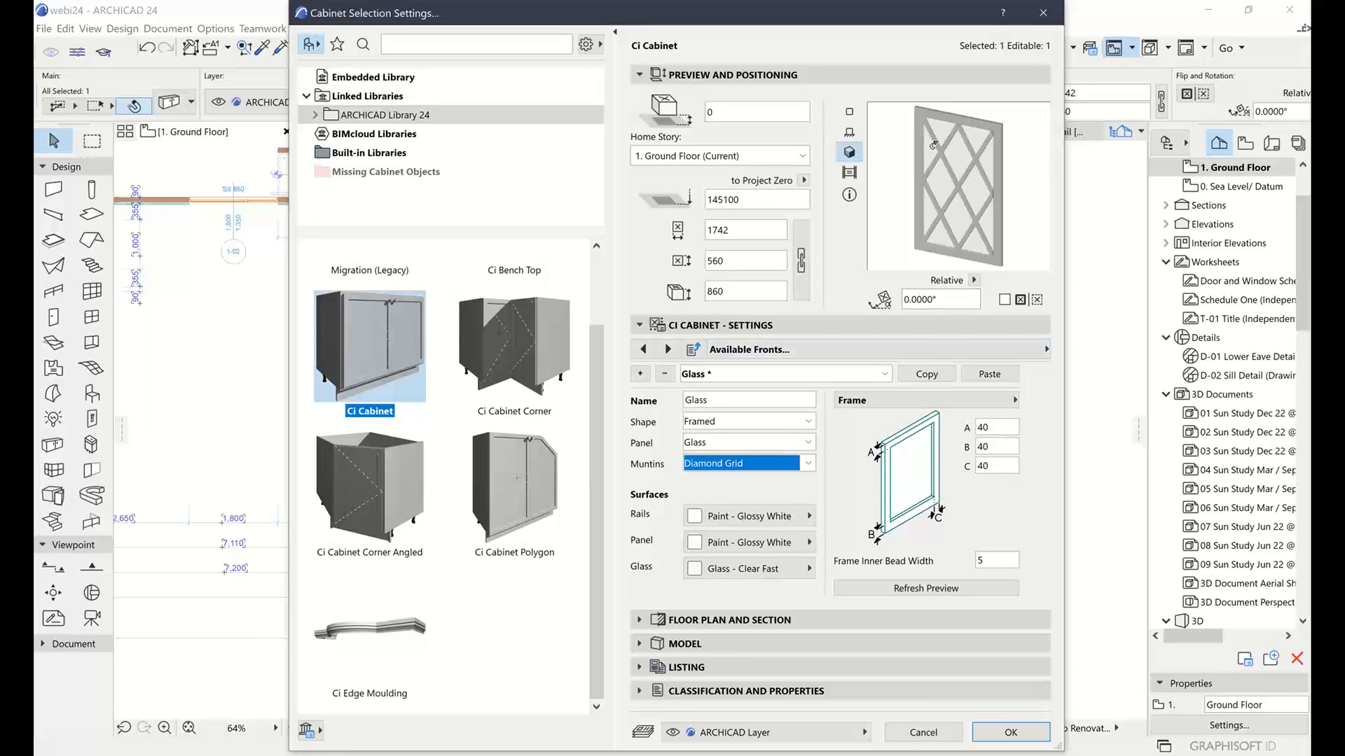
click(762, 465)
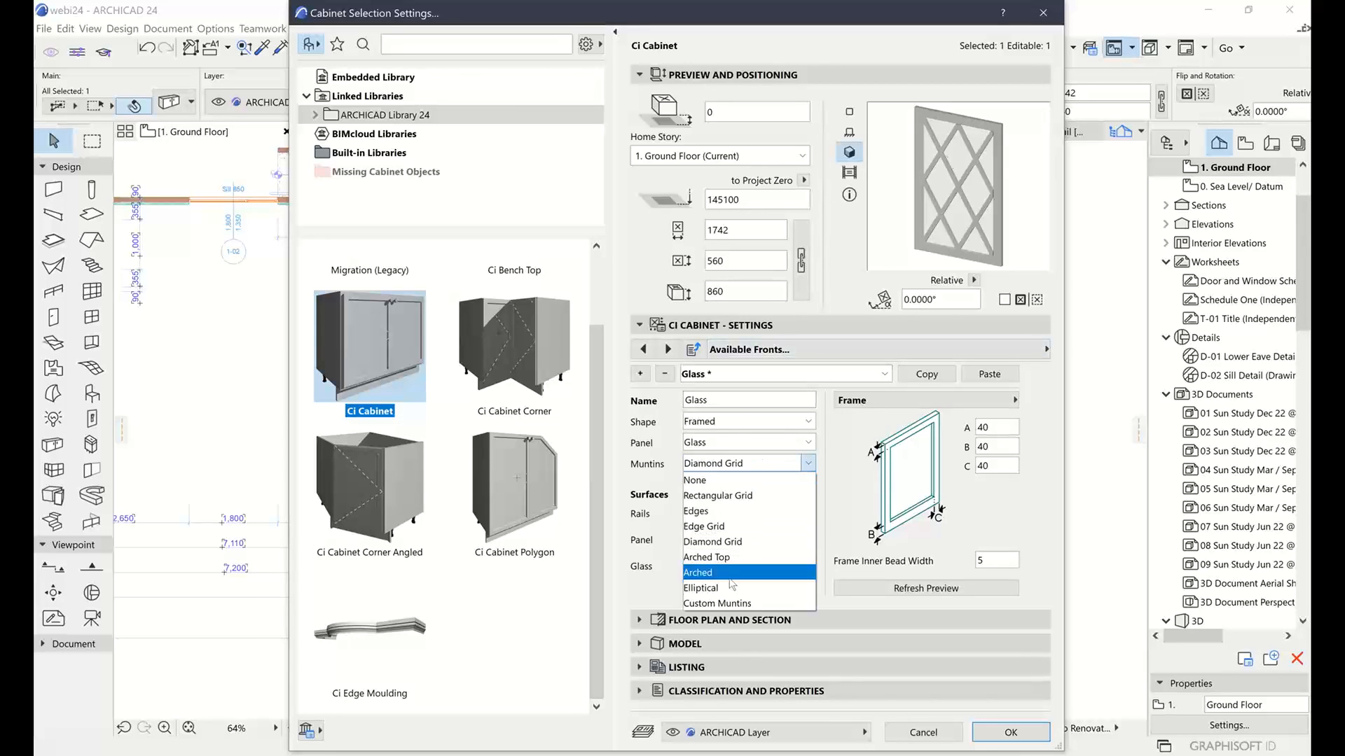
click(717, 603)
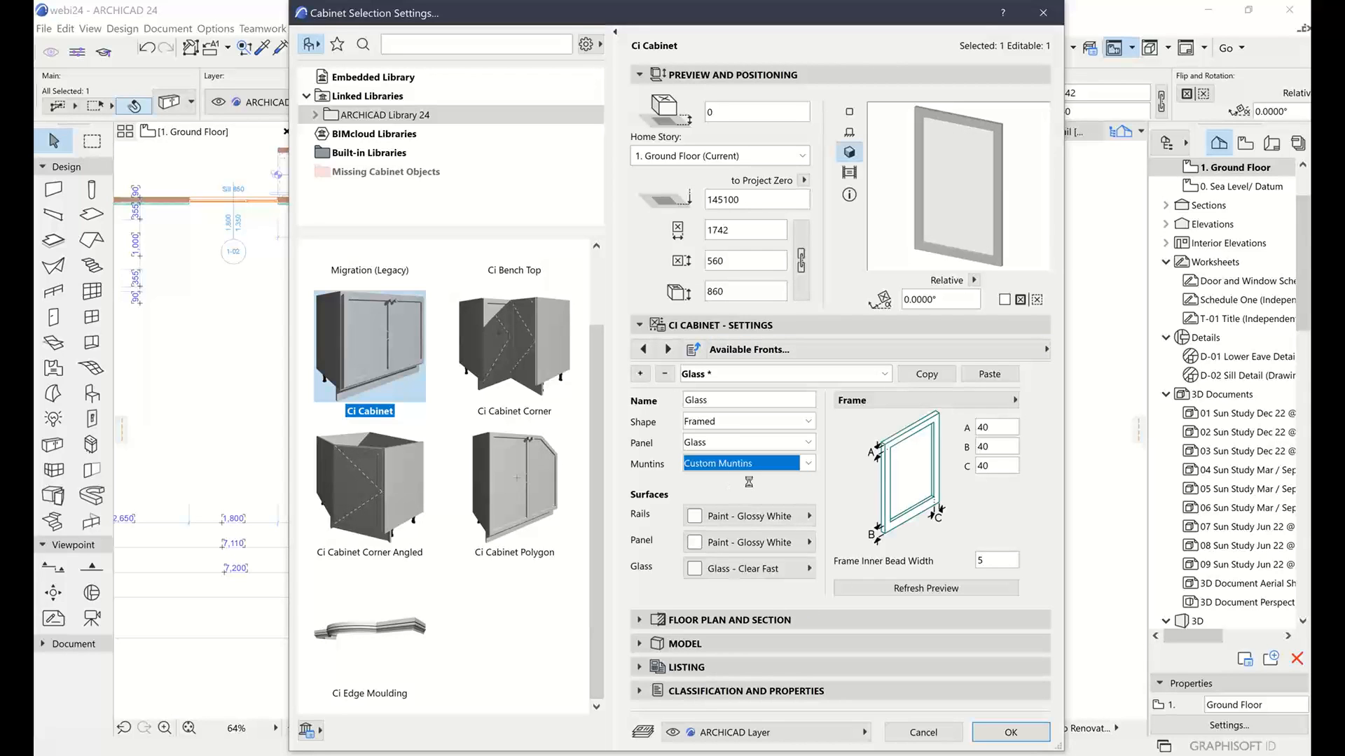
click(761, 462)
click(875, 280)
Cancel the cabinet settings, deselect the cabinet, reframe the plan and activate the Slab tool
click(925, 734)
click(742, 501)
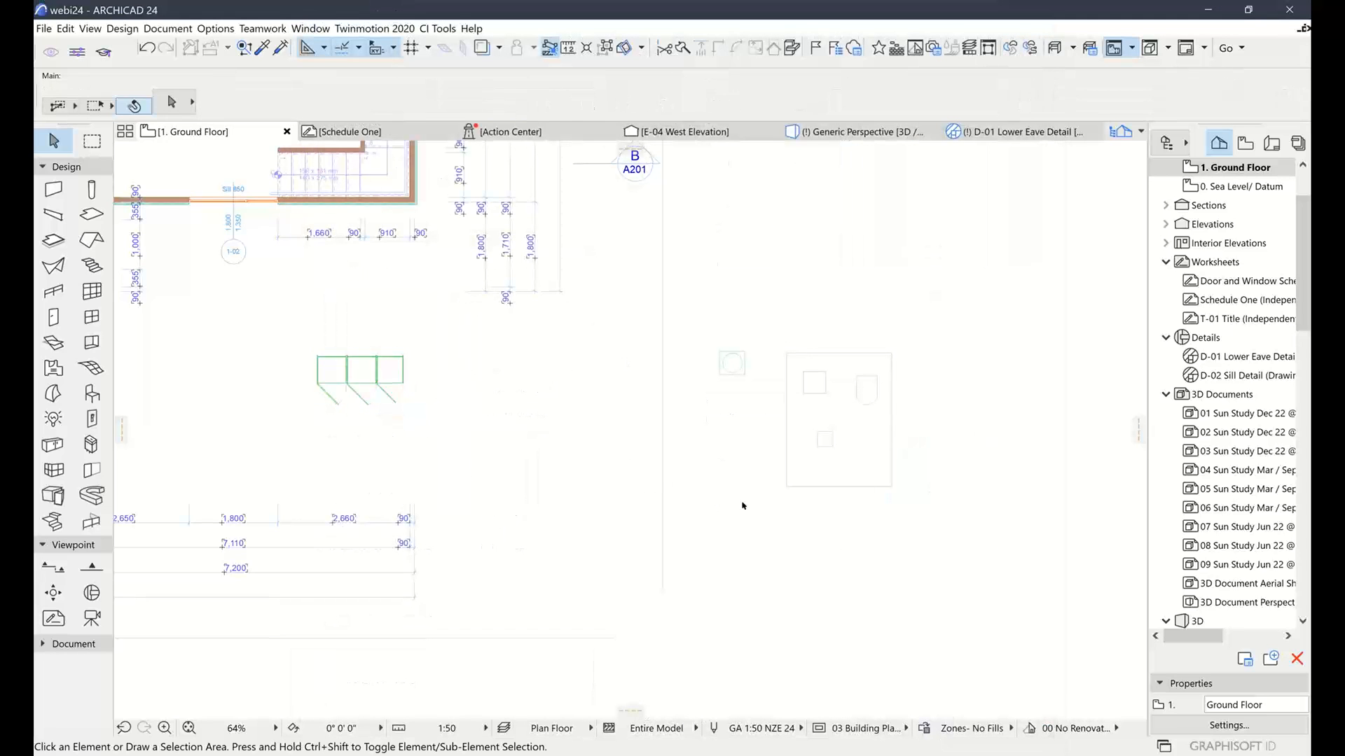
scroll(742, 502, down, 3)
middle_drag(744, 440, 760, 381)
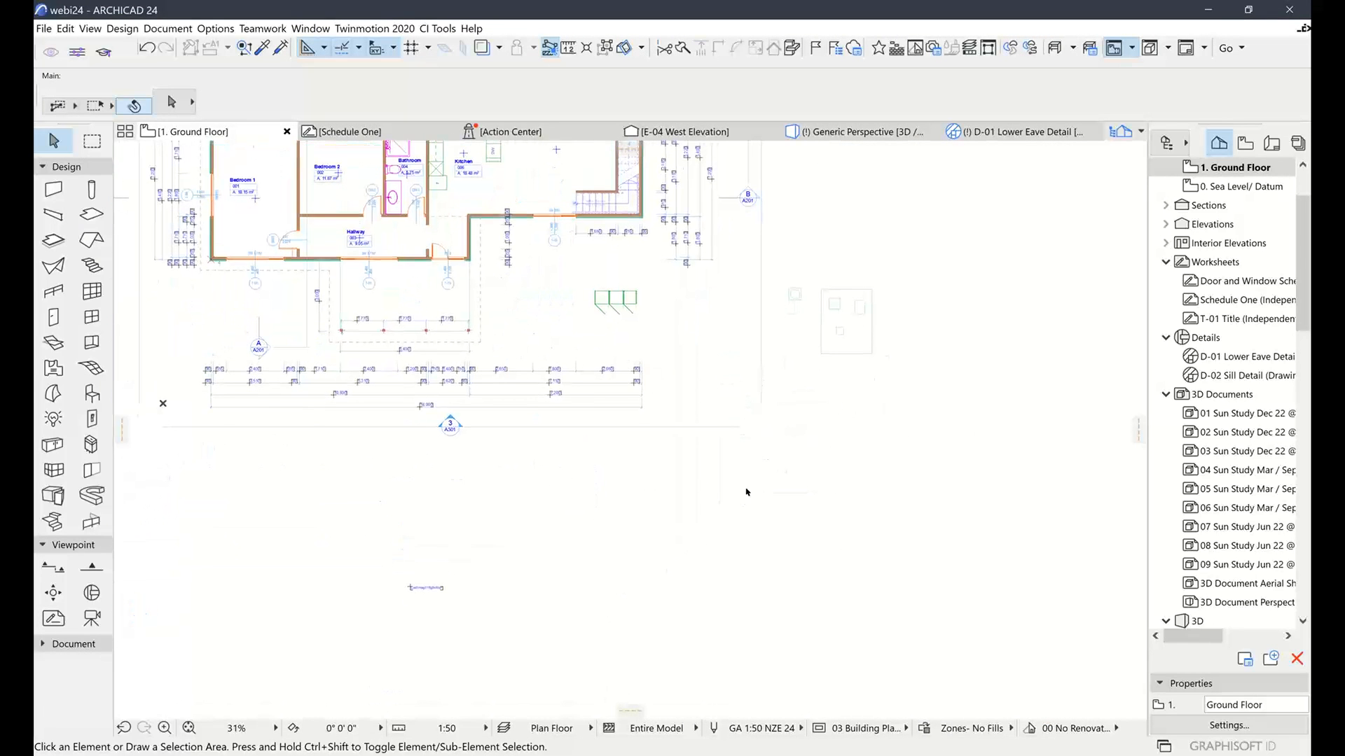
scroll(713, 485, up, 1)
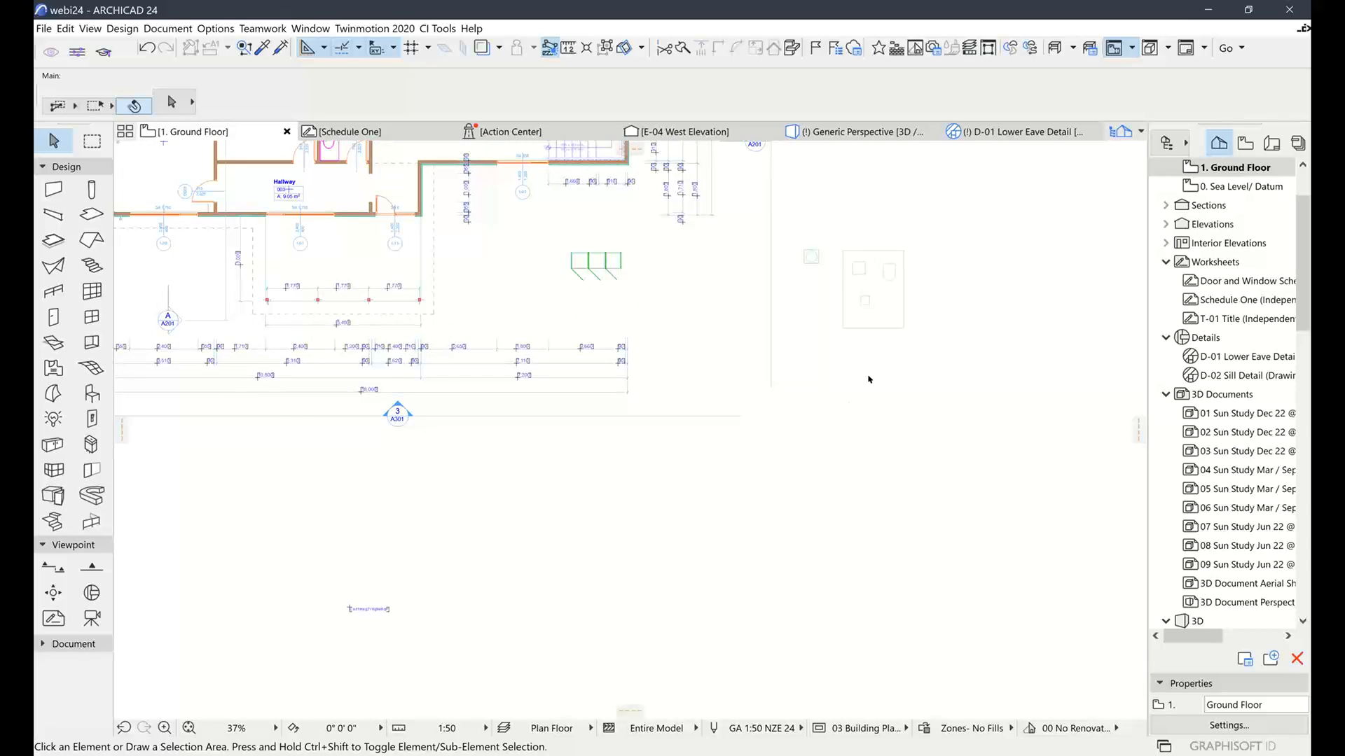
scroll(868, 379, up, 3)
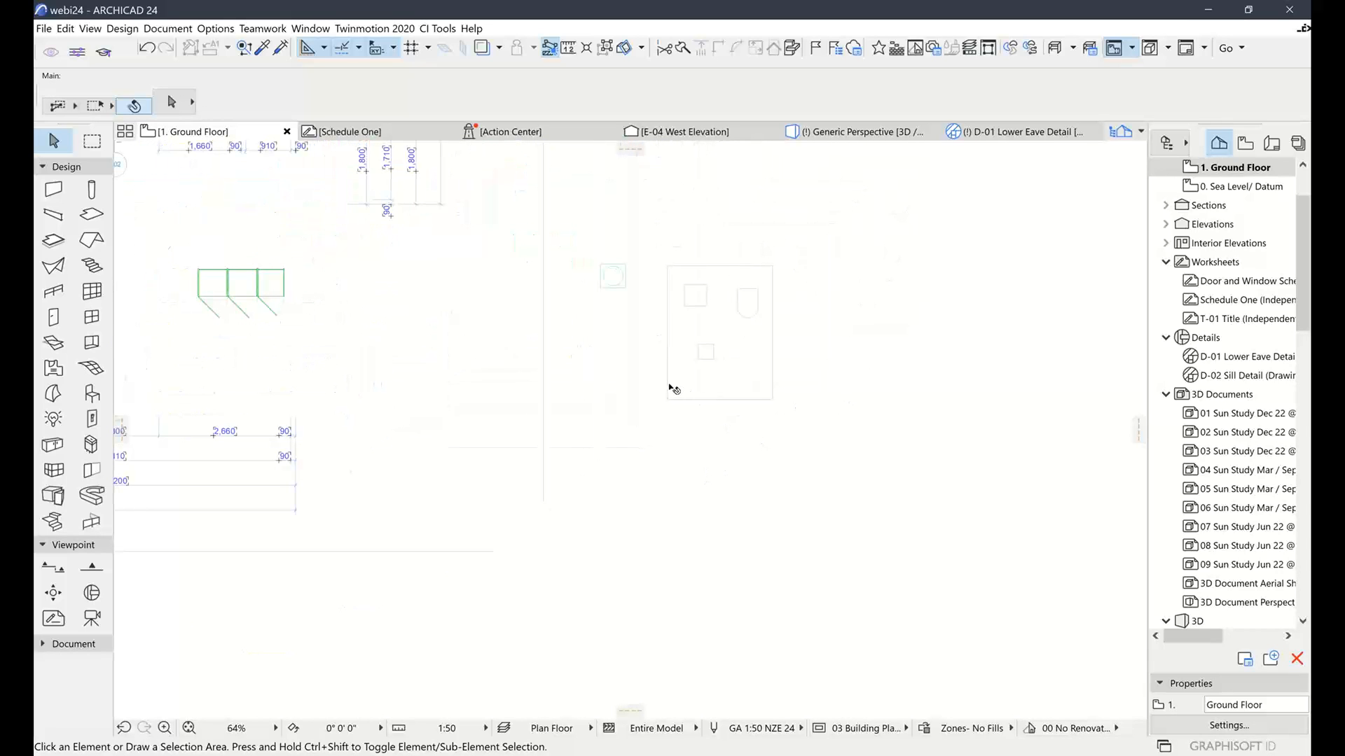
click(91, 214)
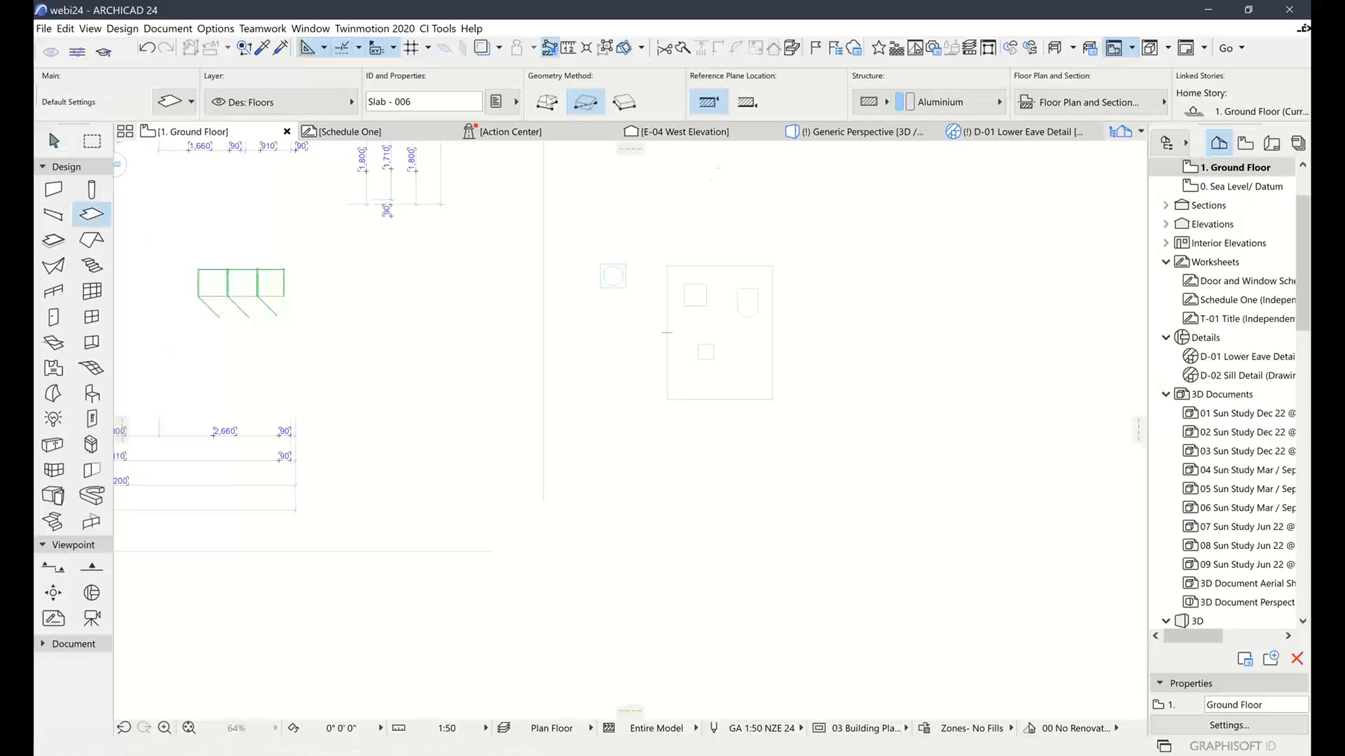
Choose the polygon slab method and change the default slab thickness from 305 to 90
click(546, 103)
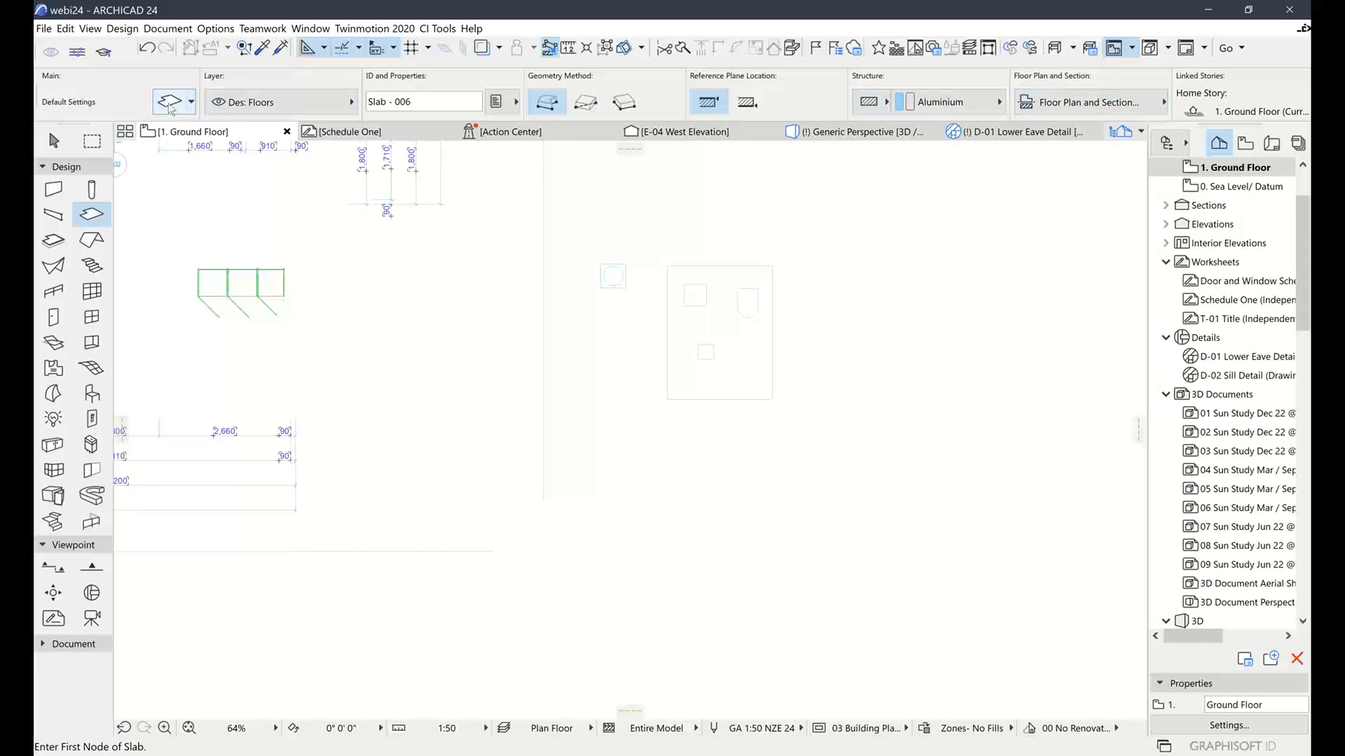
click(170, 103)
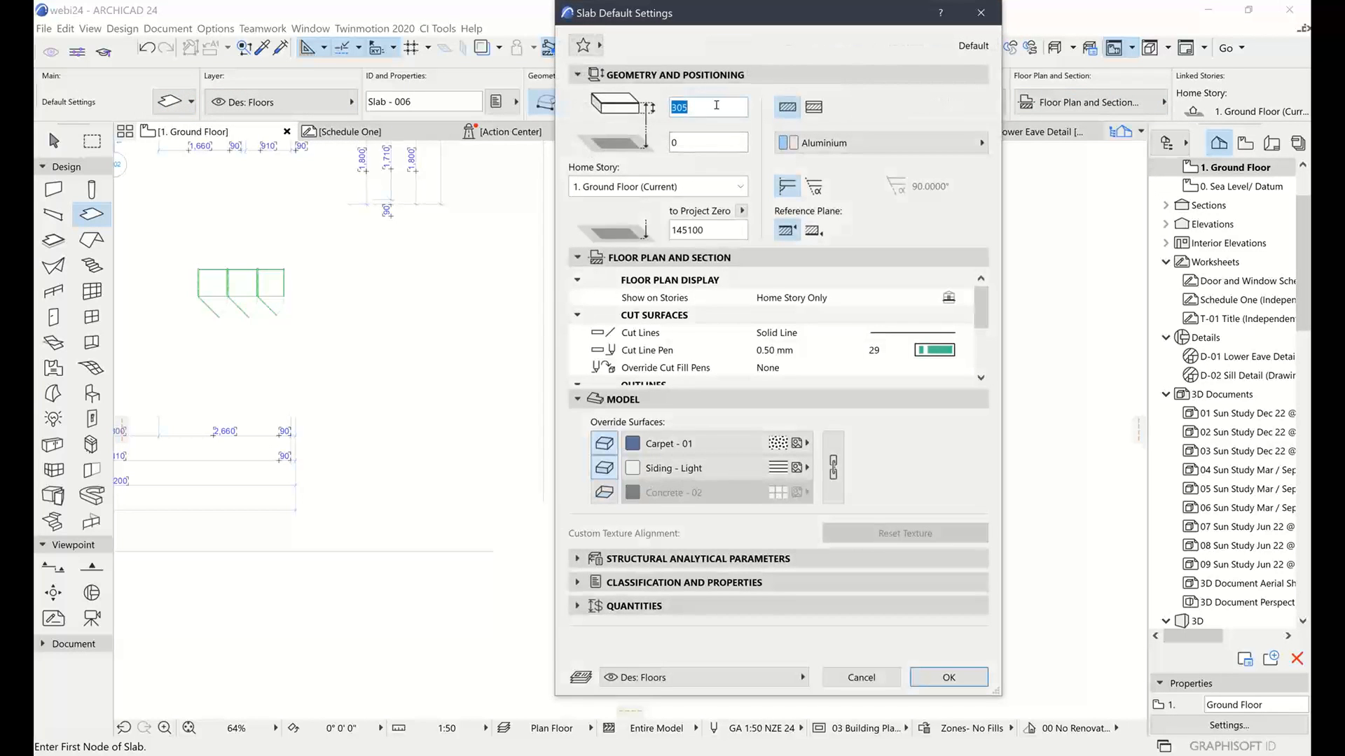
text(90)
click(958, 678)
scroll(807, 418, up, 3)
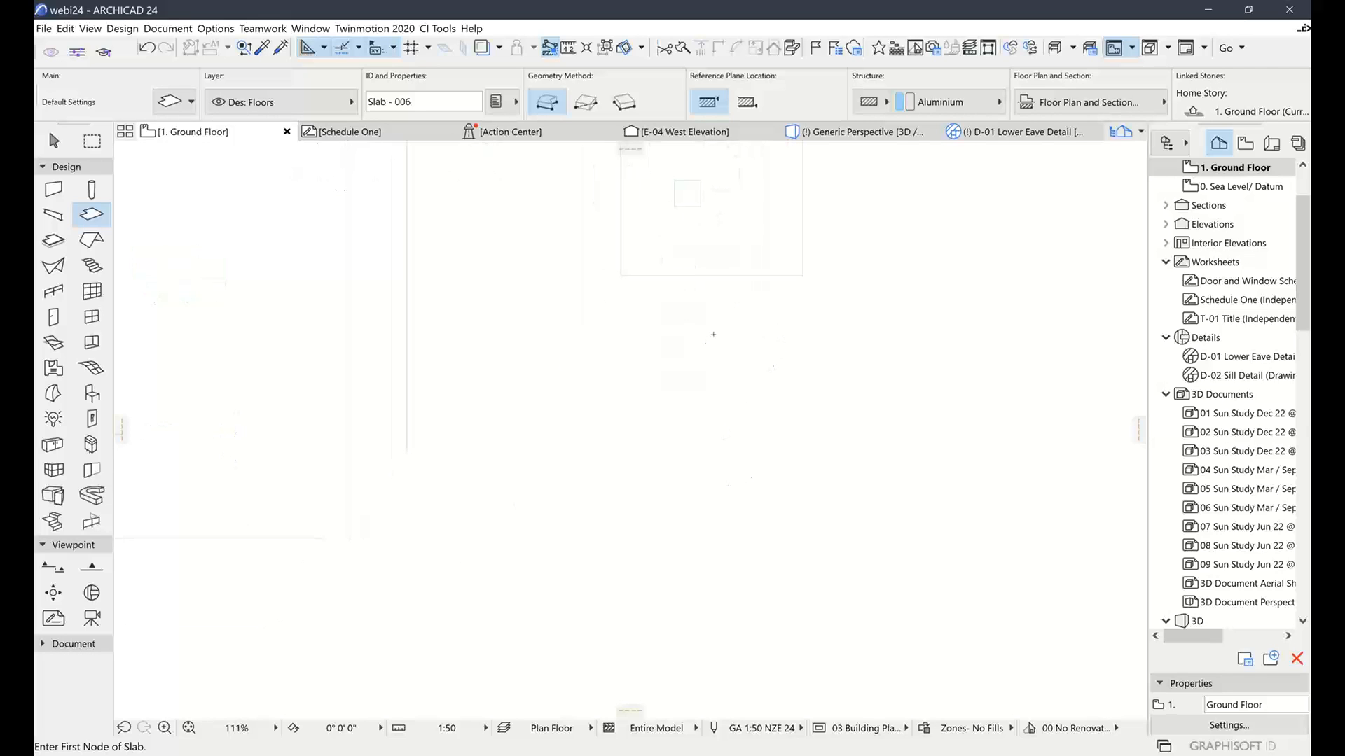
Start the slab outline with a curved outer edge and a short straight bottom edge
click(712, 335)
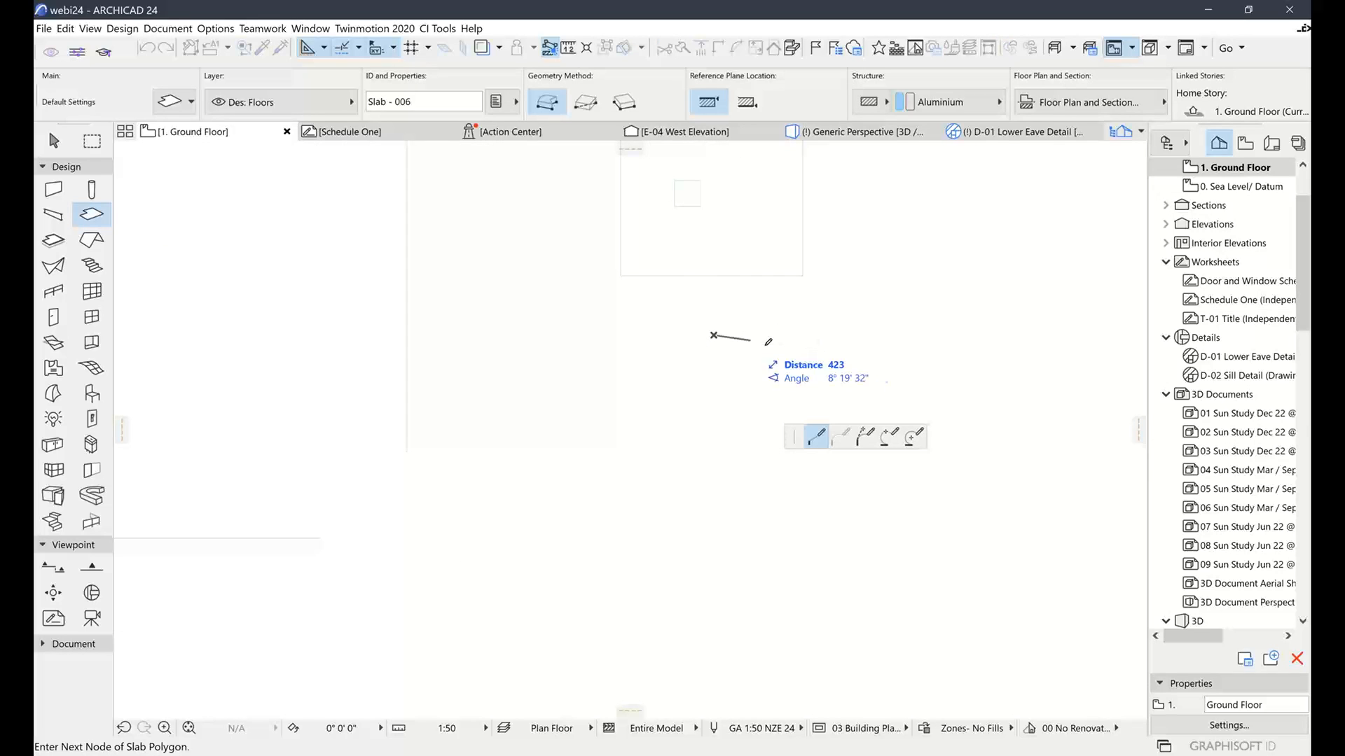
click(866, 437)
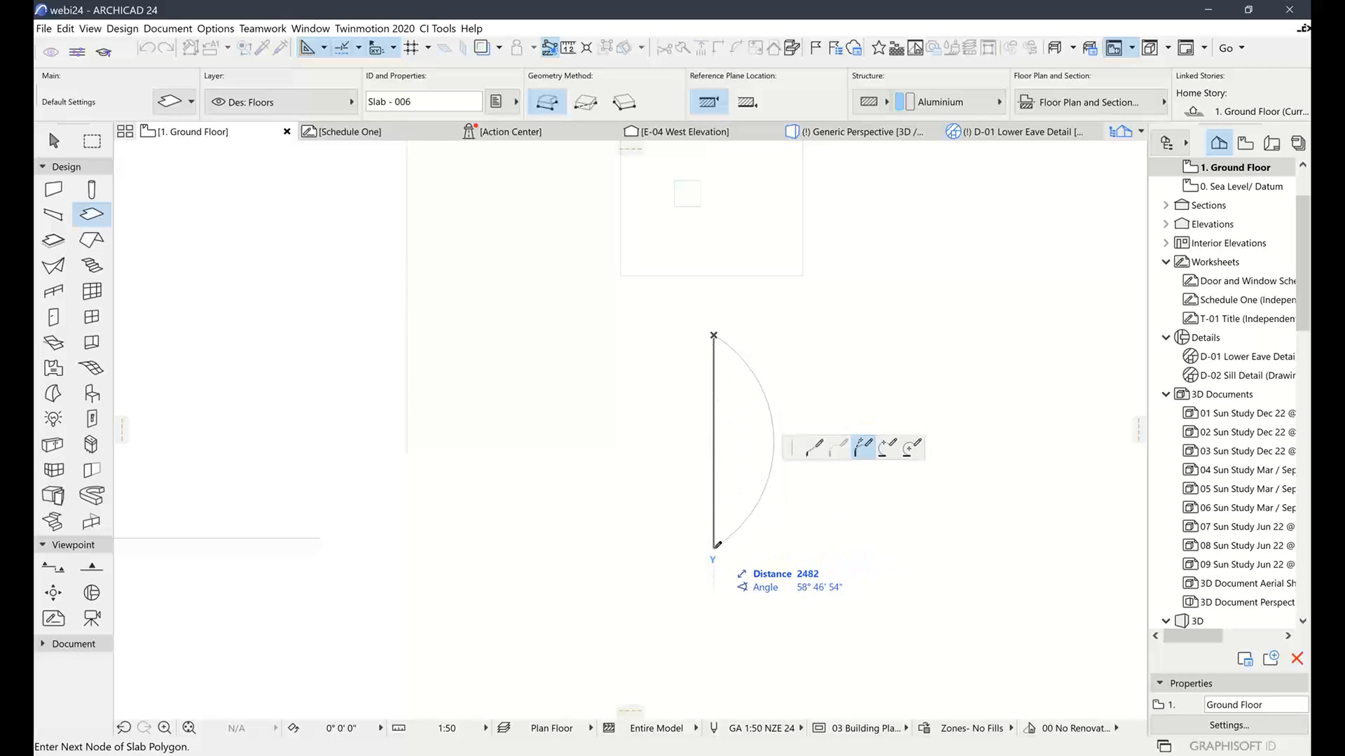
click(715, 548)
click(813, 448)
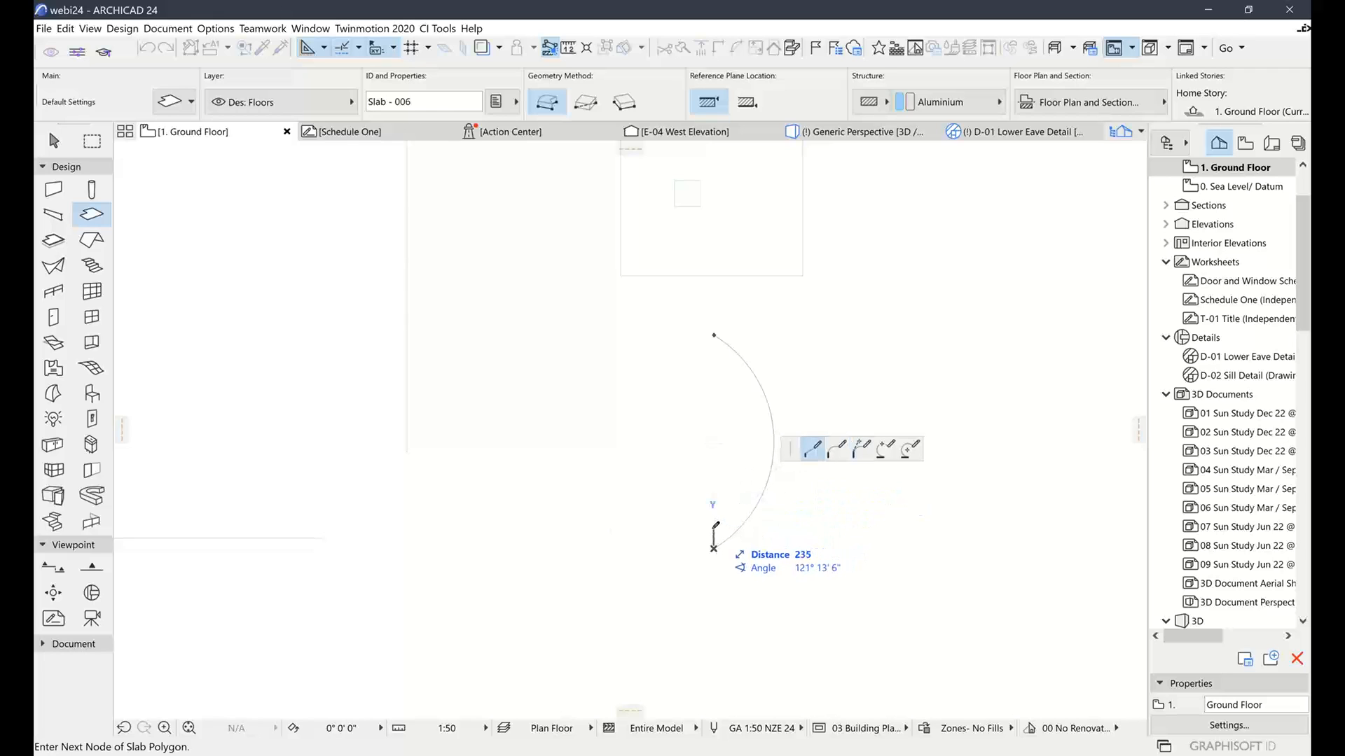
click(713, 529)
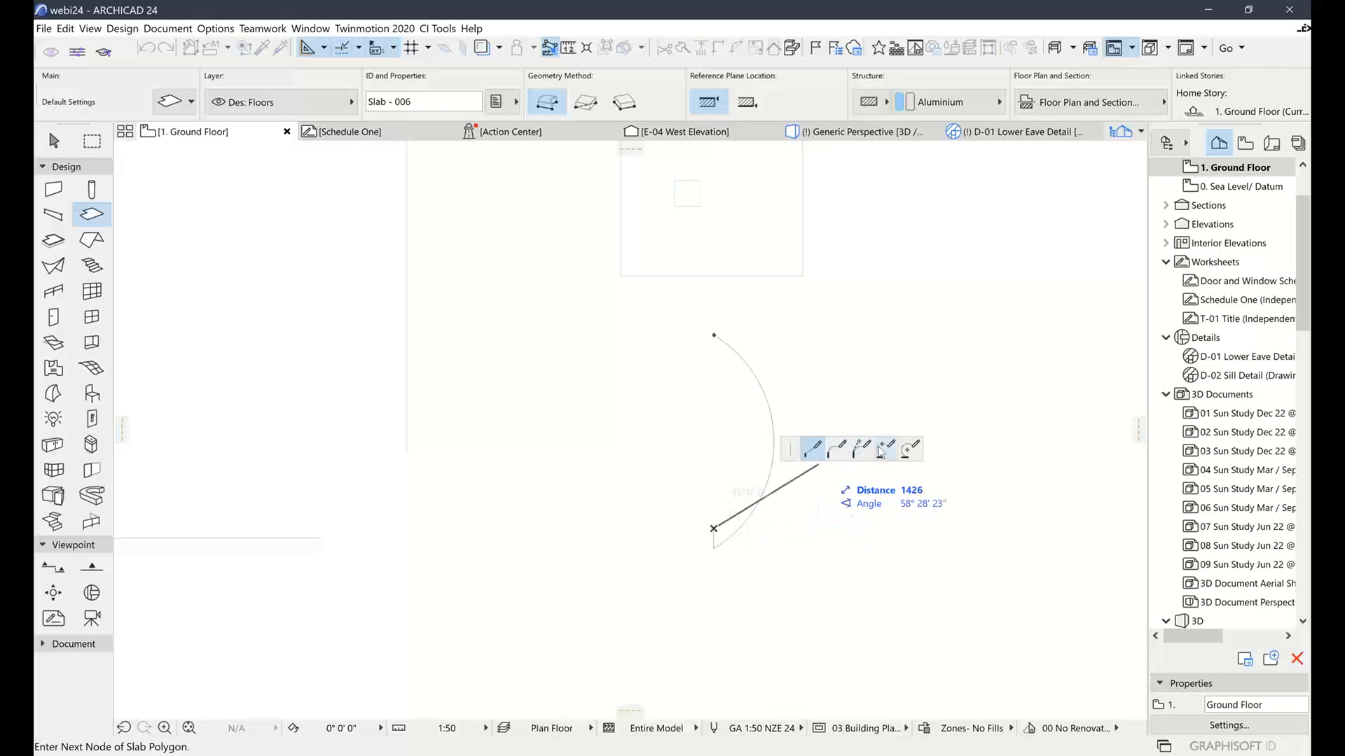
Close the crescent with a tangent inner arc, then open the Generic Perspective view
click(909, 449)
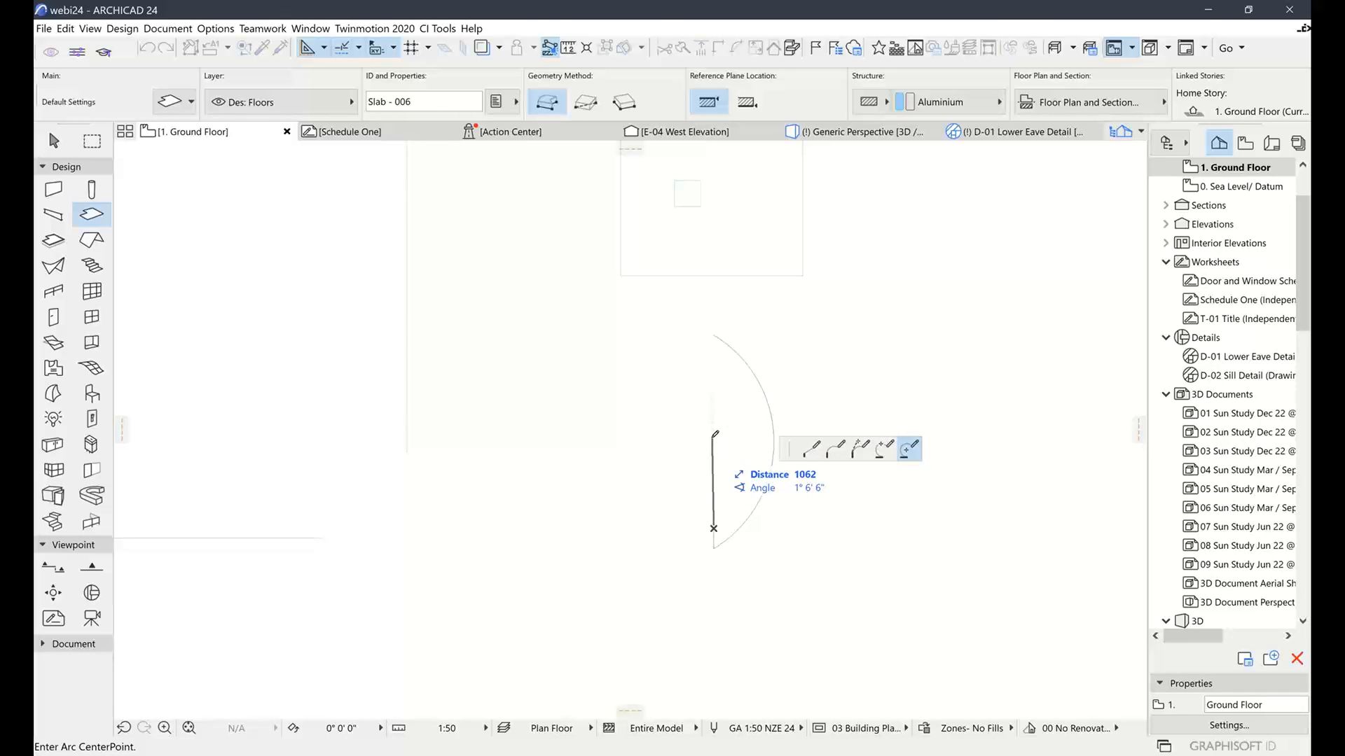
click(861, 449)
click(756, 442)
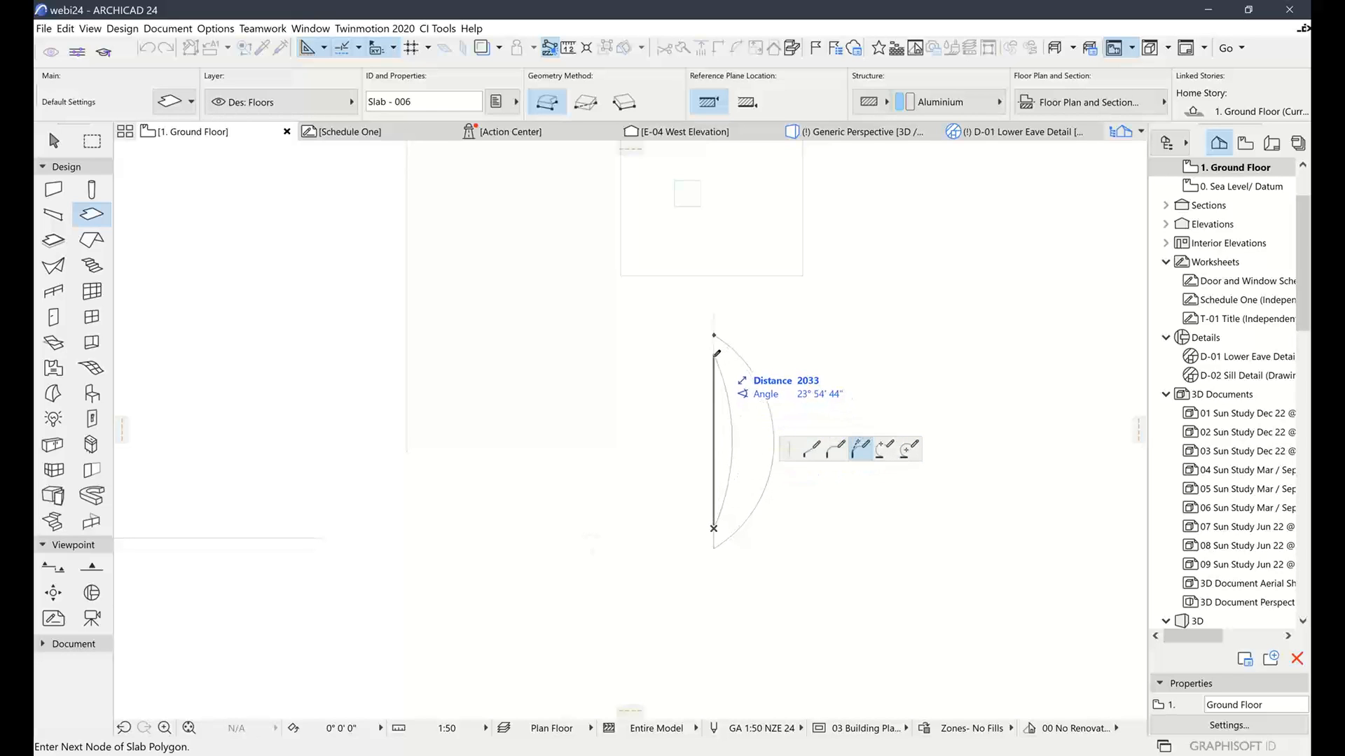
click(714, 356)
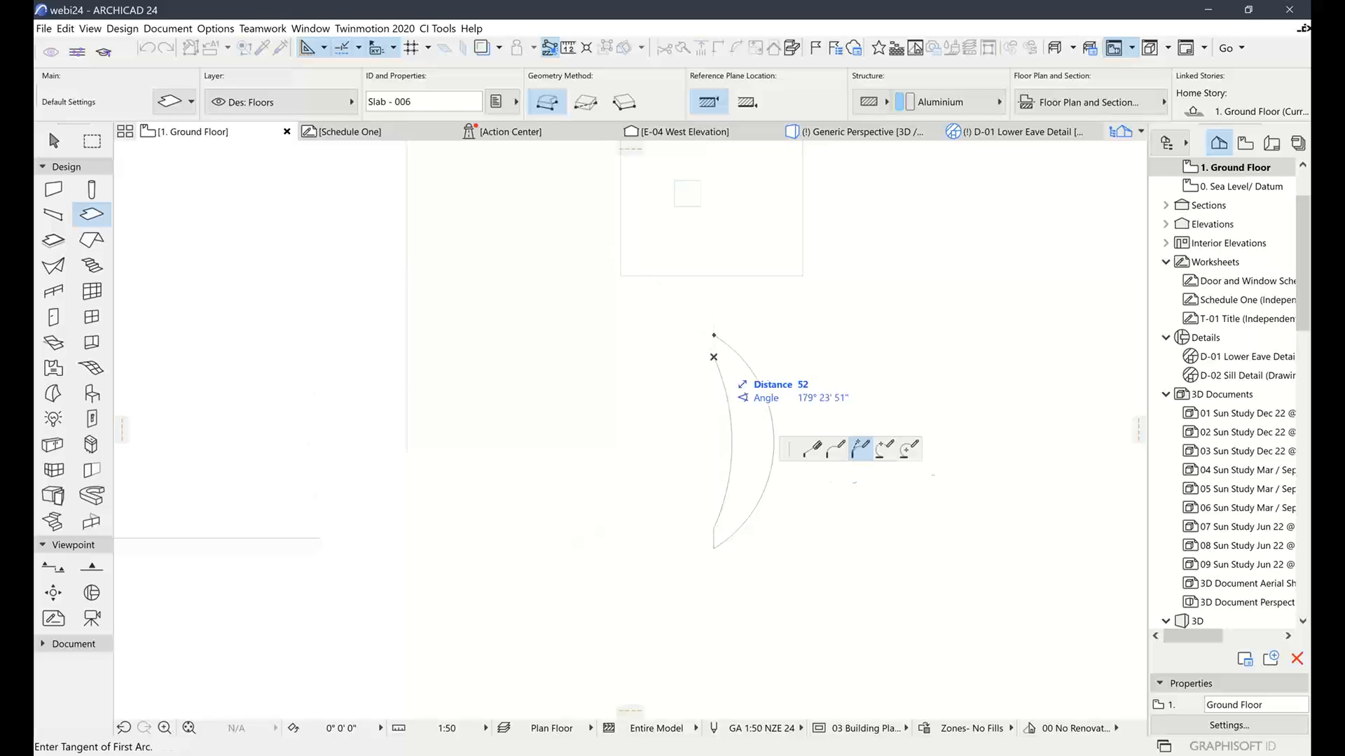
click(712, 339)
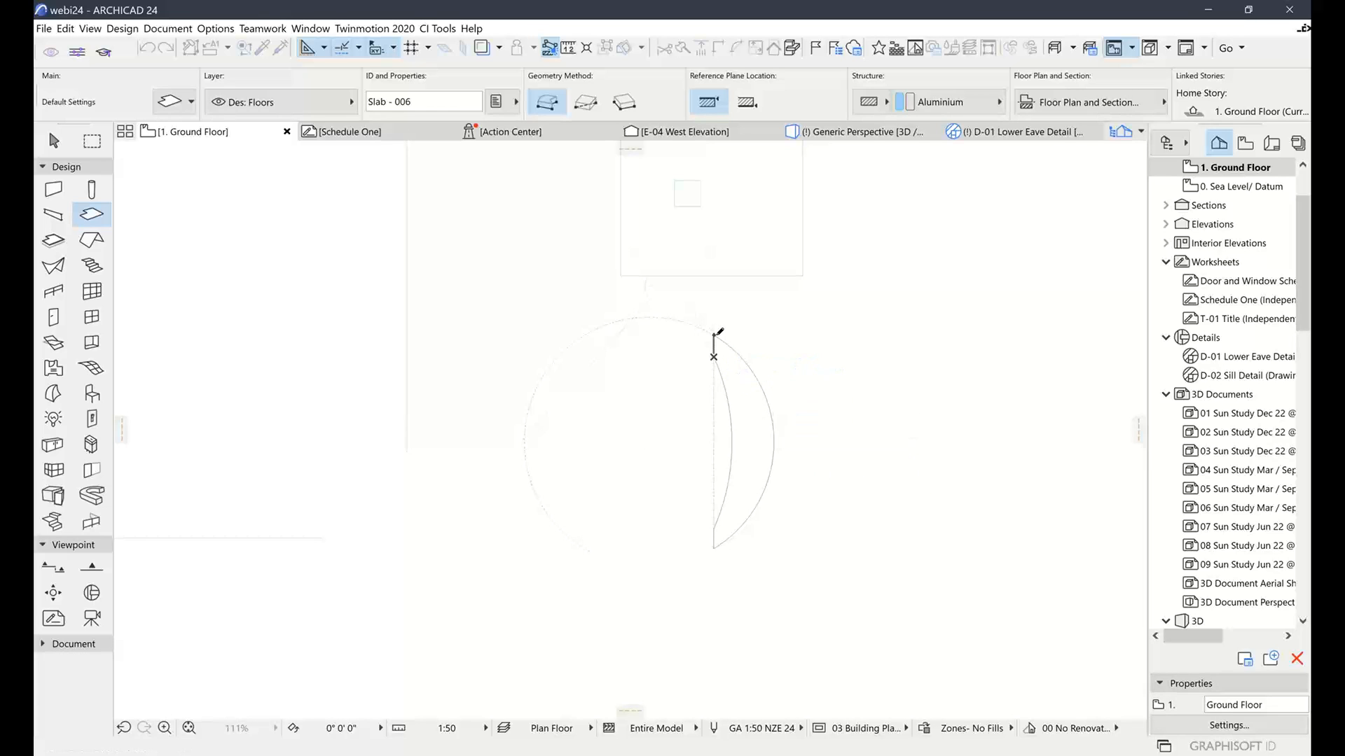
click(66, 144)
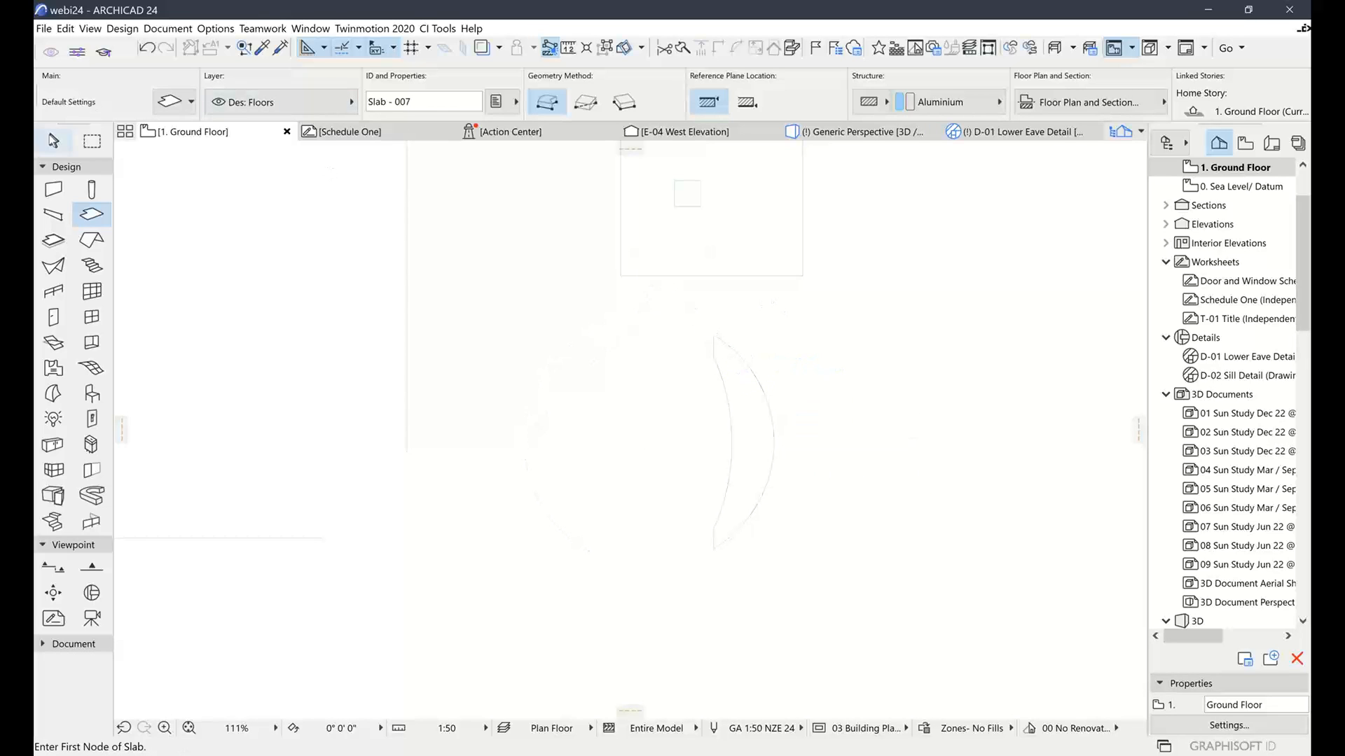
click(864, 132)
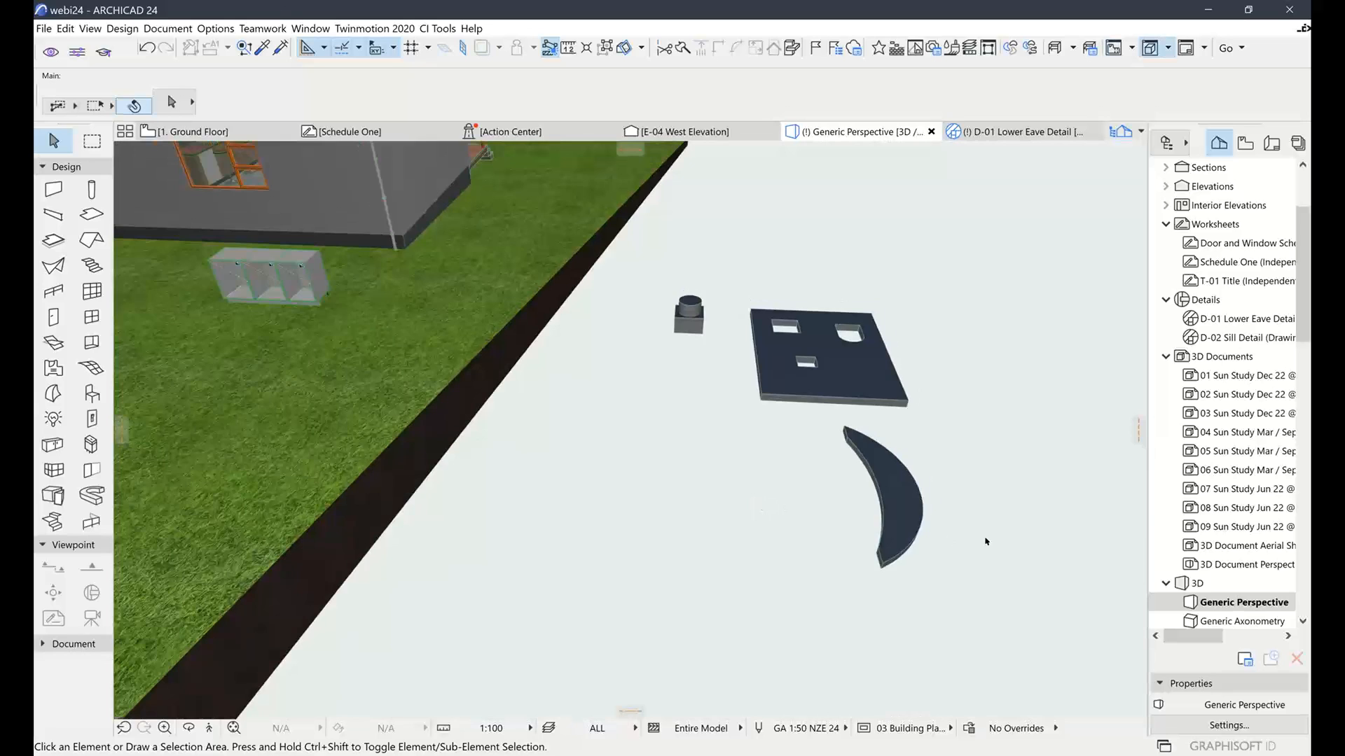
Select the crescent slab and save it as Cabinet Muntins with Horizontal Plane orientation
middle_drag(984, 541, 788, 547)
click(675, 495)
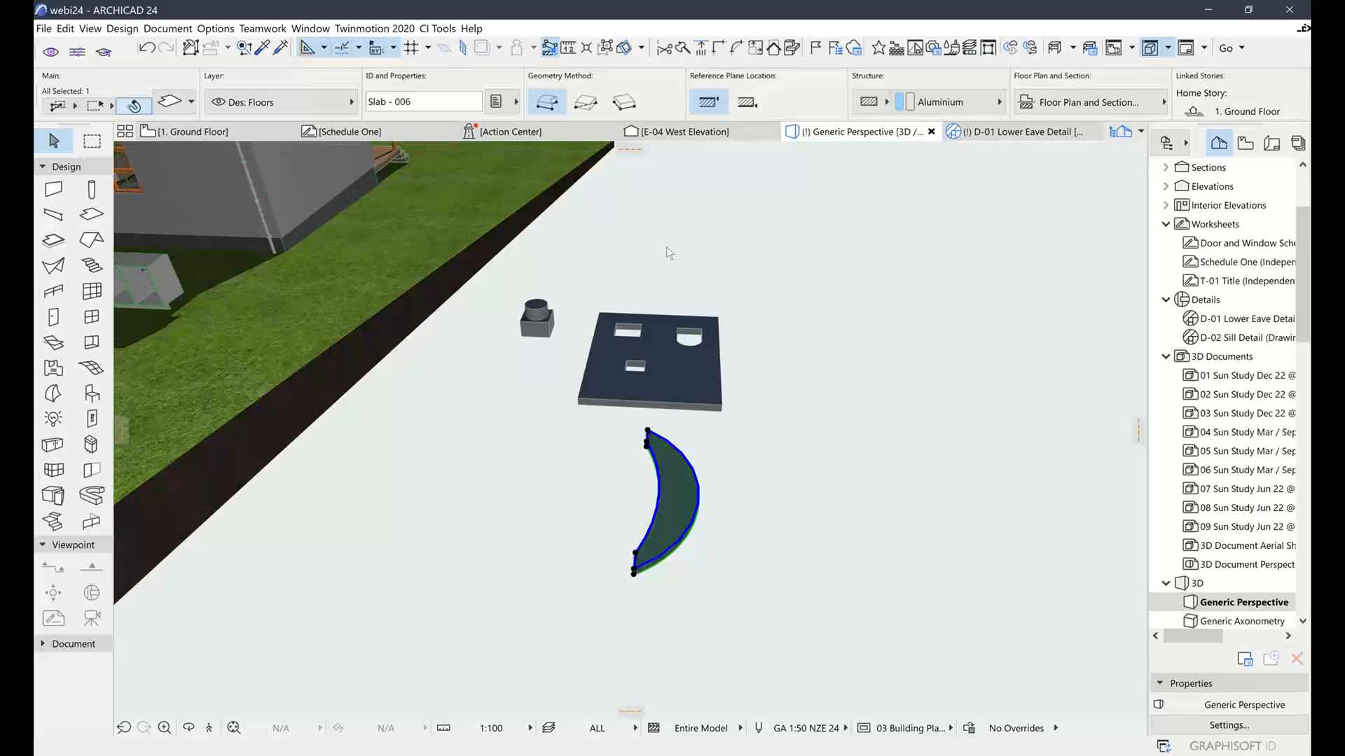
click(44, 29)
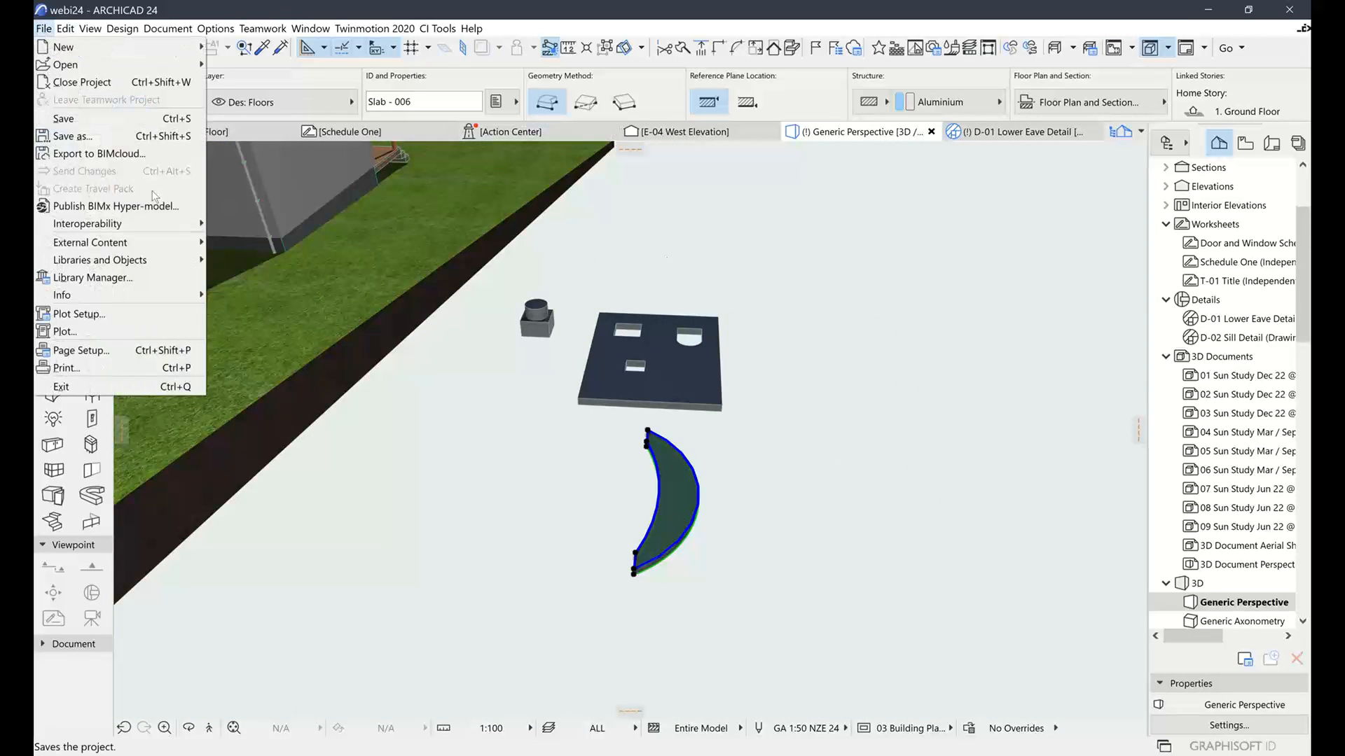
mouse_move(164, 264)
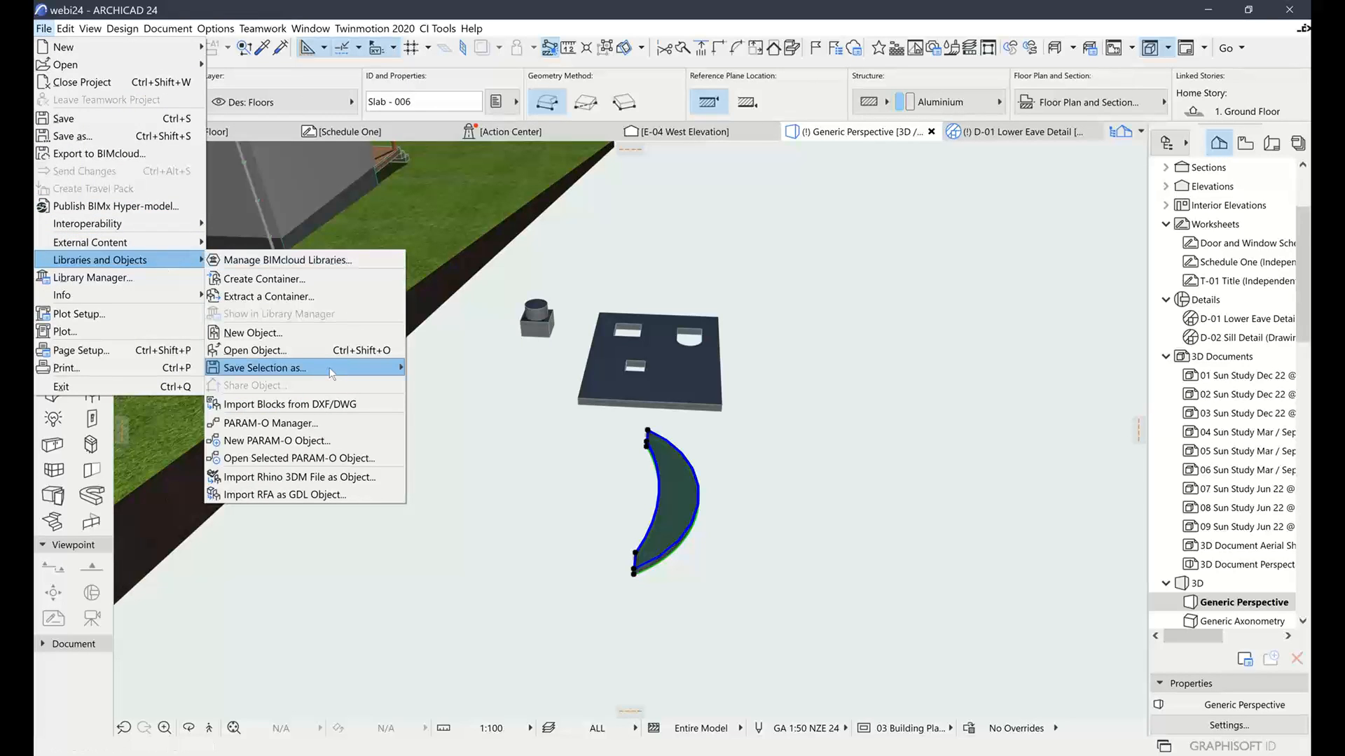
mouse_move(329, 371)
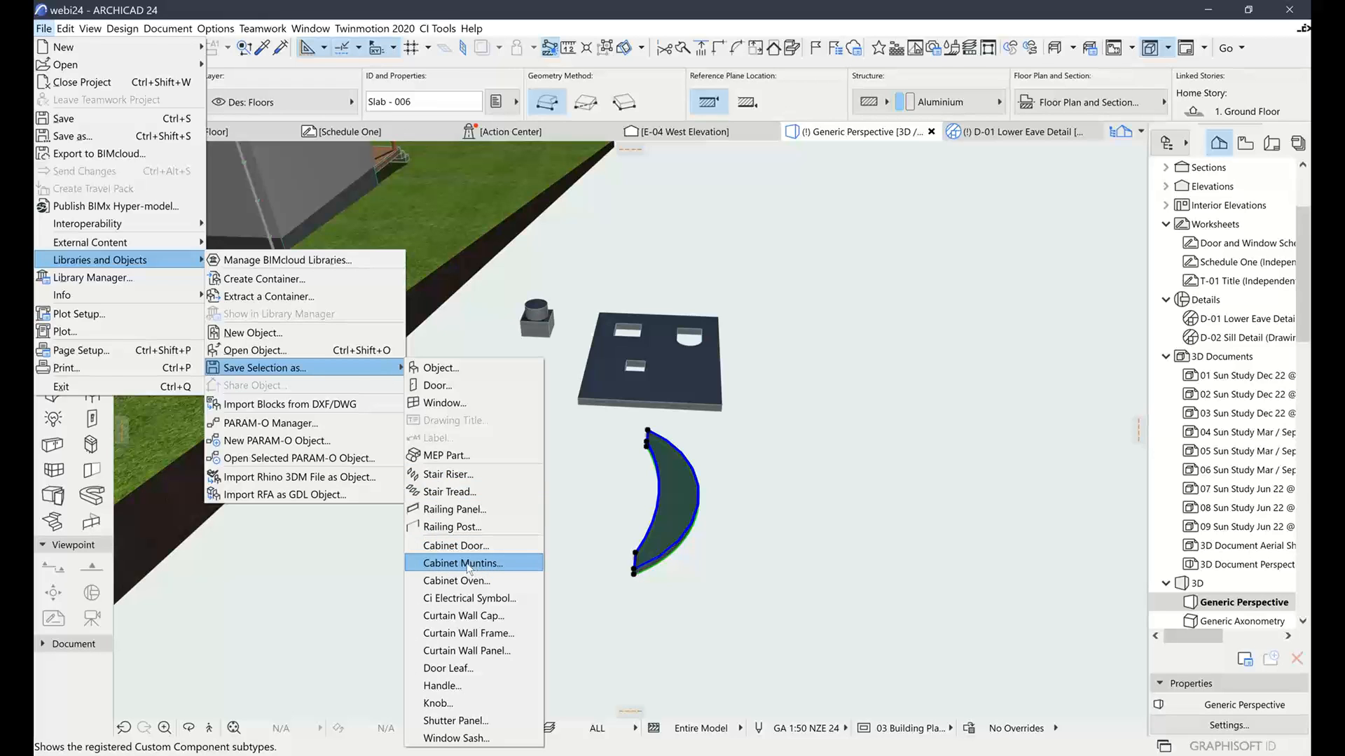
click(467, 564)
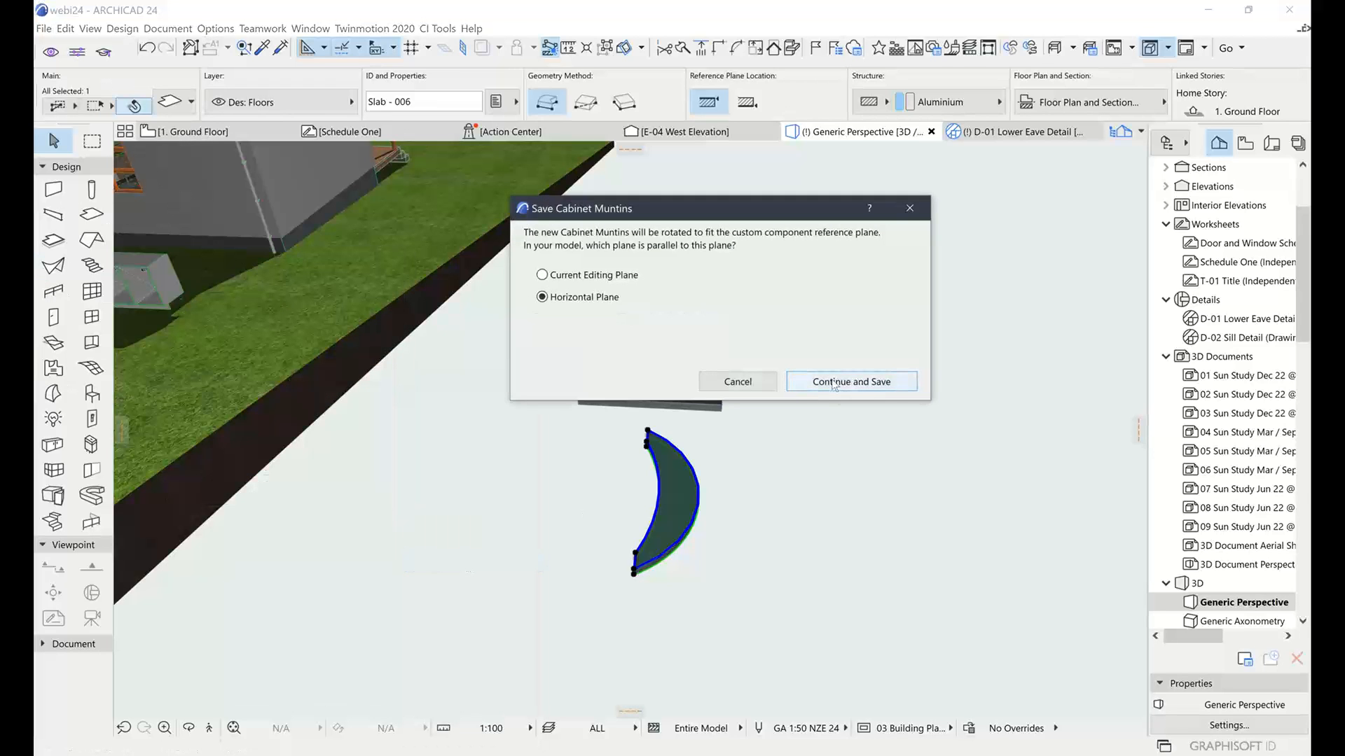
click(834, 382)
Name the muntins component CM1 and save it to the Embedded Library
key(BackSpace)
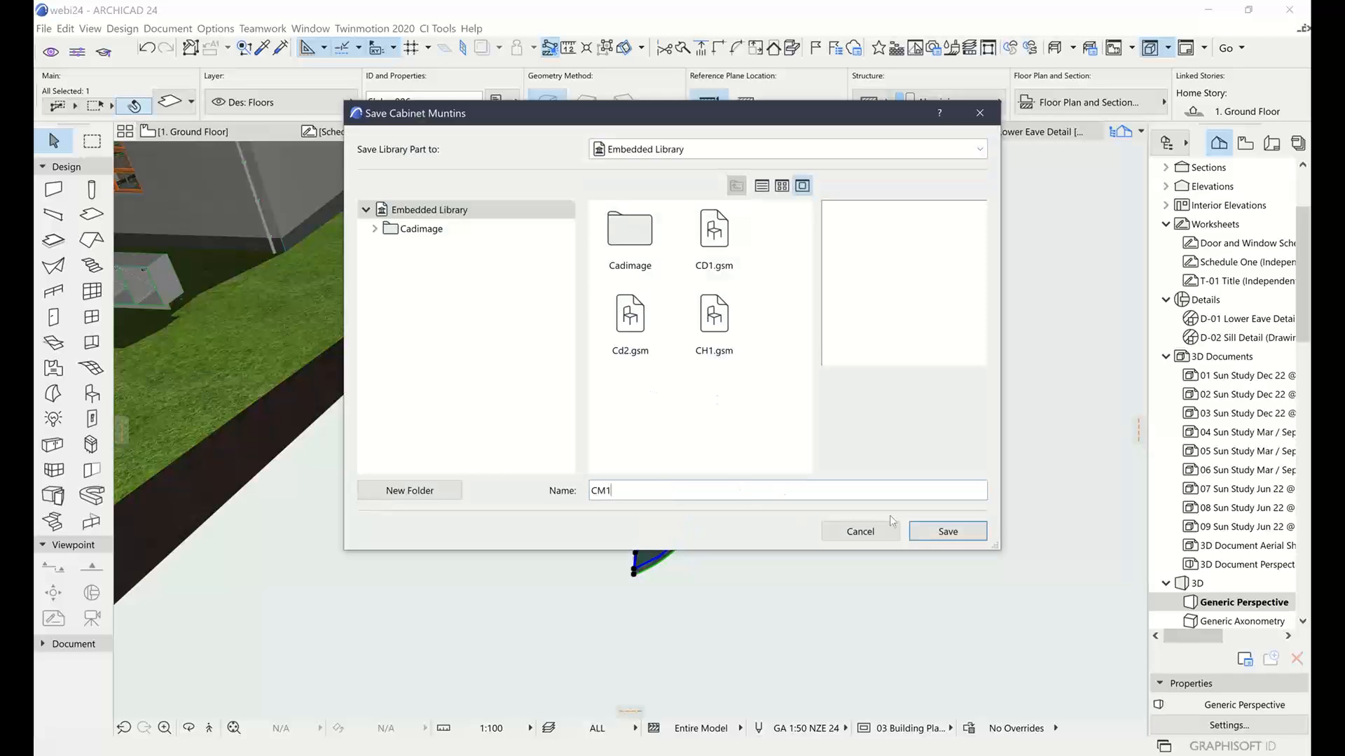
click(939, 532)
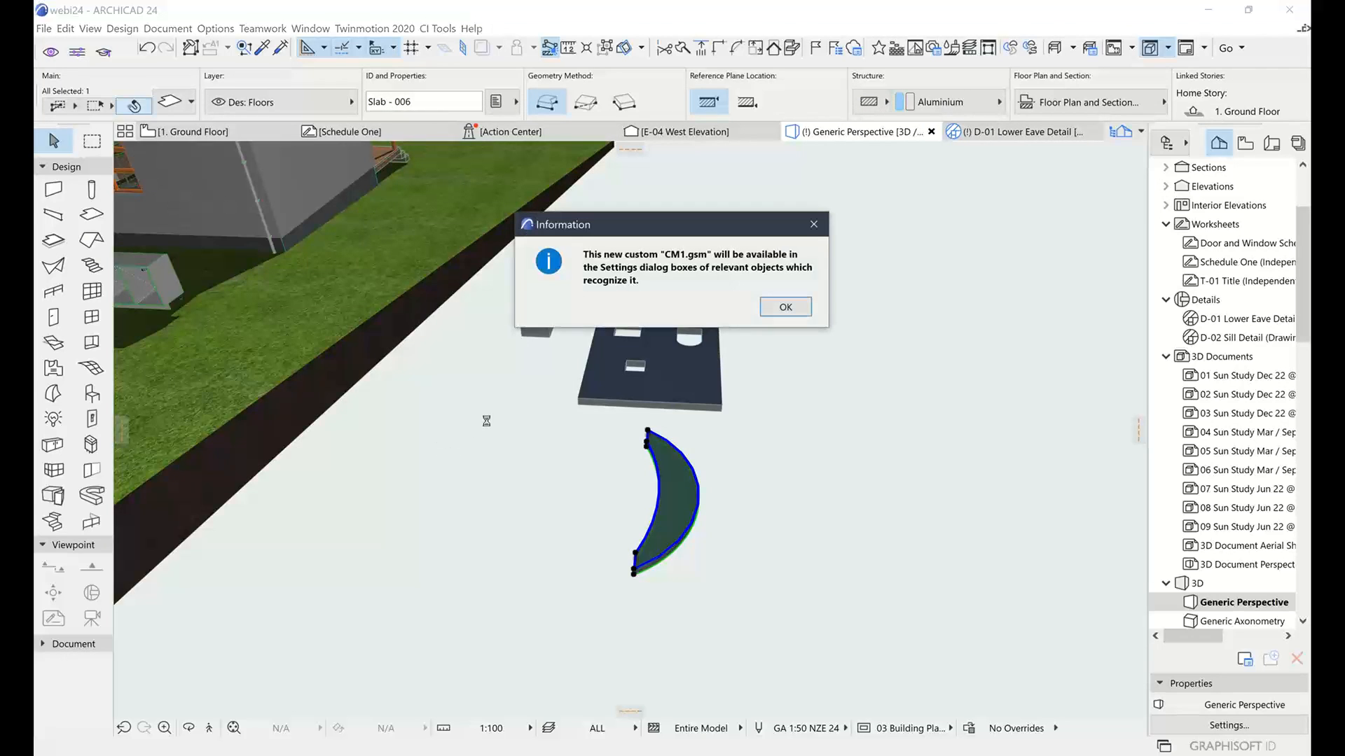
click(786, 309)
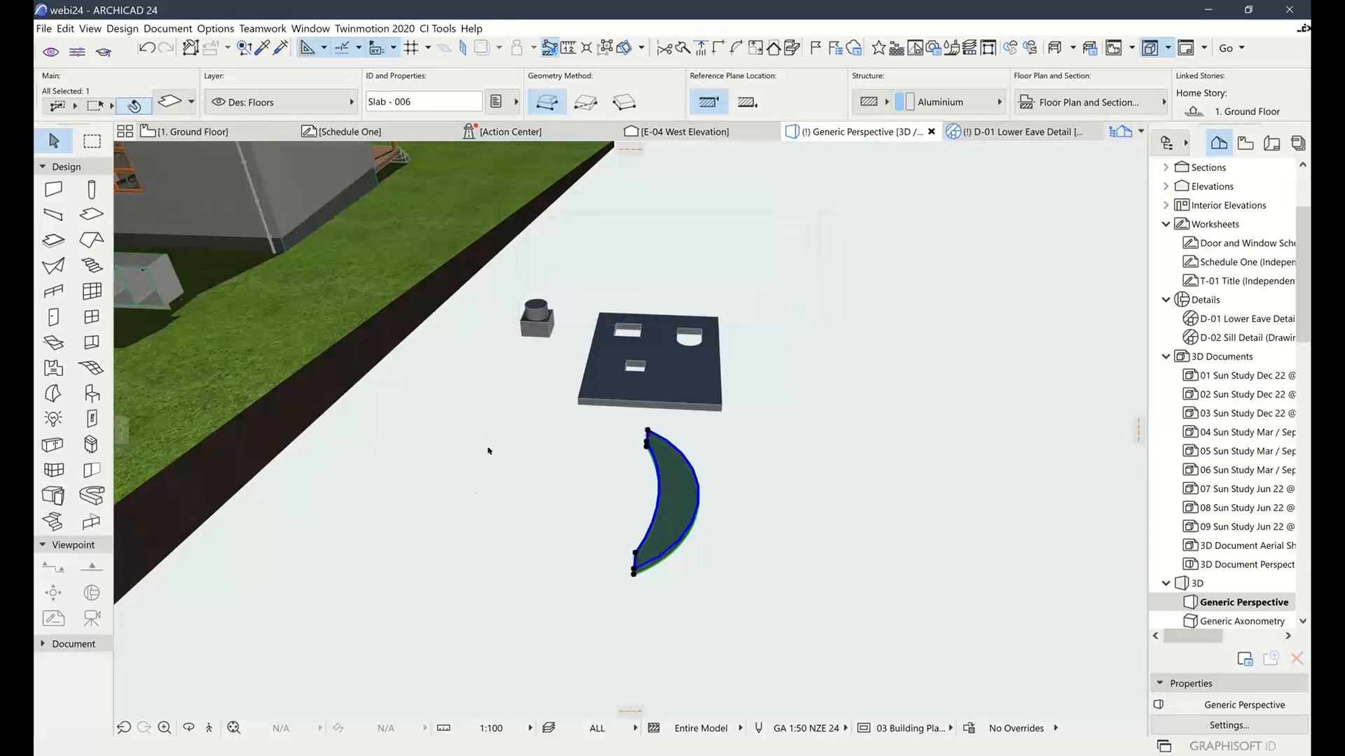
key(Escape)
shift+middle_drag(462, 441, 1120, 540)
scroll(667, 375, up, 5)
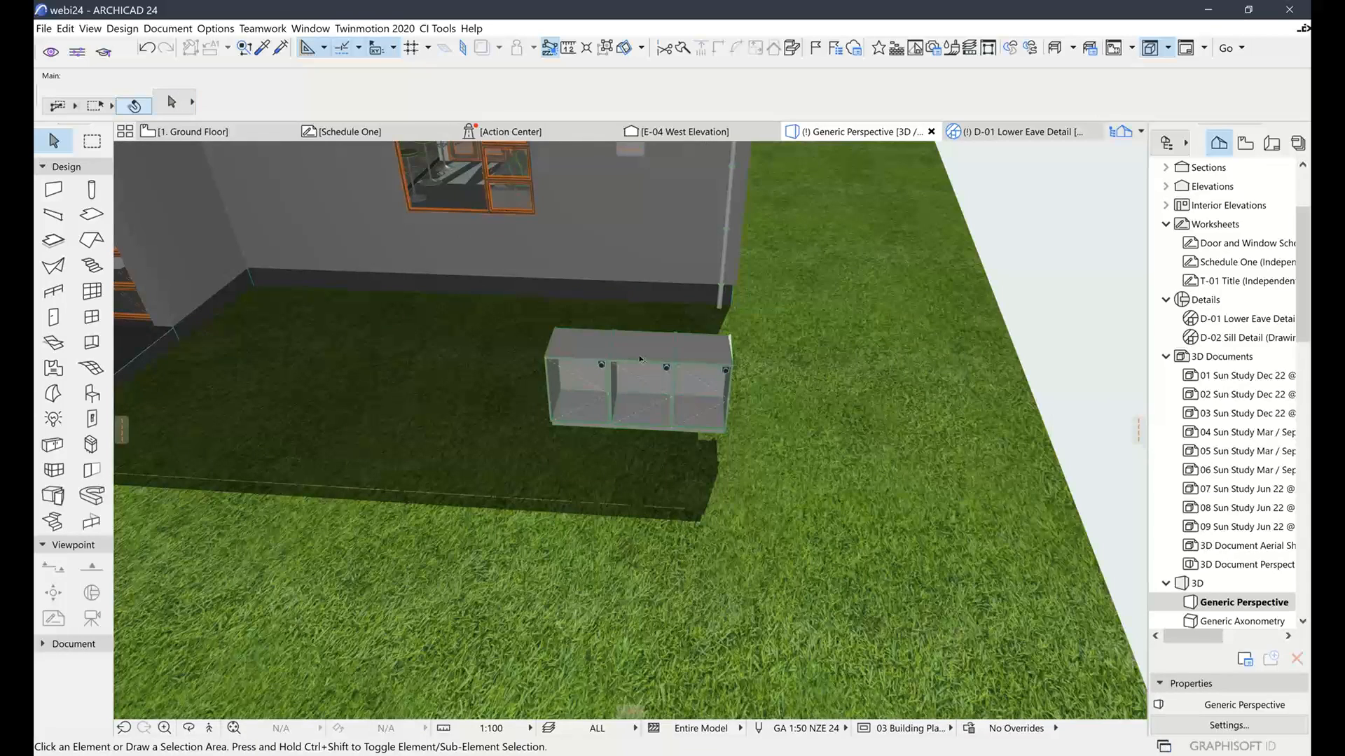
Set the Ci Cabinet's door Front to Glass using Custom Muntins and apply the settings
click(639, 359)
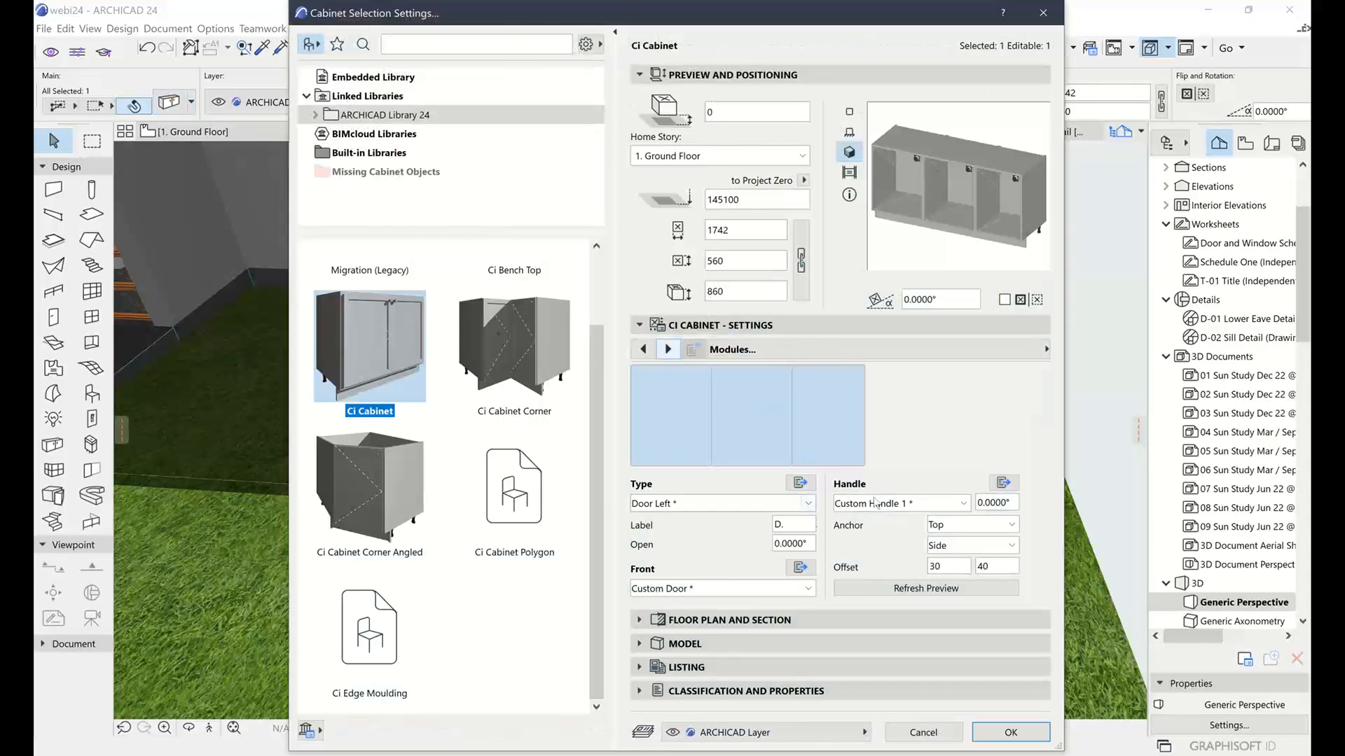
click(722, 588)
click(667, 638)
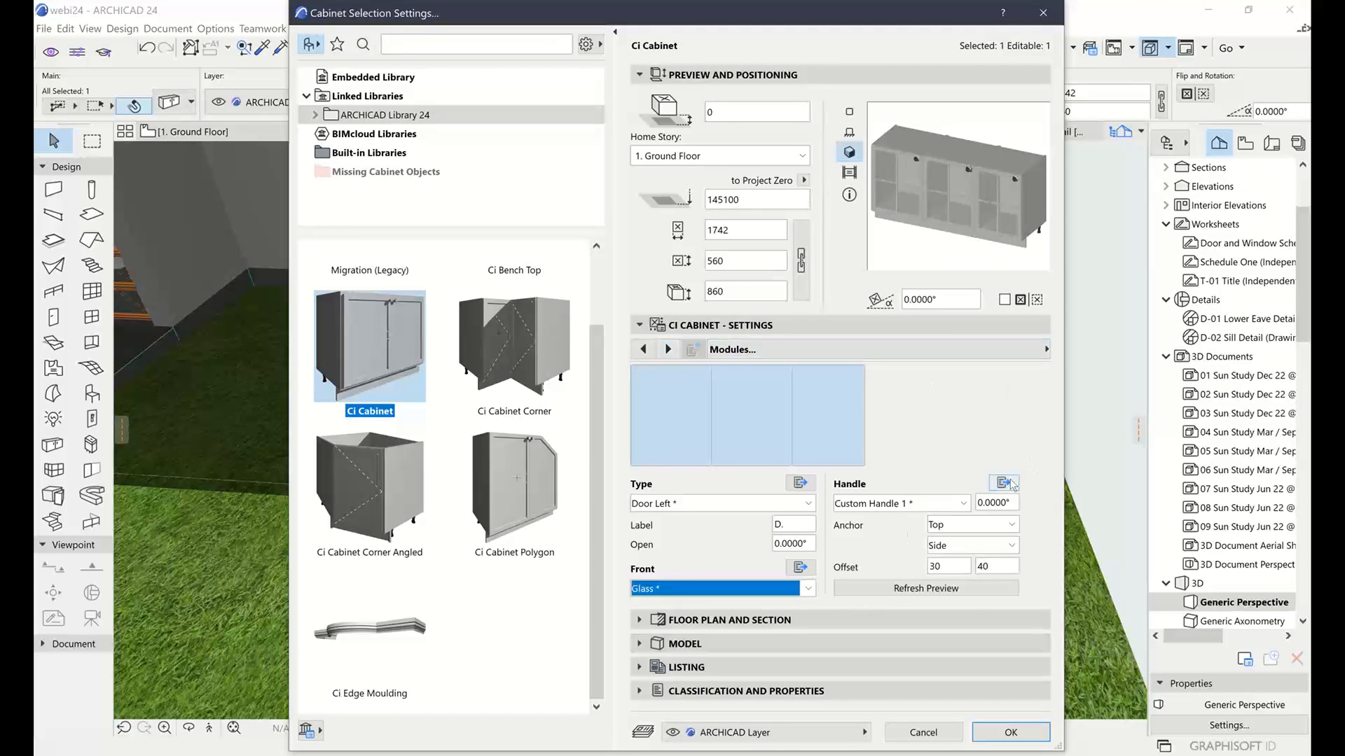
click(797, 569)
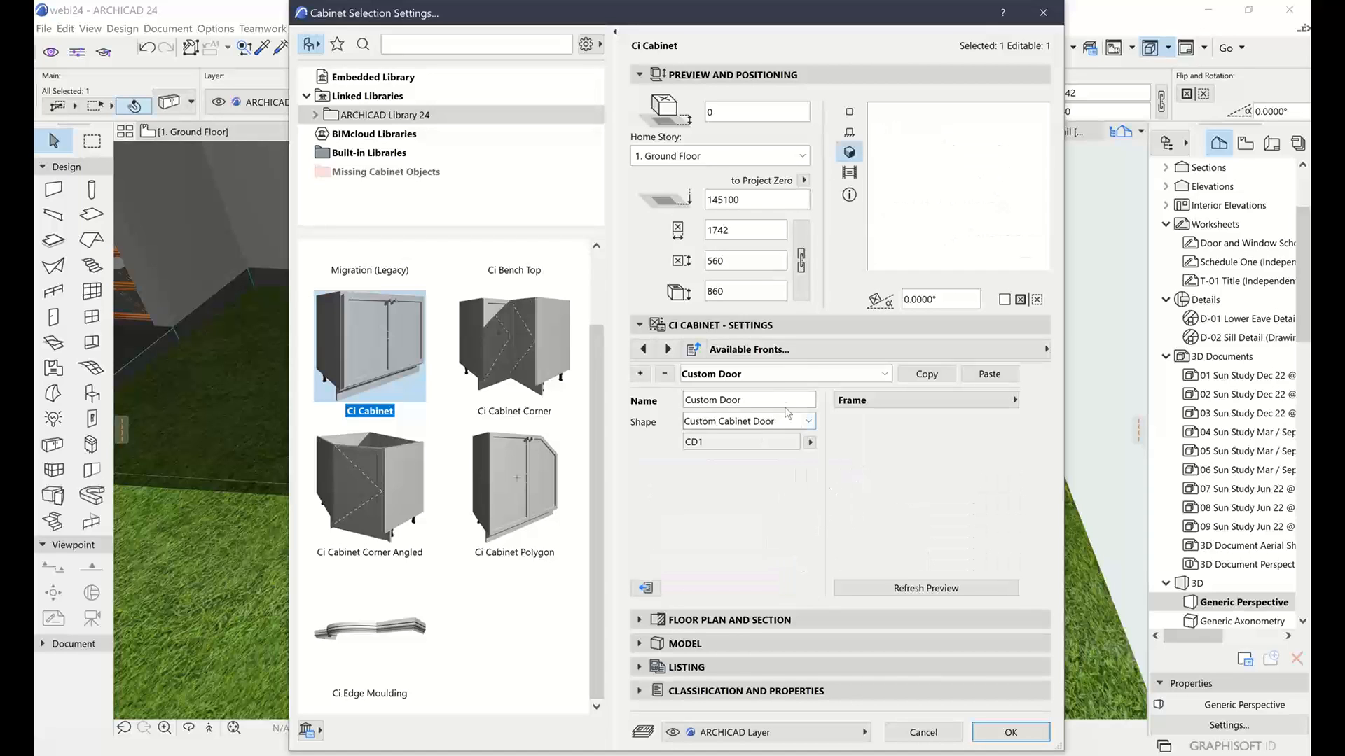
click(869, 373)
click(716, 422)
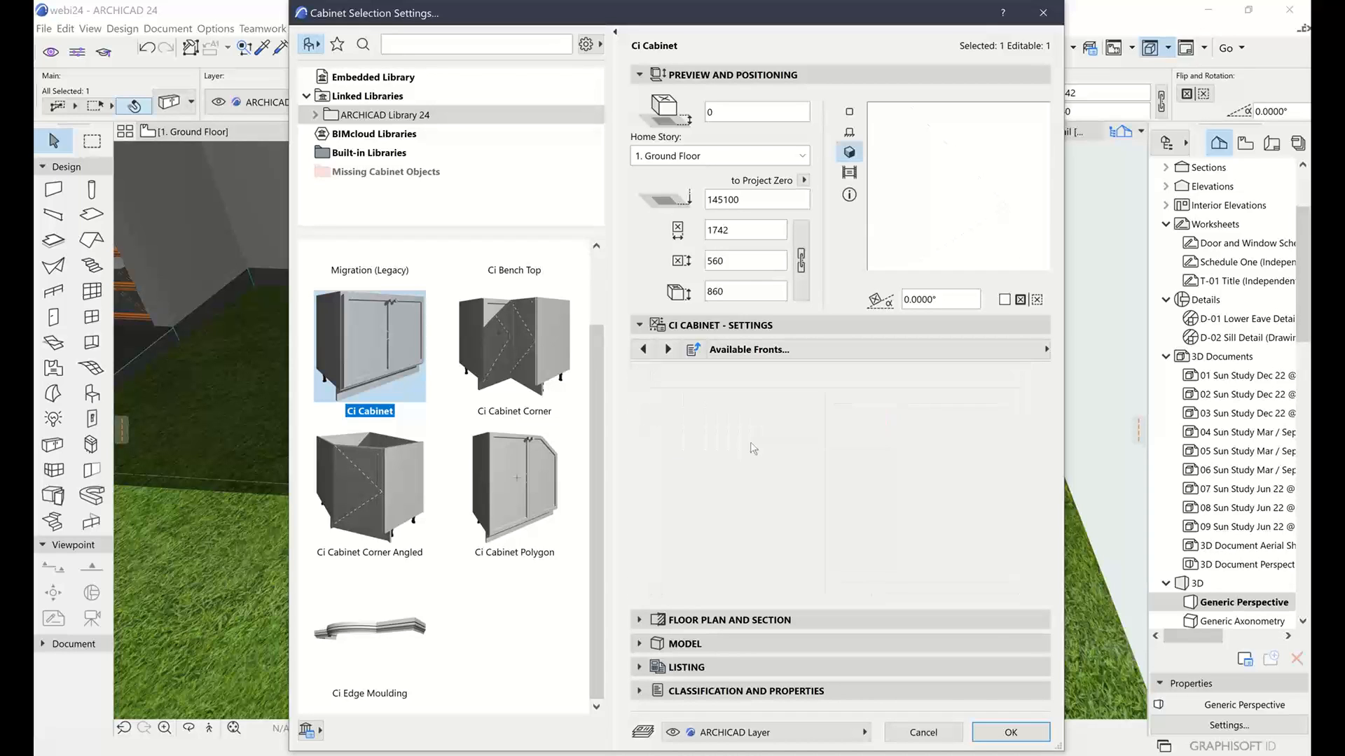
click(752, 463)
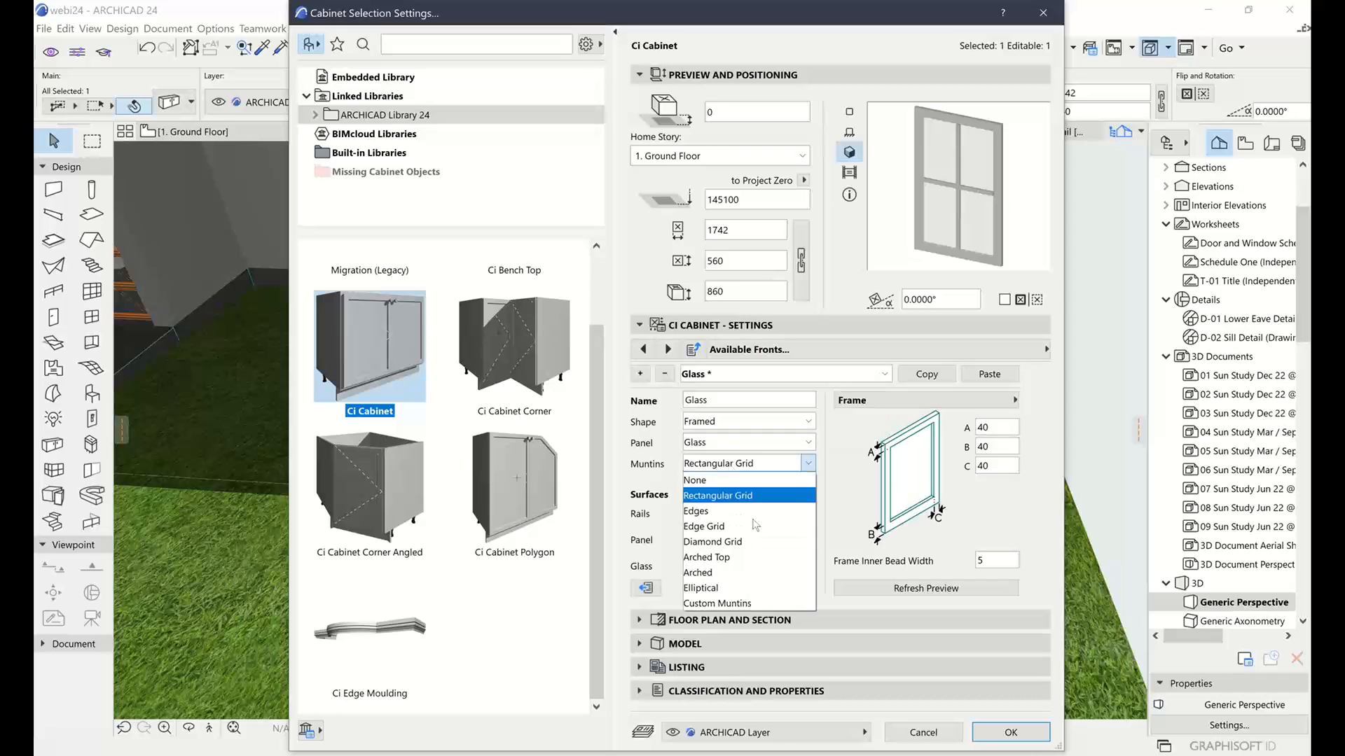
click(732, 605)
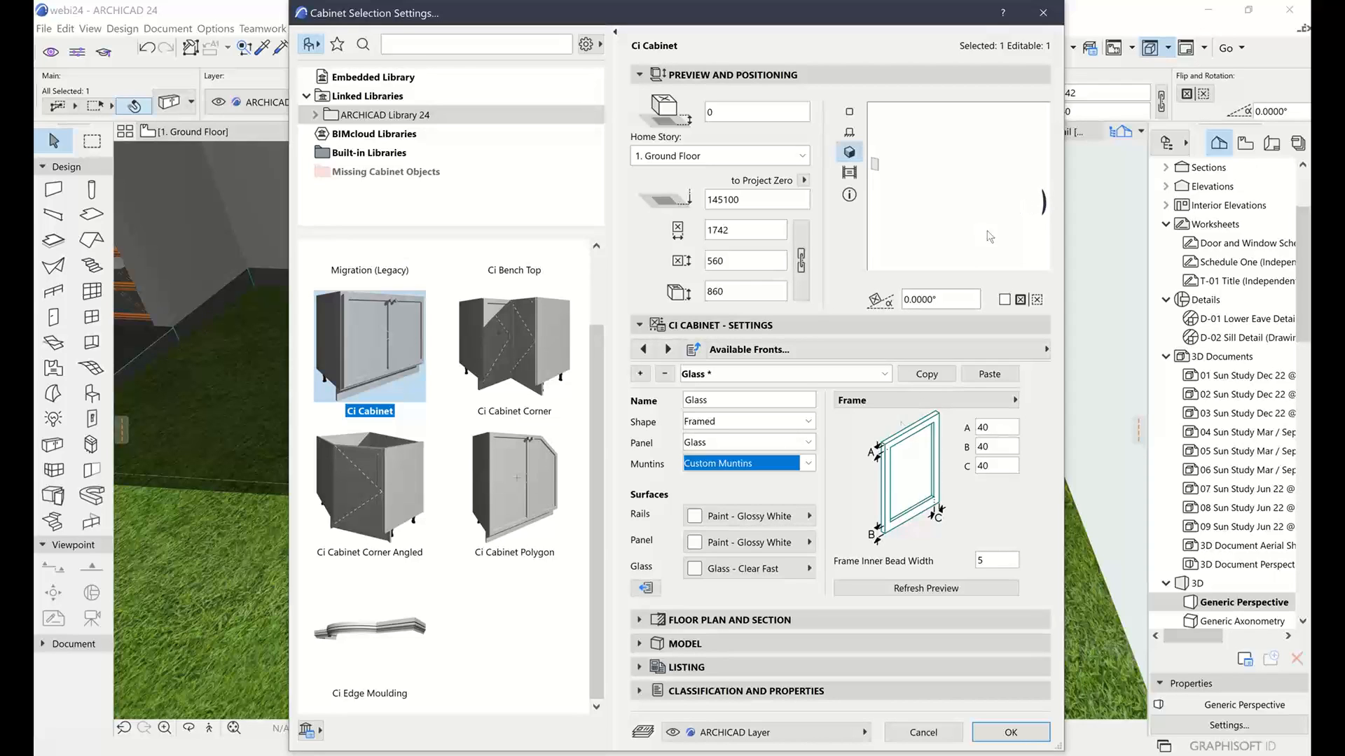
click(1025, 729)
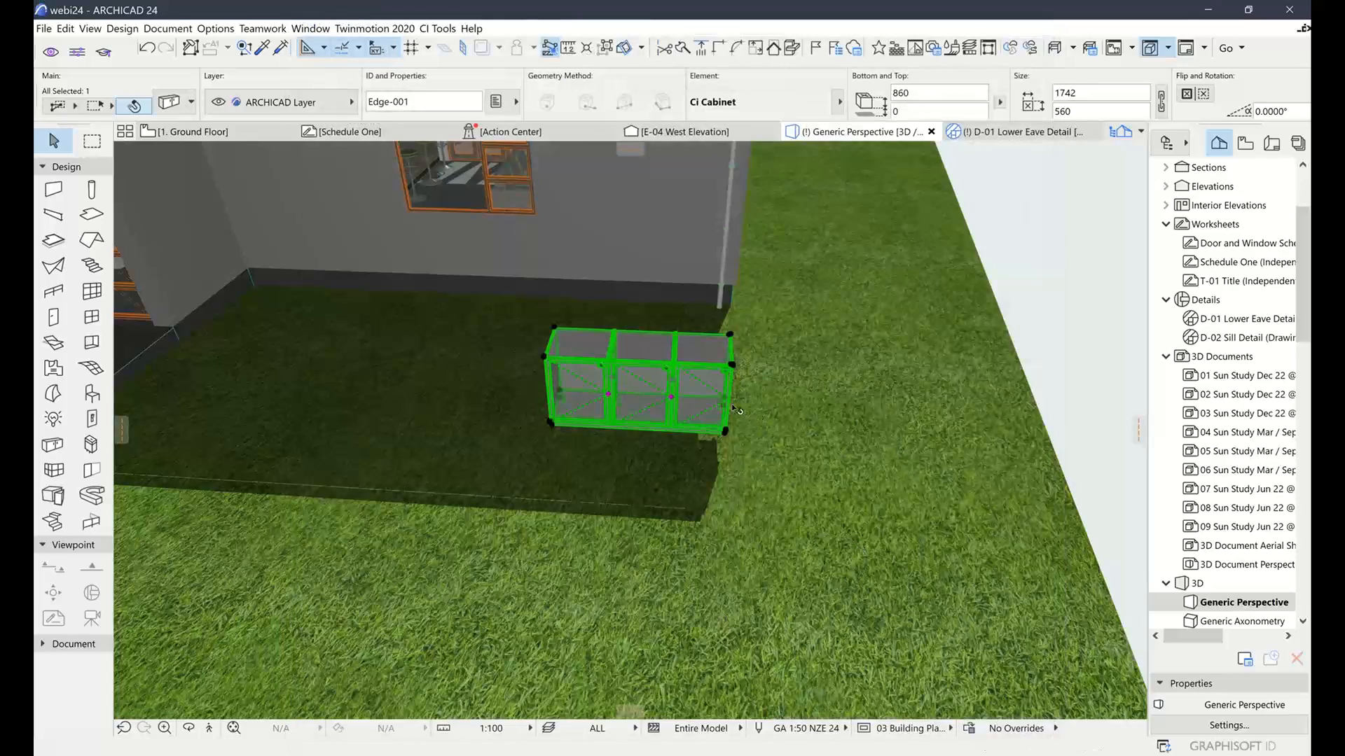
Zoom out and orbit to a higher view with the cabinet at the left of the house
scroll(715, 400, up, 2)
scroll(714, 396, up, 4)
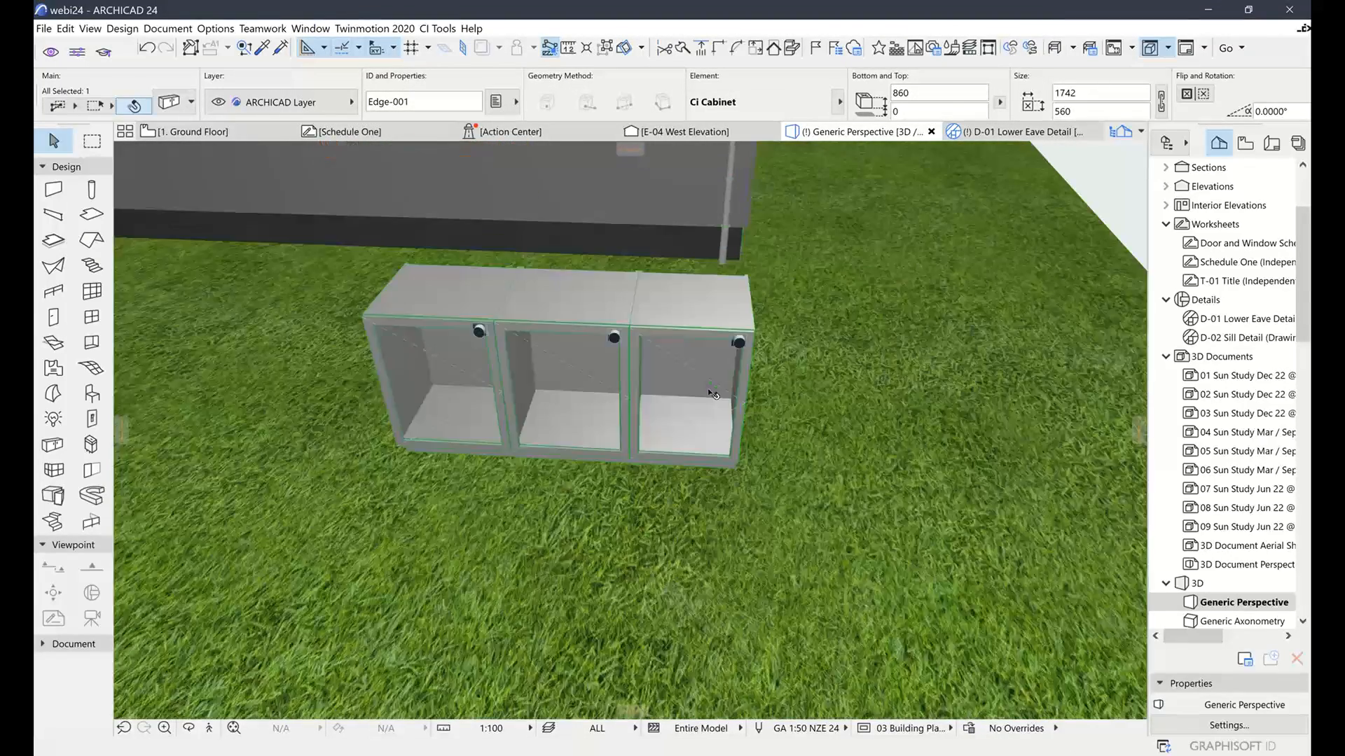
scroll(764, 387, down, 3)
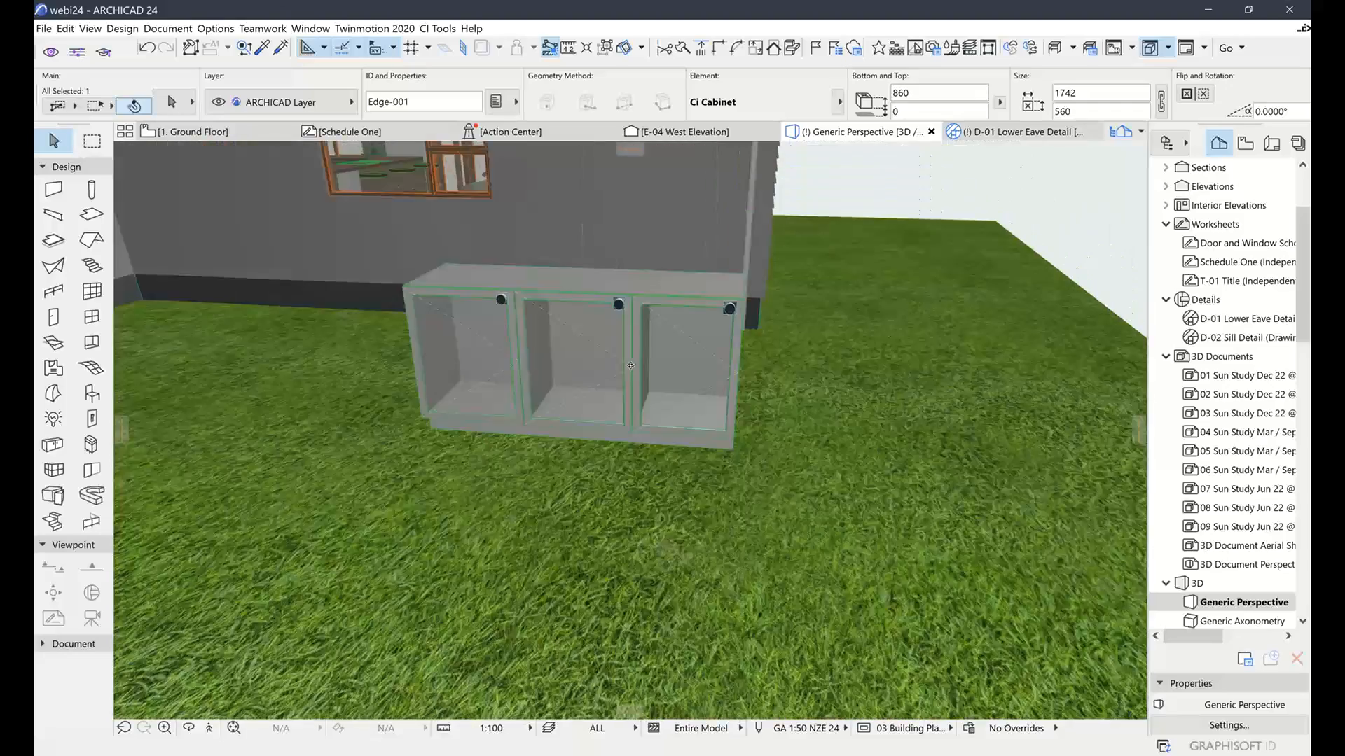
scroll(835, 369, up, 4)
scroll(836, 369, down, 6)
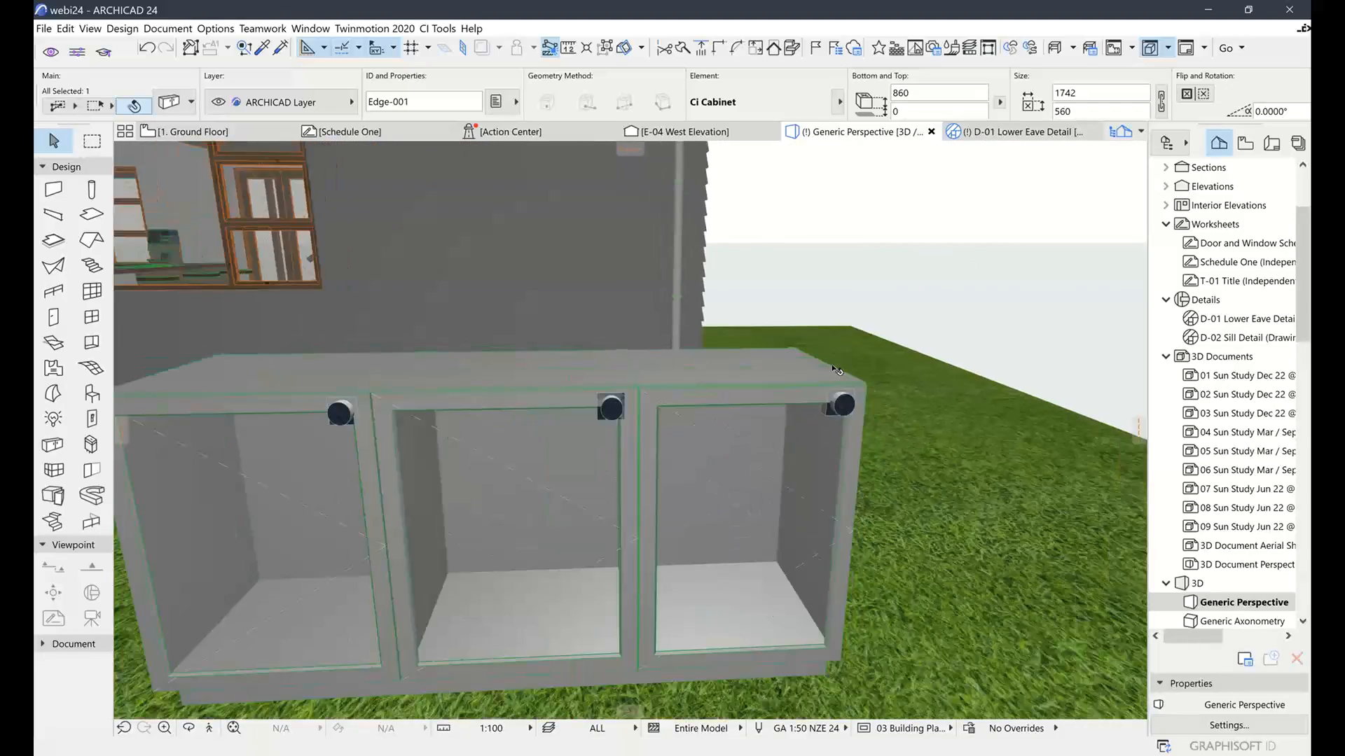
scroll(864, 376, down, 2)
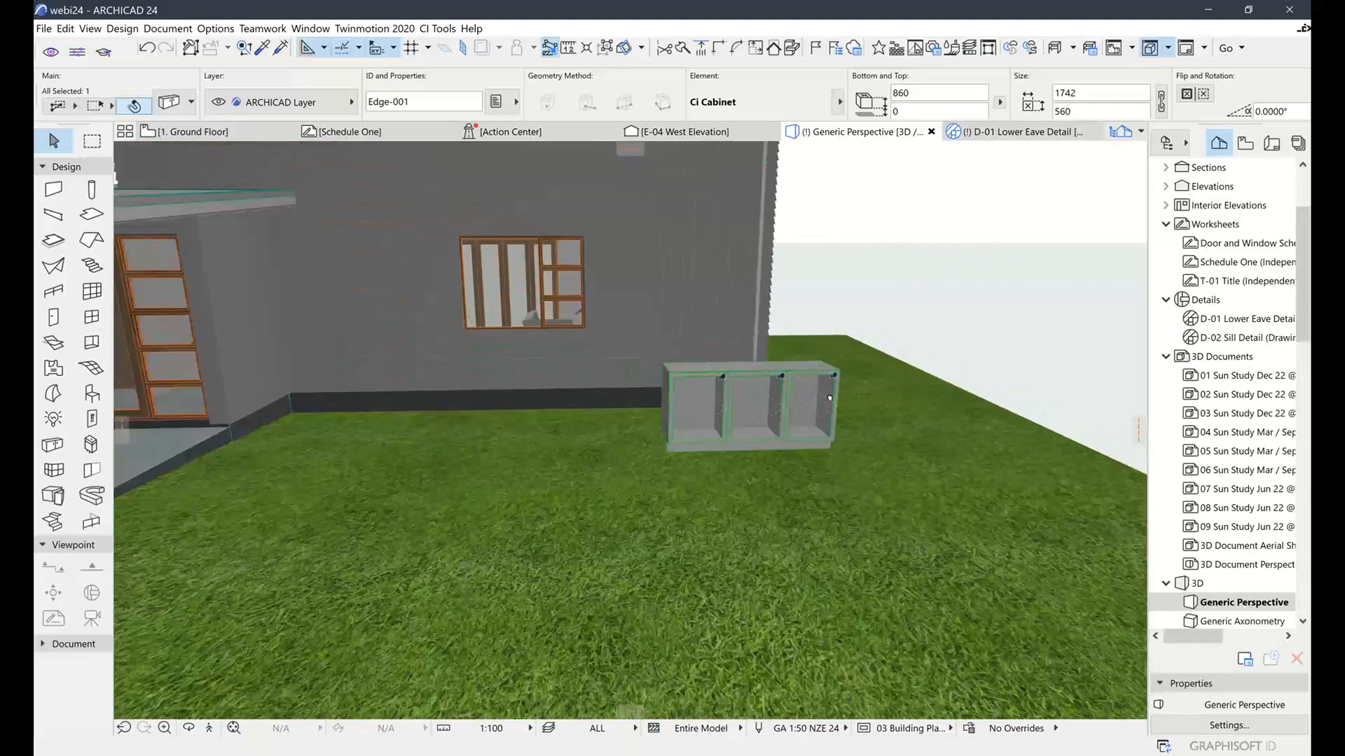
middle_drag(829, 393, 713, 432)
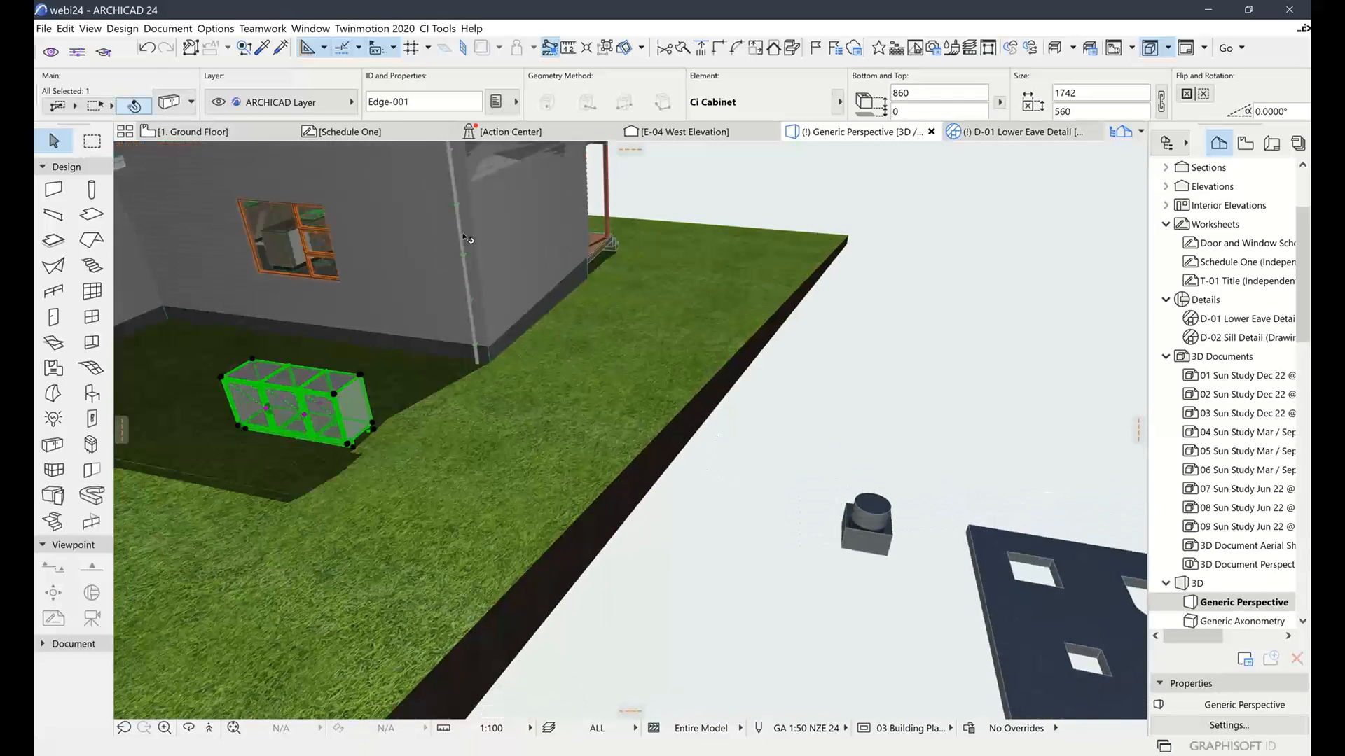
Create a new project from ARCHICAD 24 Template.tpl, answering the Save Changes prompt
click(44, 29)
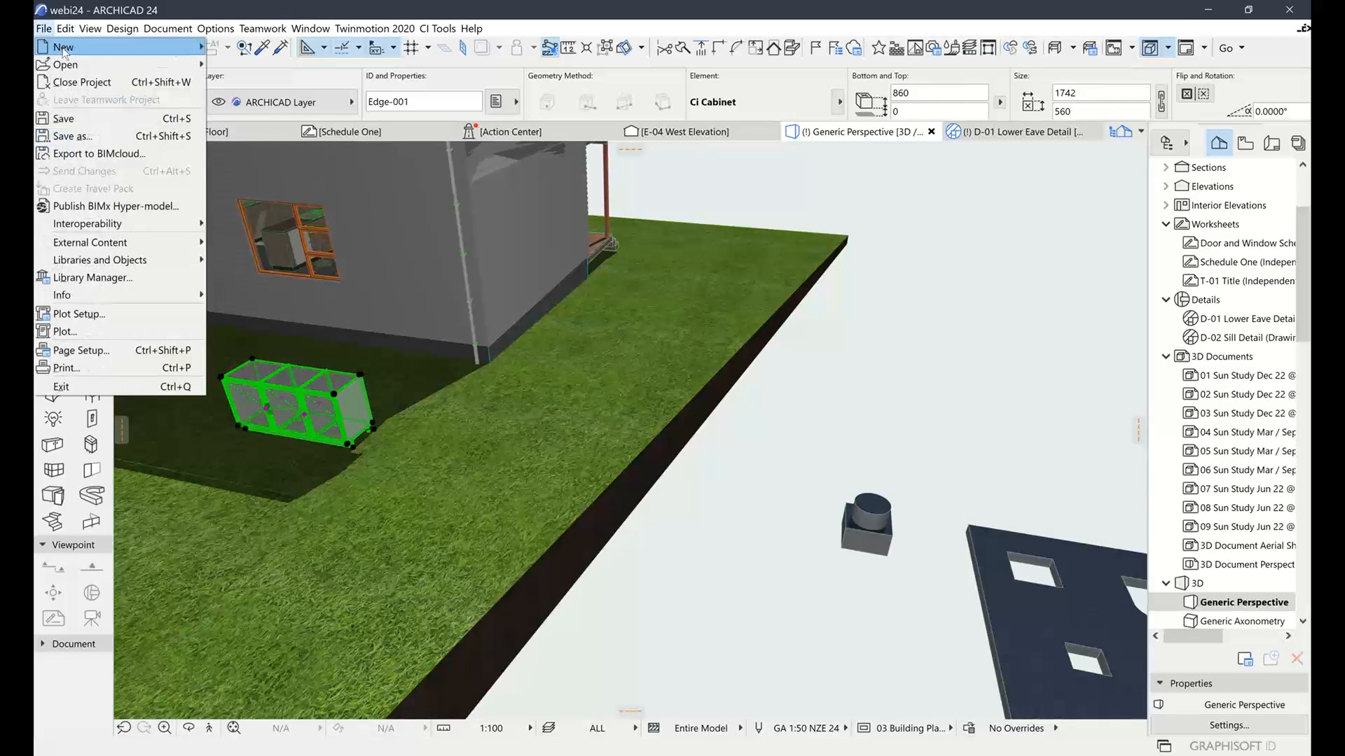
mouse_move(63, 47)
click(238, 47)
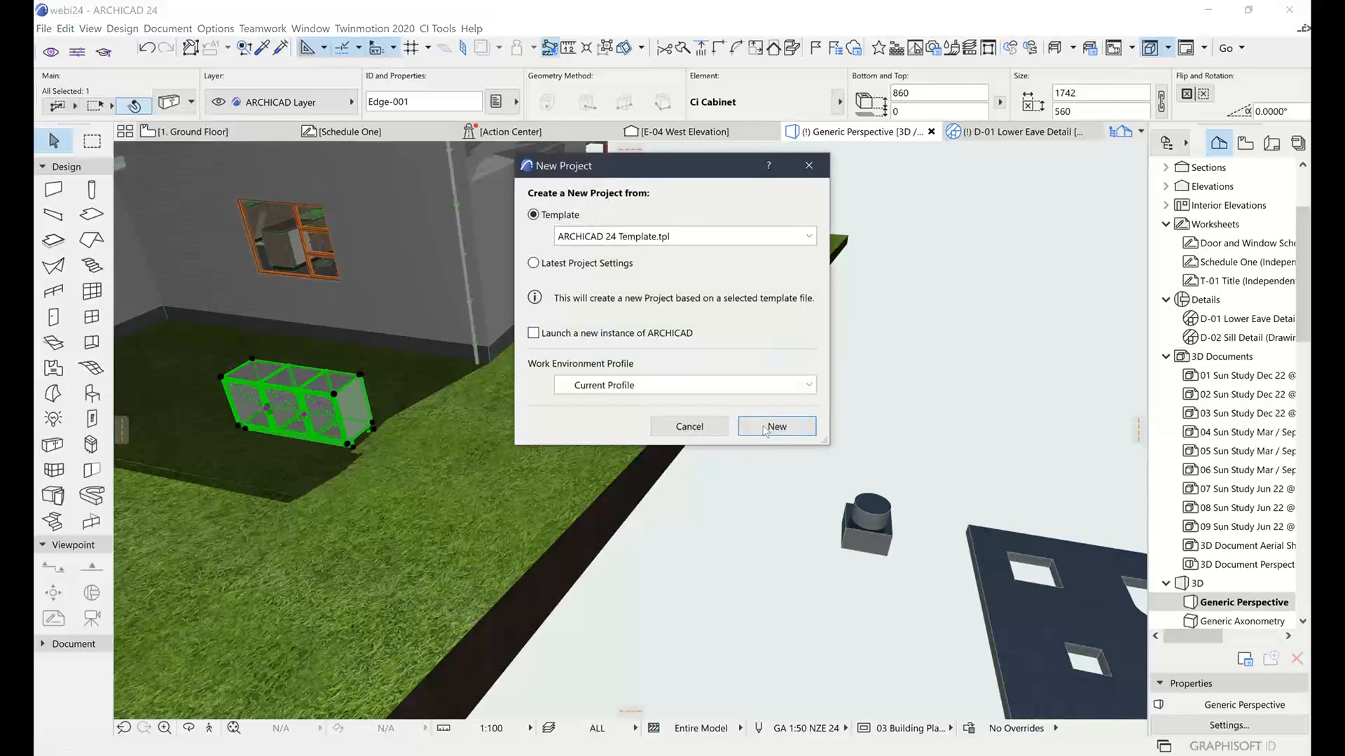
click(768, 428)
click(608, 297)
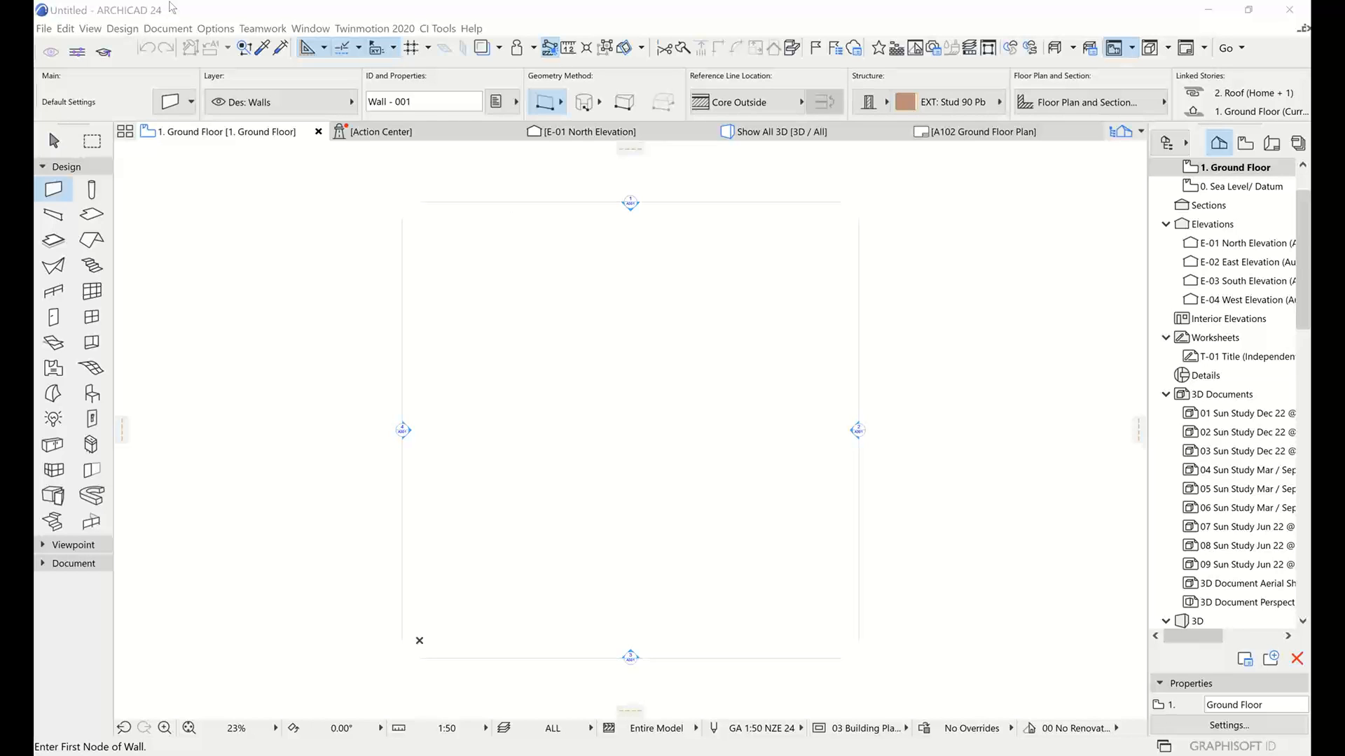
Activate the Slab tool, defaulting to the Des: Floors layer and Floor: Concrete structure
click(169, 5)
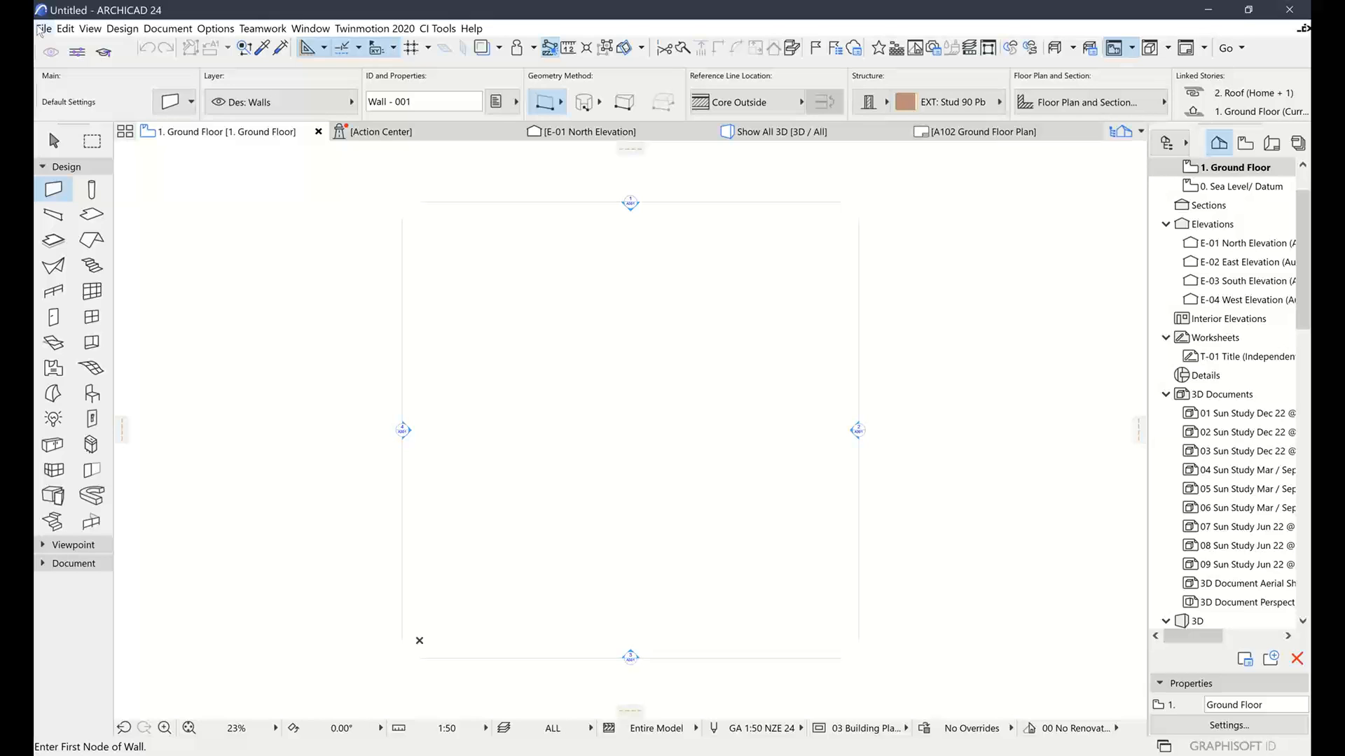
click(92, 214)
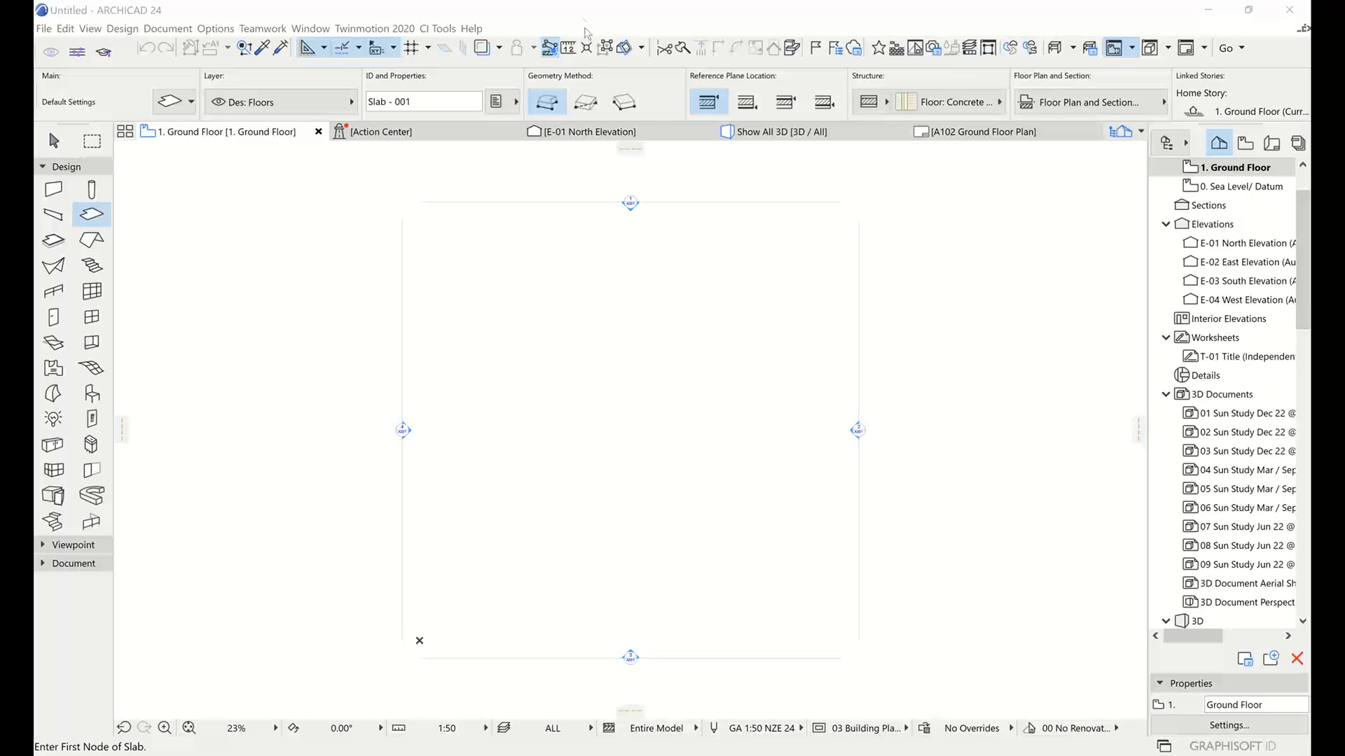
Draw a rectangular slab on the Ground Floor plan
double_click(466, 7)
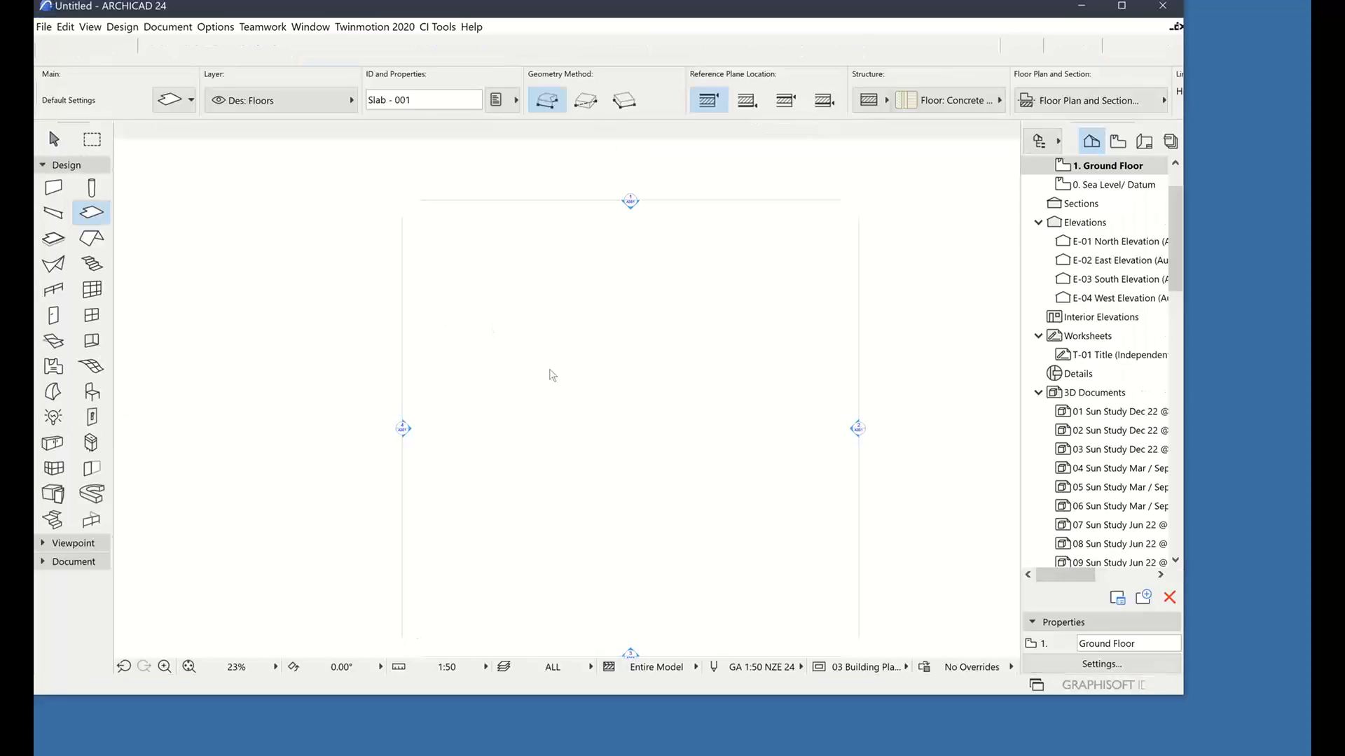
click(1122, 13)
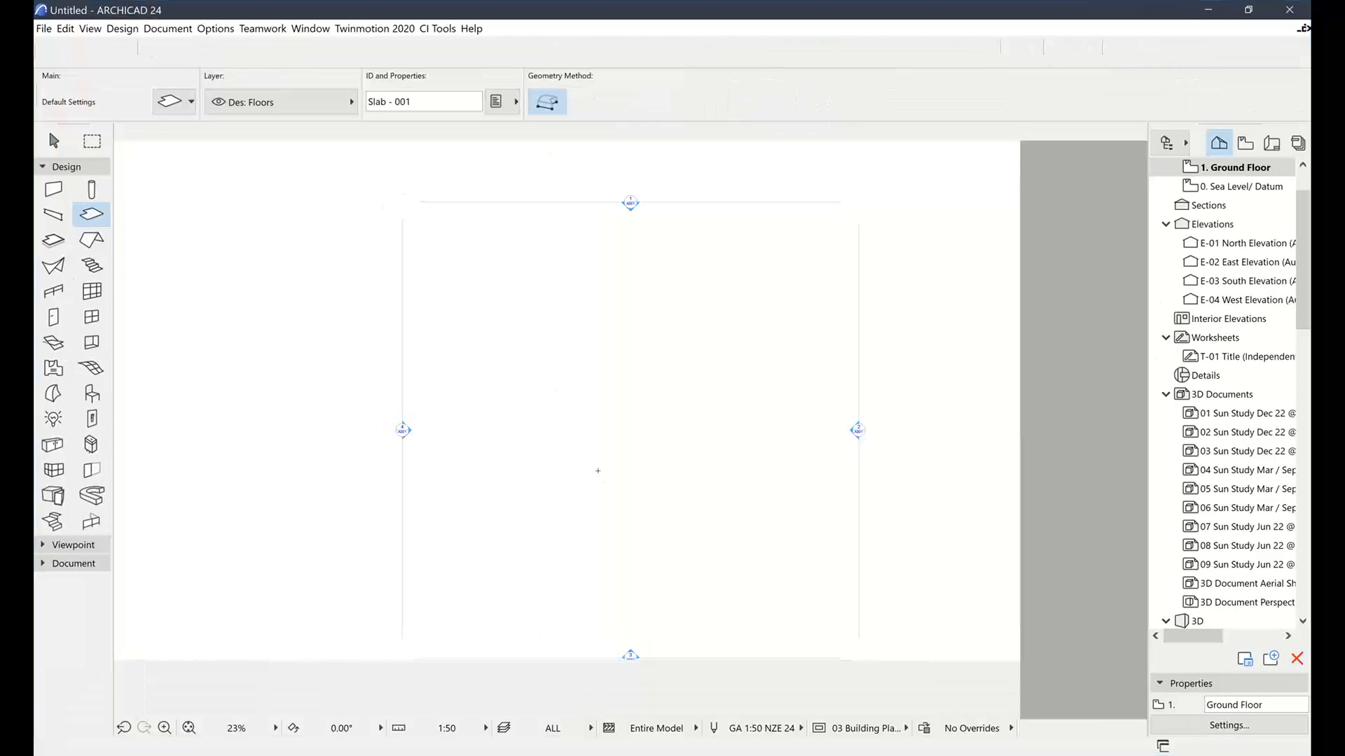
click(763, 343)
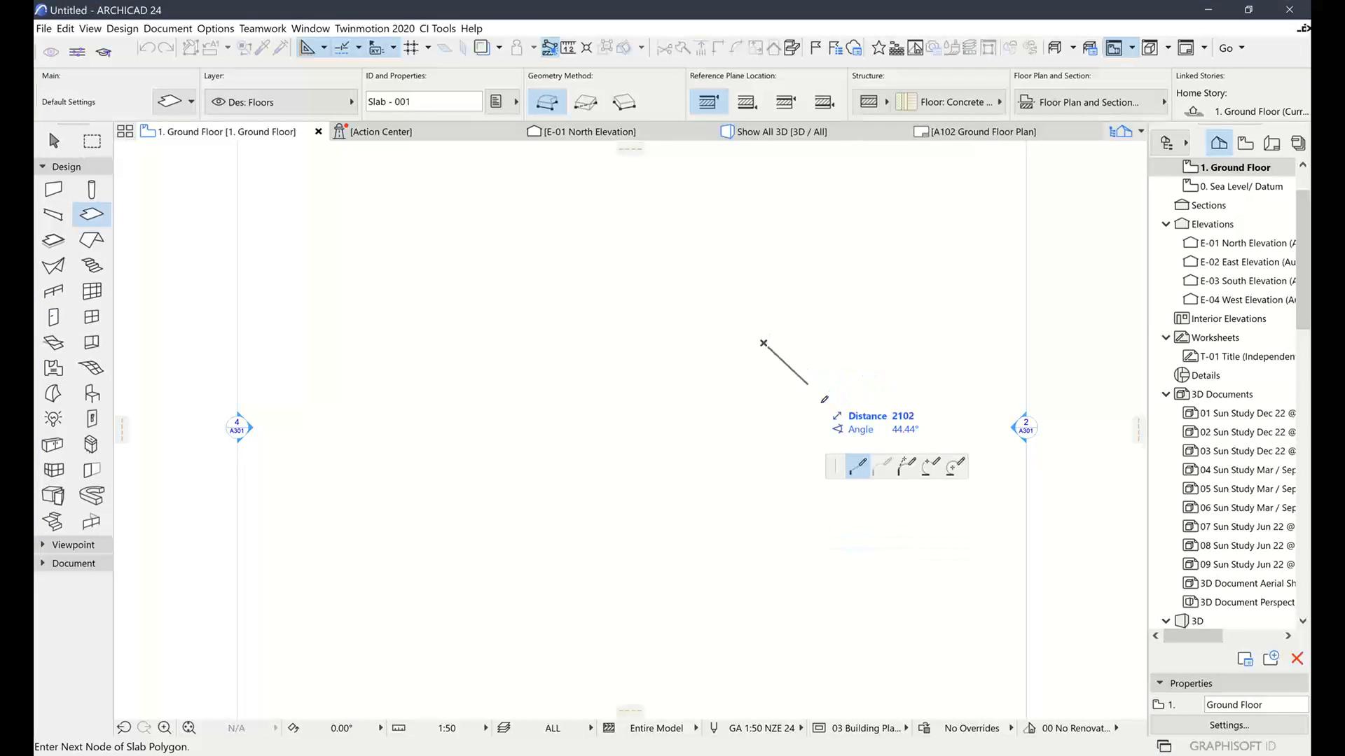
click(586, 101)
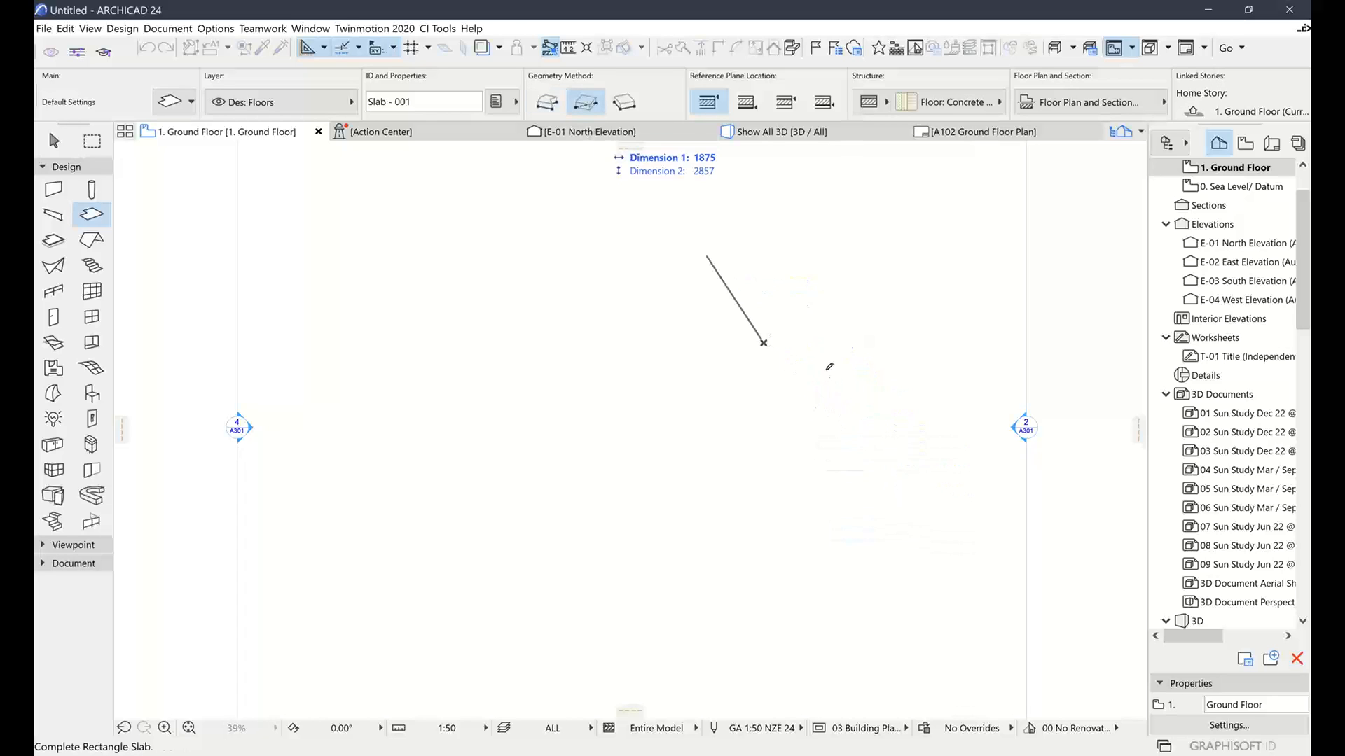
click(862, 458)
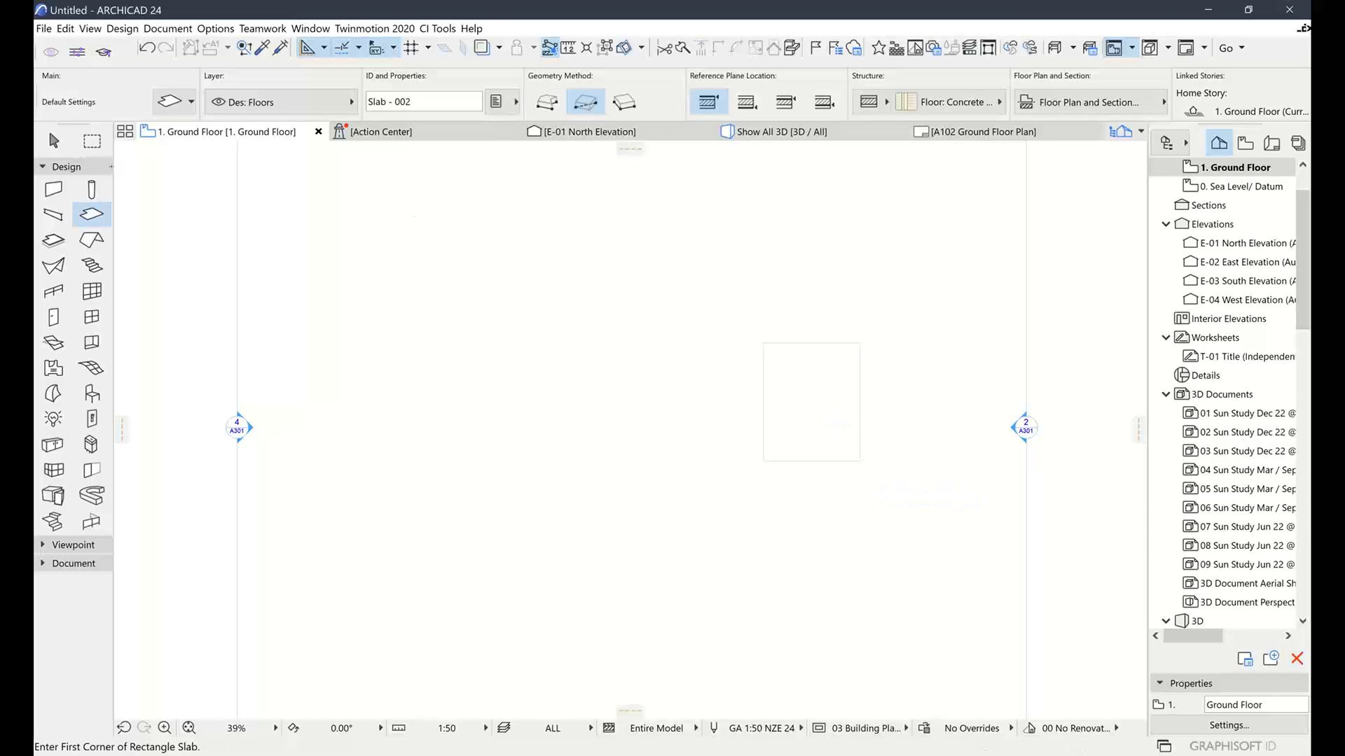
Subtract two rectangular holes from the slab using the pet palette
click(54, 140)
click(807, 369)
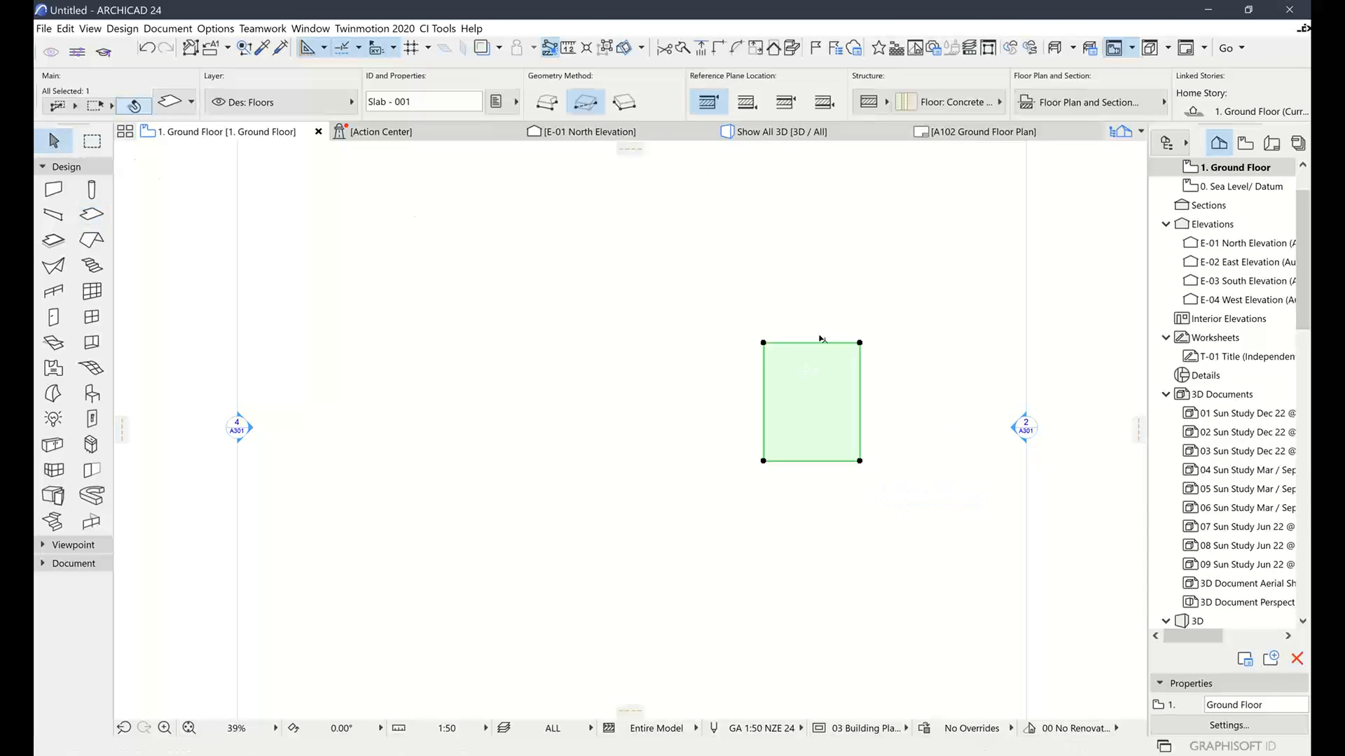
click(824, 343)
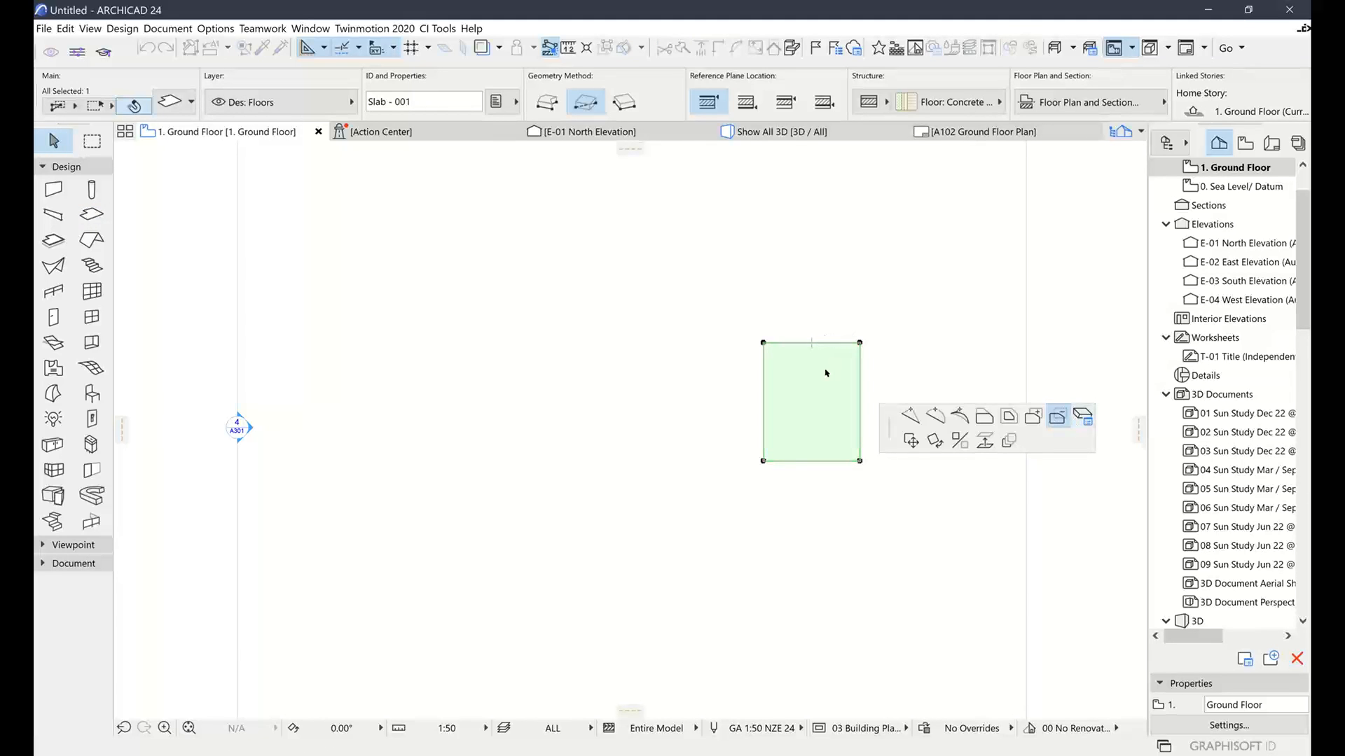
click(1054, 419)
click(780, 357)
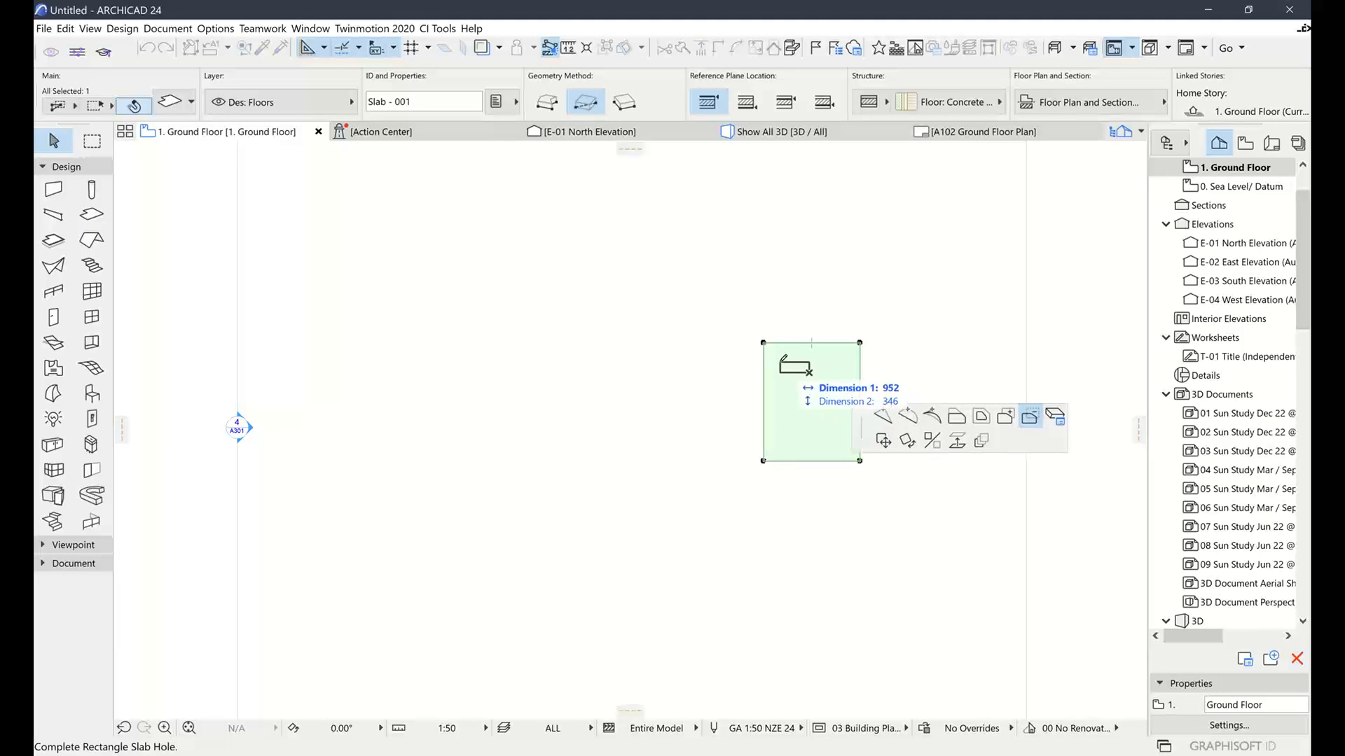
click(809, 372)
drag(807, 400, 824, 408)
click(823, 410)
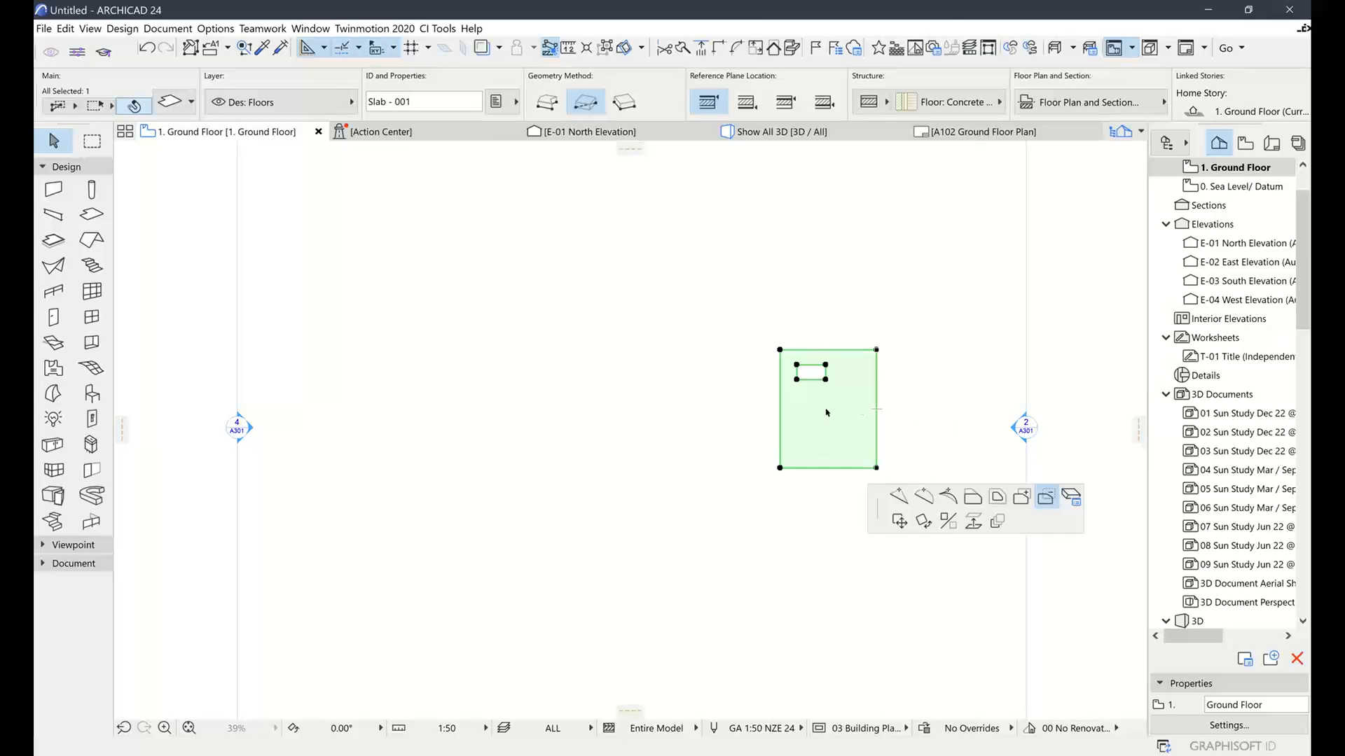
click(855, 427)
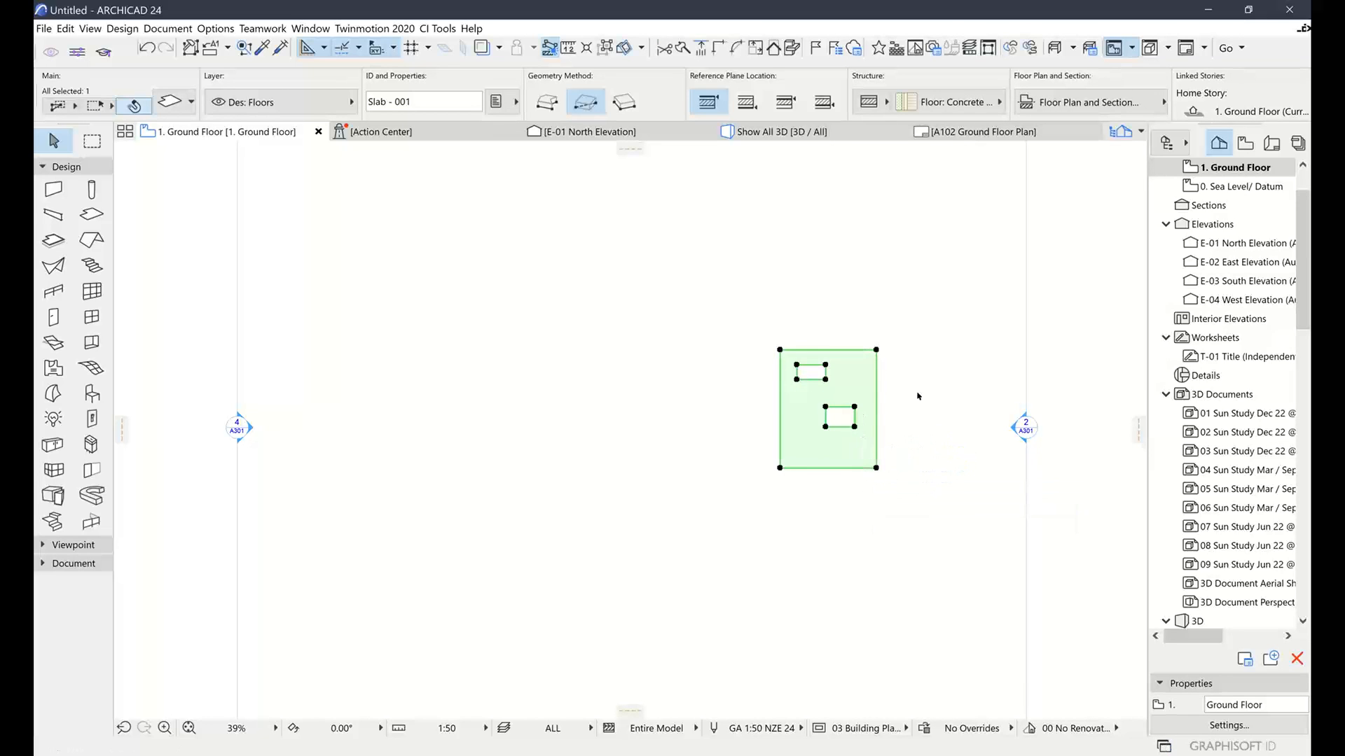
click(677, 202)
In 3D, set the slab's structure to Concrete - Structural and its thickness to 80
key(F3)
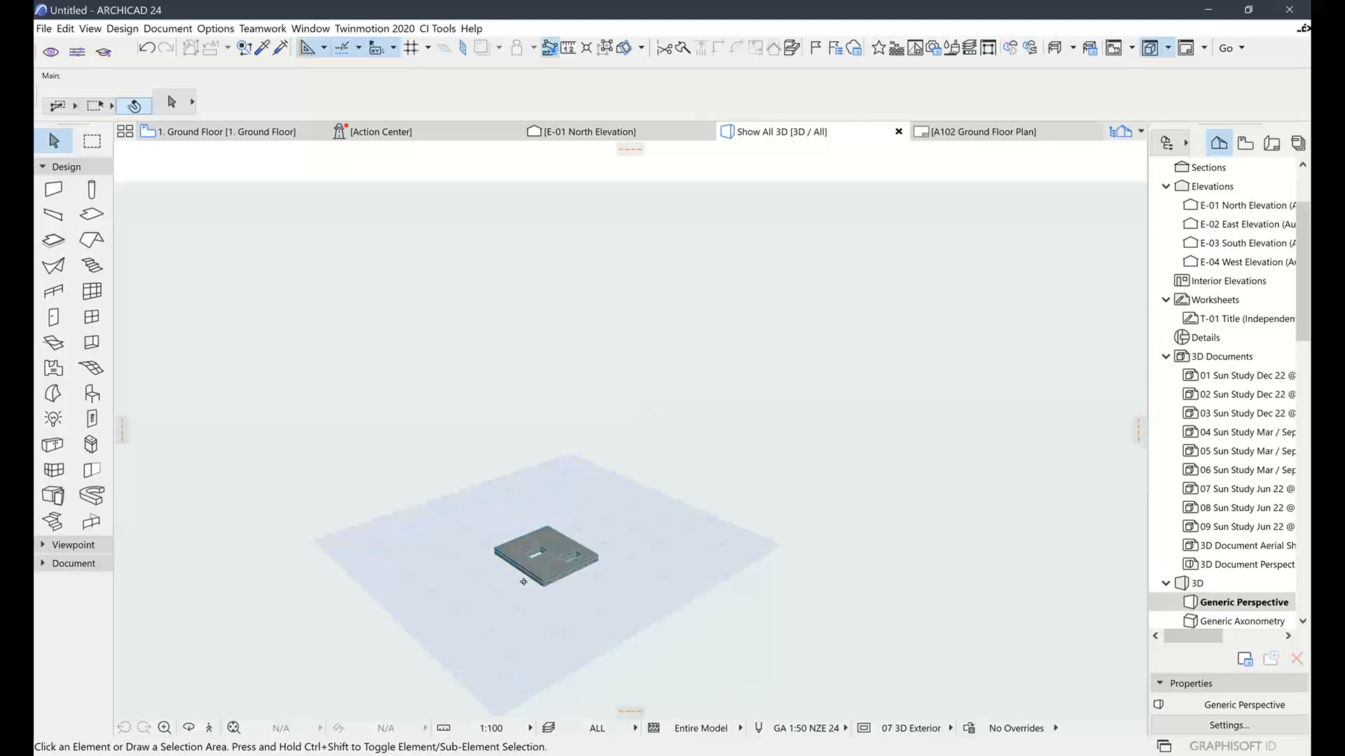
scroll(516, 569, up, 3)
scroll(516, 569, up, 3)
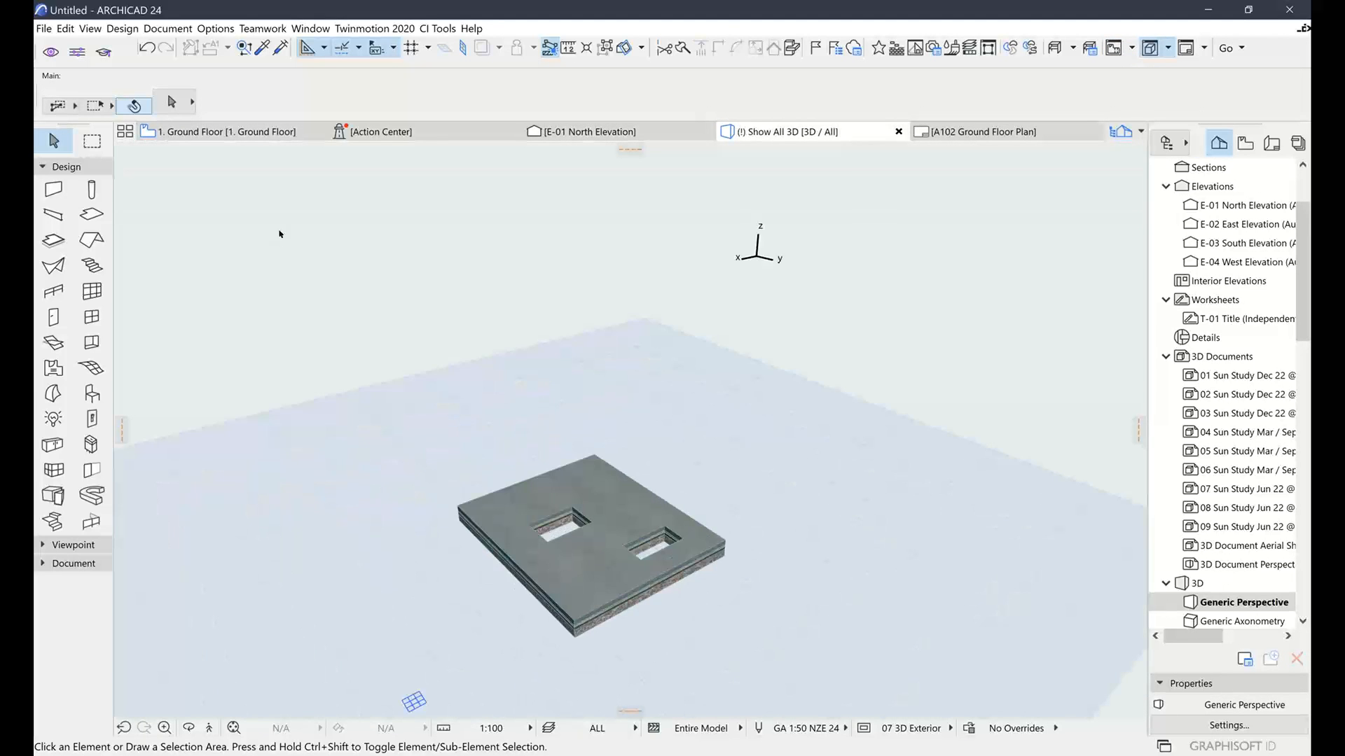
click(591, 496)
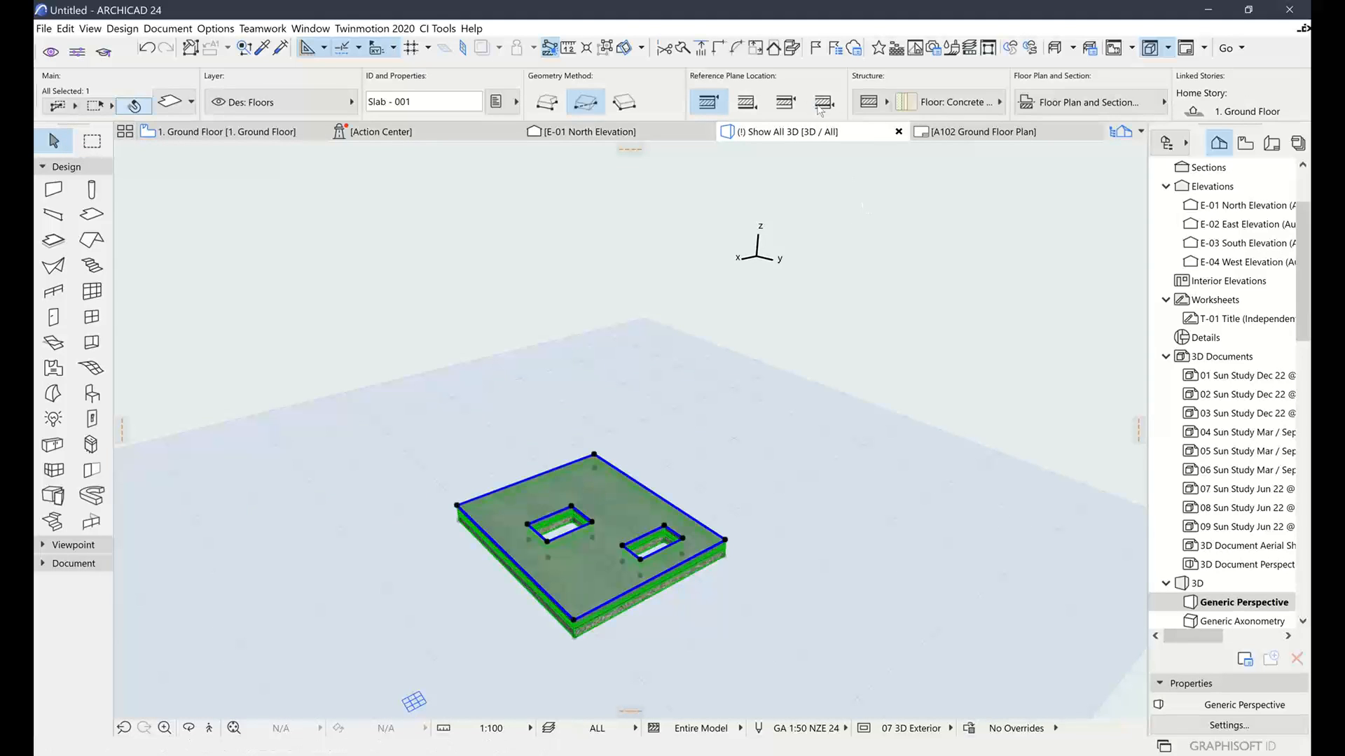
click(872, 102)
click(924, 100)
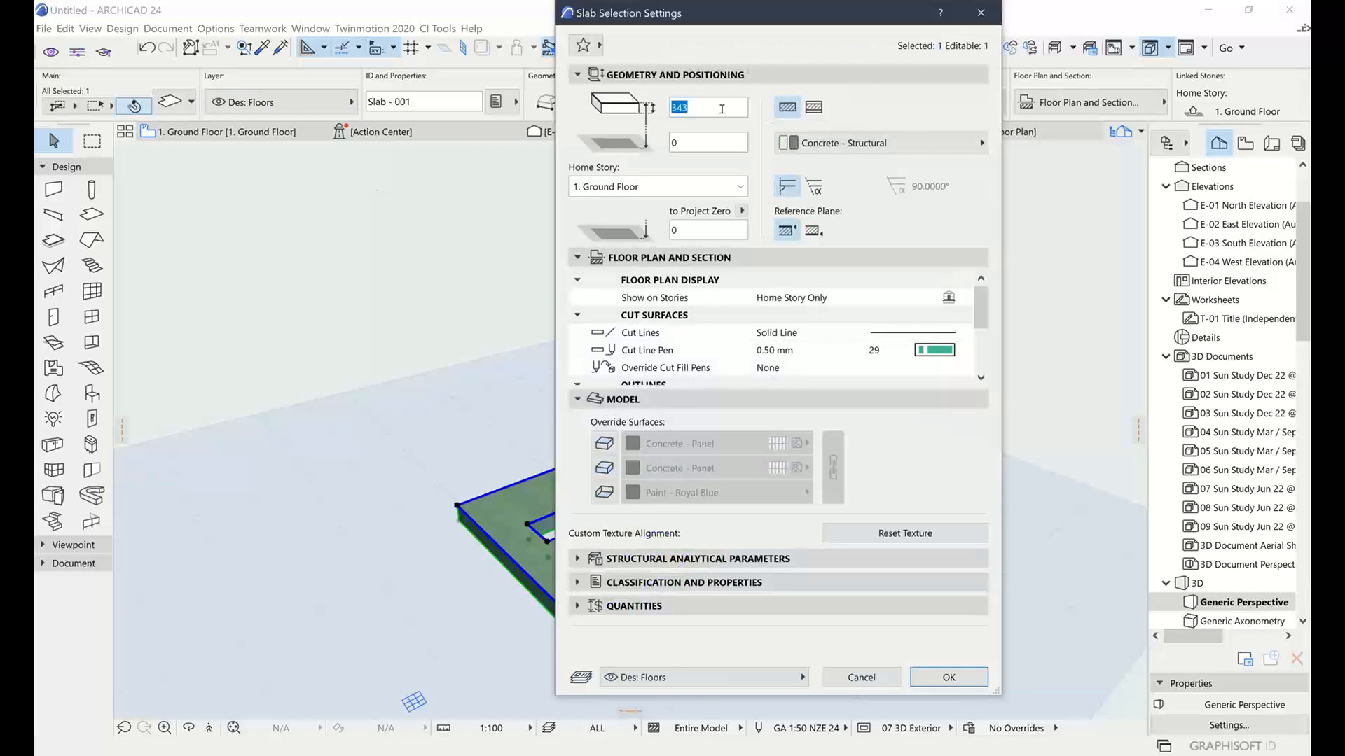
text(80)
key(Return)
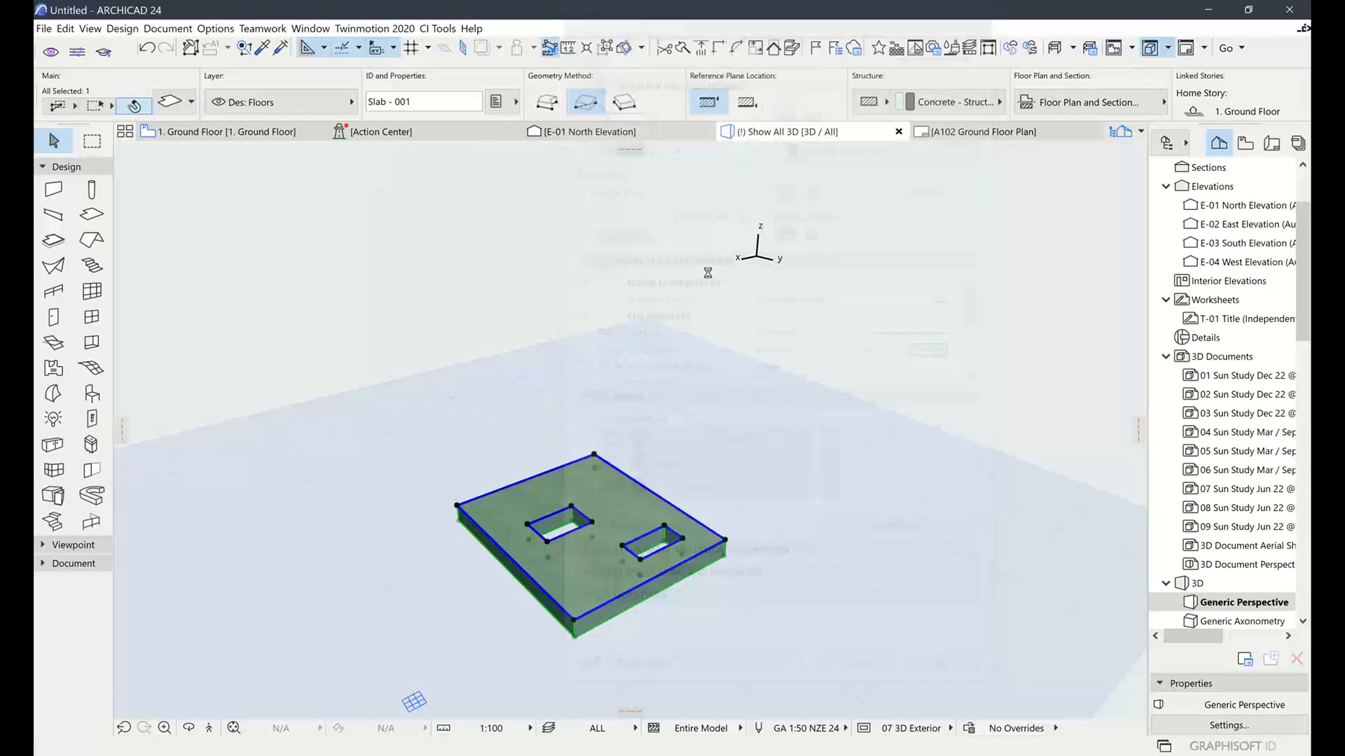
Save the selected slab as a Cabinet Door part named CD1 in the Embedded Library
click(44, 28)
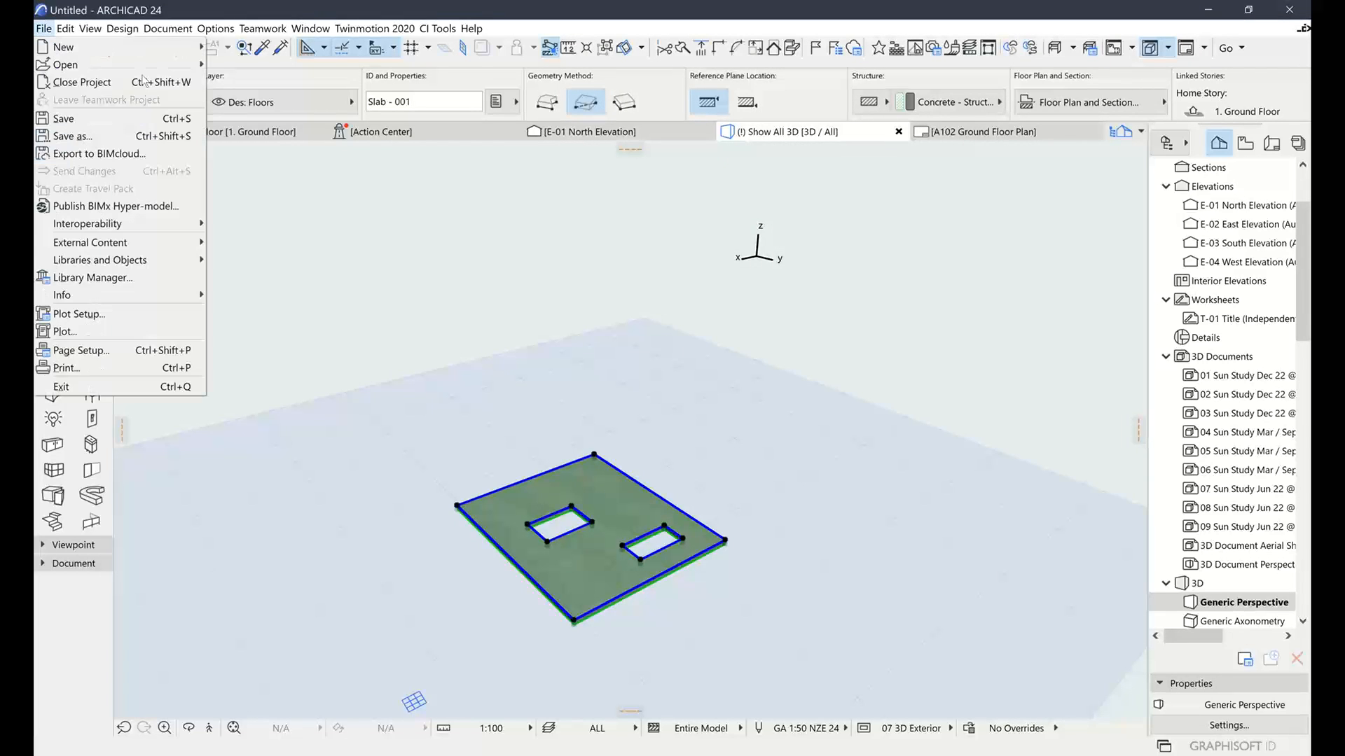
mouse_move(137, 261)
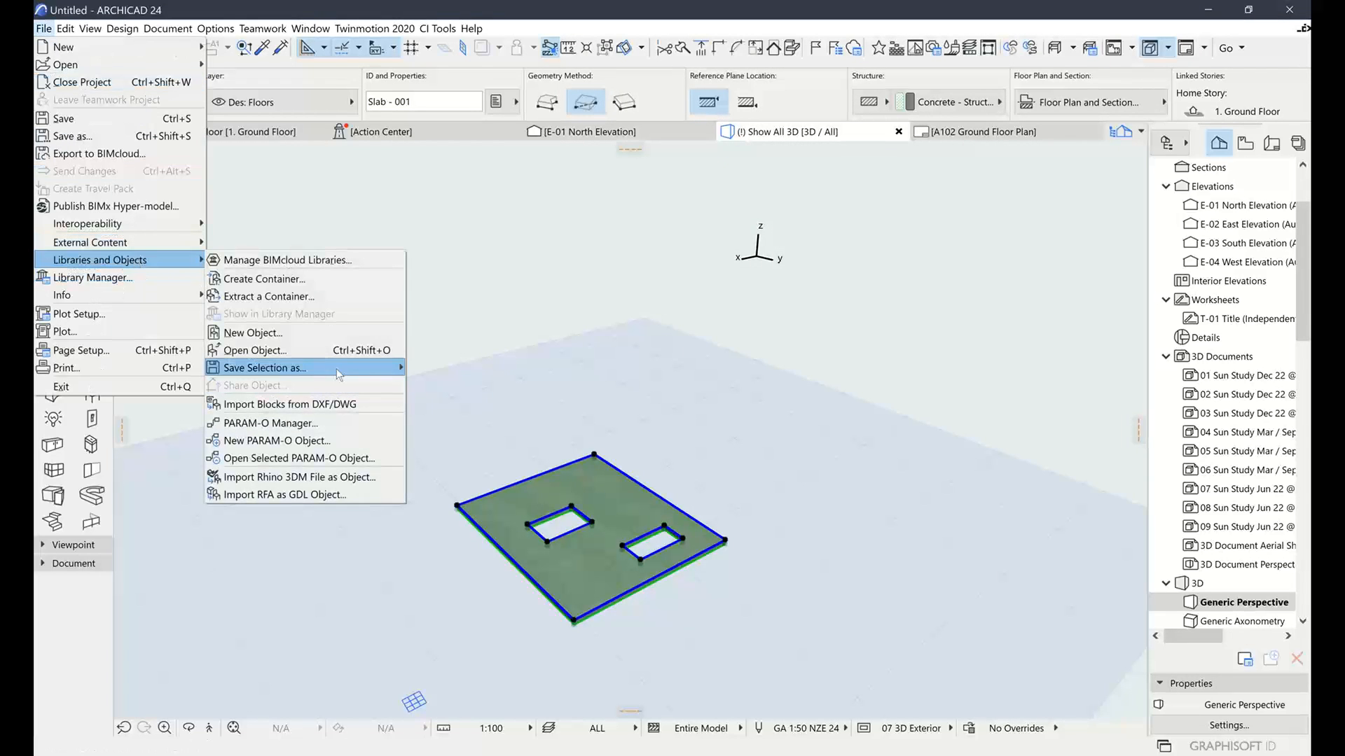
mouse_move(339, 369)
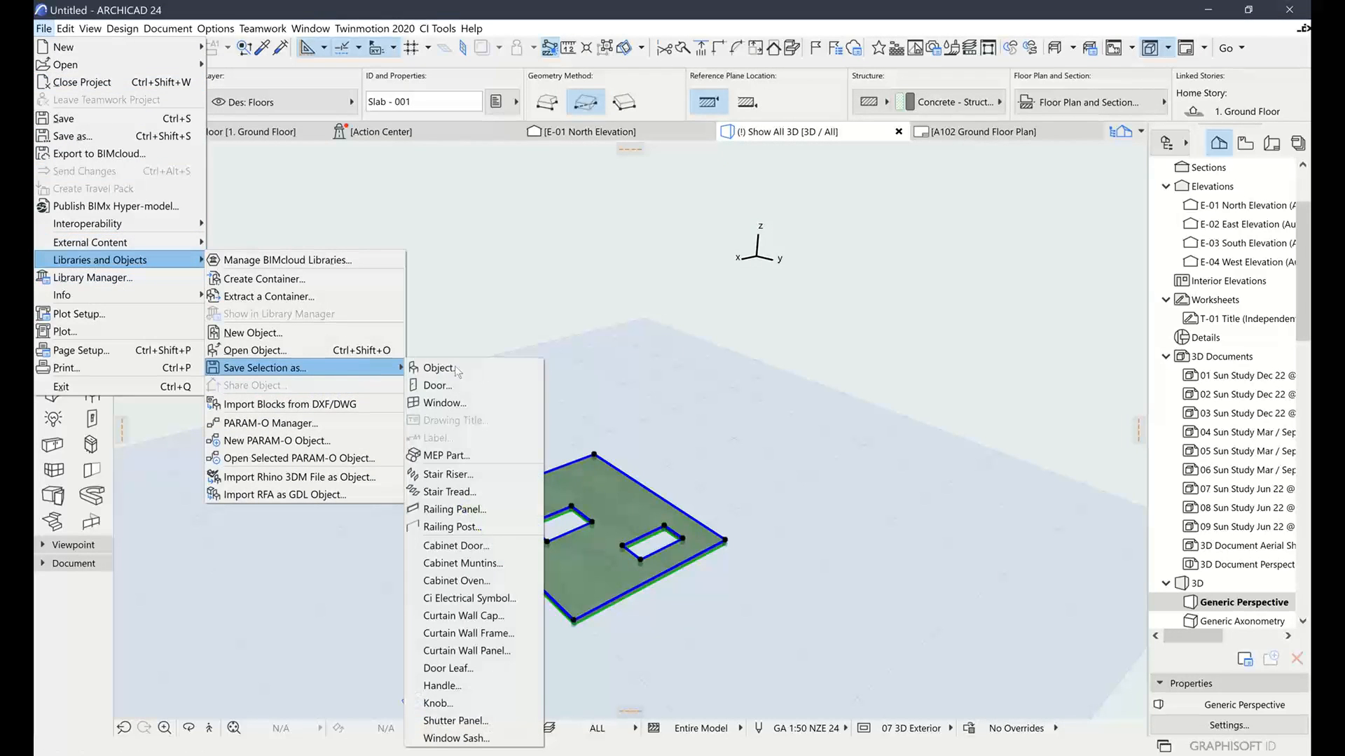
click(483, 549)
click(866, 382)
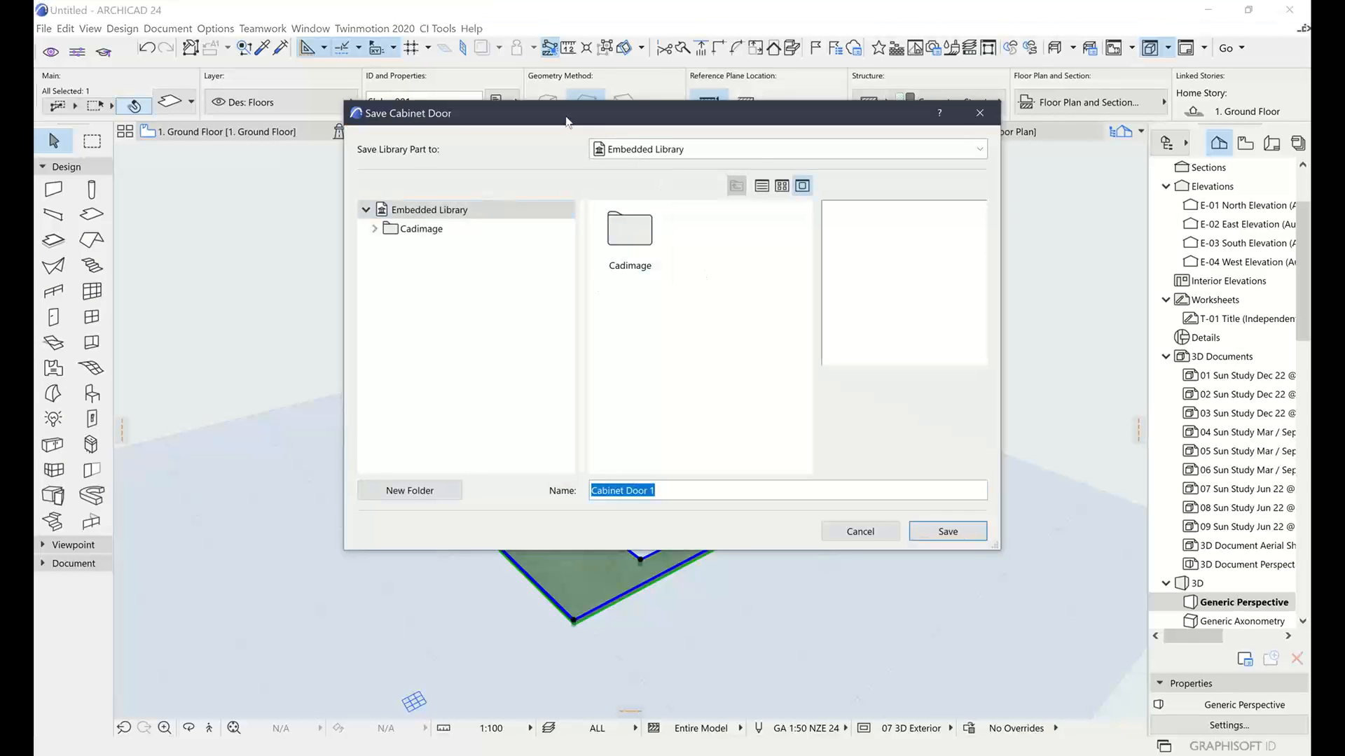
drag(565, 117, 541, 111)
click(638, 142)
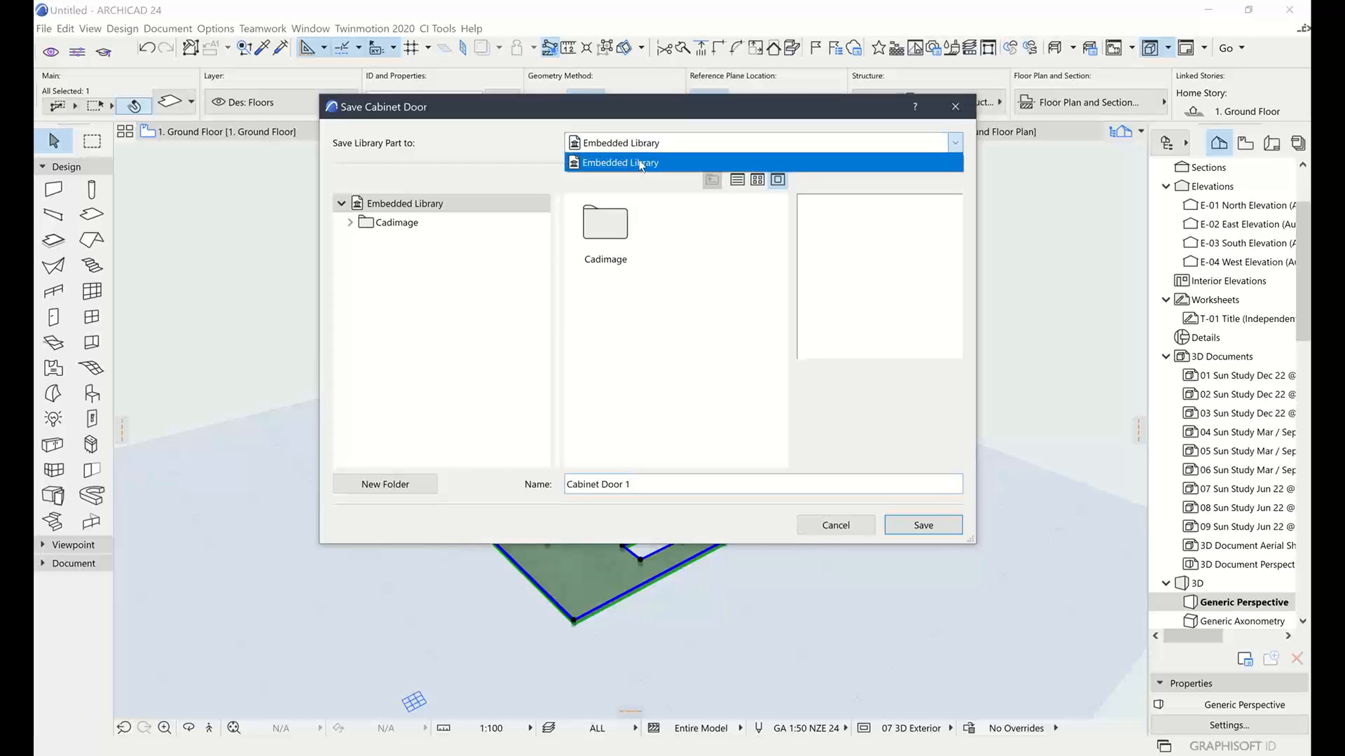
click(642, 163)
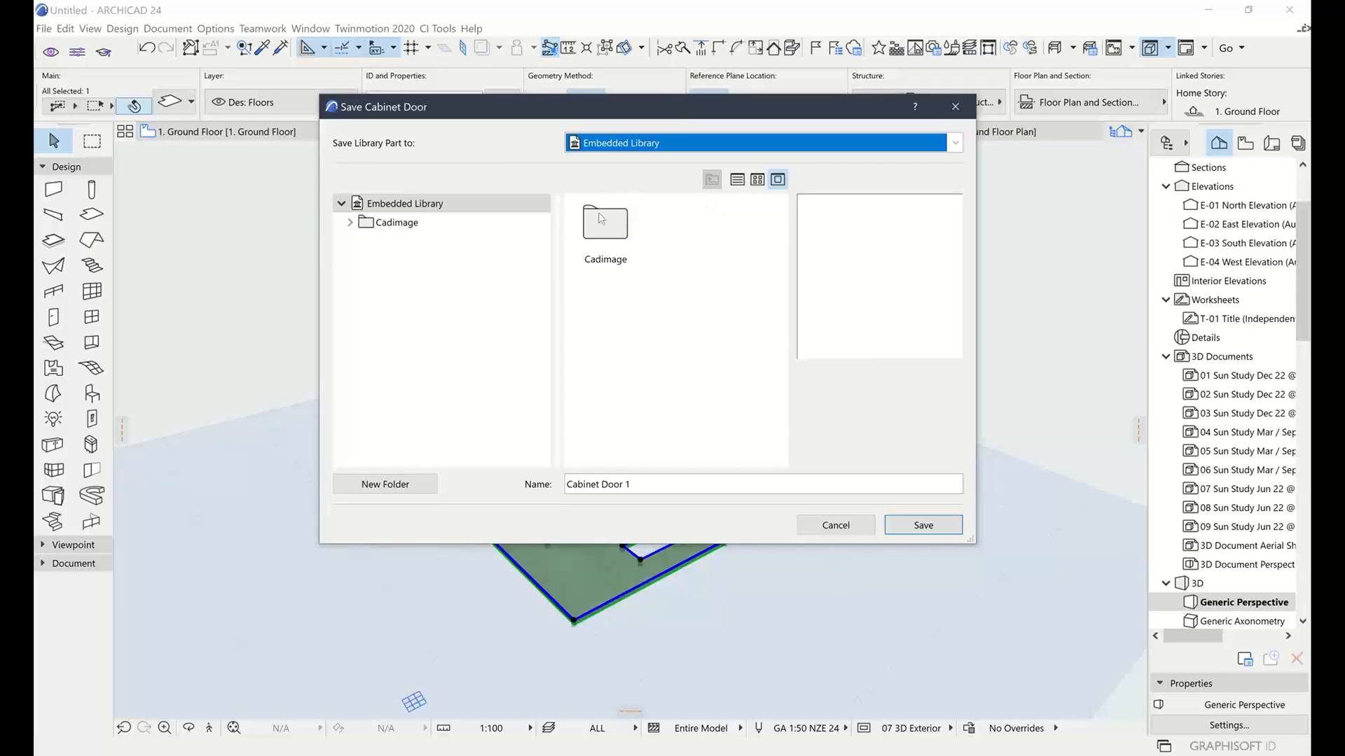
click(648, 478)
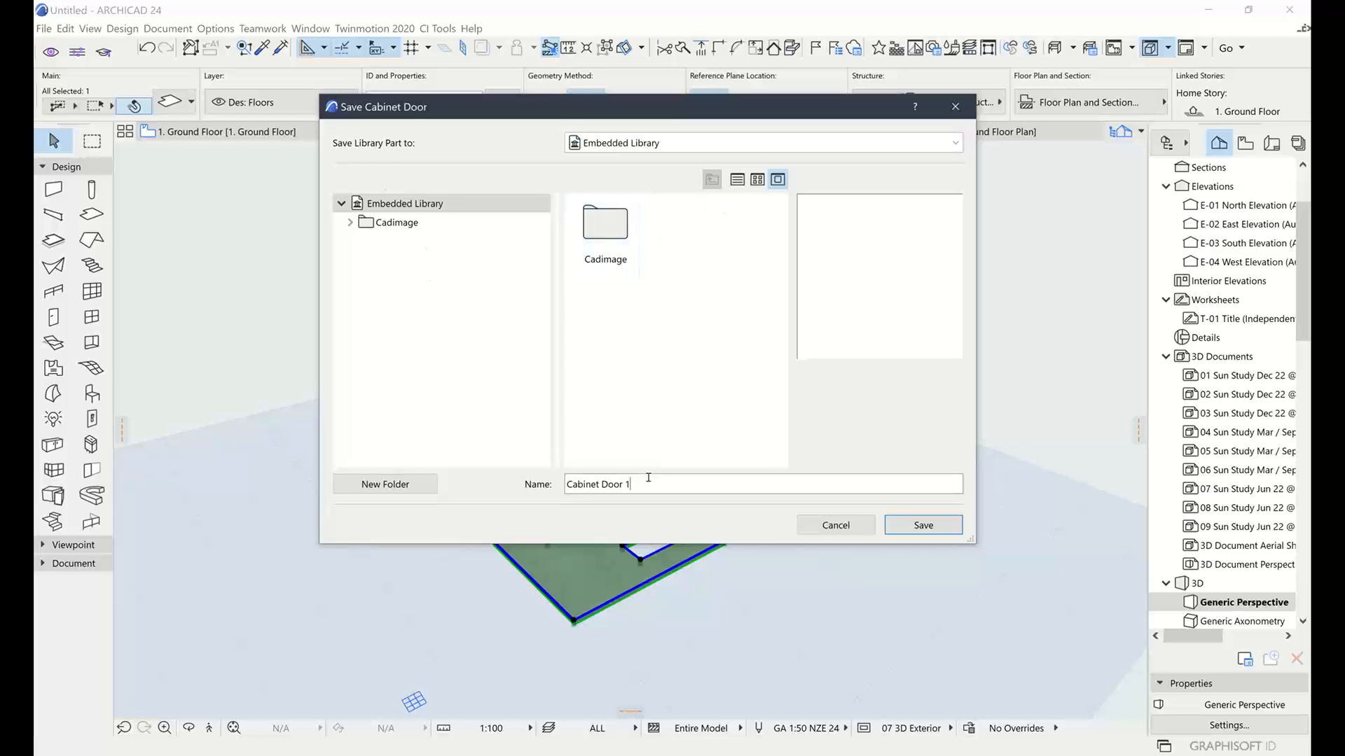
key(ctrl+a)
text(CD1)
click(923, 525)
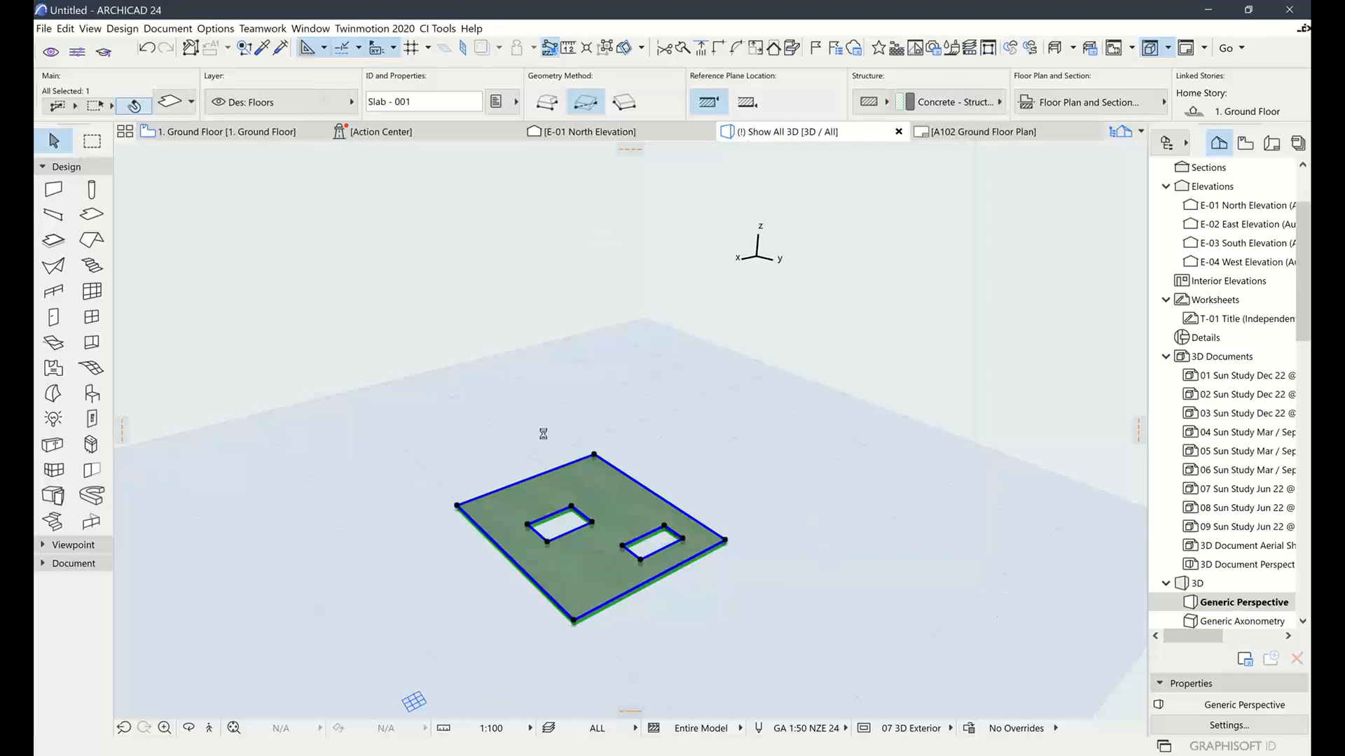
Select the 600 × 560 × 860 Ci Cabinet on the Ground Floor plan and open its settings with Ctrl+T
click(783, 308)
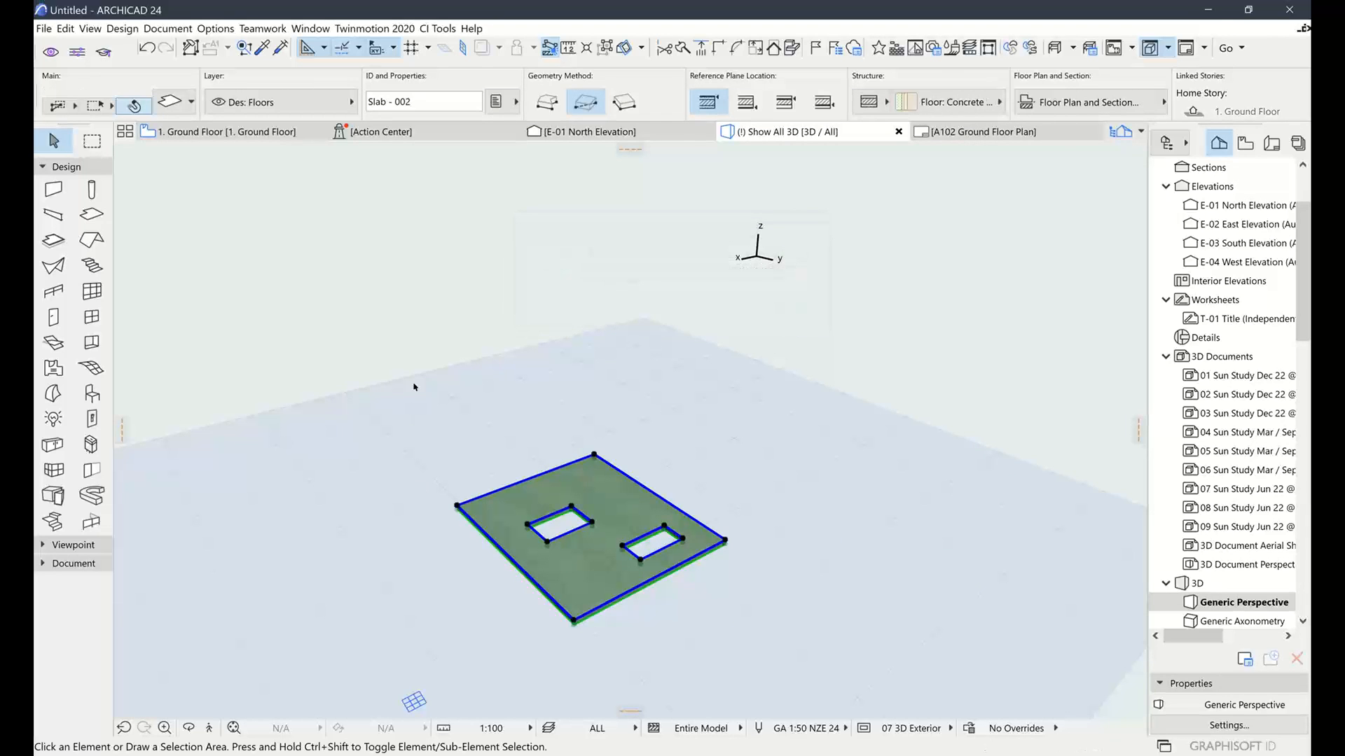
click(220, 133)
click(454, 424)
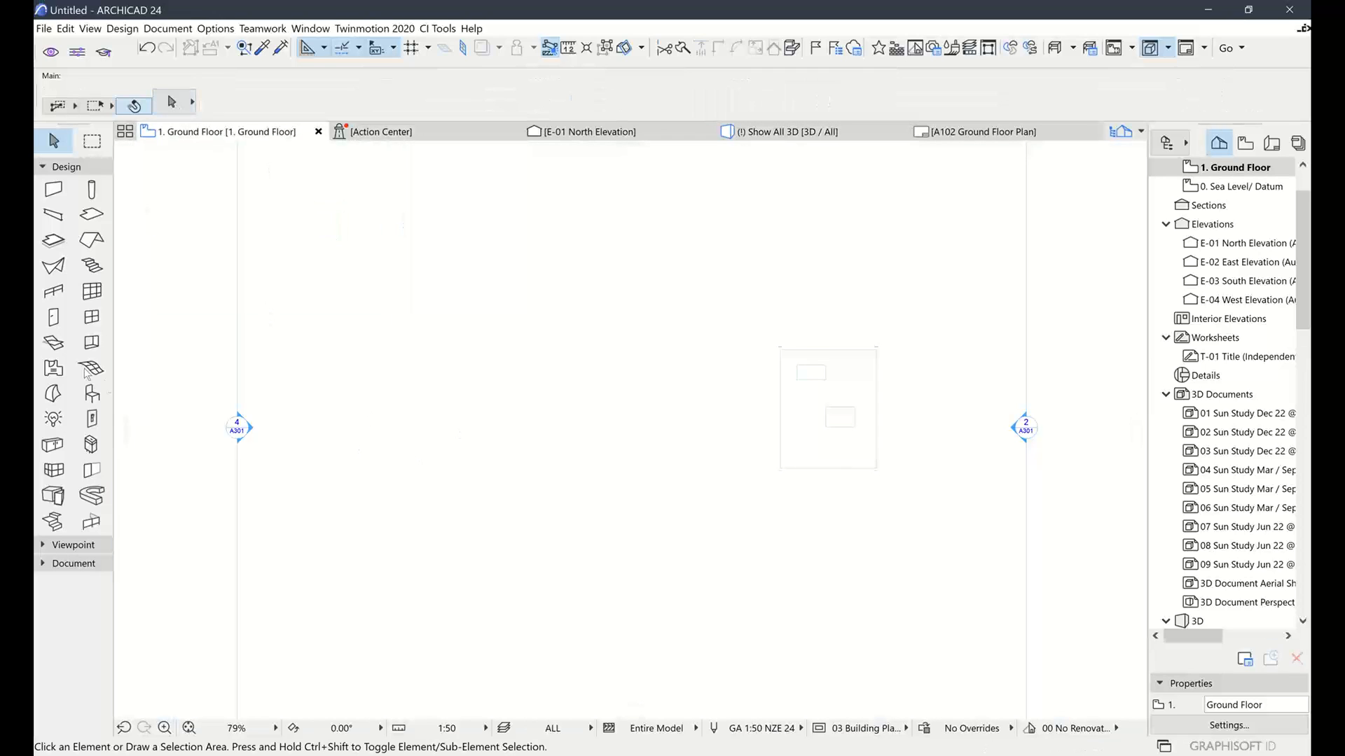
click(53, 446)
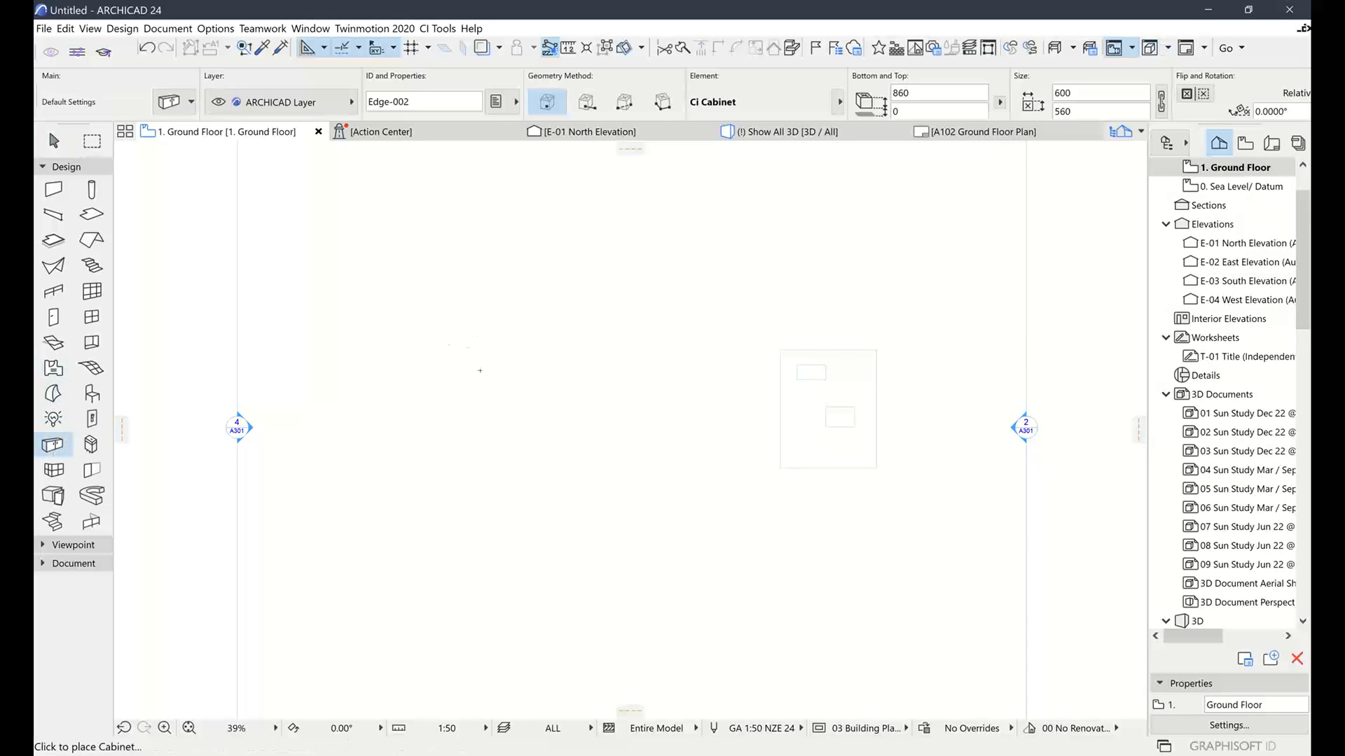
scroll(423, 383, up, 3)
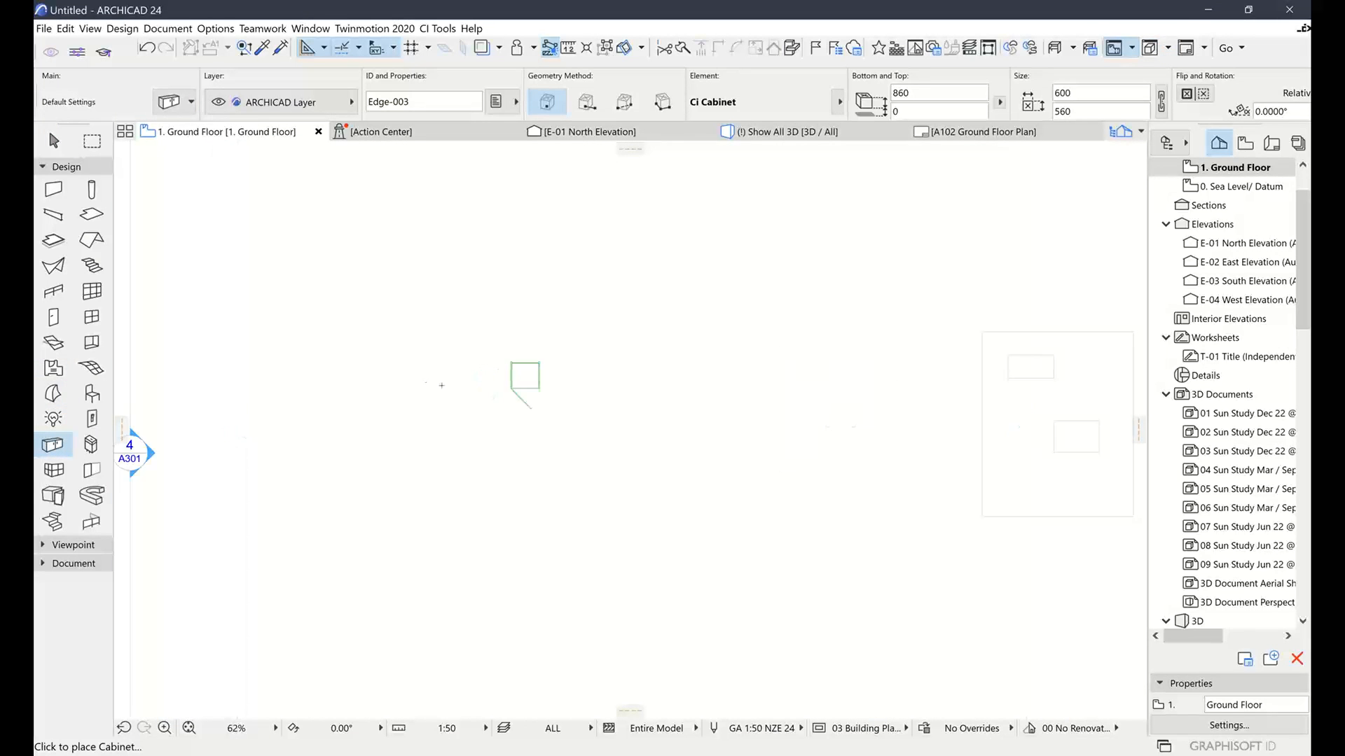
click(54, 142)
scroll(475, 372, up, 3)
scroll(560, 378, up, 2)
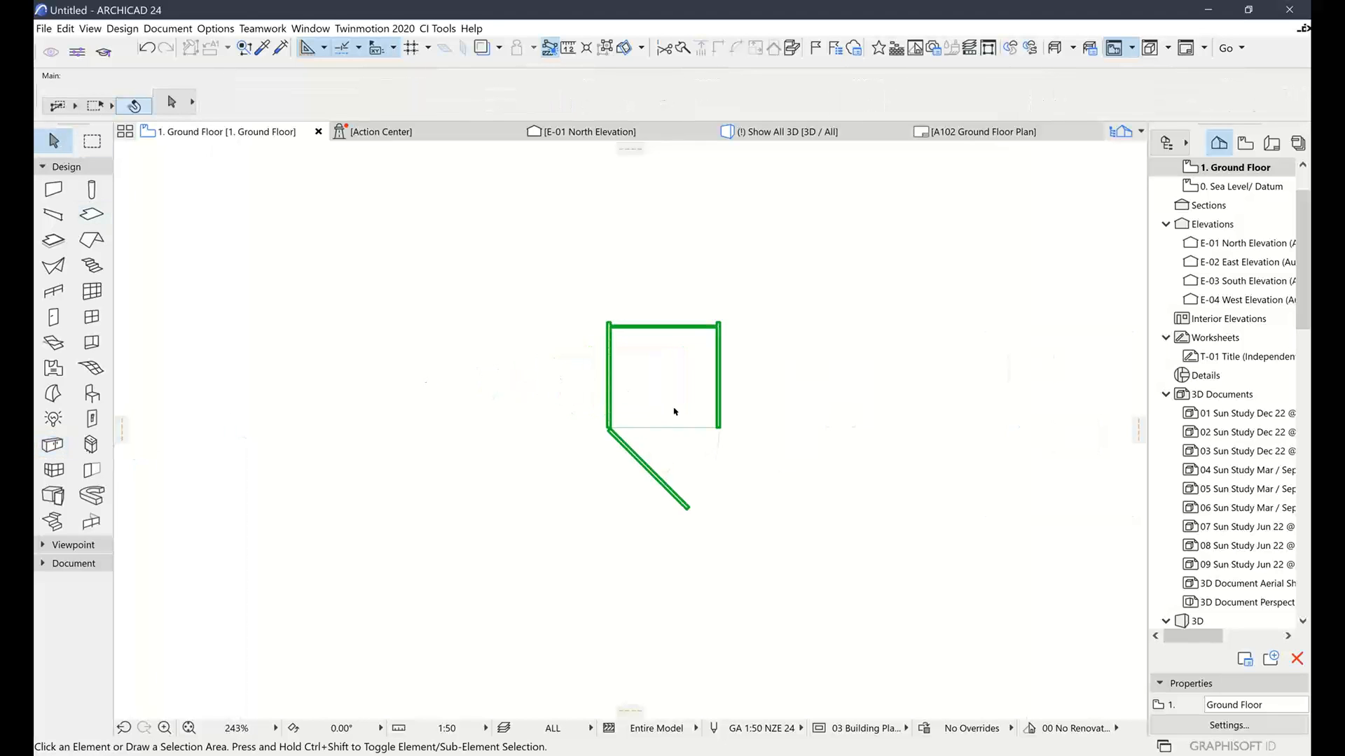
click(717, 328)
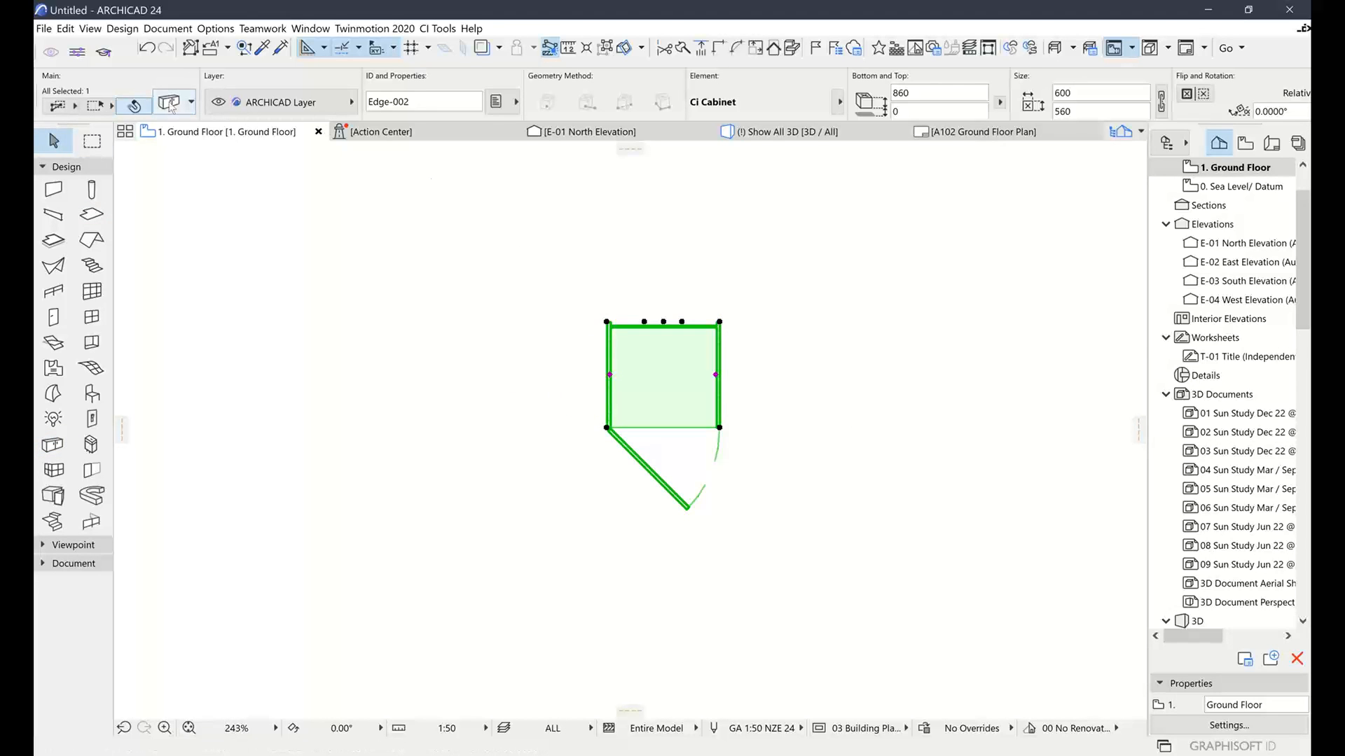
key(ctrl+t)
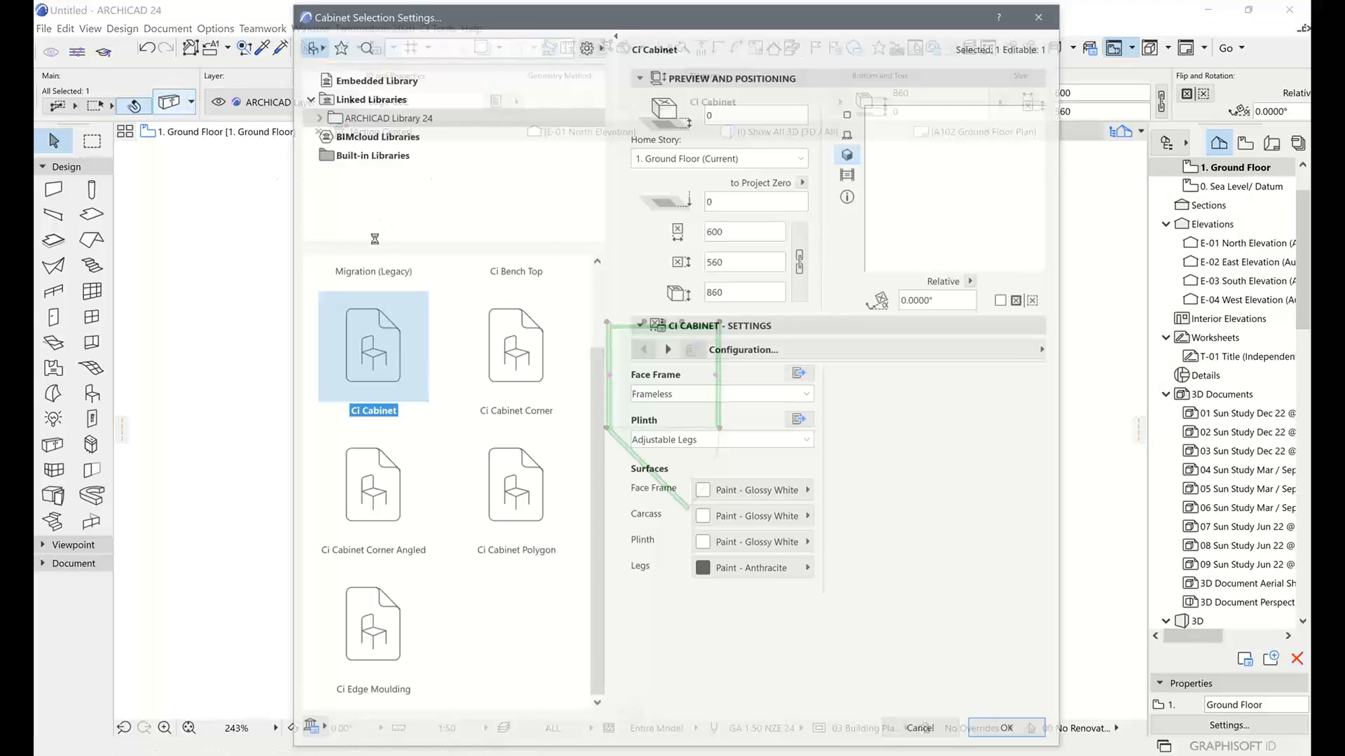
Under Modules > Available Fronts, set the shape to Custom Cabinet Door CD1 and apply it
click(845, 351)
click(1105, 425)
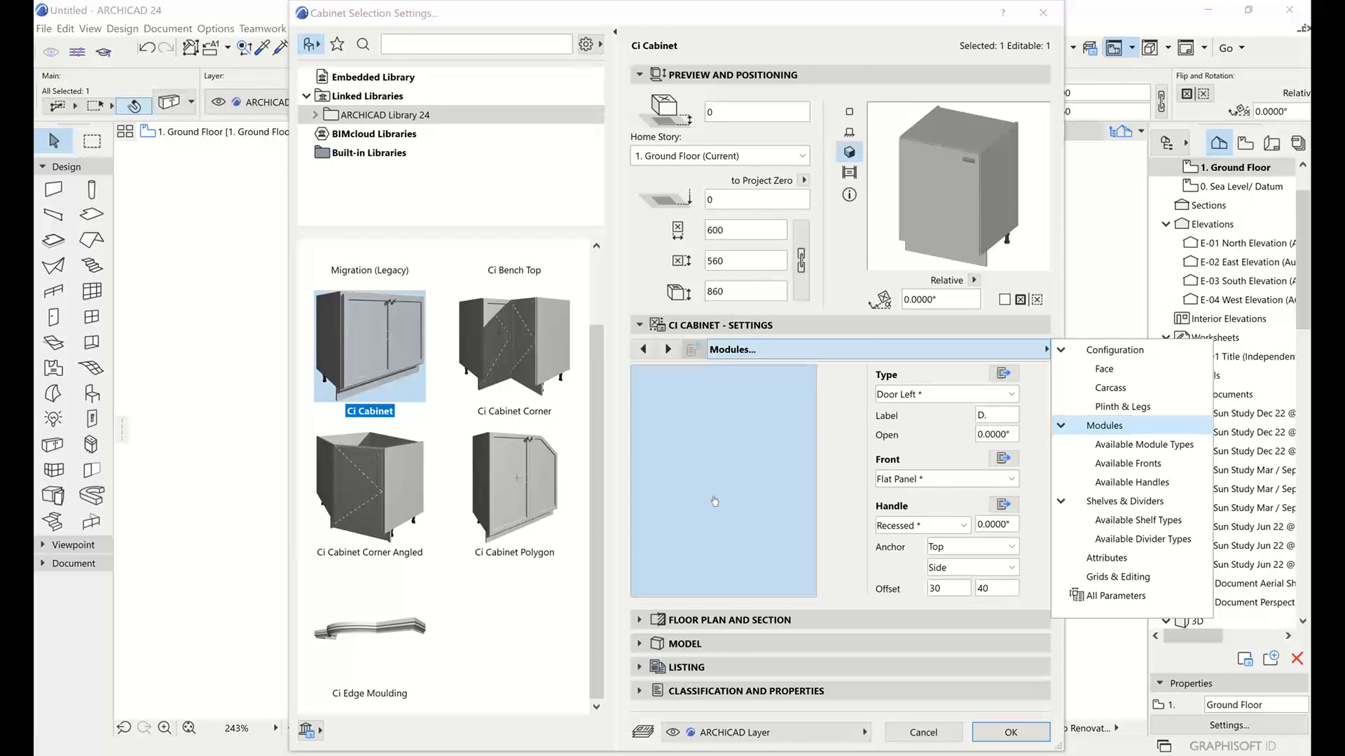
click(1003, 458)
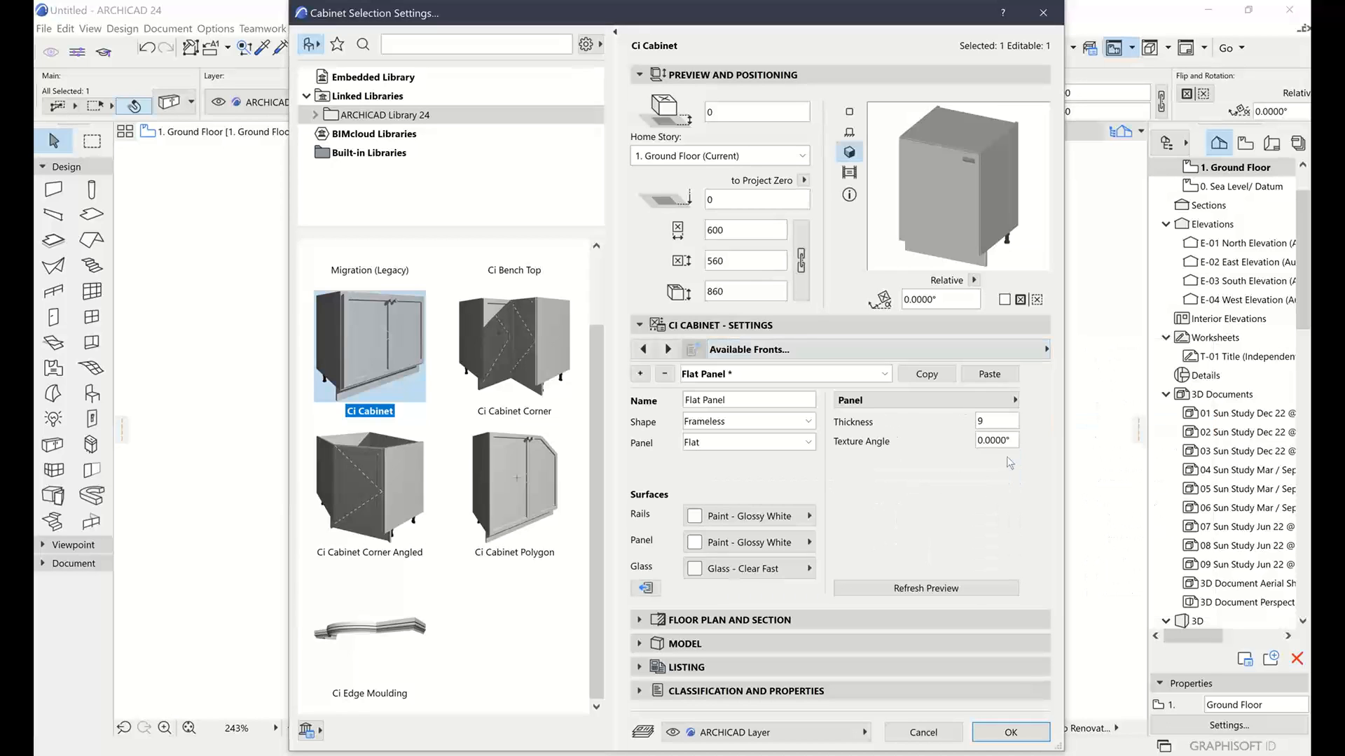
click(731, 421)
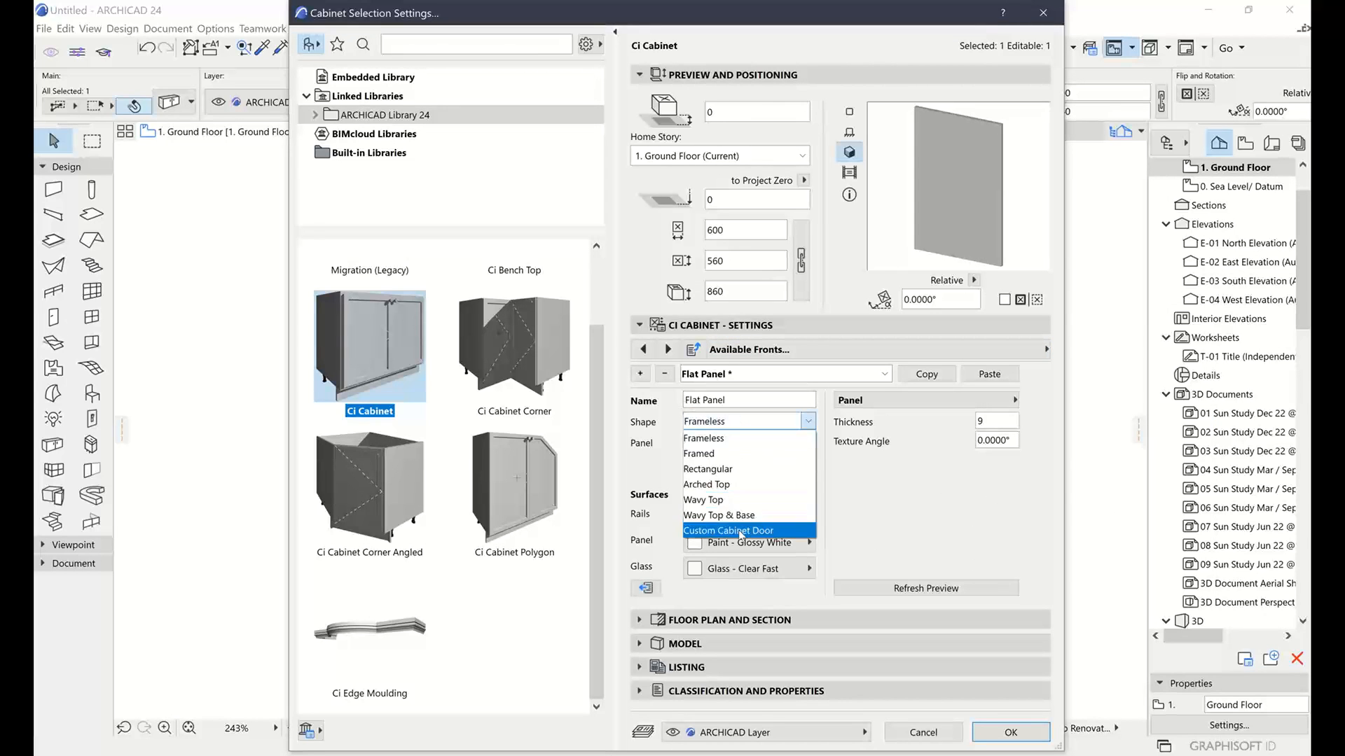
click(741, 531)
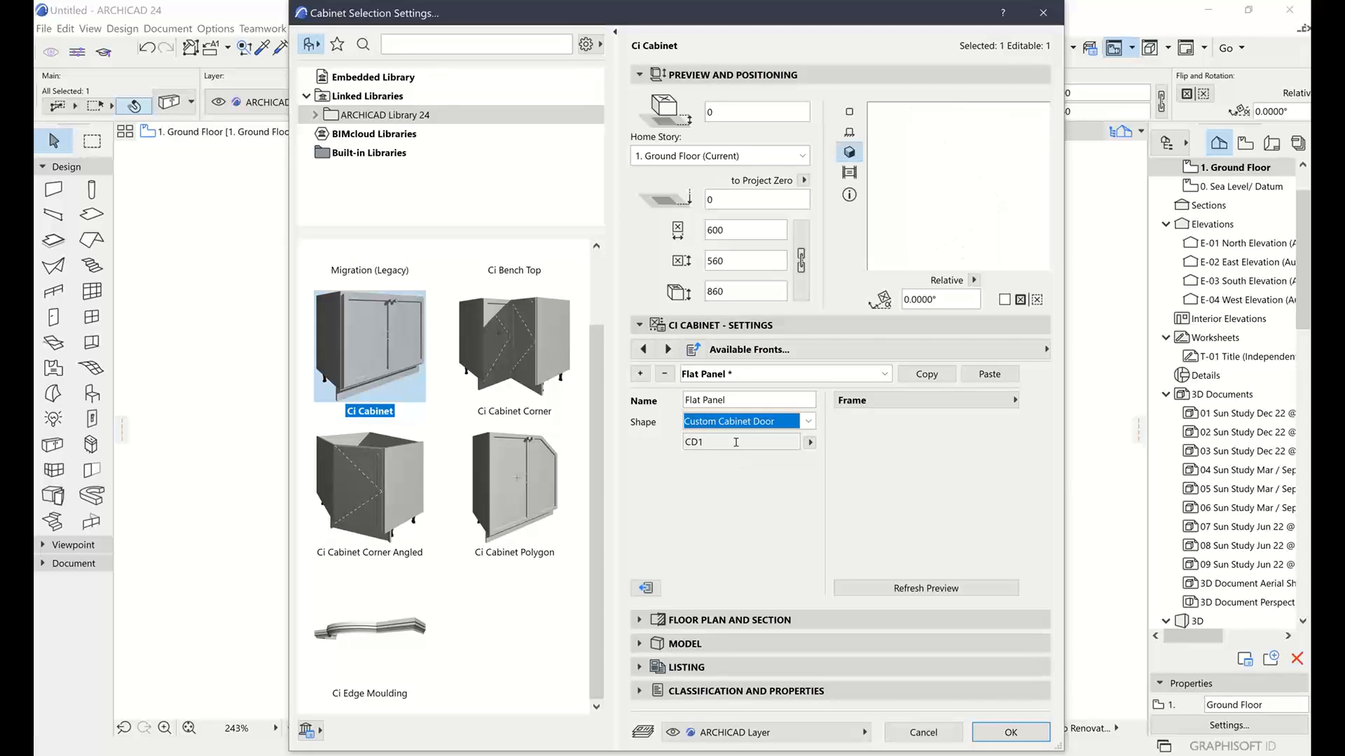
click(810, 442)
click(840, 445)
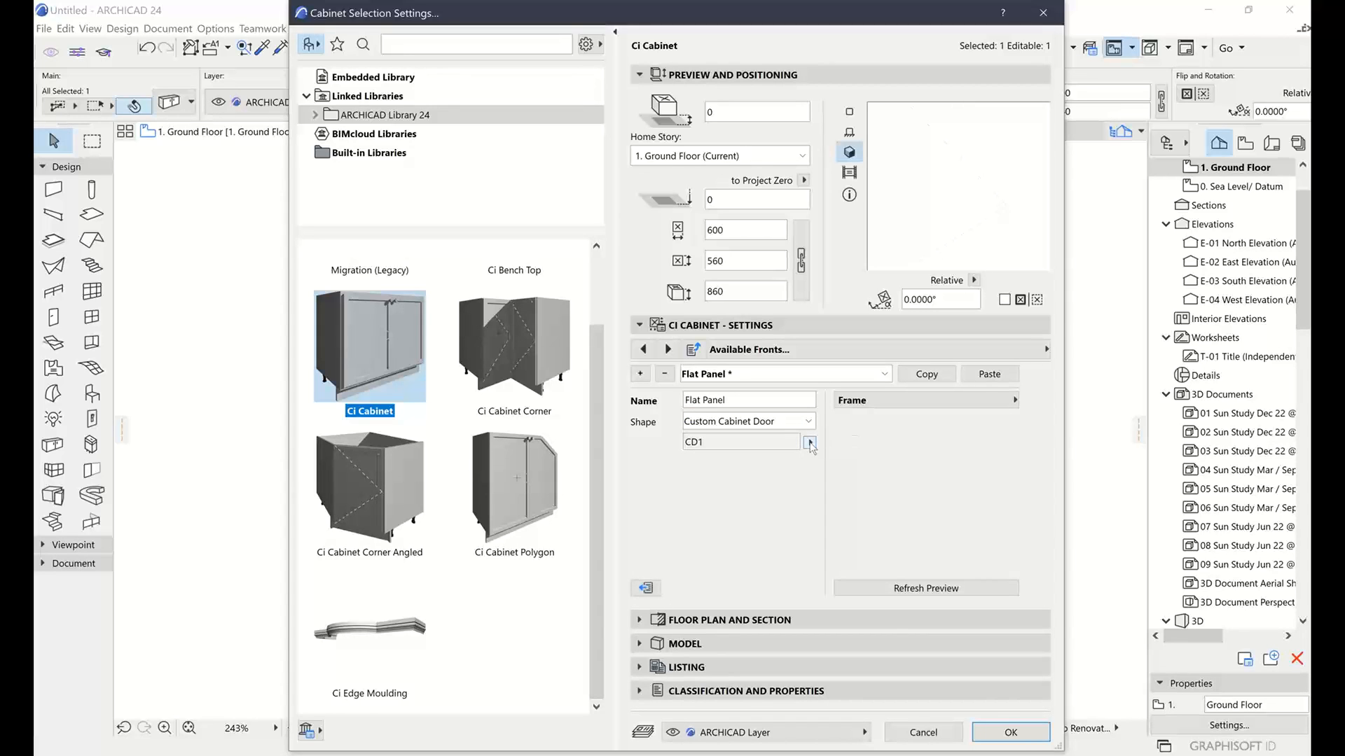
click(1011, 732)
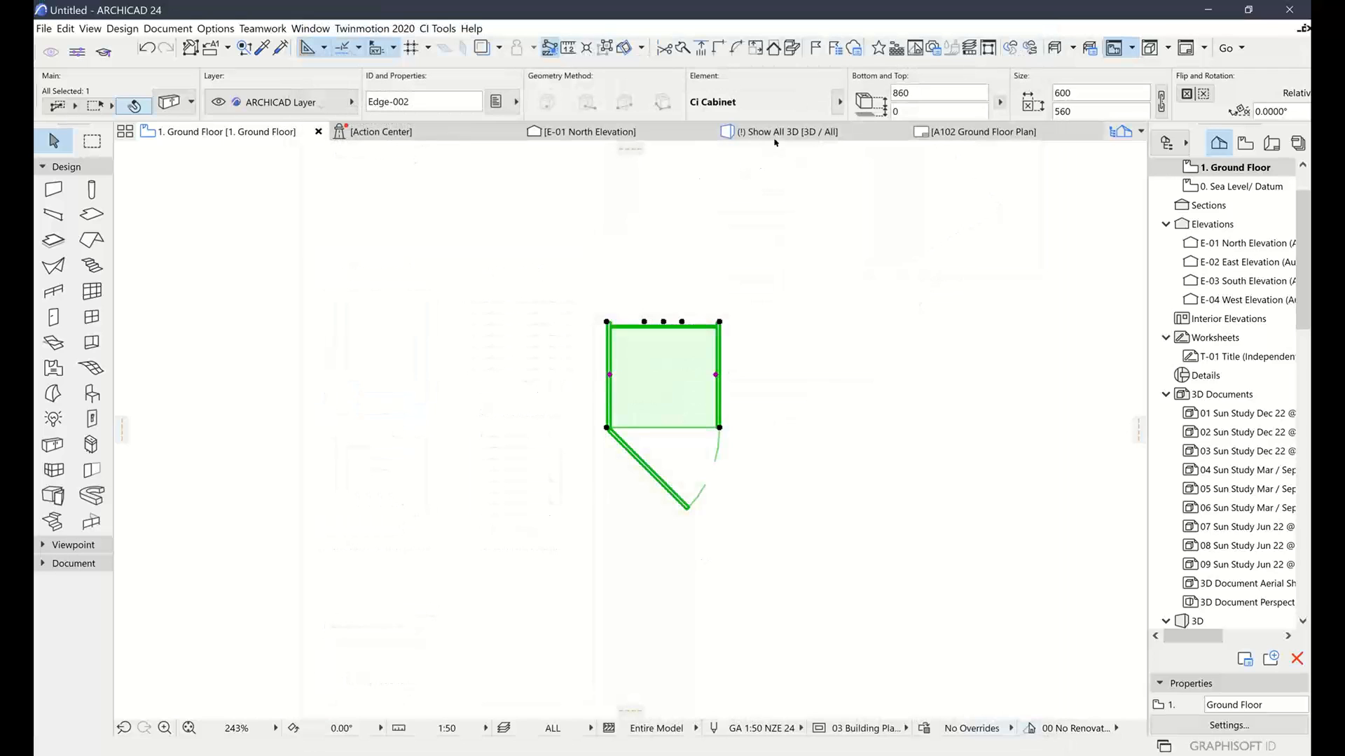
click(774, 133)
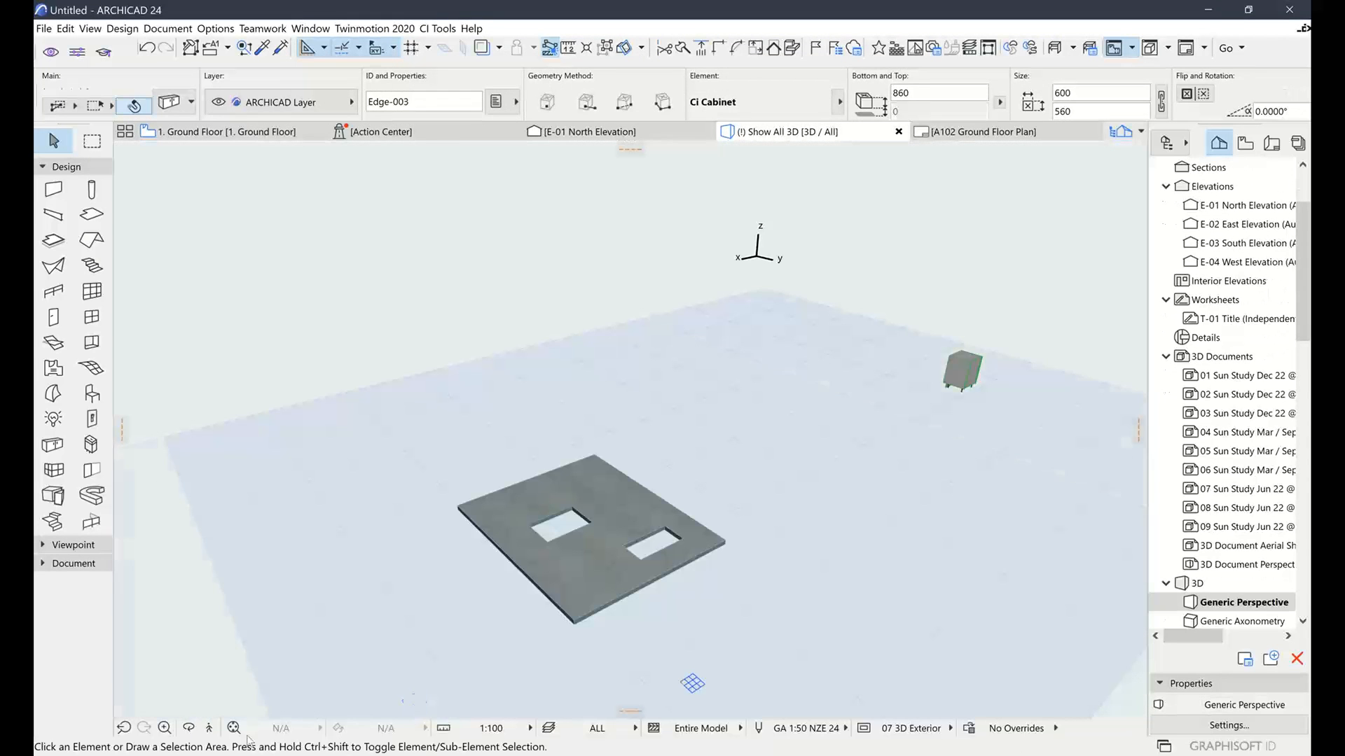
drag(467, 404, 444, 435)
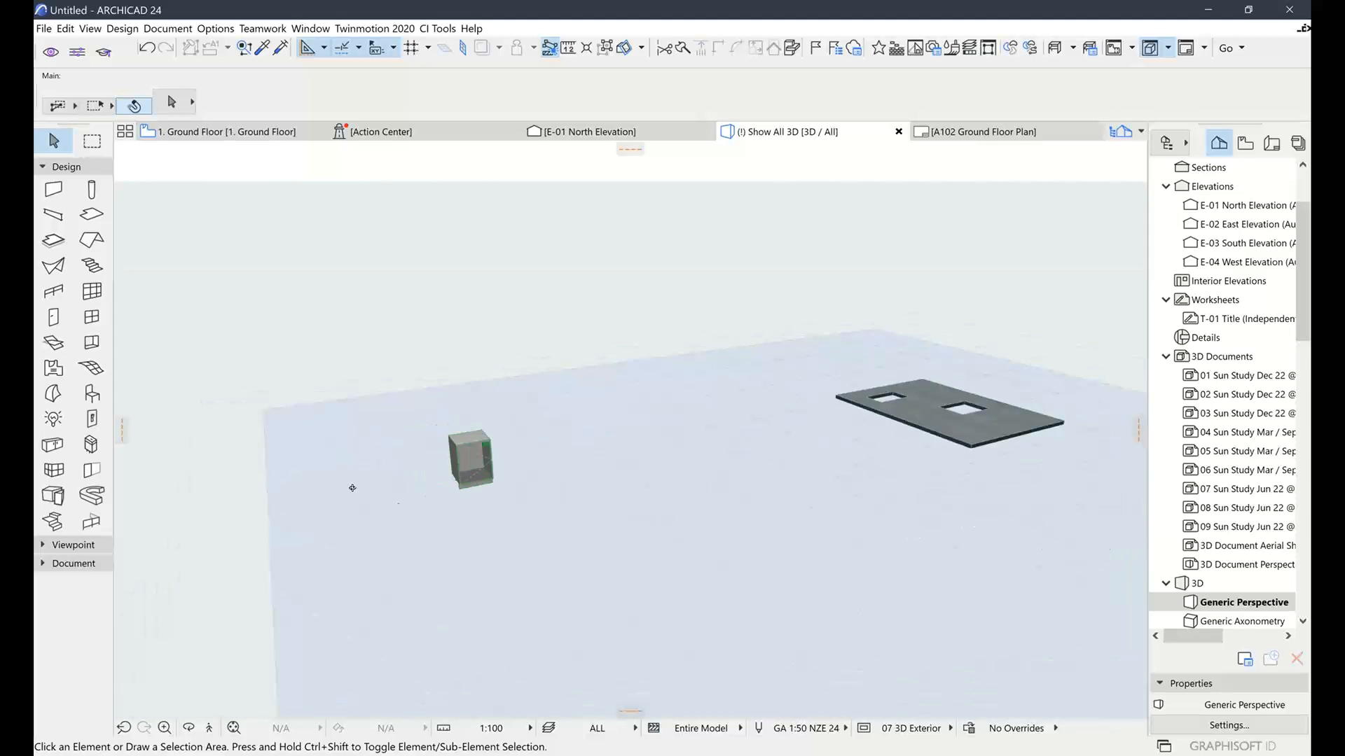
scroll(350, 486, up, 10)
scroll(526, 467, down, 8)
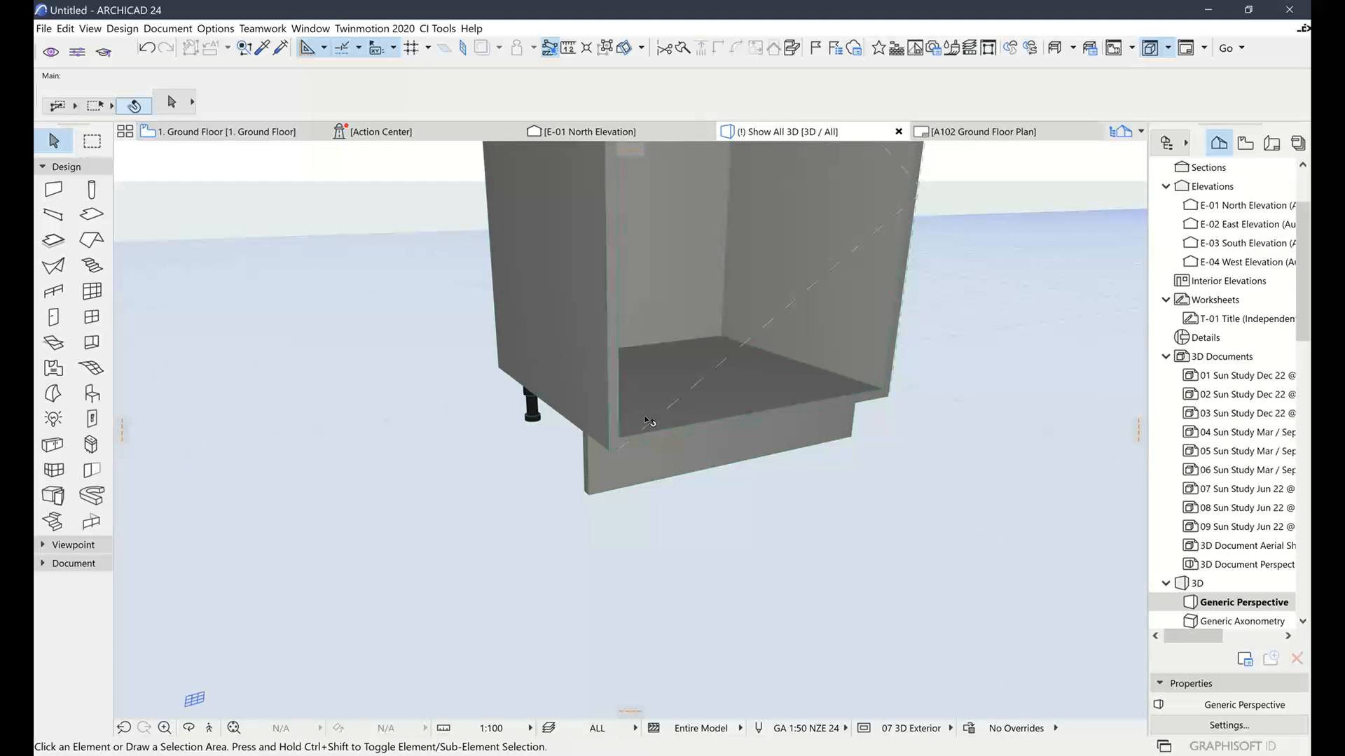
middle_drag(516, 524, 492, 542)
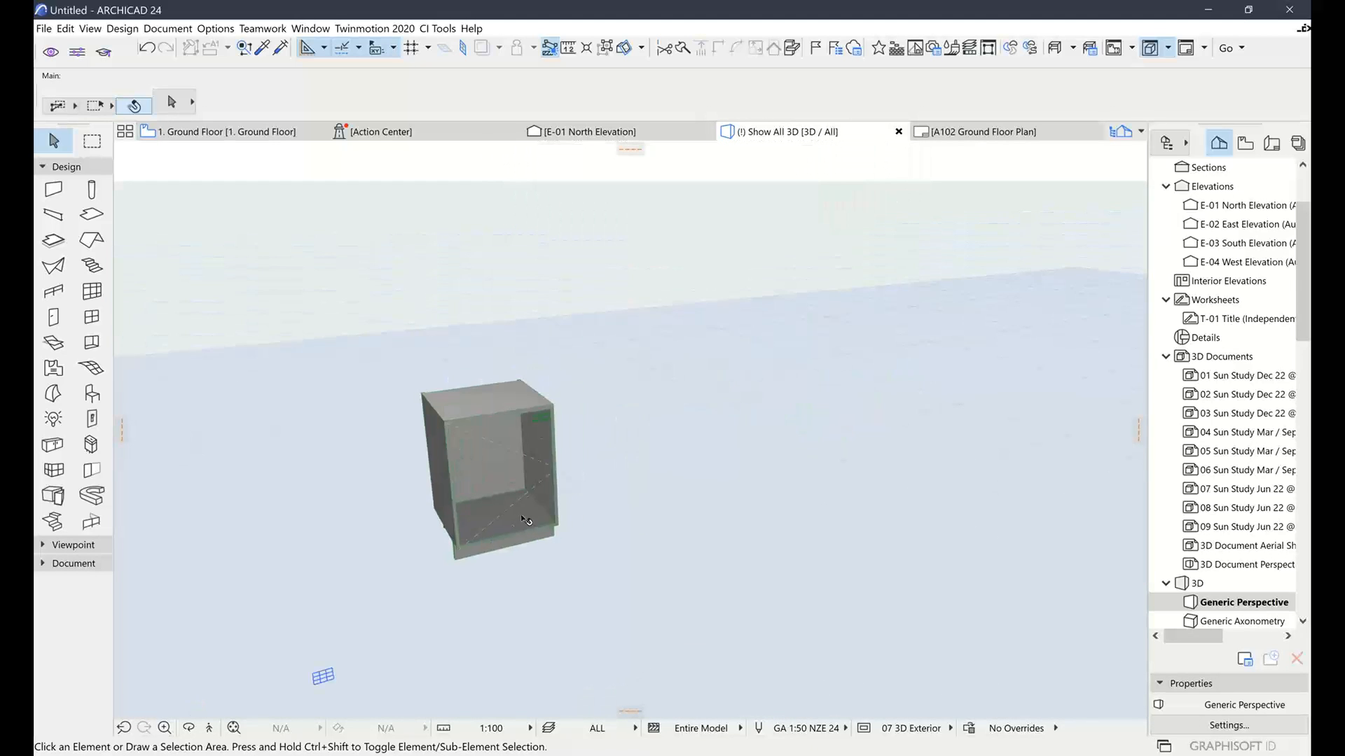
scroll(495, 514, down, 1)
scroll(492, 512, up, 3)
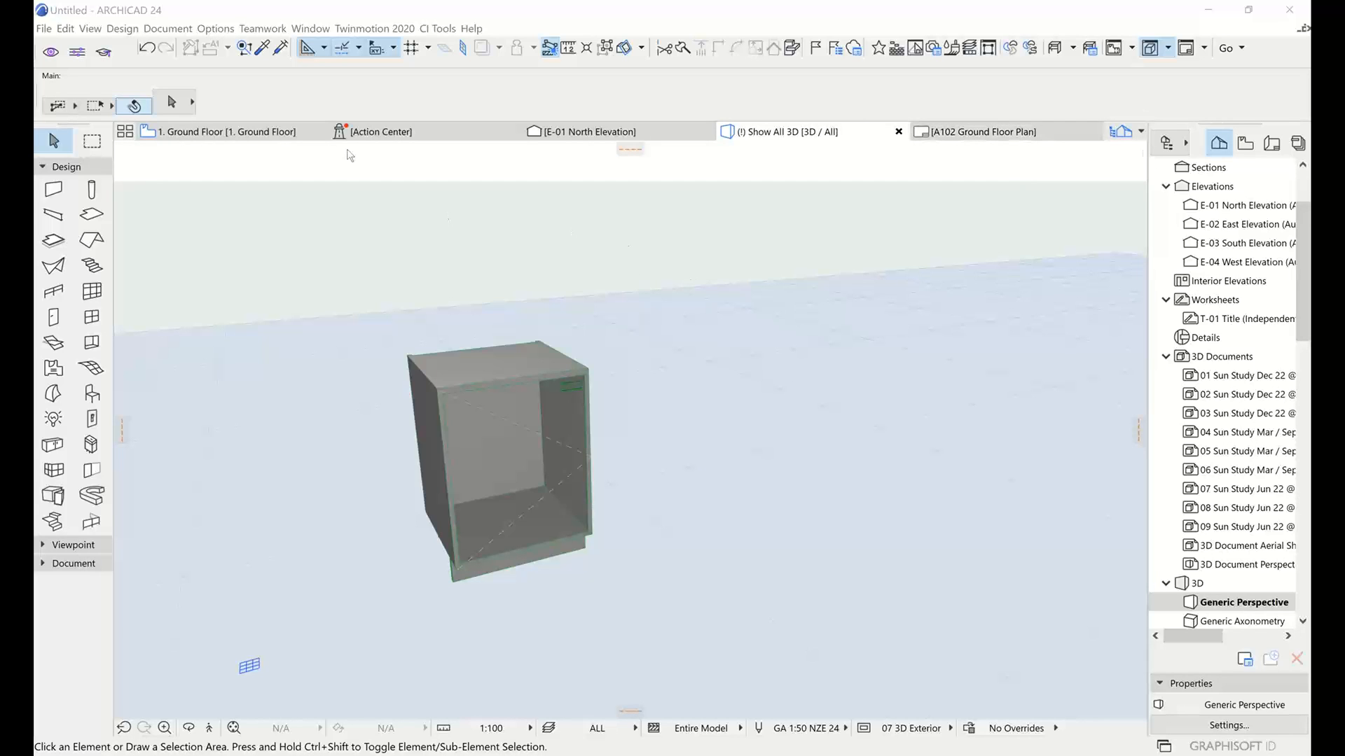
click(240, 132)
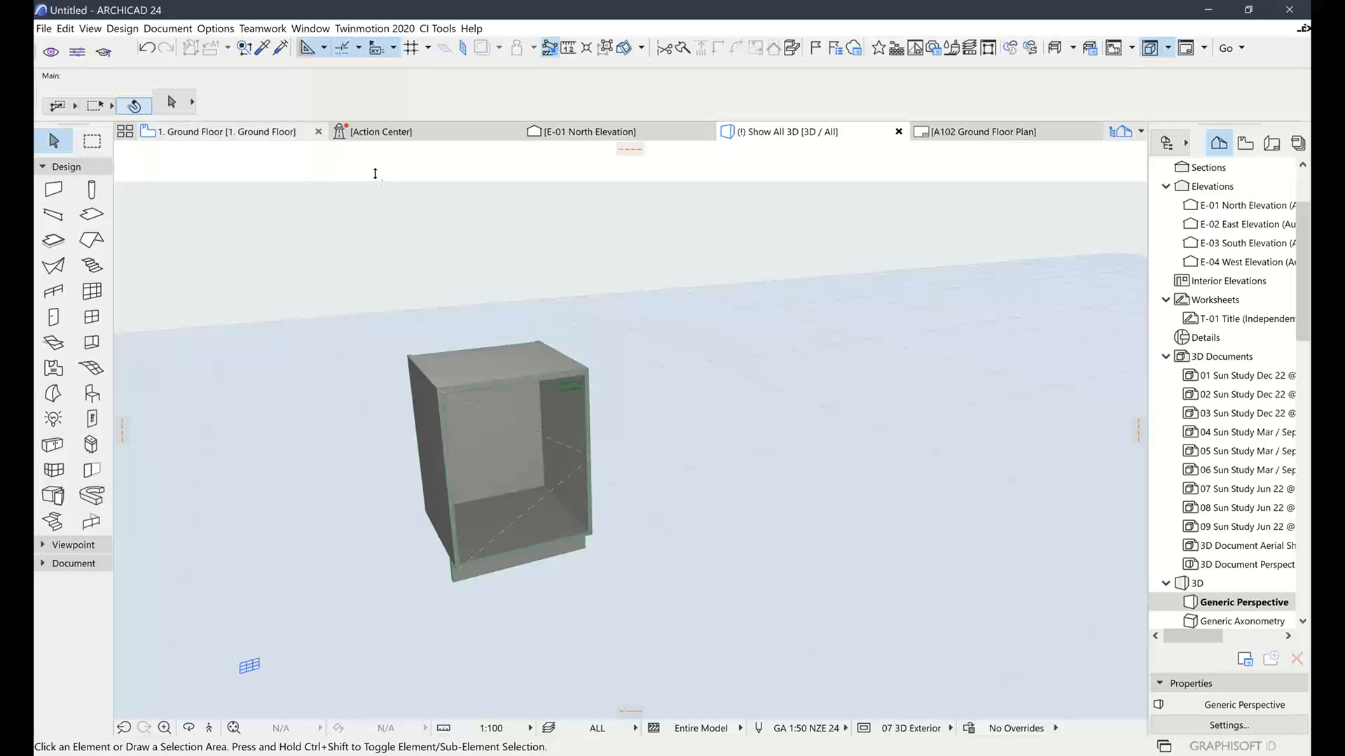
click(222, 133)
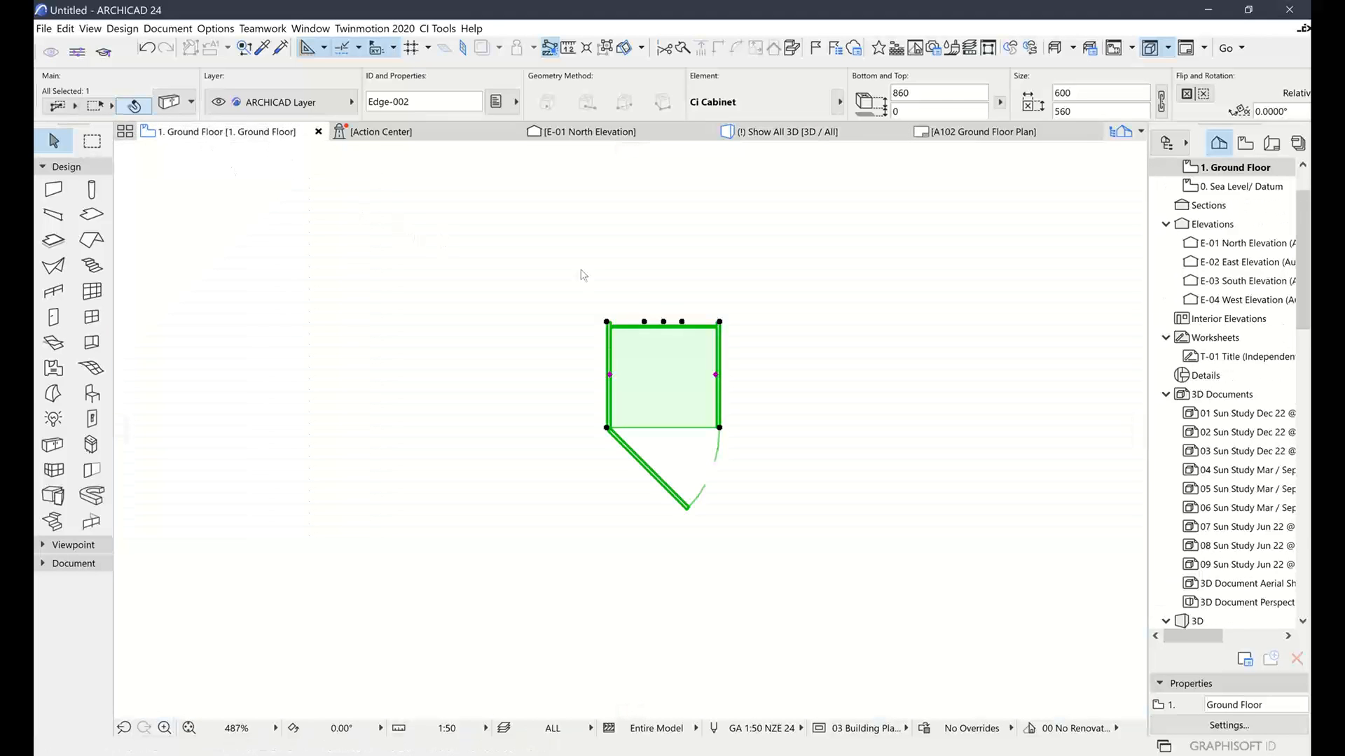
Deselect the cabinet and open the Library Manager from the File menu
click(673, 270)
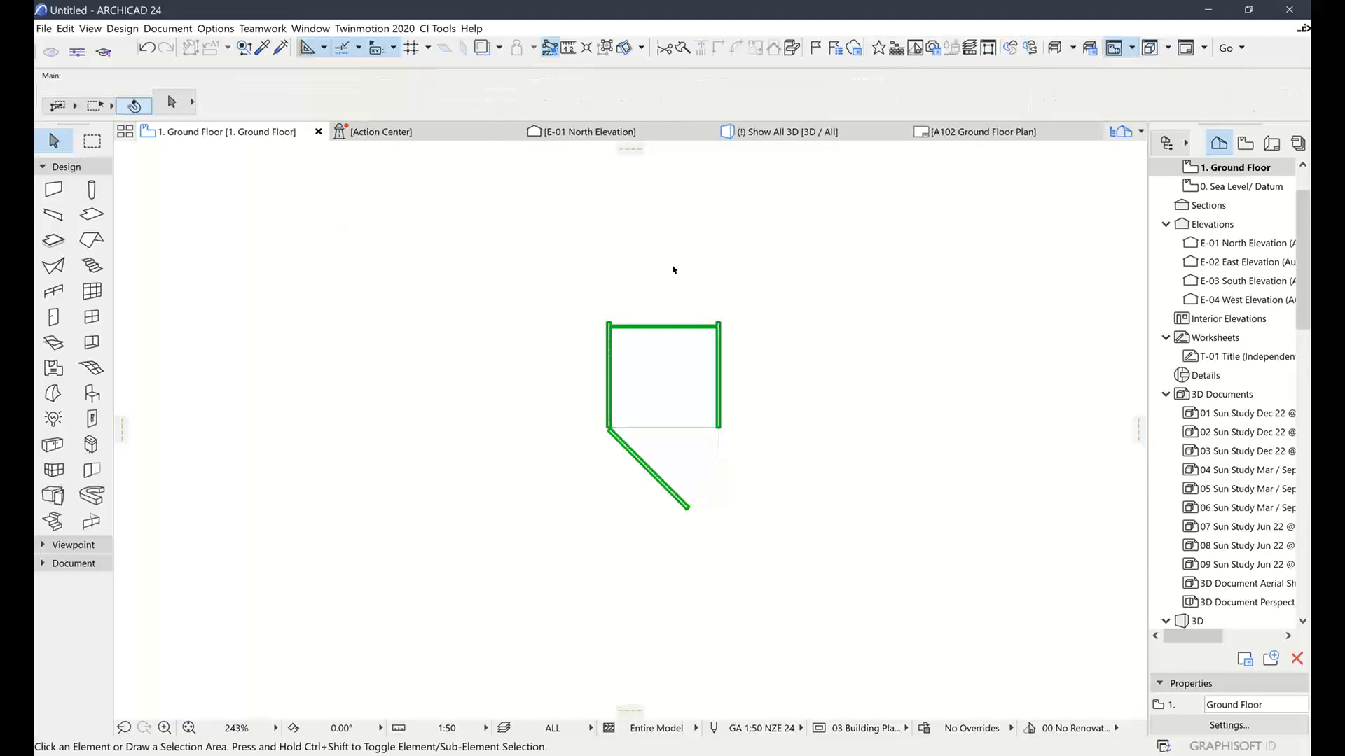
click(43, 28)
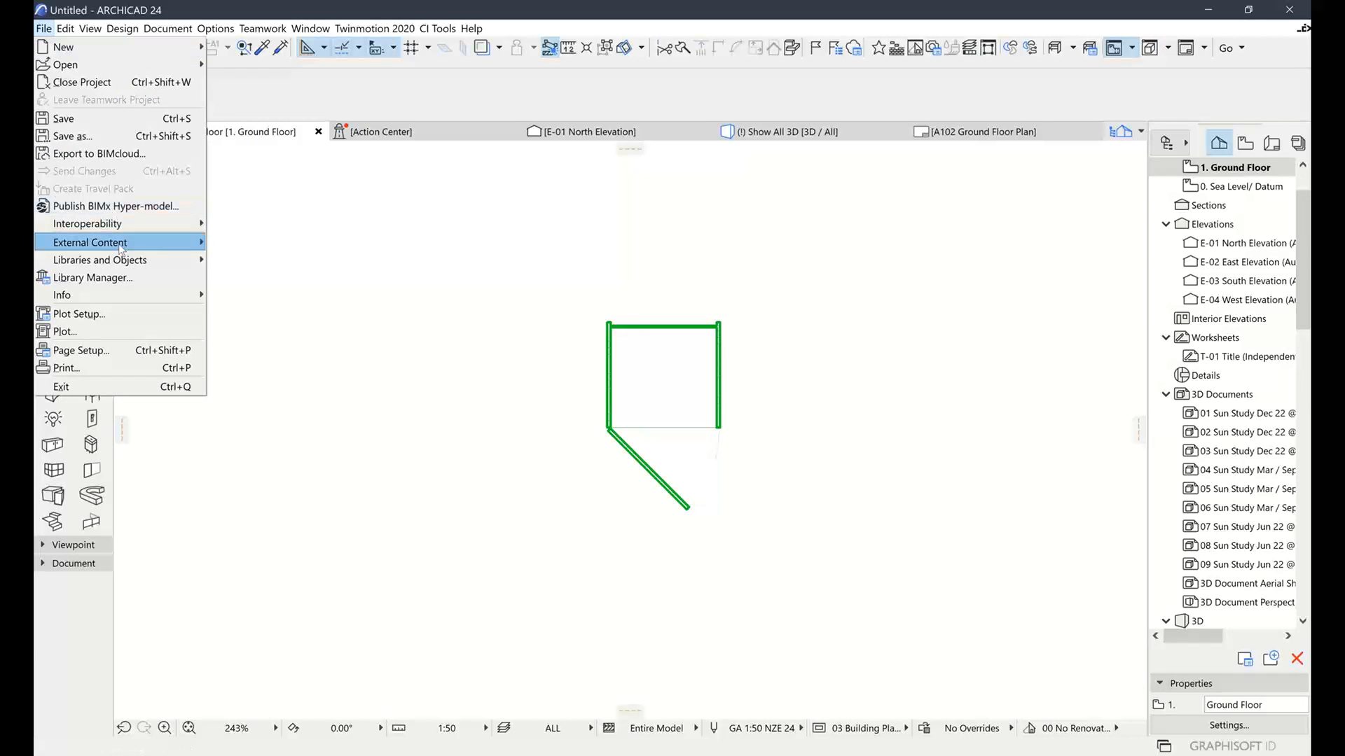
click(110, 278)
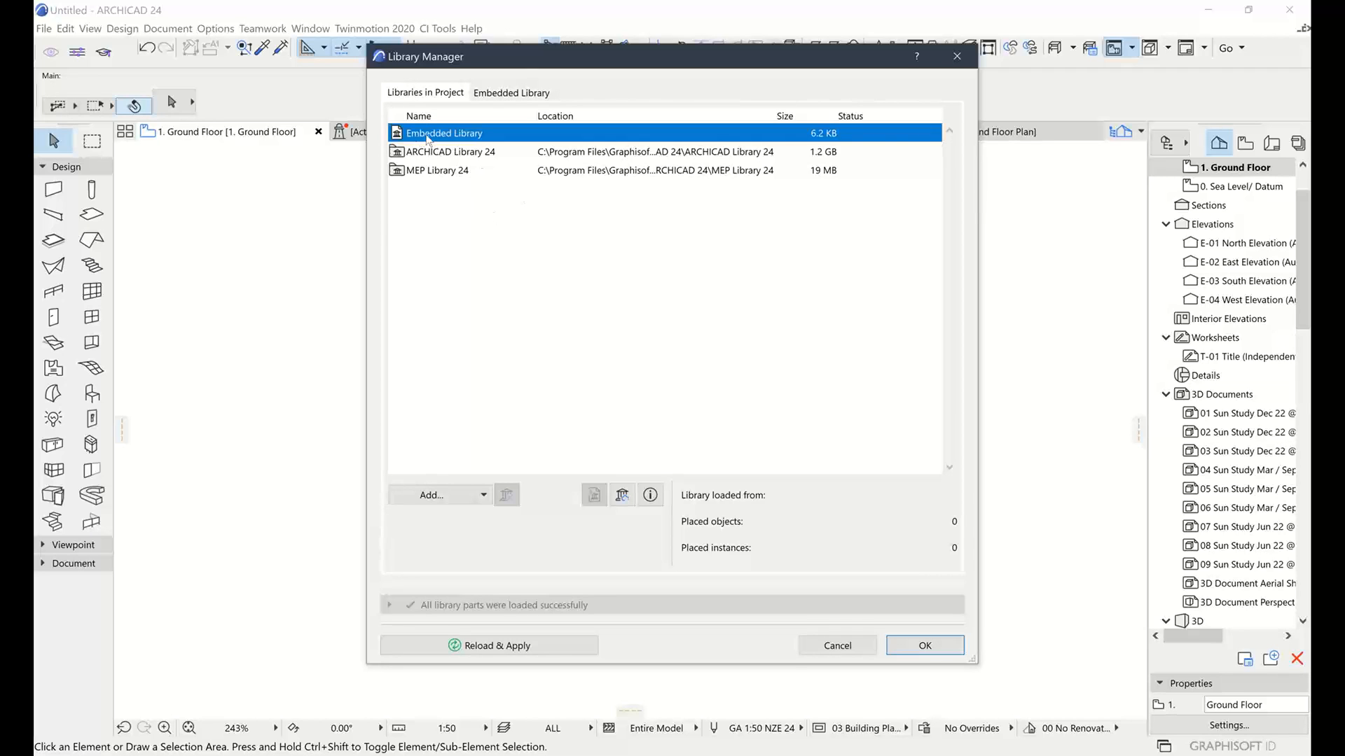
Select CD1.gsm in the Embedded Library, cancelling the add-file and move operations
click(494, 94)
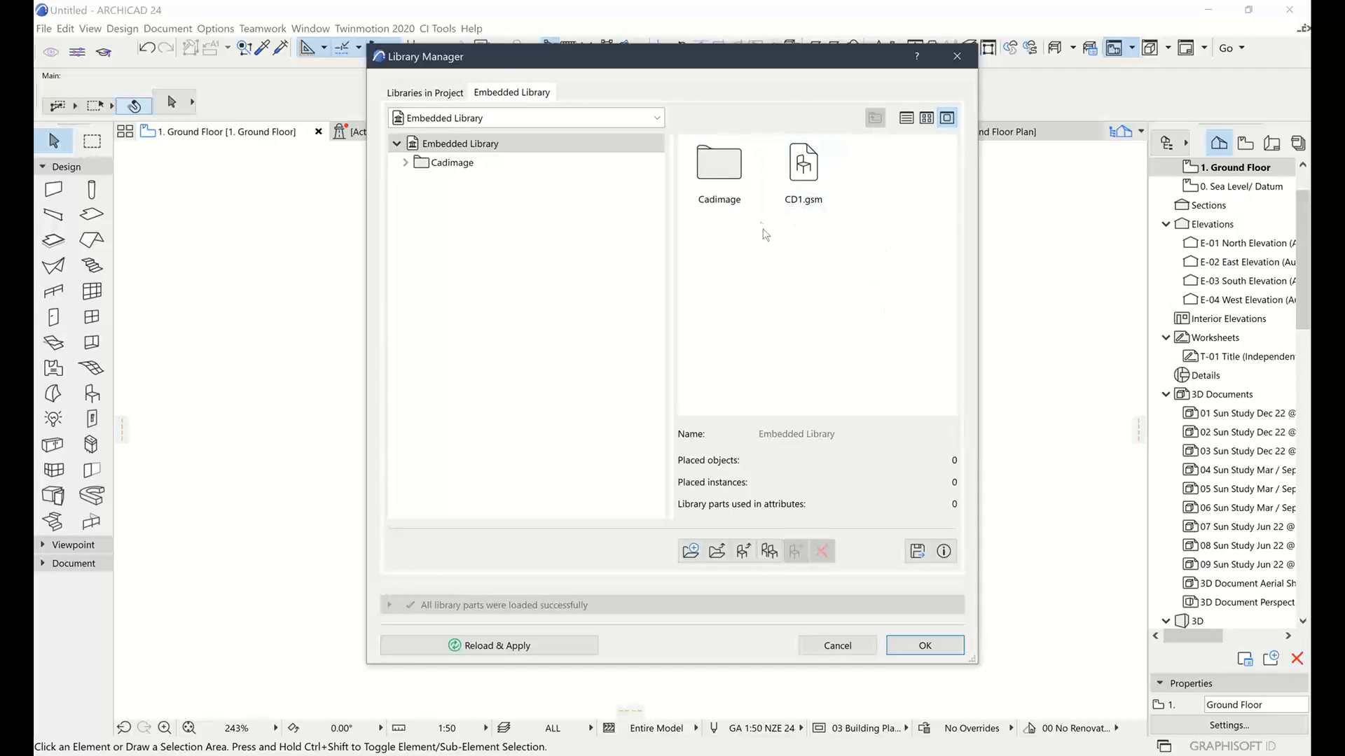
click(809, 164)
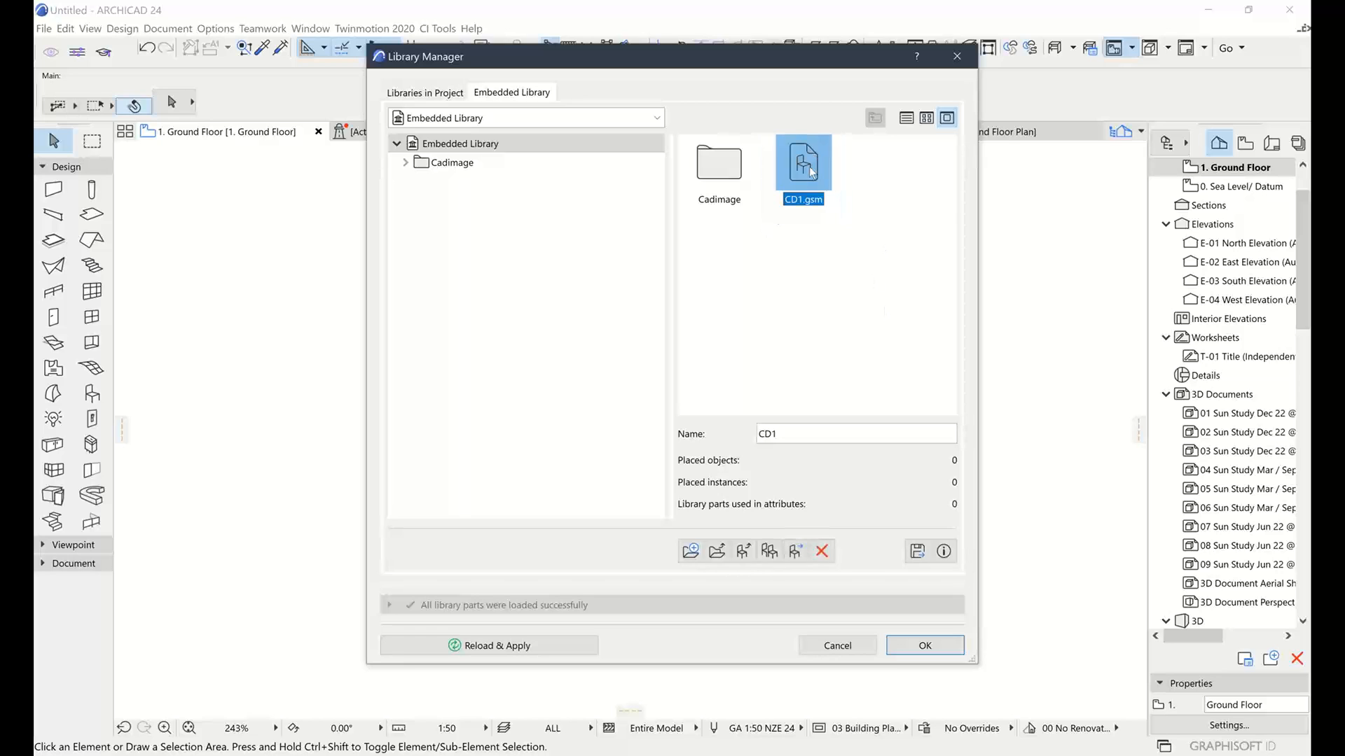
click(743, 552)
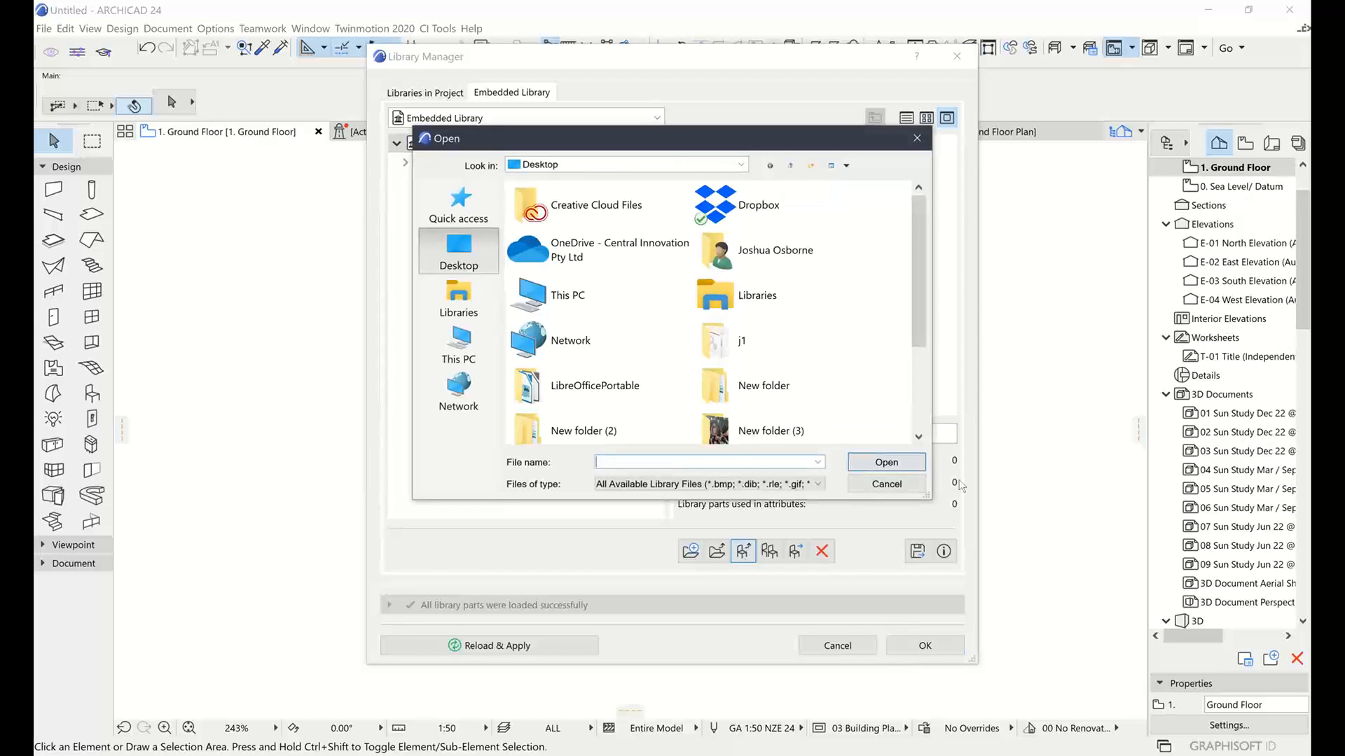
click(879, 484)
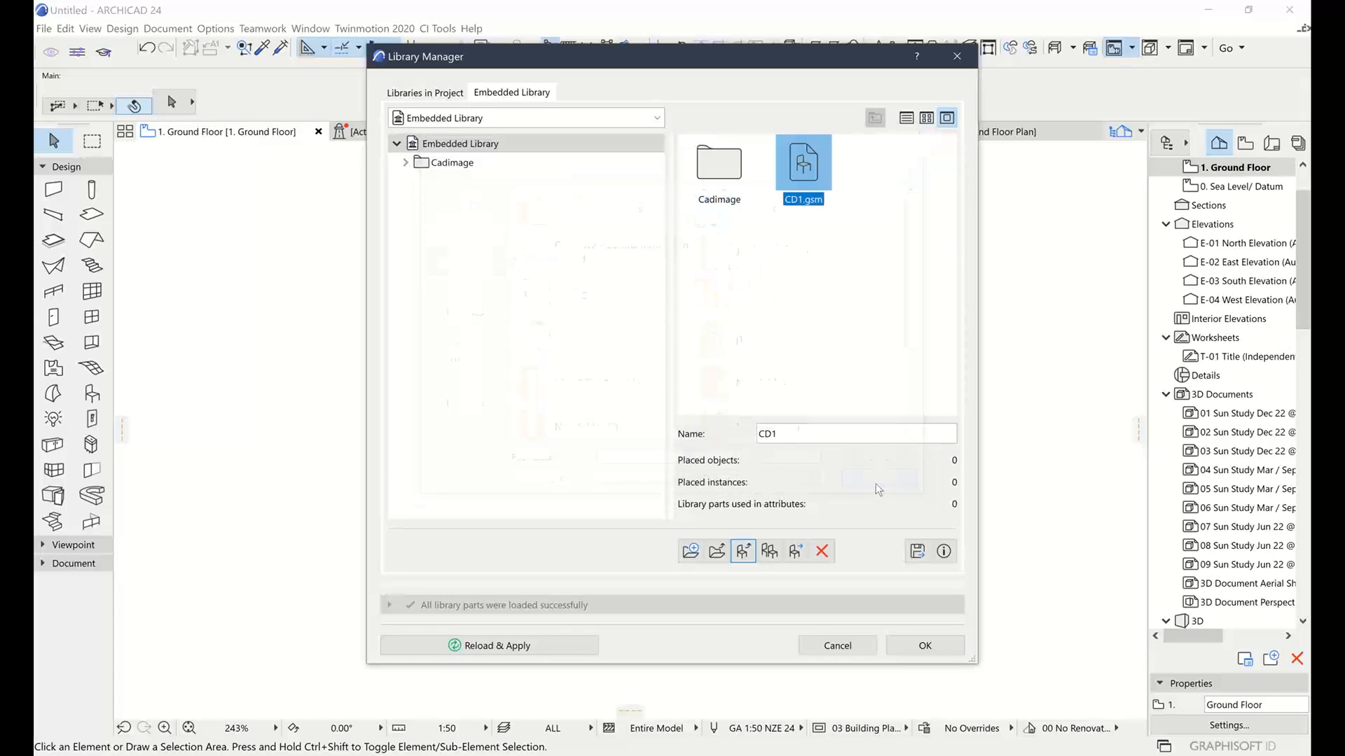
click(796, 552)
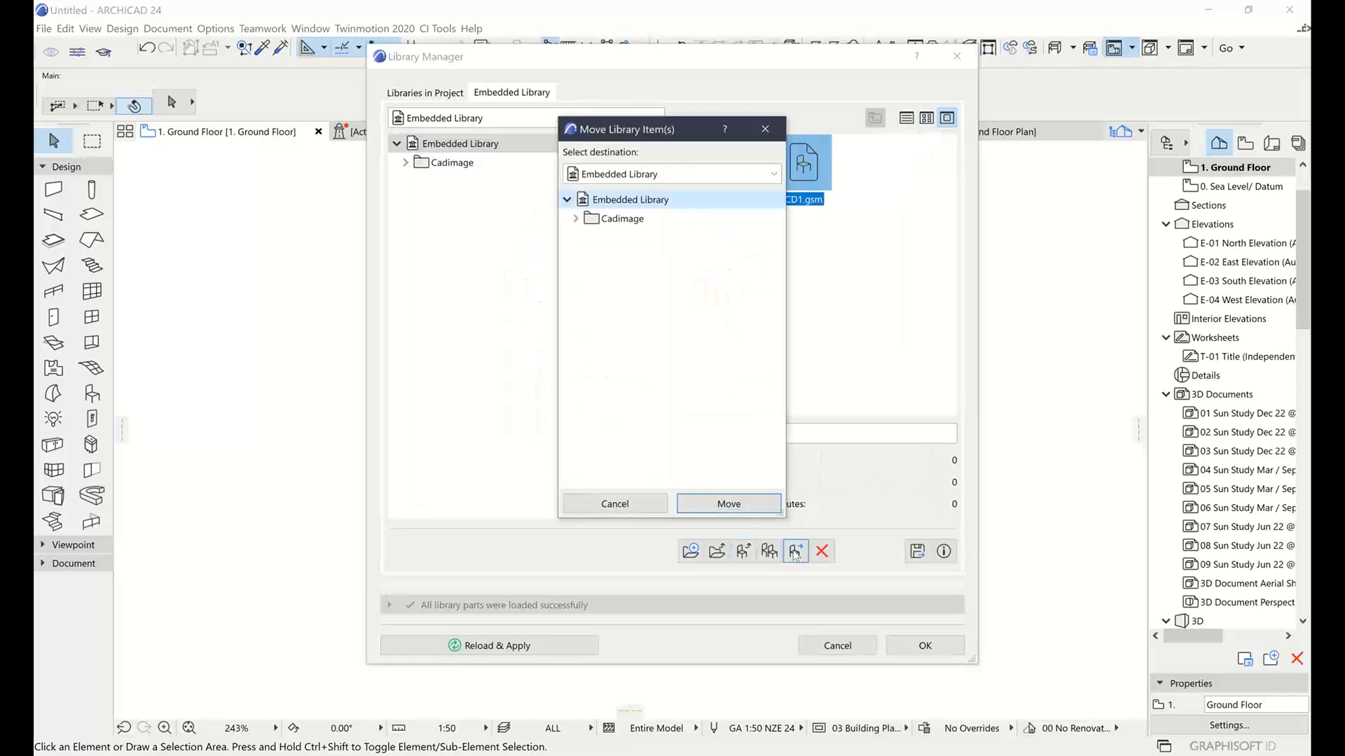
click(705, 177)
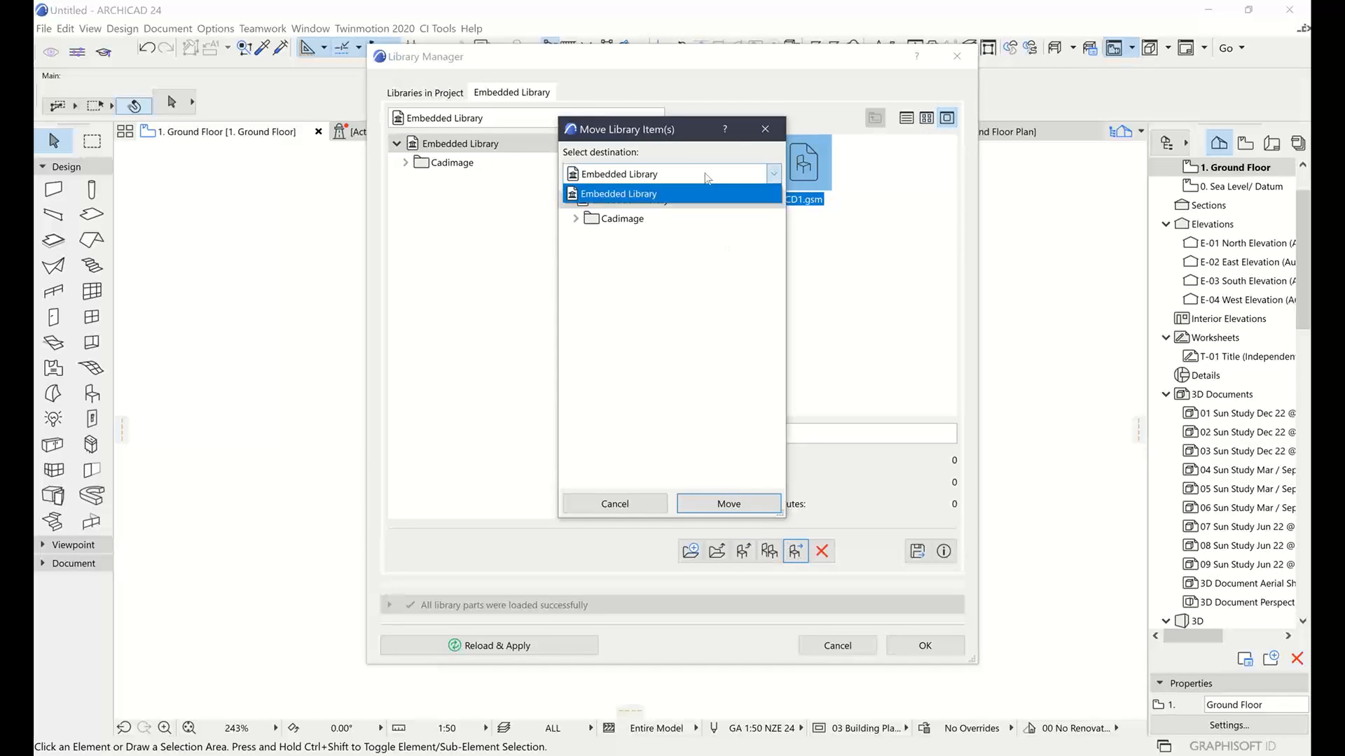
click(706, 177)
click(639, 505)
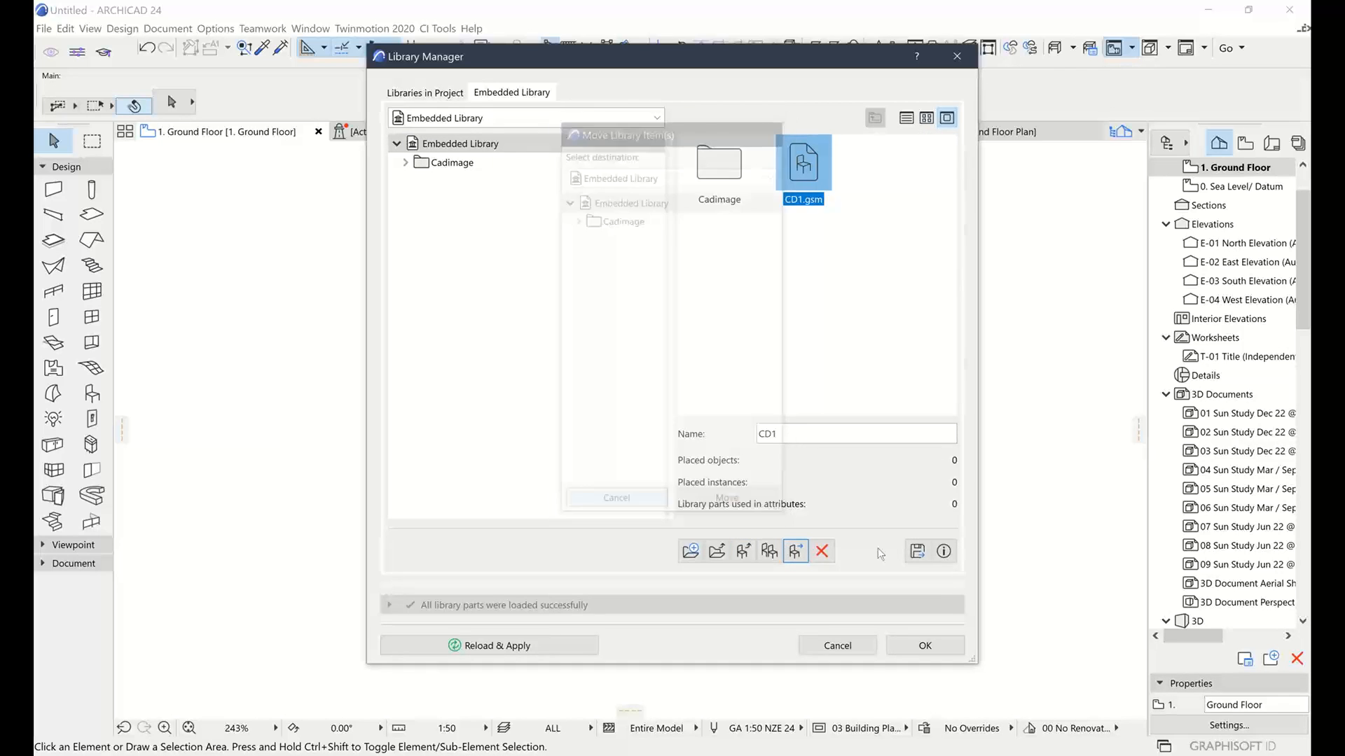
Cancel exporting CD1.gsm to a folder and close the Library Manager
click(918, 551)
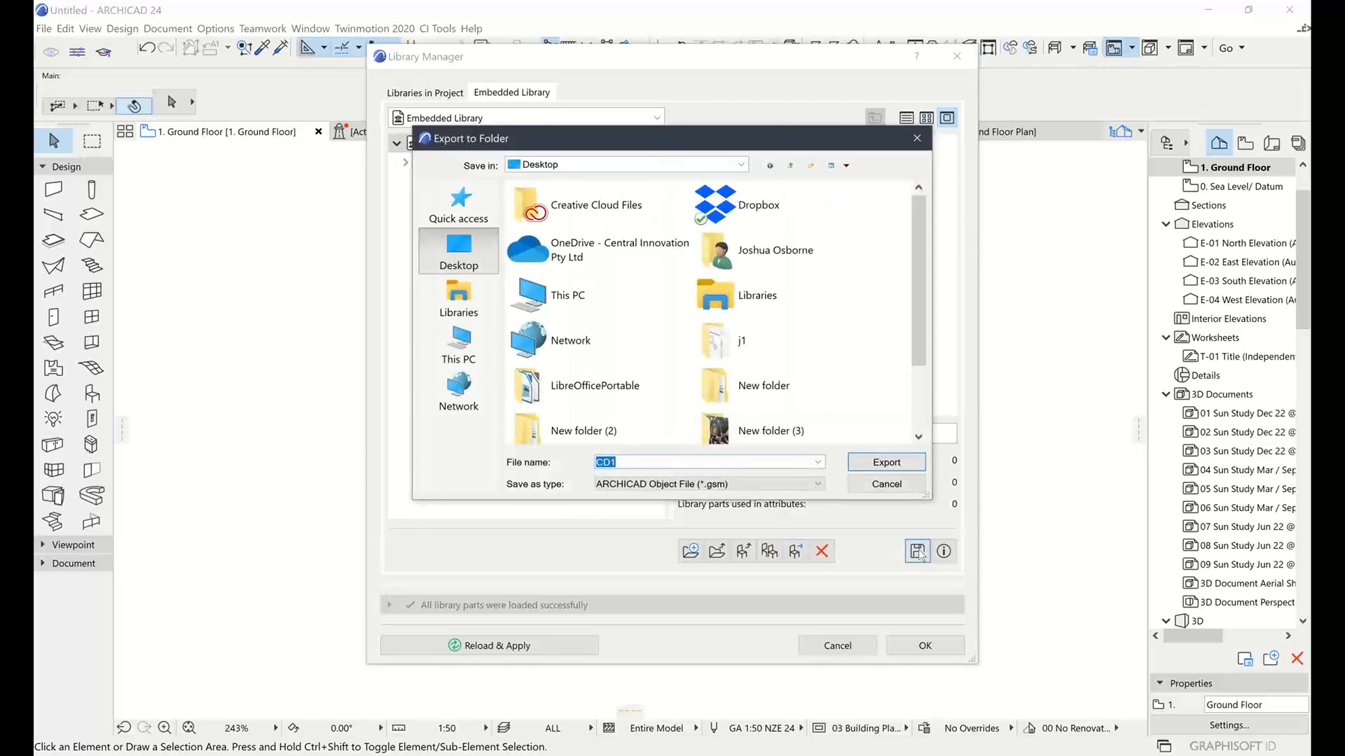
click(887, 485)
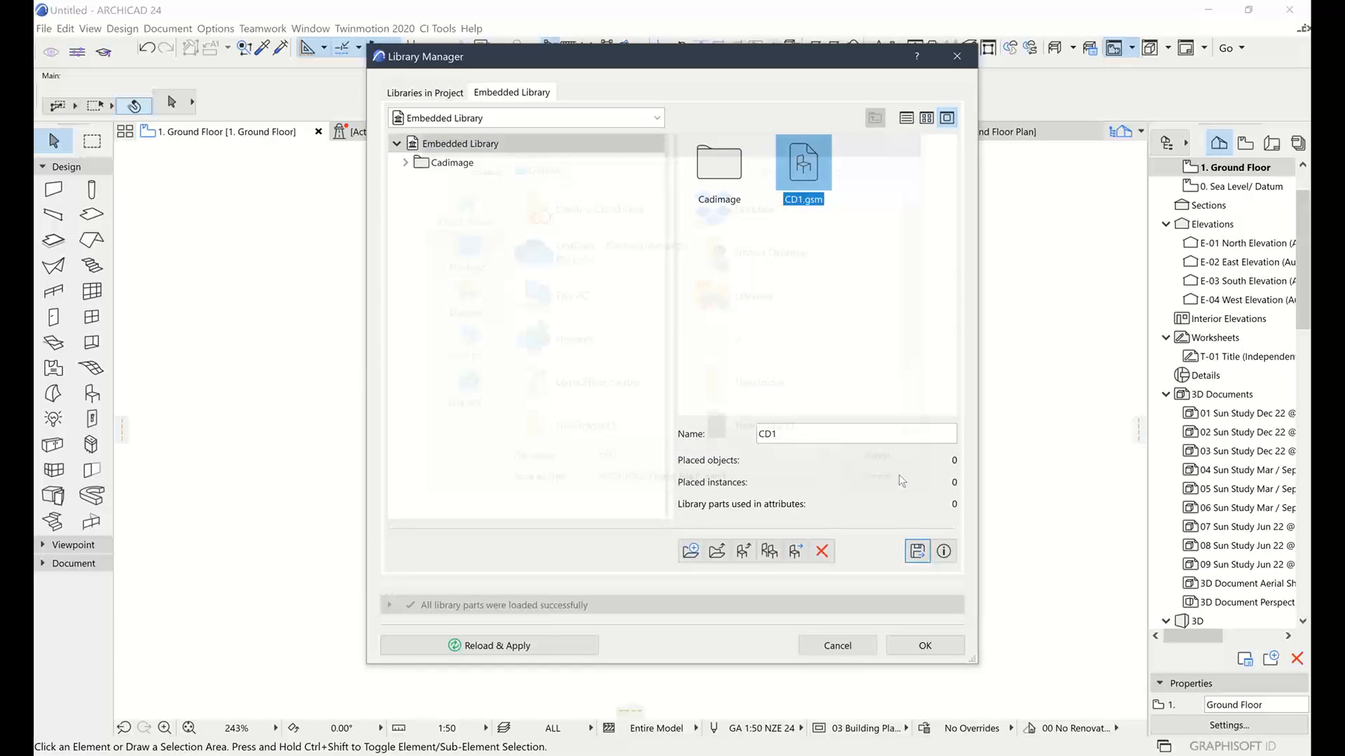
click(917, 551)
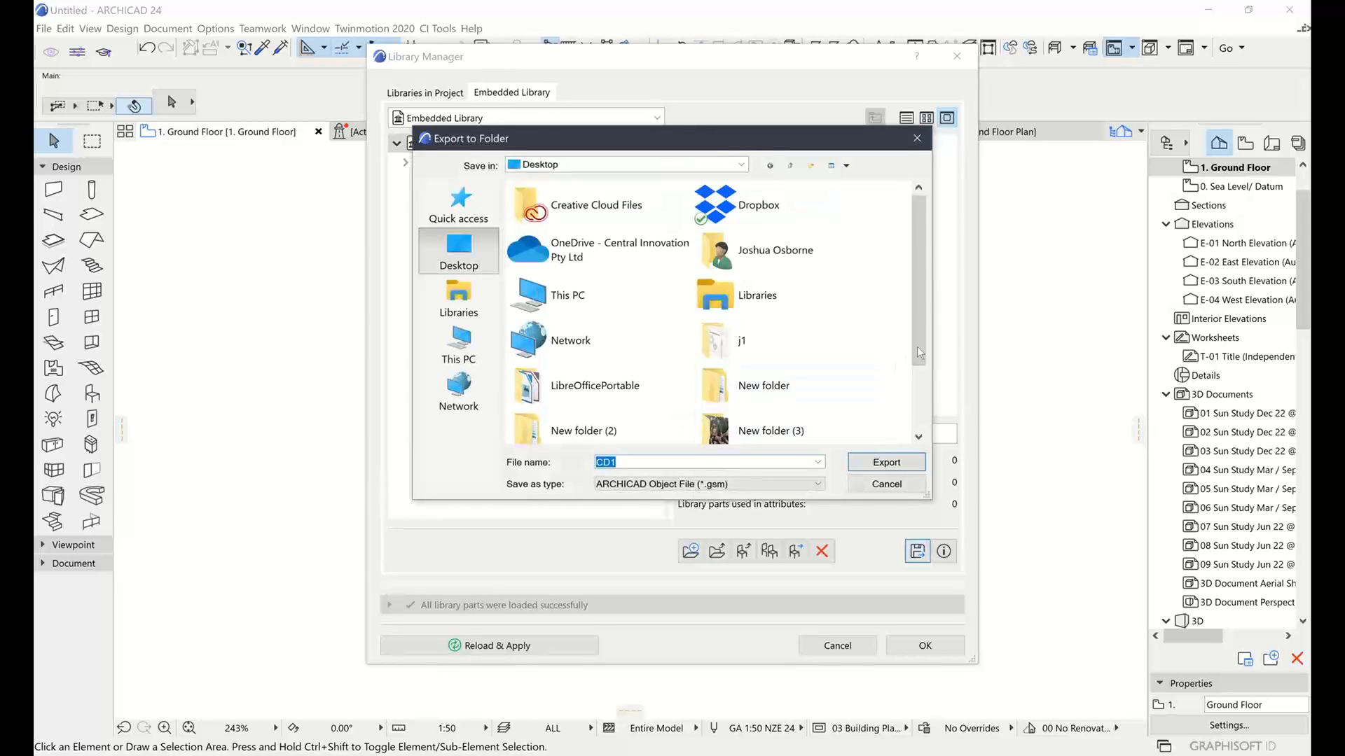
scroll(918, 345, down, 2)
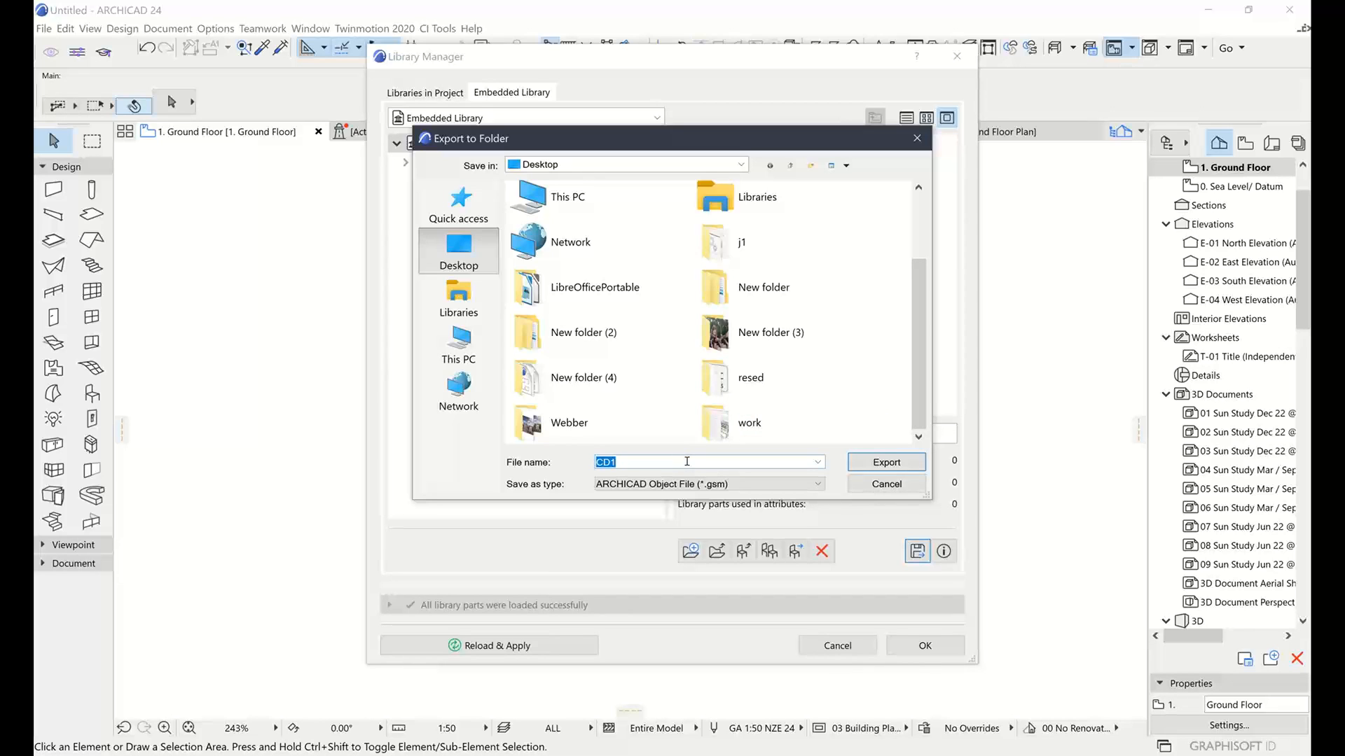
click(886, 485)
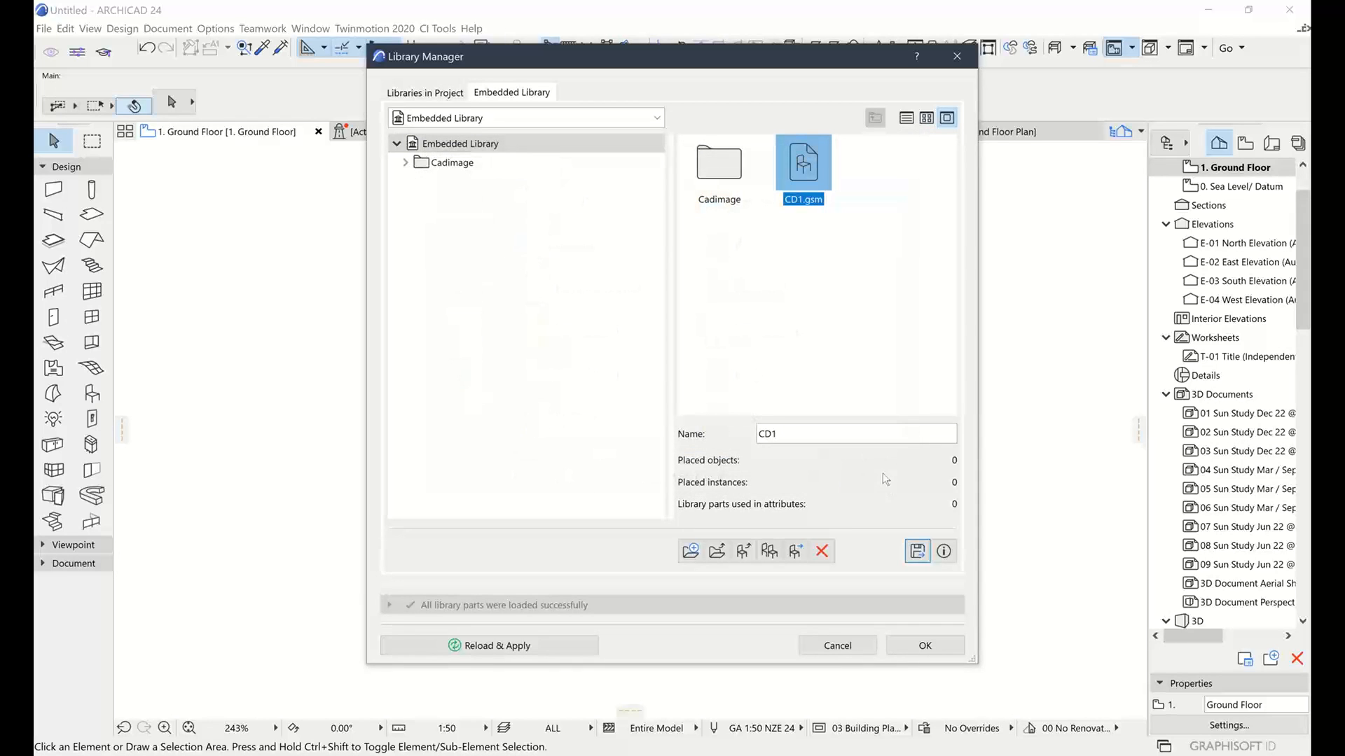
click(838, 645)
Bring the cabinet into view, deselect it, and activate the Object tool on the Des: Furniture layer
scroll(874, 444, down, 5)
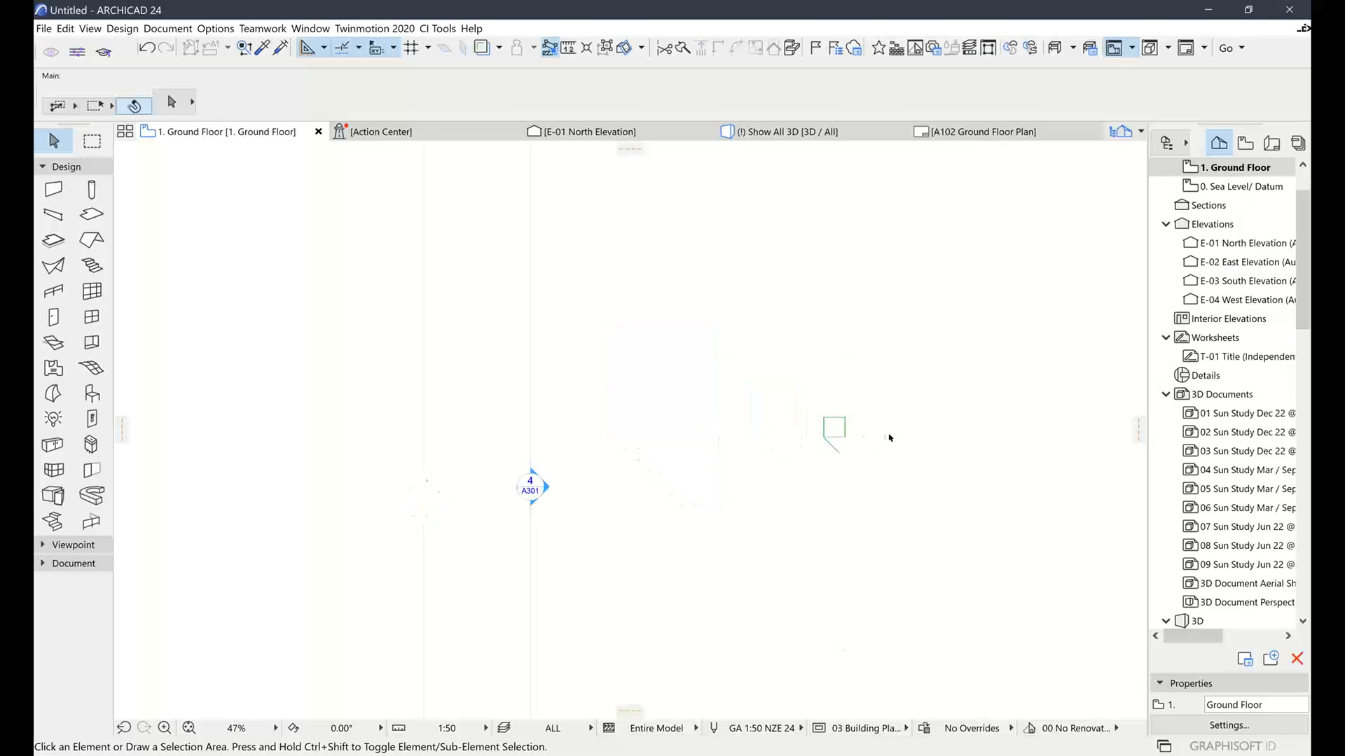
middle_drag(921, 453, 637, 423)
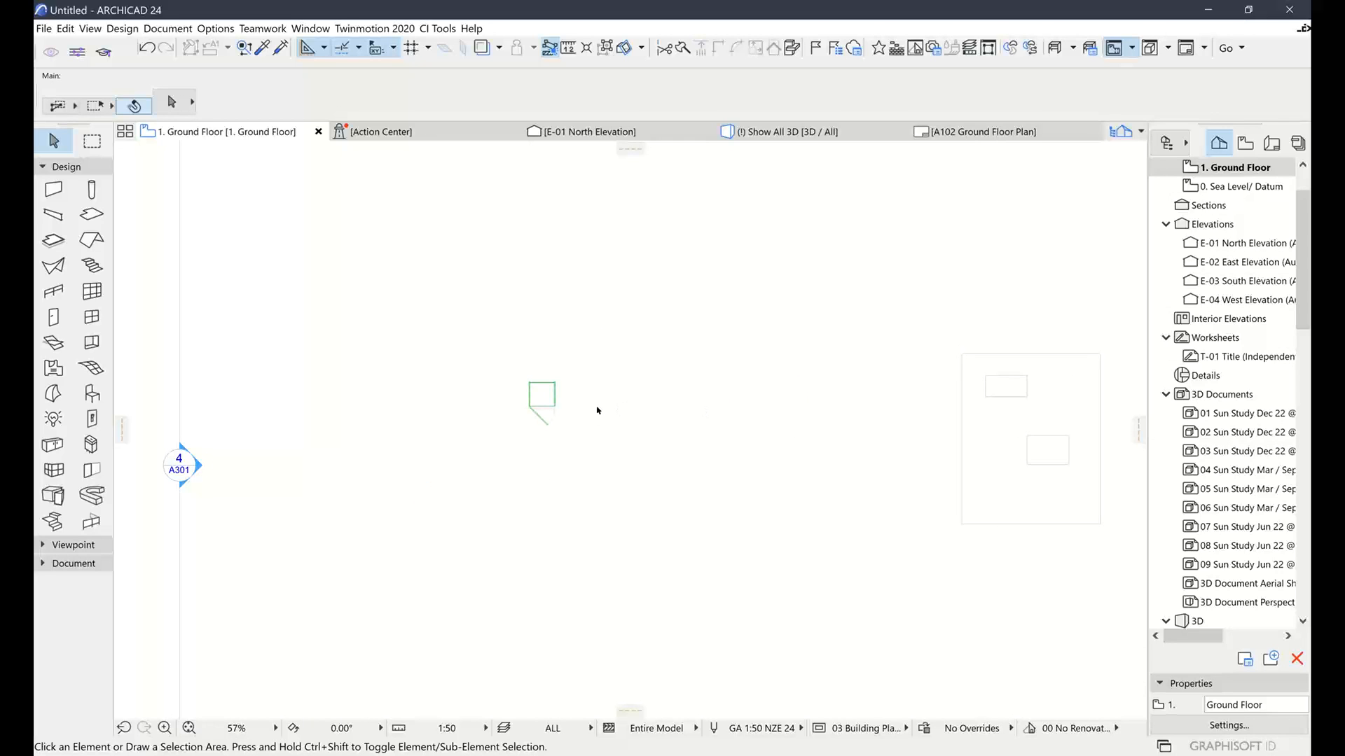
scroll(596, 410, up, 10)
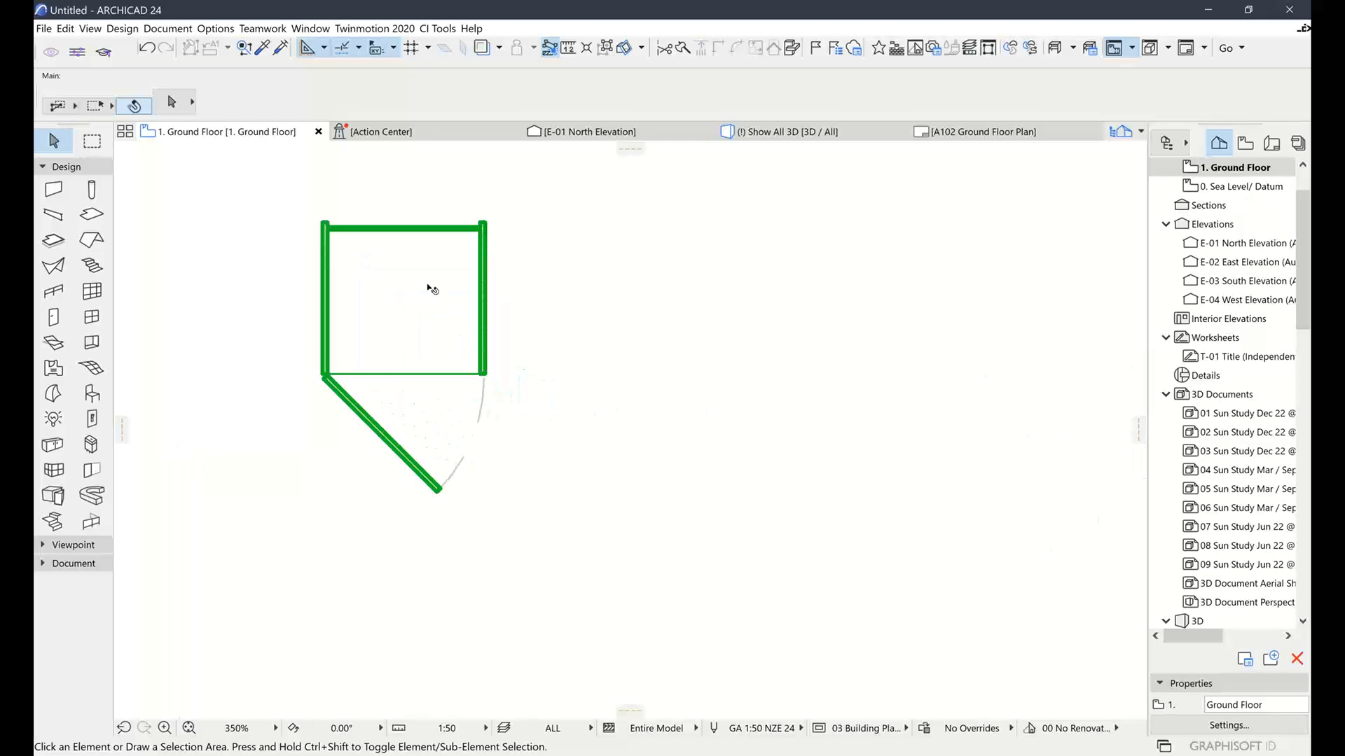
click(329, 228)
key(Escape)
click(92, 395)
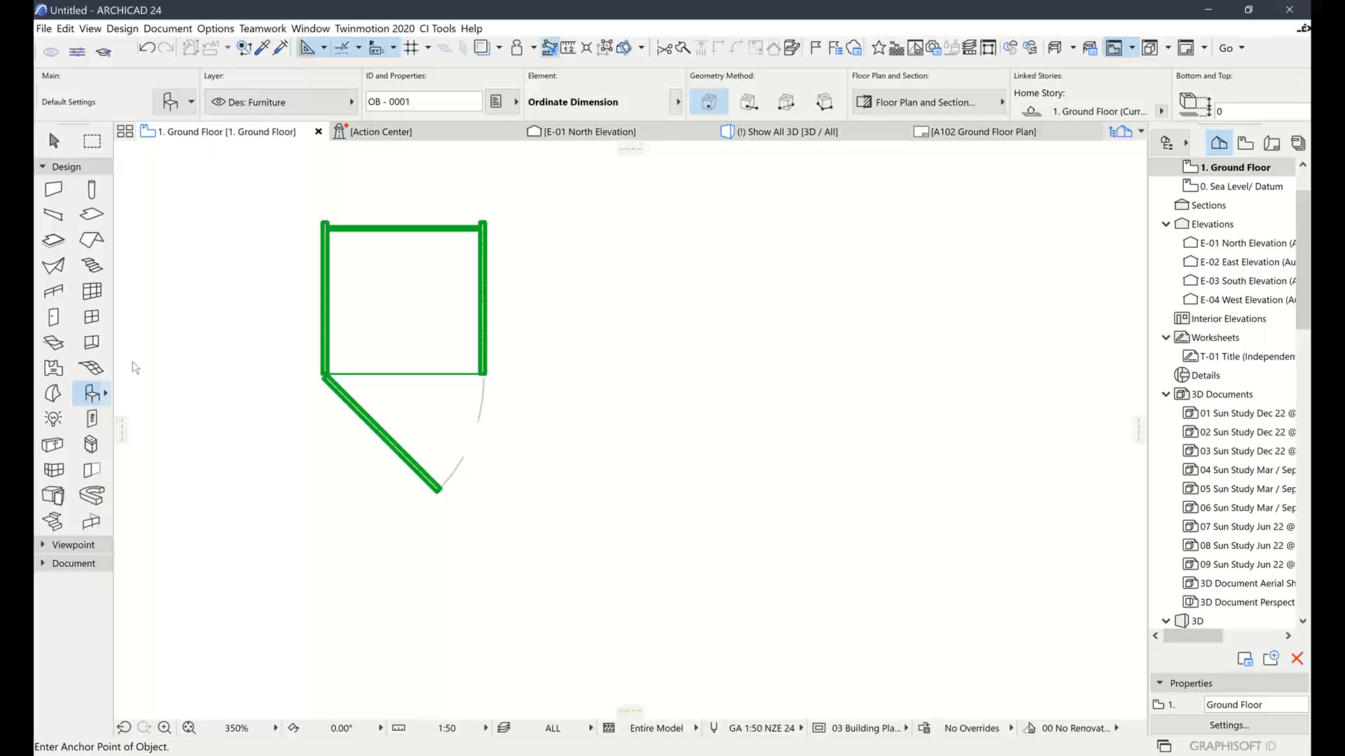
Search 'oven', choose Microwave Oven 24 (550 × 350 × 350), and place it right of the cabinet
key(ctrl+t)
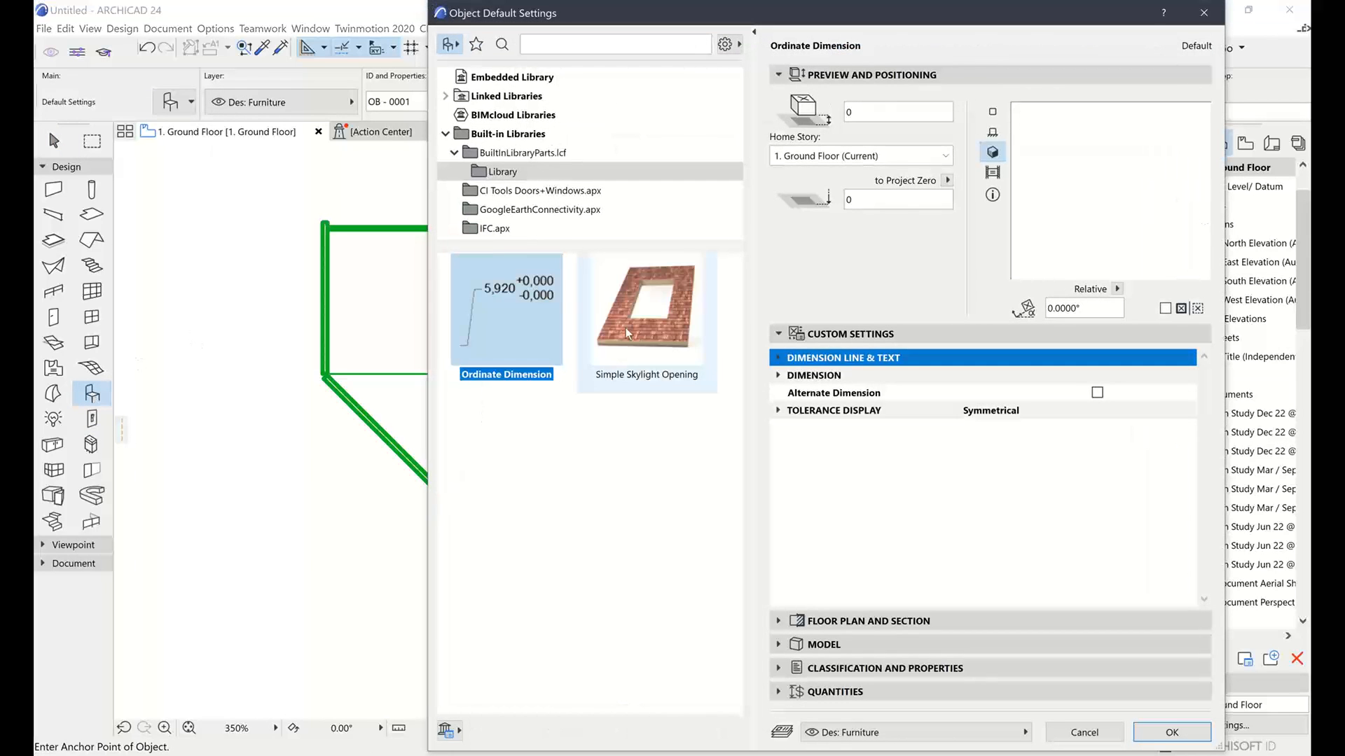
click(552, 42)
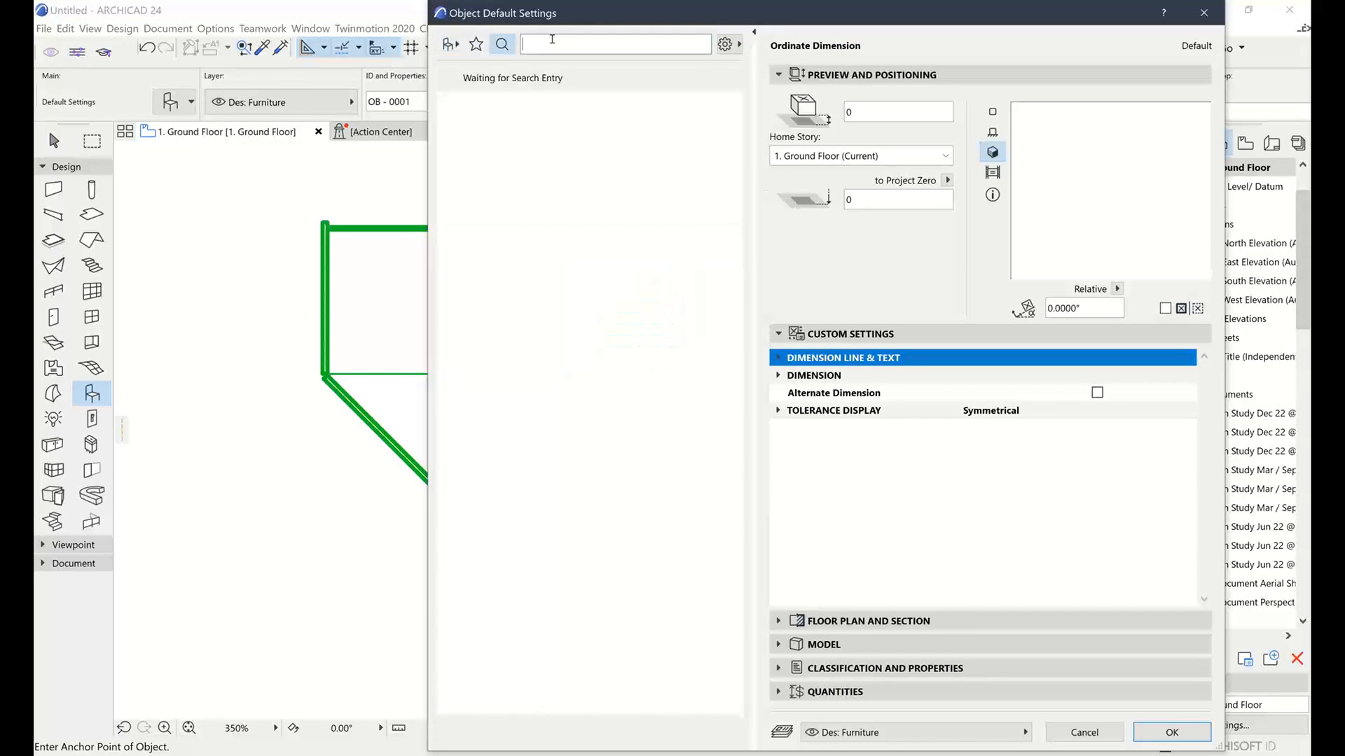
text(ov)
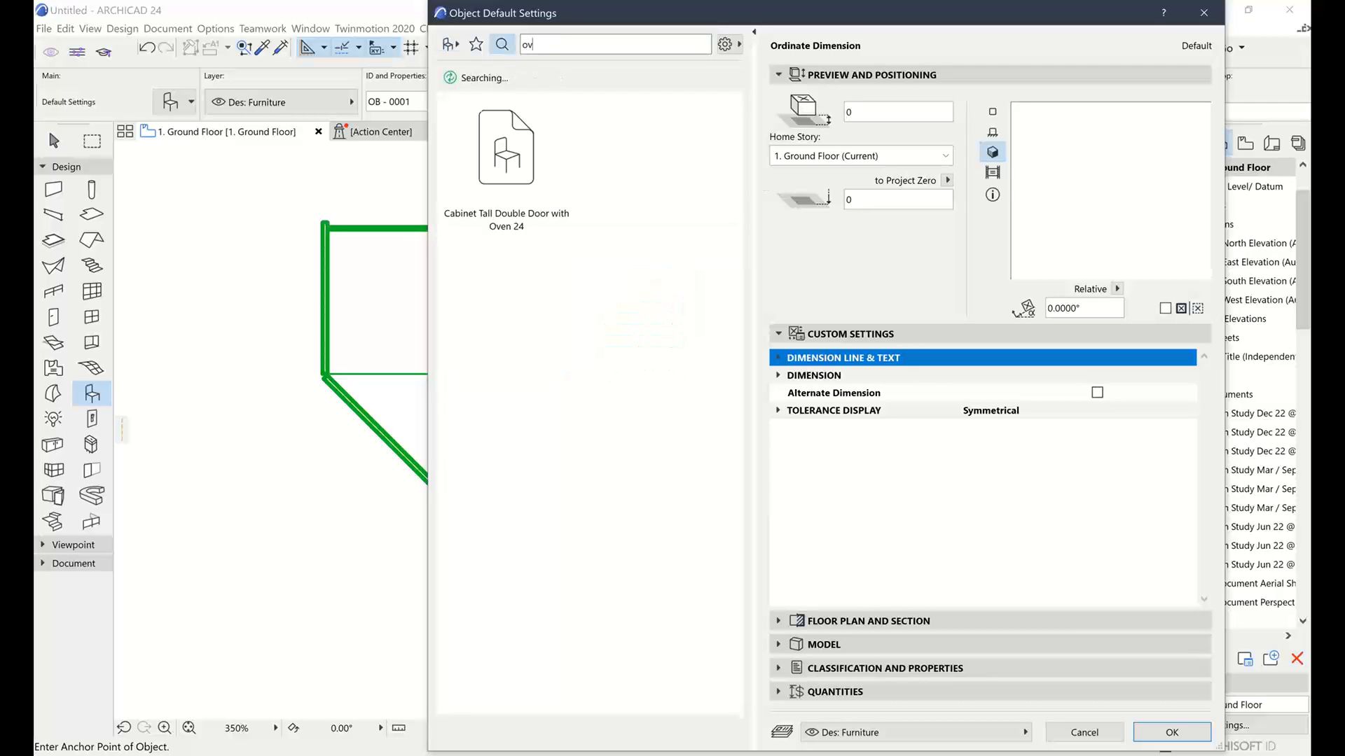
text(en)
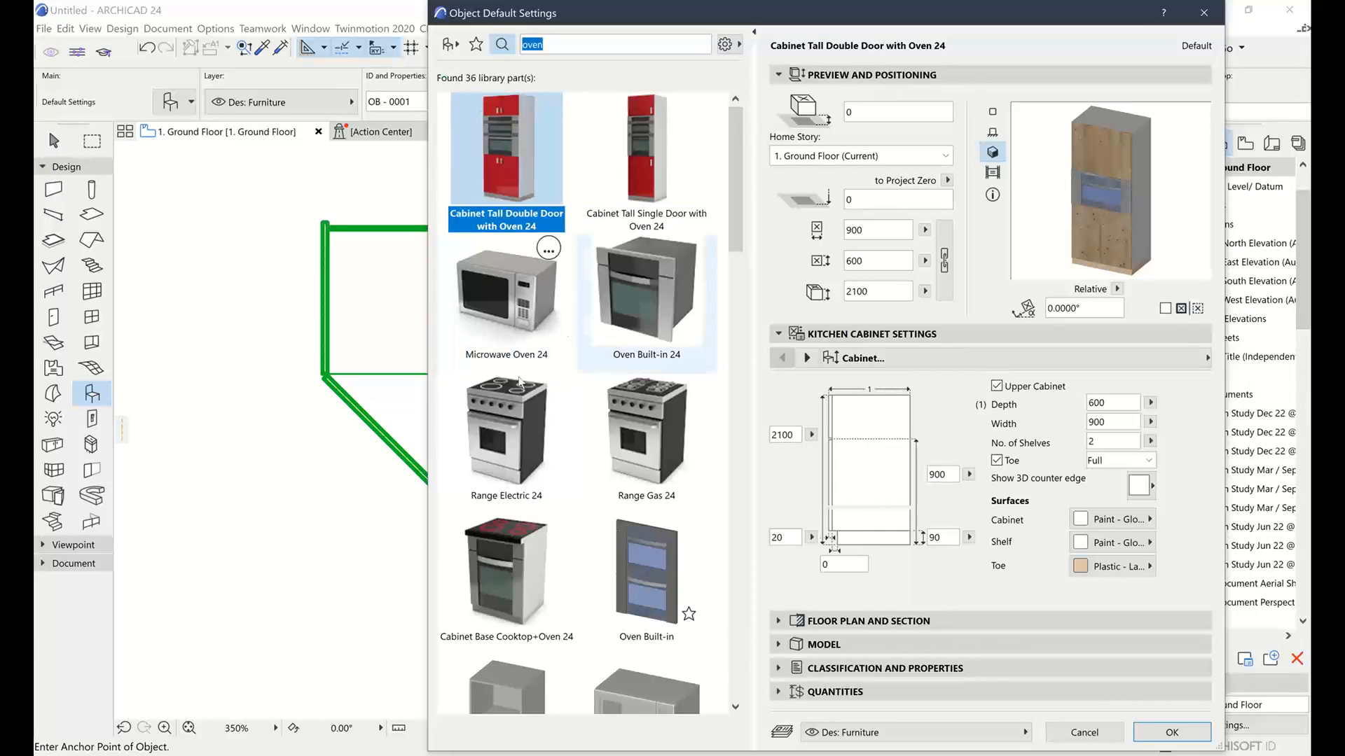
click(510, 323)
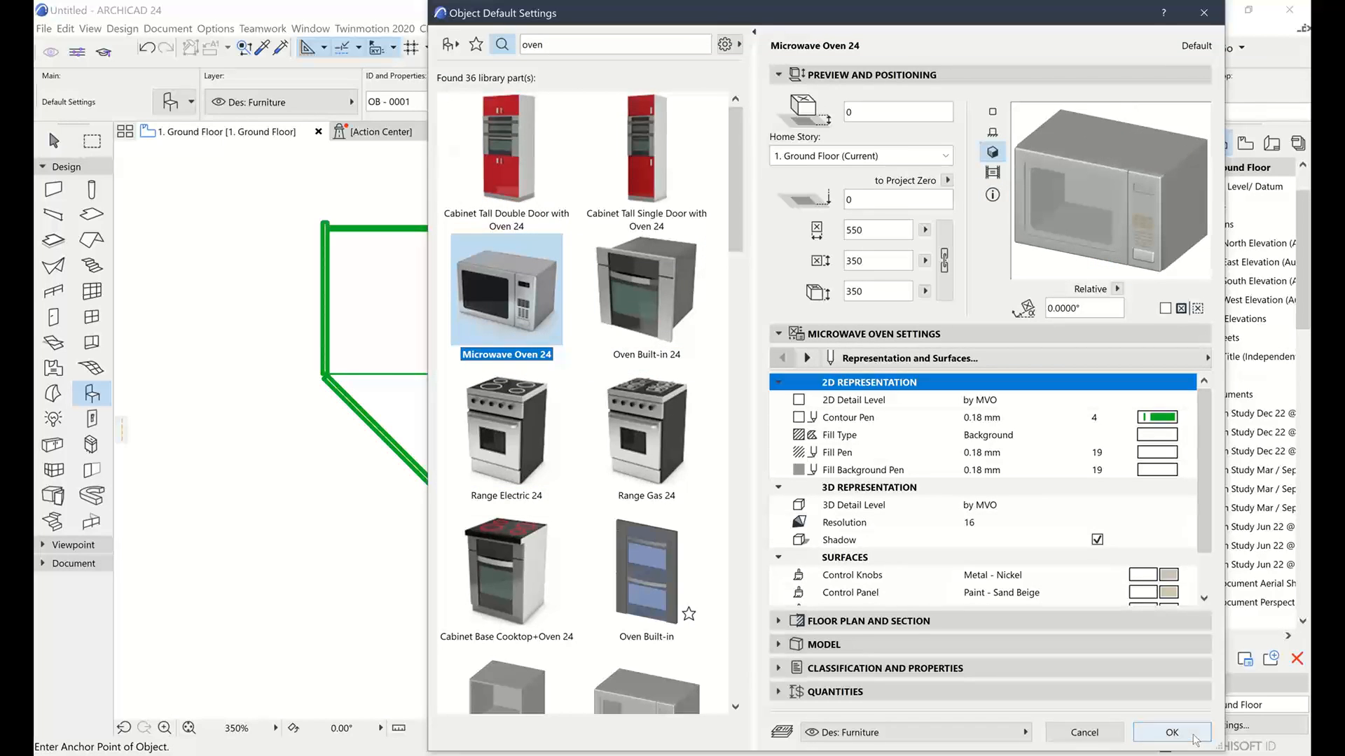
click(1172, 732)
click(814, 403)
scroll(814, 404, down, 4)
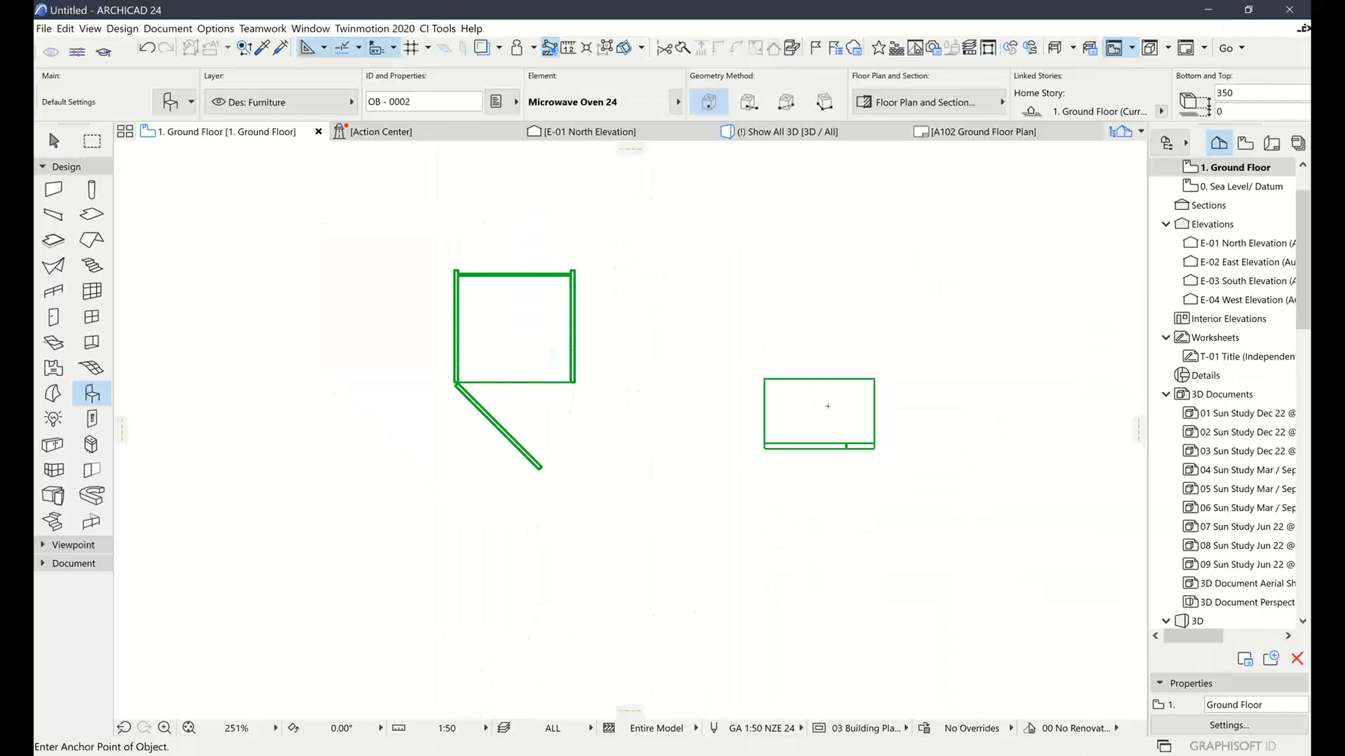
Select the placed microwave in the 3D view
key(F3)
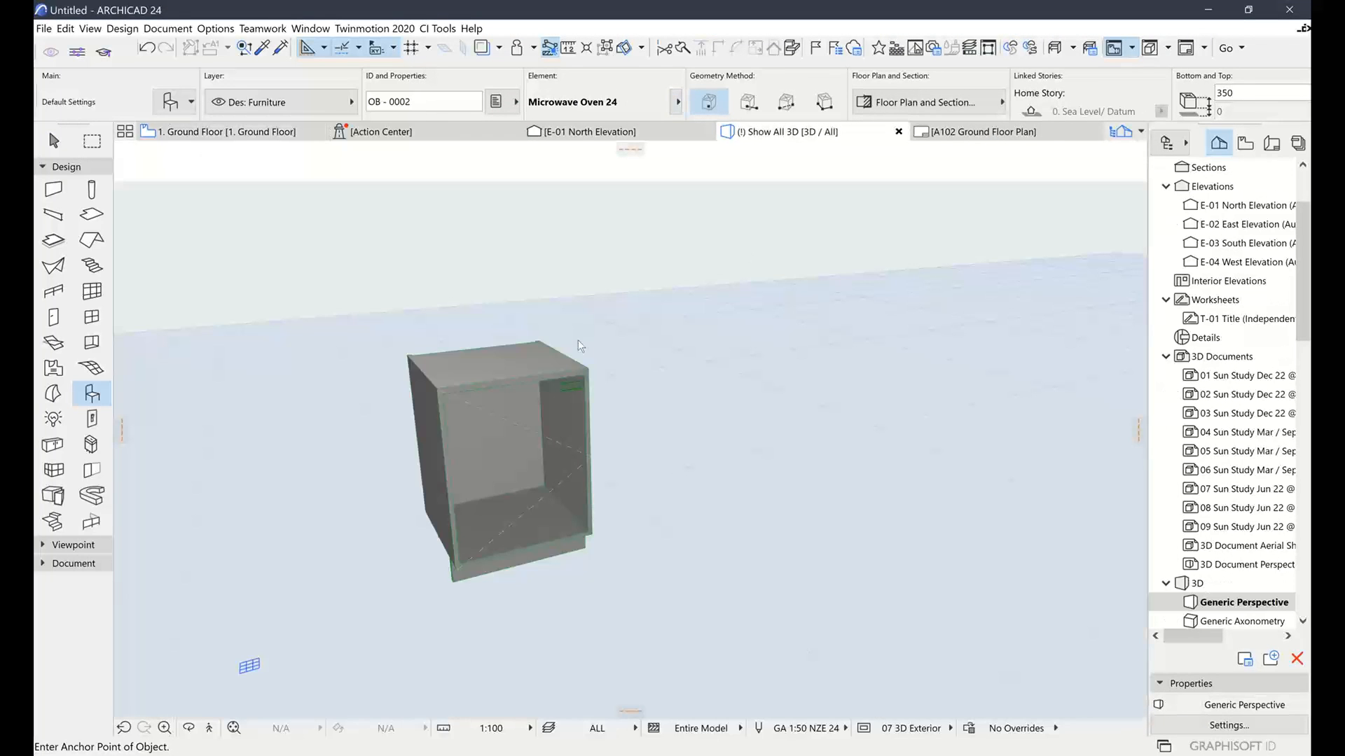
scroll(743, 497, up, 3)
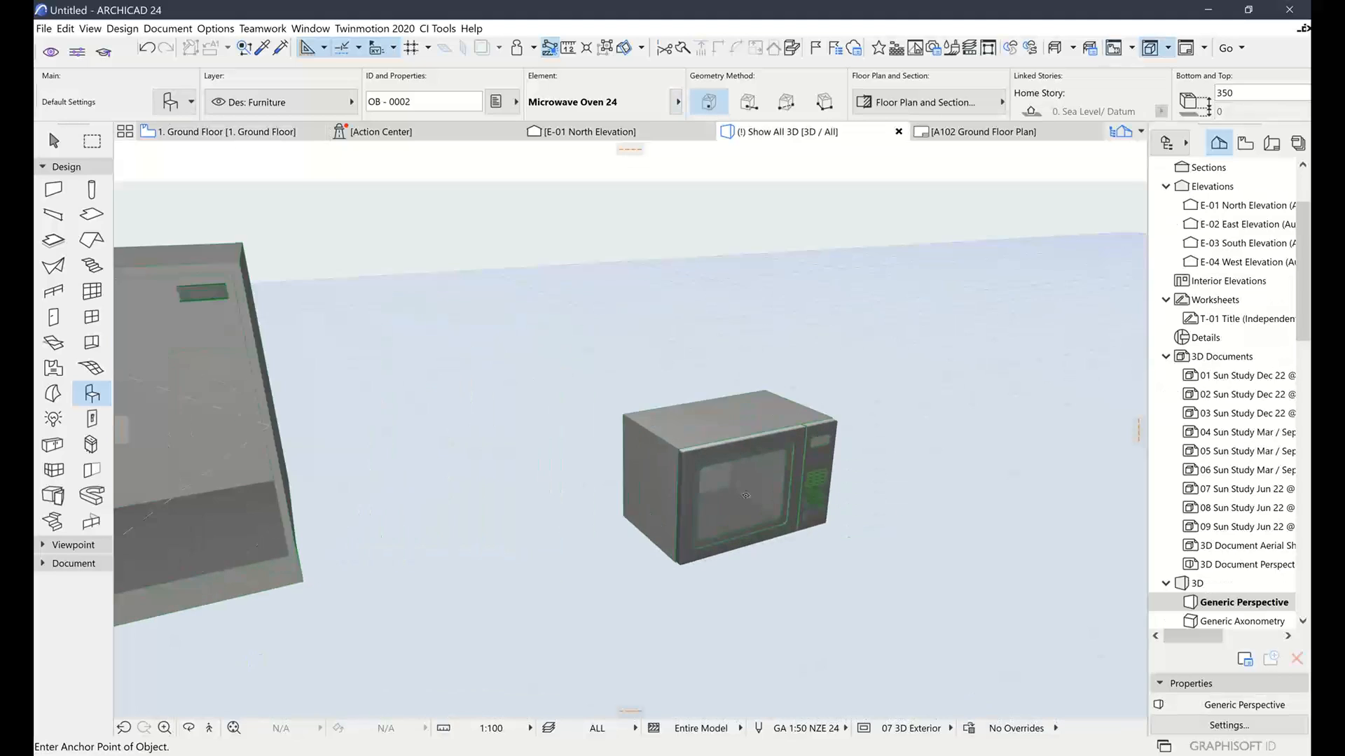
click(54, 142)
click(699, 455)
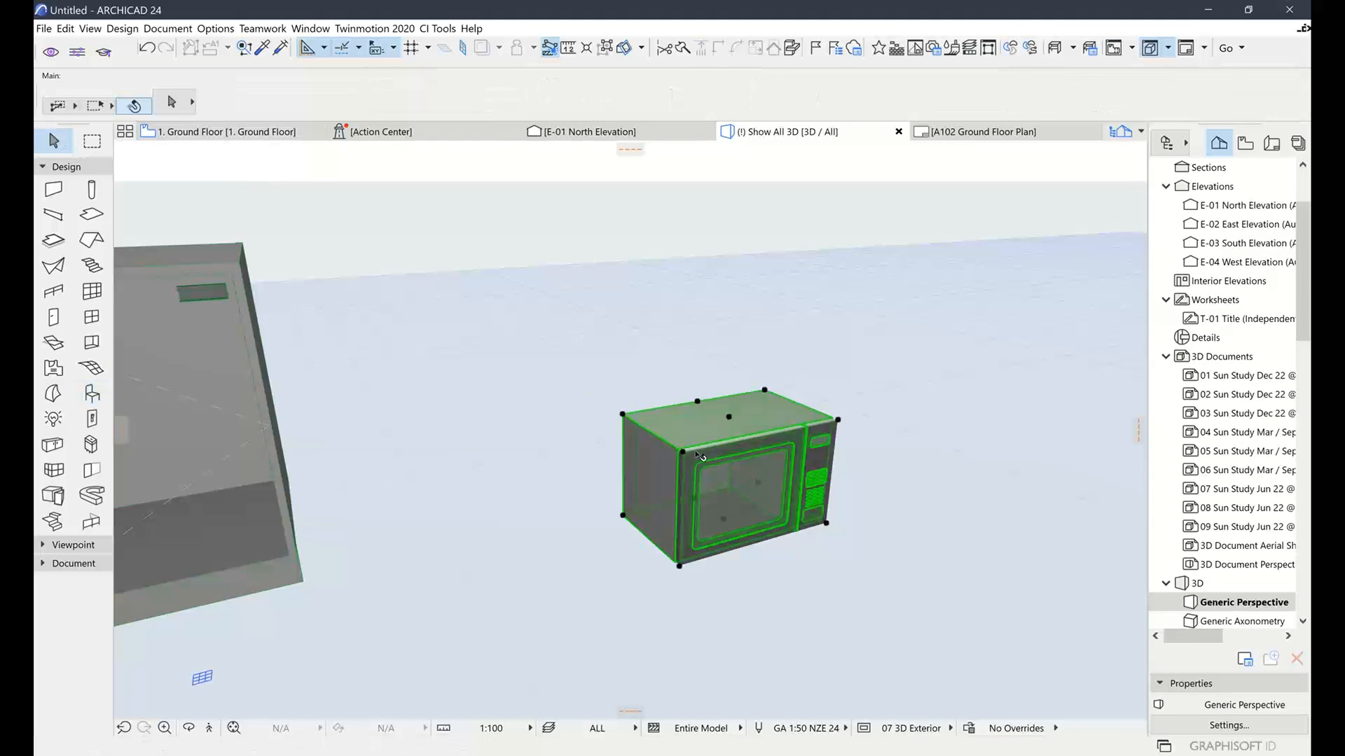
Save the microwave as a Cabinet Oven part named CO1 in the Embedded Library
click(43, 29)
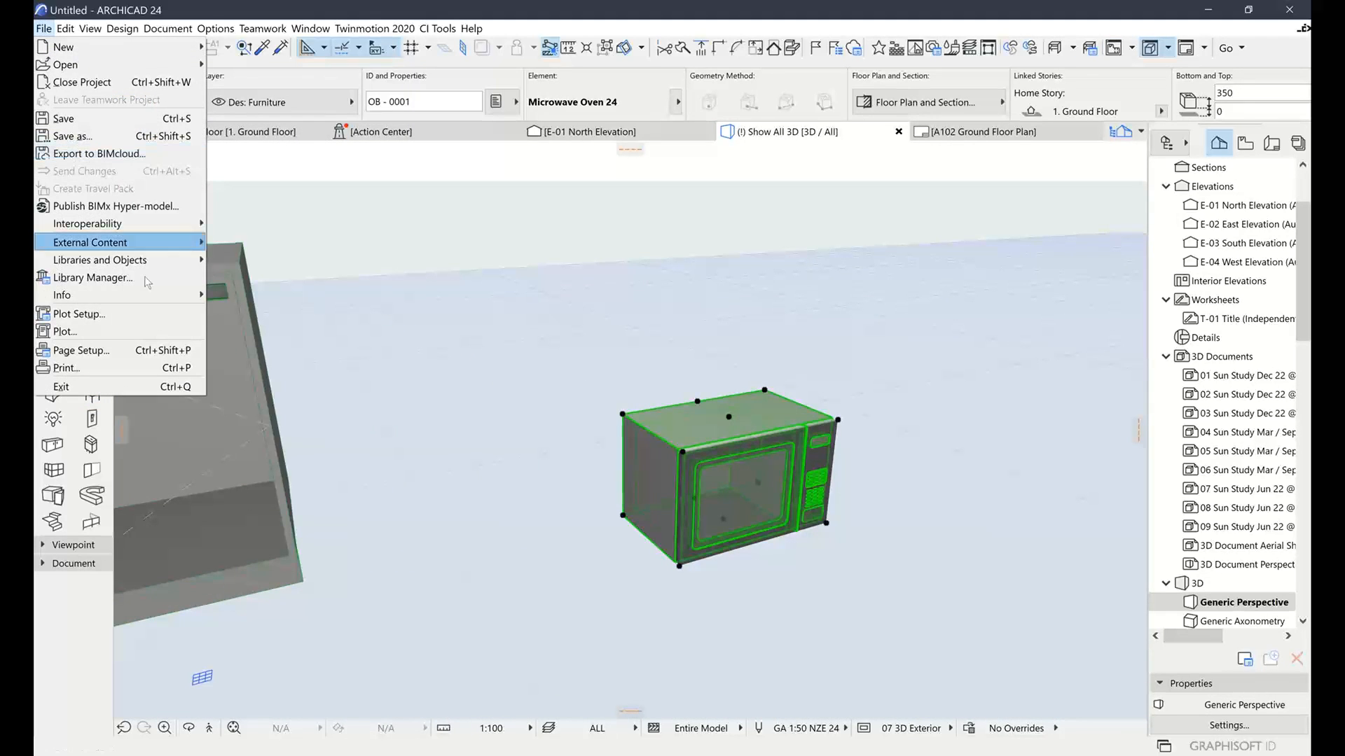
mouse_move(189, 260)
mouse_move(327, 370)
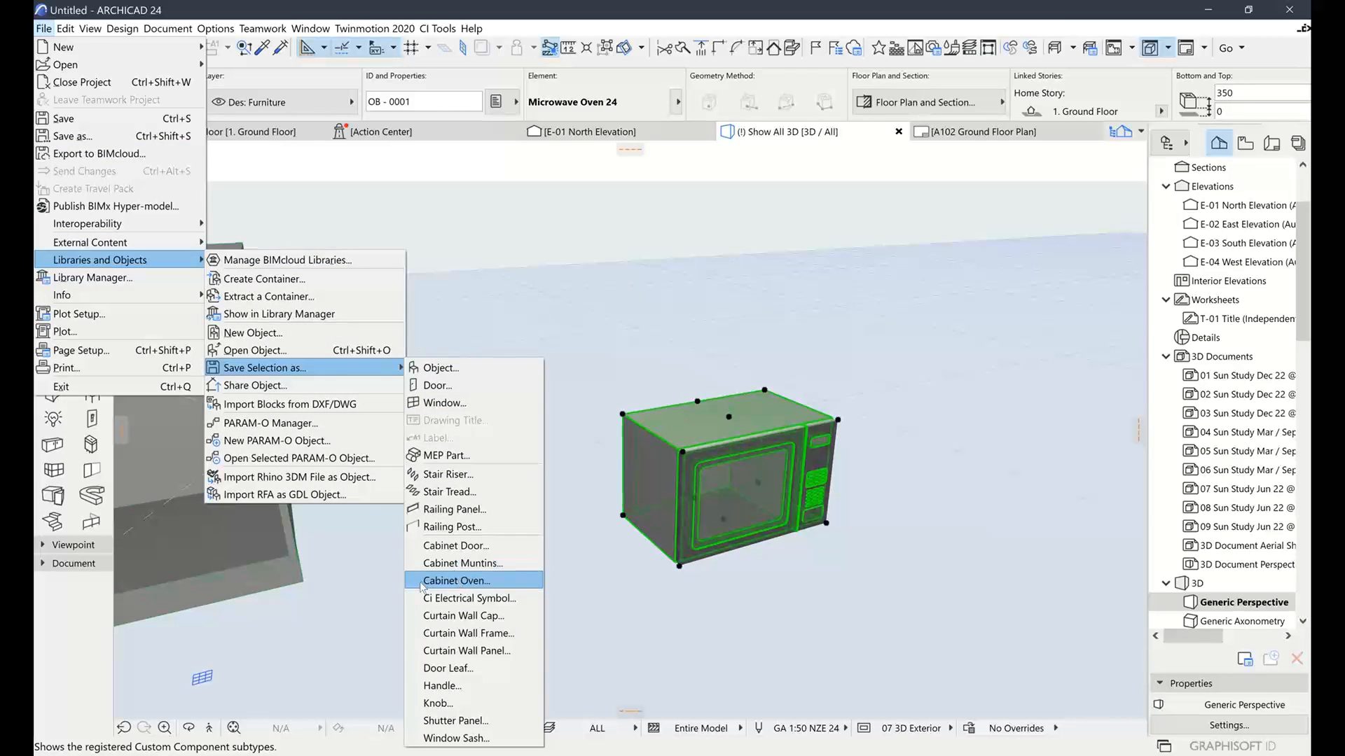
click(487, 583)
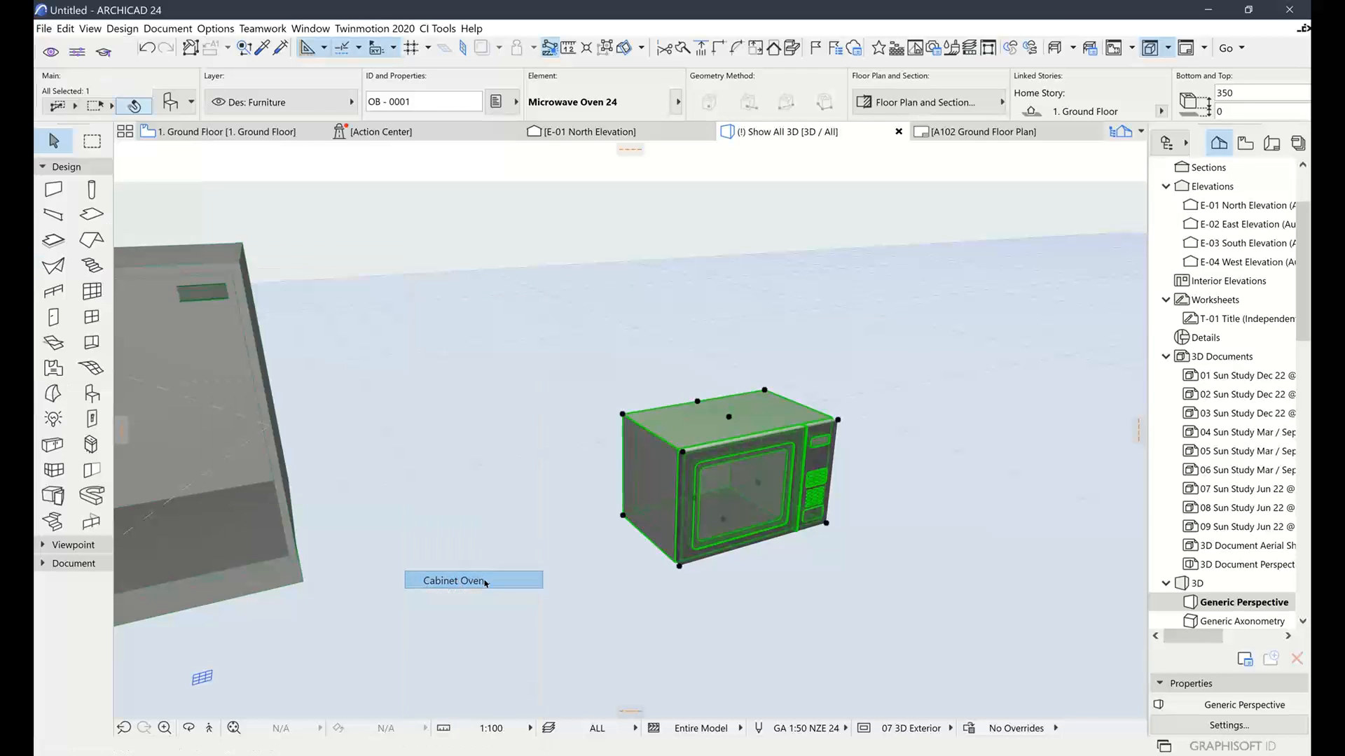
click(872, 379)
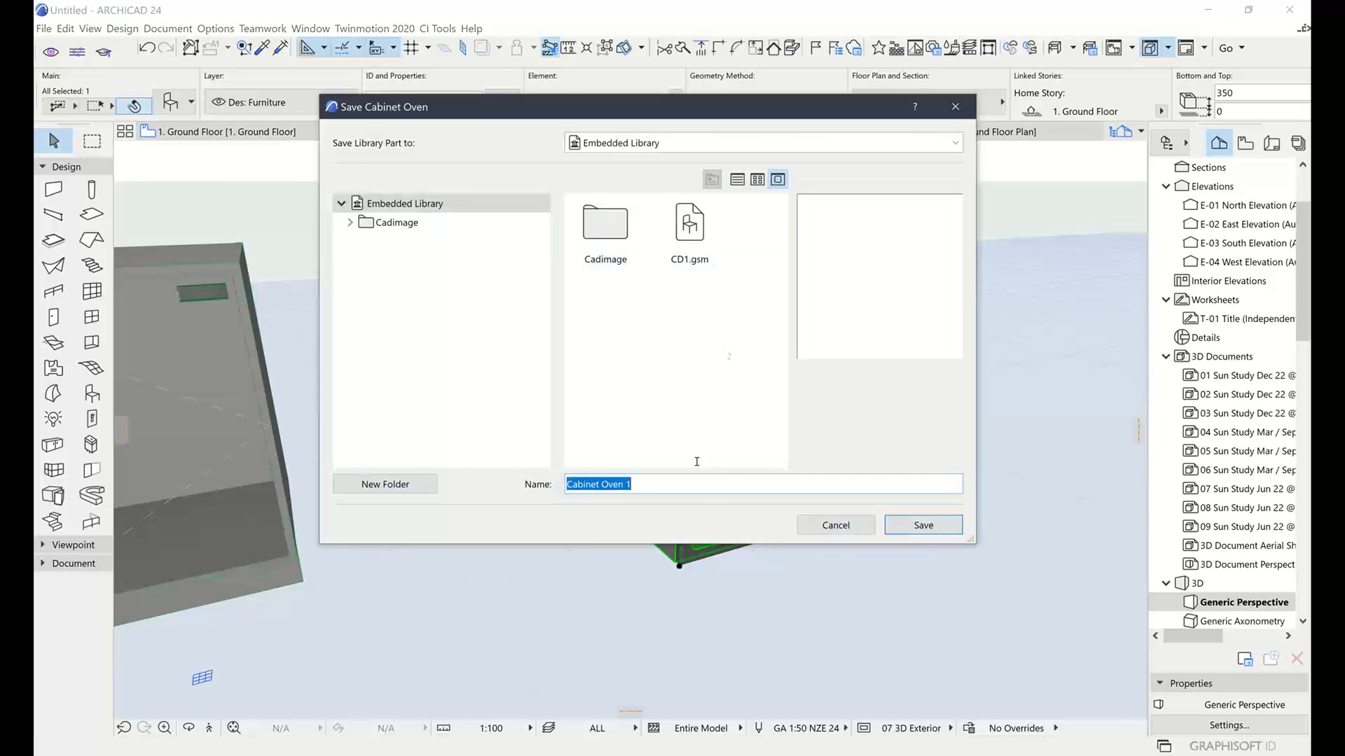
text(CO1)
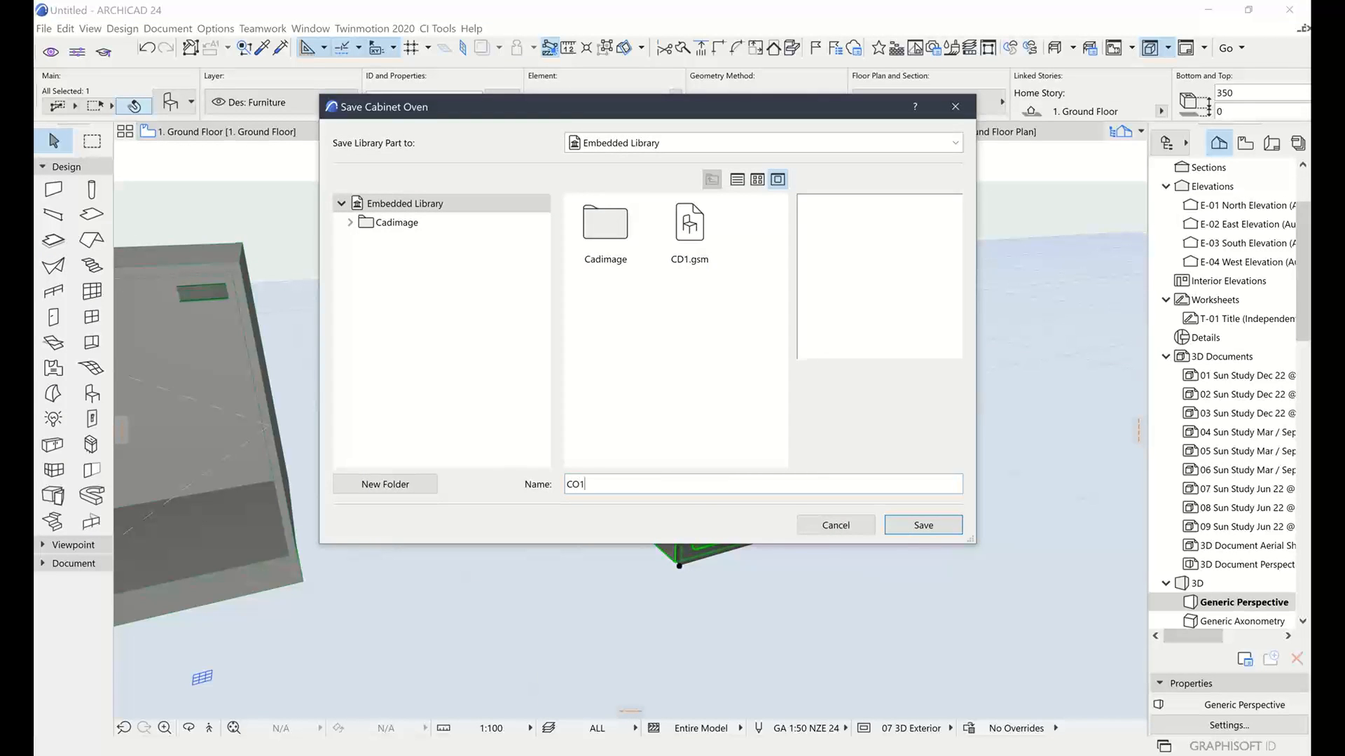
key(Return)
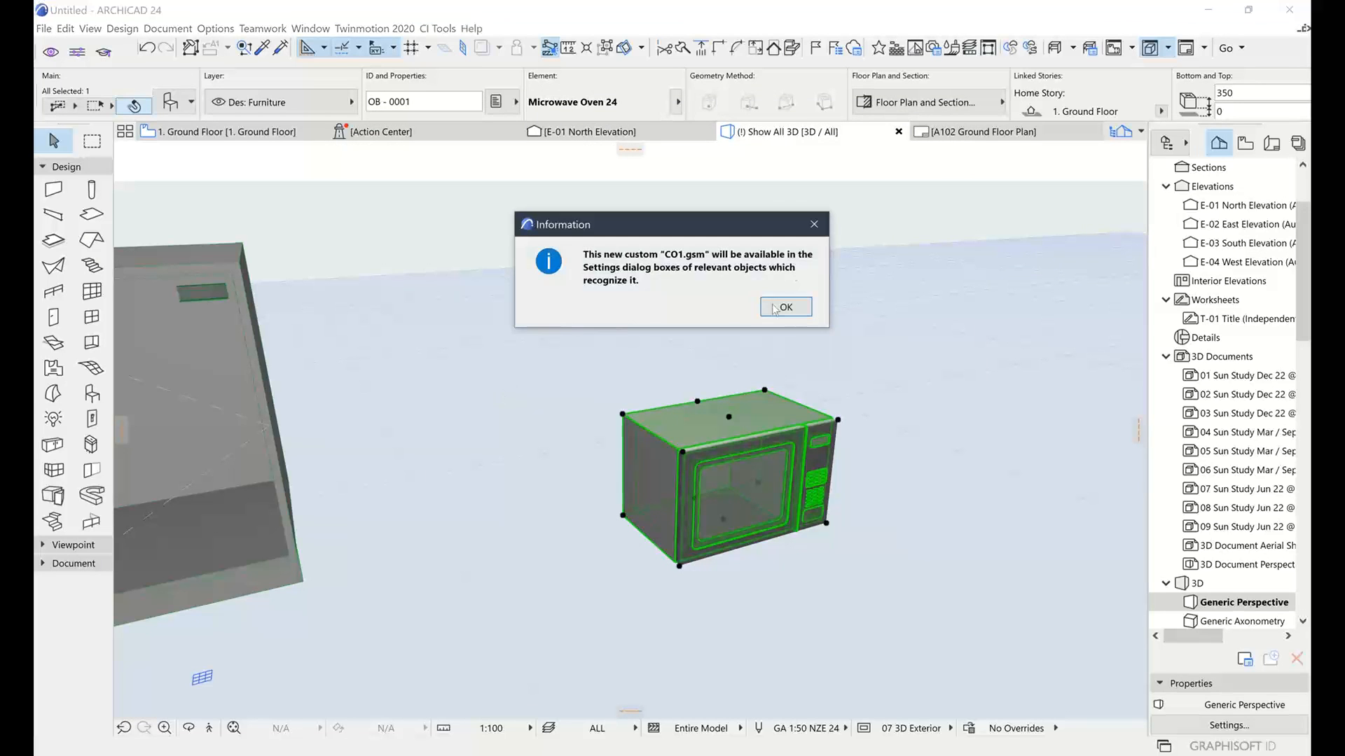
click(782, 307)
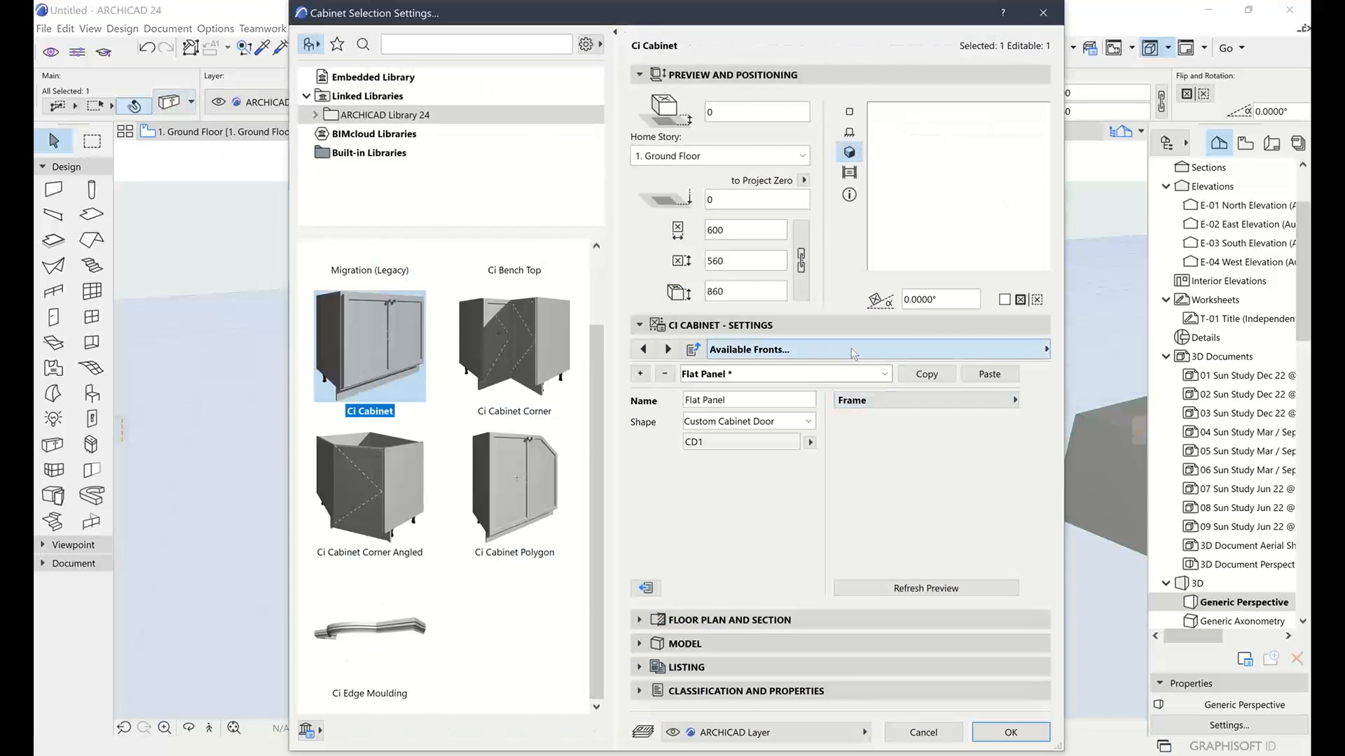
On the Modules page, set the cabinet module Type to Oven with CO1 as its Function
click(854, 351)
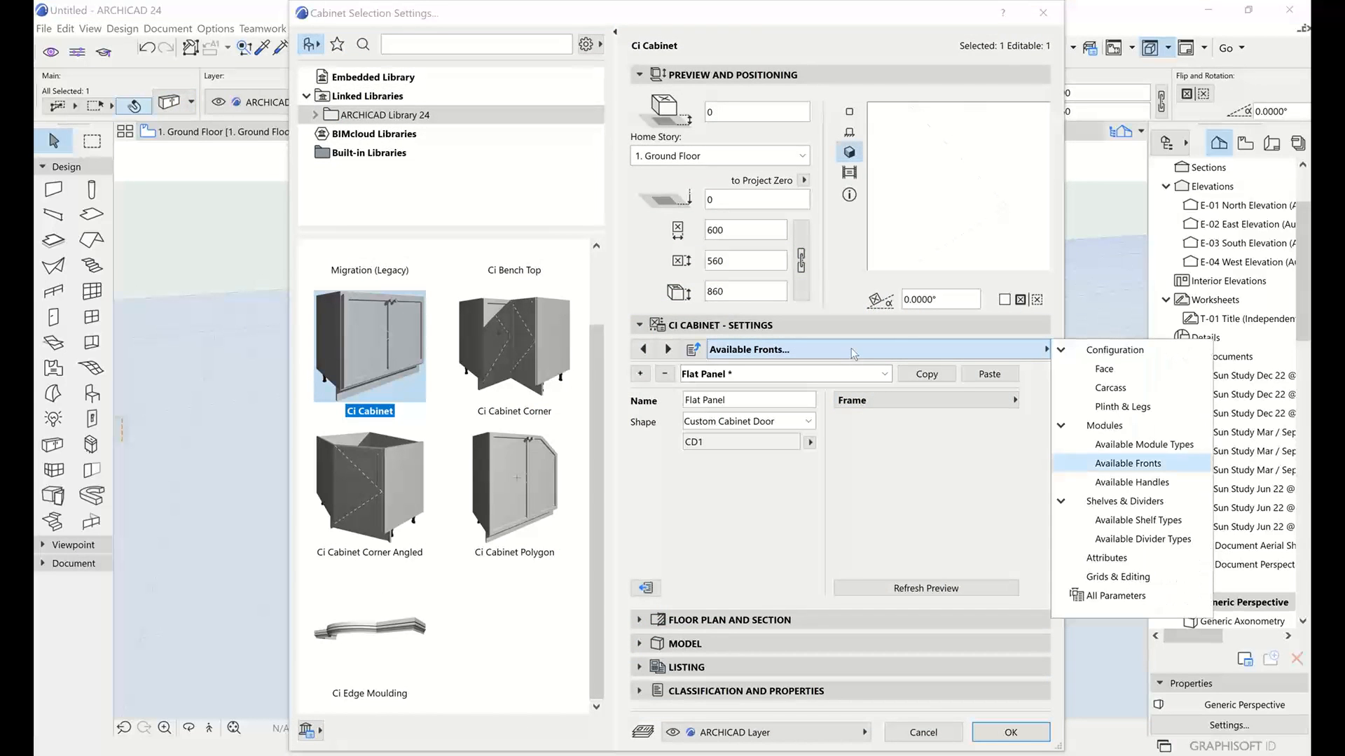
click(1104, 426)
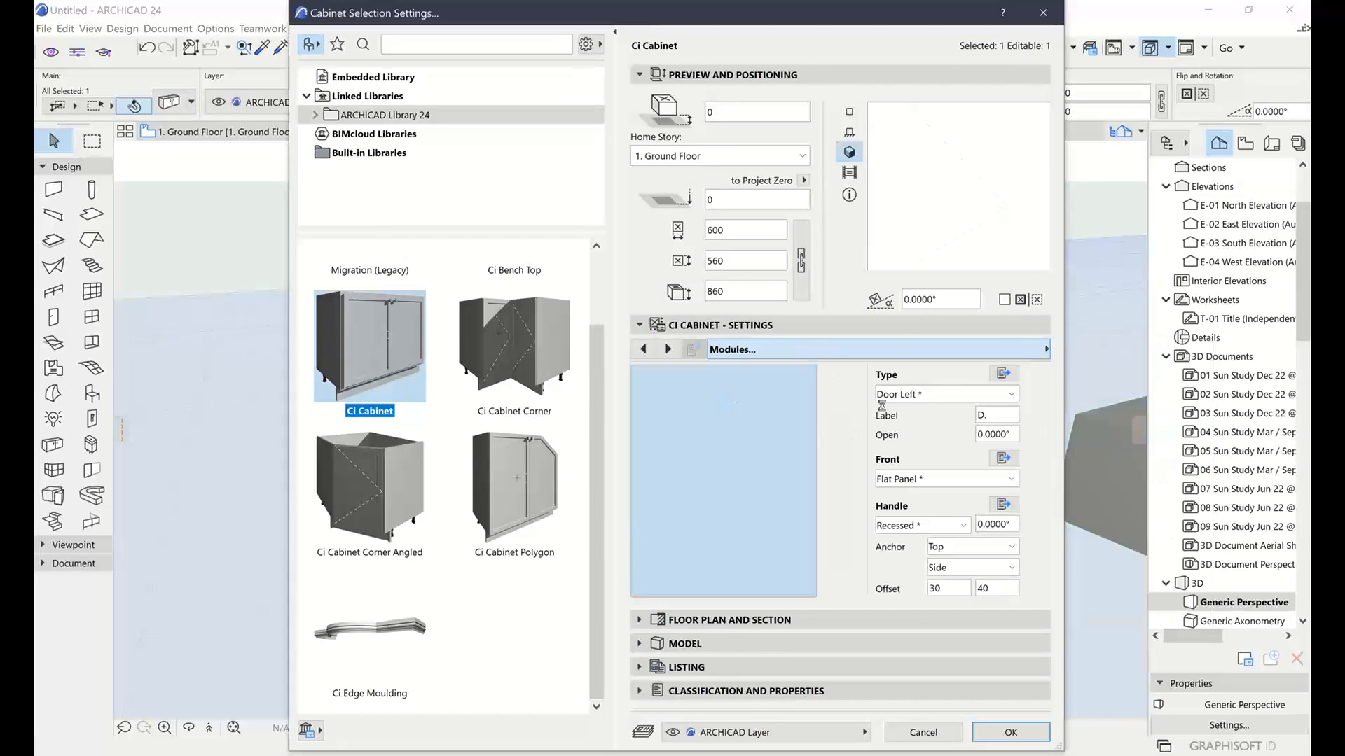
click(953, 396)
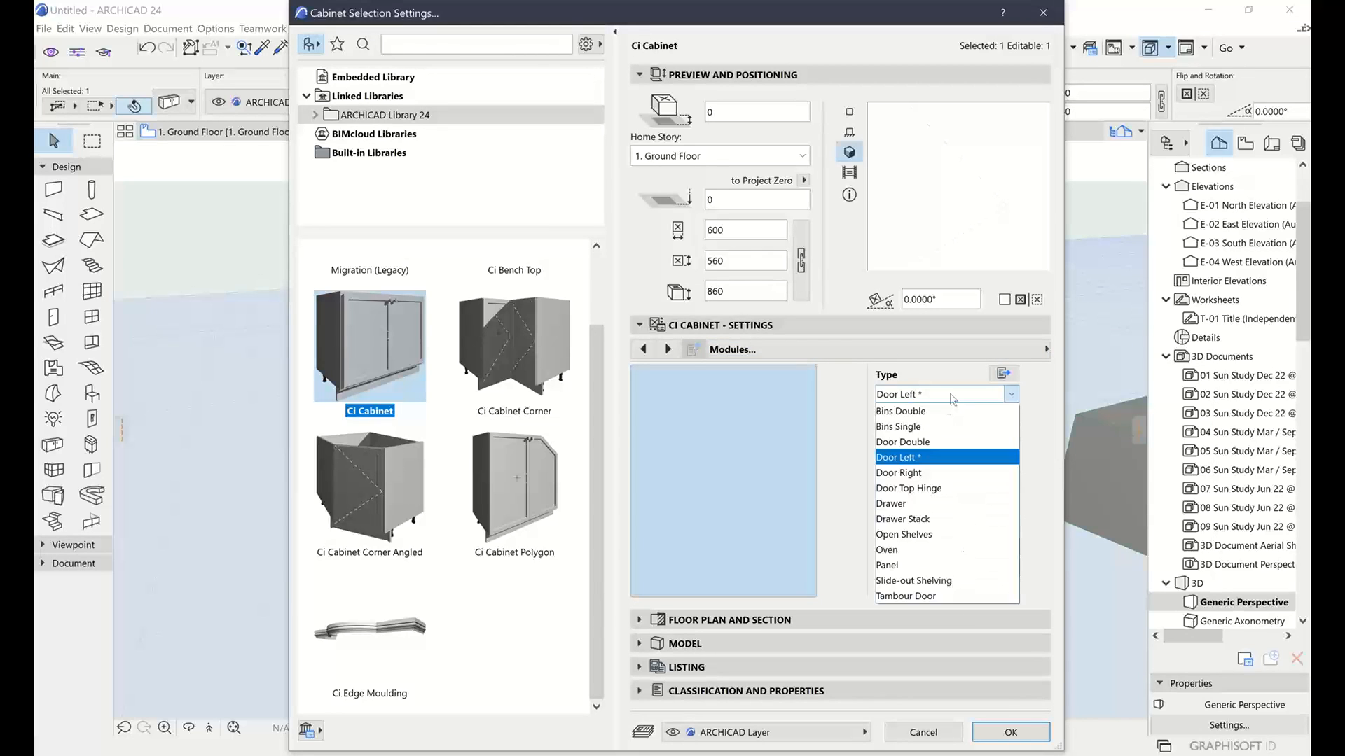
click(921, 550)
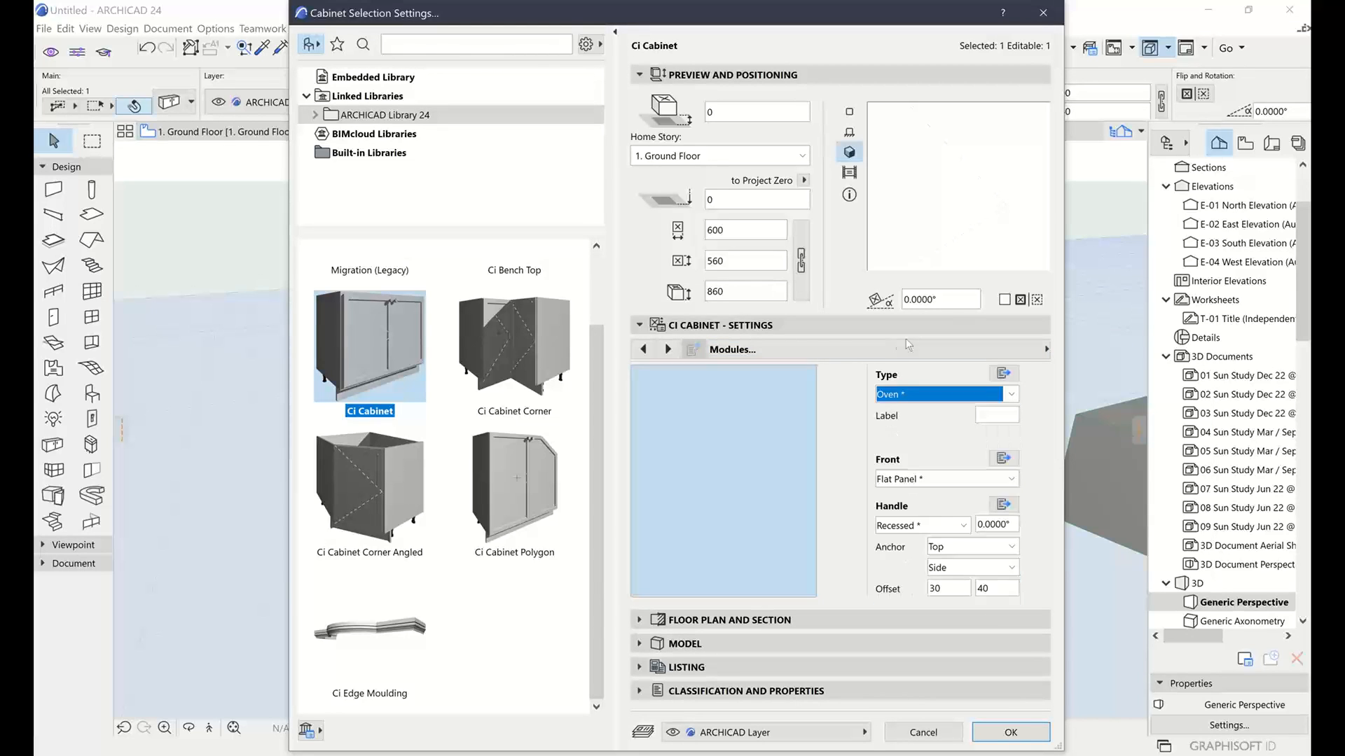
click(1003, 374)
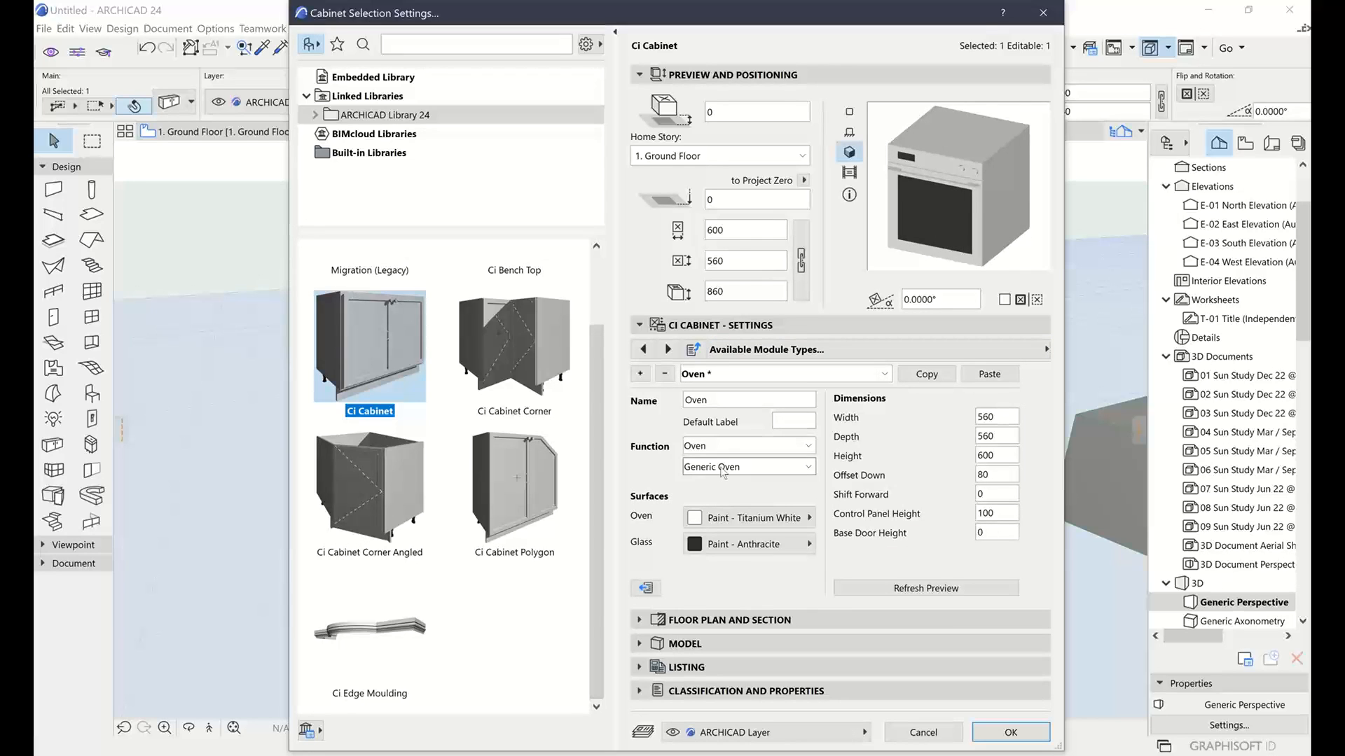
click(724, 470)
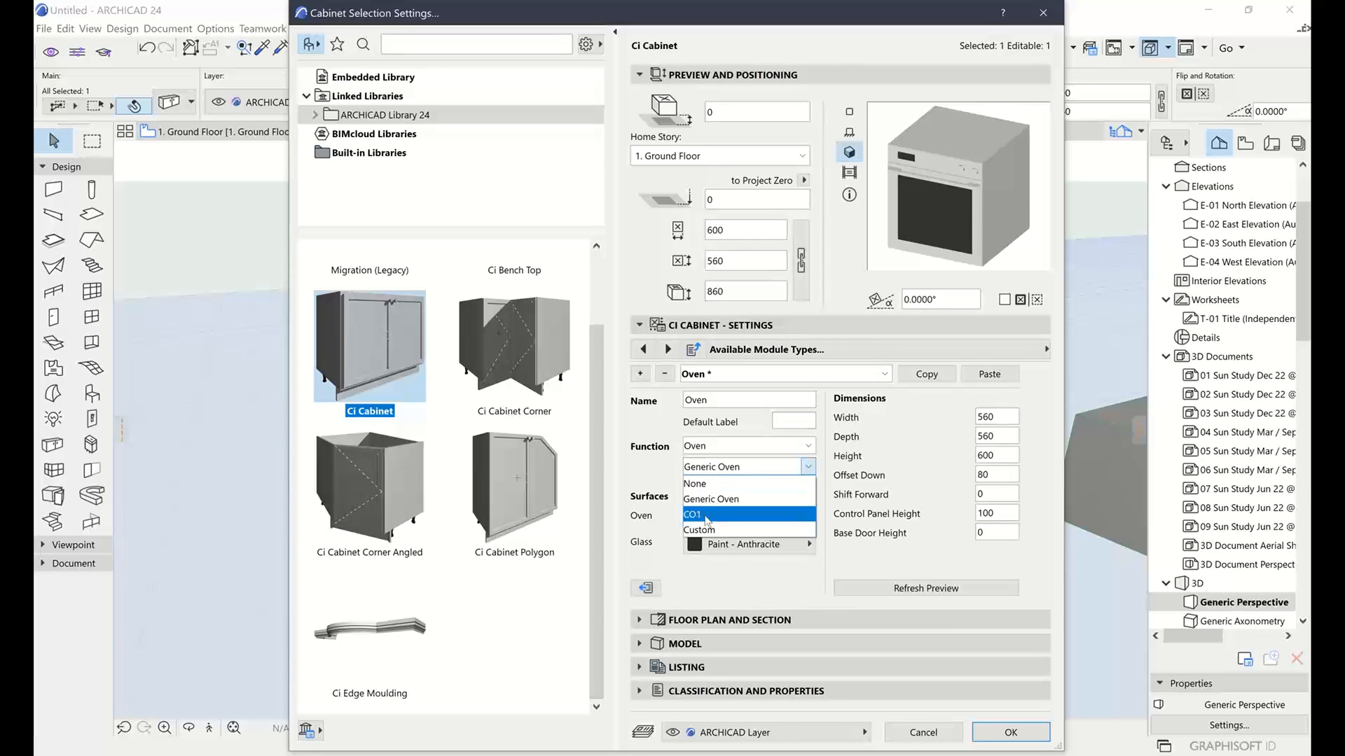
click(705, 517)
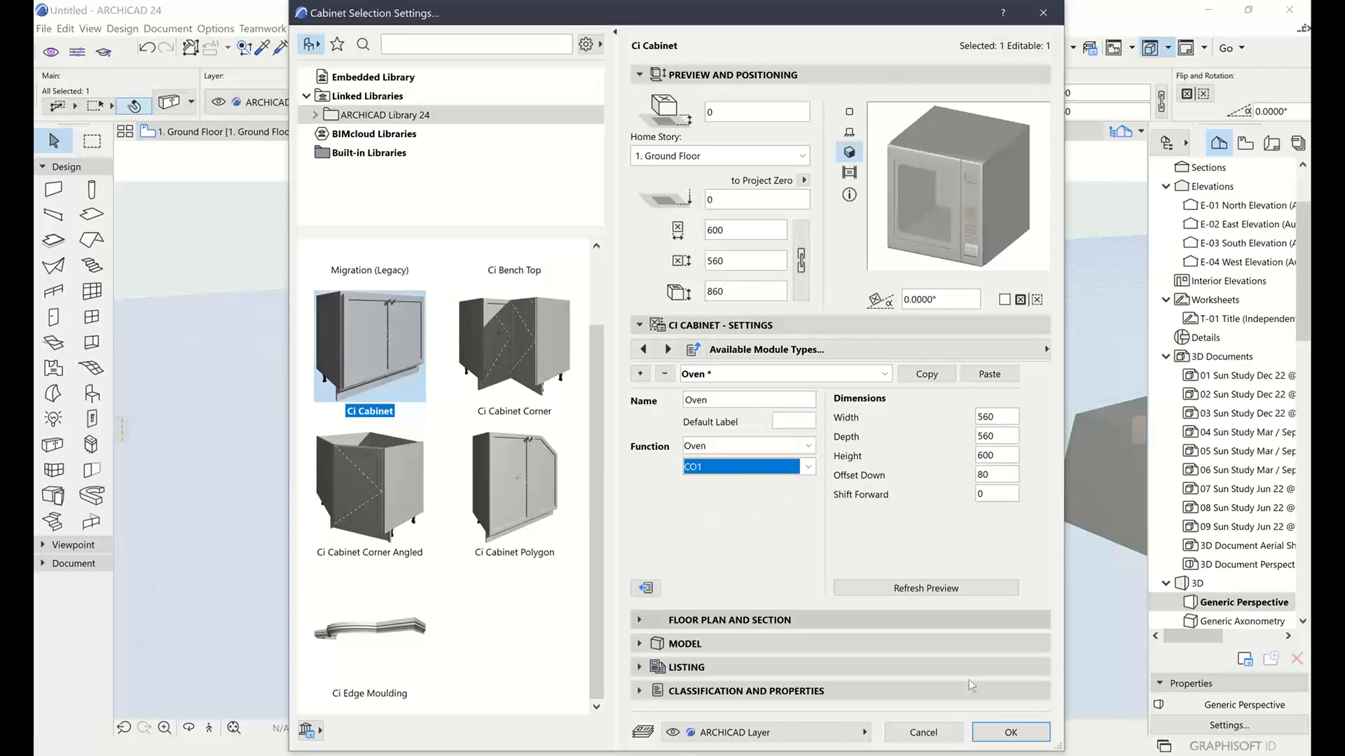
click(1011, 732)
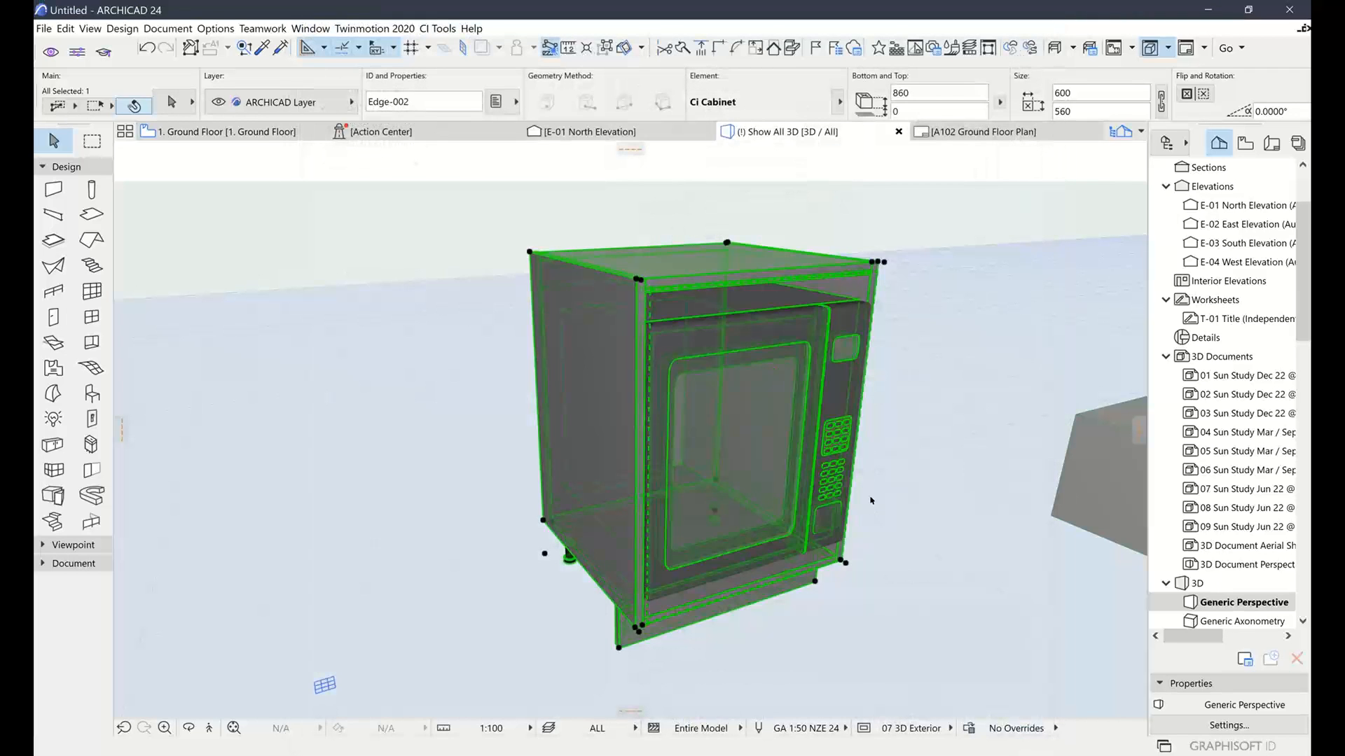
Orbit closer to the oven cabinet from a lower angle and check its settings without changes
scroll(880, 483, down, 3)
middle_drag(880, 482, 837, 531)
scroll(838, 531, up, 3)
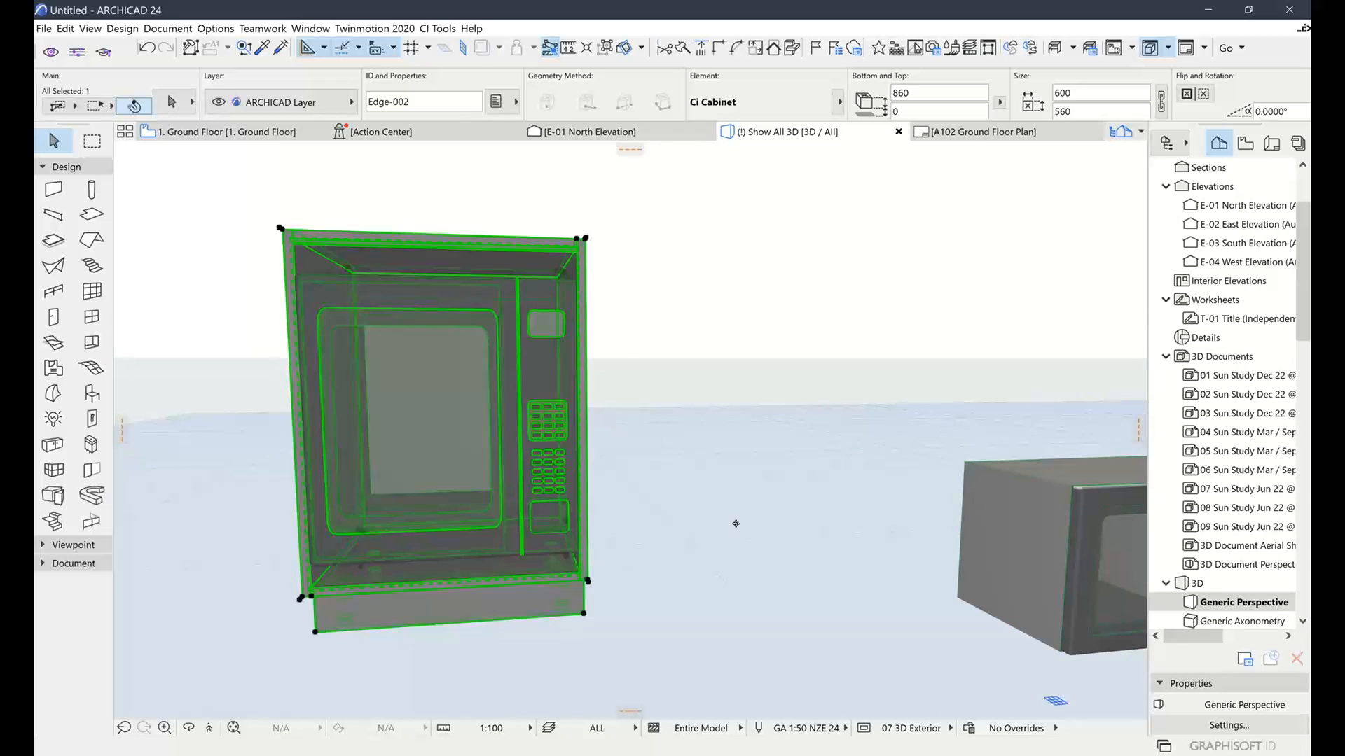
shift+middle_drag(743, 526, 799, 543)
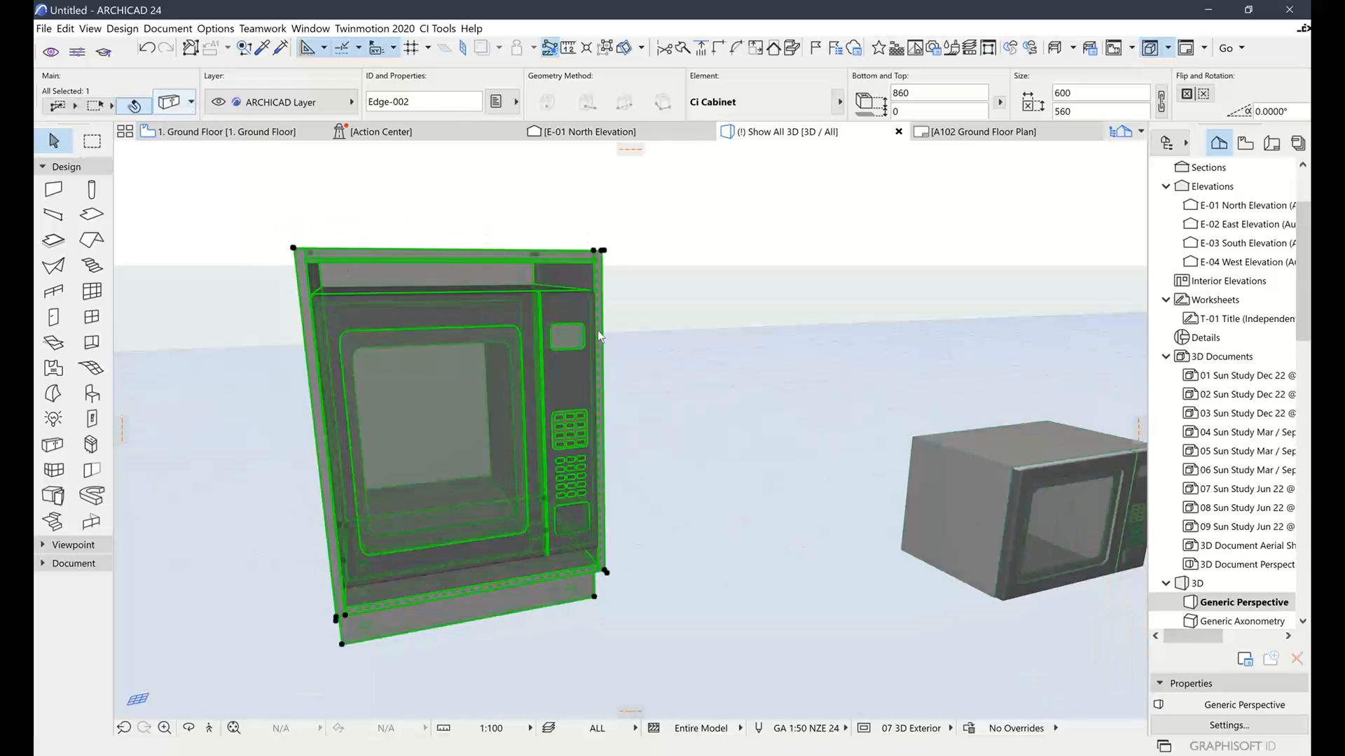
key(ctrl+t)
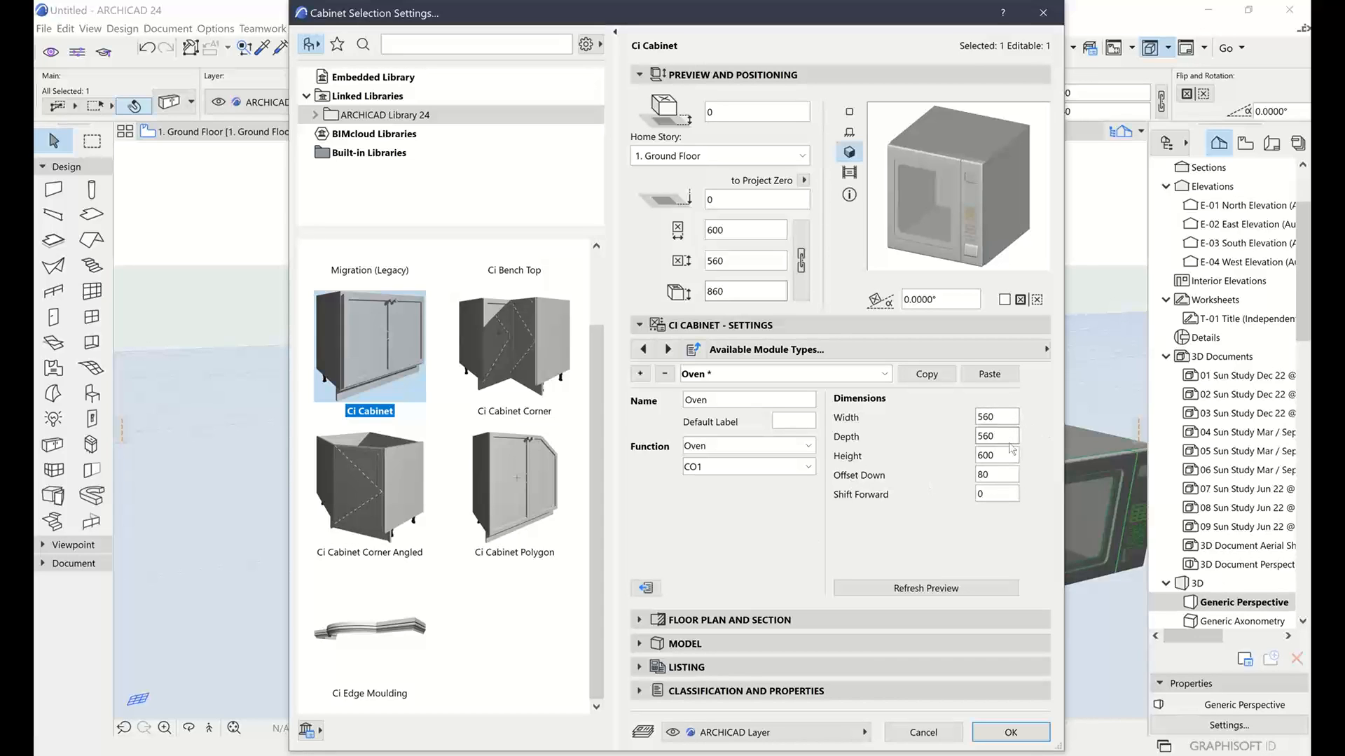
click(925, 732)
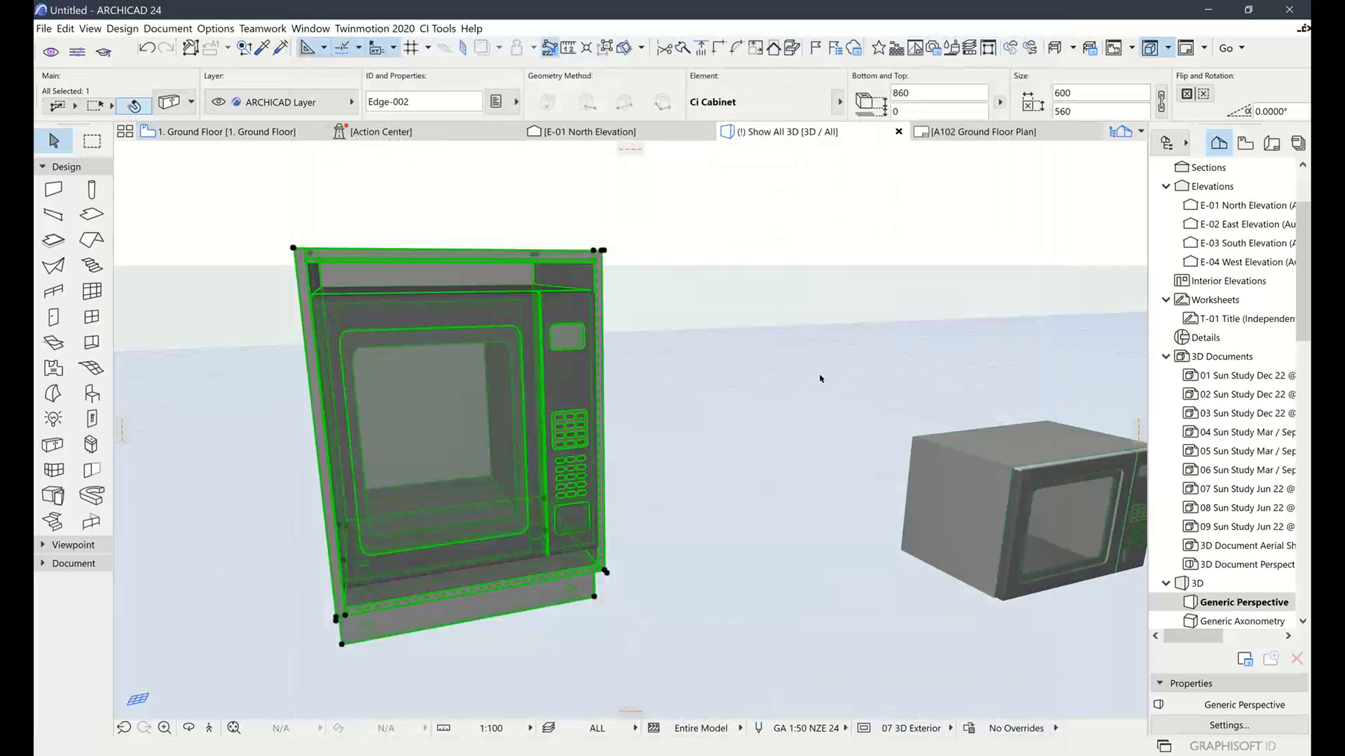
Deselect the cabinet, orbit to view both cabinets from above, then return to 1. Ground Floor
click(768, 430)
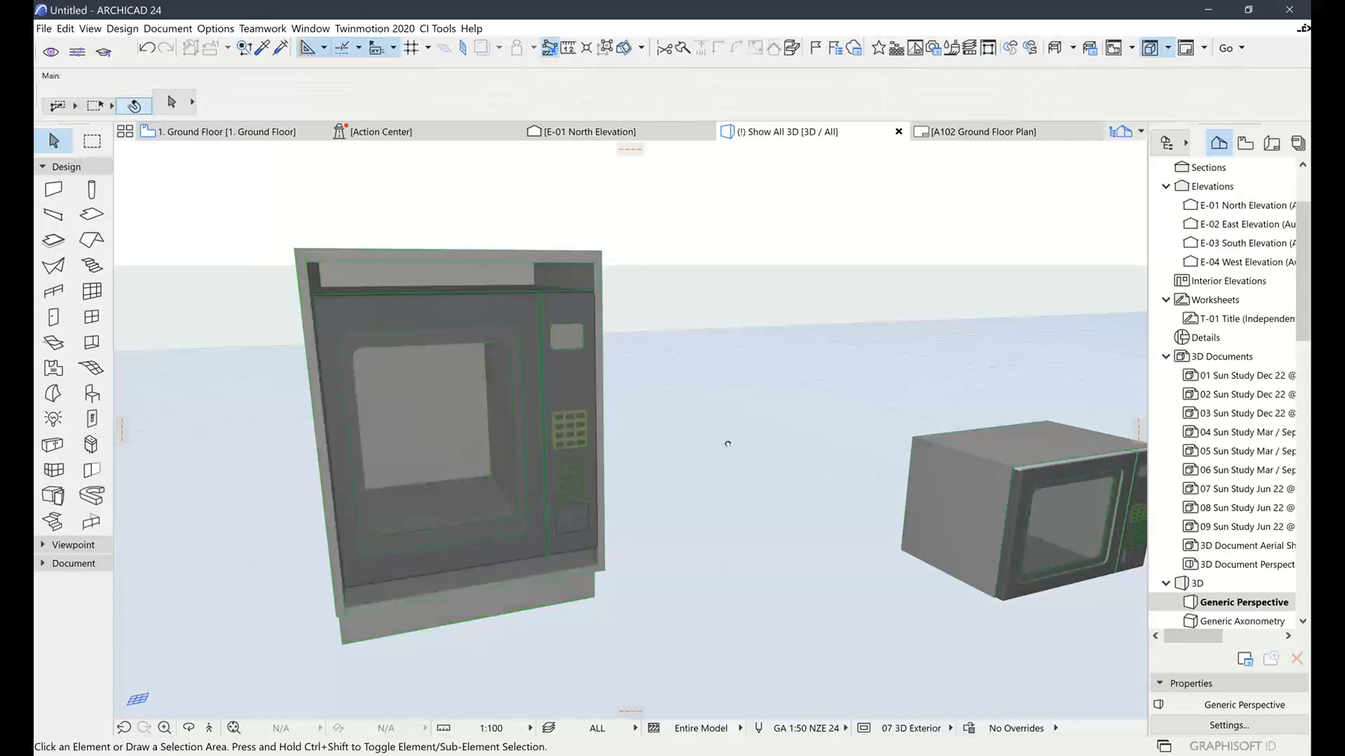
shift+middle_drag(724, 442, 708, 450)
scroll(725, 444, down, 3)
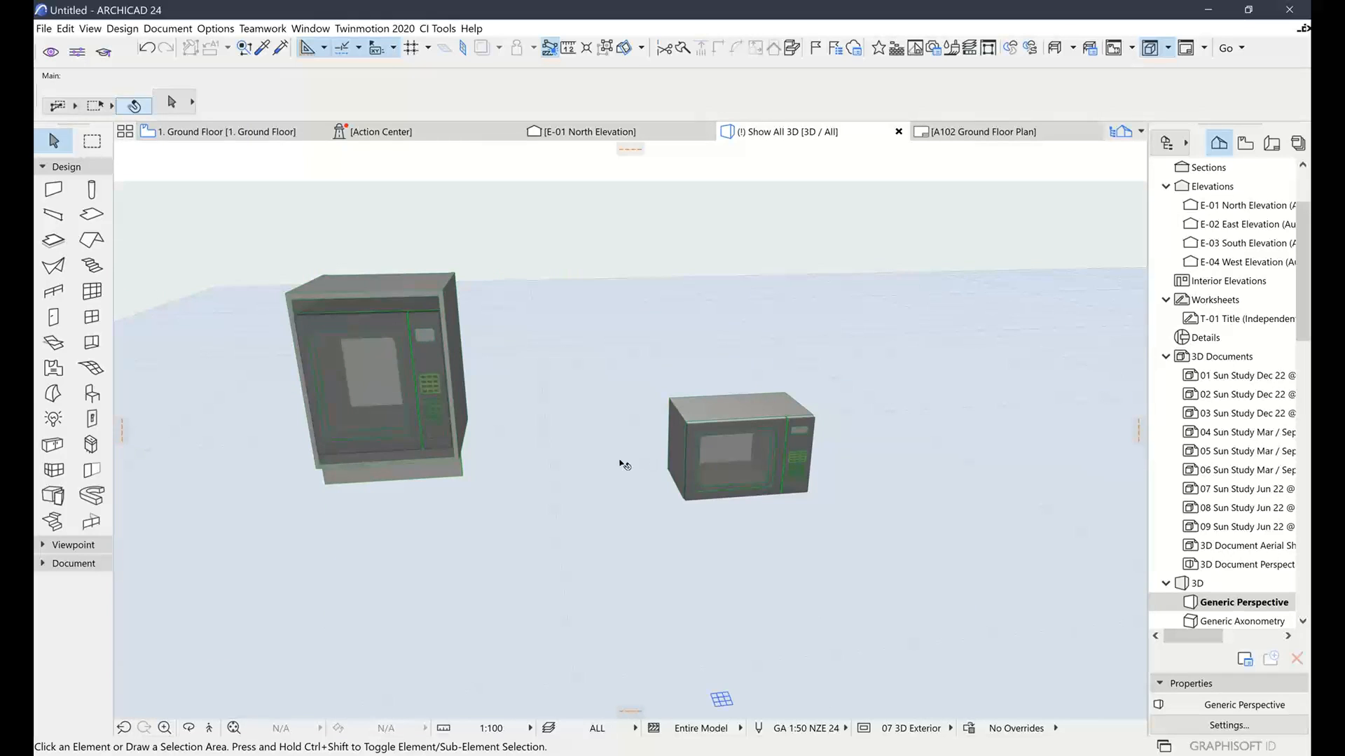
scroll(716, 437, up, 3)
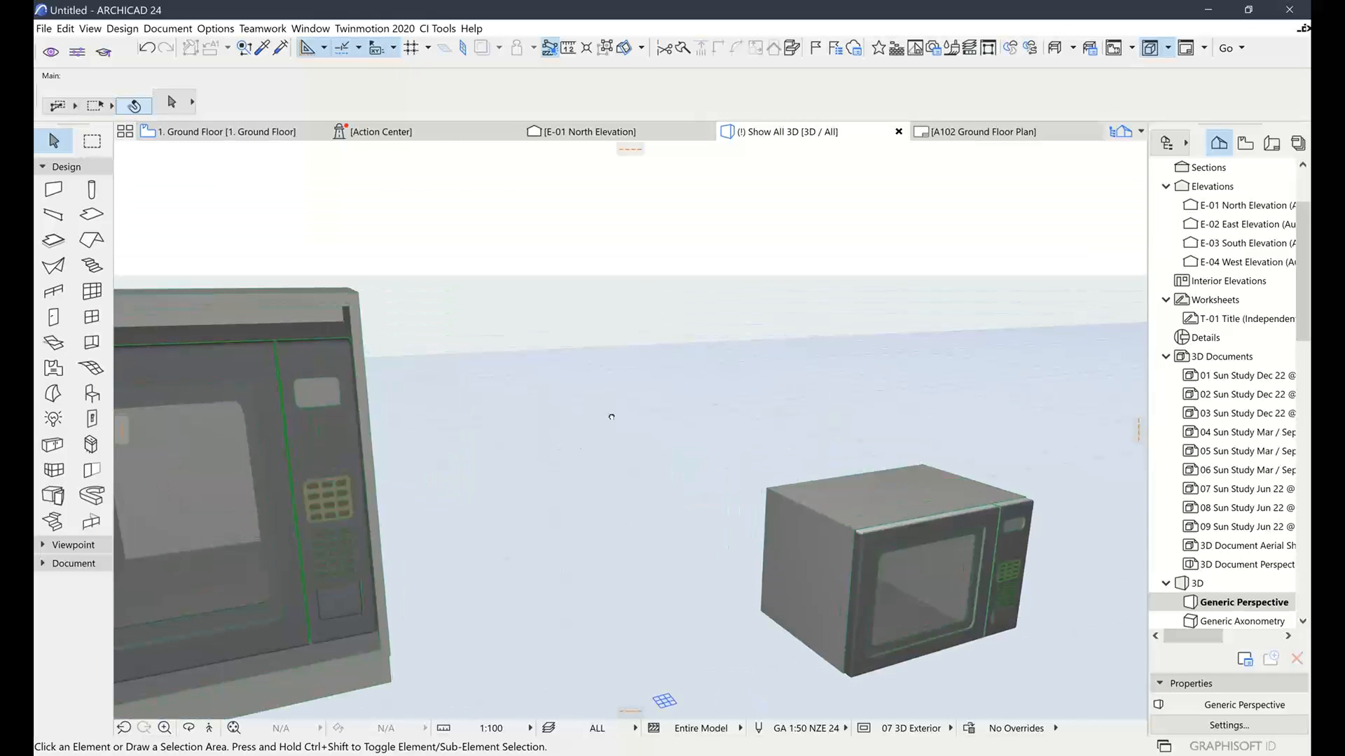
shift+middle_drag(612, 414, 781, 451)
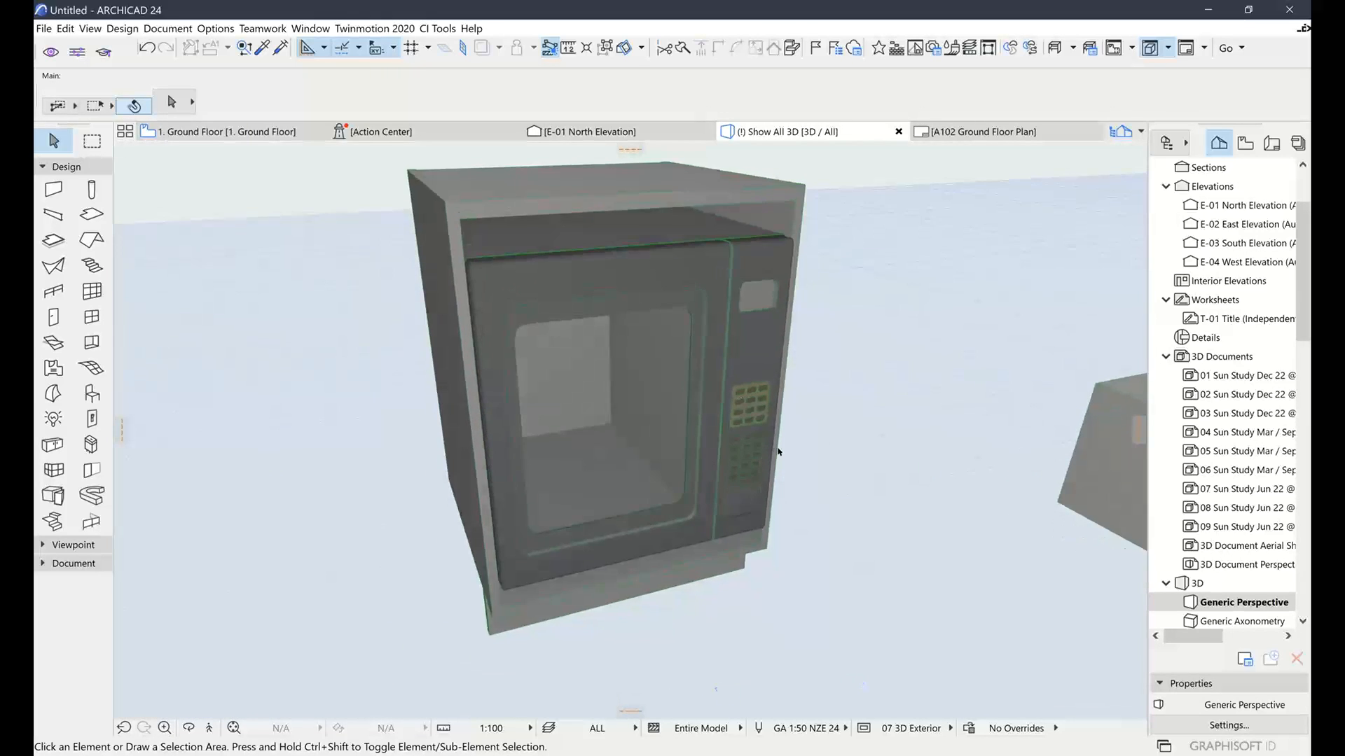
scroll(781, 450, down, 4)
middle_drag(854, 422, 789, 438)
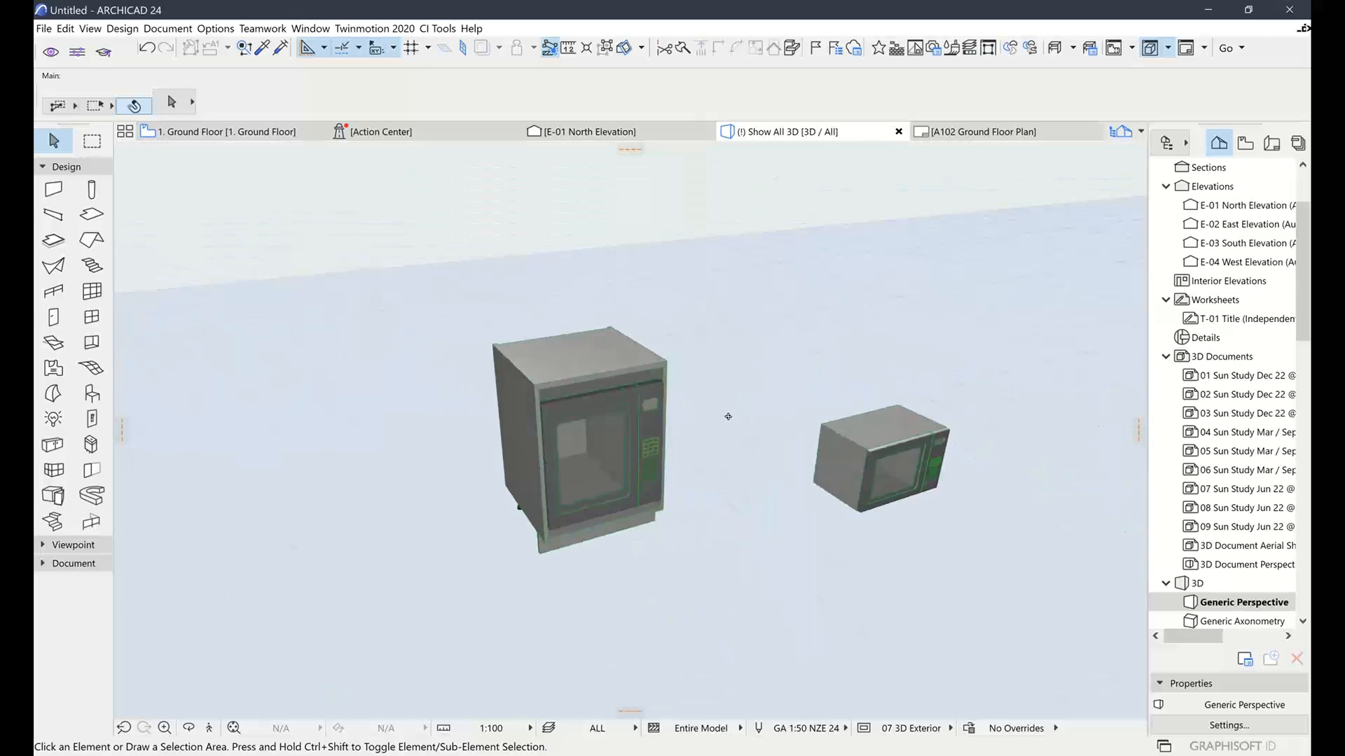
click(253, 136)
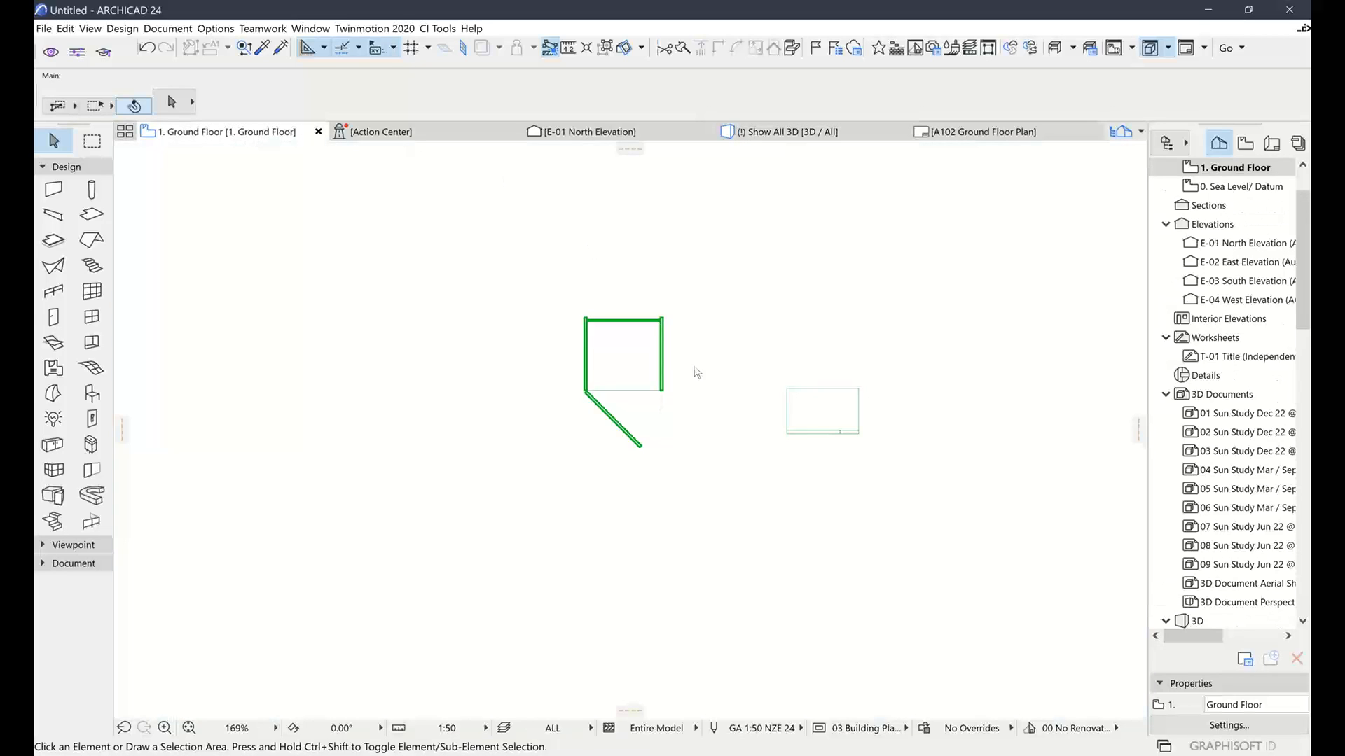
Select the oven cabinet on the plan and open its Settings from the Info Box
click(662, 390)
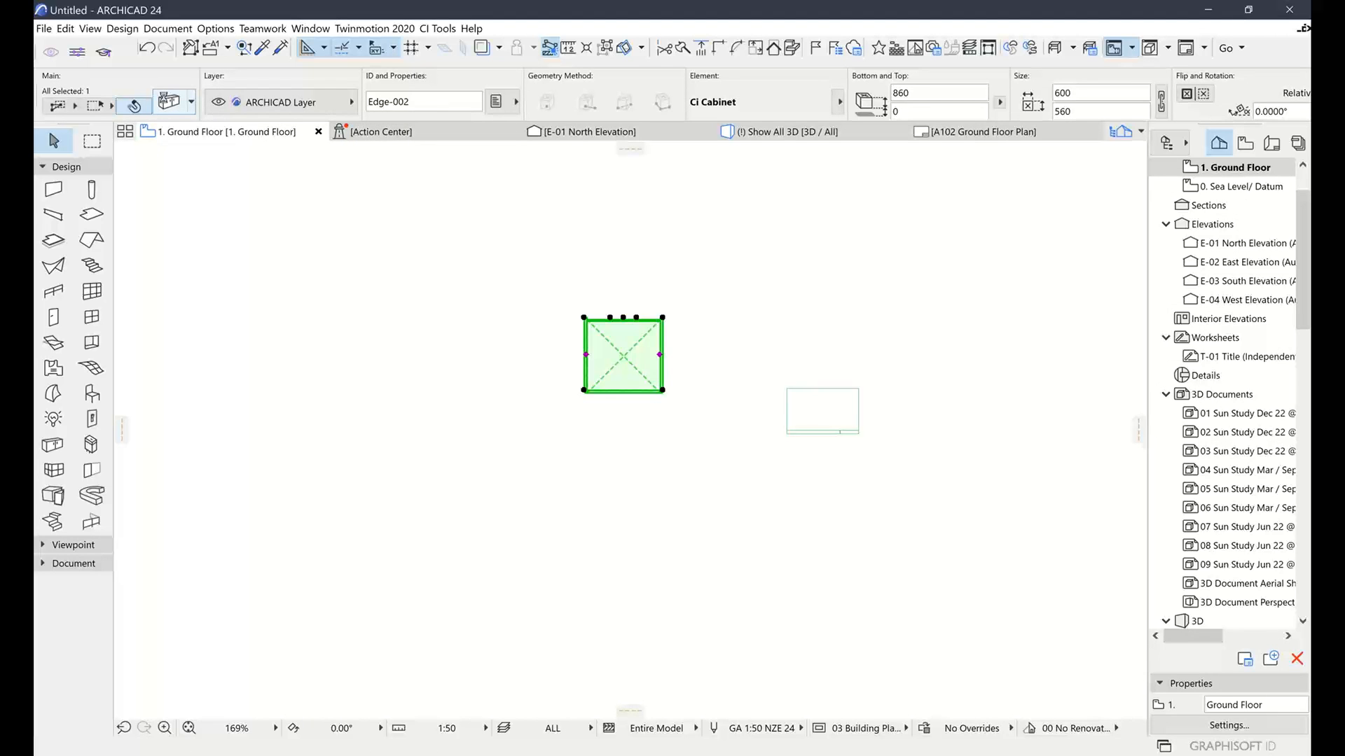
click(168, 103)
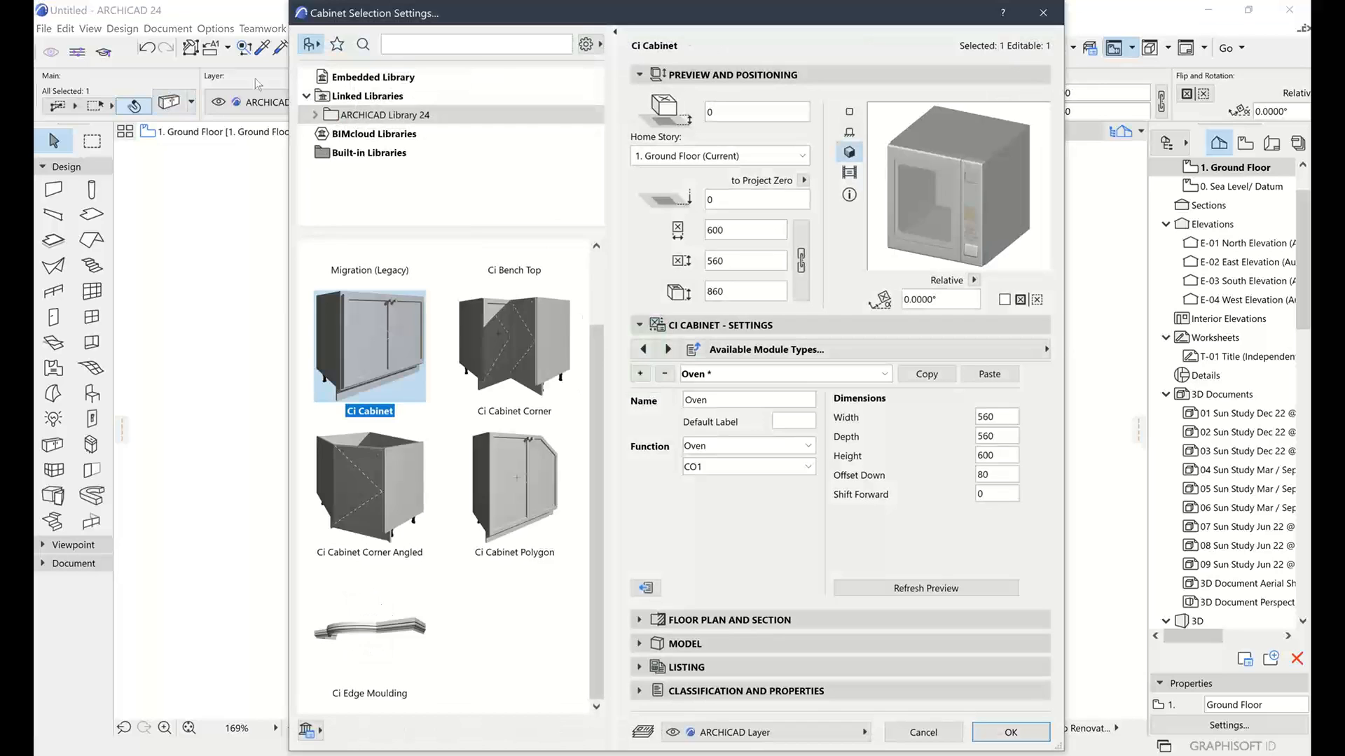
On the Modules page, change the module Type from Oven to Door Left
click(870, 371)
click(875, 370)
click(899, 348)
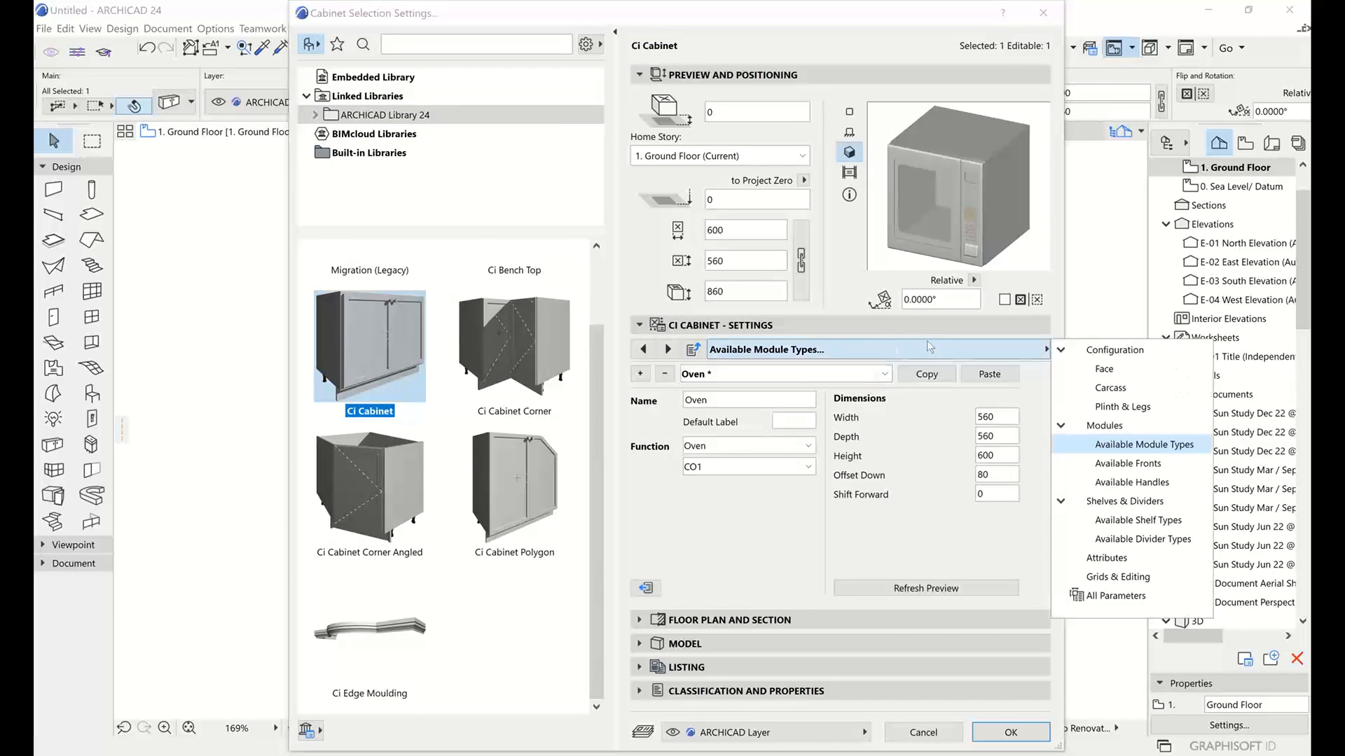
click(1108, 425)
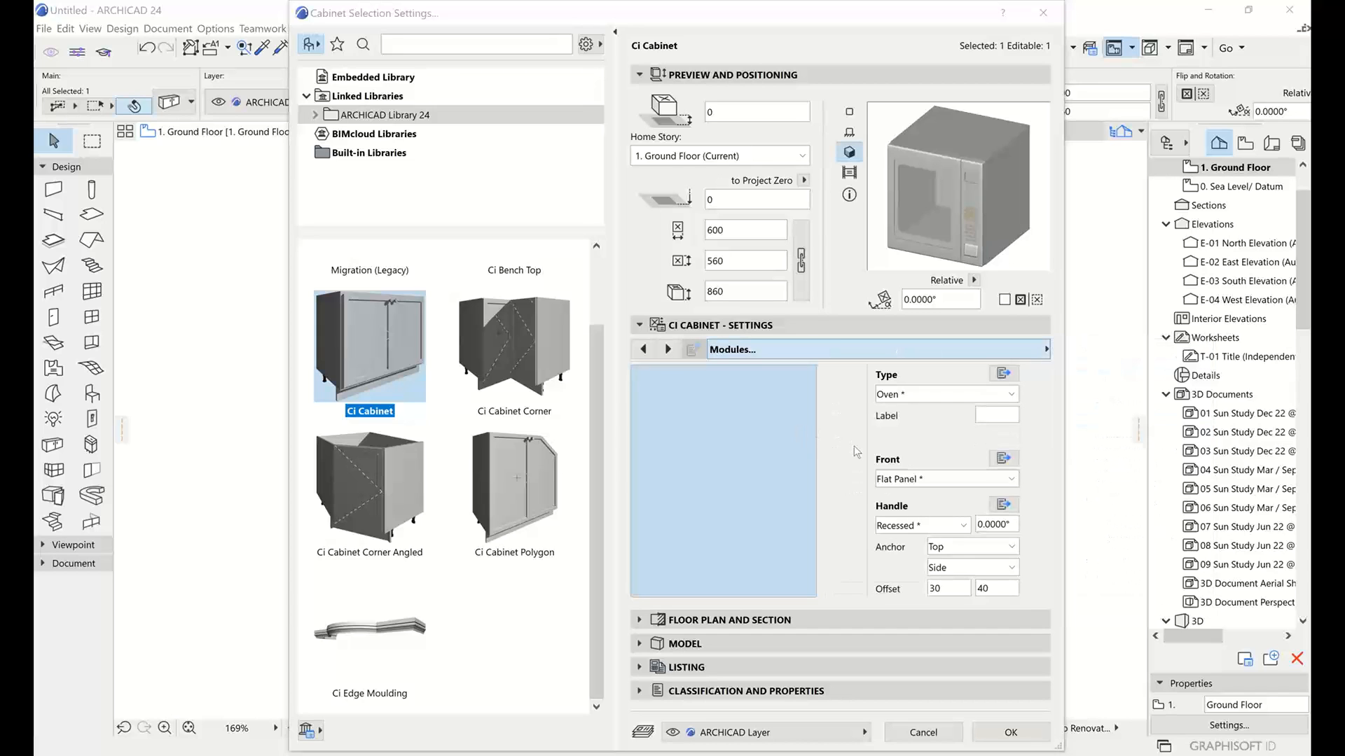
click(918, 394)
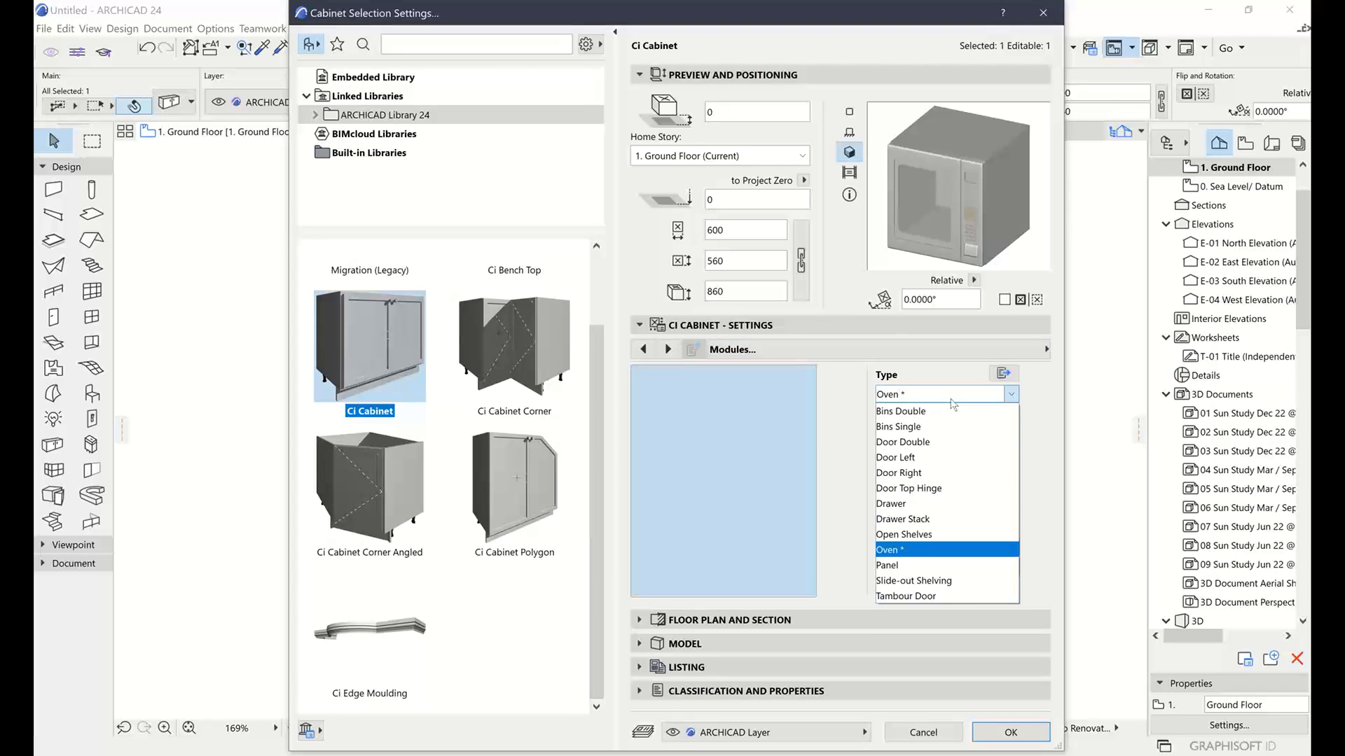
click(921, 473)
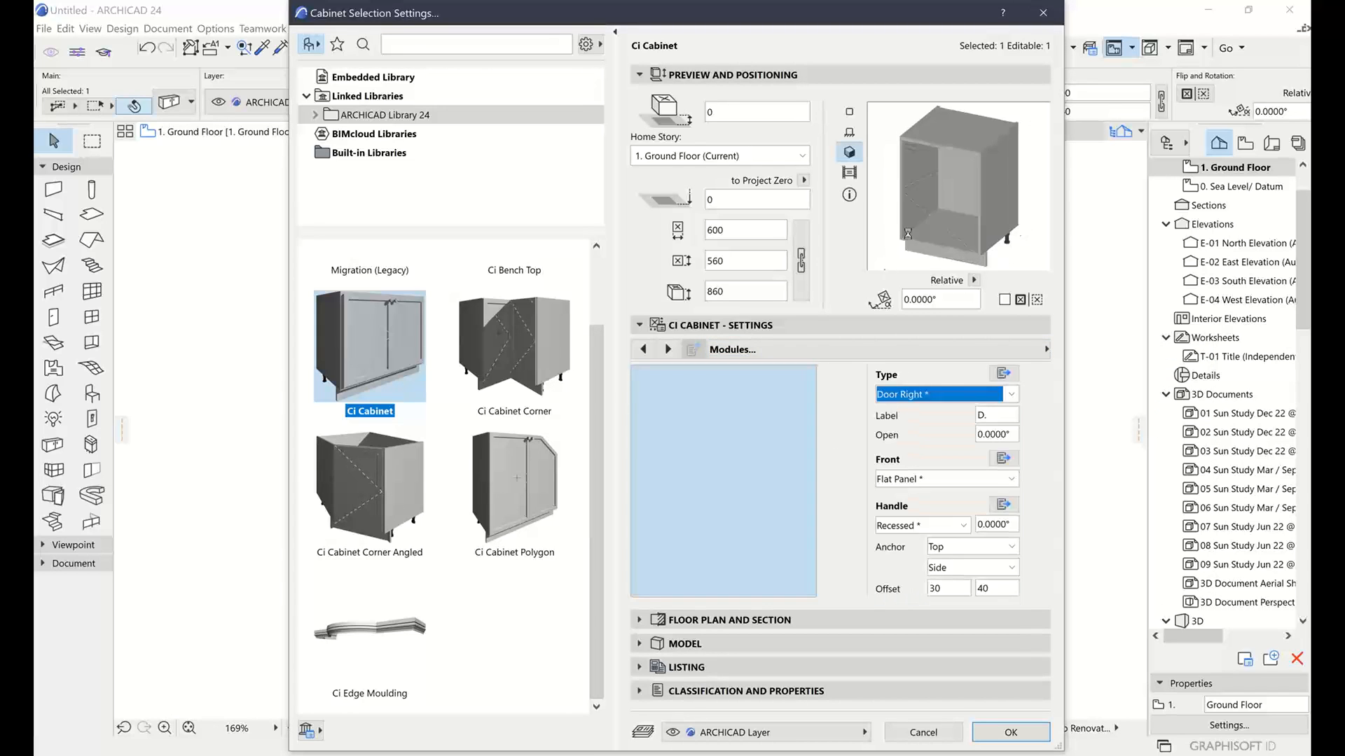
click(950, 397)
click(935, 455)
Give the door a Glass front and go to the Grids & Editing page
click(941, 479)
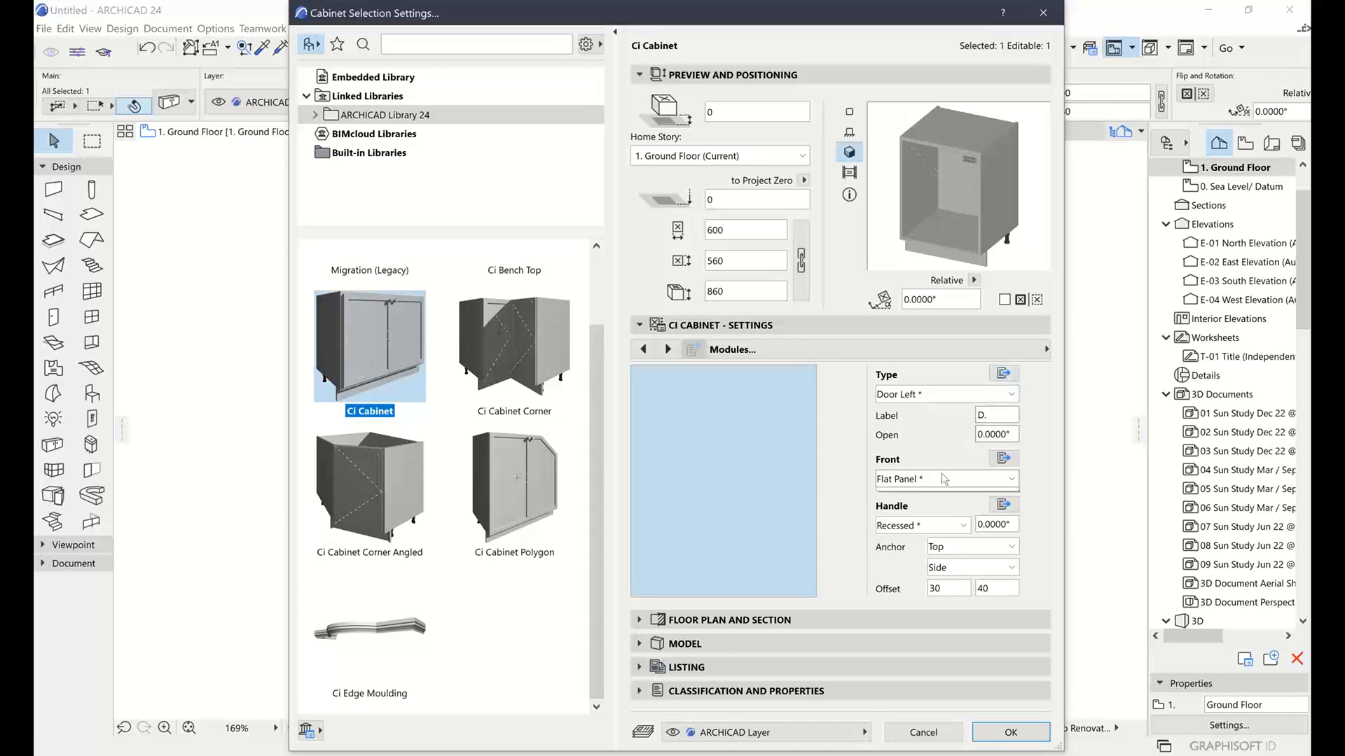
click(905, 519)
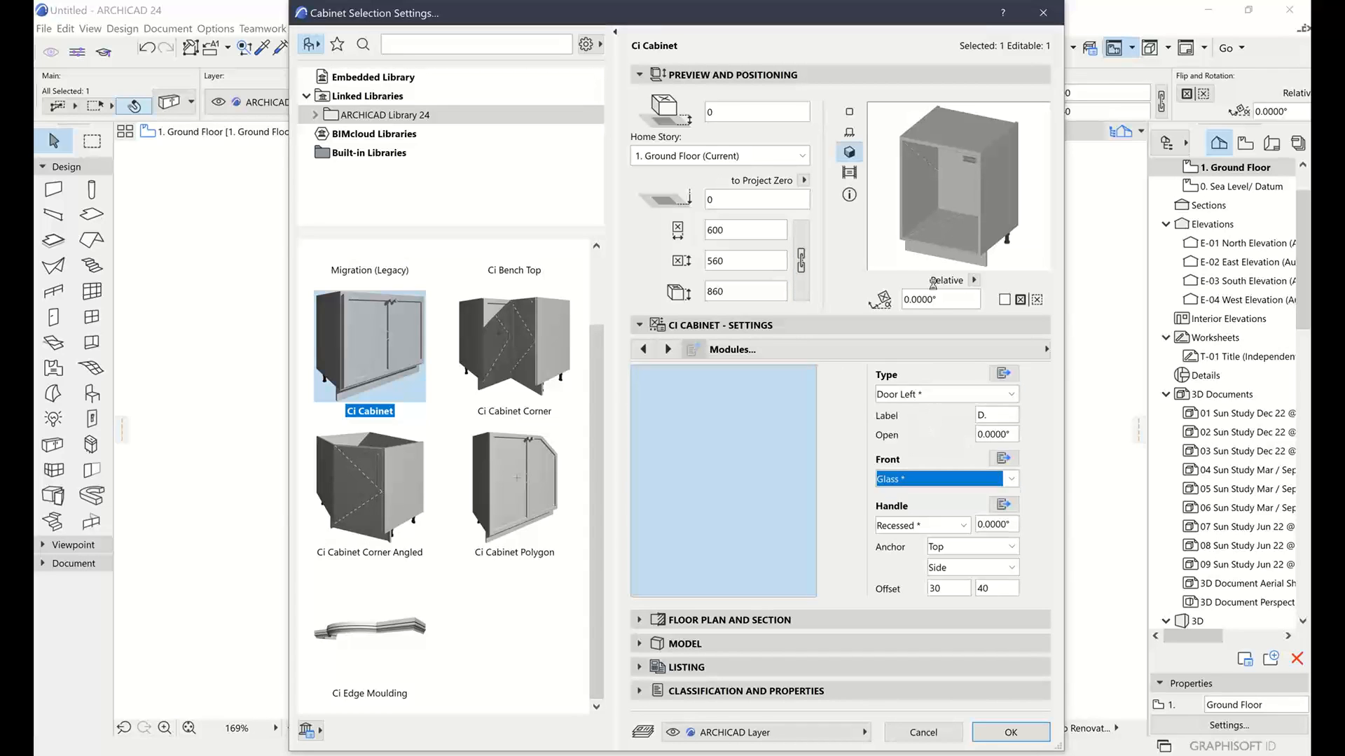
click(876, 350)
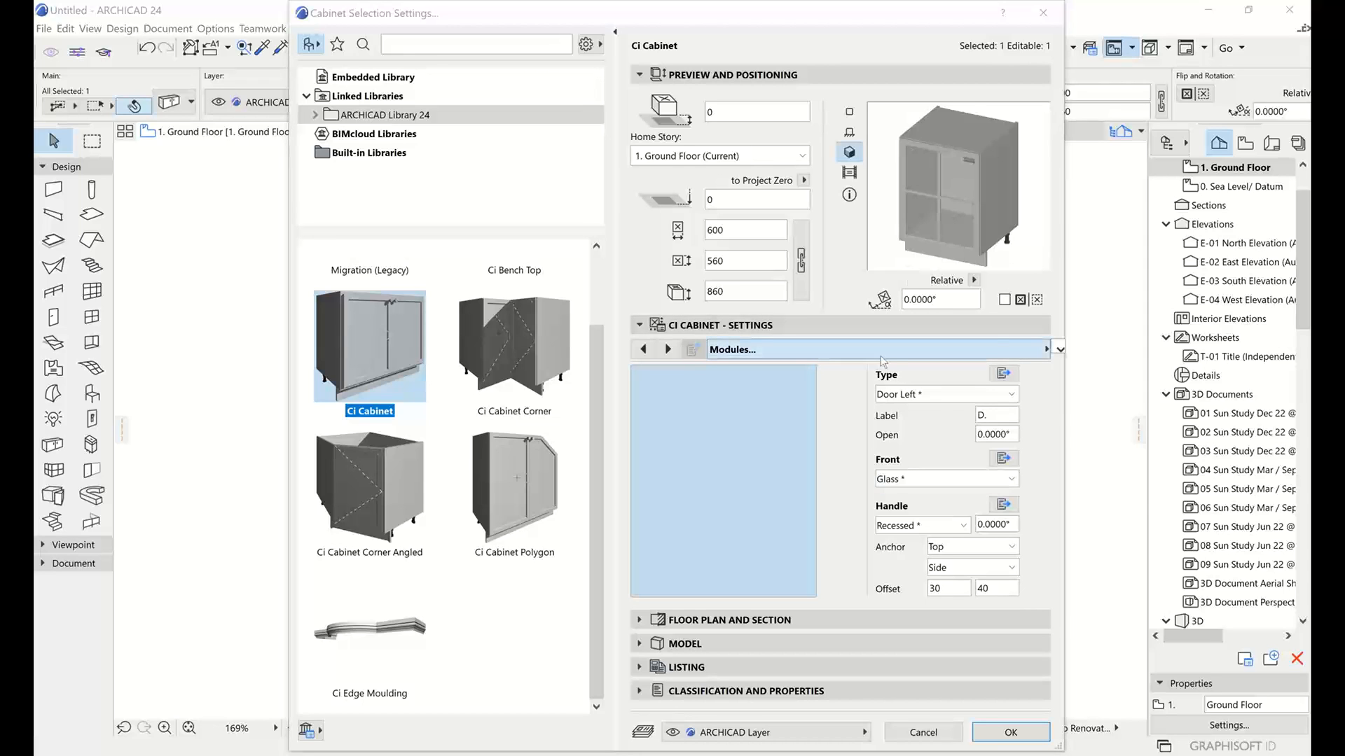
click(1116, 578)
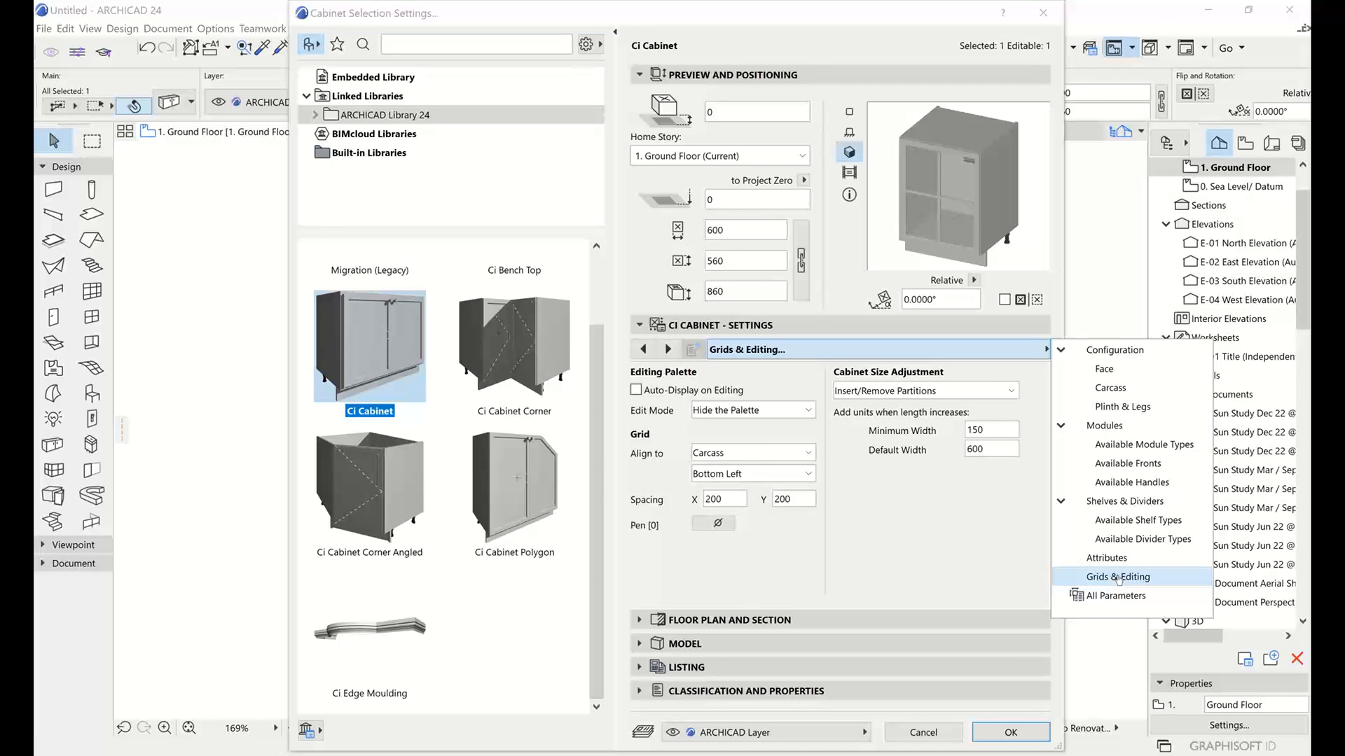
Set Cabinet Size Adjustment to Re-position Partitions and apply the settings with OK
click(982, 568)
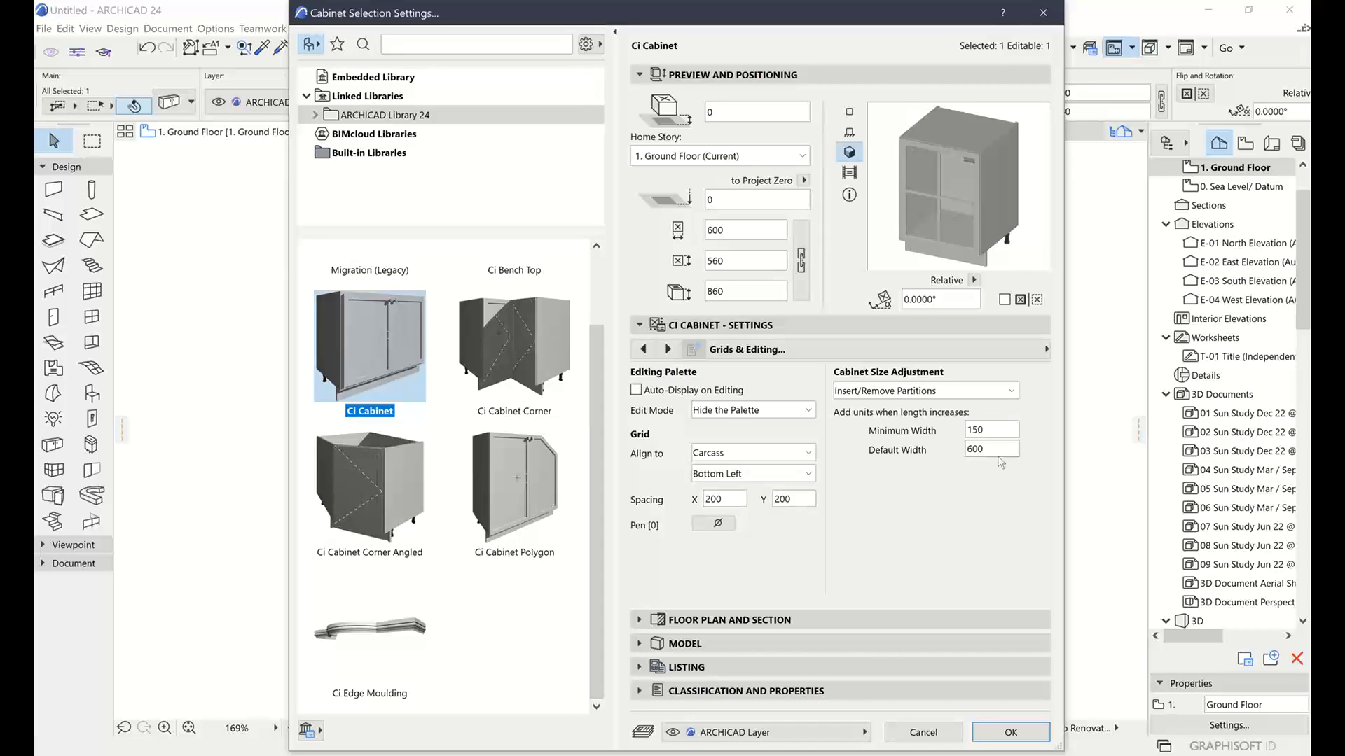
click(996, 448)
click(973, 388)
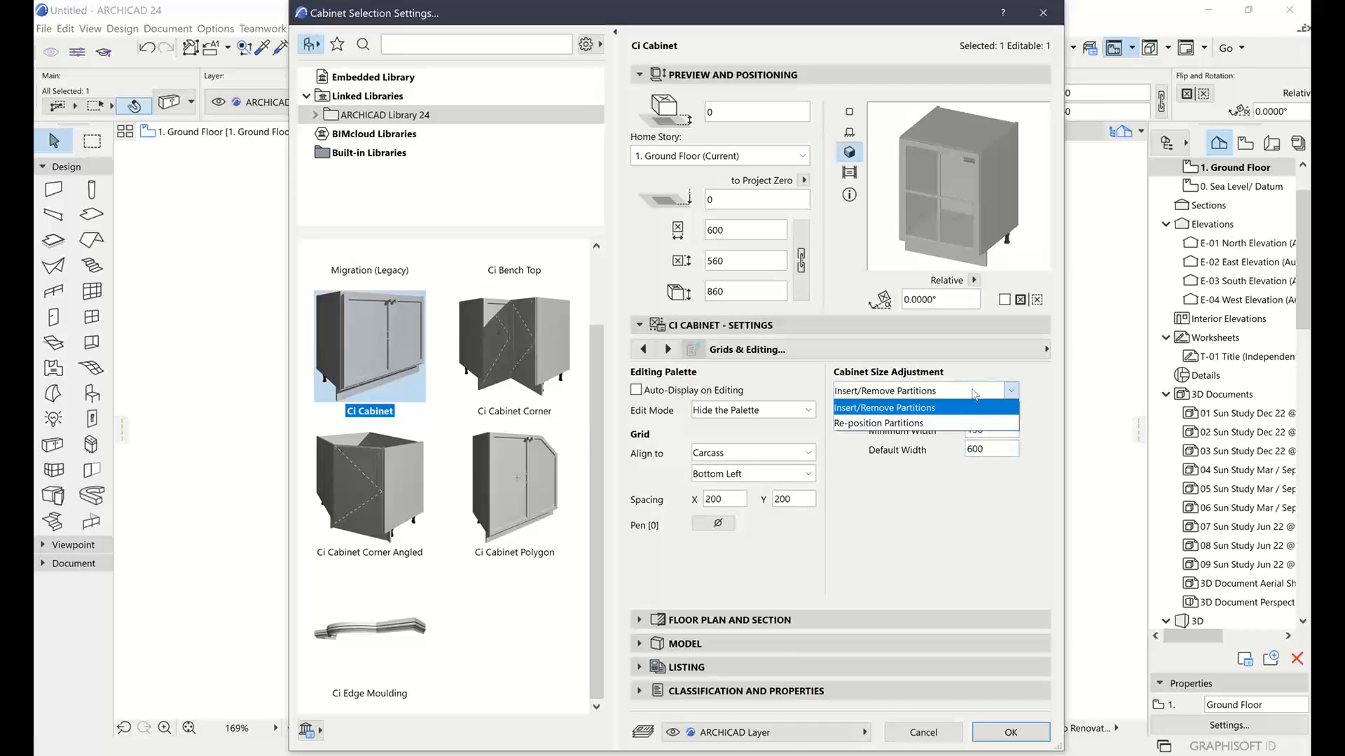
click(911, 424)
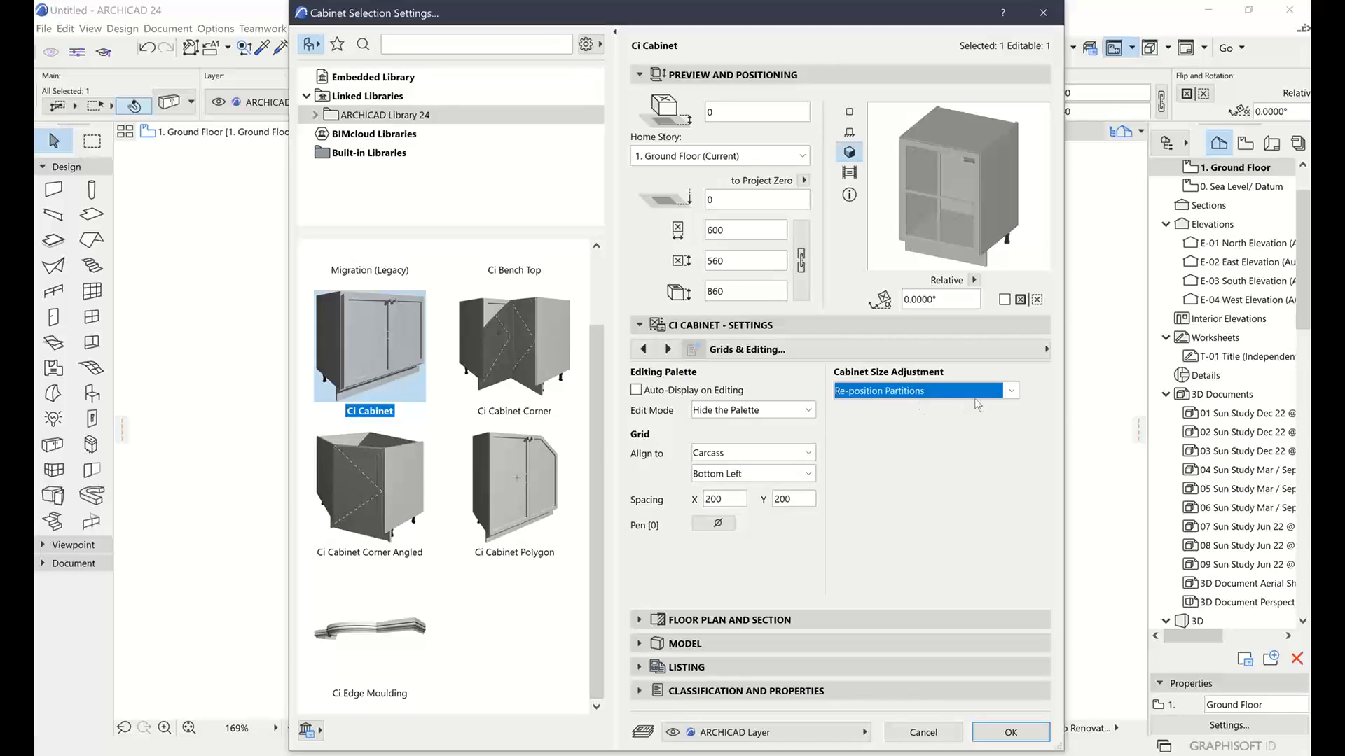
click(1015, 731)
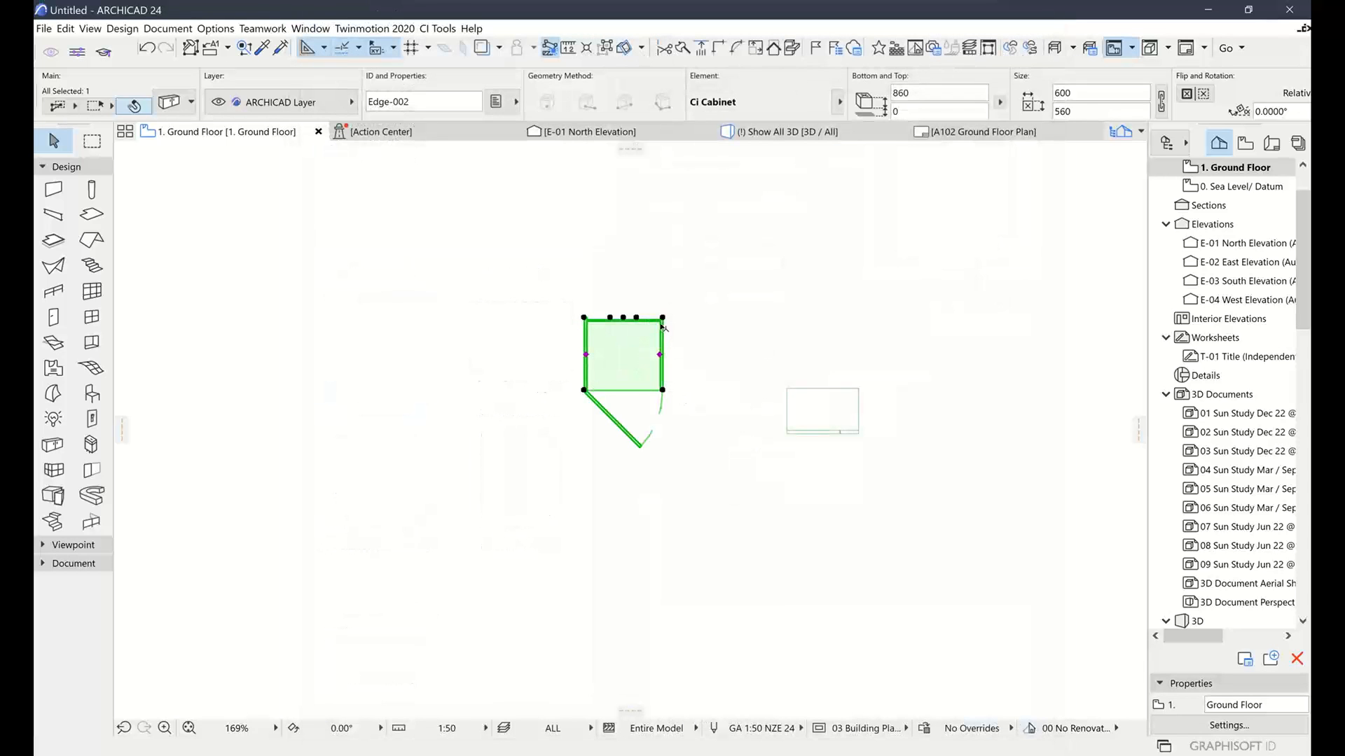
Stretch the cabinet from its top-right corner to 1957 wide and reopen its settings
click(663, 320)
click(840, 390)
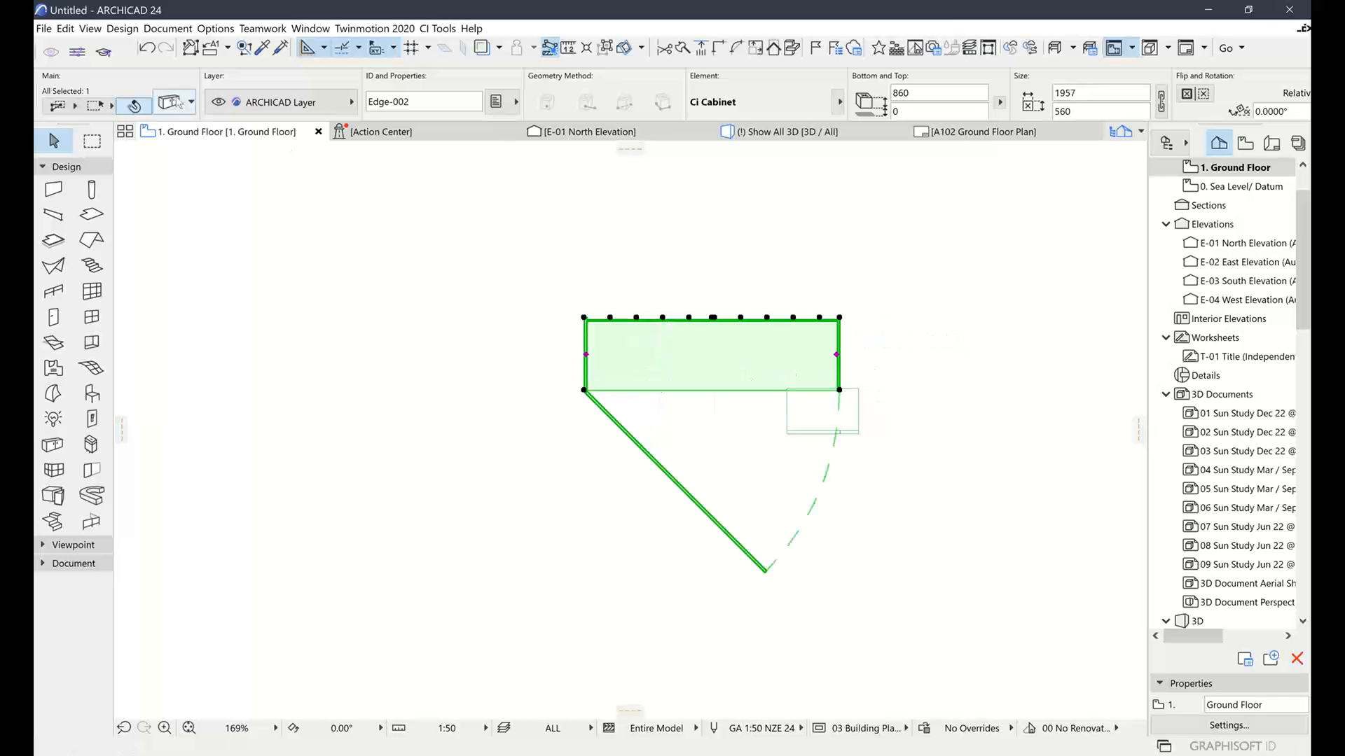
key(ctrl+t)
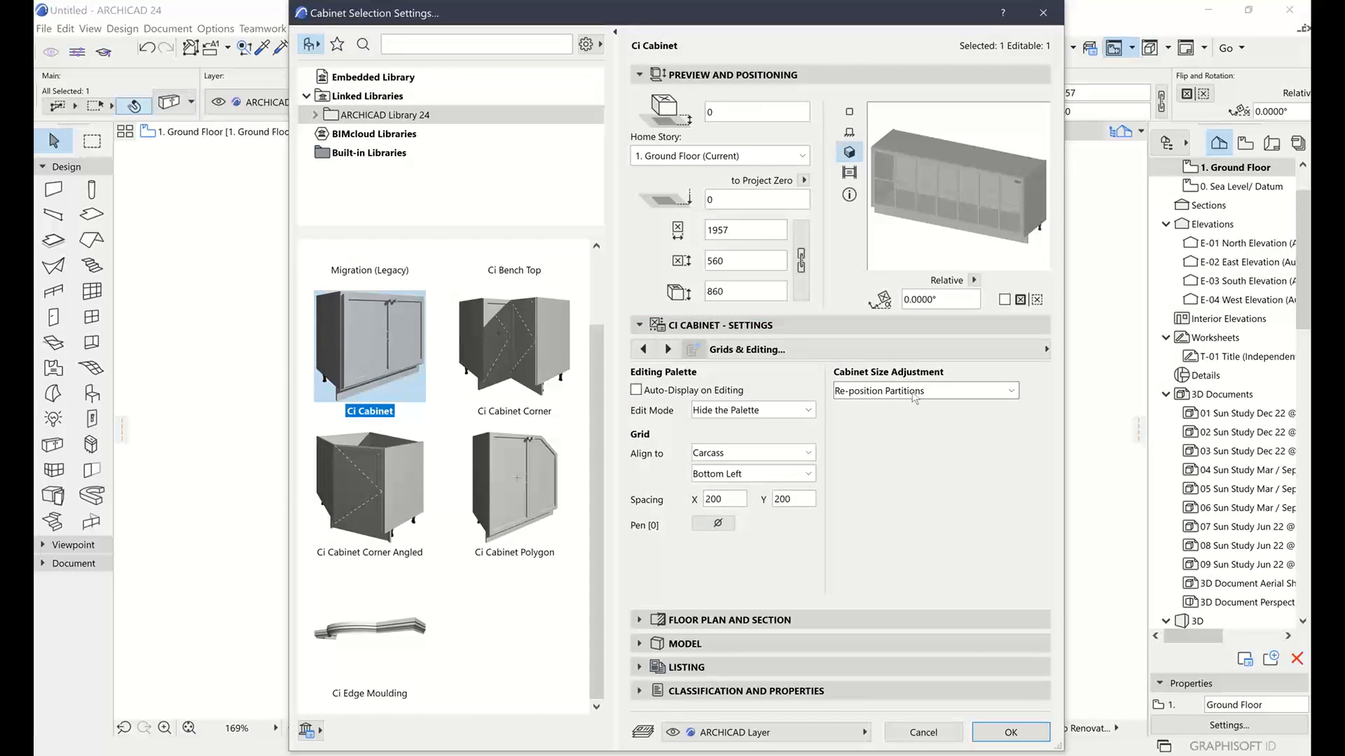
Try Insert/Remove Partitions with the 600 default width, then cancel the dialog
click(872, 393)
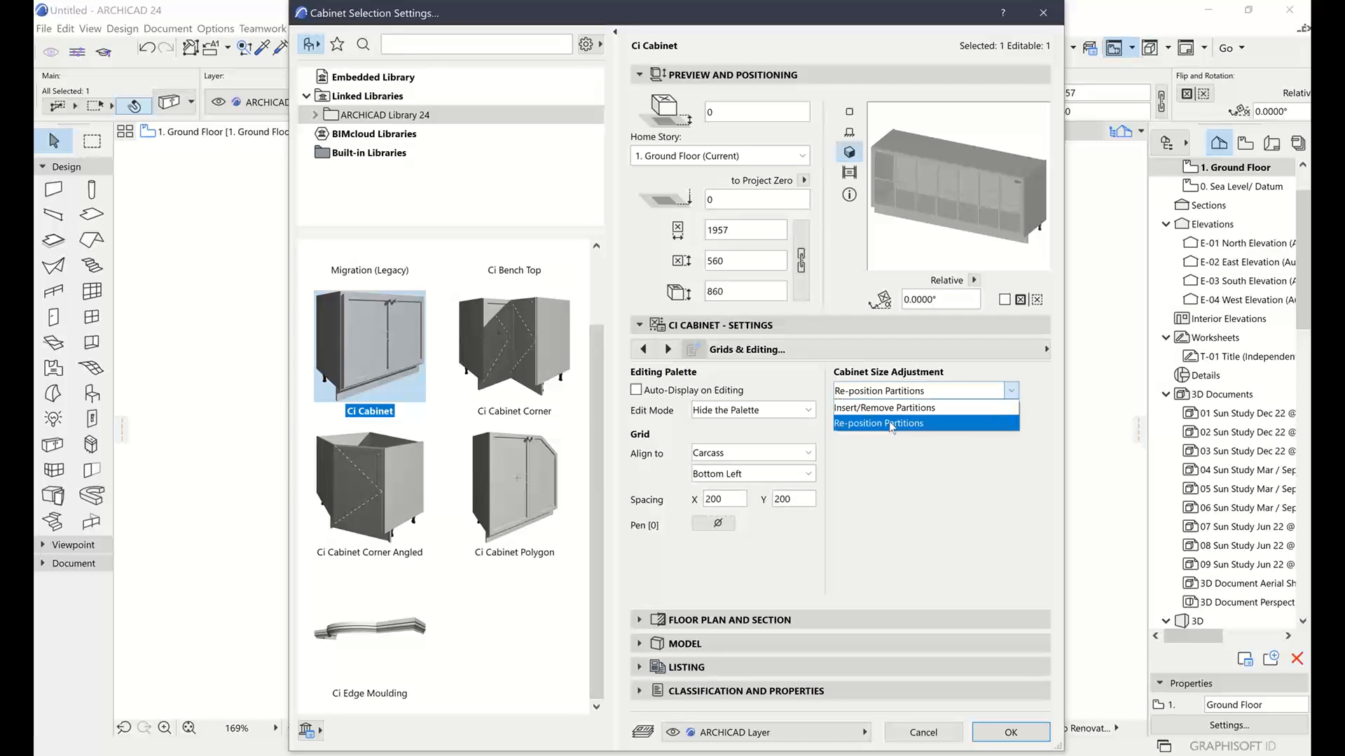
click(907, 407)
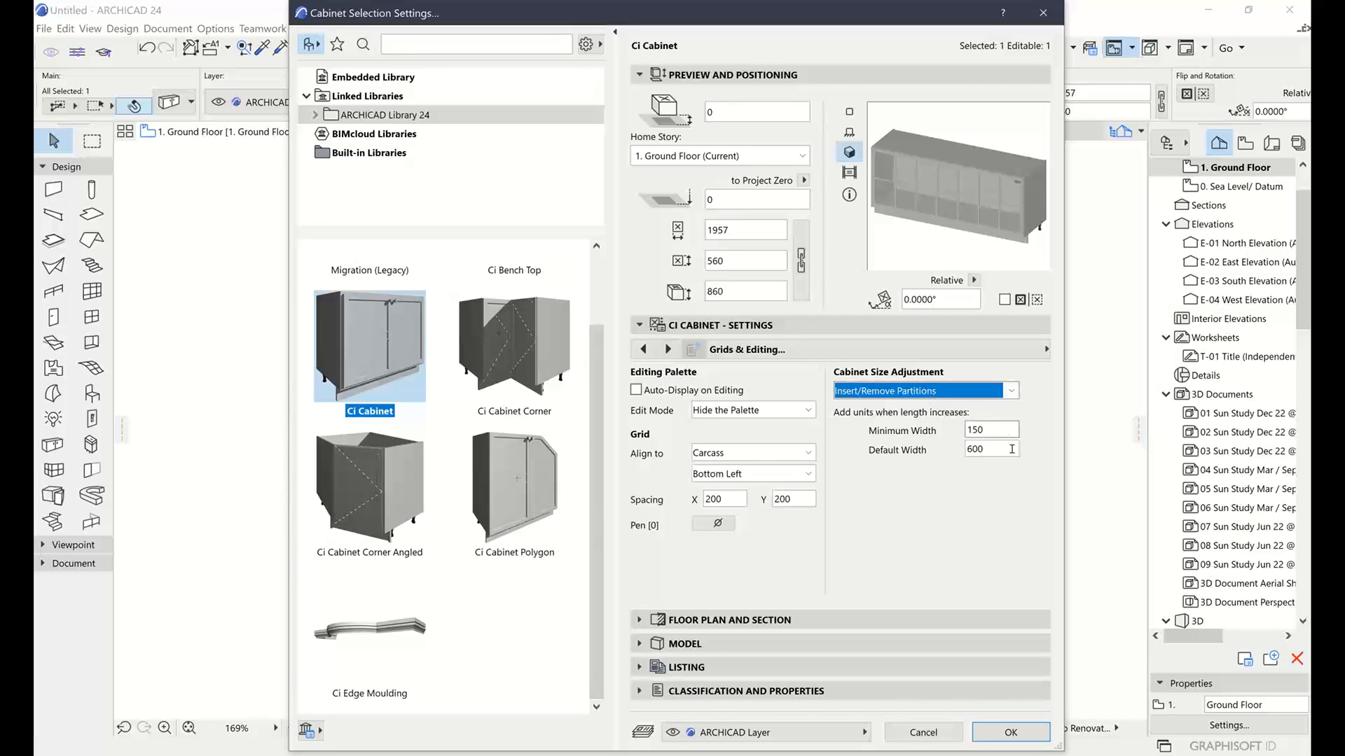
click(985, 450)
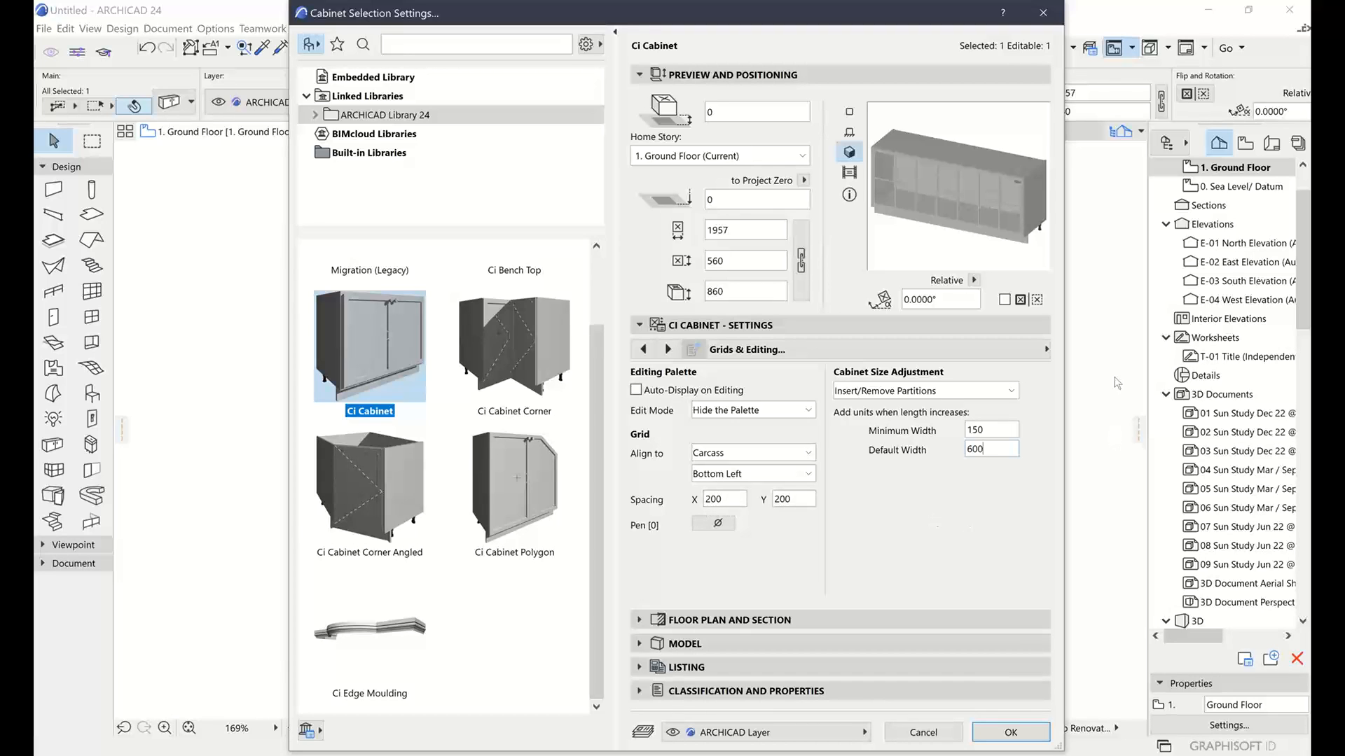
click(923, 732)
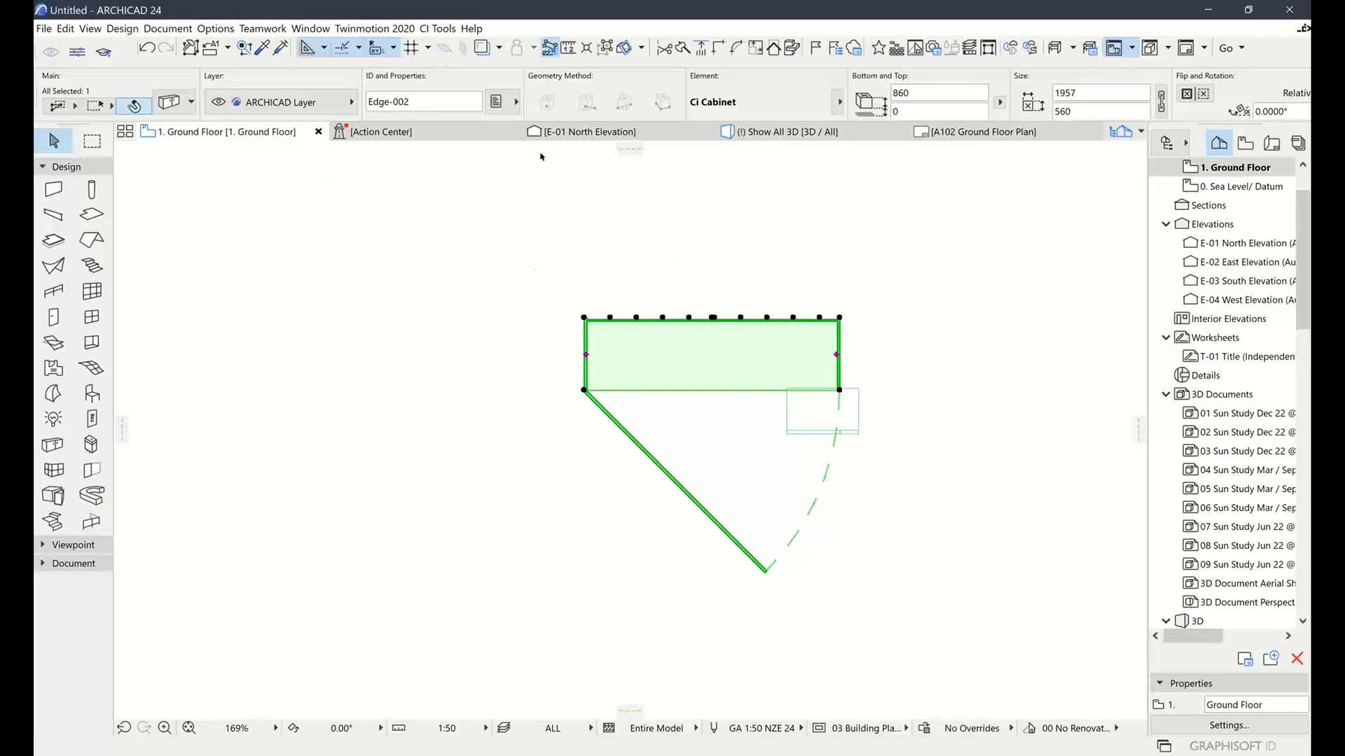
Undo the stretch and set Cabinet Size Adjustment to Insert/Remove Partitions
key(ctrl+z)
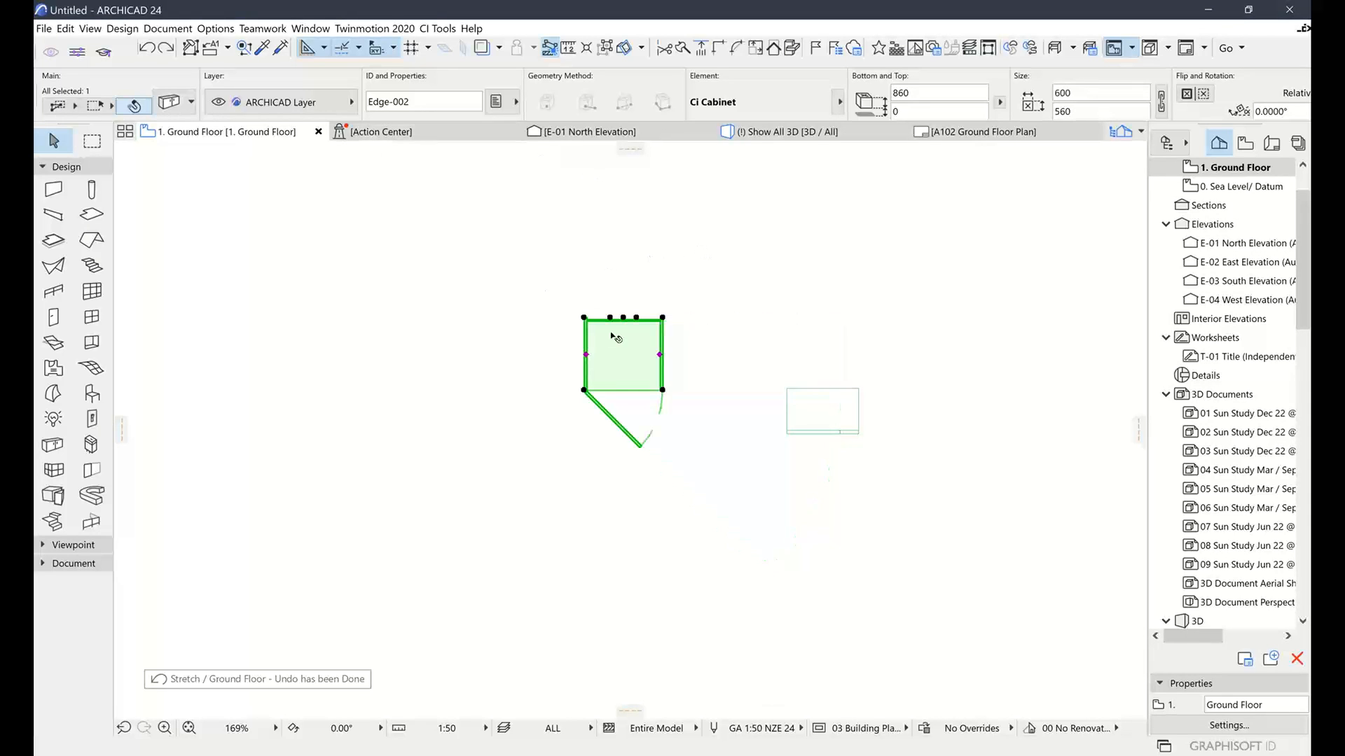
click(168, 100)
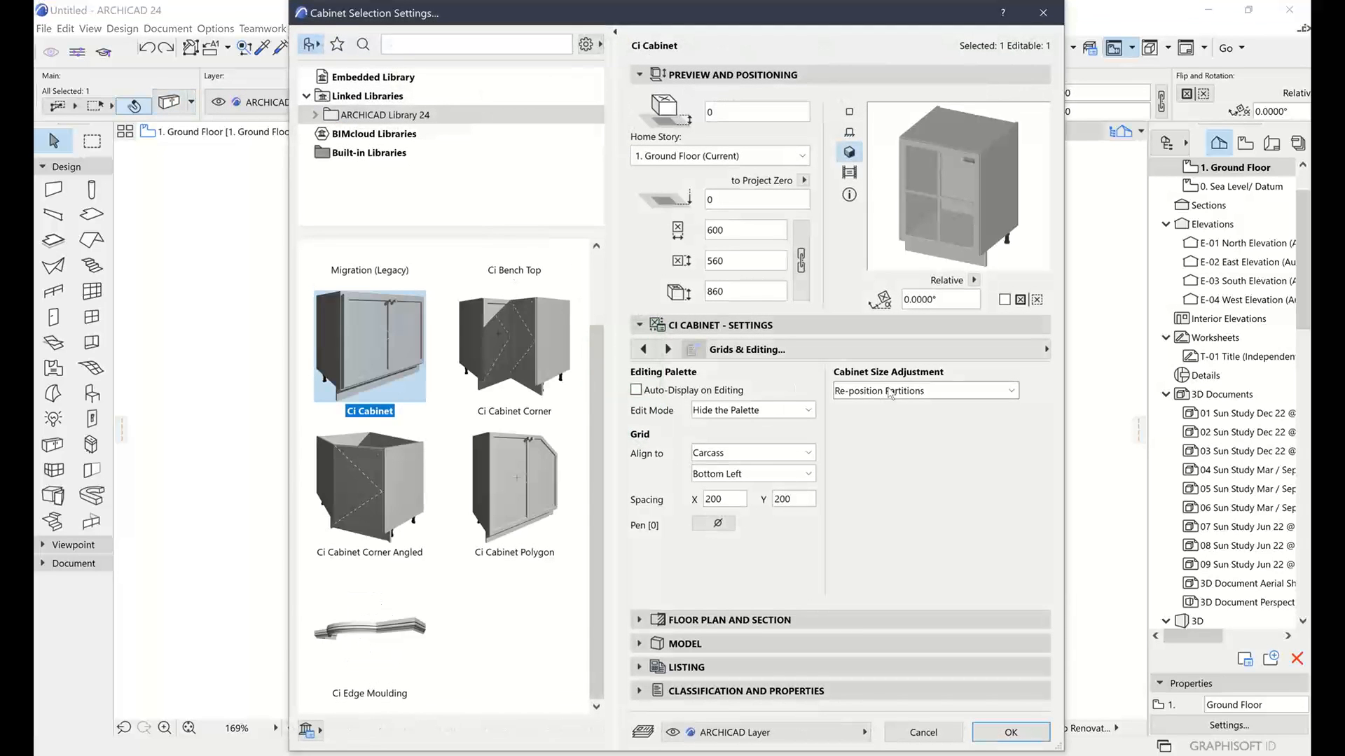
click(879, 391)
click(883, 408)
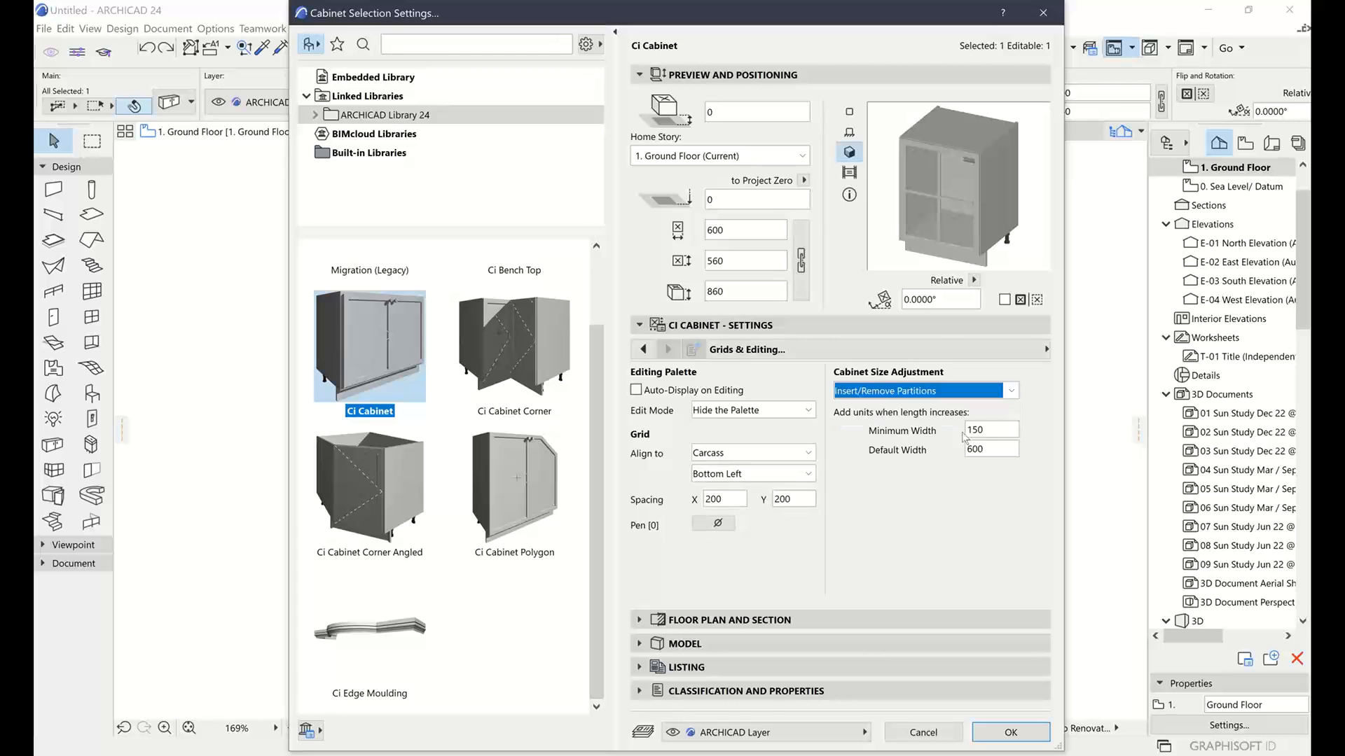
click(1012, 733)
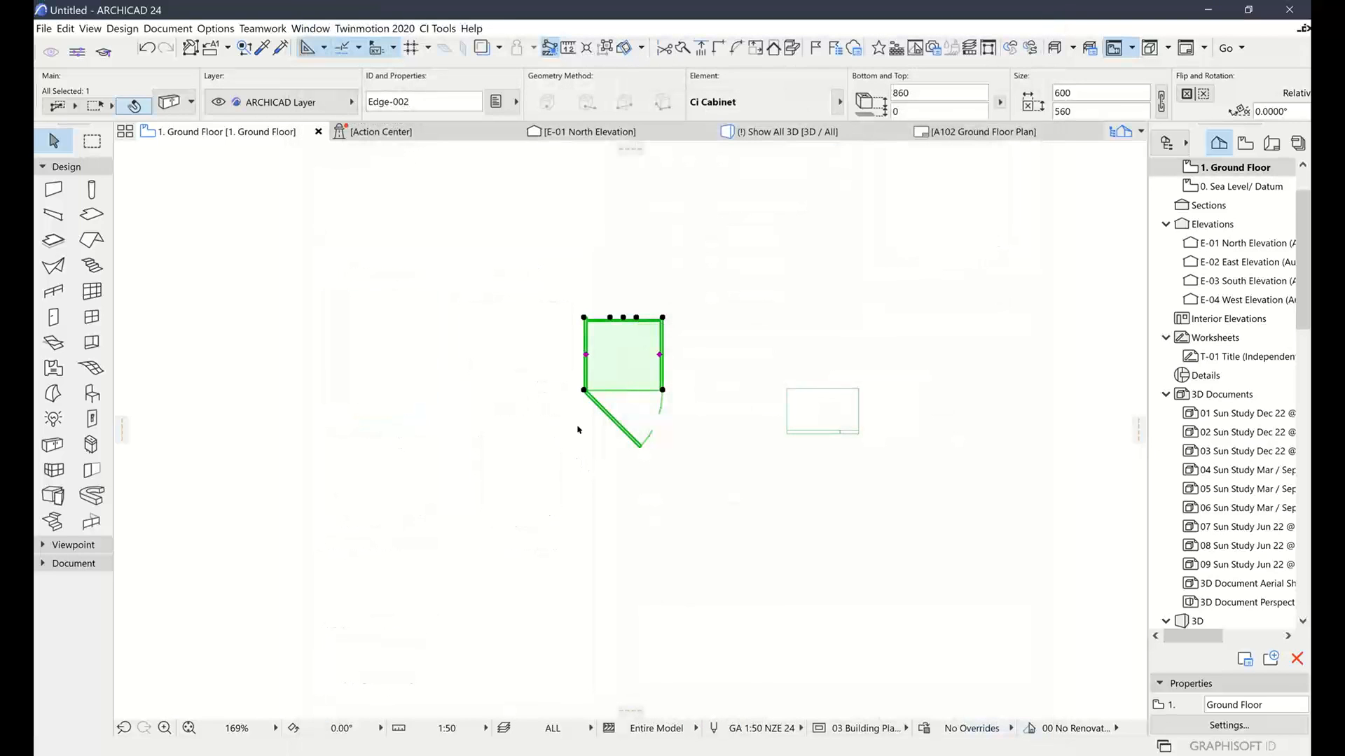
Stretch the cabinet to 2232 wide with four glass-door units and view it in 3D
click(539, 391)
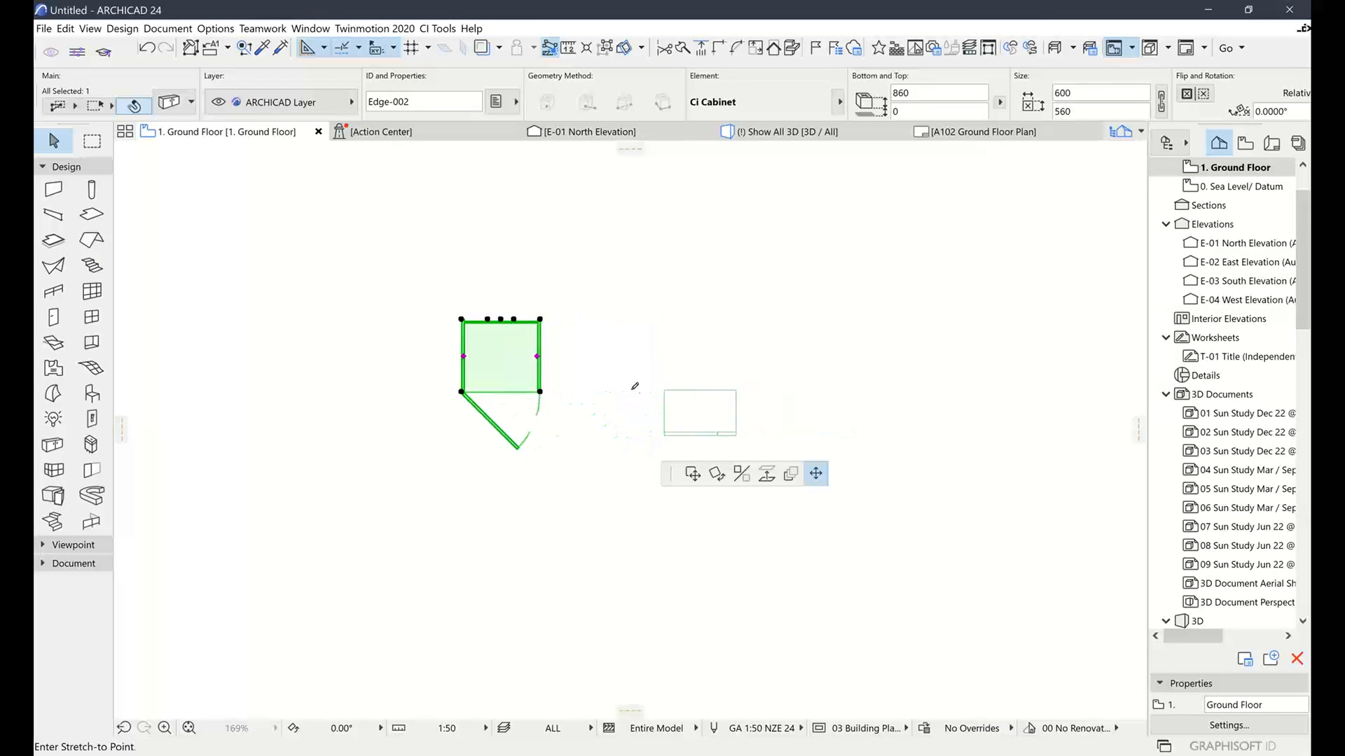
click(753, 391)
click(772, 132)
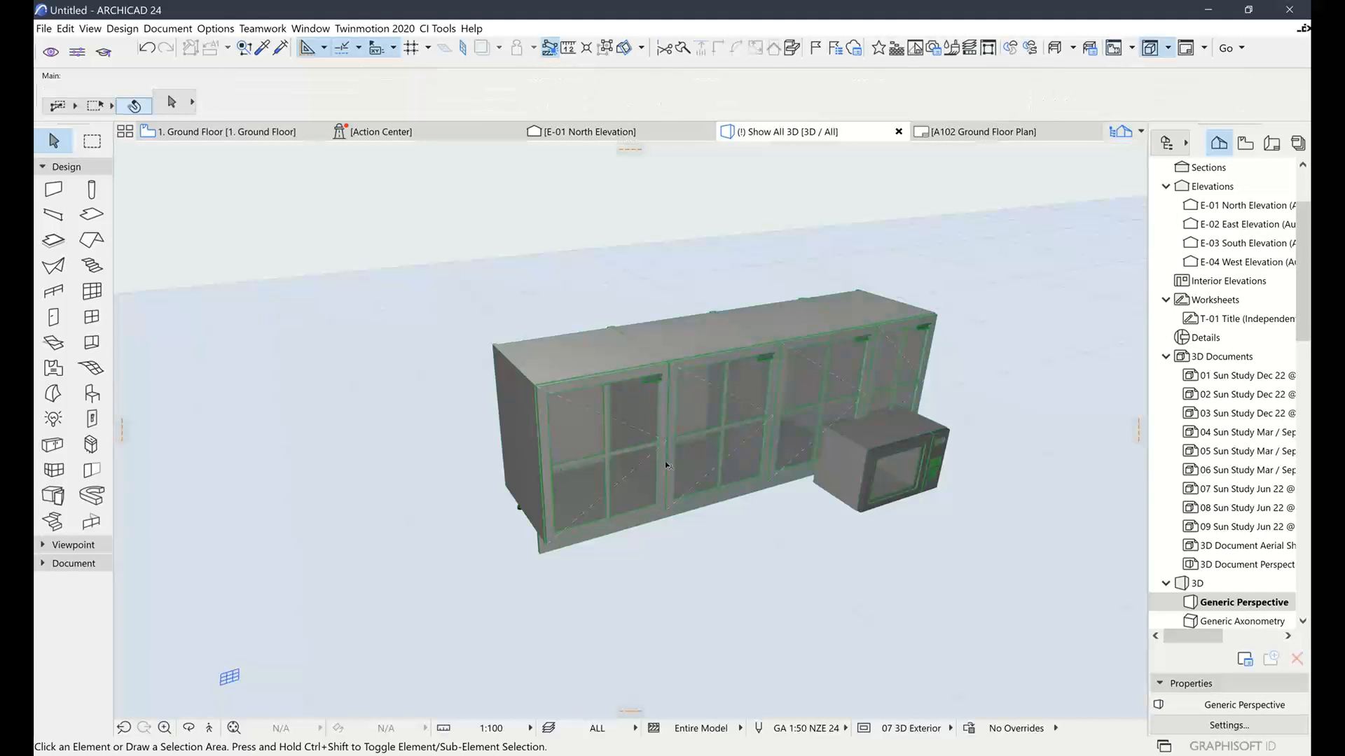
Delete the microwave oven object from the 3D model
scroll(665, 461, up, 5)
shift+middle_drag(702, 451, 725, 427)
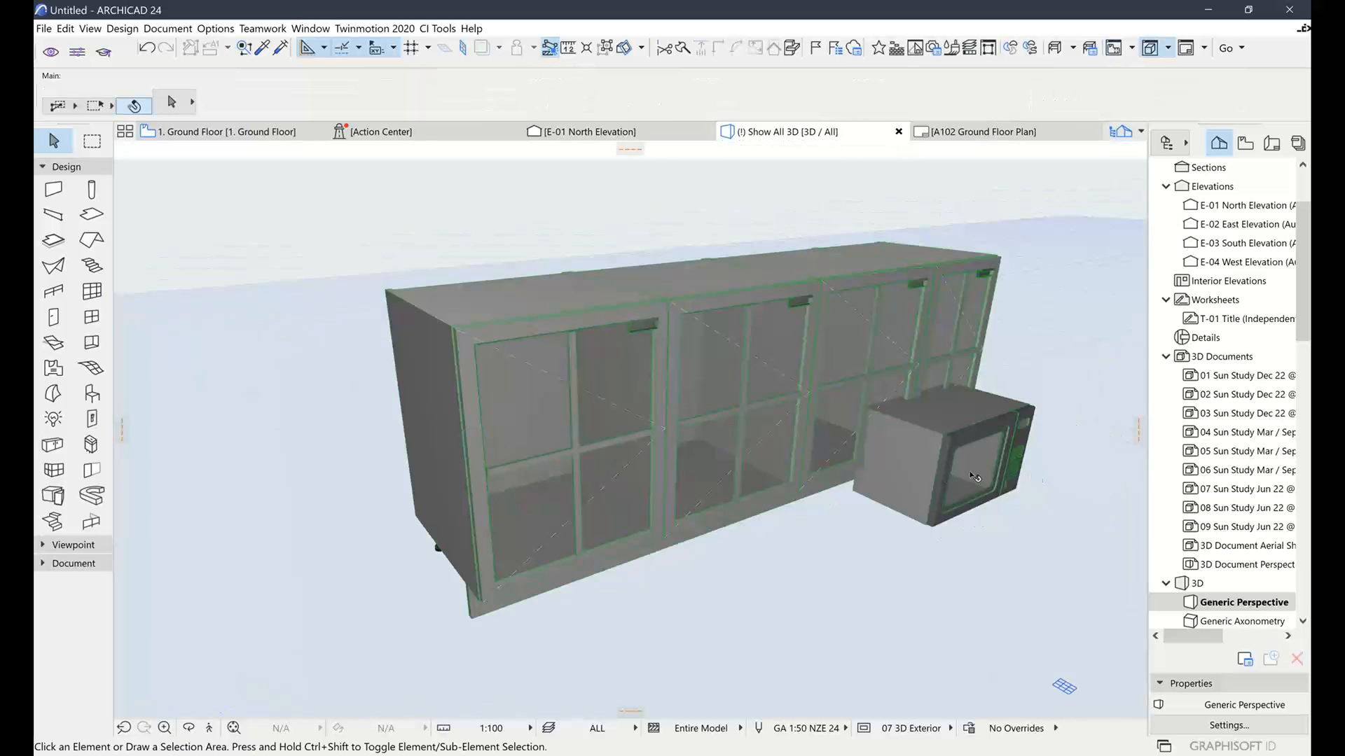
click(937, 474)
key(Delete)
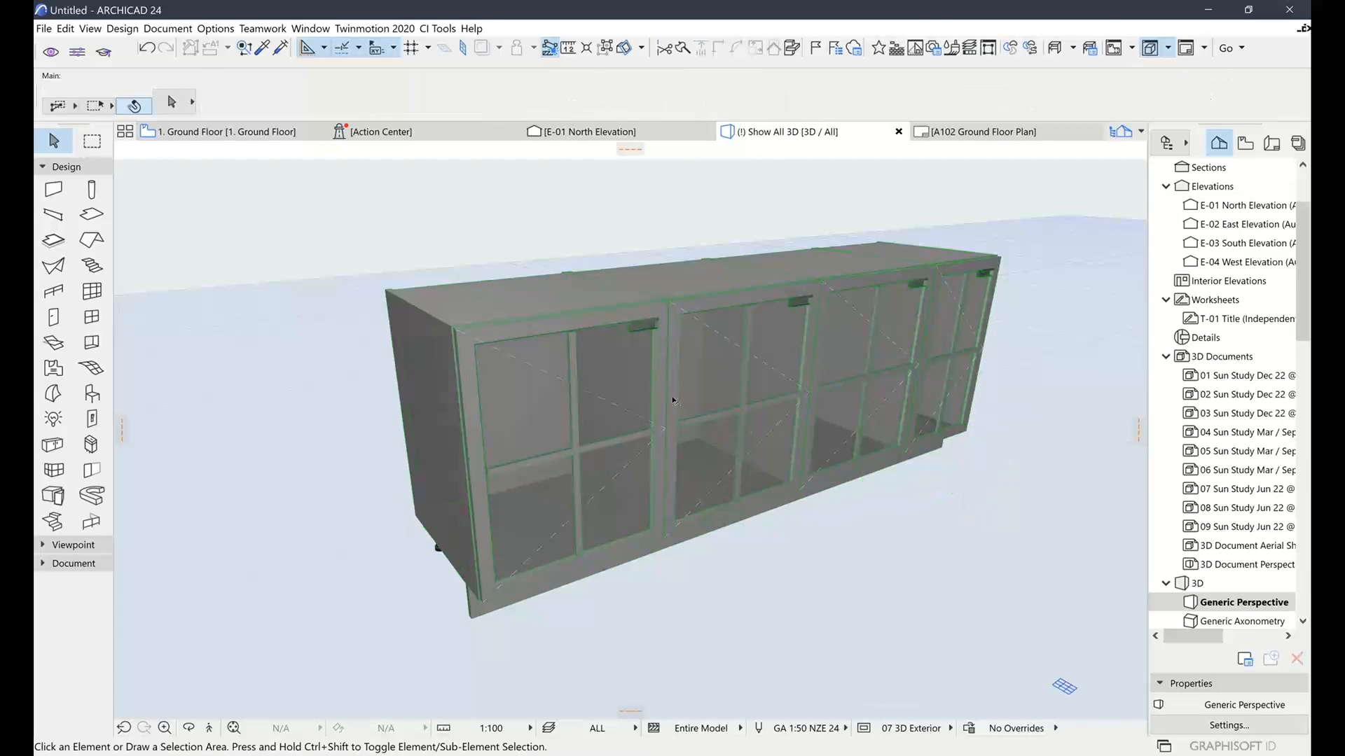
Tick Auto-Display on Editing and set the cabinet's Edit Mode to Partitions
click(673, 402)
click(166, 103)
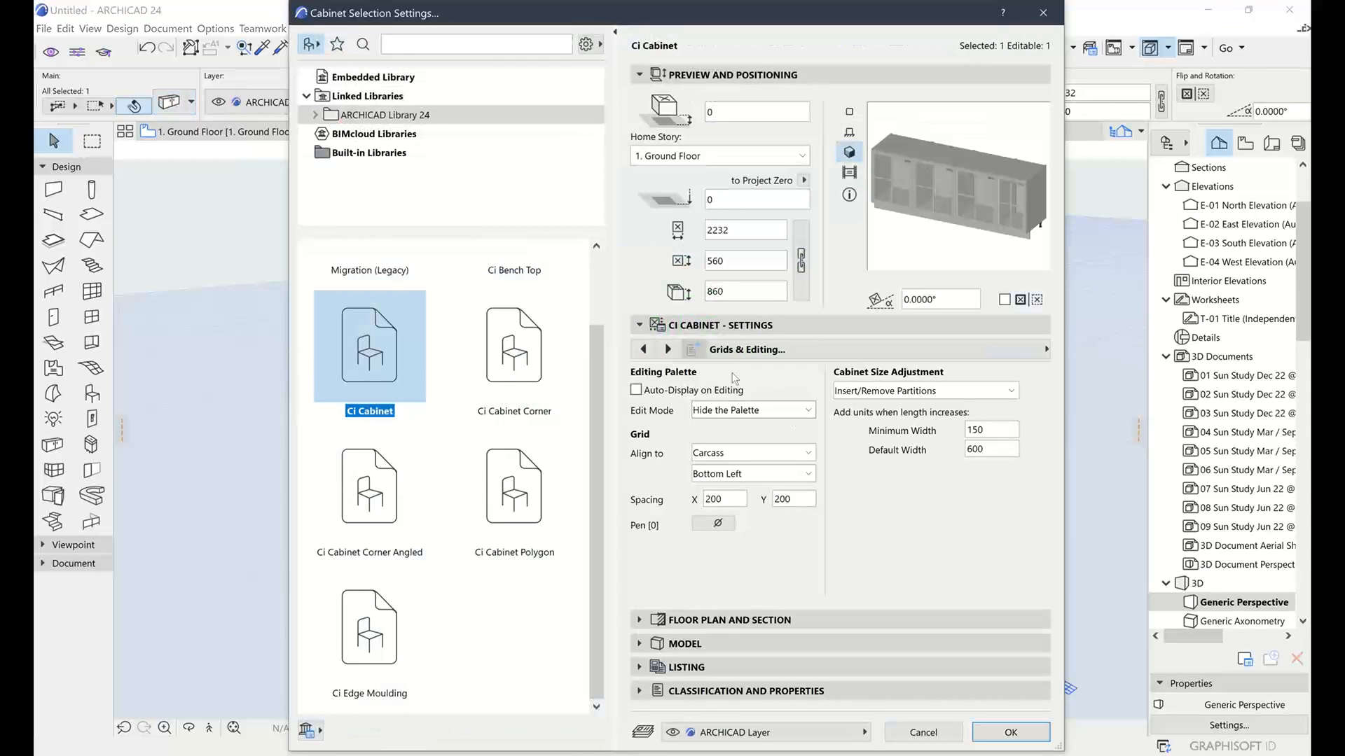
click(635, 390)
click(734, 413)
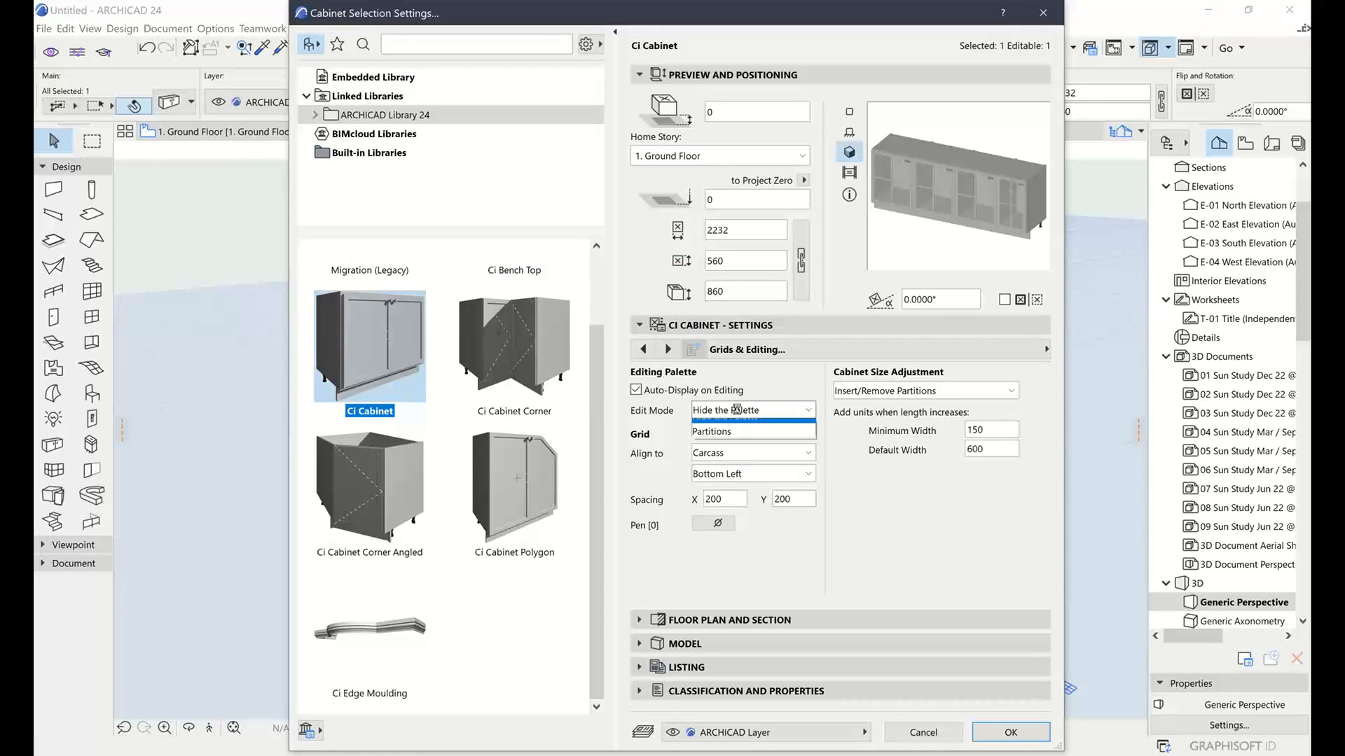
click(728, 439)
click(1010, 732)
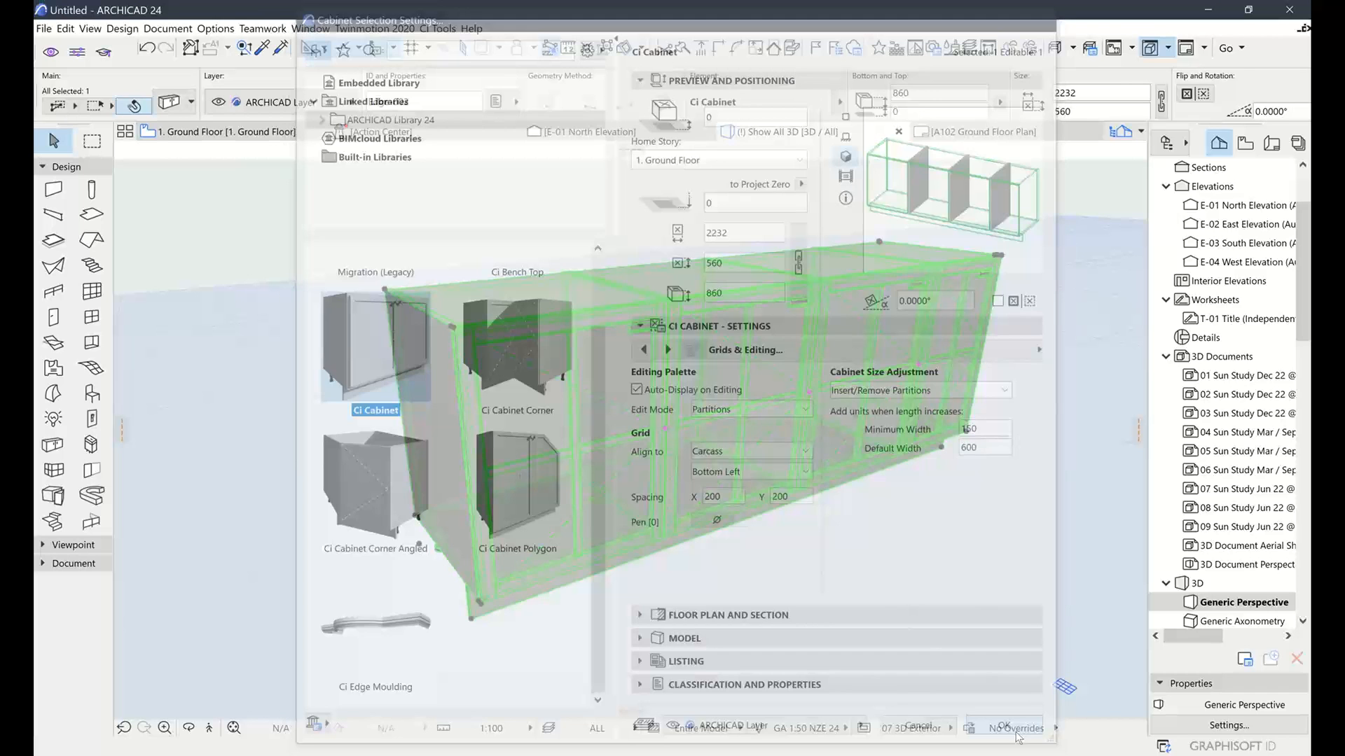
shift+middle_drag(805, 467, 709, 449)
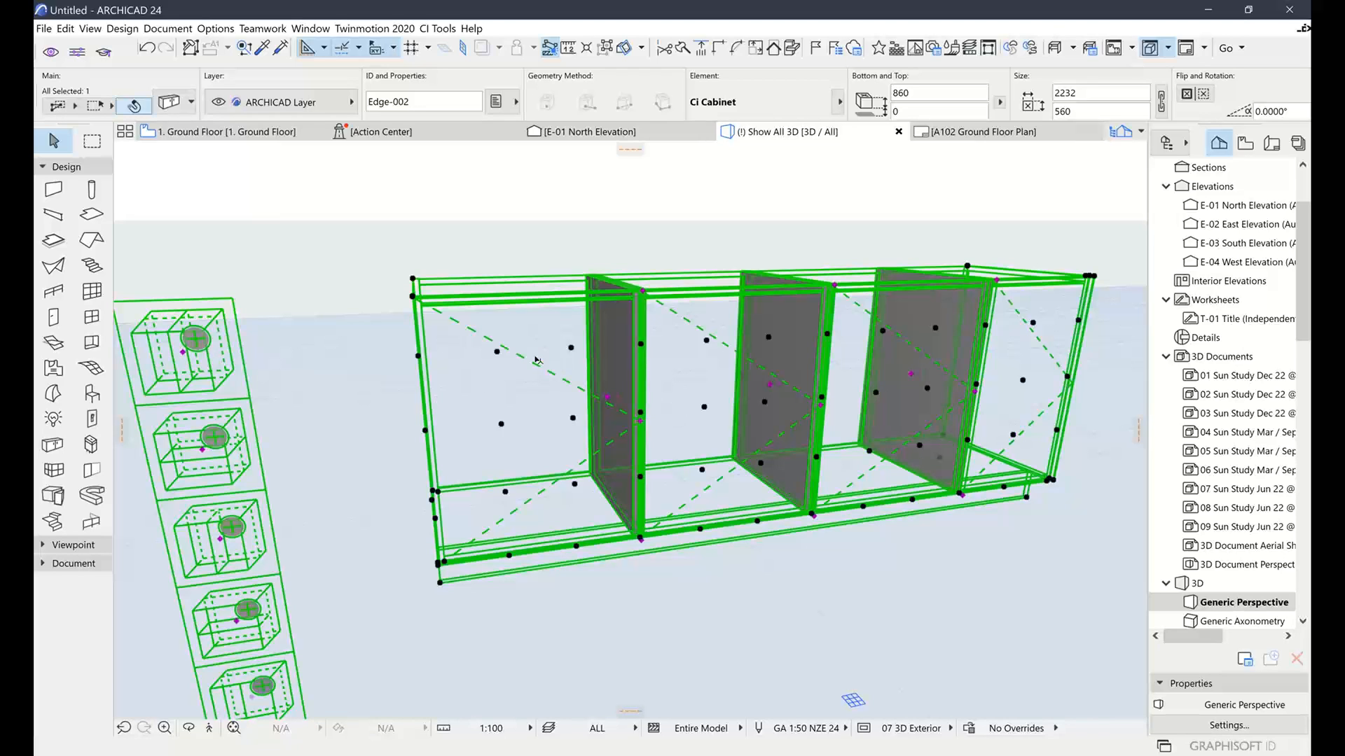
Insert two horizontal Unit Partition shelves into the cabinet's left compartment
click(202, 452)
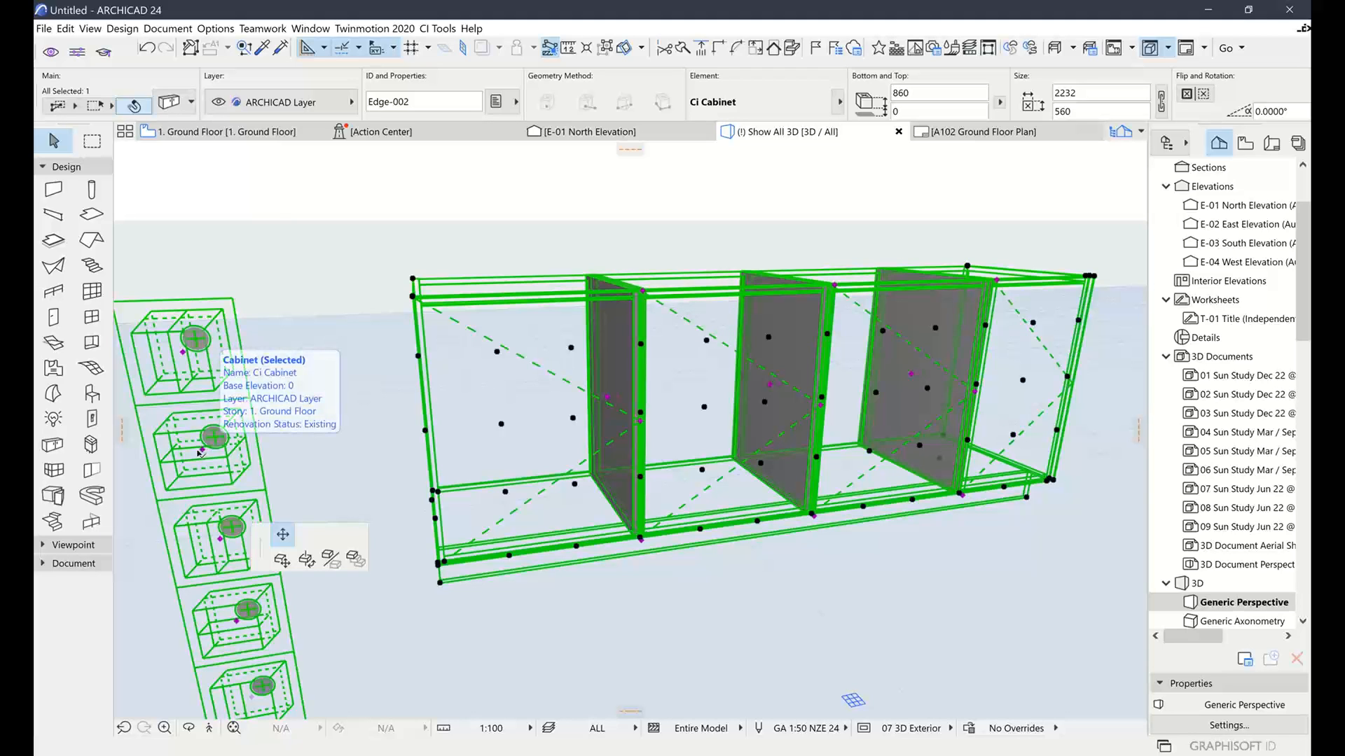
click(549, 376)
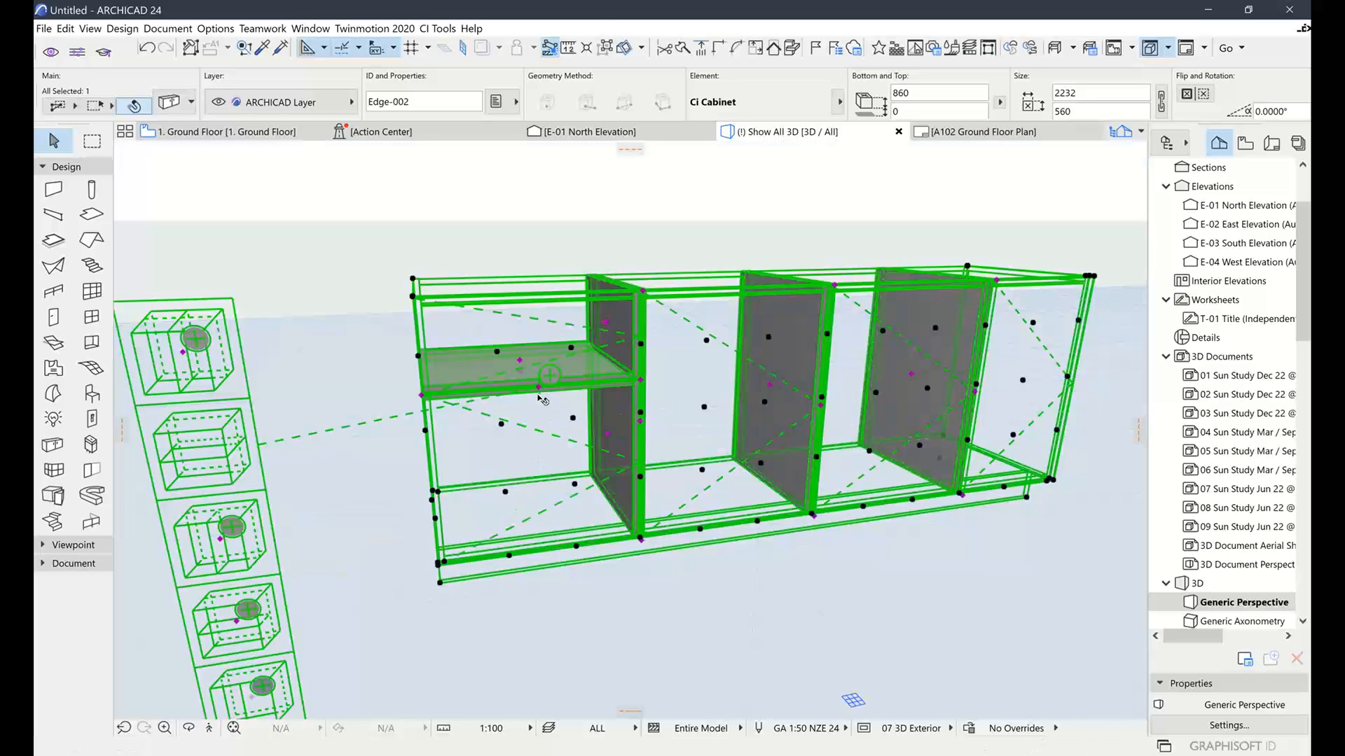
click(538, 389)
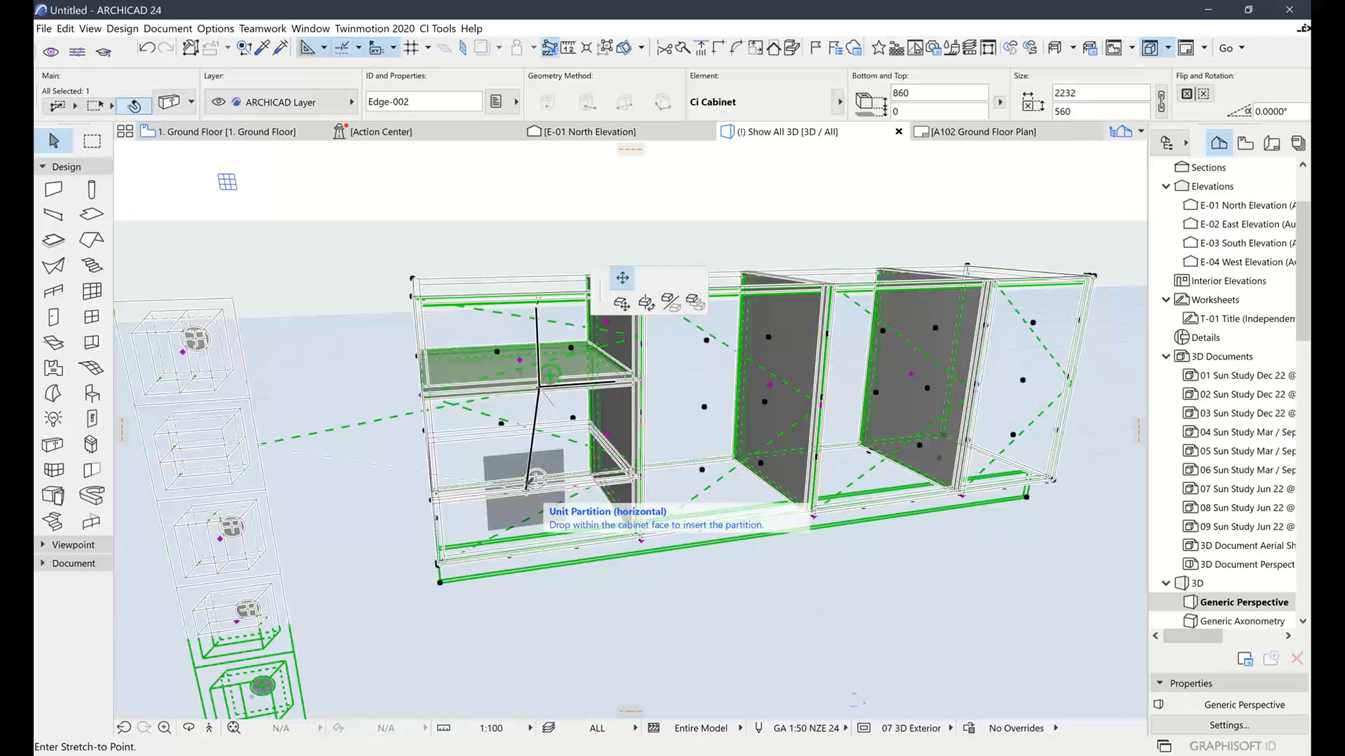
click(536, 459)
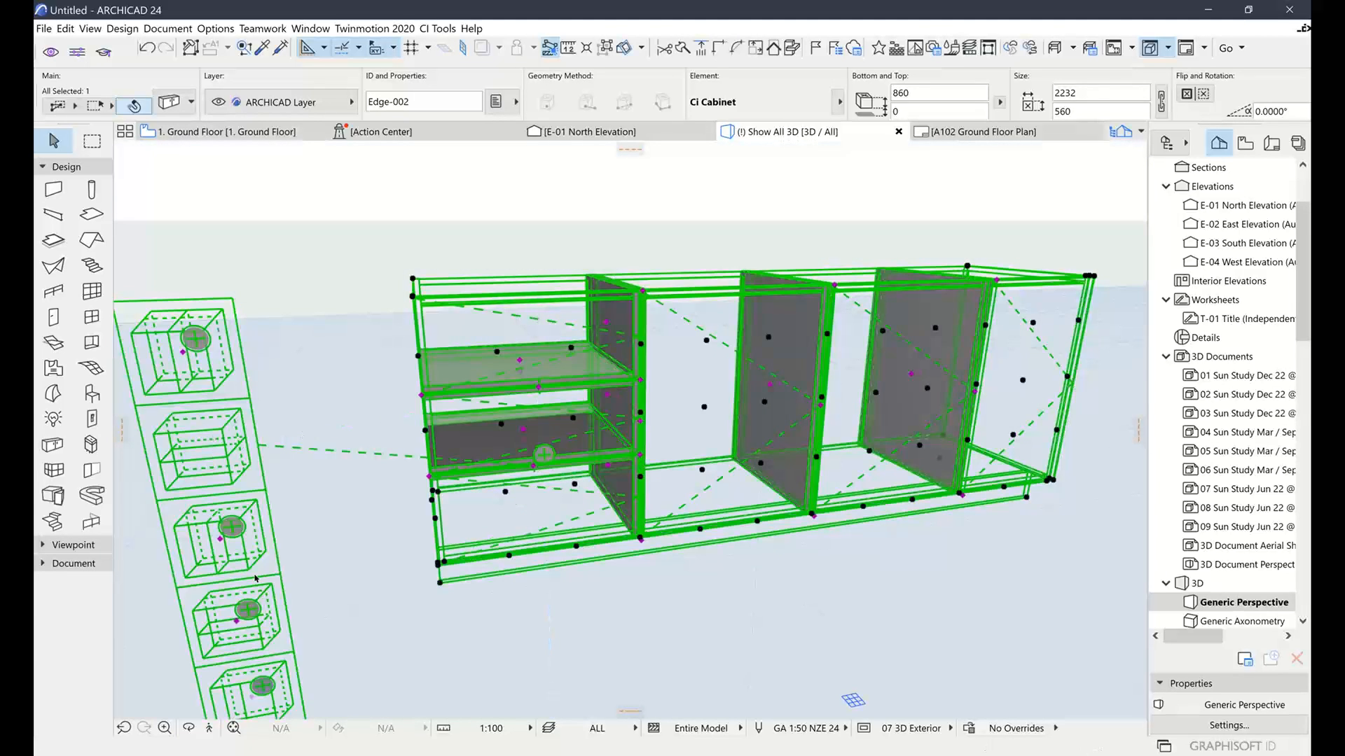
scroll(255, 578, down, 3)
middle_drag(257, 580, 478, 554)
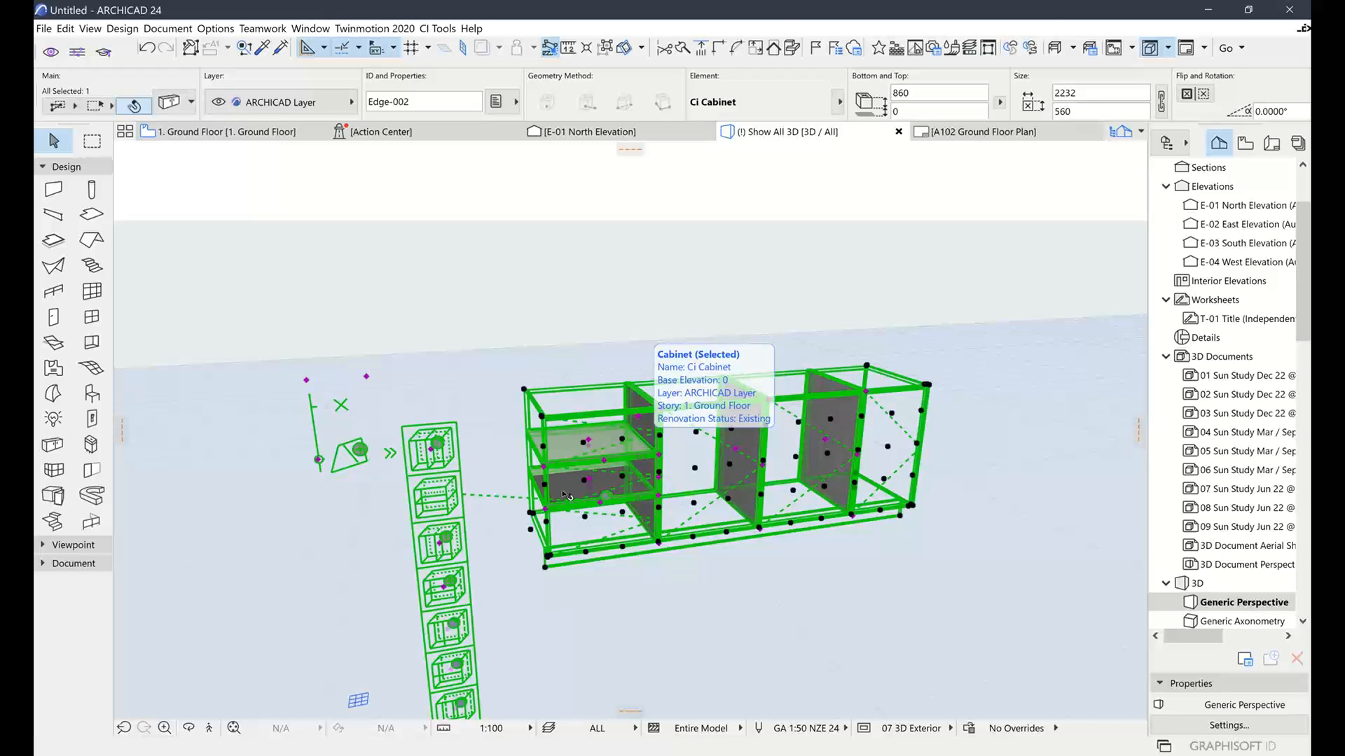
Choose Hide the Palette to leave partition editing and reopen the cabinet settings
click(318, 459)
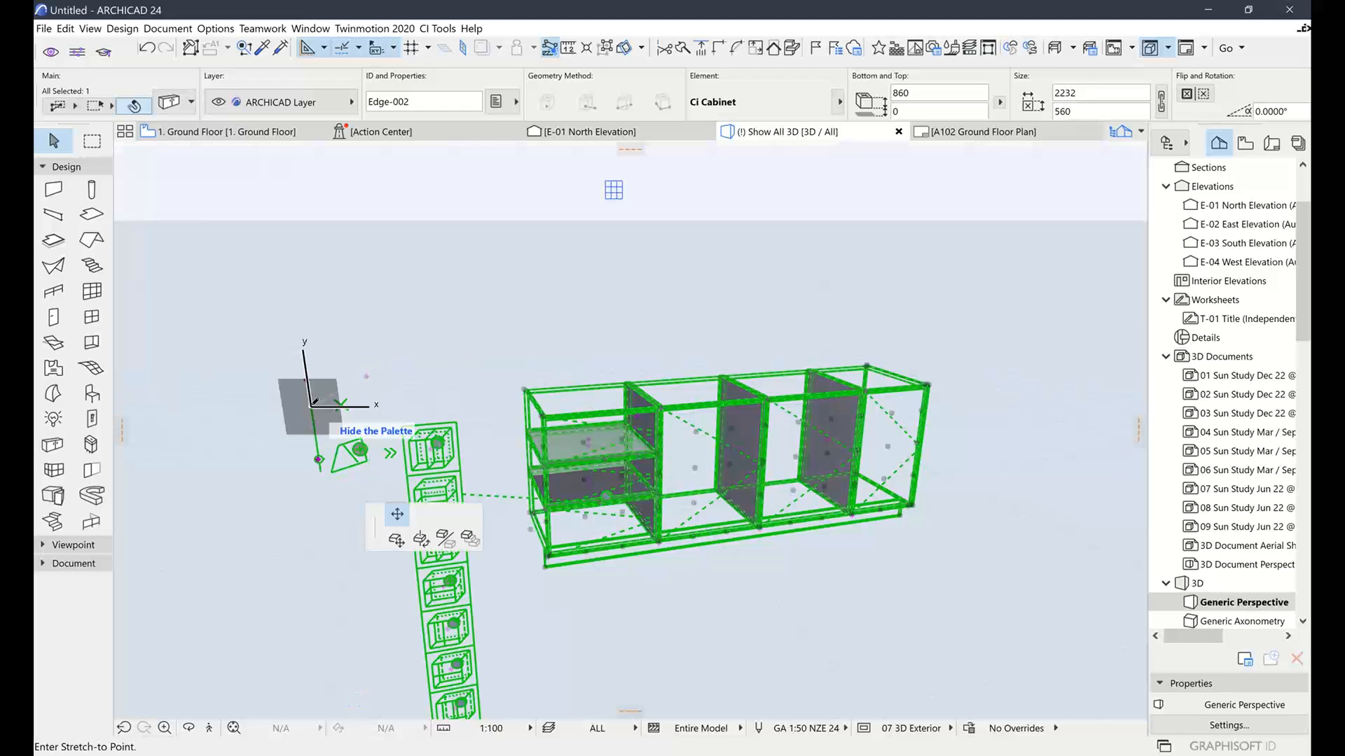
click(313, 406)
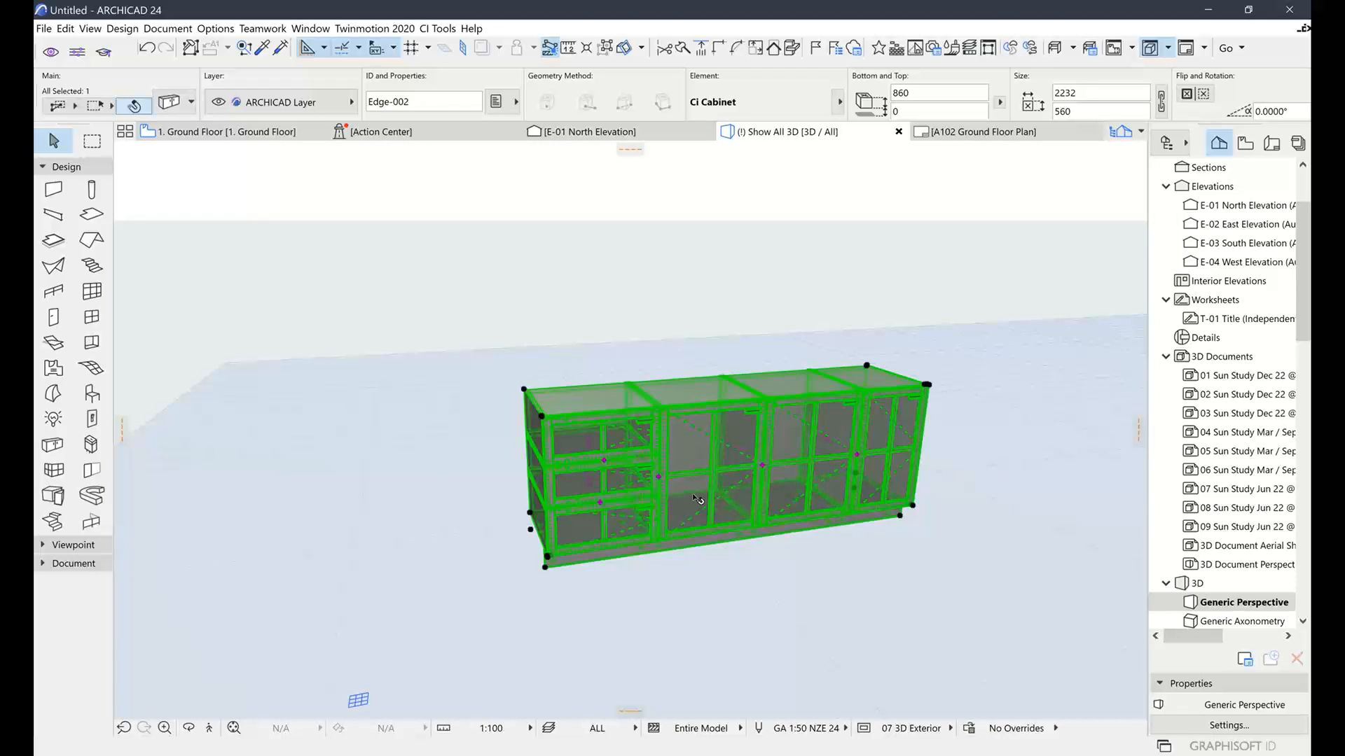
scroll(697, 493, up, 1)
click(168, 104)
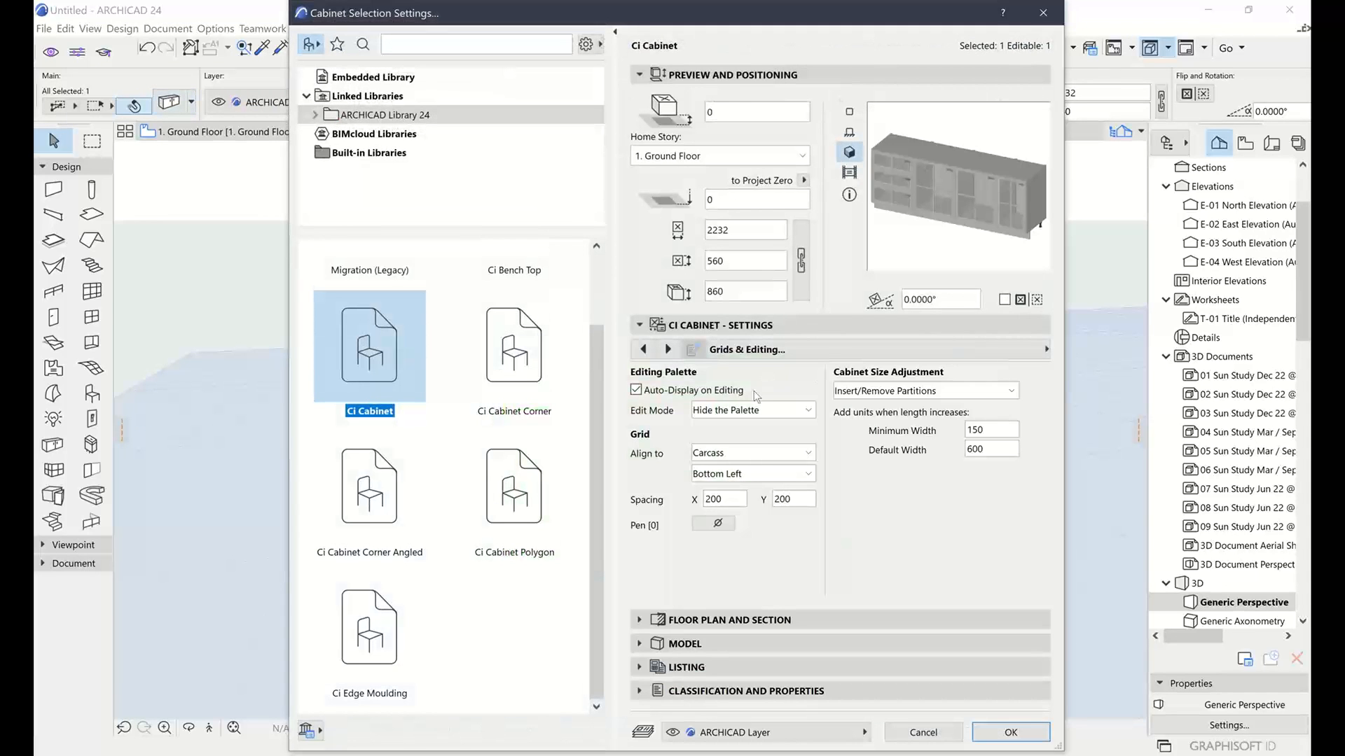
Move the Cabinet Selection Settings dialog left and go to its Modules page
click(831, 353)
click(831, 352)
click(831, 352)
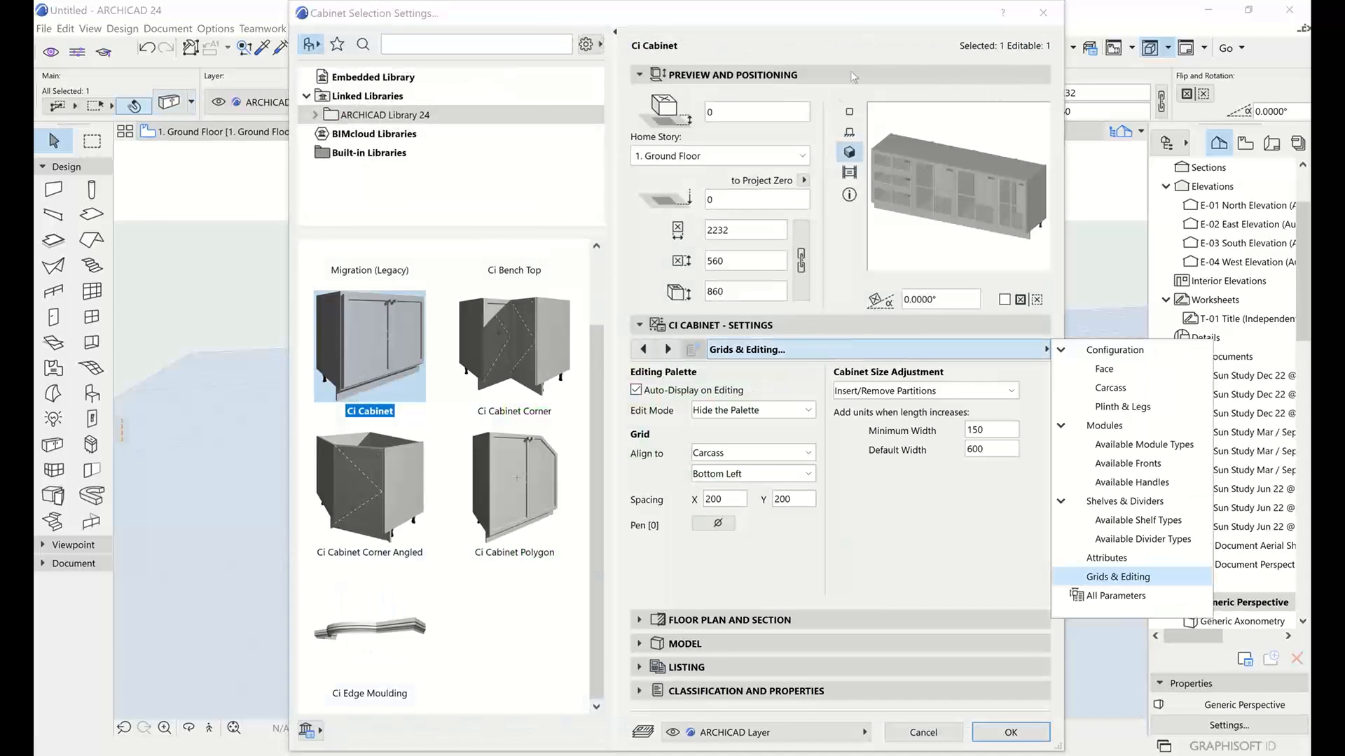
click(825, 14)
drag(825, 14, 692, 20)
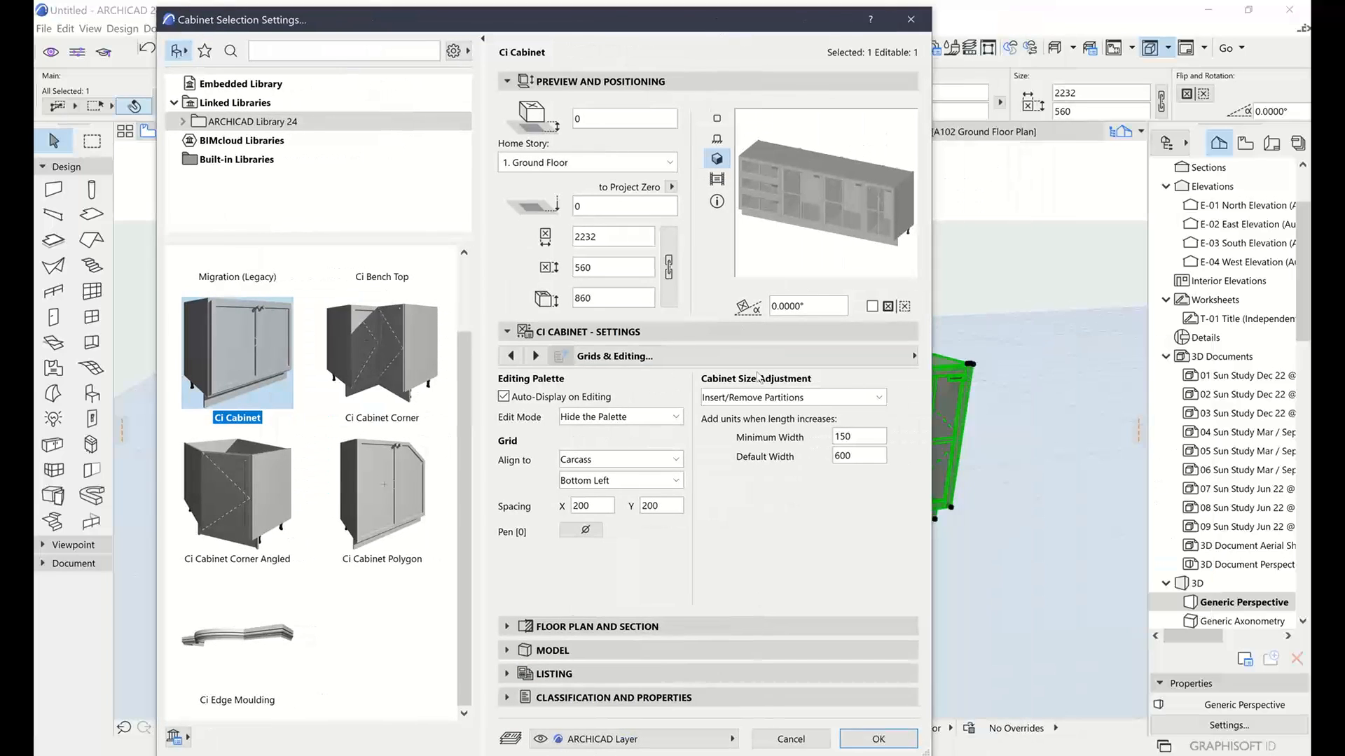
click(911, 355)
click(977, 434)
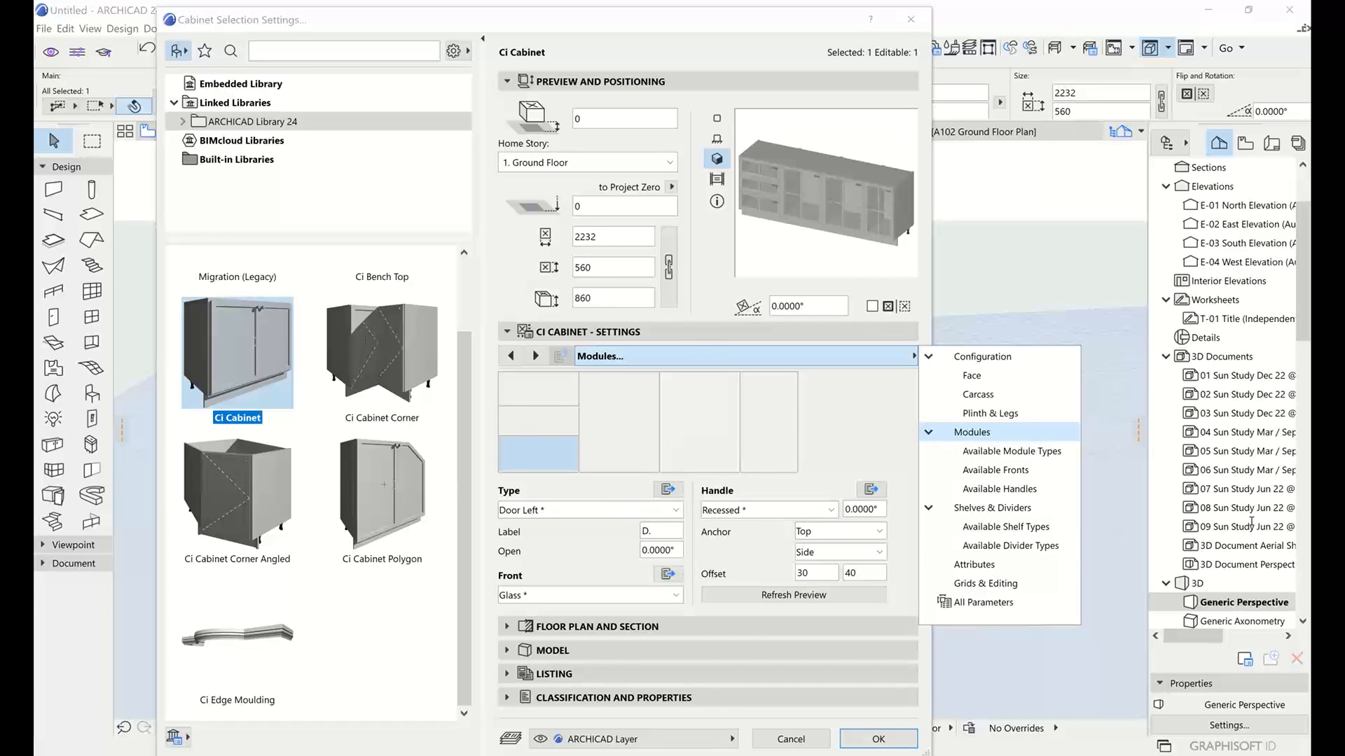
Set the first module's top cell to Drawer Stack and apply the settings
click(539, 452)
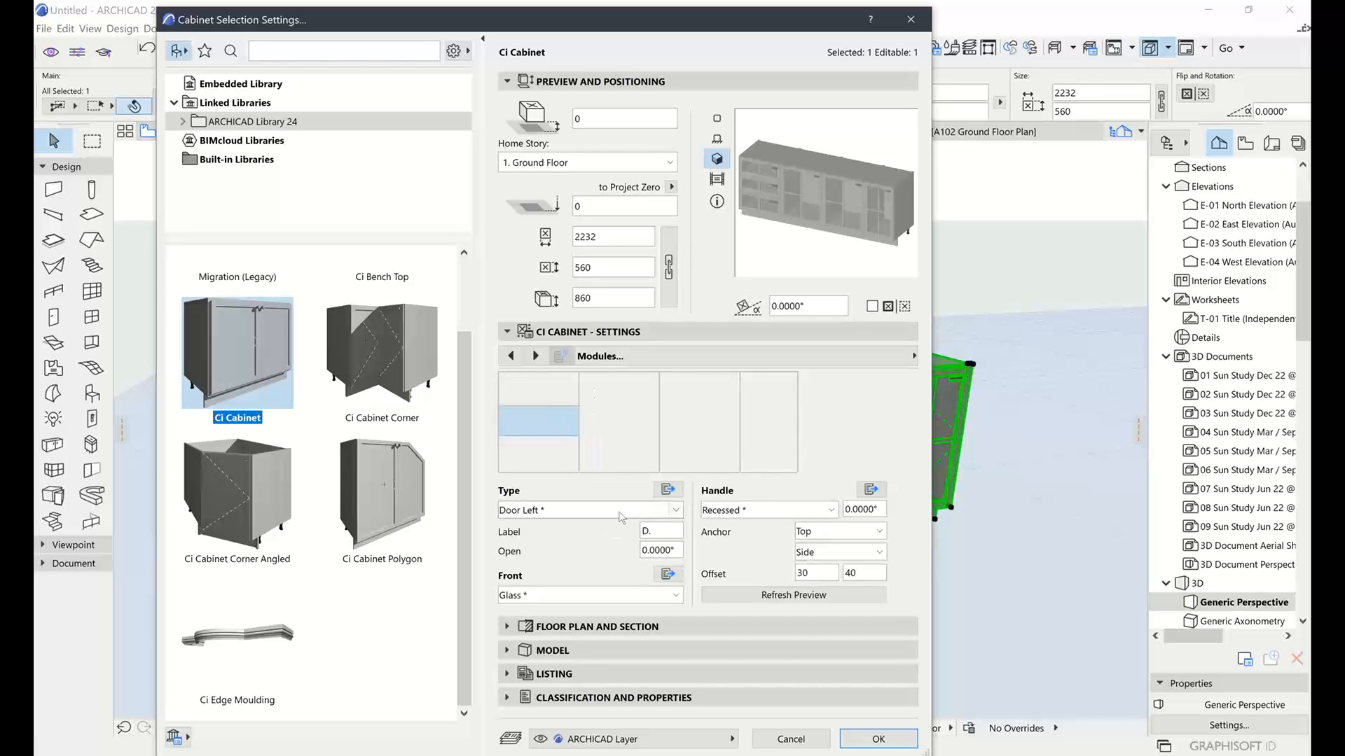
click(621, 510)
click(602, 662)
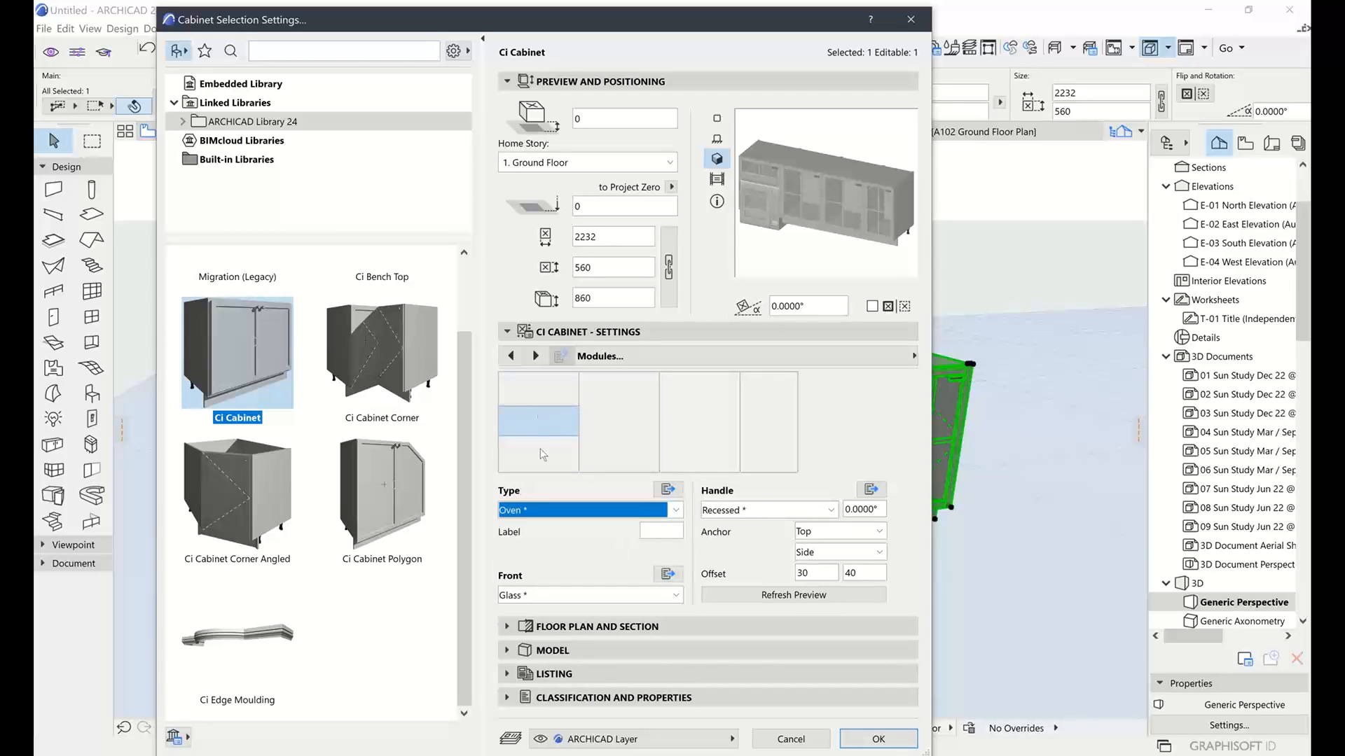
click(546, 404)
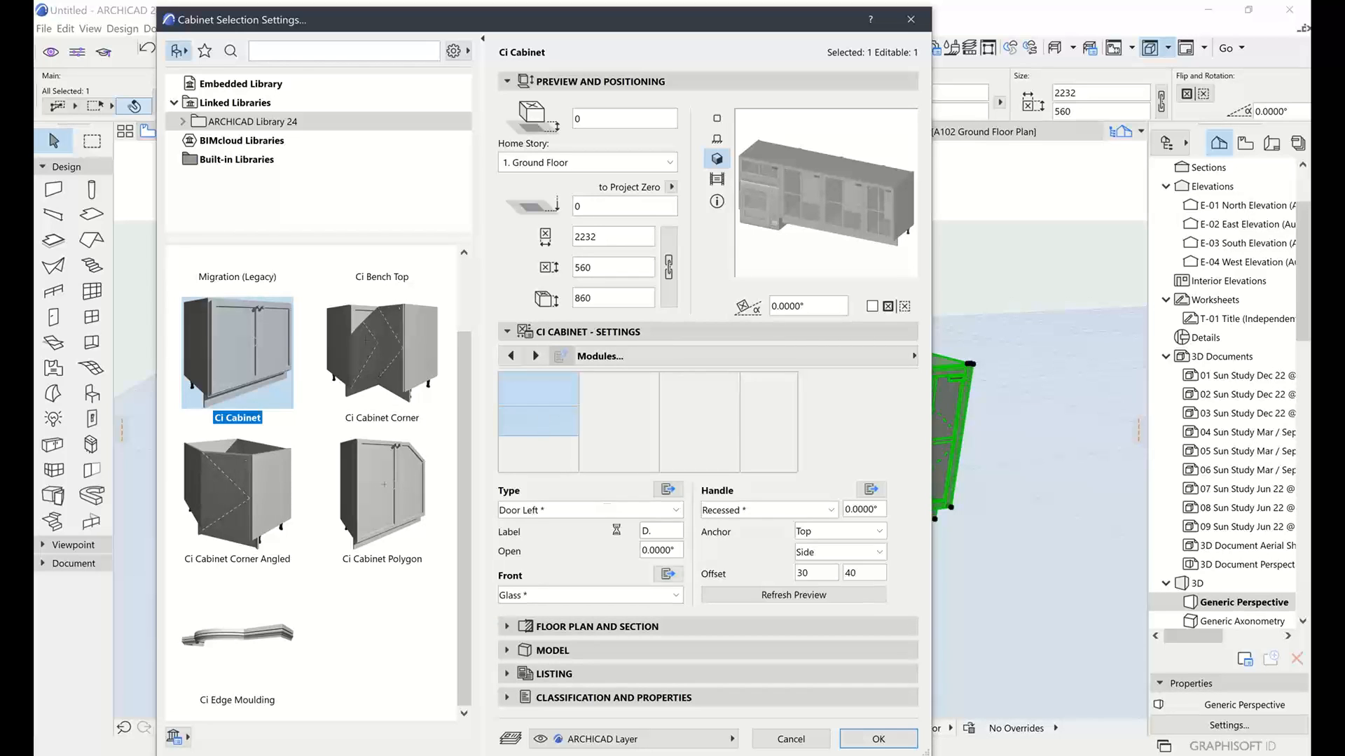
click(543, 424)
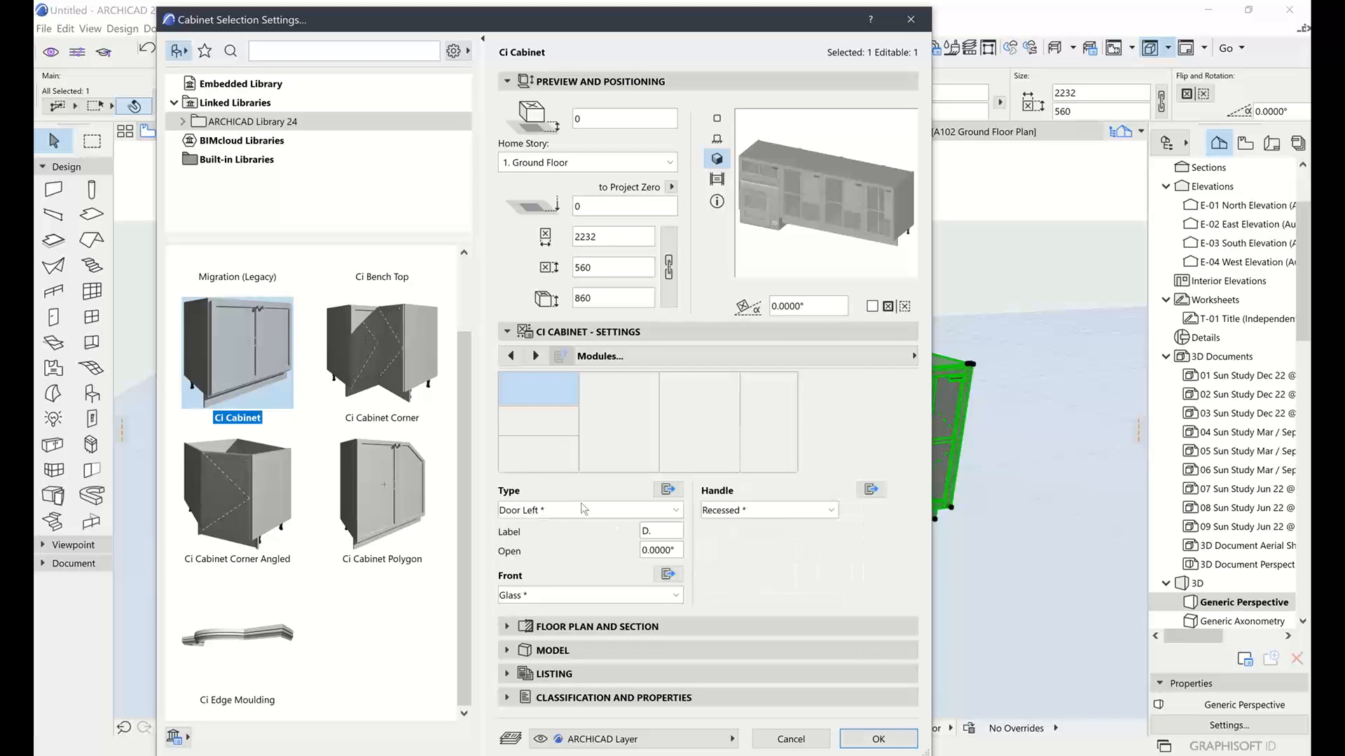
click(581, 508)
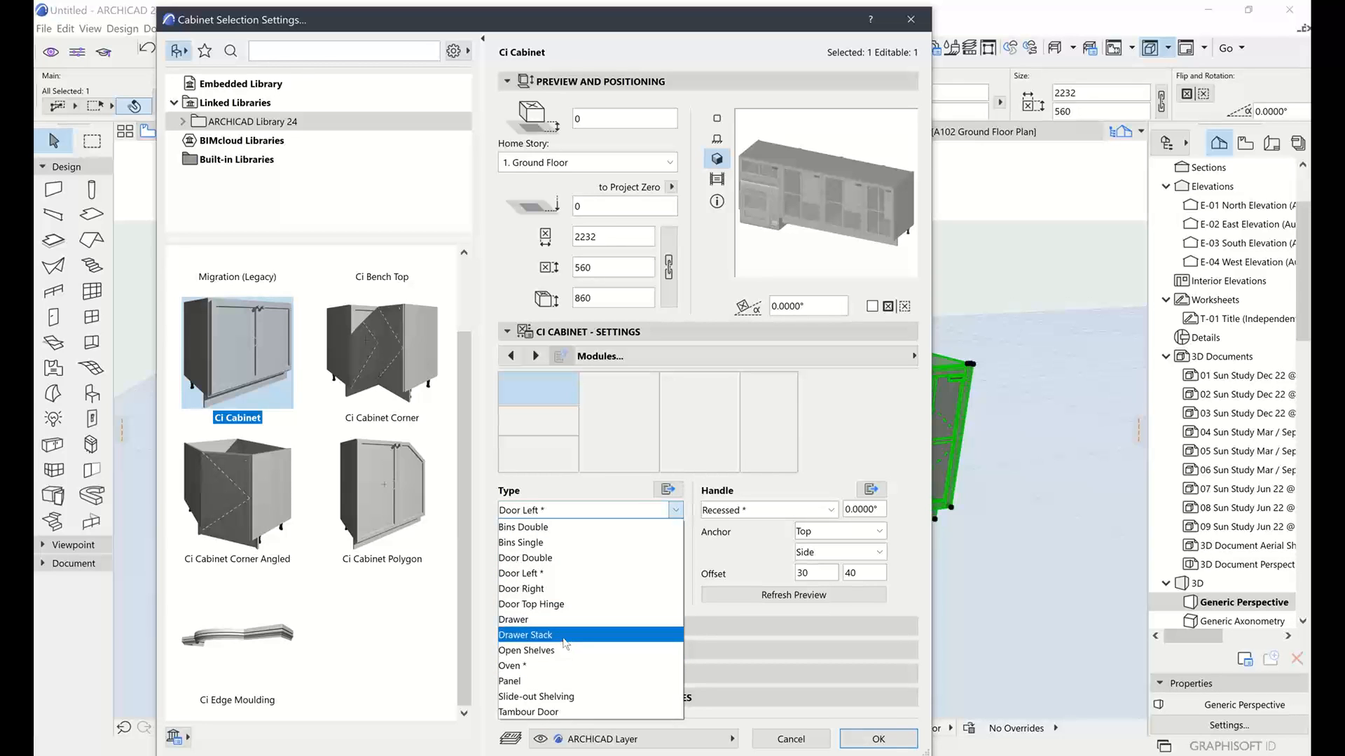
click(564, 636)
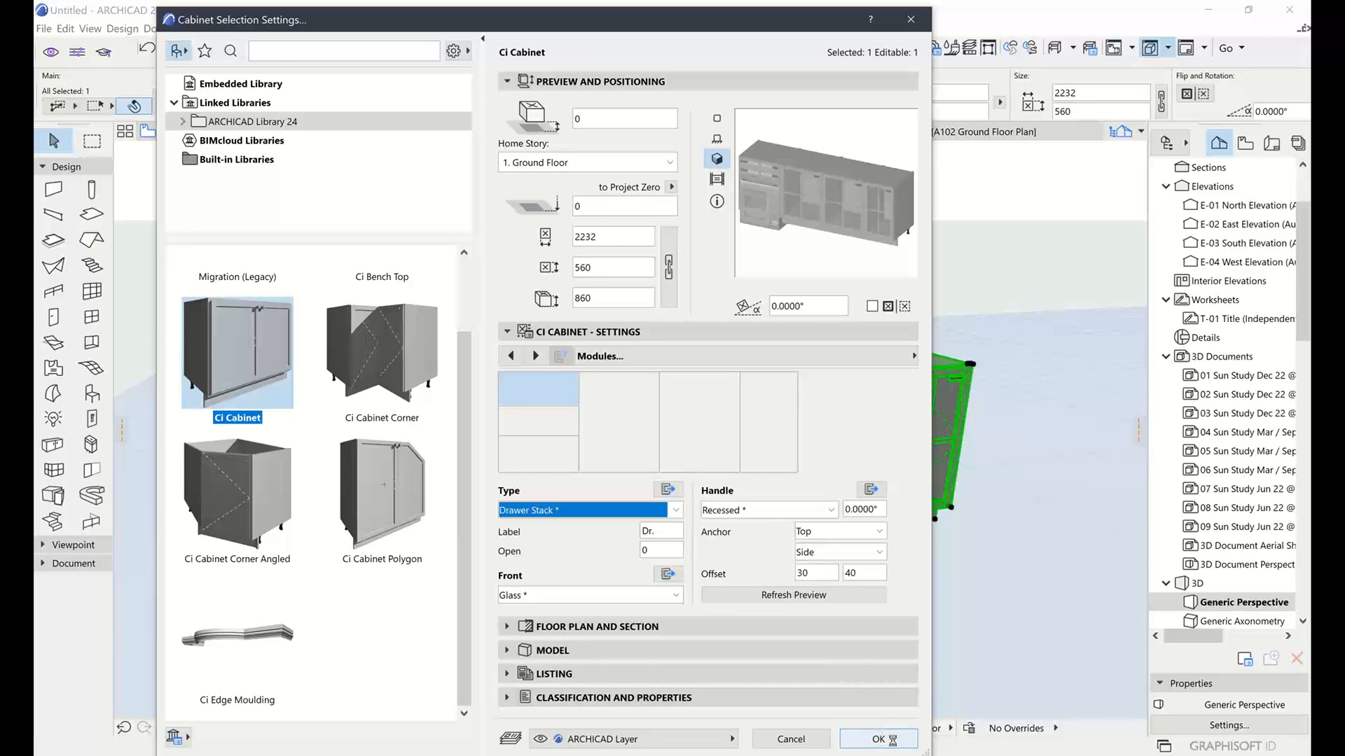
click(888, 738)
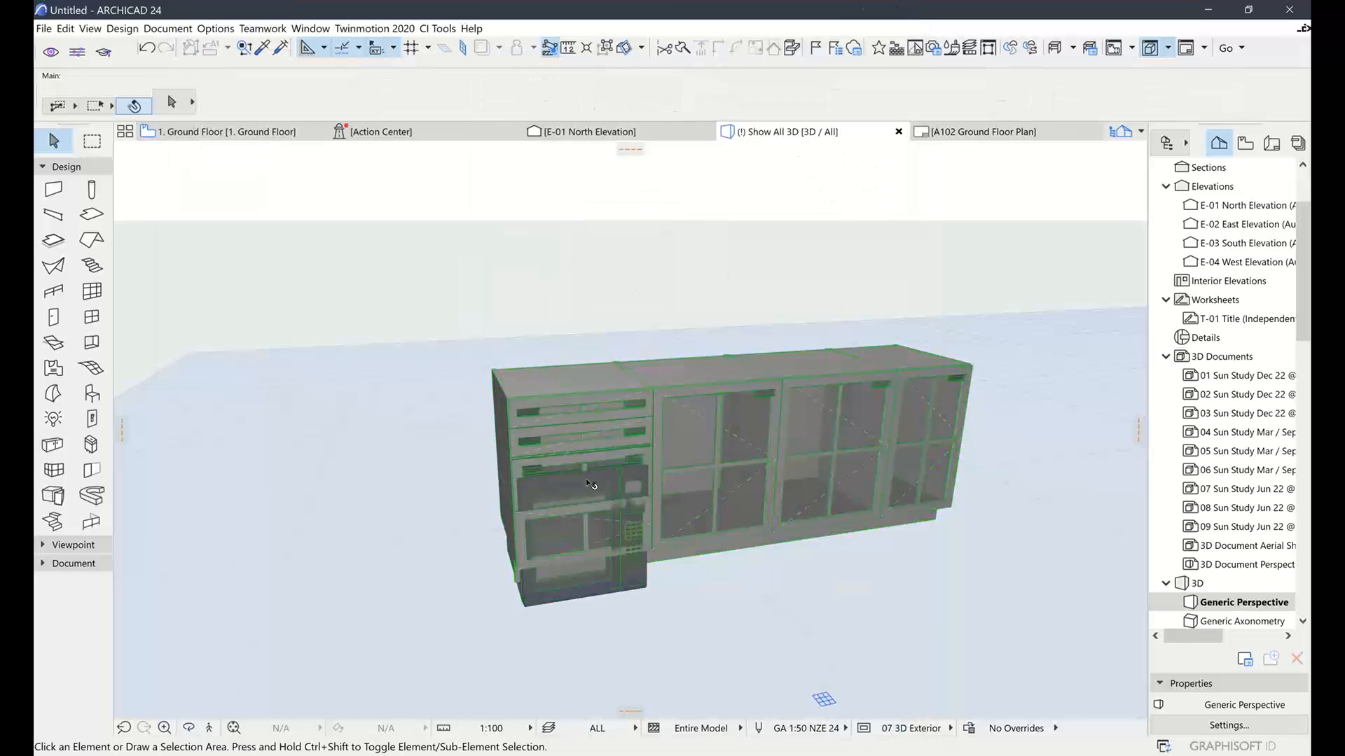
Zoom and orbit to inspect the new drawer stack, then reopen the cabinet's Object Settings
scroll(586, 478, up, 2)
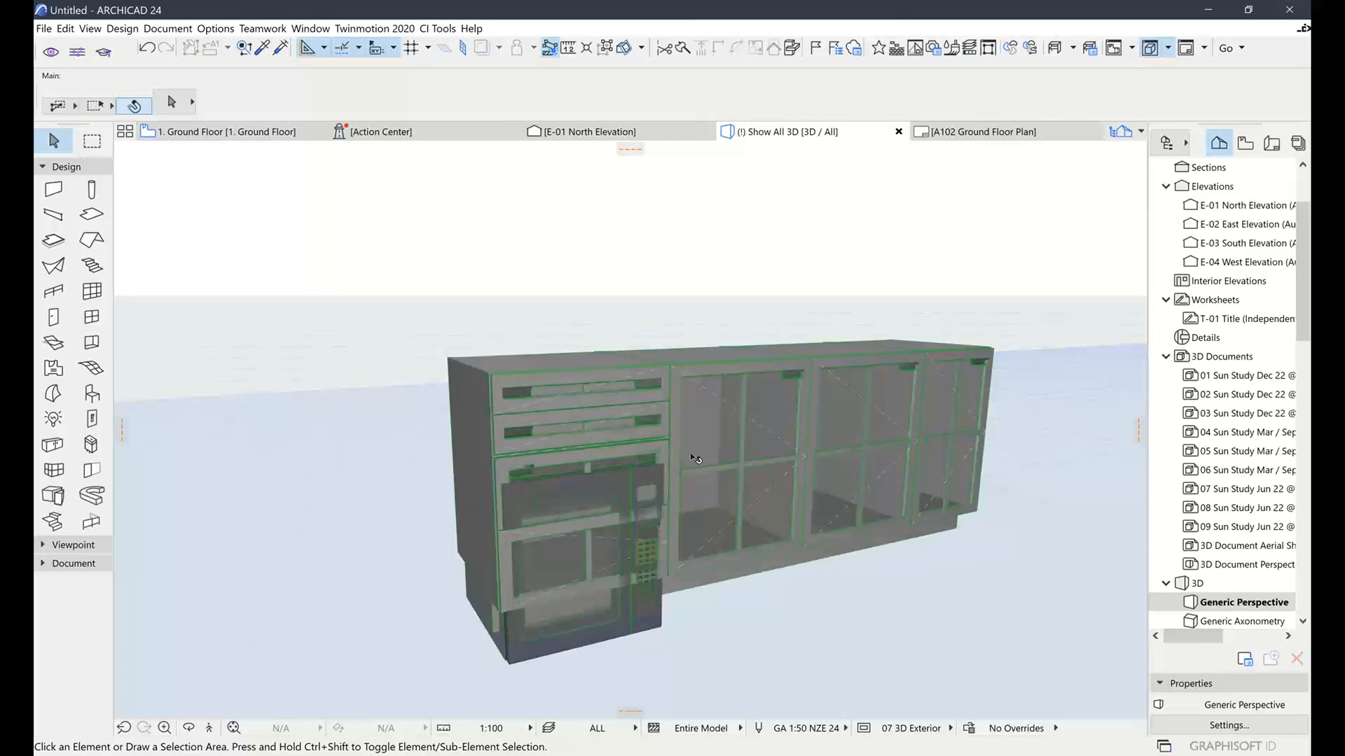
scroll(691, 453, up, 3)
click(714, 460)
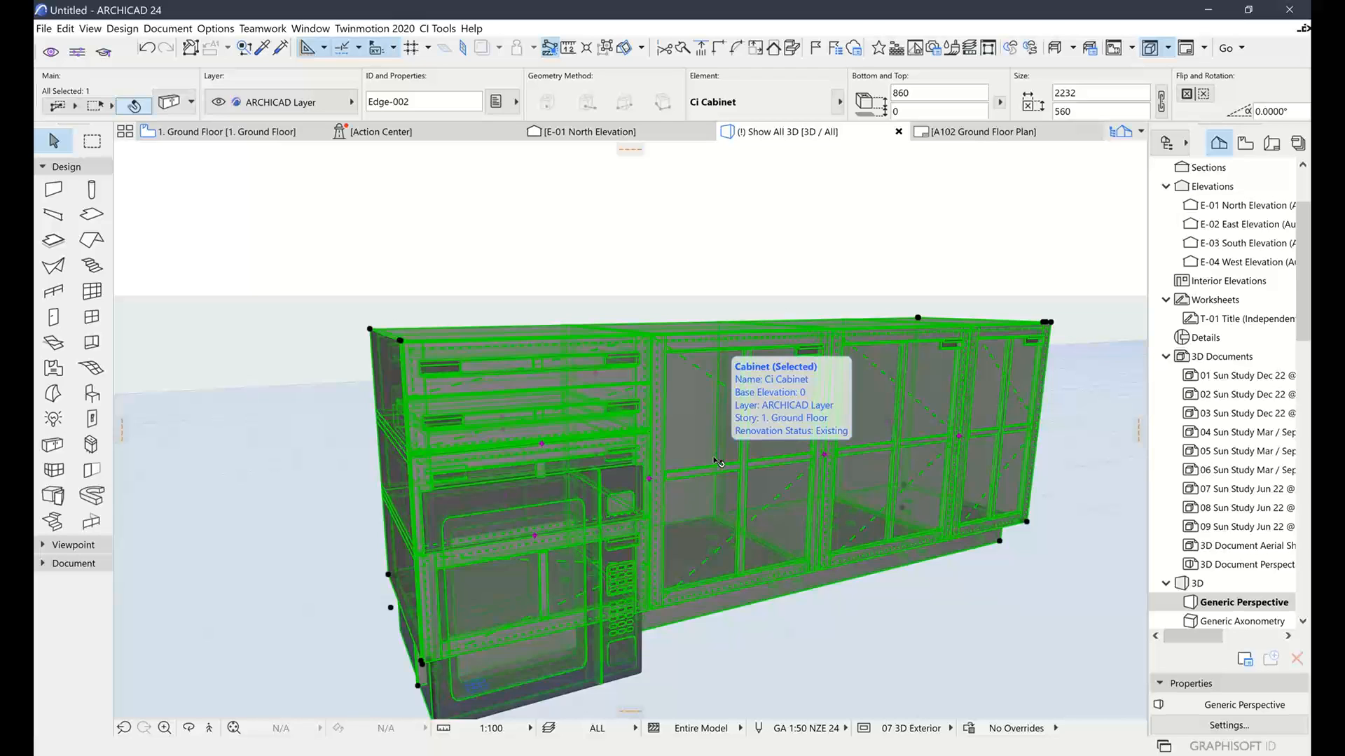
click(693, 280)
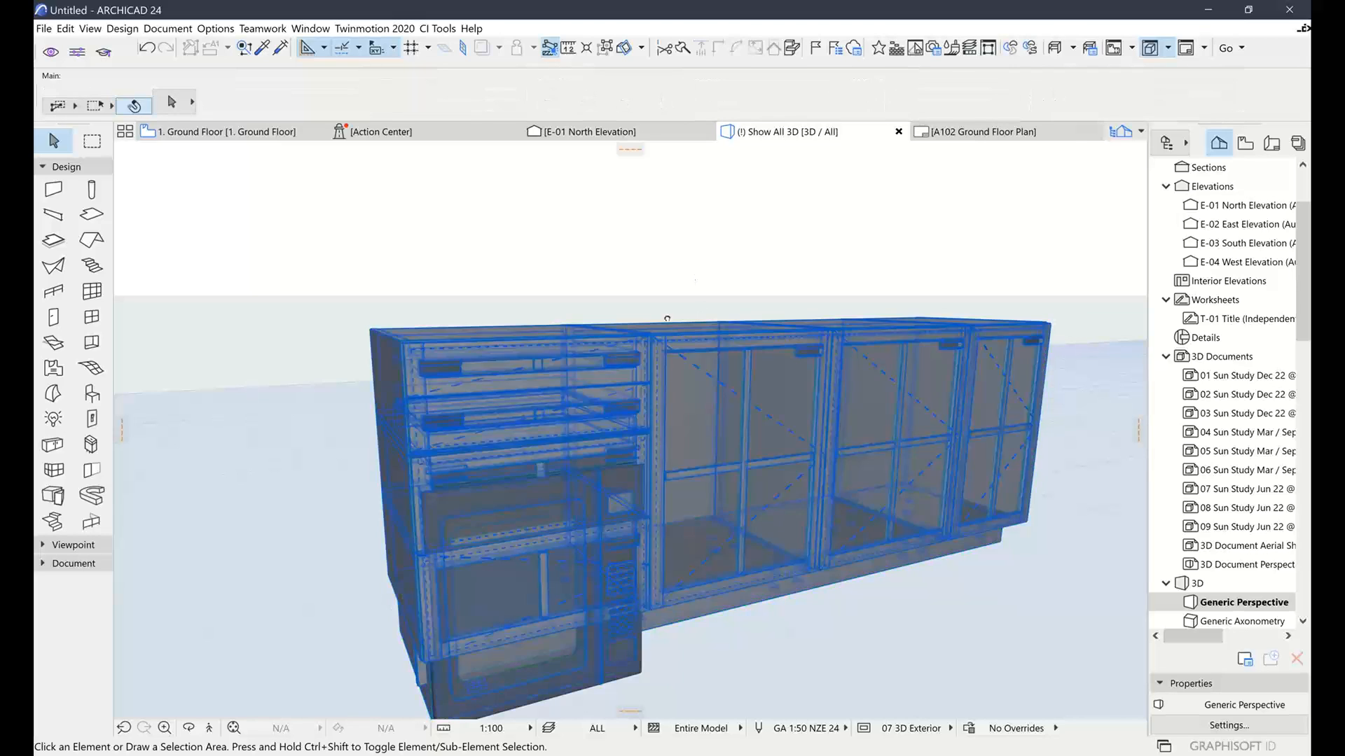
shift+middle_drag(667, 320, 671, 415)
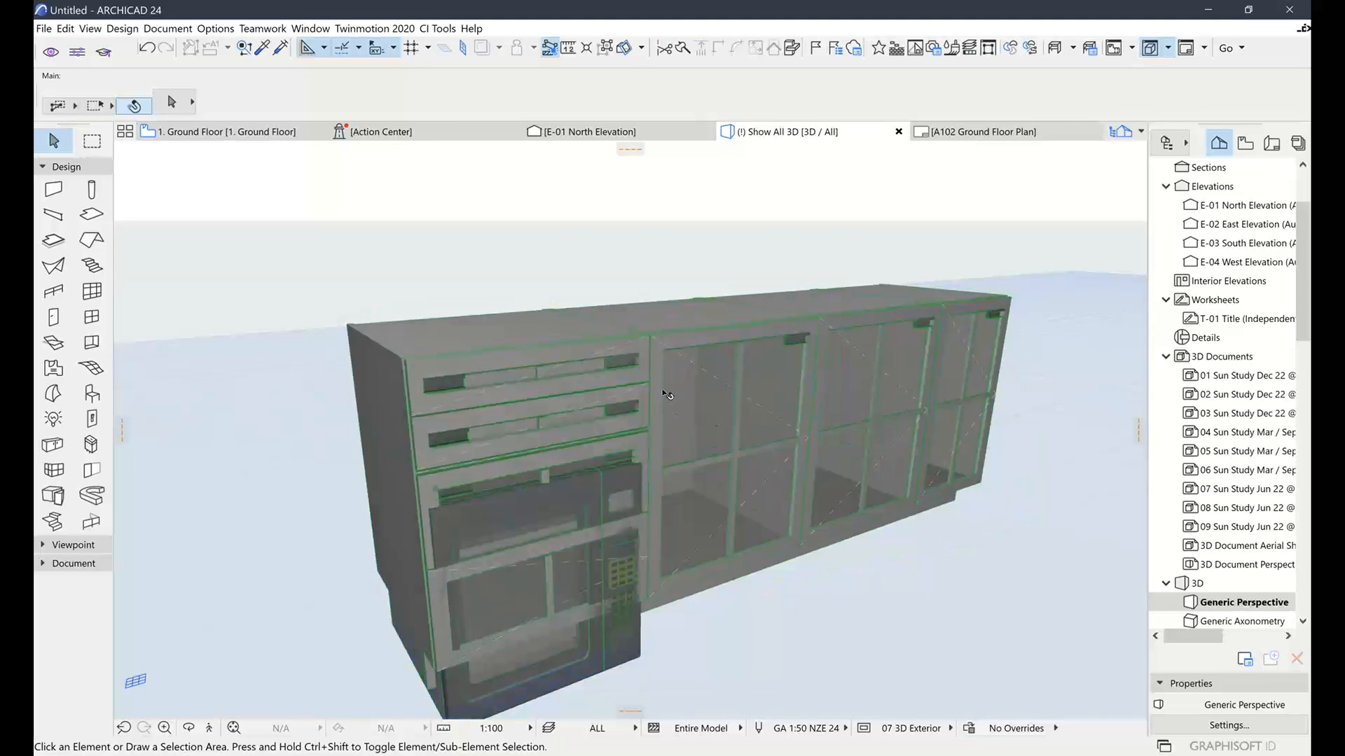
click(795, 407)
shift+middle_drag(795, 406, 795, 366)
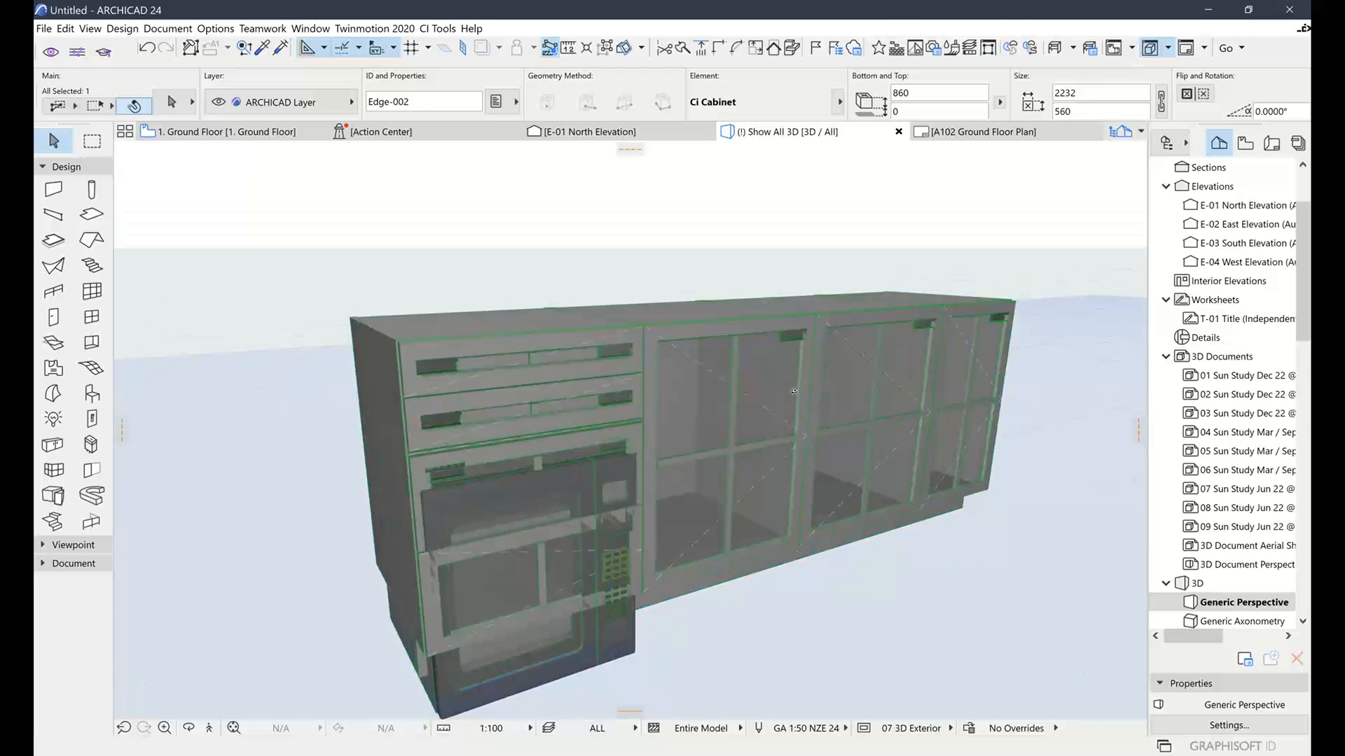
click(173, 102)
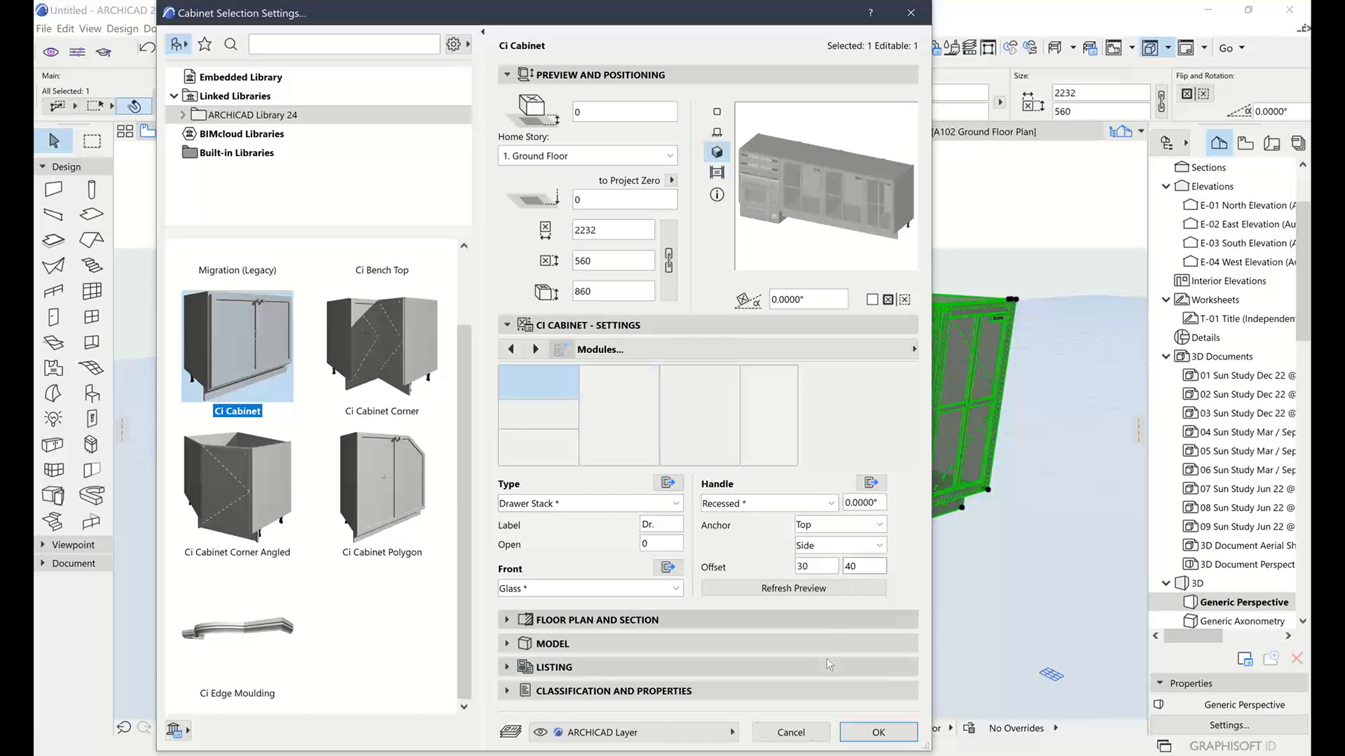
Cancel the dialog, undo three edits and redo one to restore plain glass doors, then reopen settings
click(791, 733)
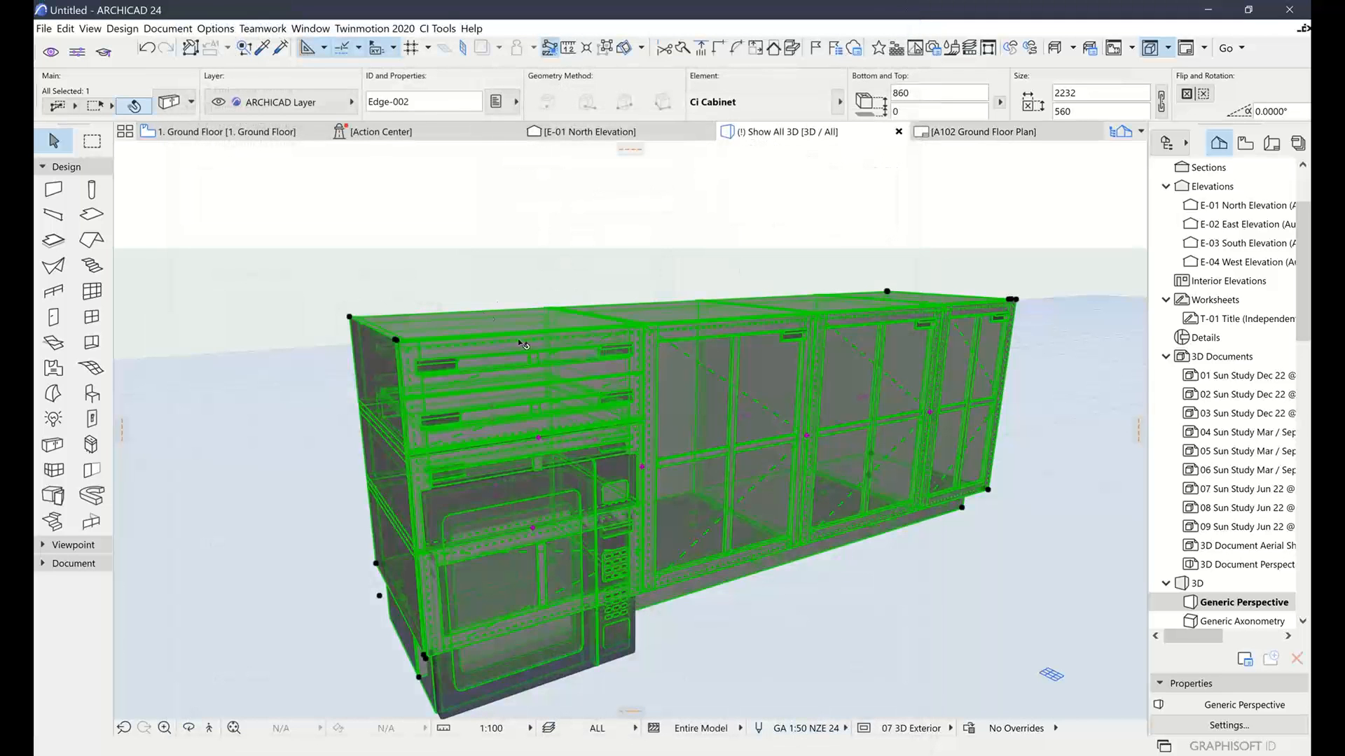
key(ctrl+z)
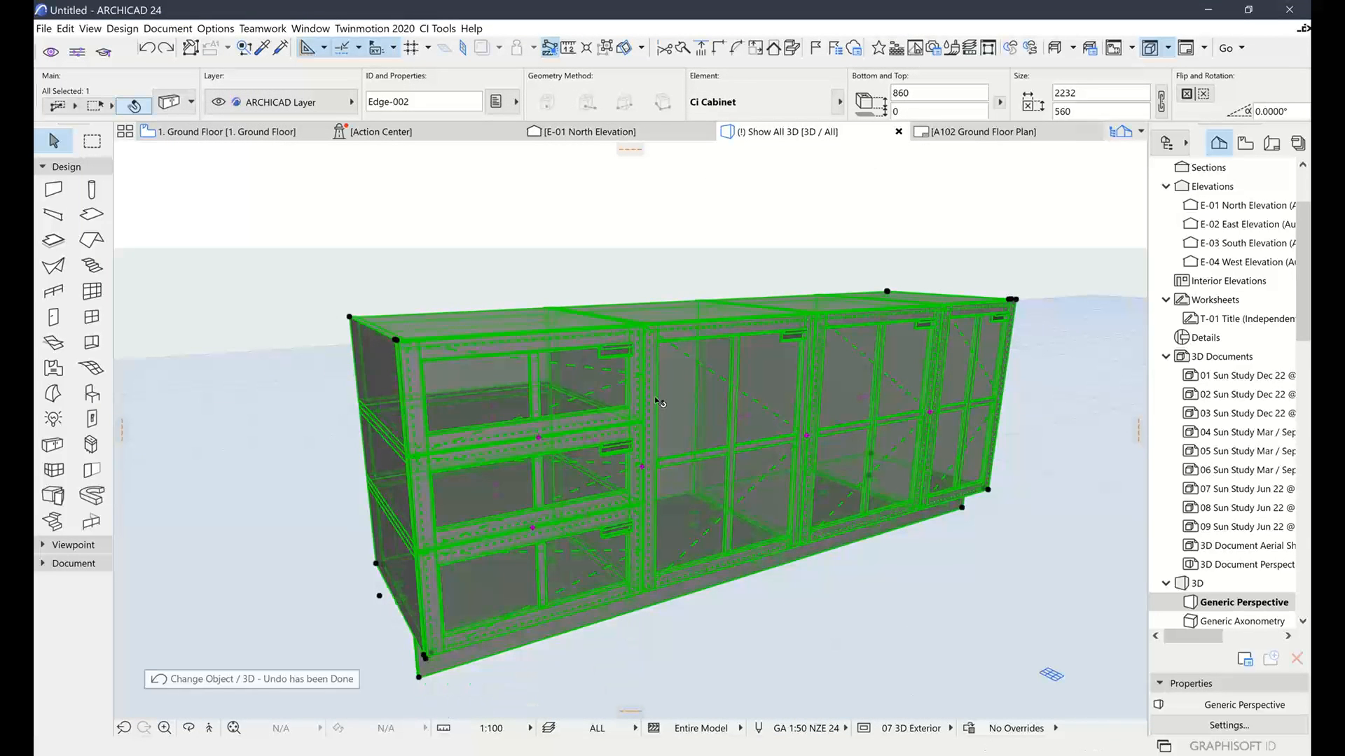
key(ctrl+z)
key(ctrl+z)
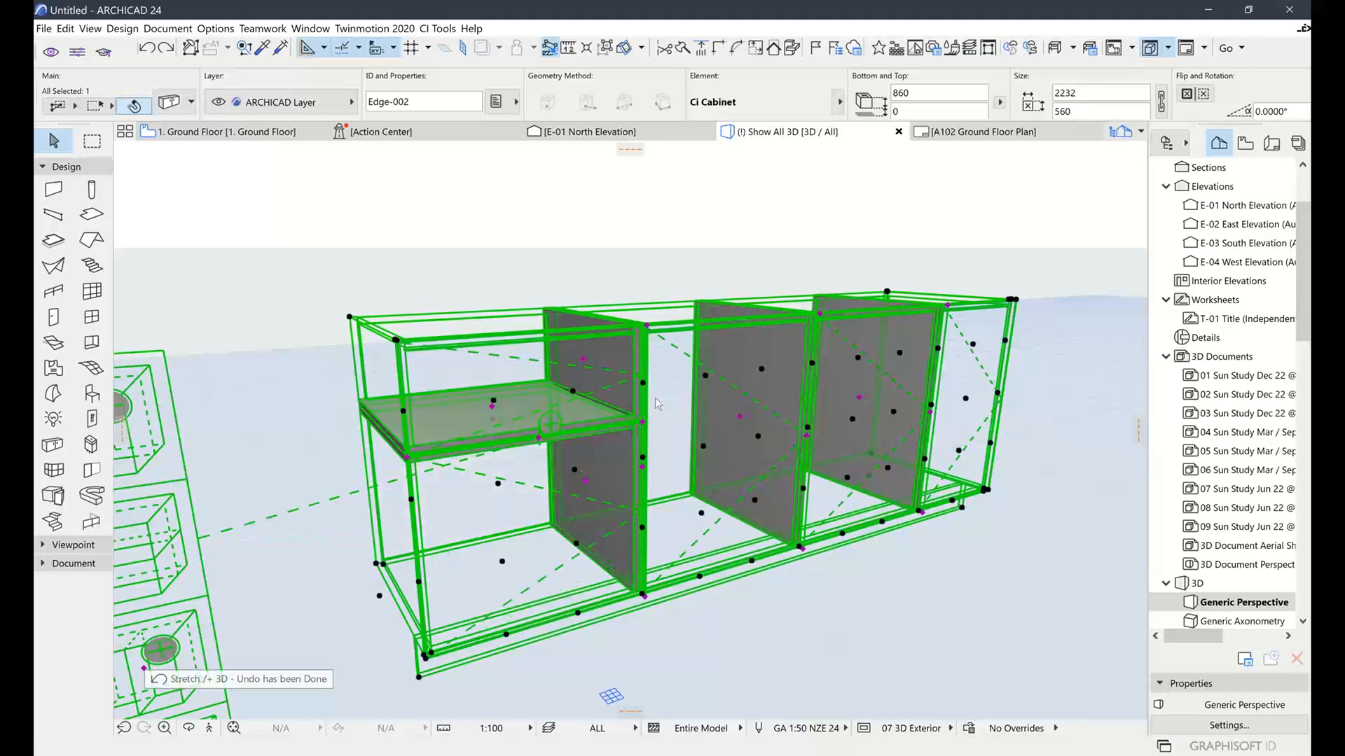
key(ctrl+z)
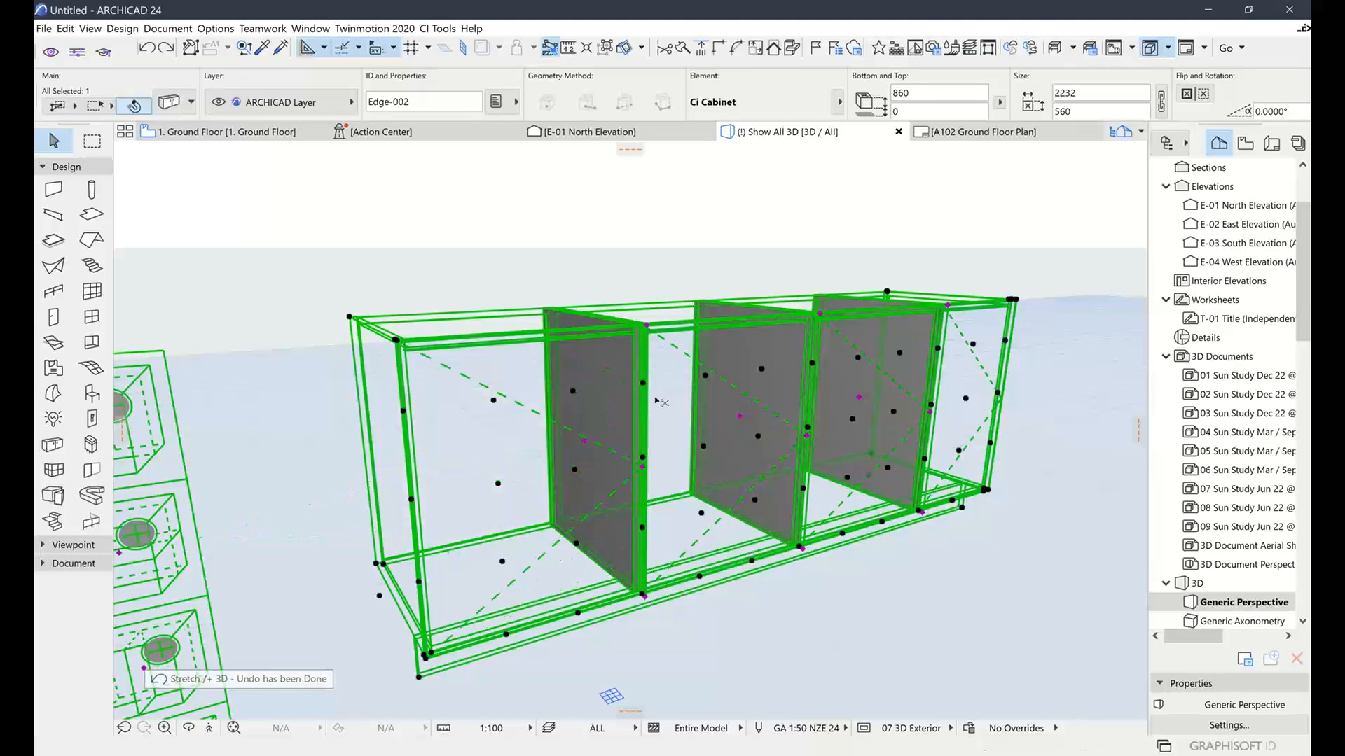
key(ctrl+shift+z)
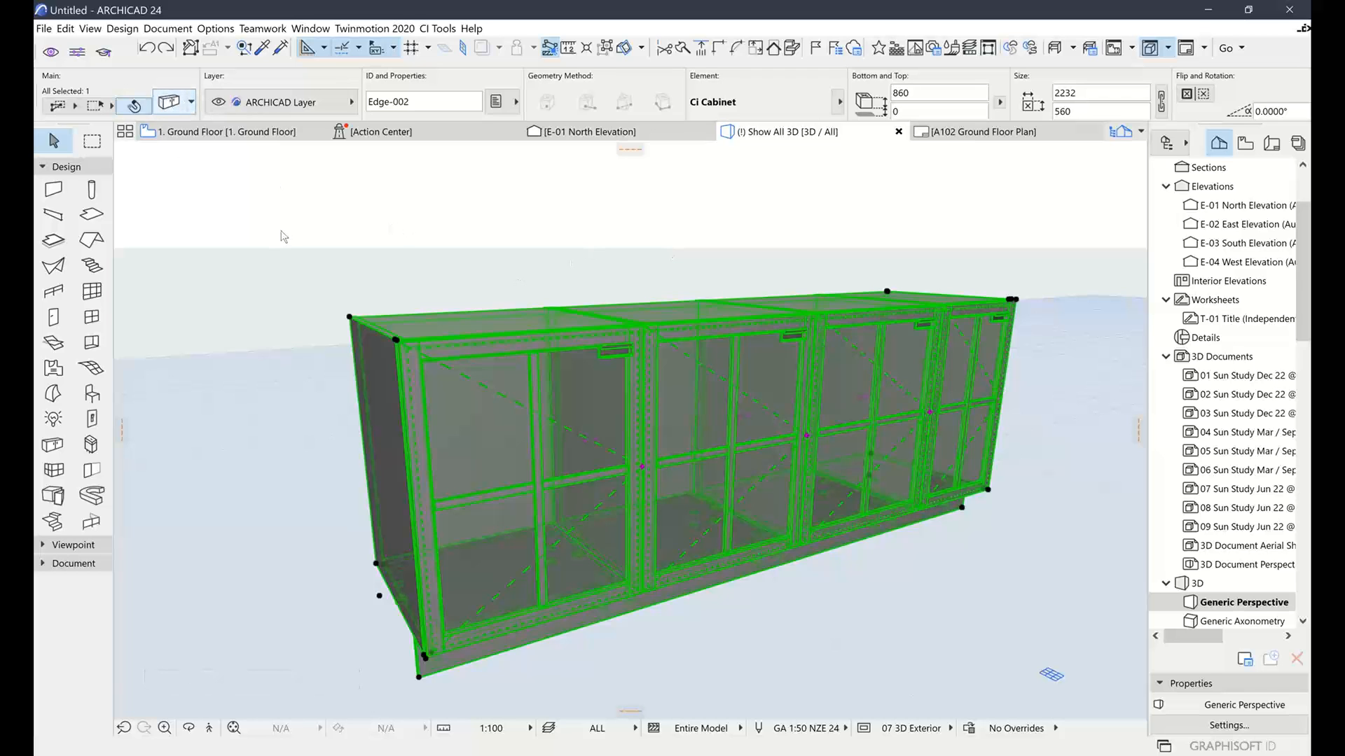
key(ctrl+t)
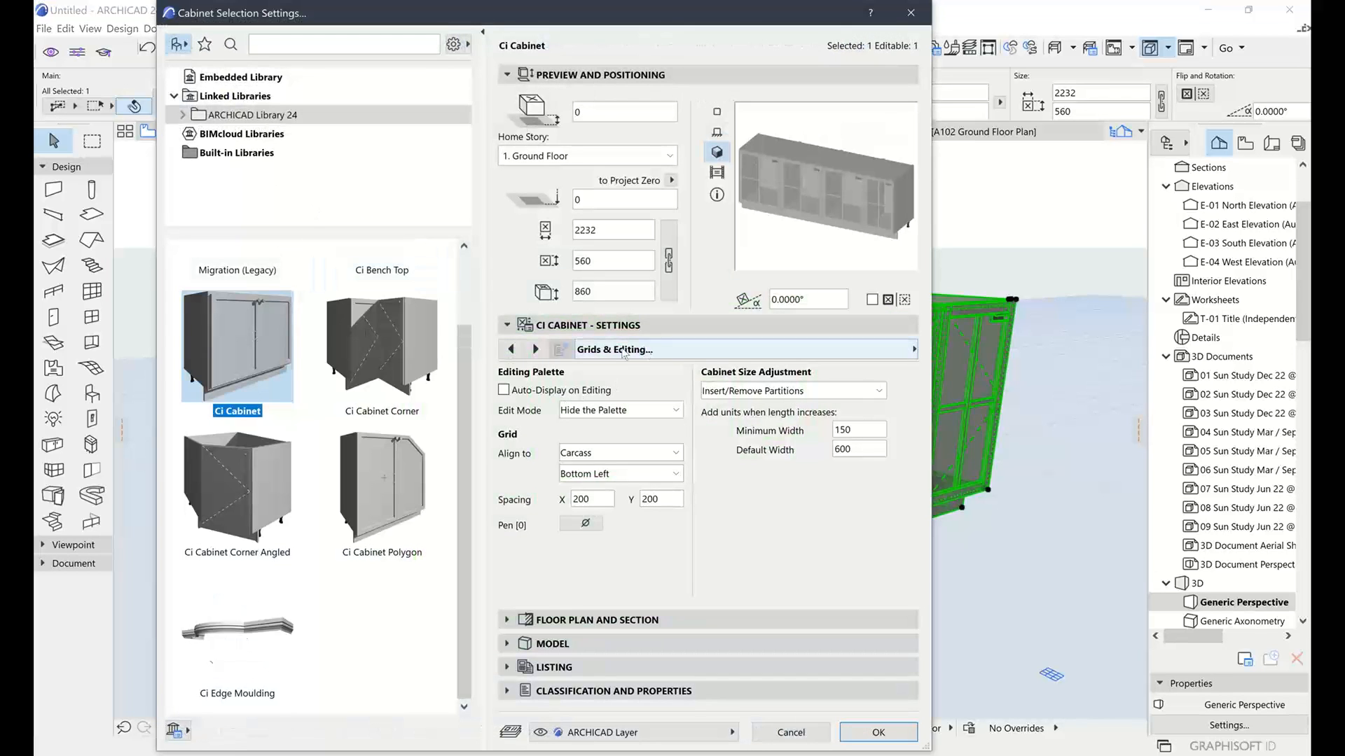
Set the cabinet's Edit Mode to Partitions in Grids & Editing and apply
click(622, 353)
key(Escape)
click(606, 408)
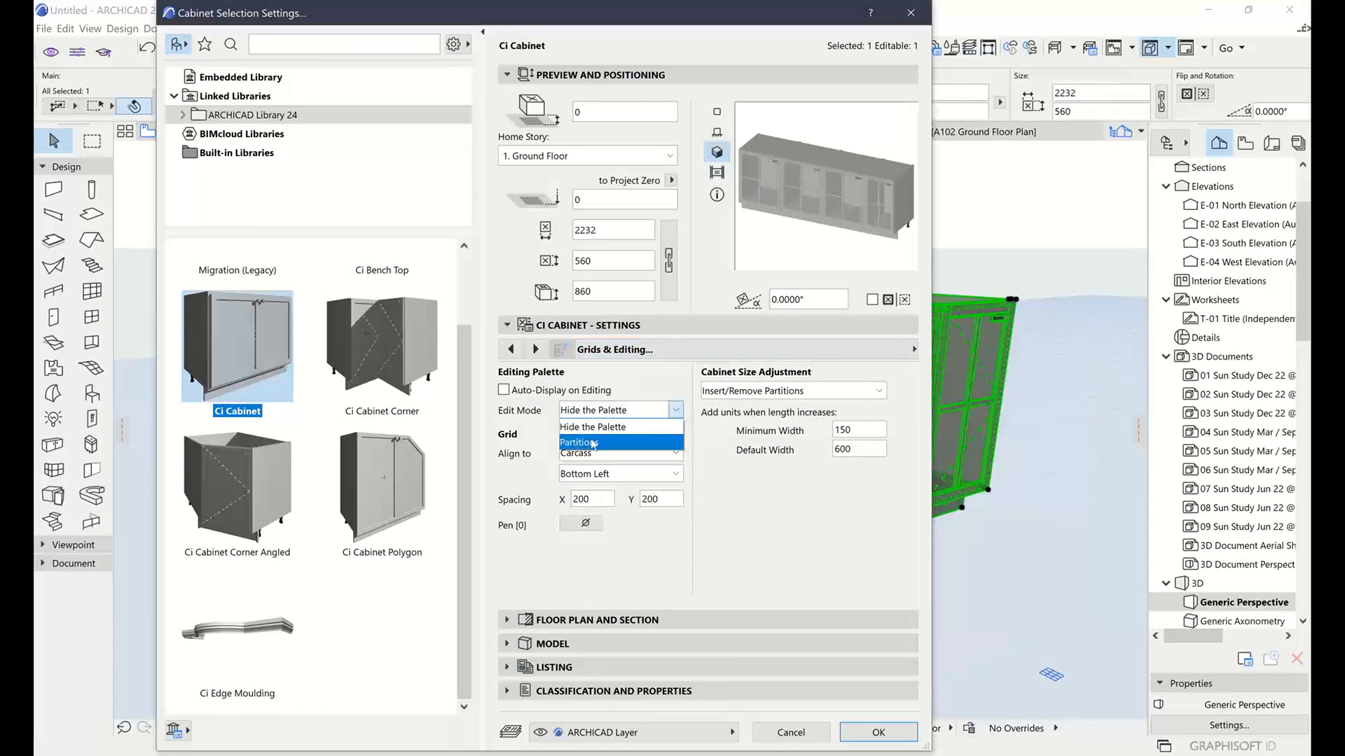
click(594, 443)
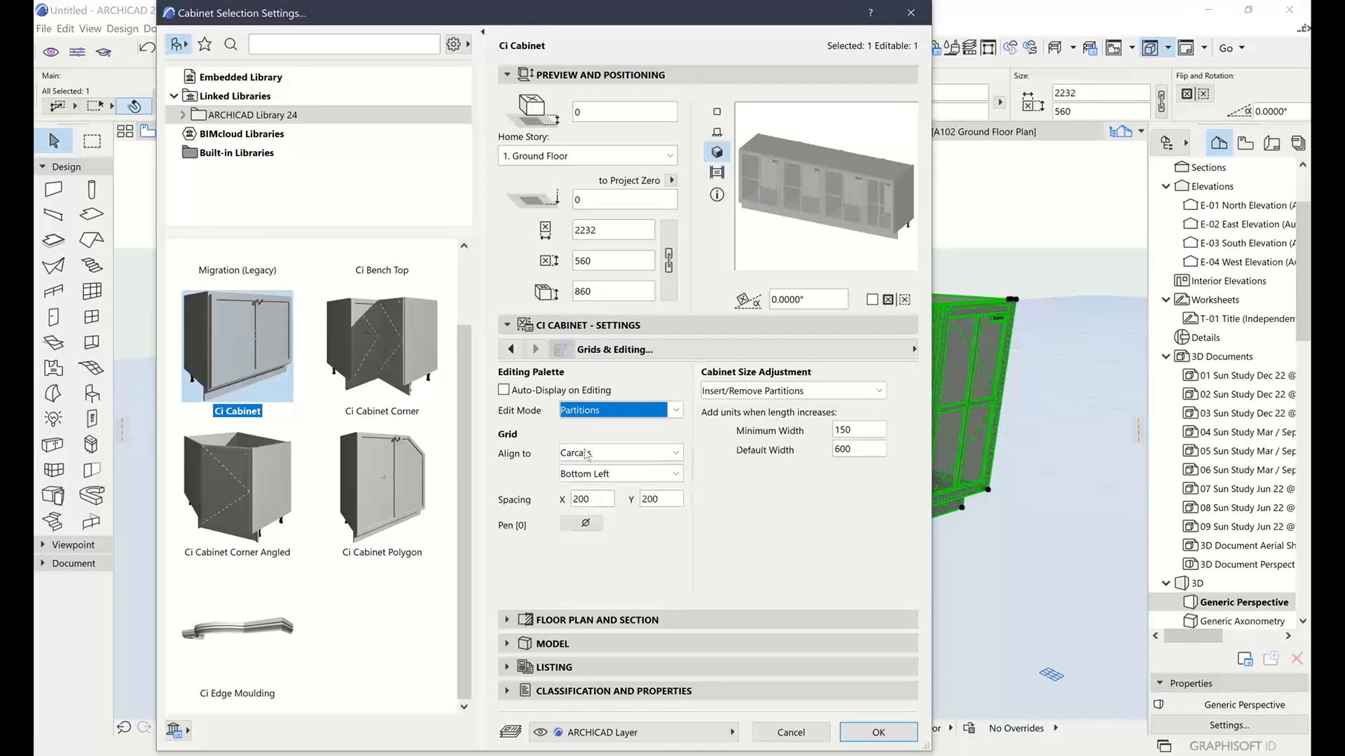
click(904, 739)
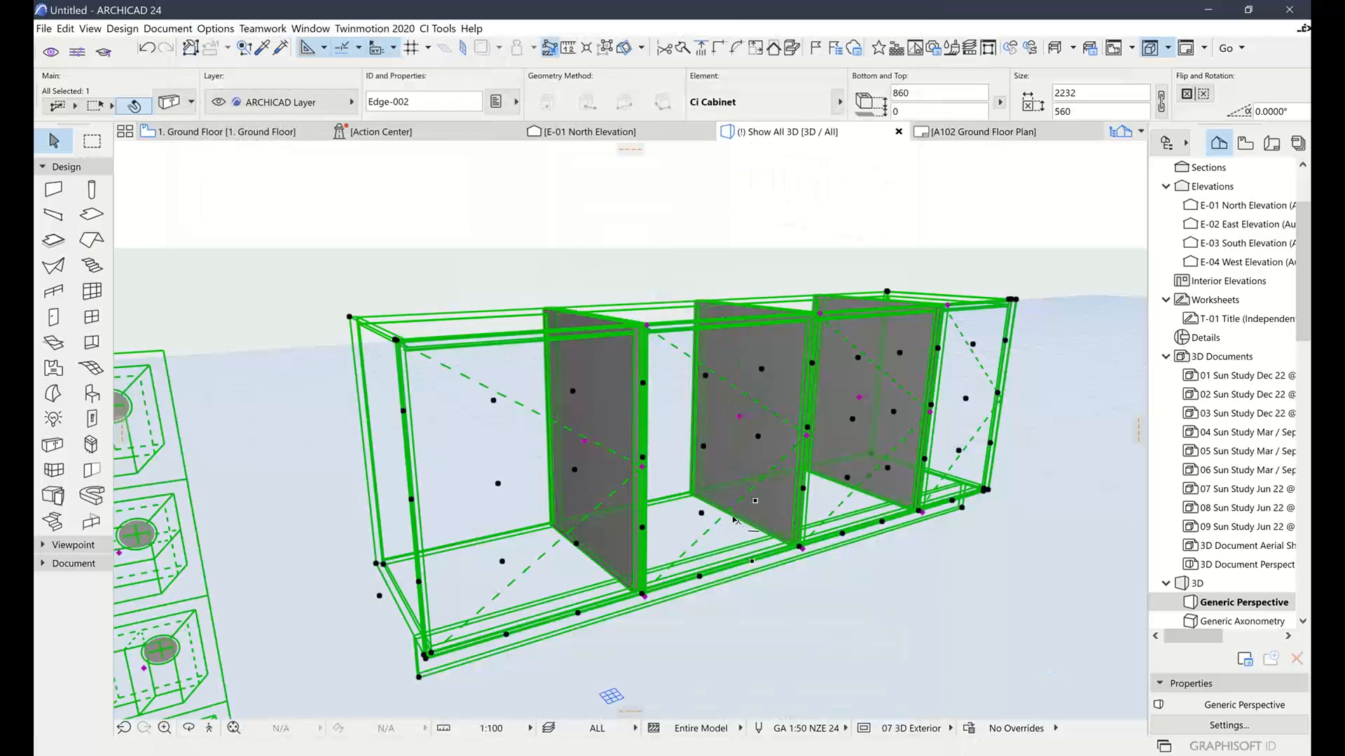
Reframe the 3D view around the cabinet and pick the horizontal partition hotspot
shift+middle_drag(734, 520, 804, 480)
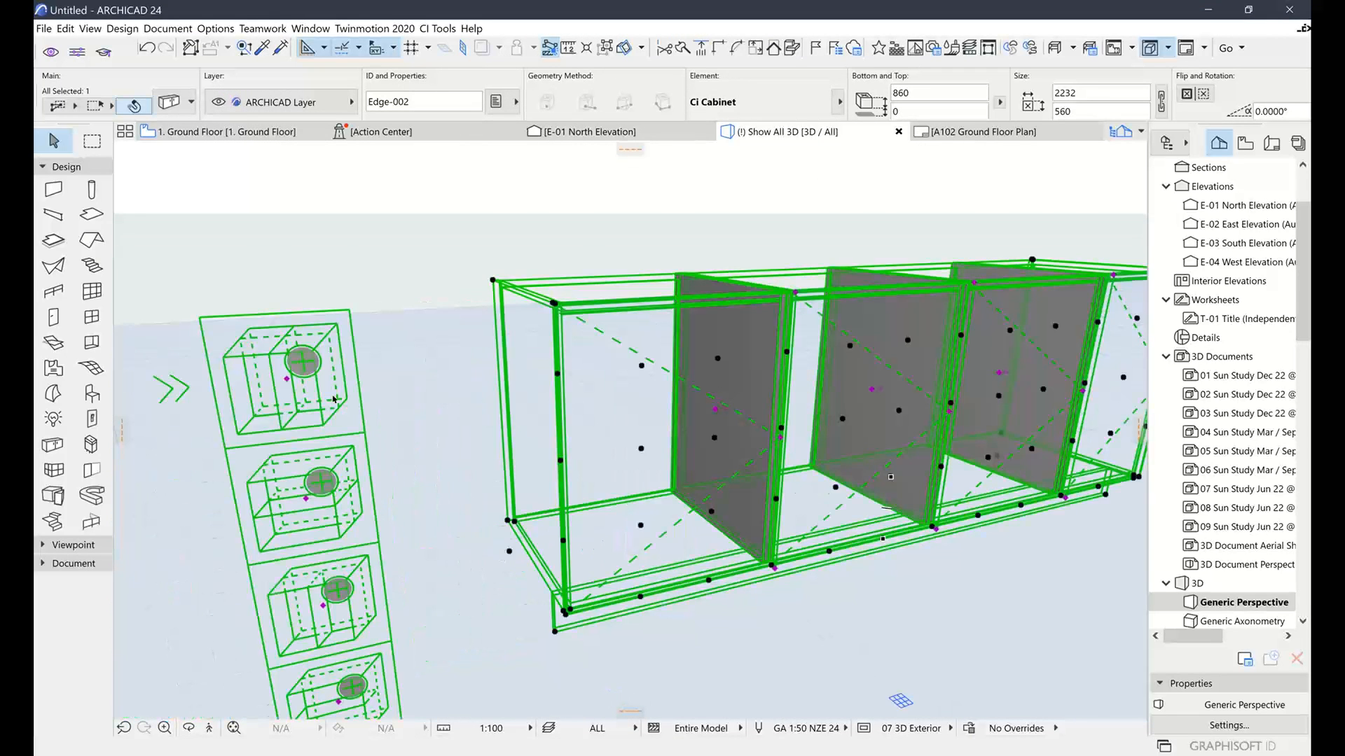
scroll(317, 484, down, 3)
shift+middle_drag(301, 492, 377, 483)
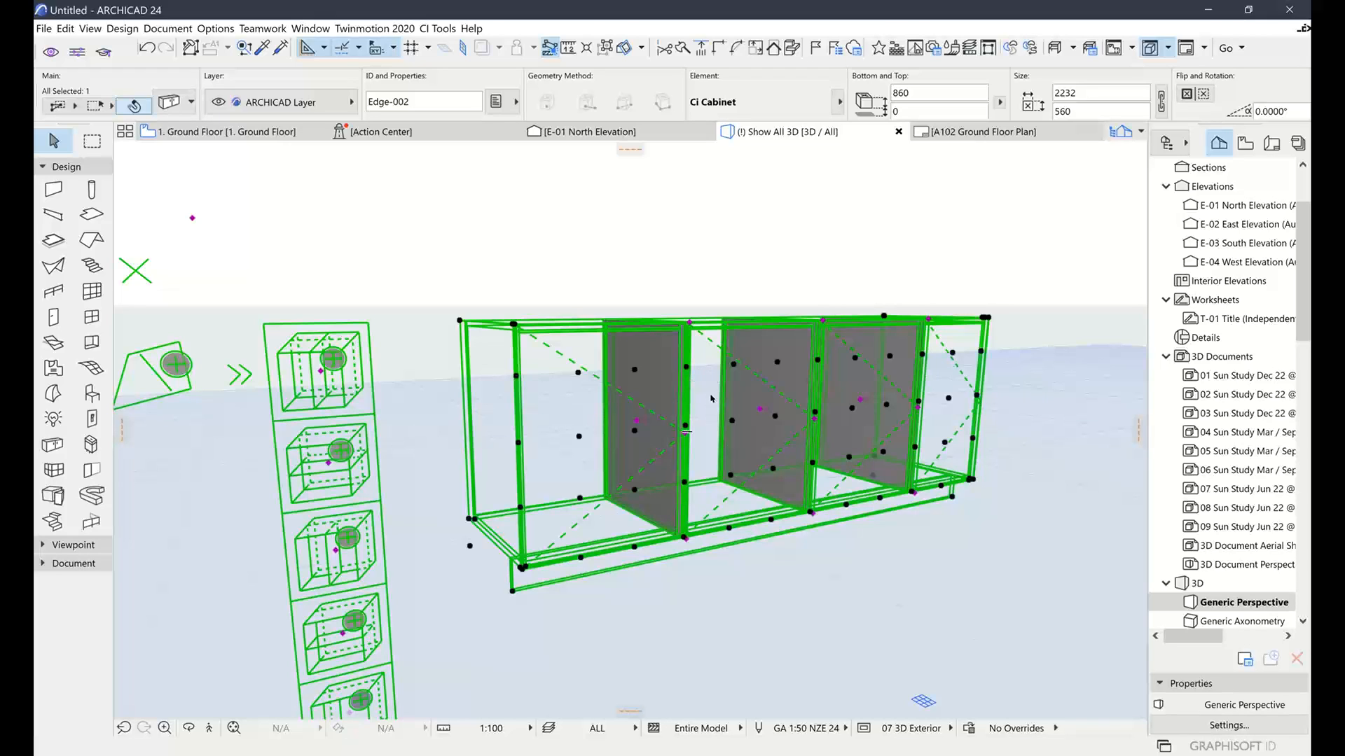
click(329, 463)
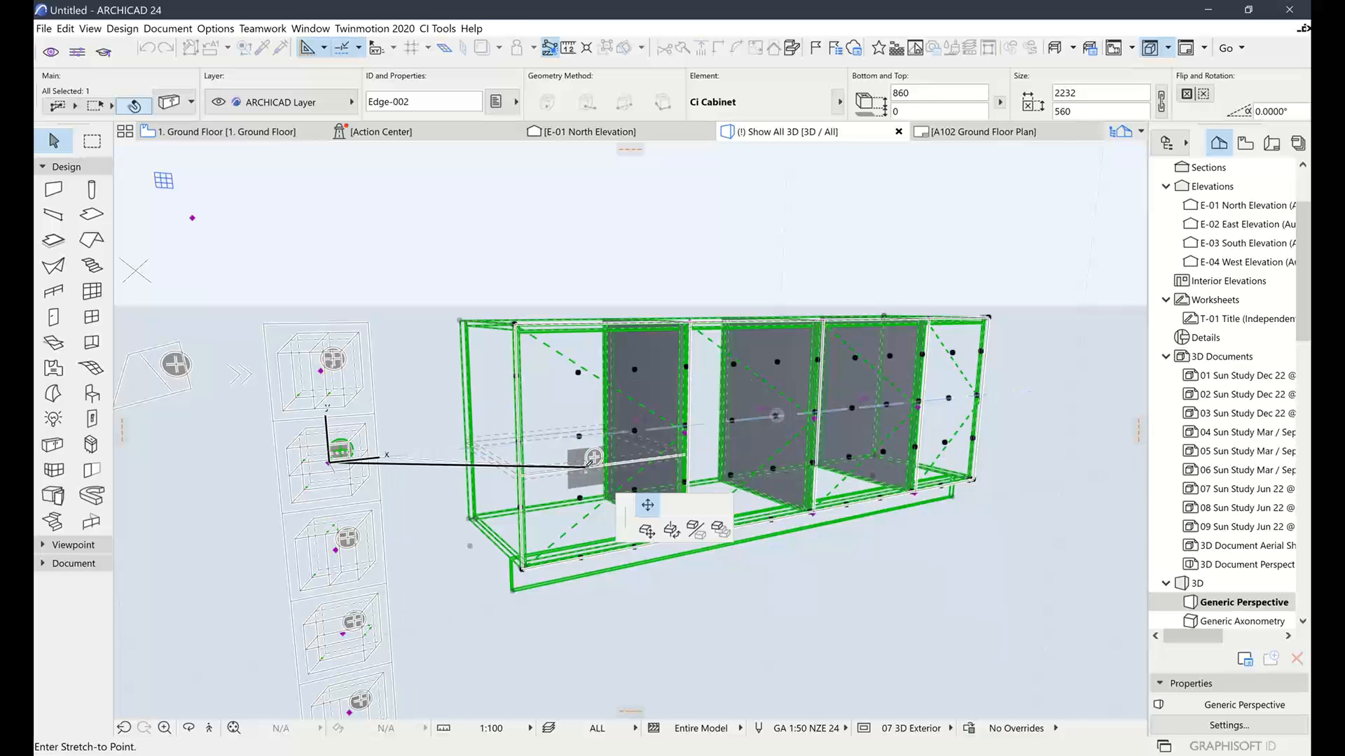
Add two horizontal shelves in the left bay and one in the middle bay
click(590, 460)
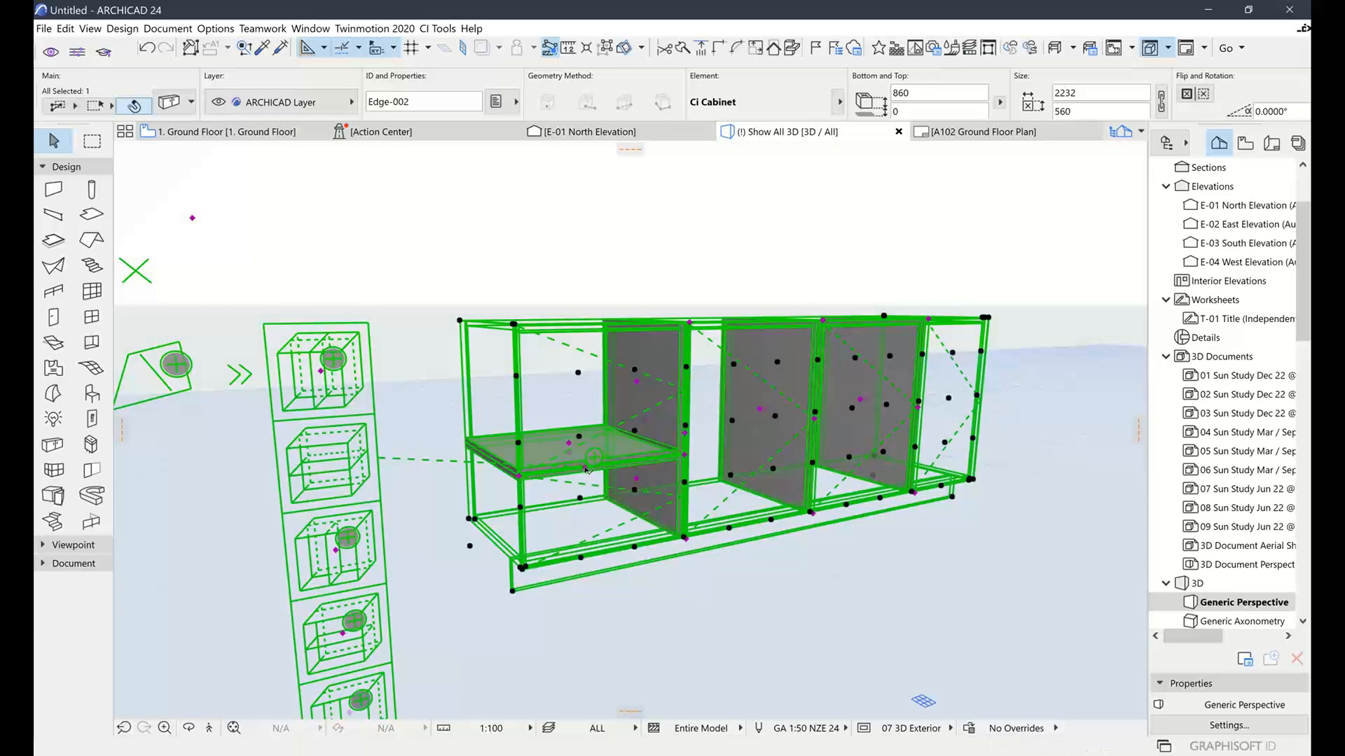
click(587, 467)
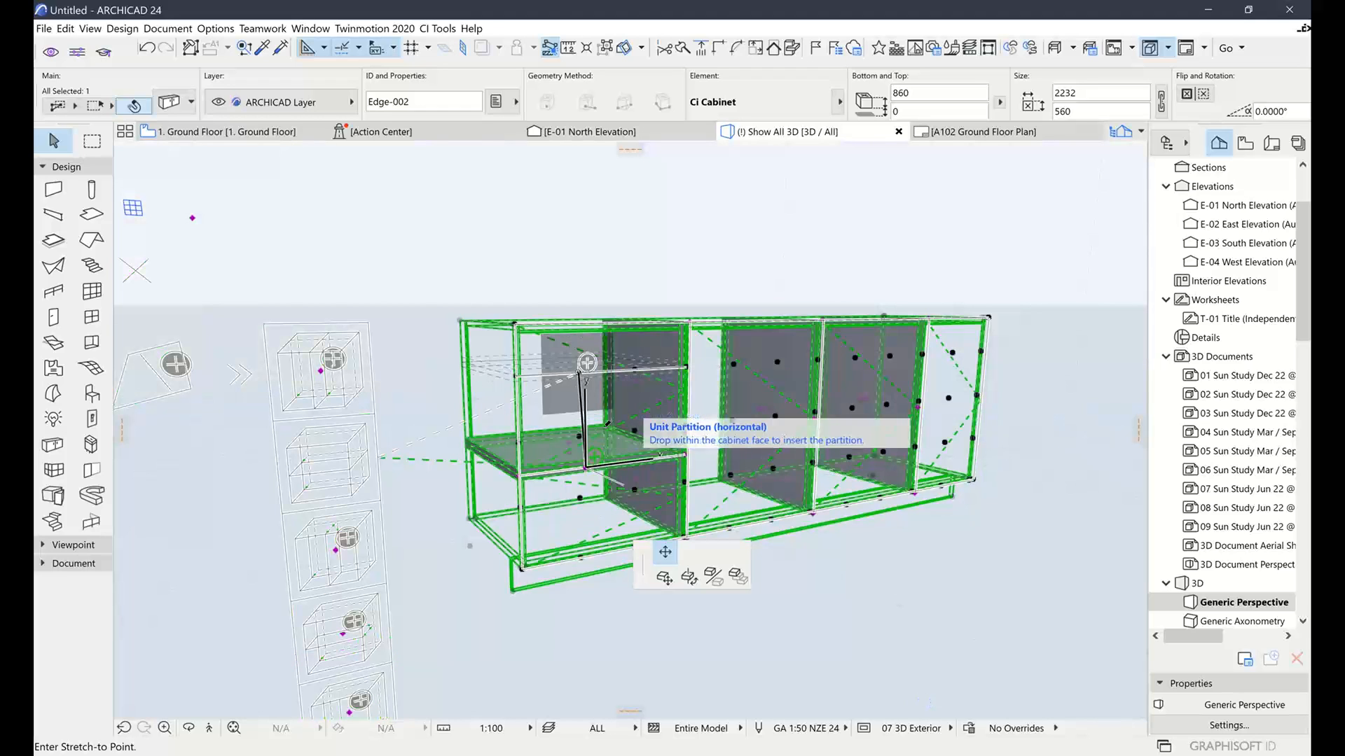
click(592, 411)
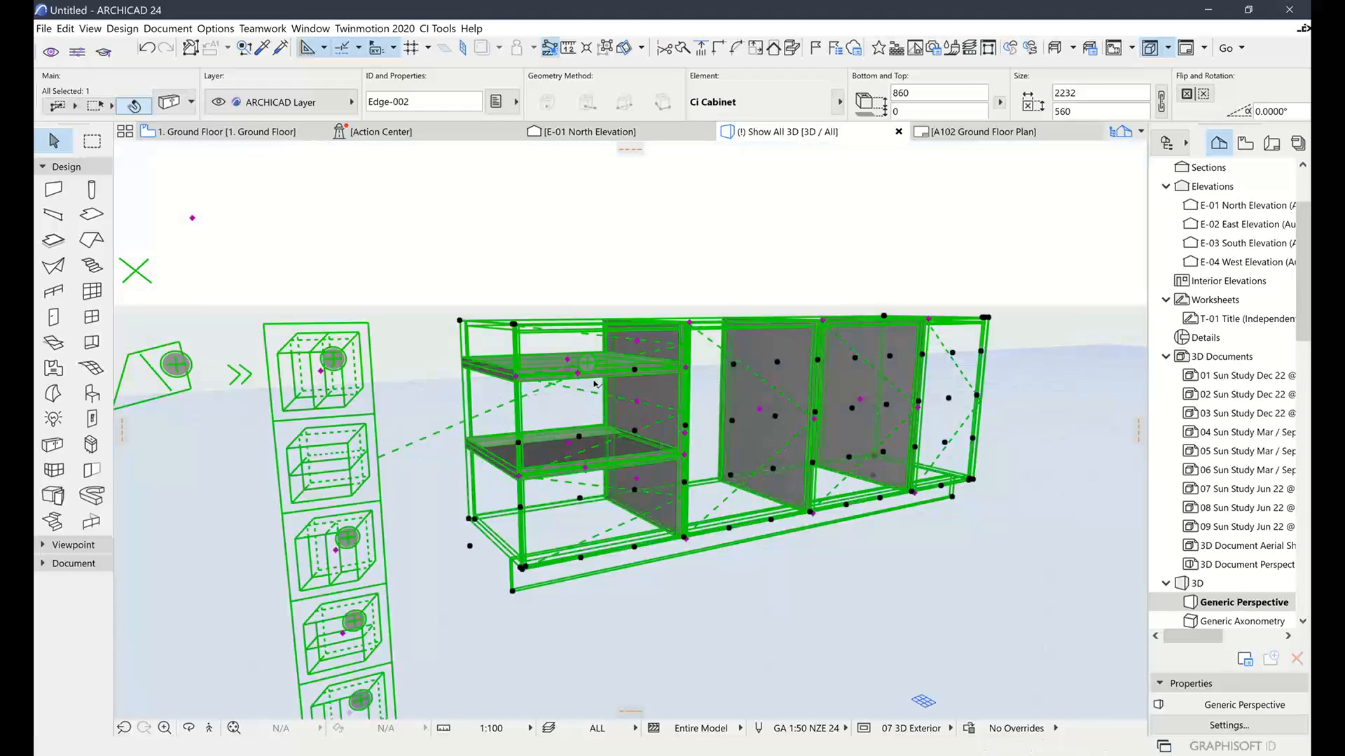
click(578, 375)
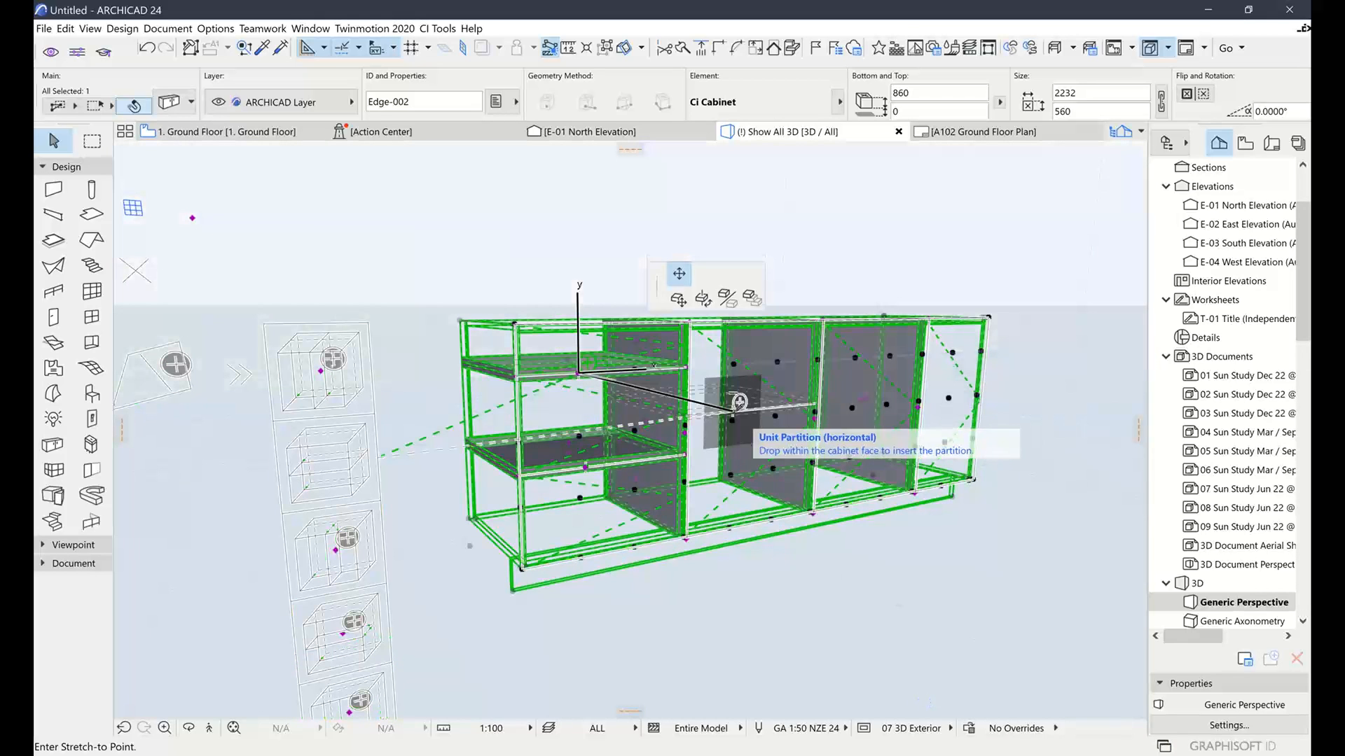
click(736, 415)
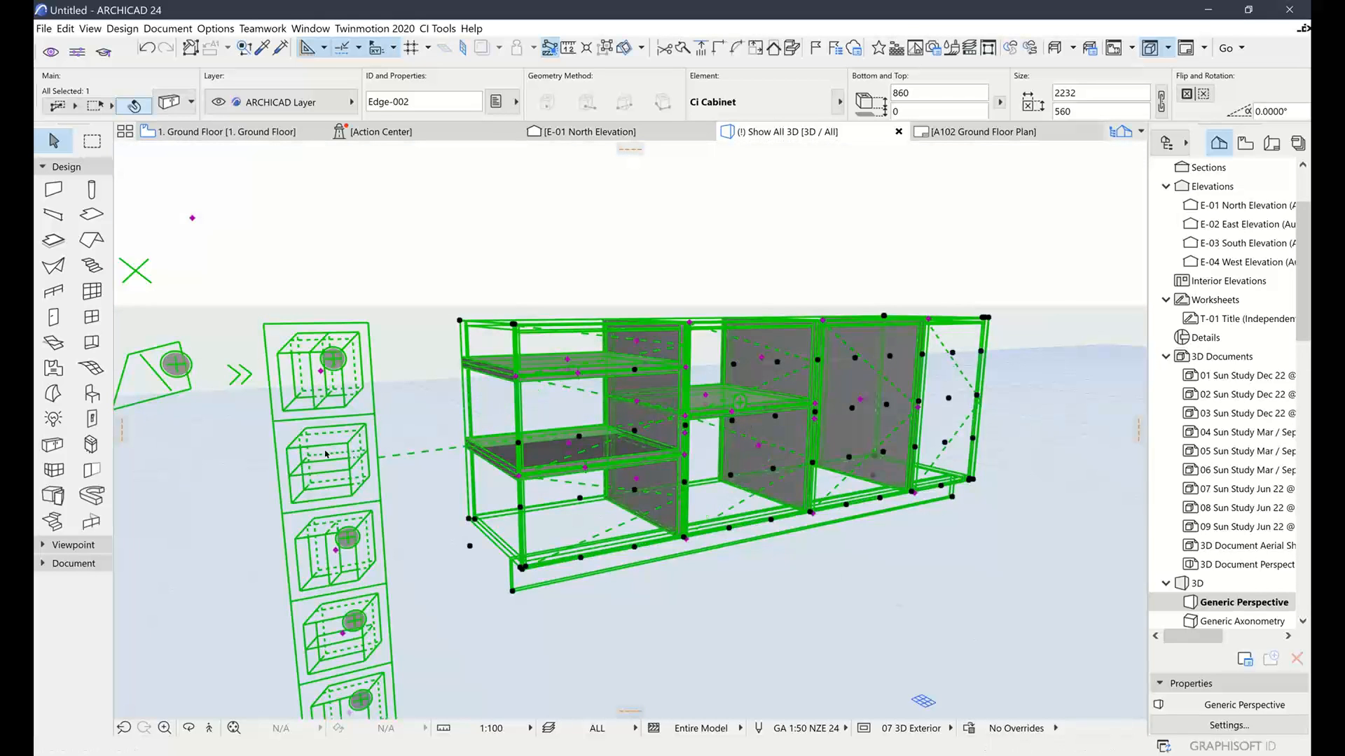
Close the partition palette and deselect the cabinet to finish partition editing
scroll(343, 485, down, 2)
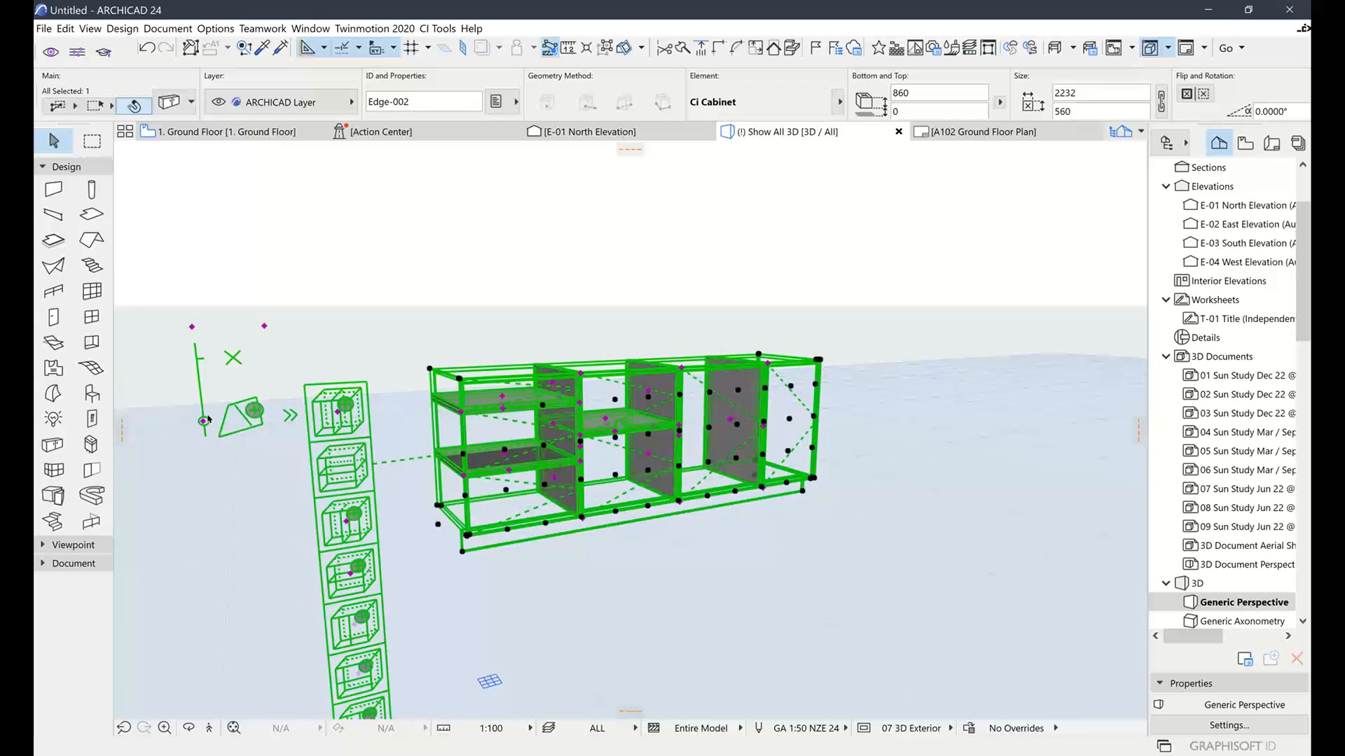
click(204, 422)
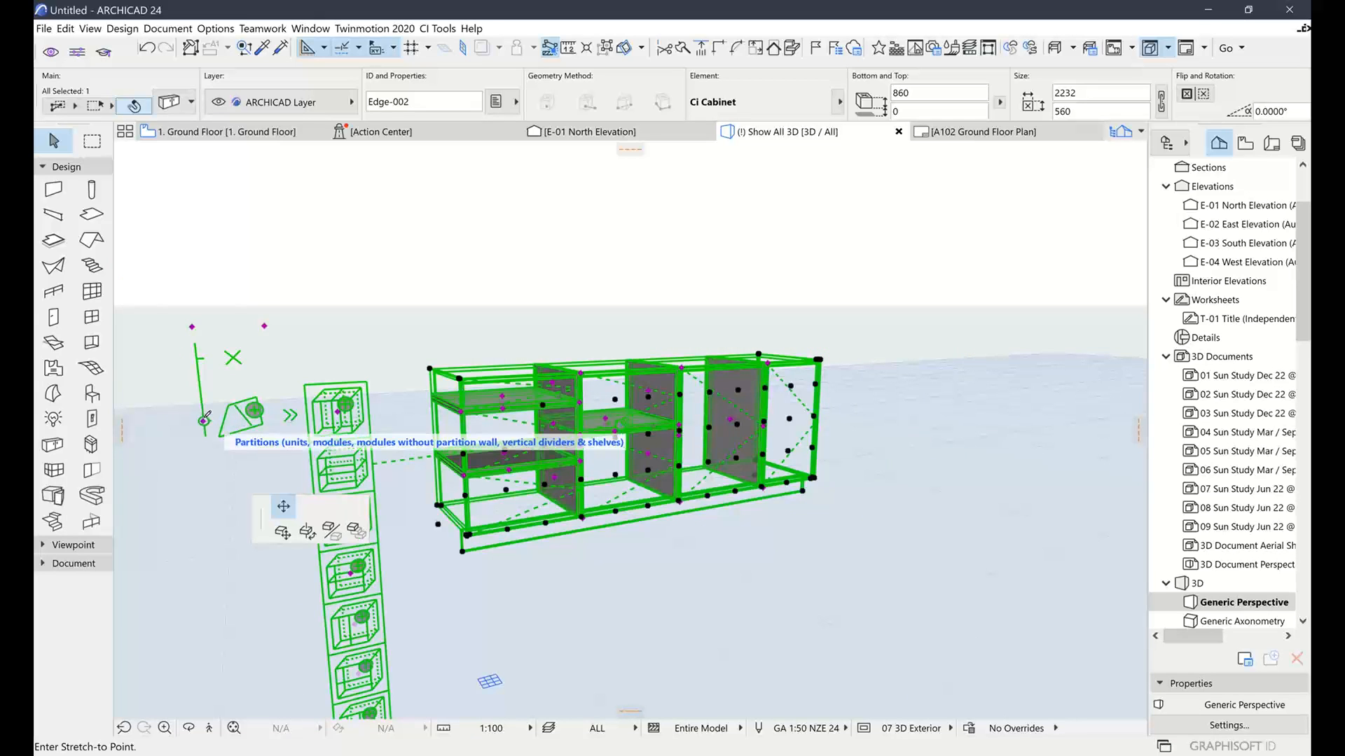
click(233, 356)
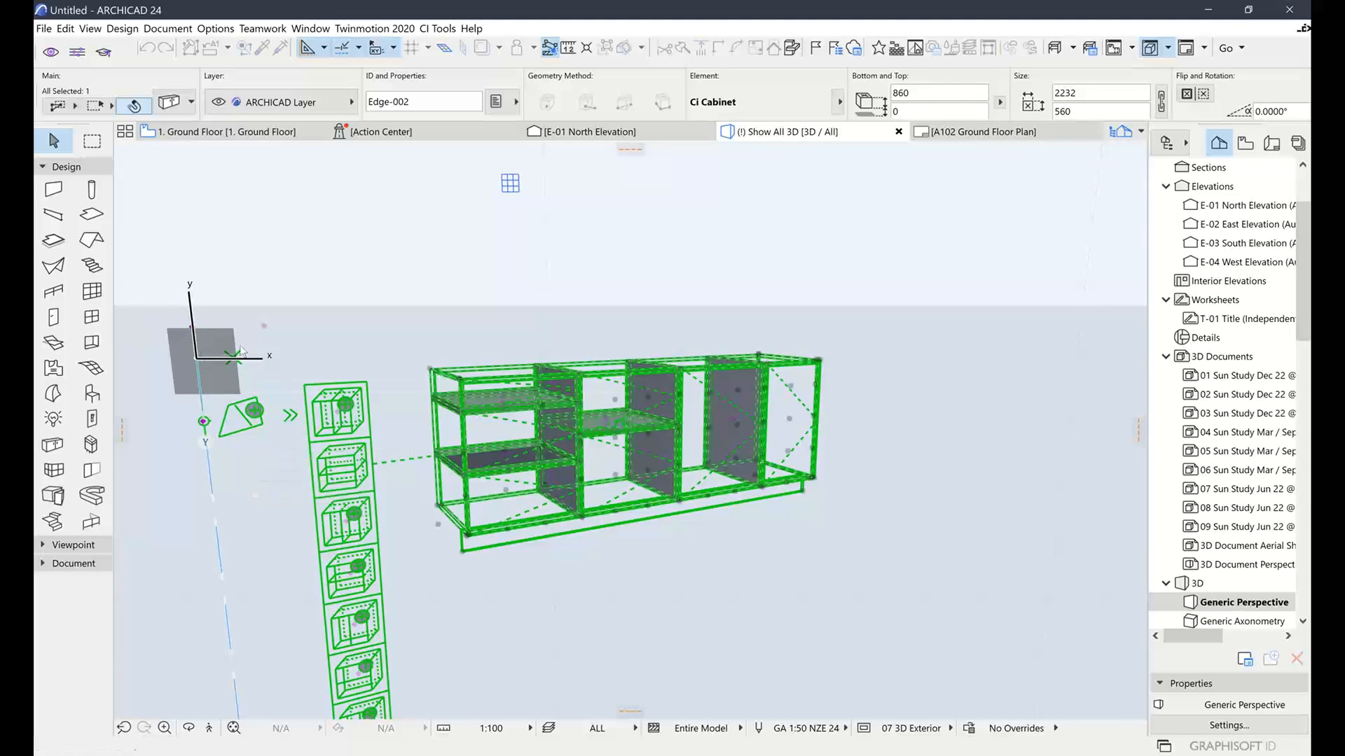
key(Escape)
scroll(600, 440, up, 5)
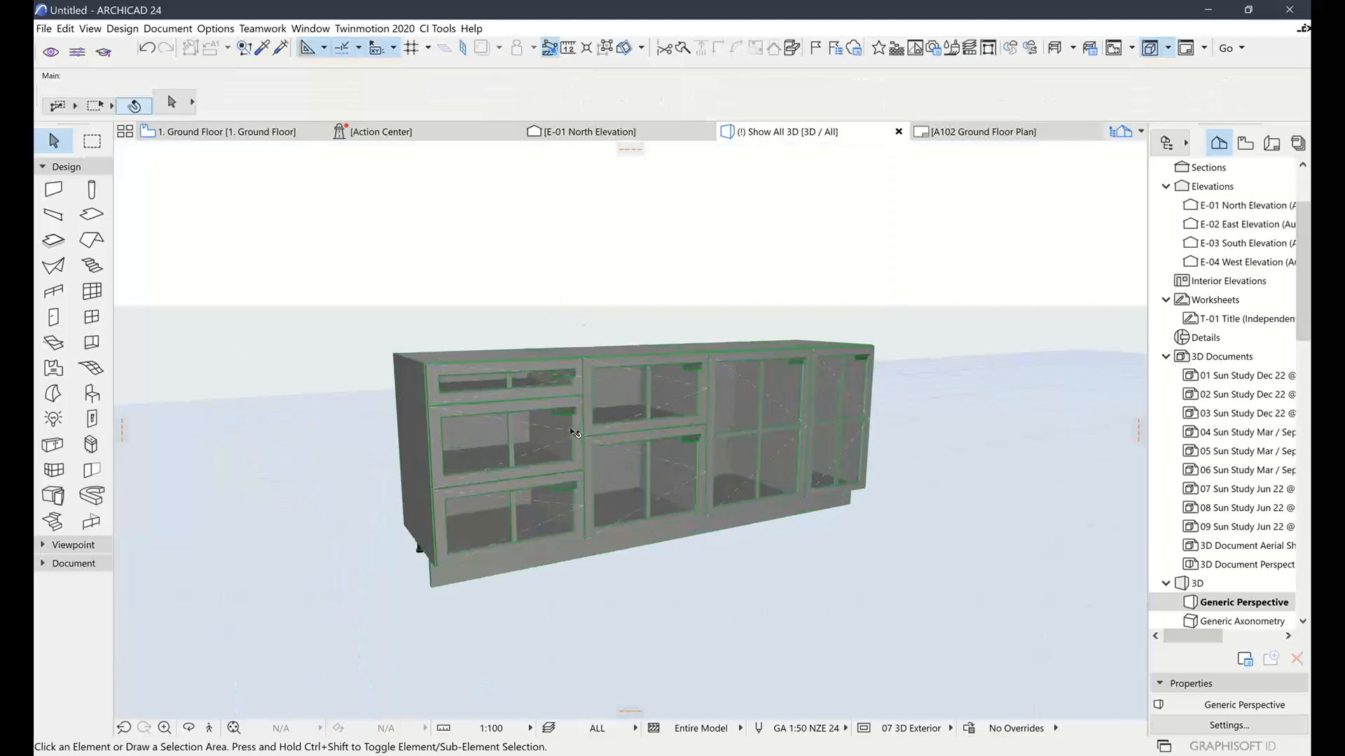
click(717, 448)
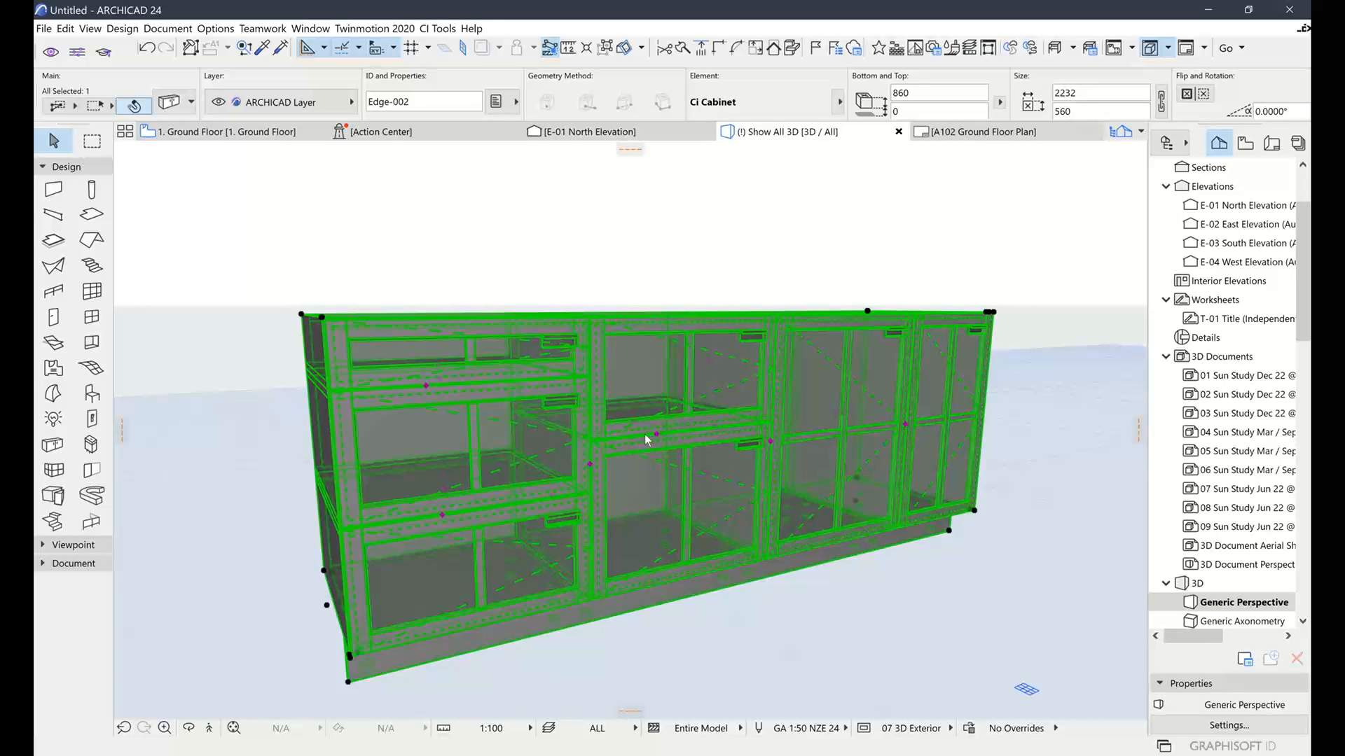
click(175, 109)
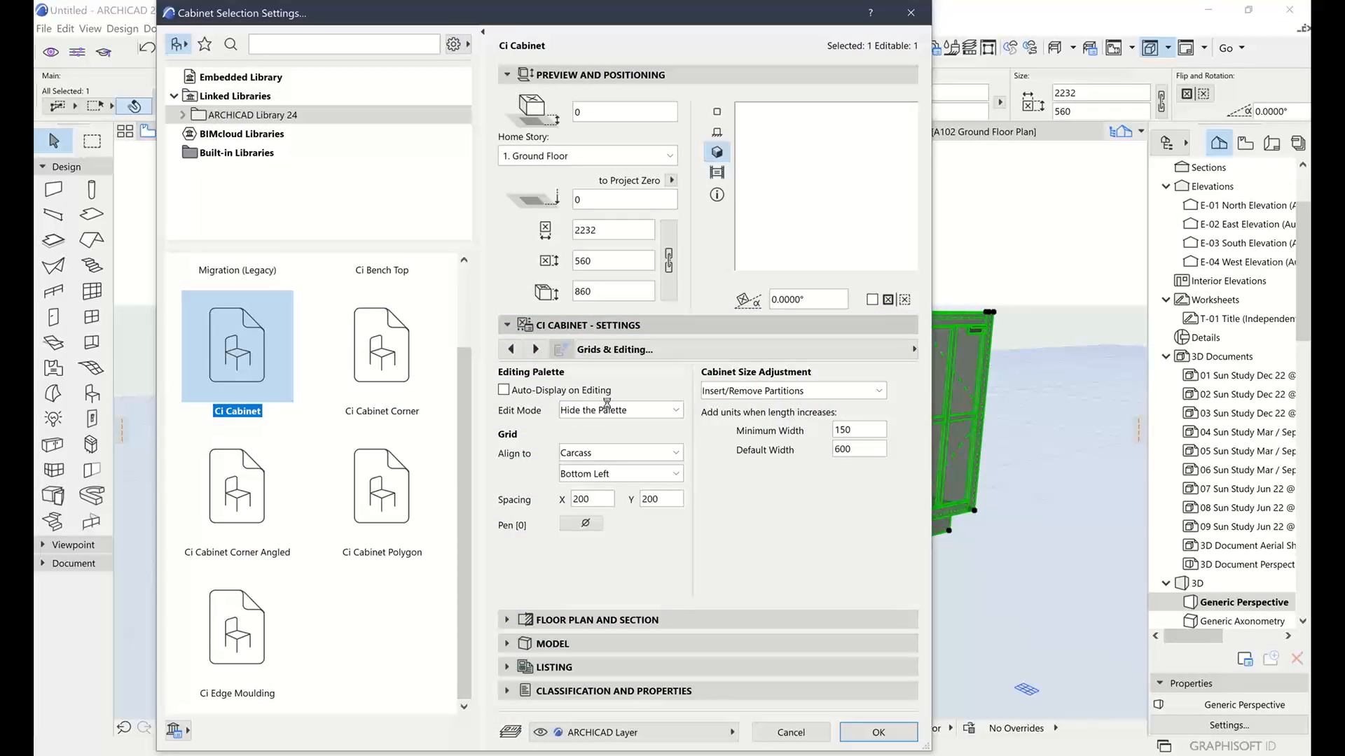
click(726, 354)
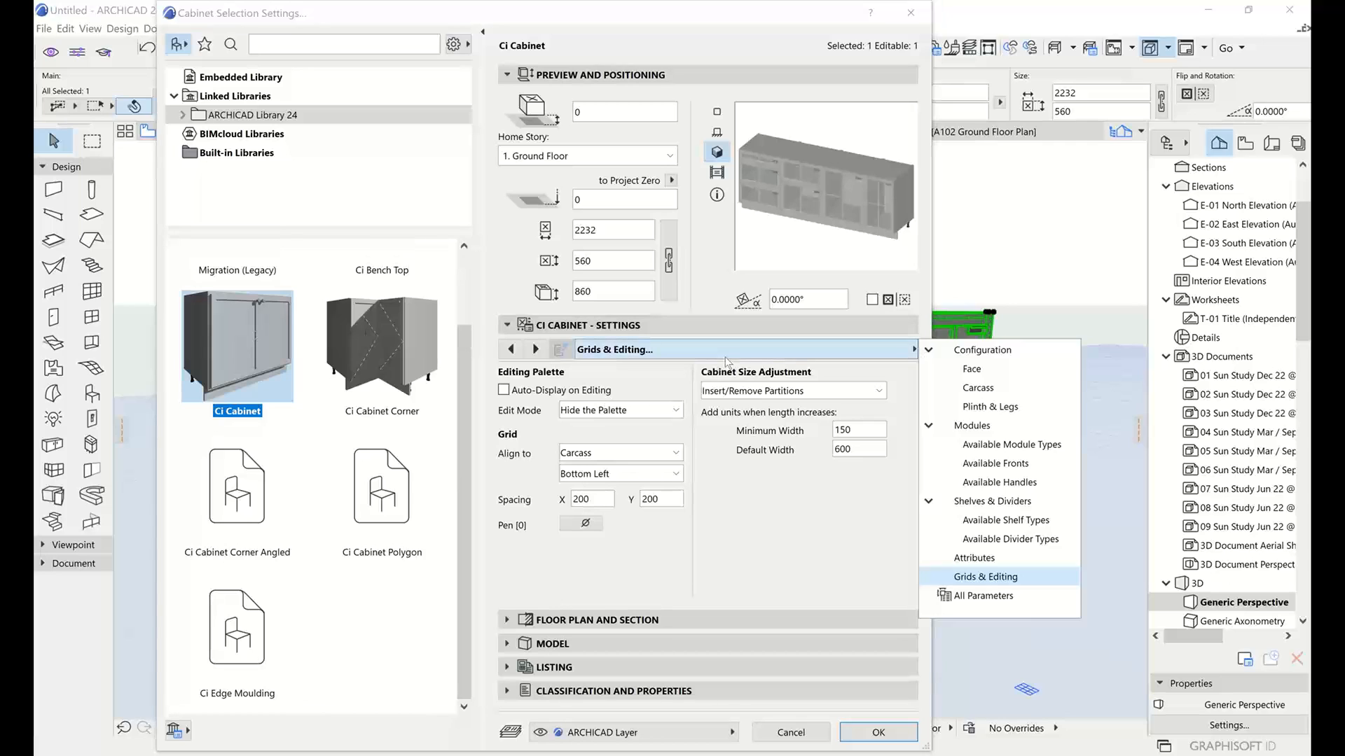
click(1002, 429)
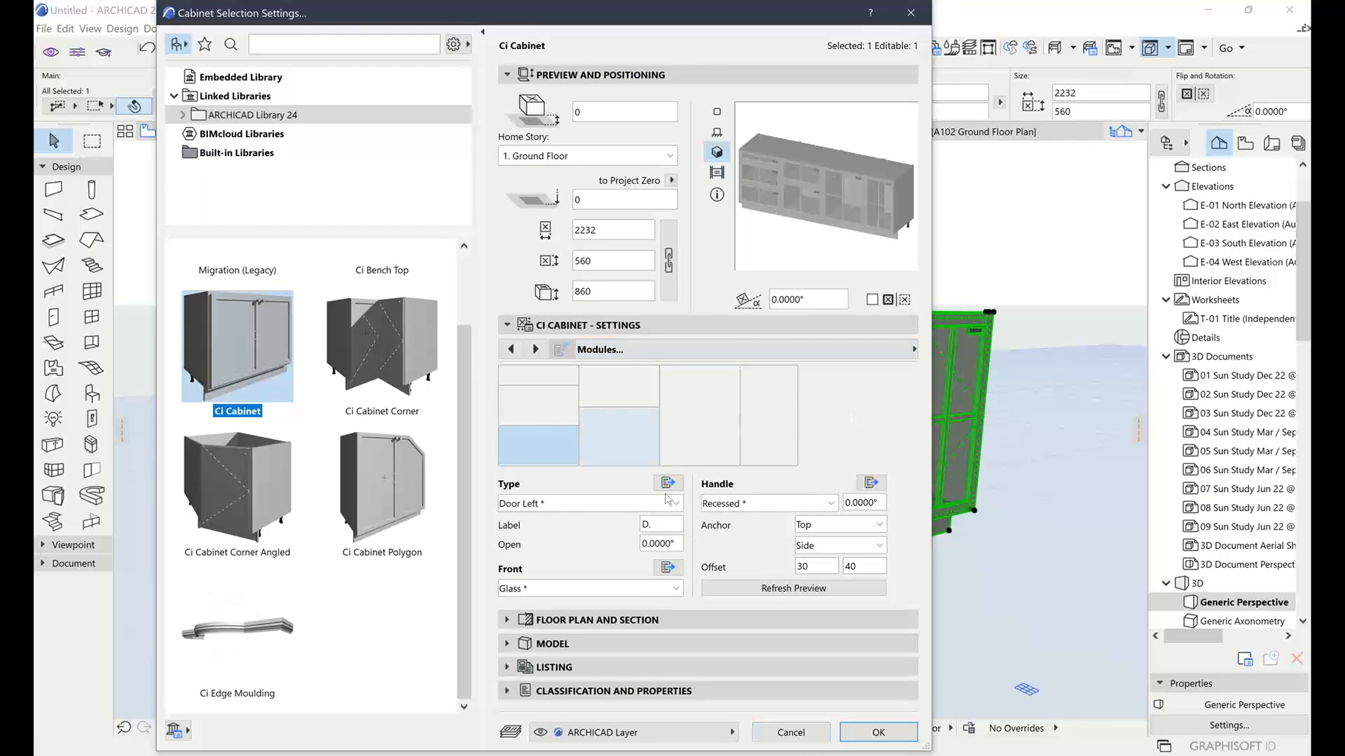
click(878, 733)
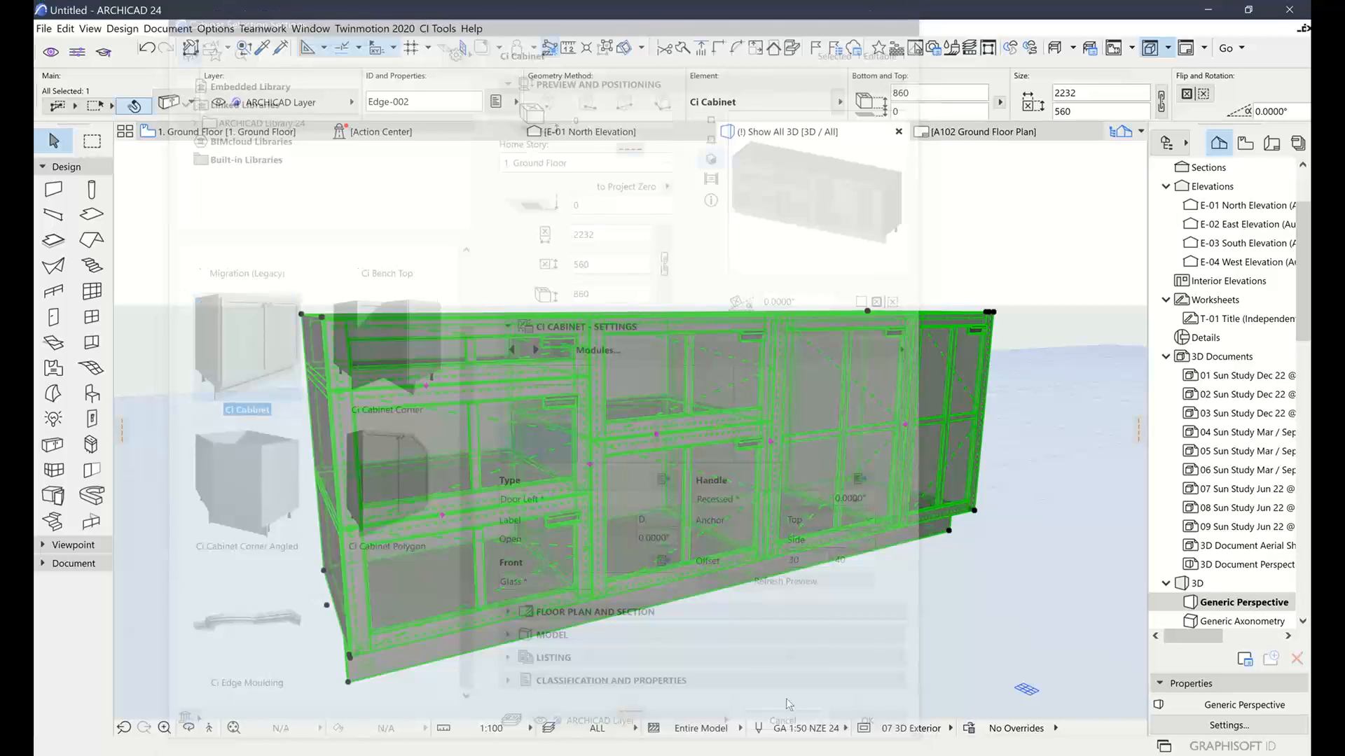
scroll(746, 266, down, 3)
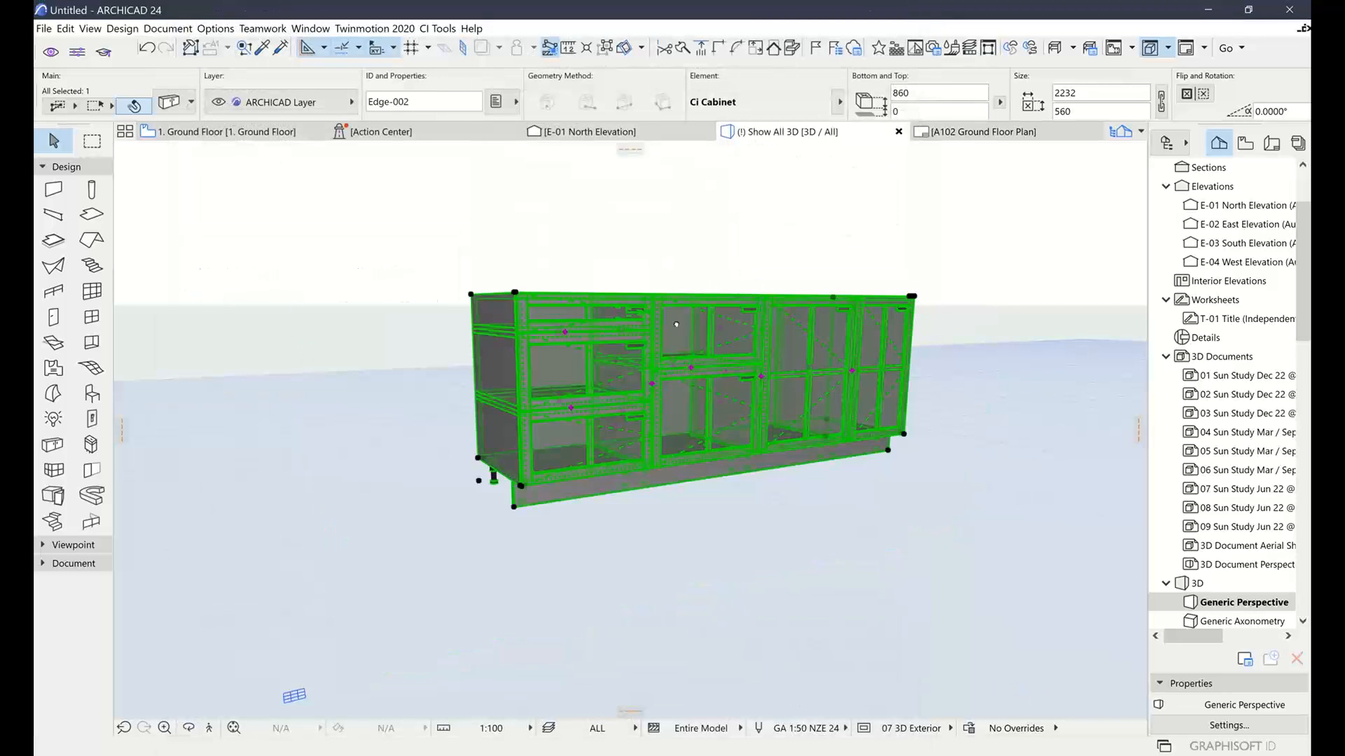
shift+middle_drag(675, 324, 597, 344)
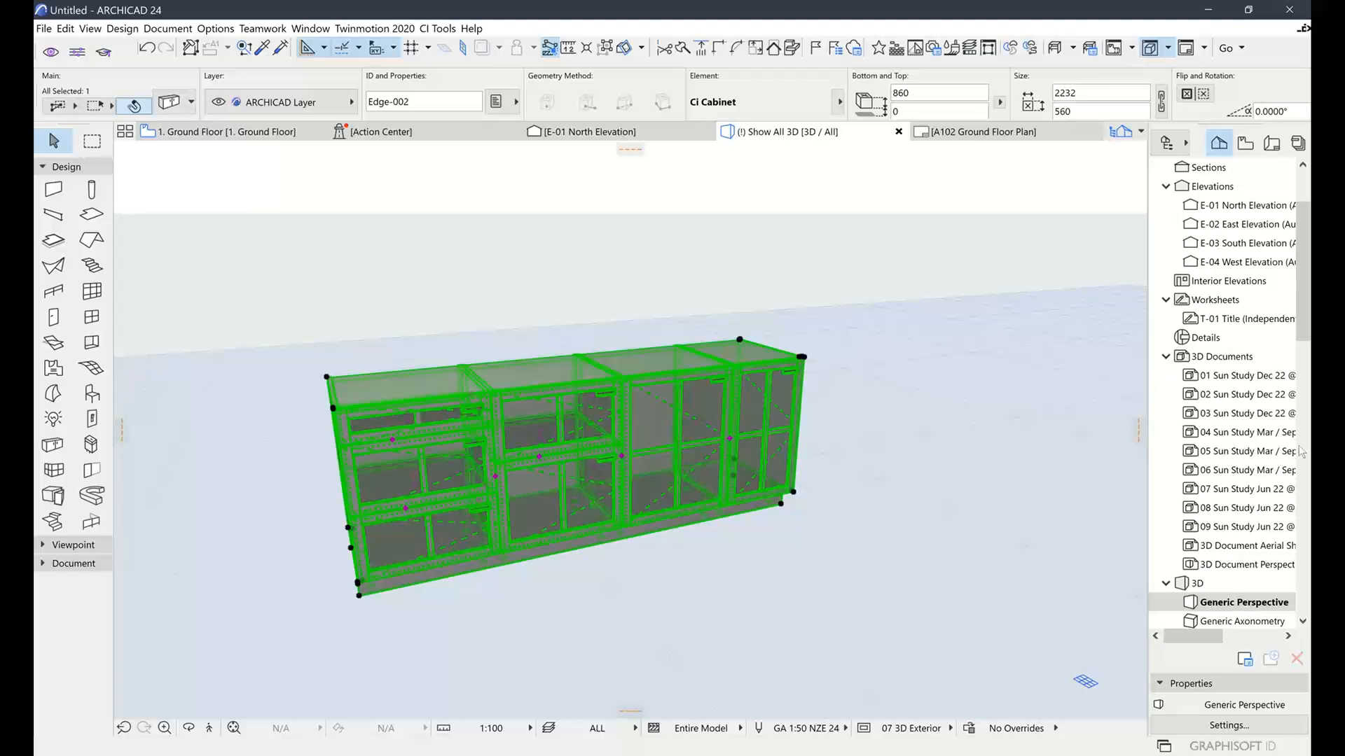
click(1305, 359)
click(693, 271)
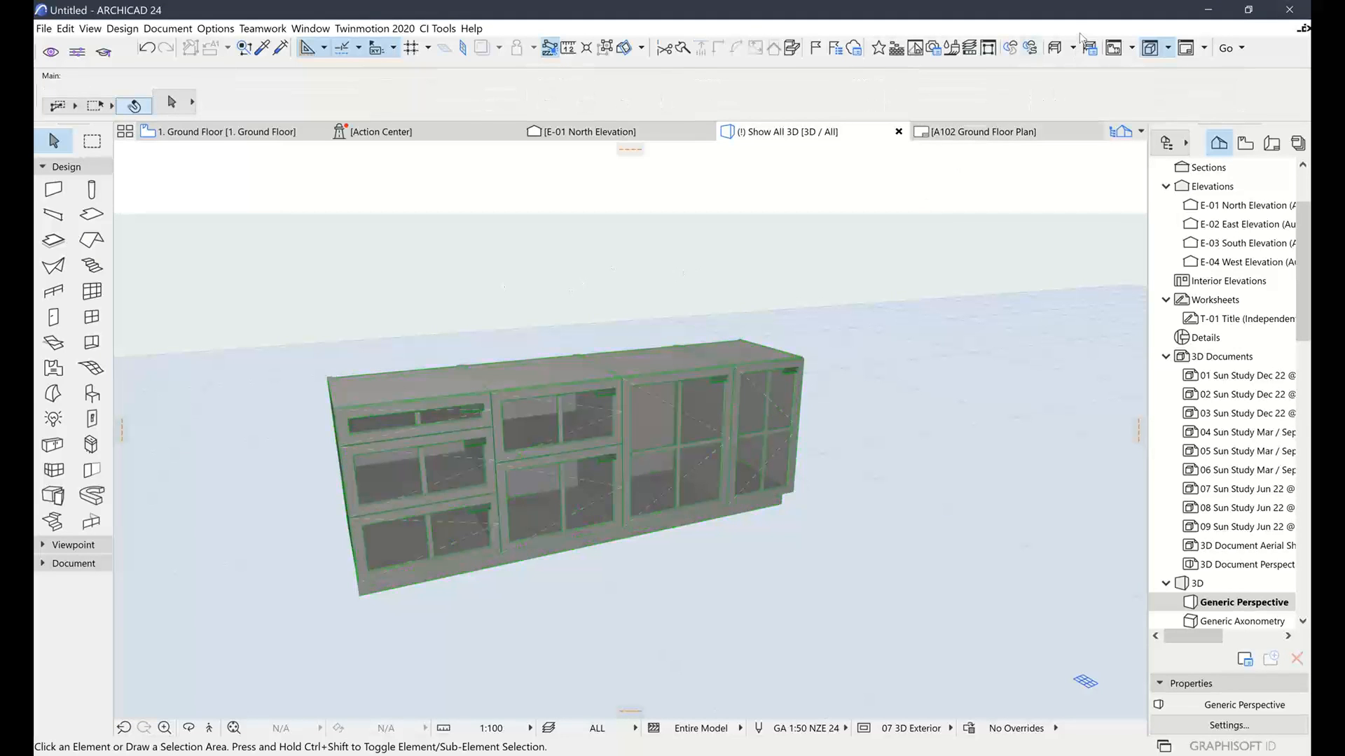
click(1082, 42)
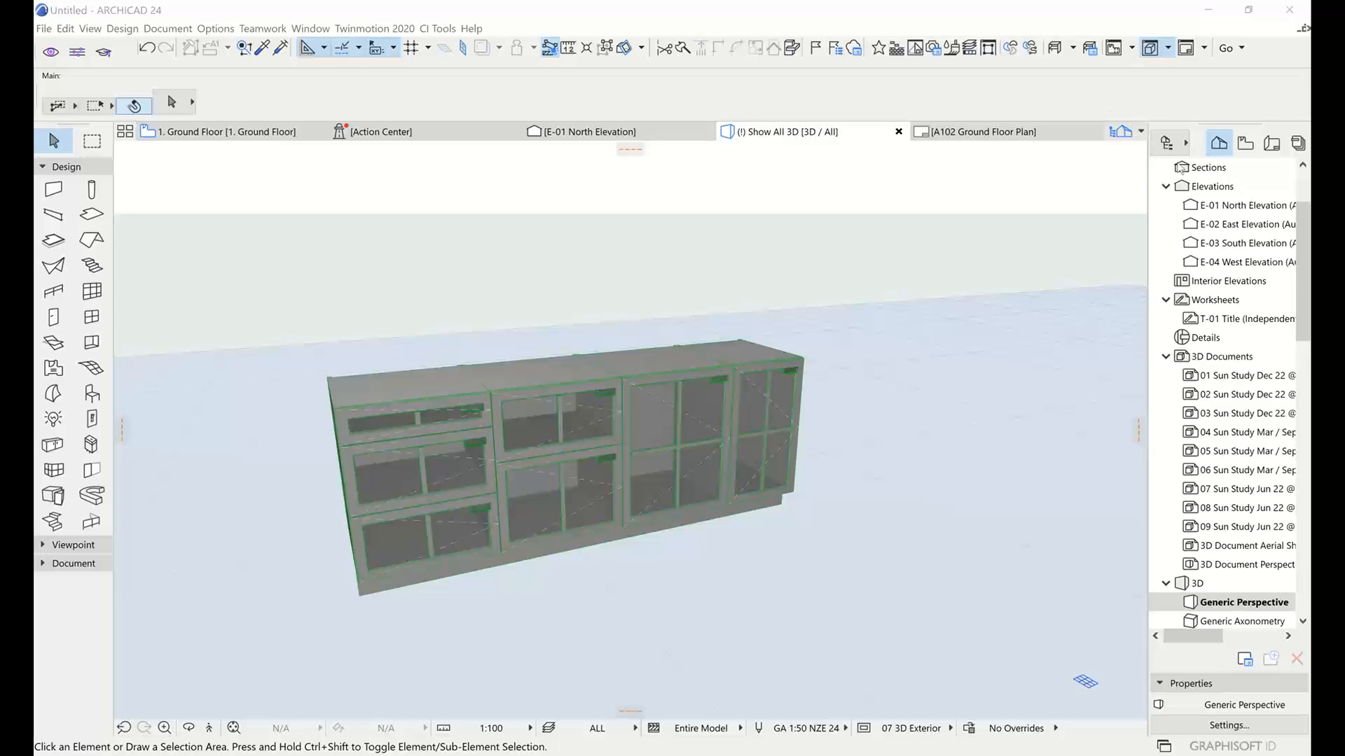